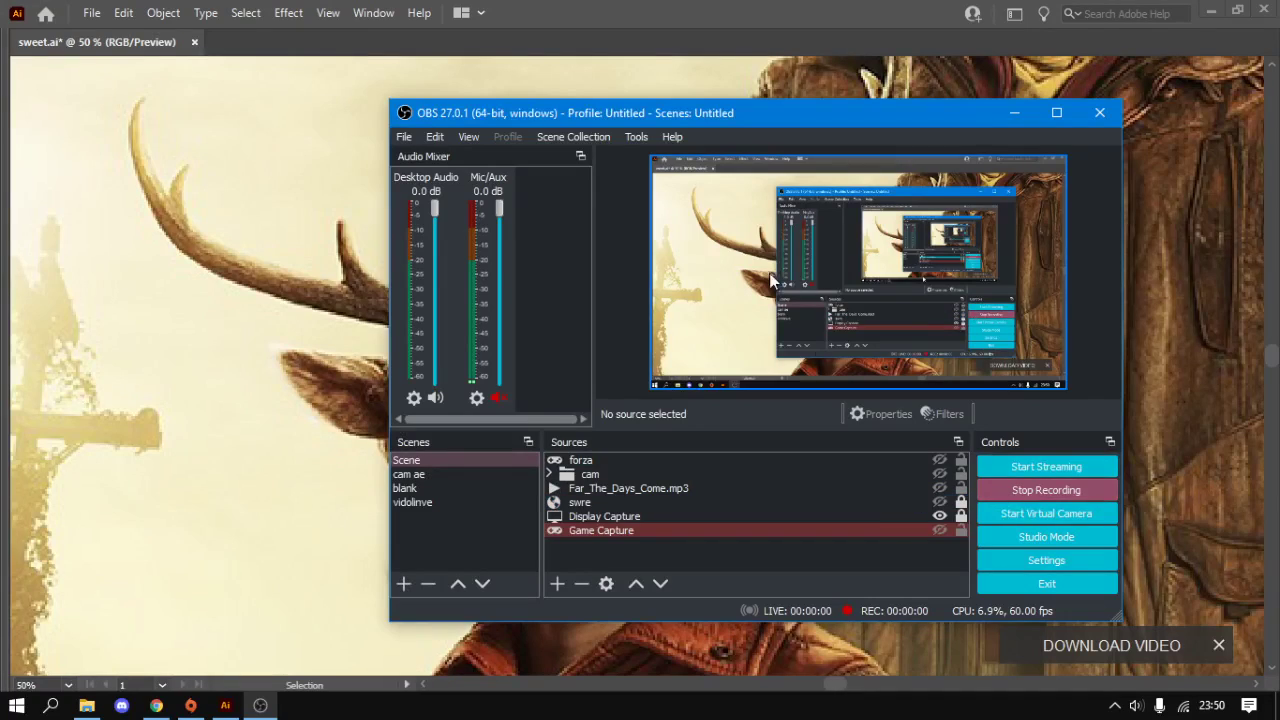
# - Start the right eye outline along the upper eyelid, redoing one misplaced anchor
pyautogui.scroll(2, 640, 430)
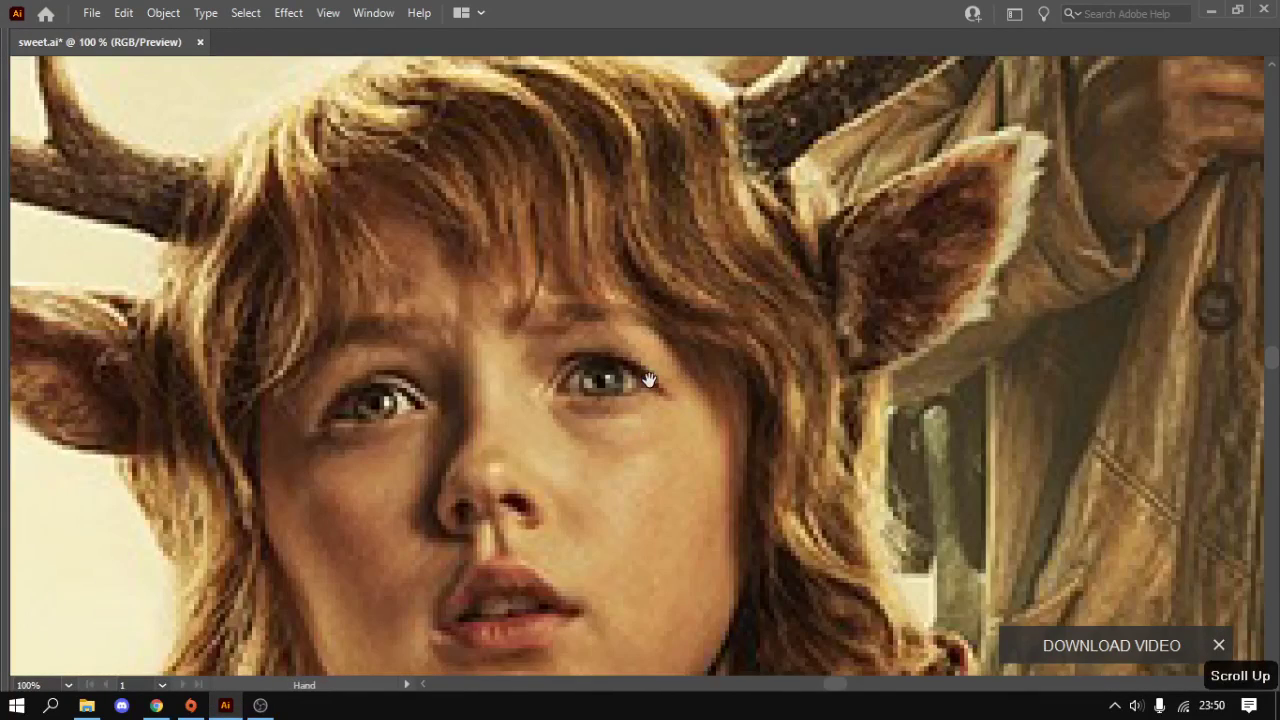
pyautogui.scroll(2, 494, 410)
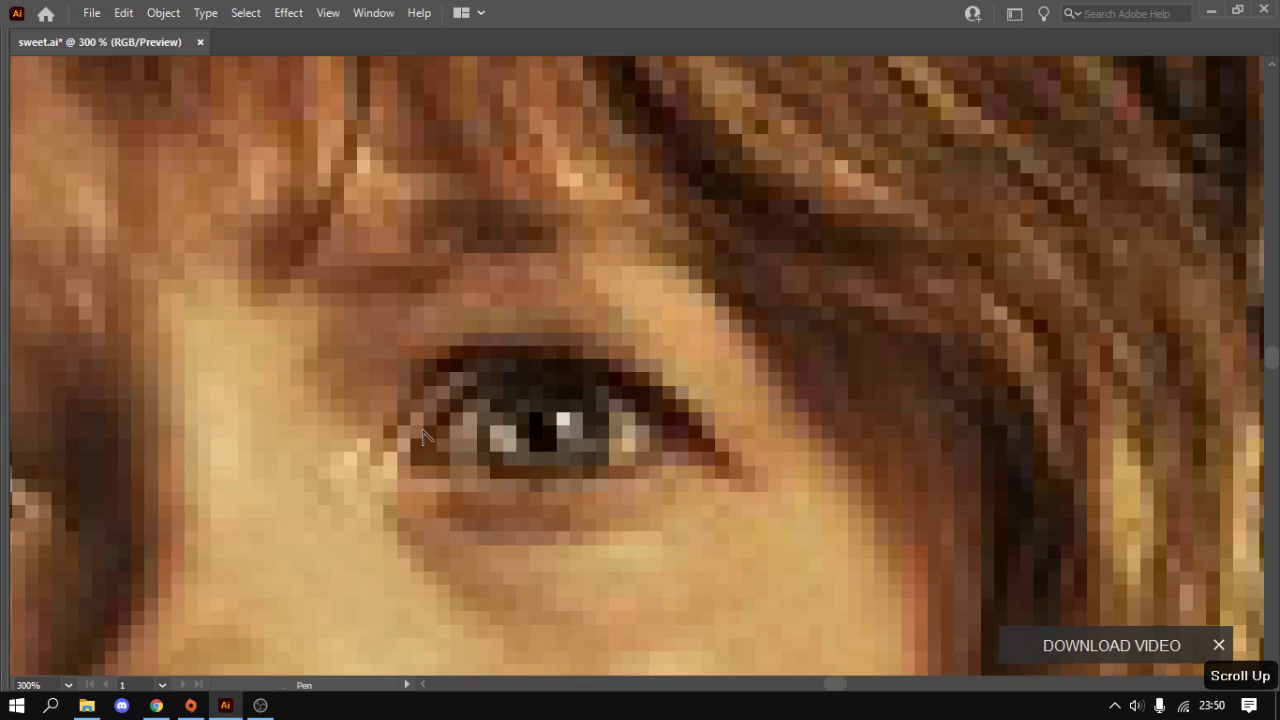
pyautogui.scroll(1, 422, 436)
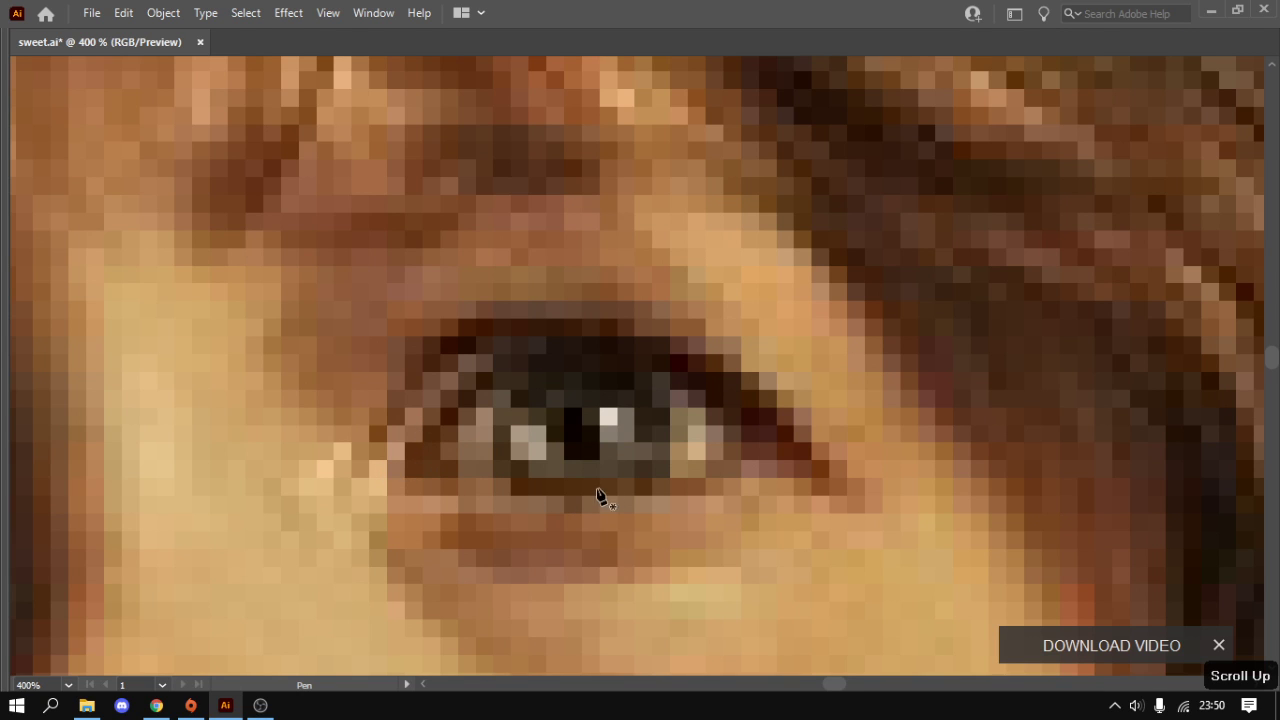
pyautogui.scroll(-3, 700, 440)
pyautogui.scroll(3, 550, 459)
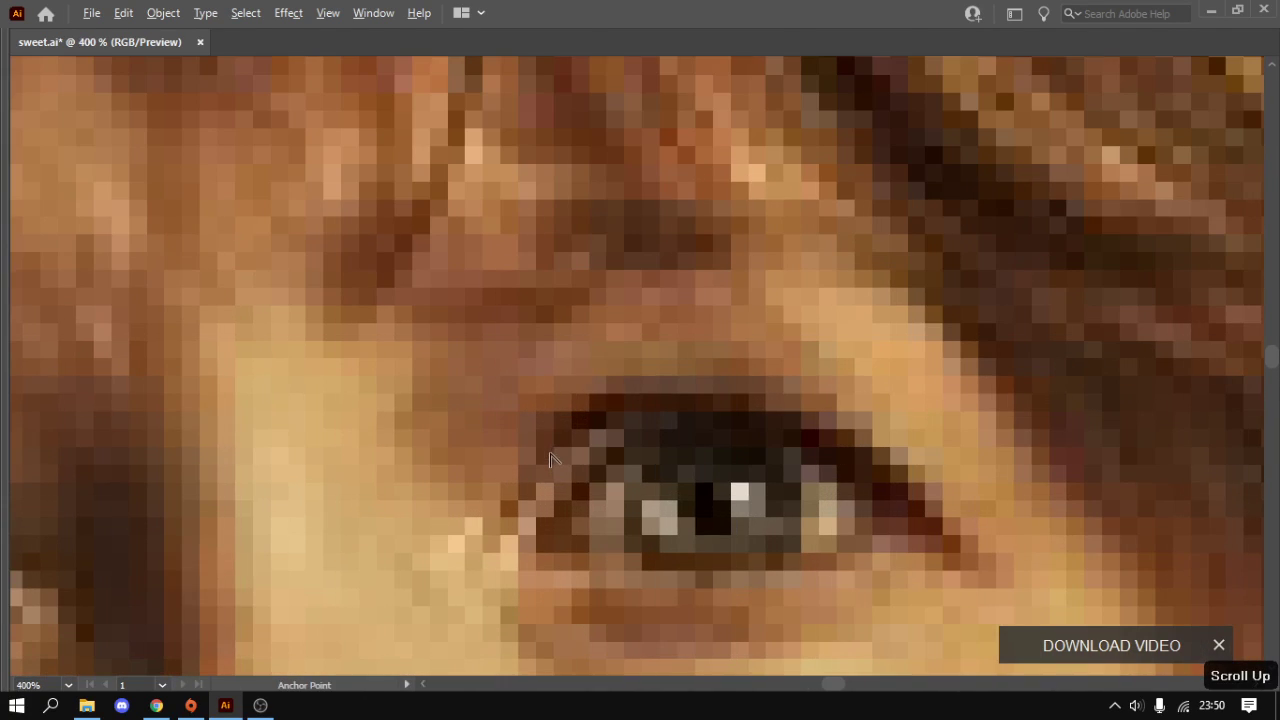
pyautogui.scroll(1, 551, 423)
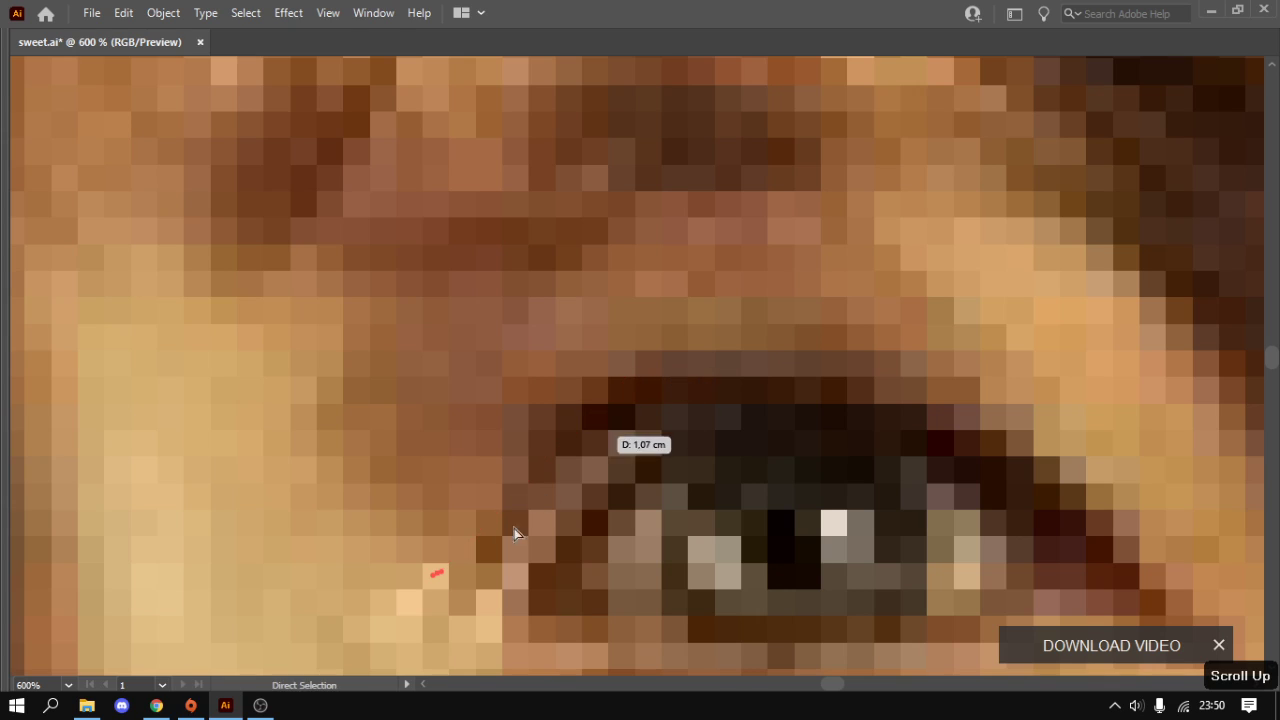
pyautogui.click(459, 565)
pyautogui.moveTo(706, 345); pyautogui.dragTo(739, 337)
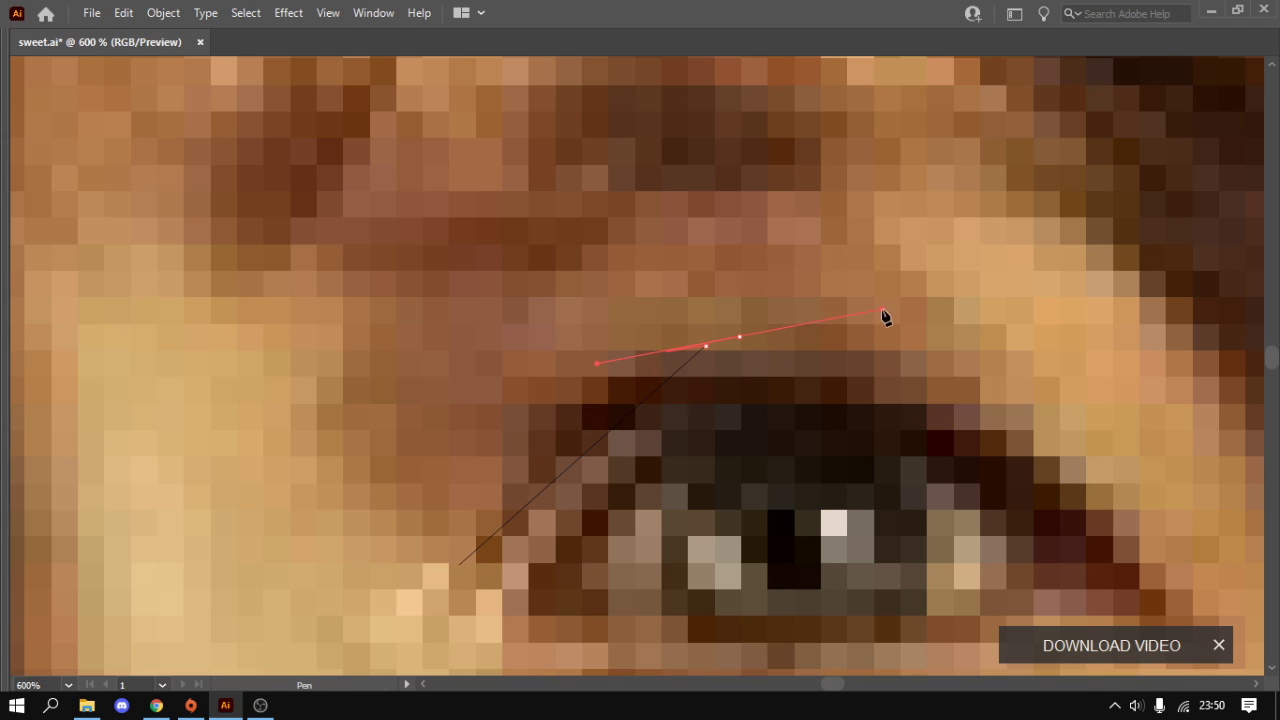
pyautogui.moveTo(884, 317); pyautogui.dragTo(856, 316)
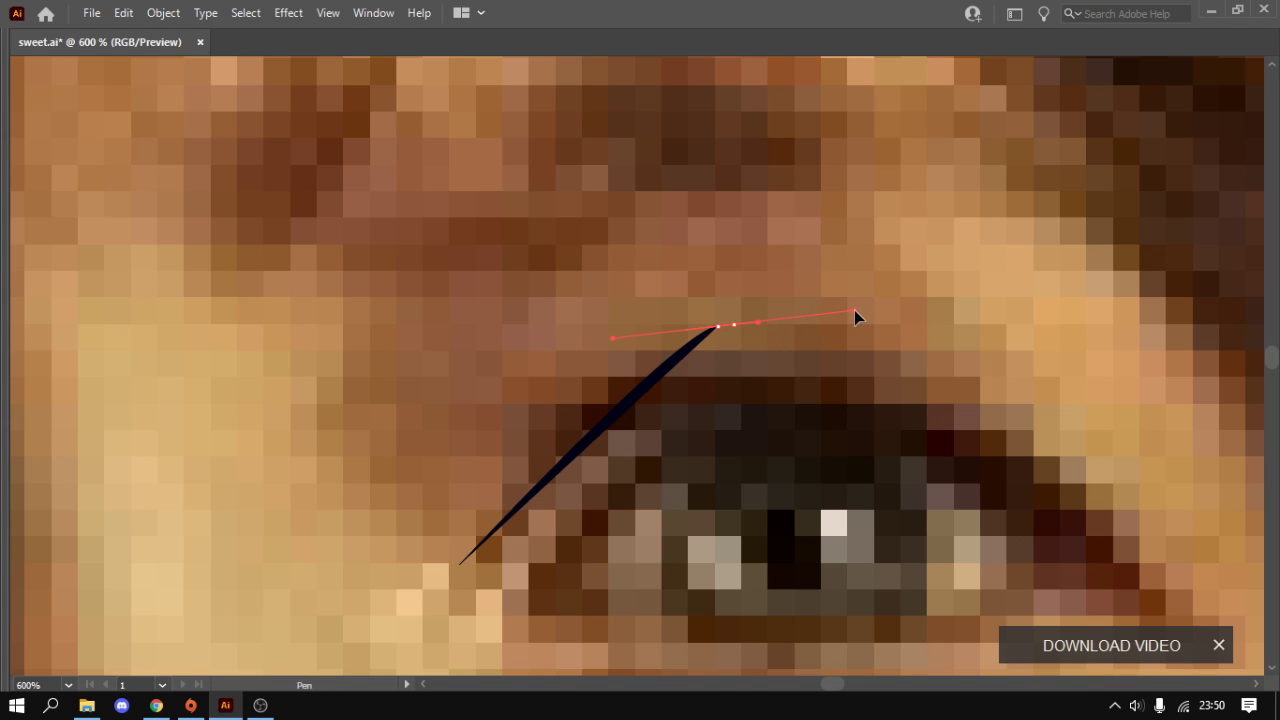
pyautogui.hotkey('ctrl', 'z')
pyautogui.moveTo(643, 352); pyautogui.dragTo(792, 296)
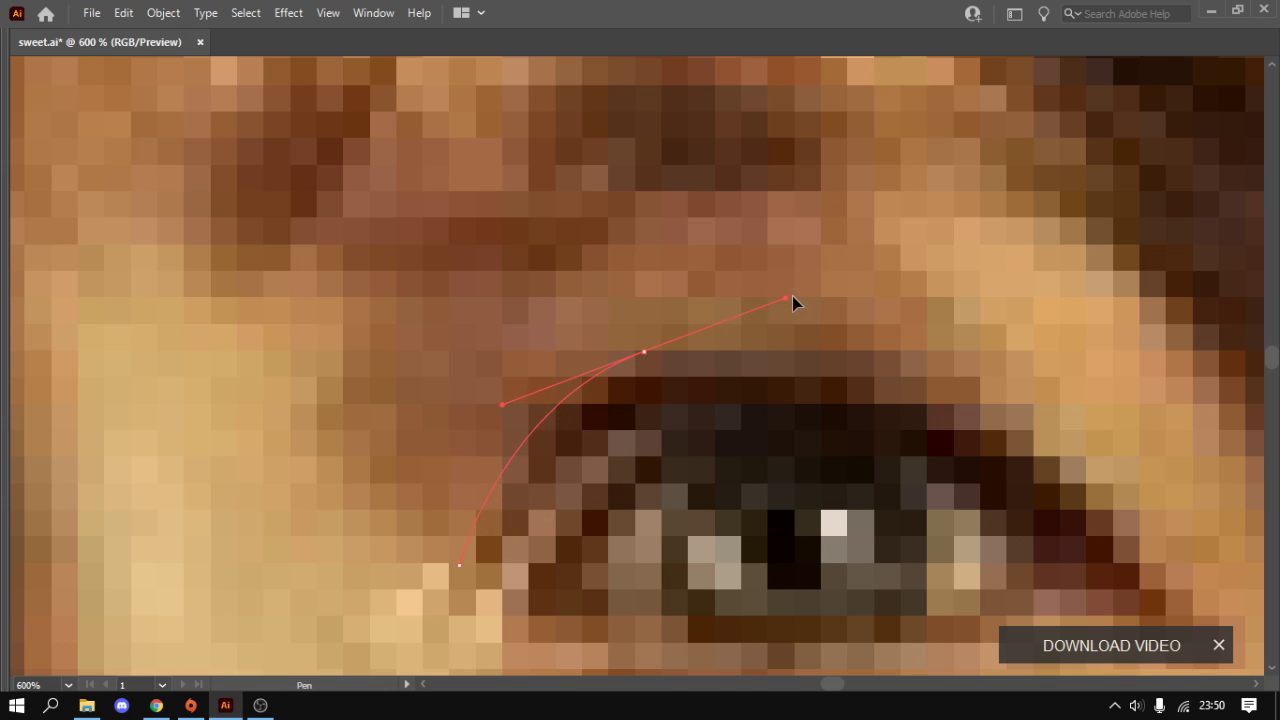
pyautogui.moveTo(914, 386); pyautogui.dragTo(759, 337)
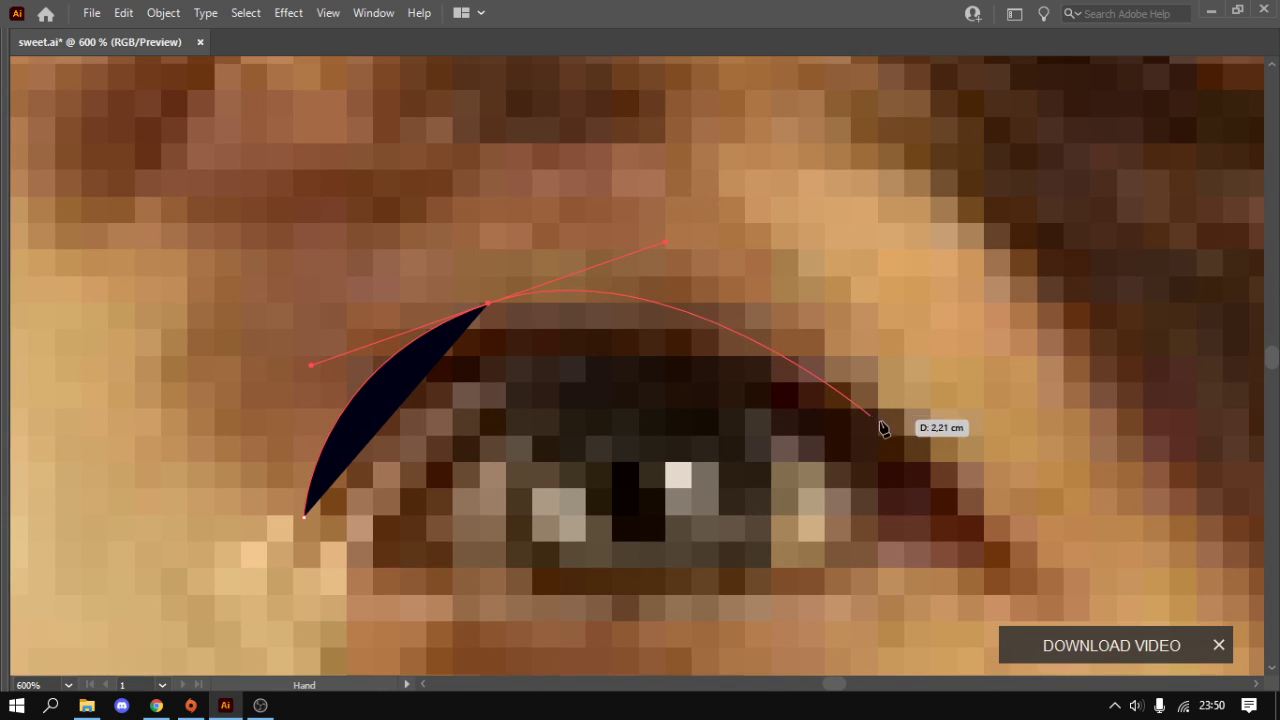
pyautogui.moveTo(952, 485)
pyautogui.mouseDown()
pyautogui.moveTo(1010, 530)
pyautogui.moveTo(885, 450)
pyautogui.moveTo(763, 485)
pyautogui.moveTo(659, 440)
pyautogui.mouseUp()
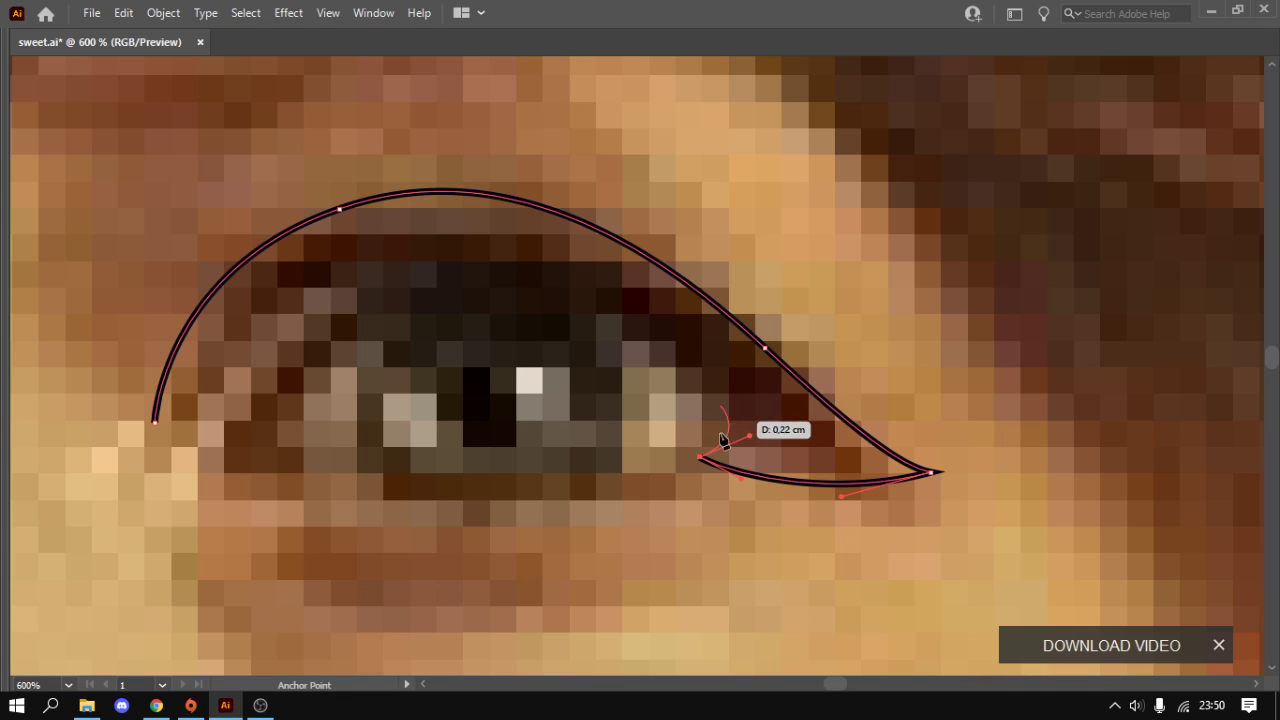
# - Pull the outer corner into a wing and begin the inner lid line
pyautogui.moveTo(746, 437)
pyautogui.mouseDown()
pyautogui.moveTo(697, 491)
pyautogui.moveTo(632, 497)
pyautogui.moveTo(702, 427)
pyautogui.moveTo(833, 449)
pyautogui.mouseUp()
pyautogui.scroll(-4, 723, 470)
pyautogui.scroll(4, 722, 470)
pyautogui.moveTo(603, 350)
pyautogui.mouseDown()
pyautogui.moveTo(551, 331)
pyautogui.moveTo(436, 342)
pyautogui.mouseUp()
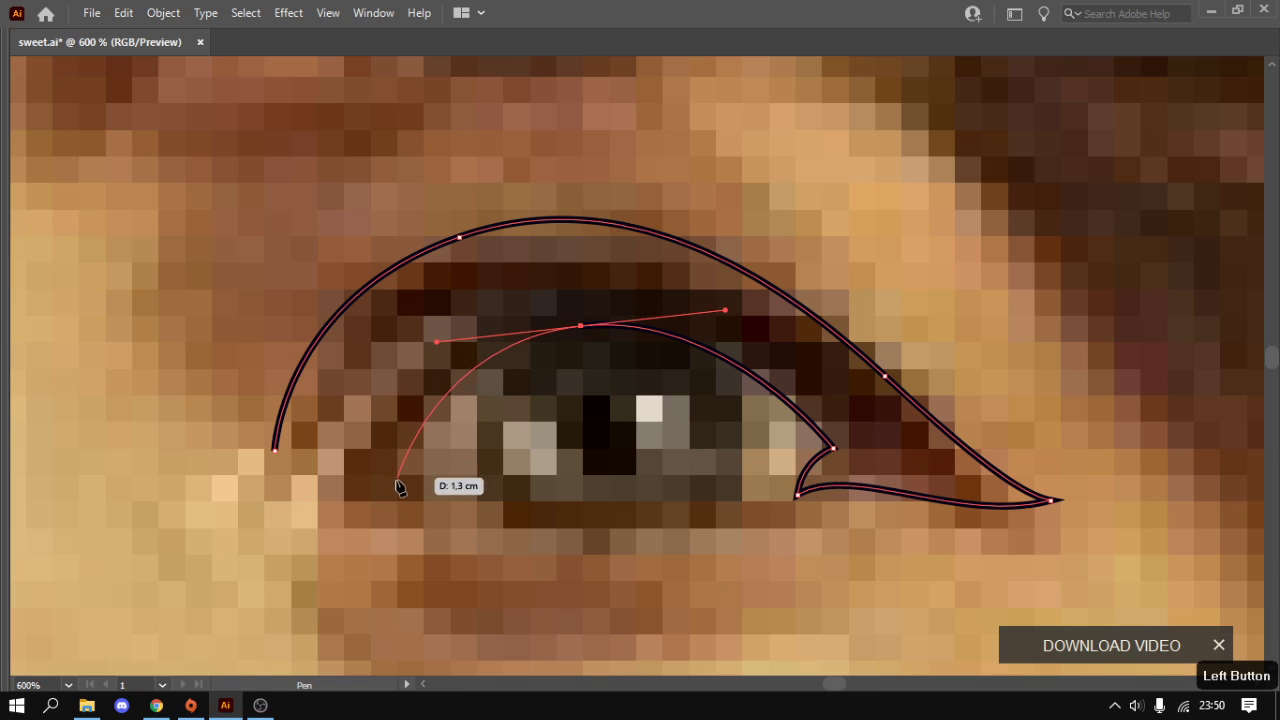
pyautogui.moveTo(391, 475)
pyautogui.mouseDown()
pyautogui.moveTo(408, 507)
pyautogui.moveTo(598, 523)
pyautogui.moveTo(776, 503)
pyautogui.moveTo(585, 553)
pyautogui.mouseUp()
pyautogui.scroll(-3, 534, 514)
pyautogui.scroll(4, 543, 514)
pyautogui.scroll(-5, 580, 555)
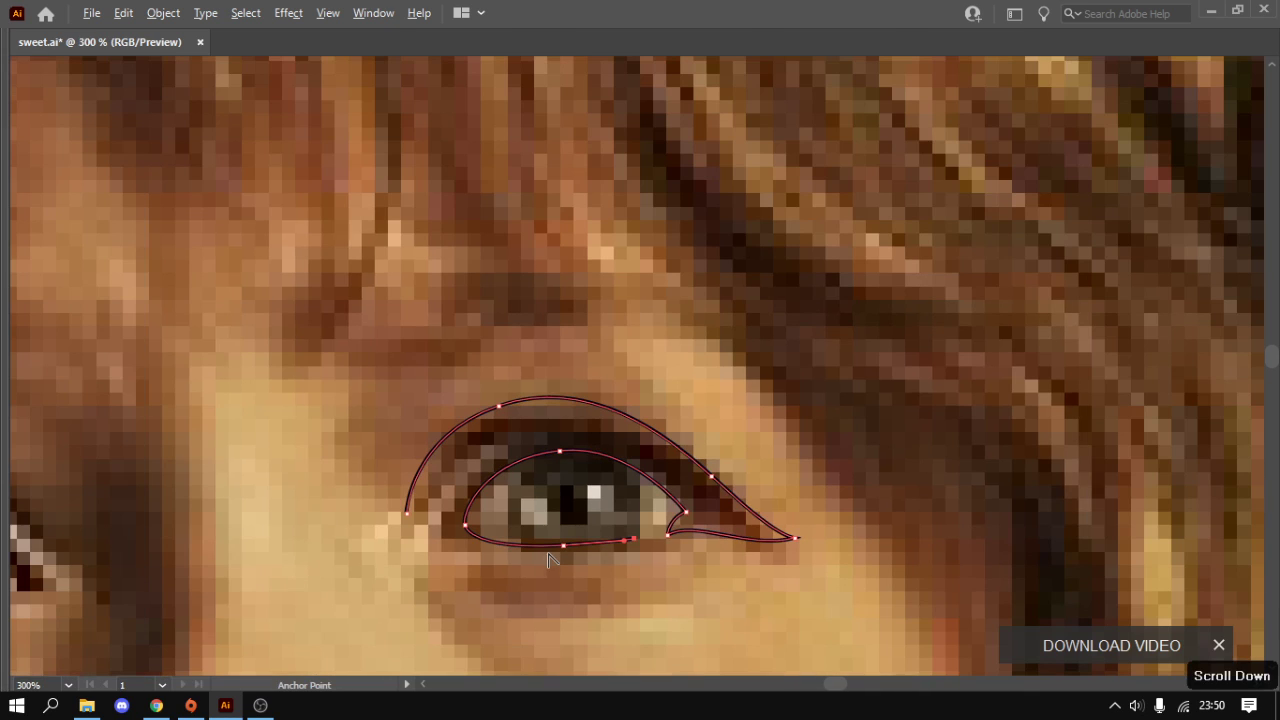
pyautogui.scroll(-3, 560, 574)
pyautogui.scroll(4, 563, 571)
pyautogui.scroll(1, 600, 500)
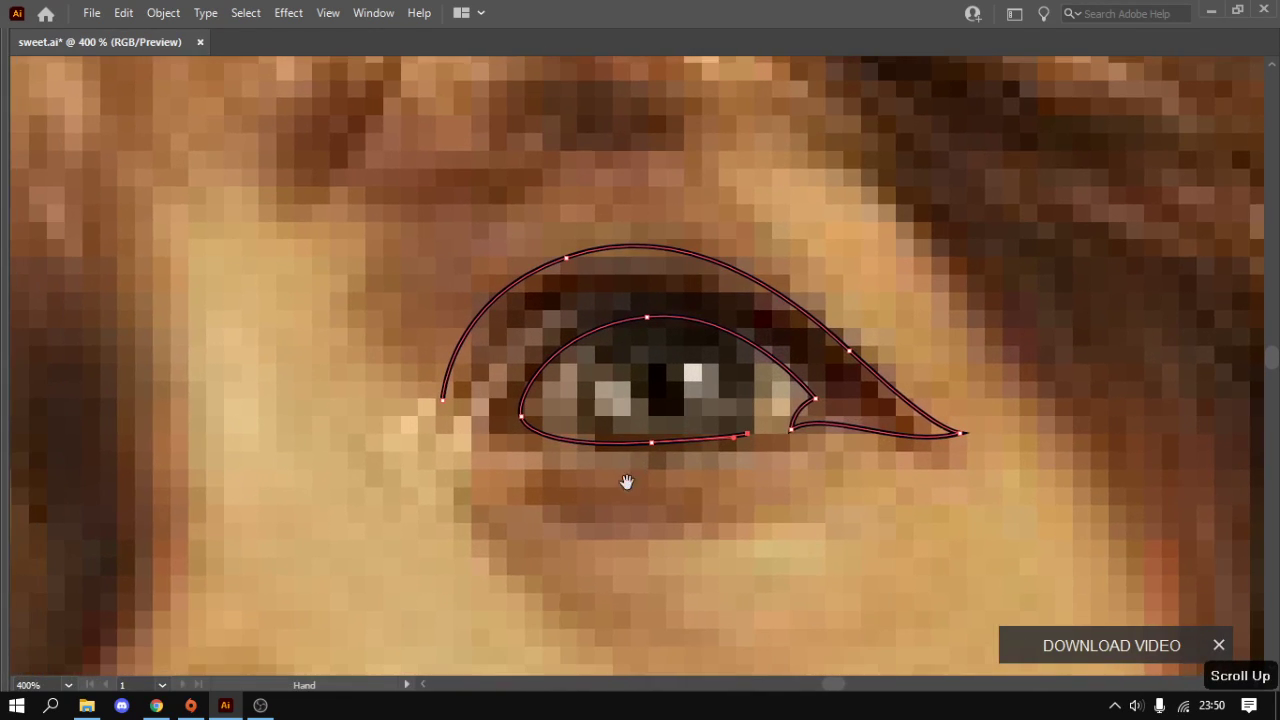
pyautogui.scroll(3, 623, 480)
# - Curve the lower lid back to the inner corner and close the eye outline
pyautogui.moveTo(620, 432); pyautogui.dragTo(323, 434)
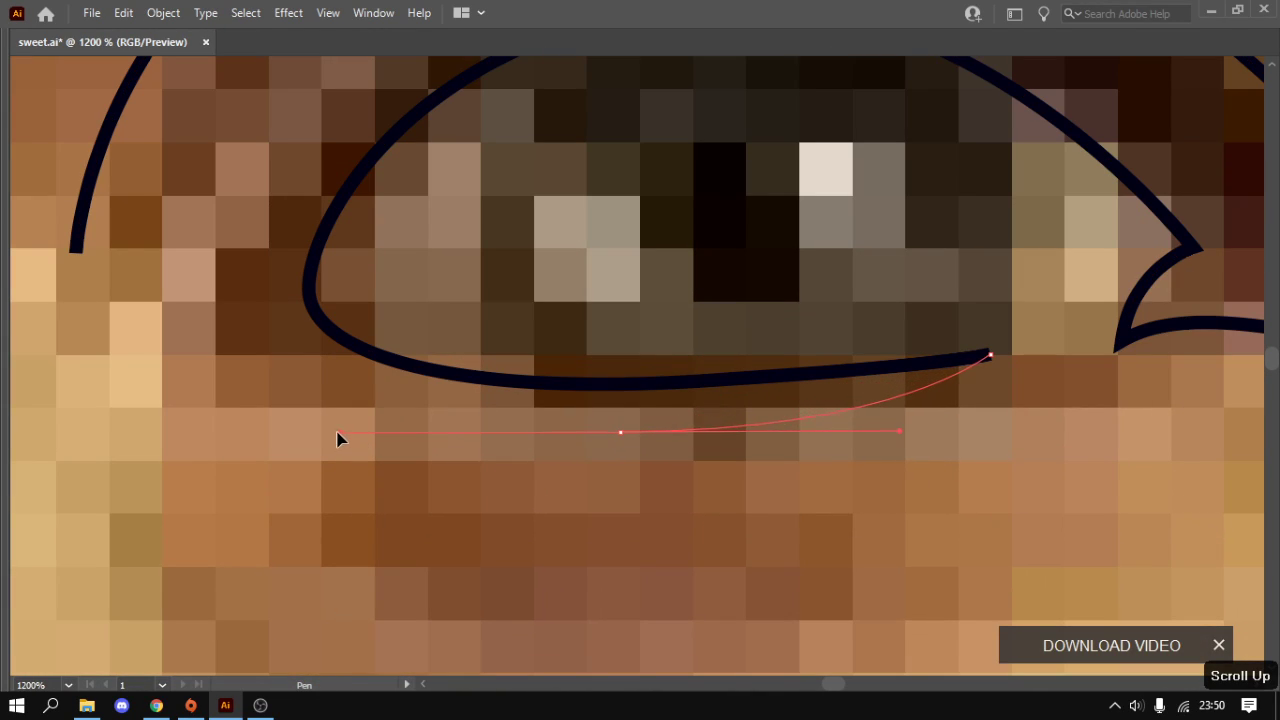
pyautogui.scroll(-1, 323, 434)
pyautogui.moveTo(323, 434)
pyautogui.mouseDown()
pyautogui.moveTo(390, 436)
pyautogui.moveTo(426, 415)
pyautogui.moveTo(336, 446)
pyautogui.mouseUp()
pyautogui.click(323, 323)
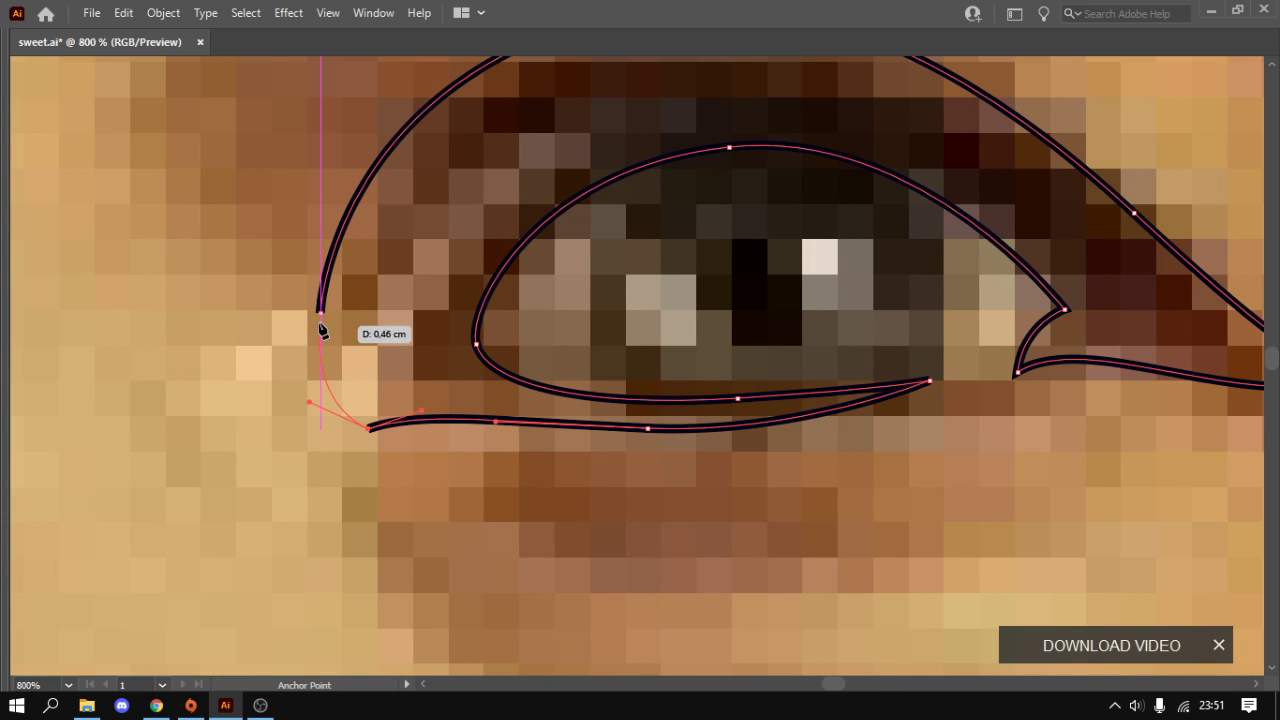
pyautogui.click(332, 108)
pyautogui.scroll(-4, 416, 354)
# - Fill the traced right eye shape dark navy
pyautogui.hotkey('shift', 'x')
pyautogui.keyDown('ctrl'); pyautogui.click(576, 428); pyautogui.keyUp('ctrl')
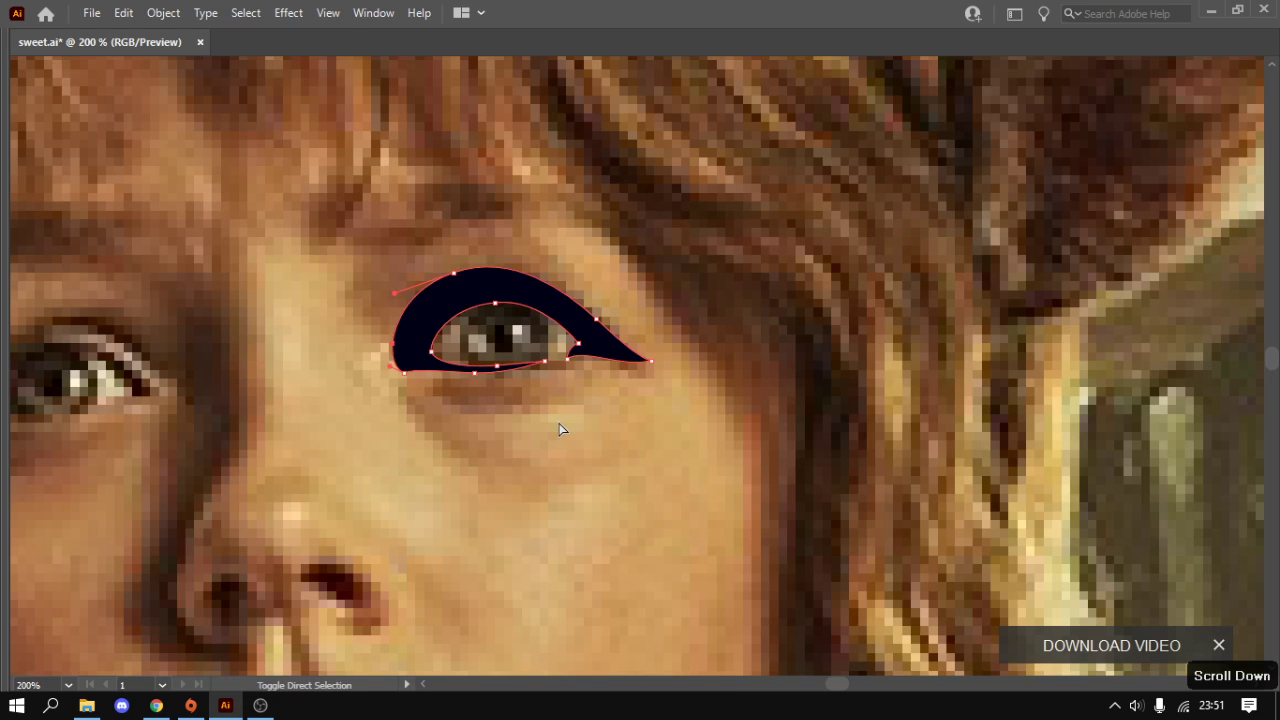
pyautogui.scroll(-1, 560, 428)
pyautogui.scroll(-3, 600, 410)
pyautogui.scroll(5, 634, 400)
pyautogui.scroll(3, 588, 386)
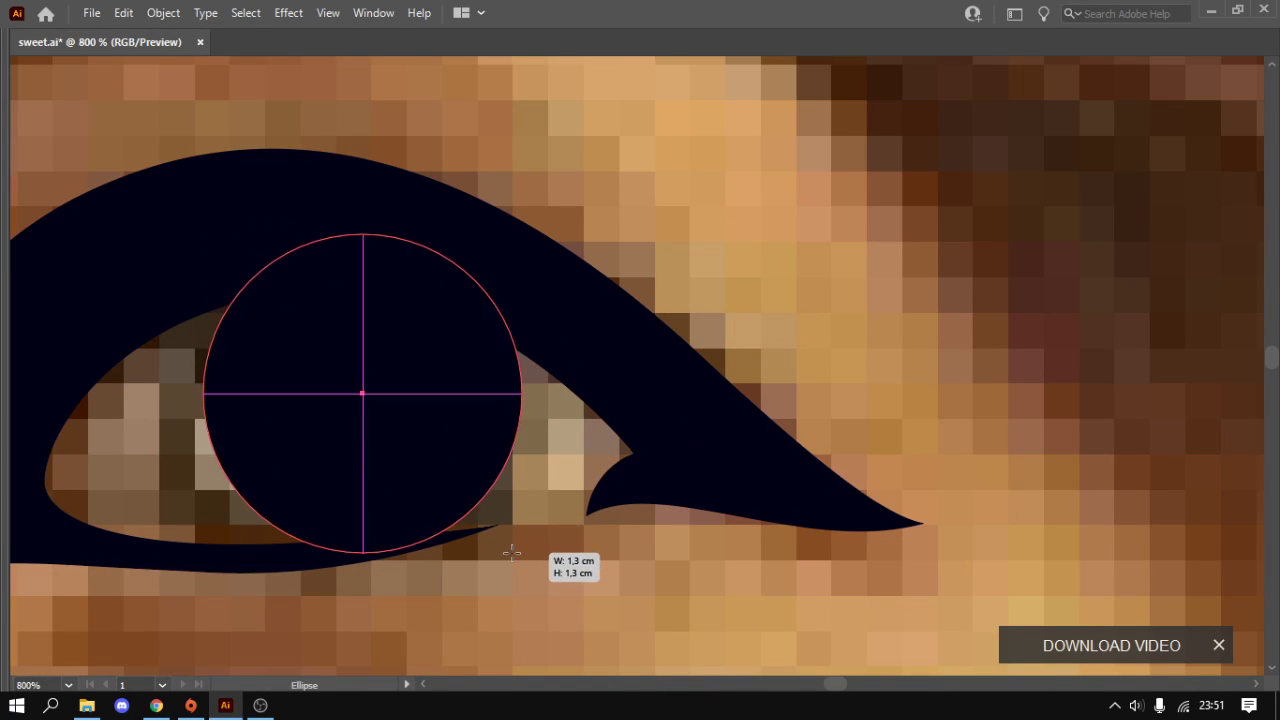
# - Draw a navy iris circle inside the right eye and nudge it slightly left
pyautogui.moveTo(213, 230); pyautogui.dragTo(521, 552)
pyautogui.moveTo(391, 474); pyautogui.dragTo(357, 486)
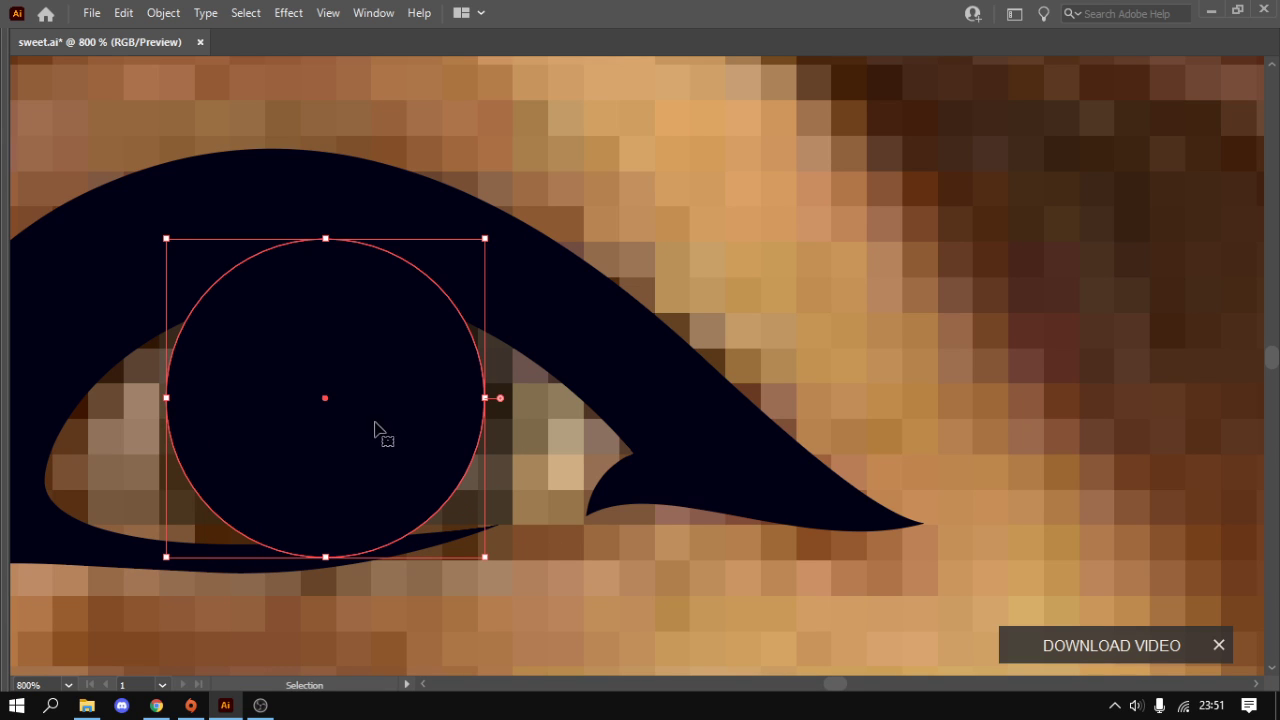
pyautogui.scroll(-4, 480, 450)
pyautogui.scroll(-2, 757, 443)
pyautogui.scroll(-1, 789, 477)
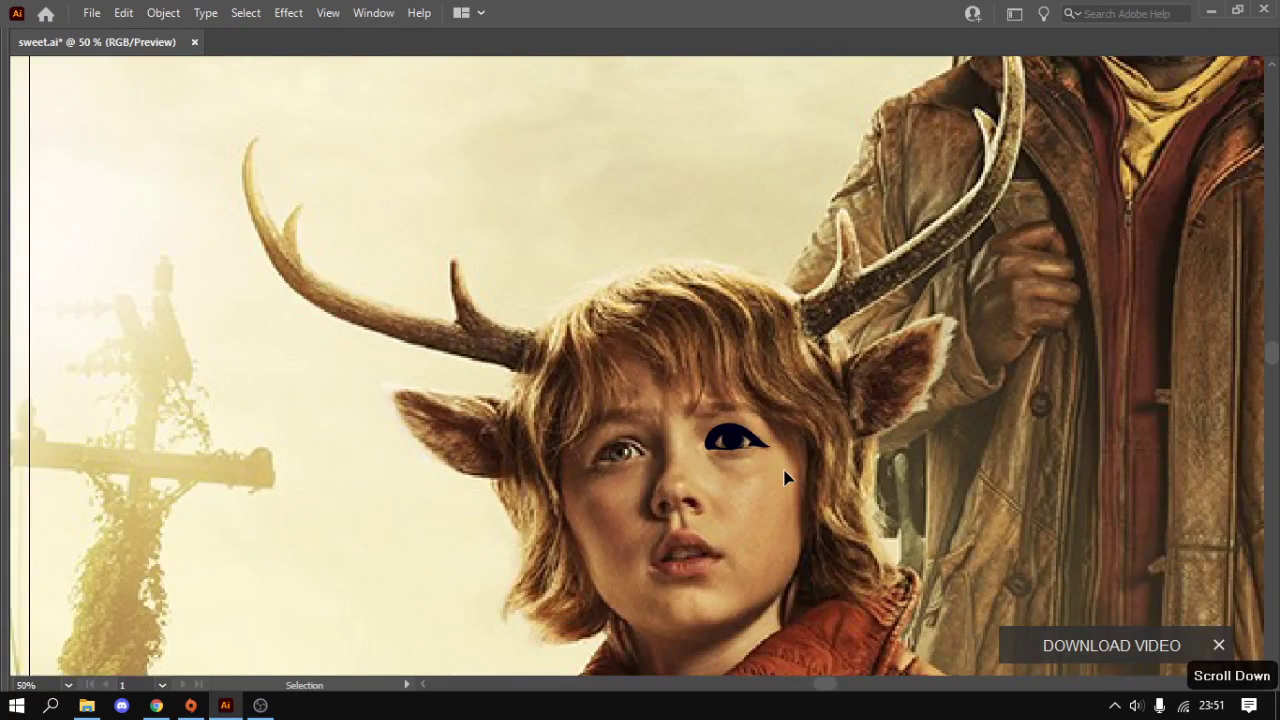
pyautogui.scroll(2, 784, 478)
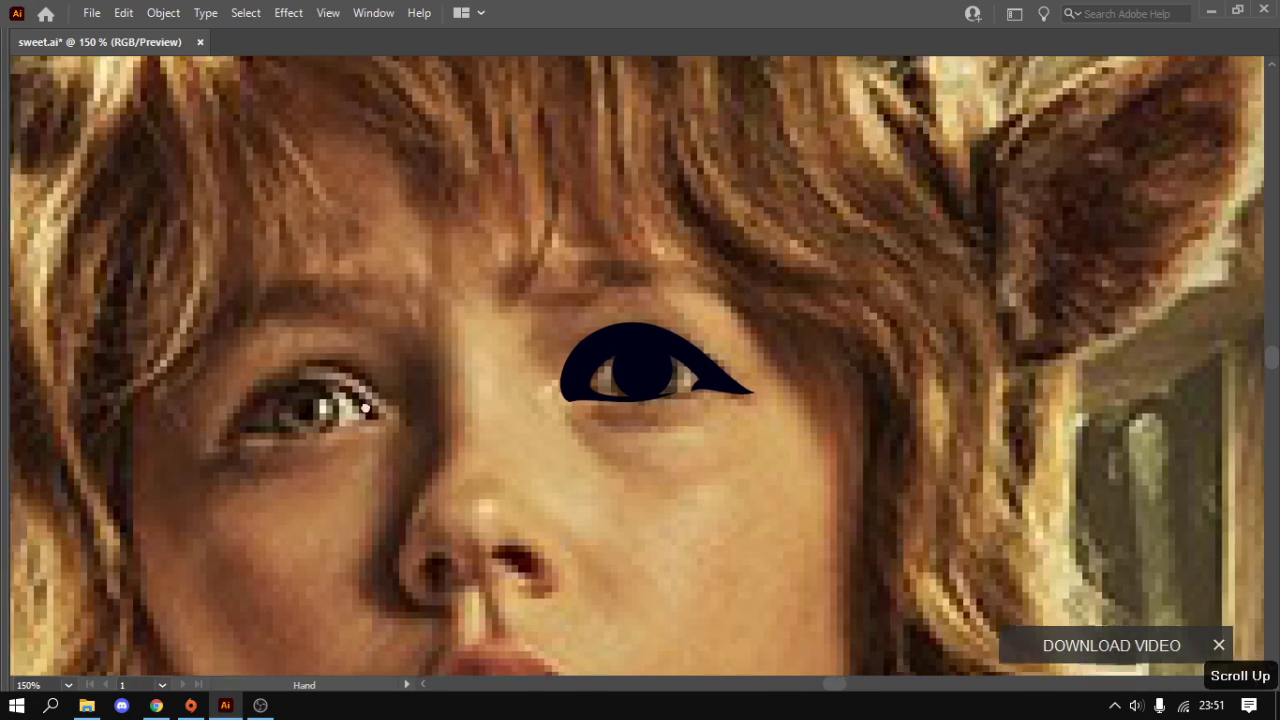
pyautogui.hscroll(-3, 565, 440)
pyautogui.scroll(4, 530, 337)
# - Trace the left eye's upper lid down to the outer corner and shape the lower lid
pyautogui.scroll(1, 613, 342)
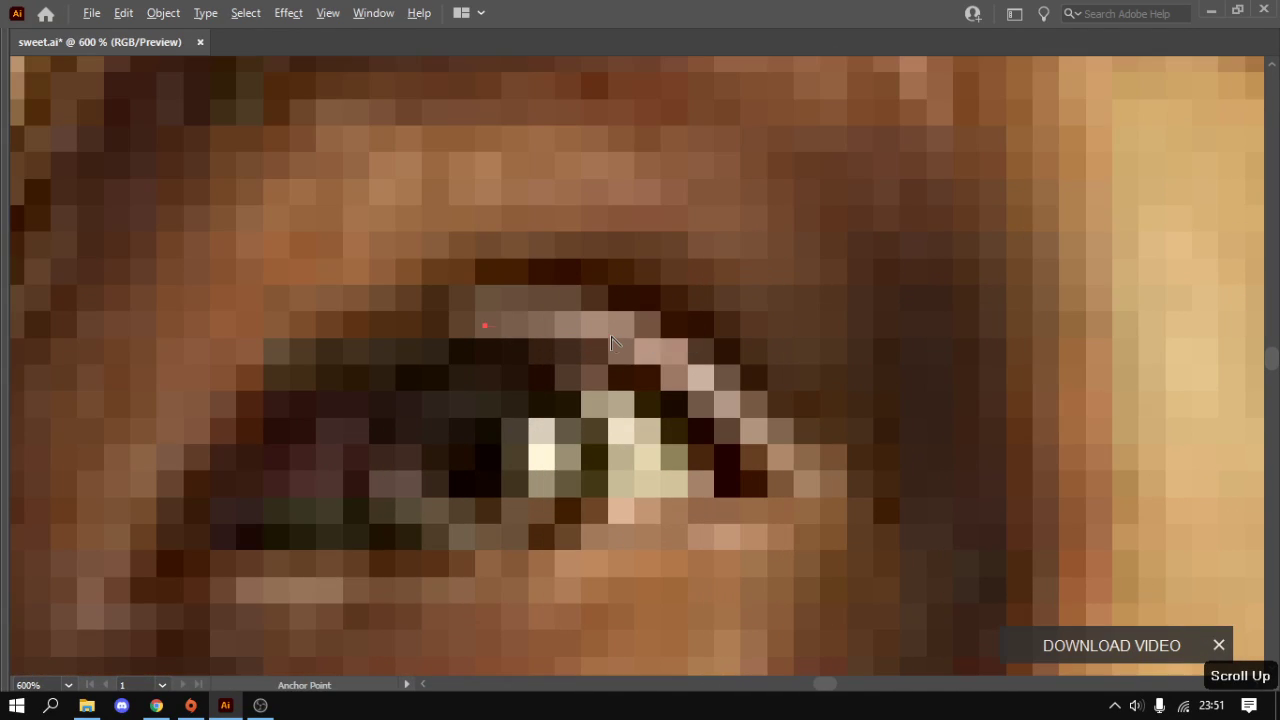
pyautogui.moveTo(612, 325); pyautogui.dragTo(740, 430)
pyautogui.moveTo(767, 493); pyautogui.dragTo(758, 522)
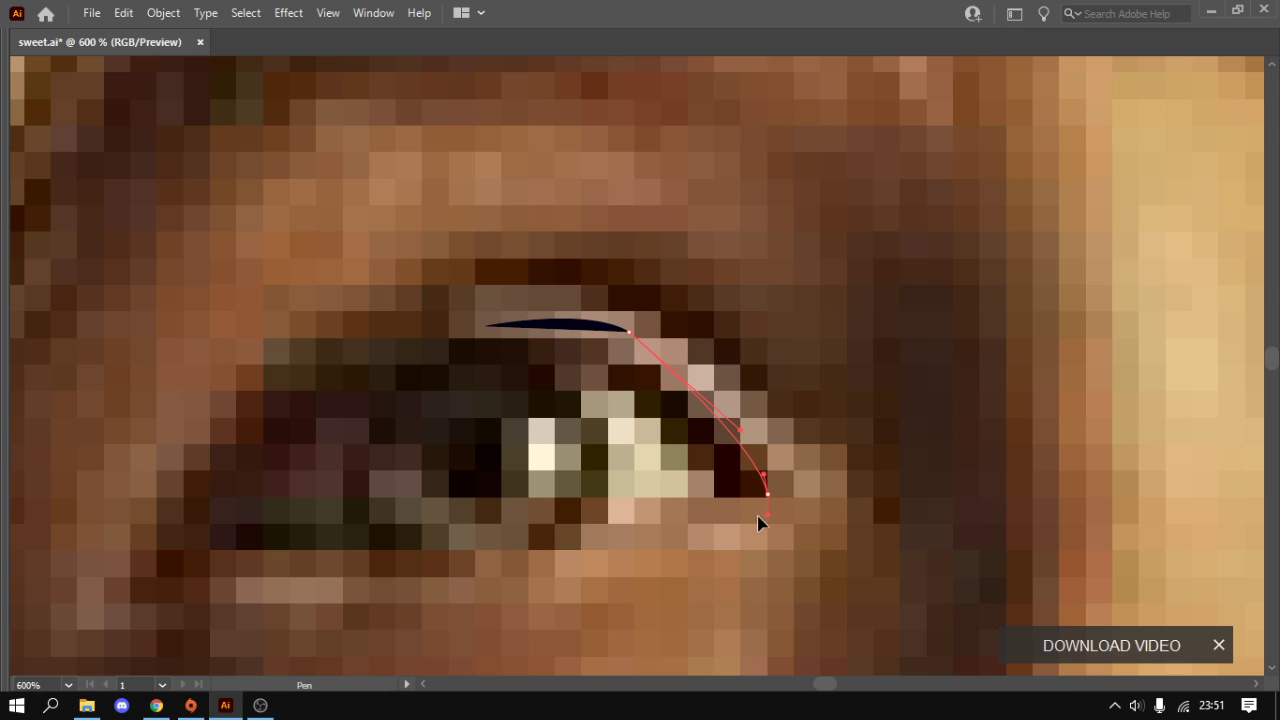
pyautogui.scroll(-2, 613, 530)
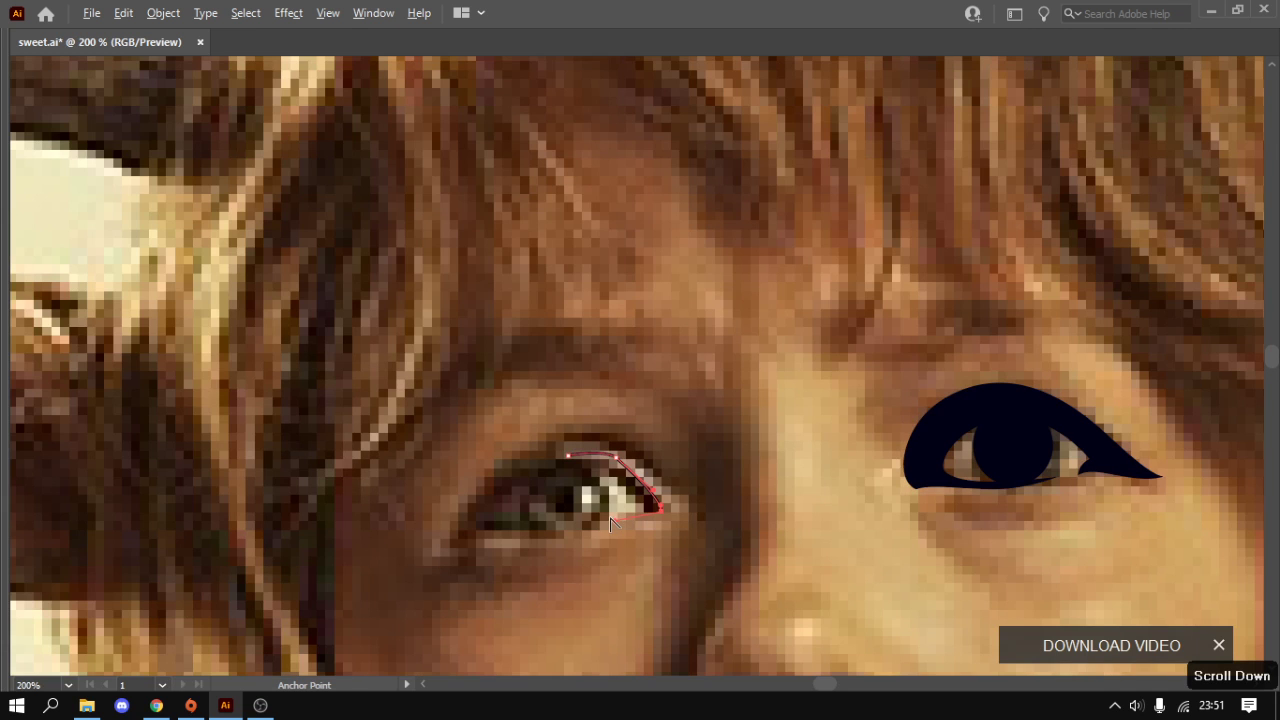
pyautogui.scroll(2, 613, 530)
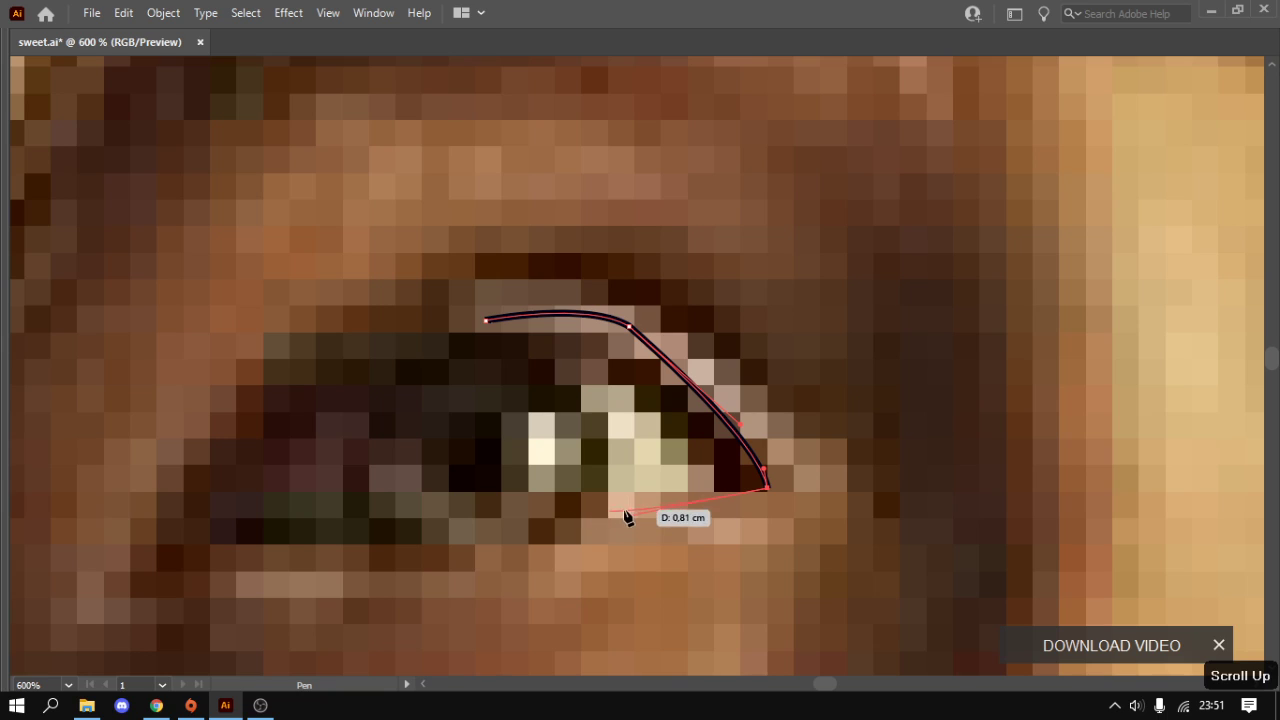
pyautogui.moveTo(581, 512); pyautogui.dragTo(699, 482)
pyautogui.moveTo(633, 407)
pyautogui.mouseDown()
pyautogui.moveTo(553, 387)
pyautogui.moveTo(351, 437)
pyautogui.mouseUp()
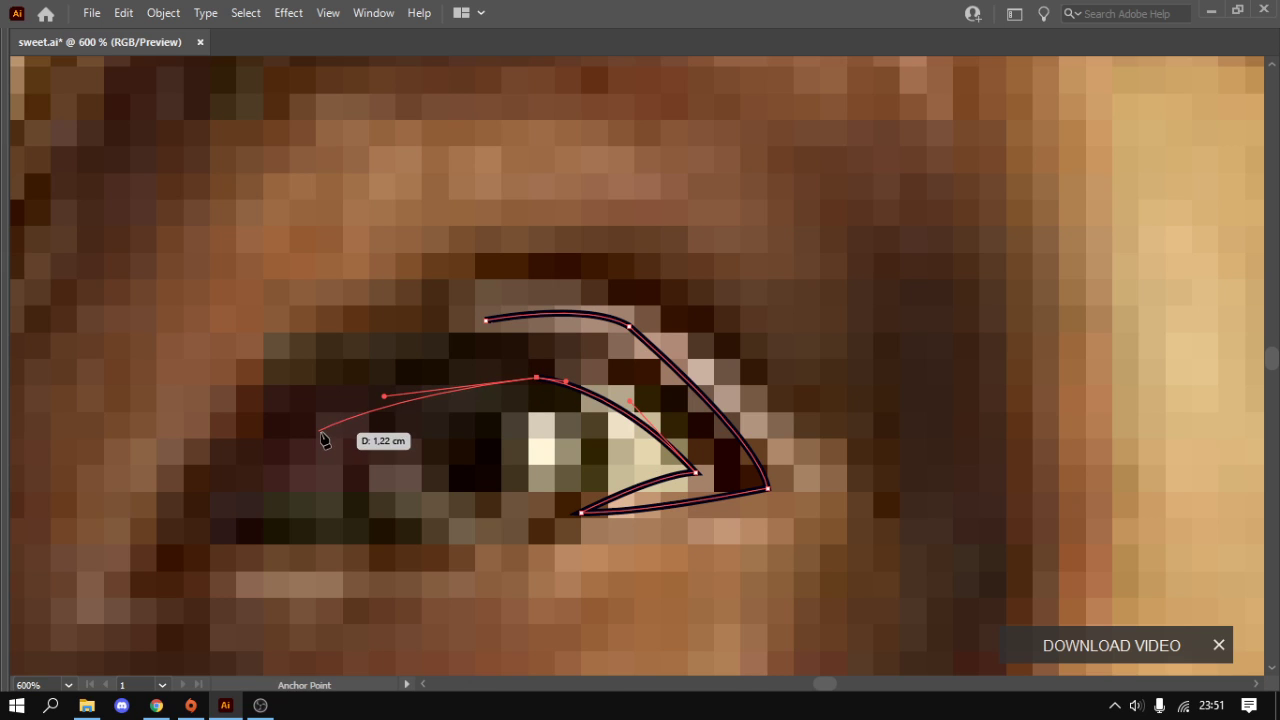
# - Carry the lid line to the inner corner and close it with an eyeliner flick
pyautogui.scroll(-4, 322, 467)
pyautogui.scroll(3, 322, 467)
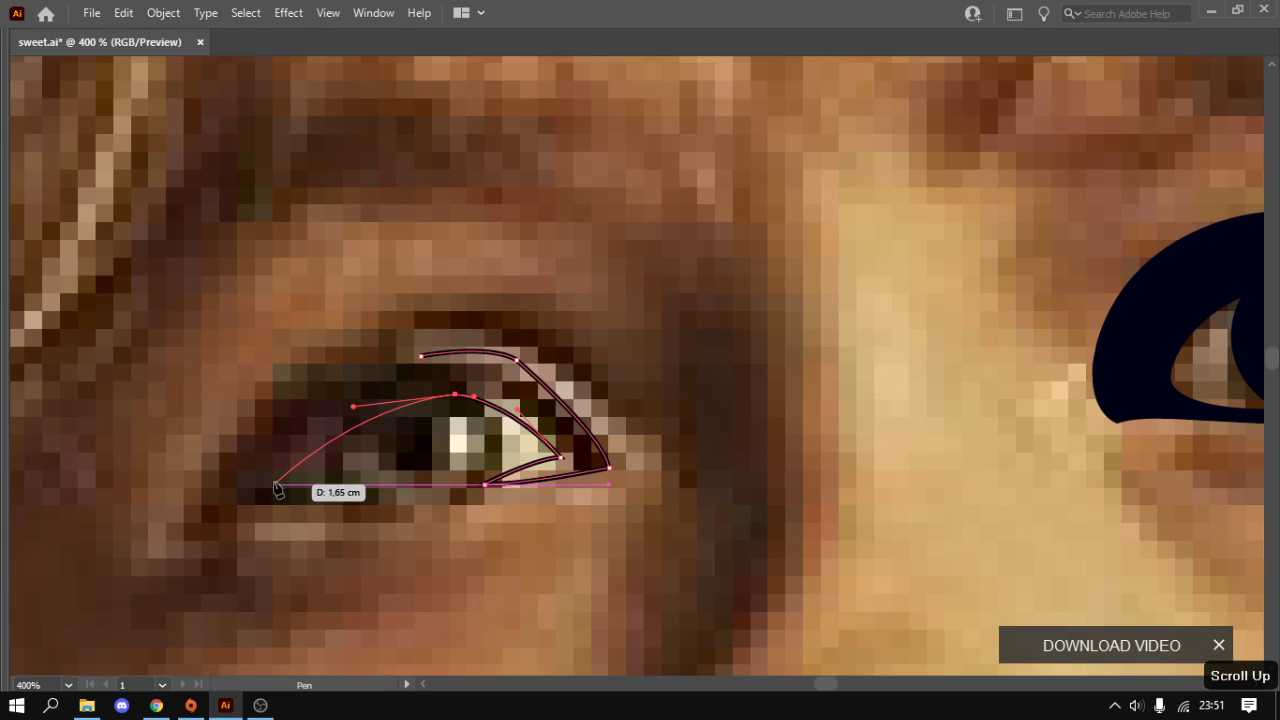
pyautogui.moveTo(286, 486); pyautogui.dragTo(240, 532)
pyautogui.moveTo(440, 497)
pyautogui.mouseDown()
pyautogui.moveTo(352, 541)
pyautogui.moveTo(257, 521)
pyautogui.moveTo(183, 566)
pyautogui.moveTo(311, 384)
pyautogui.moveTo(490, 298)
pyautogui.moveTo(590, 366)
pyautogui.mouseUp()
pyautogui.scroll(2, 590, 366)
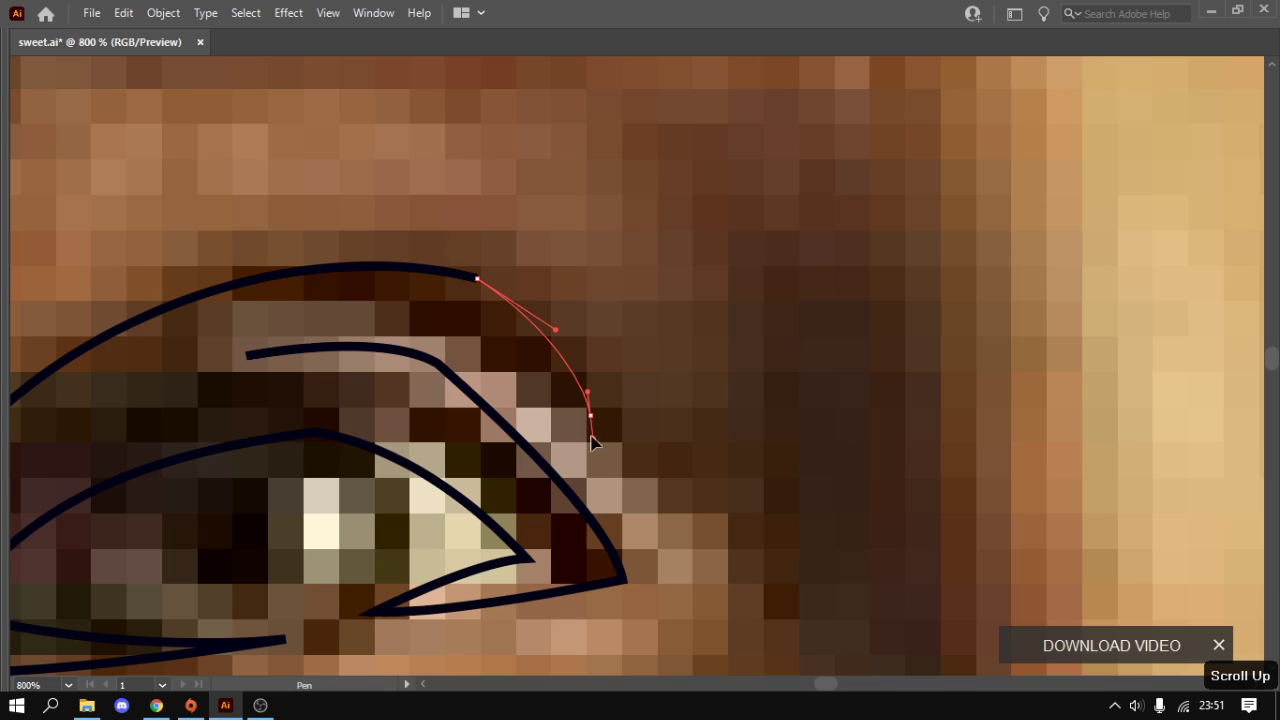
pyautogui.moveTo(589, 412)
pyautogui.mouseDown()
pyautogui.moveTo(462, 330)
pyautogui.moveTo(255, 355)
pyautogui.mouseUp()
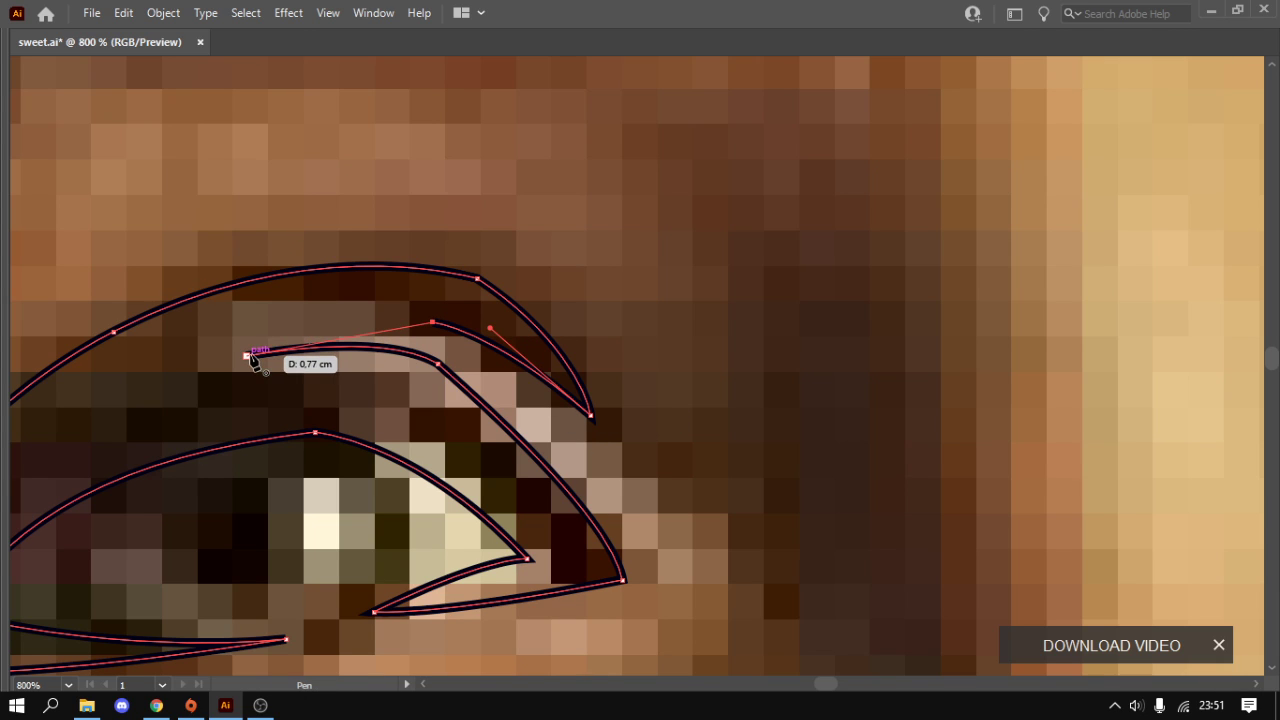
pyautogui.click(246, 355)
pyautogui.scroll(-3, 298, 425)
# - Fill the new eye navy, then select and remove the first eye's shape from view
pyautogui.hotkey('shift', 'x')
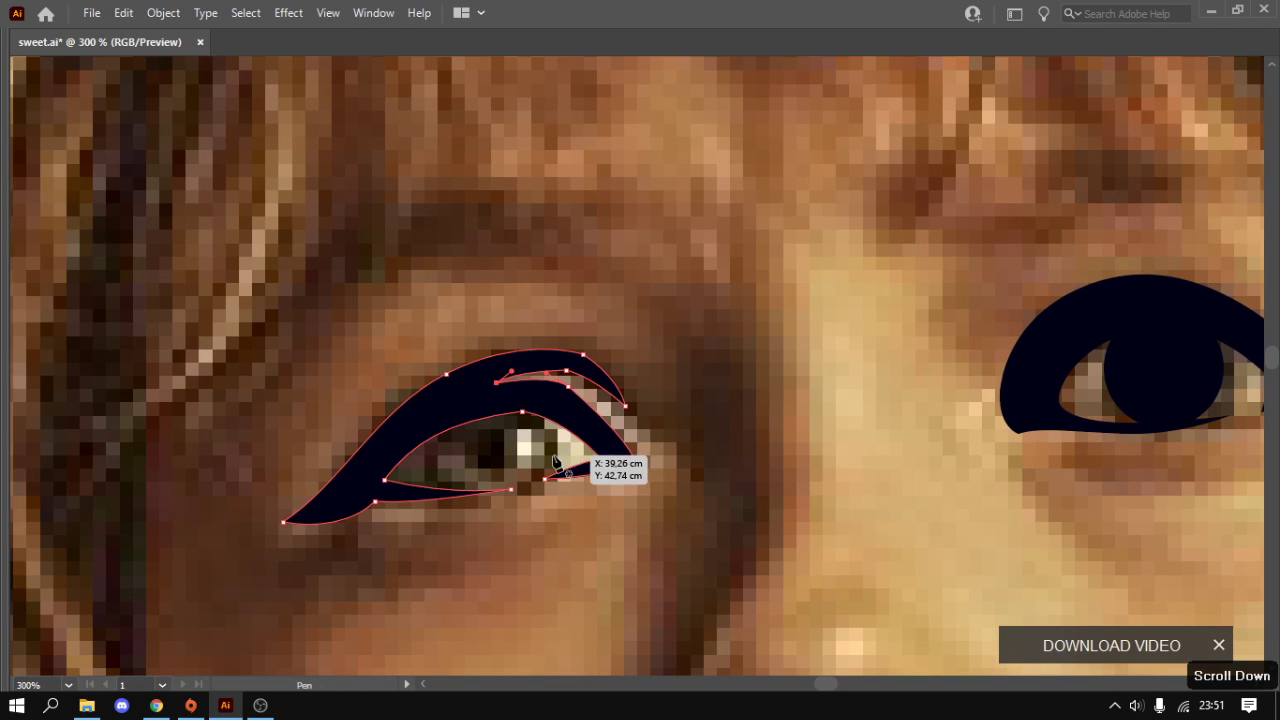
pyautogui.hotkey('ctrl', 'shift', 'a')
pyautogui.scroll(-2, 686, 457)
pyautogui.moveTo(528, 440); pyautogui.dragTo(476, 432)
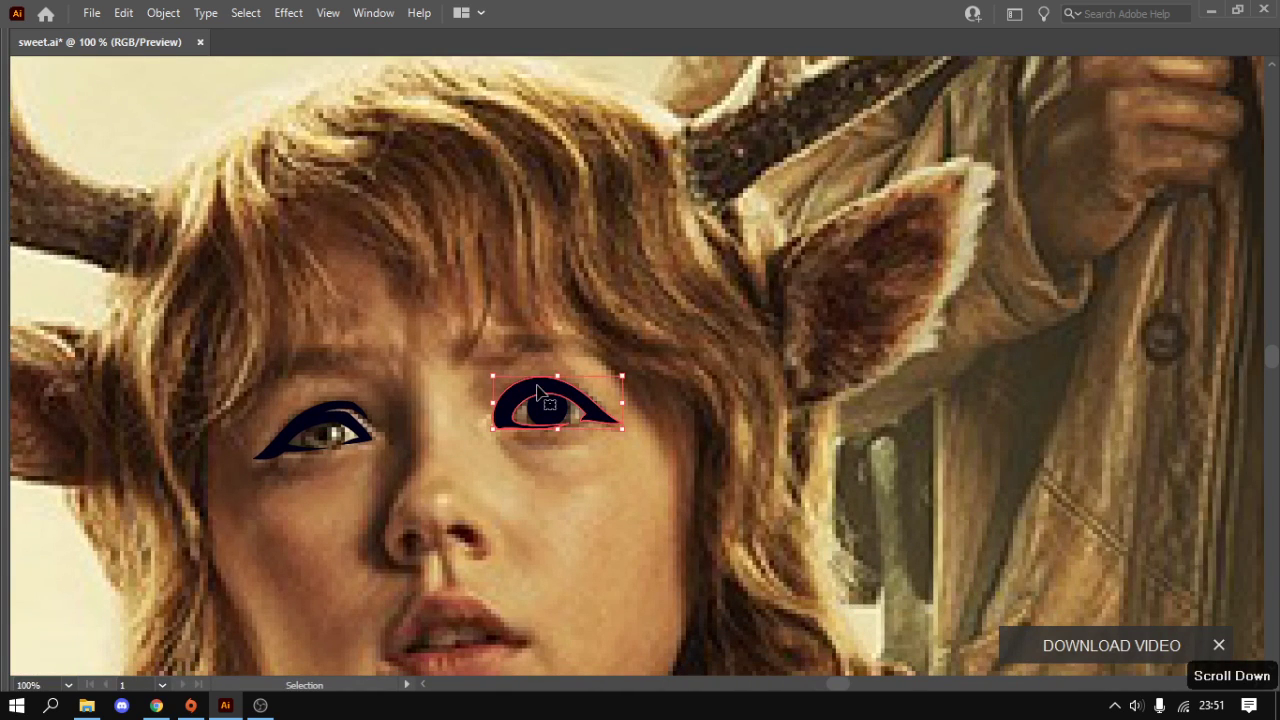
pyautogui.press('Delete')
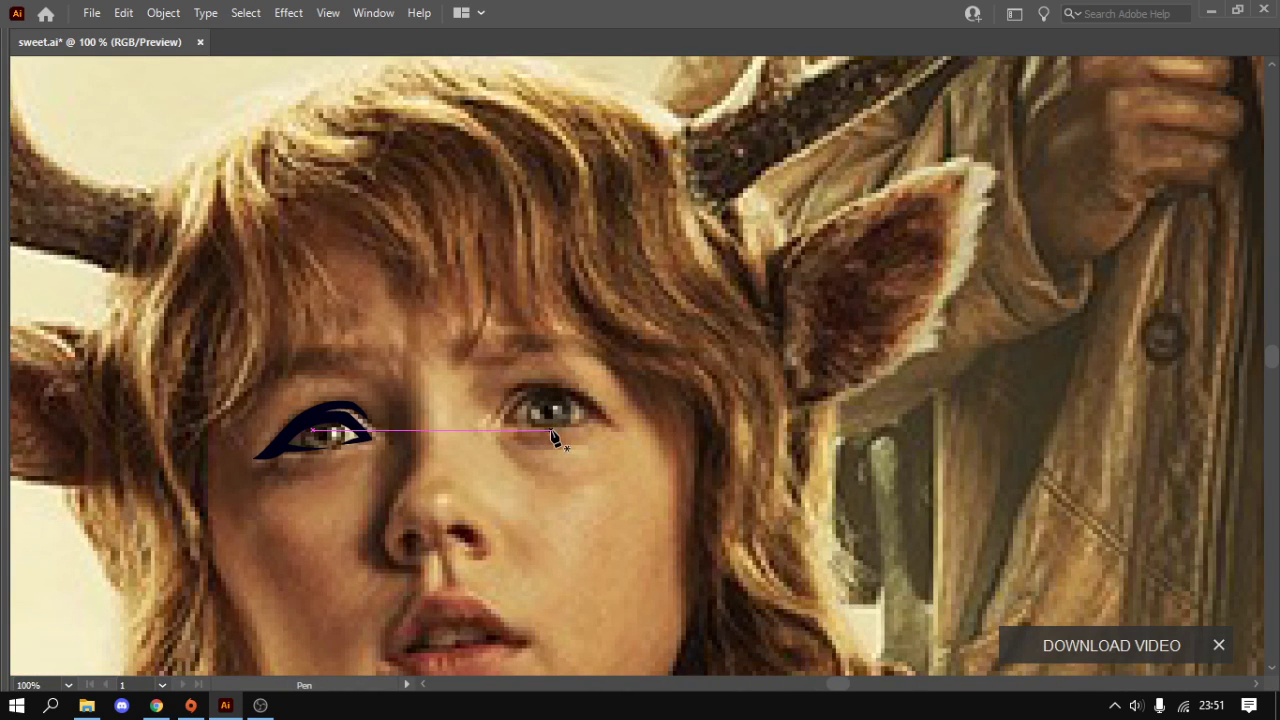
# - Start the eyelid outline with the lower lash line, a pointed inner flick and upper lid curve
pyautogui.scroll(1, 553, 437)
pyautogui.scroll(1, 560, 435)
pyautogui.scroll(-1, 563, 434)
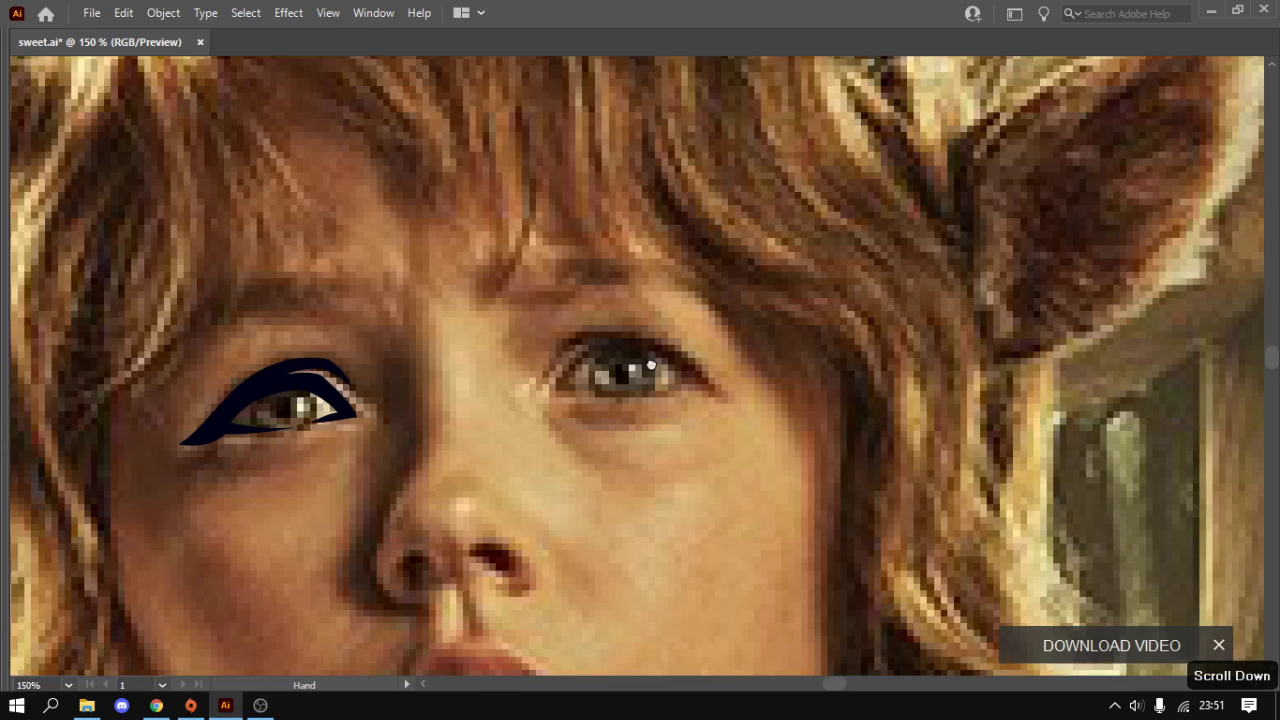
pyautogui.moveTo(650, 367); pyautogui.dragTo(670, 383)
pyautogui.scroll(1, 641, 407)
pyautogui.scroll(2, 638, 415)
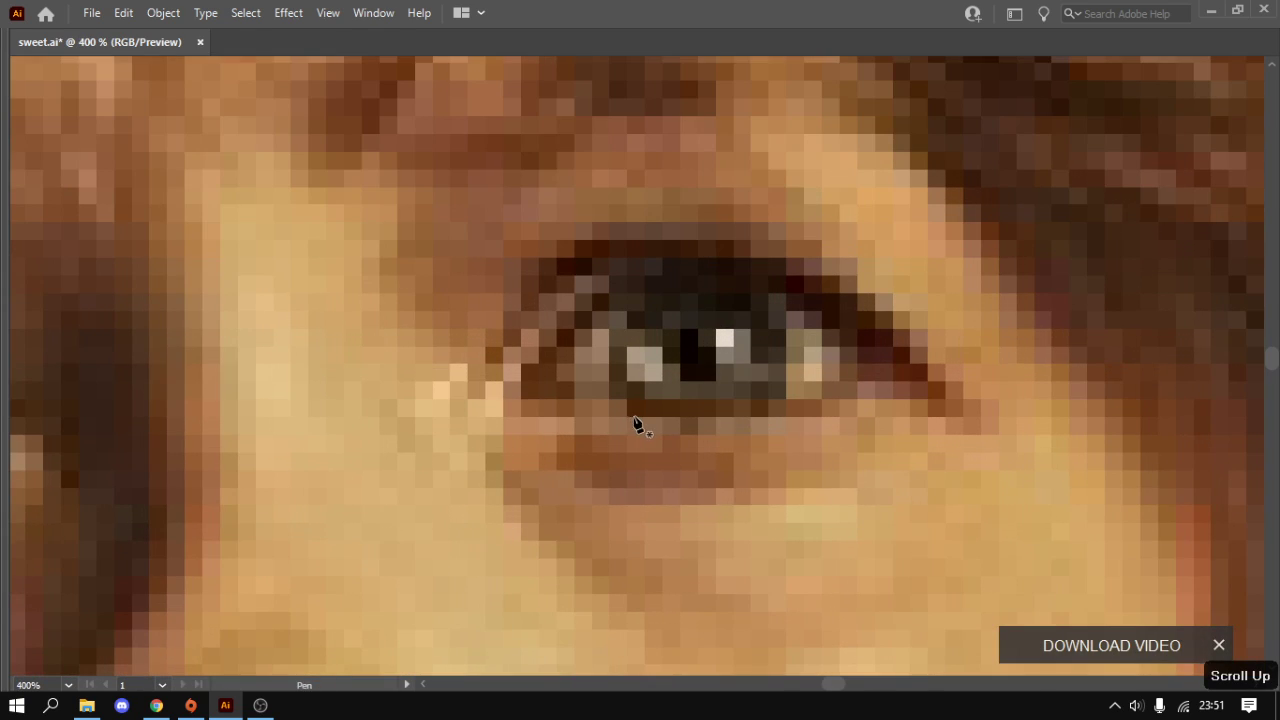
pyautogui.click(671, 413)
pyautogui.moveTo(511, 405); pyautogui.dragTo(522, 352)
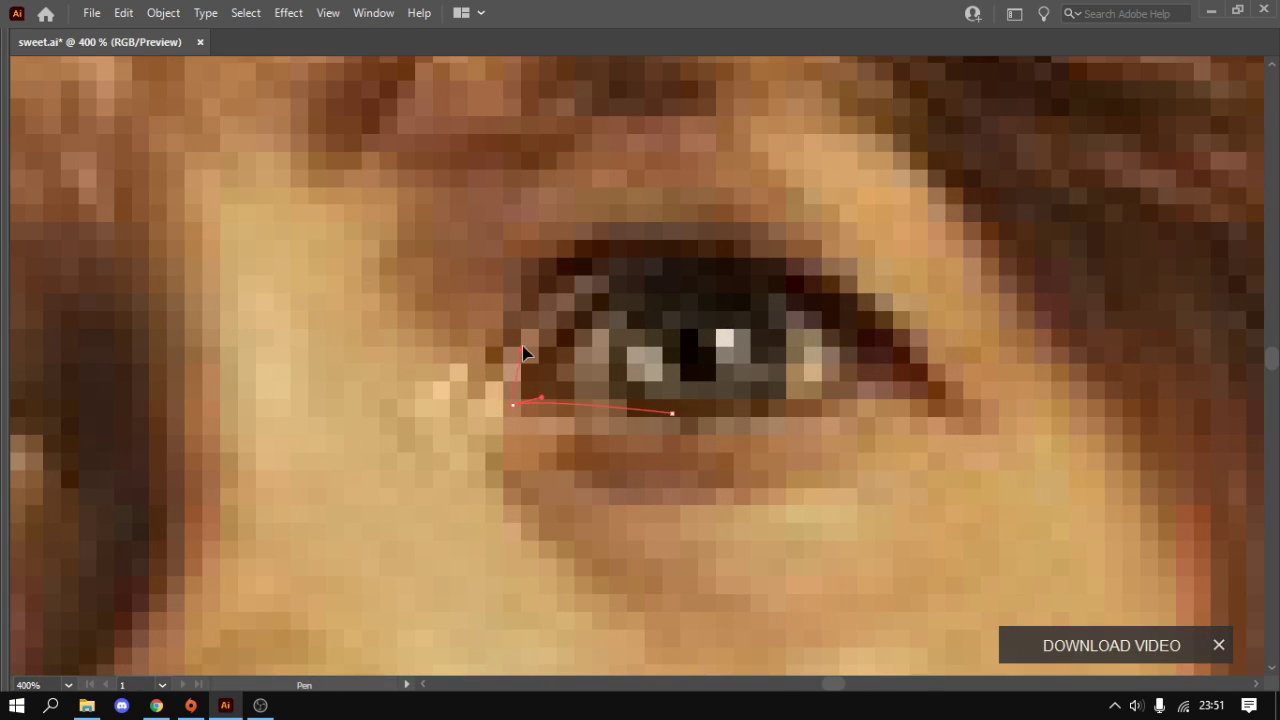
pyautogui.moveTo(610, 272); pyautogui.dragTo(467, 412)
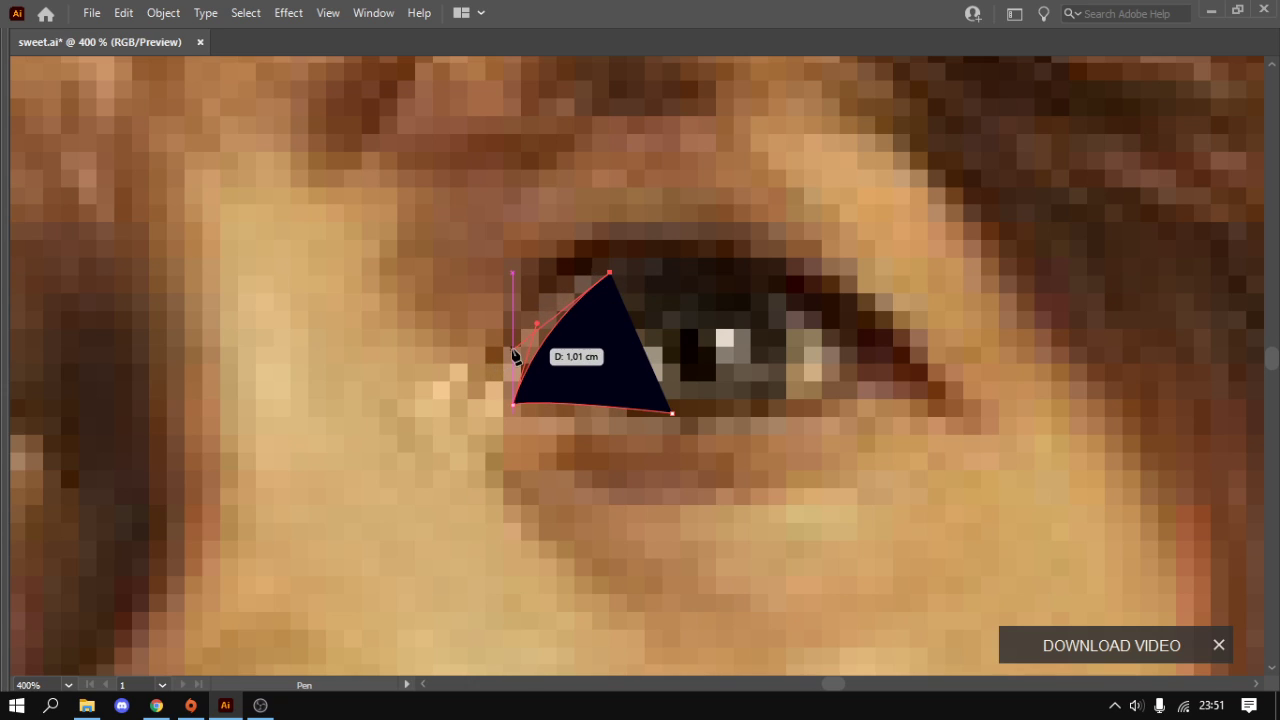
pyautogui.moveTo(500, 318); pyautogui.dragTo(520, 287)
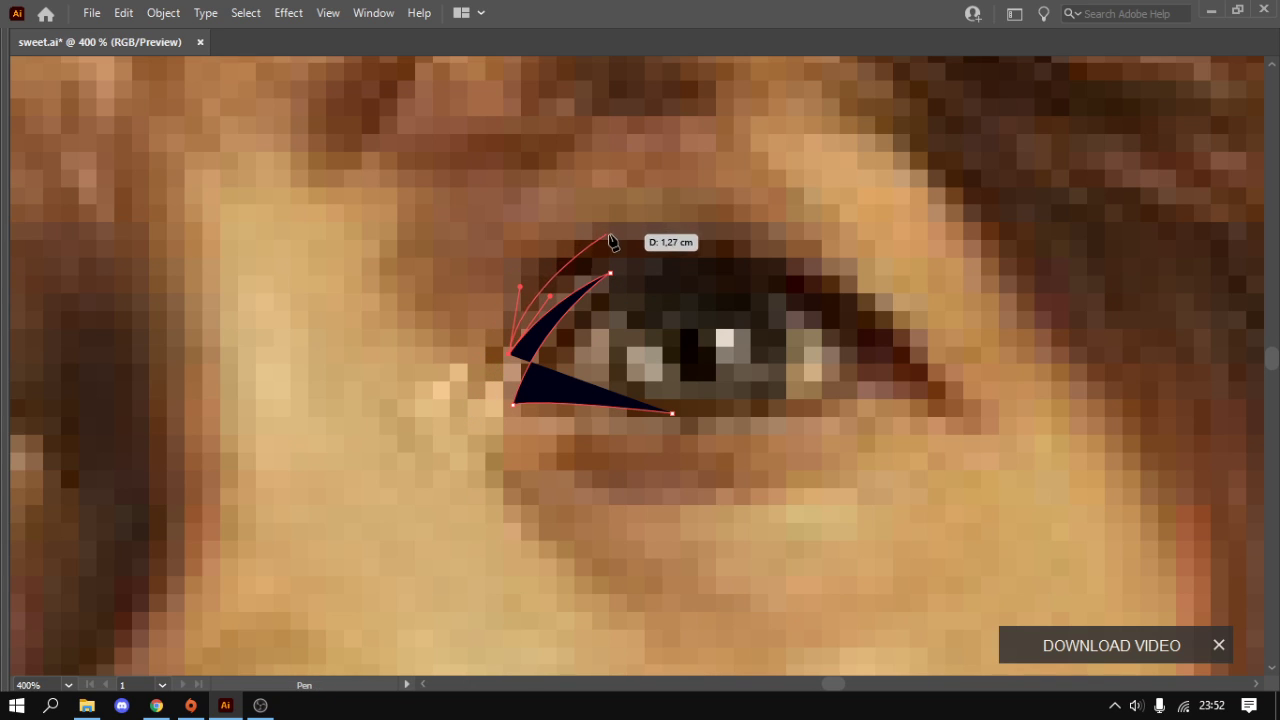
pyautogui.moveTo(608, 234); pyautogui.dragTo(738, 241)
# - Extend the upper lid to the outer corner, ending with a hook point
pyautogui.click(857, 265)
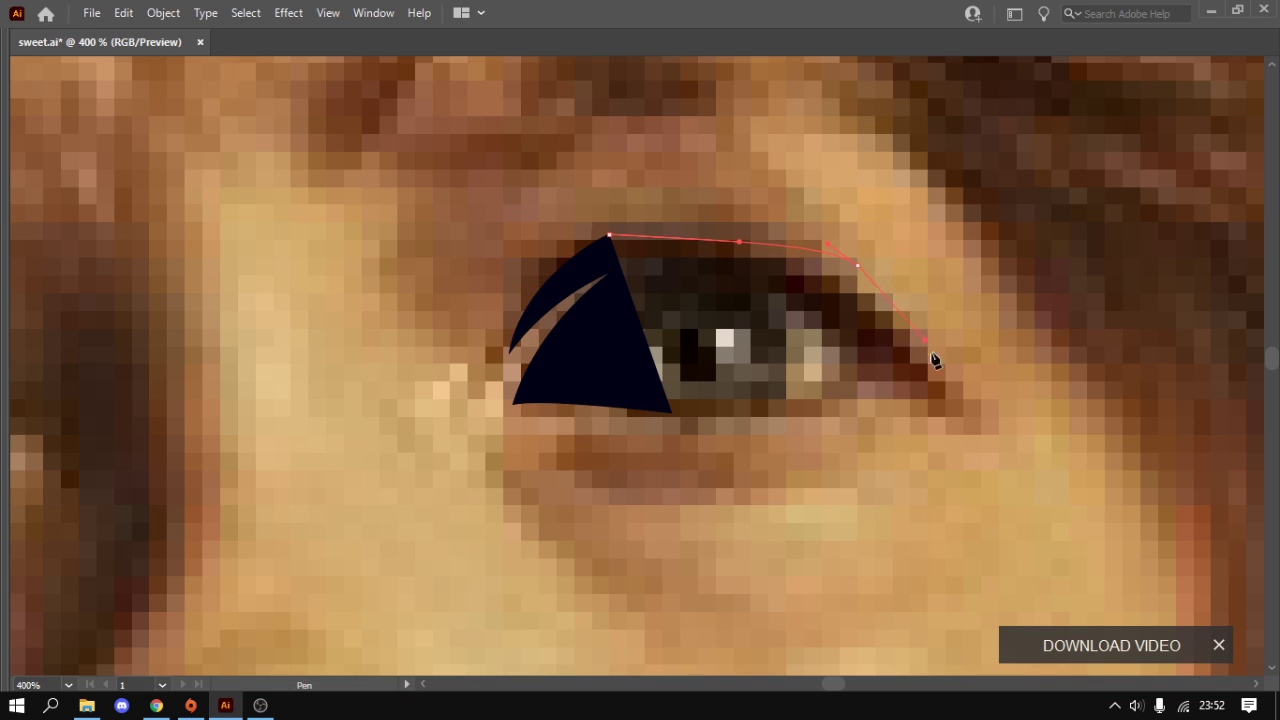
pyautogui.moveTo(933, 360); pyautogui.dragTo(940, 366)
pyautogui.moveTo(933, 420); pyautogui.dragTo(928, 414)
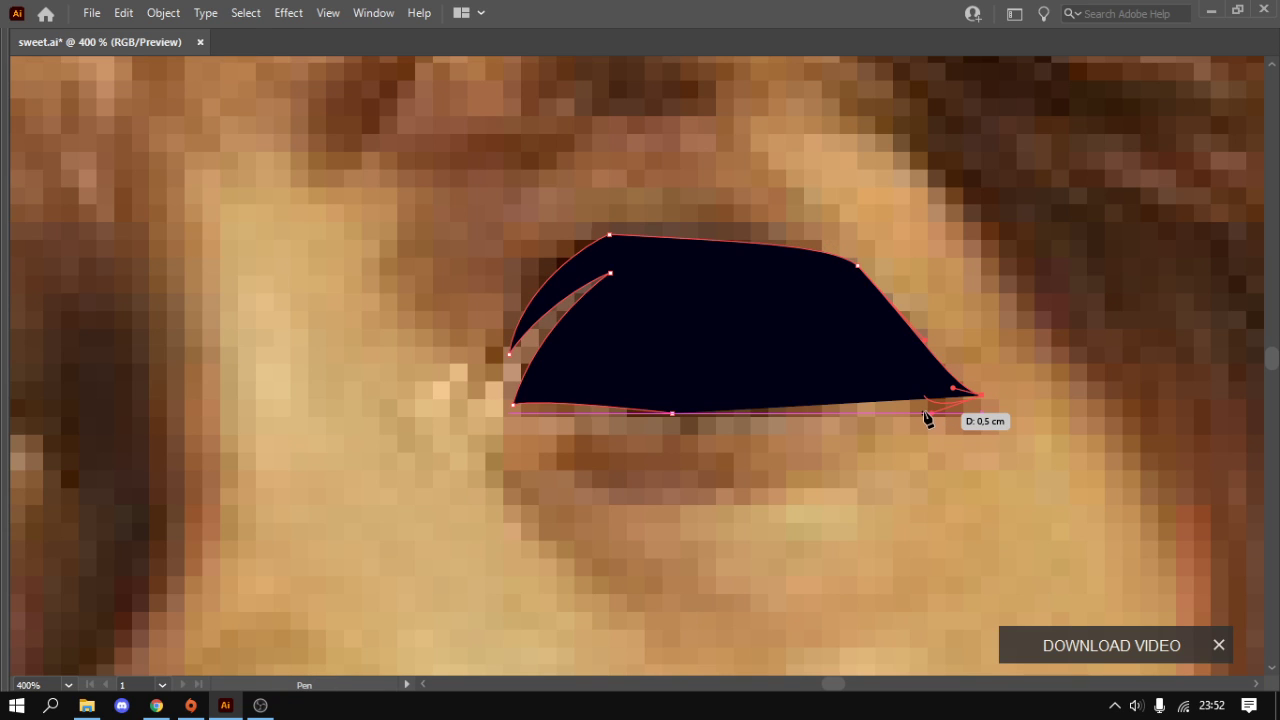
pyautogui.hotkey('shift', 'x')
pyautogui.scroll(2, 846, 393)
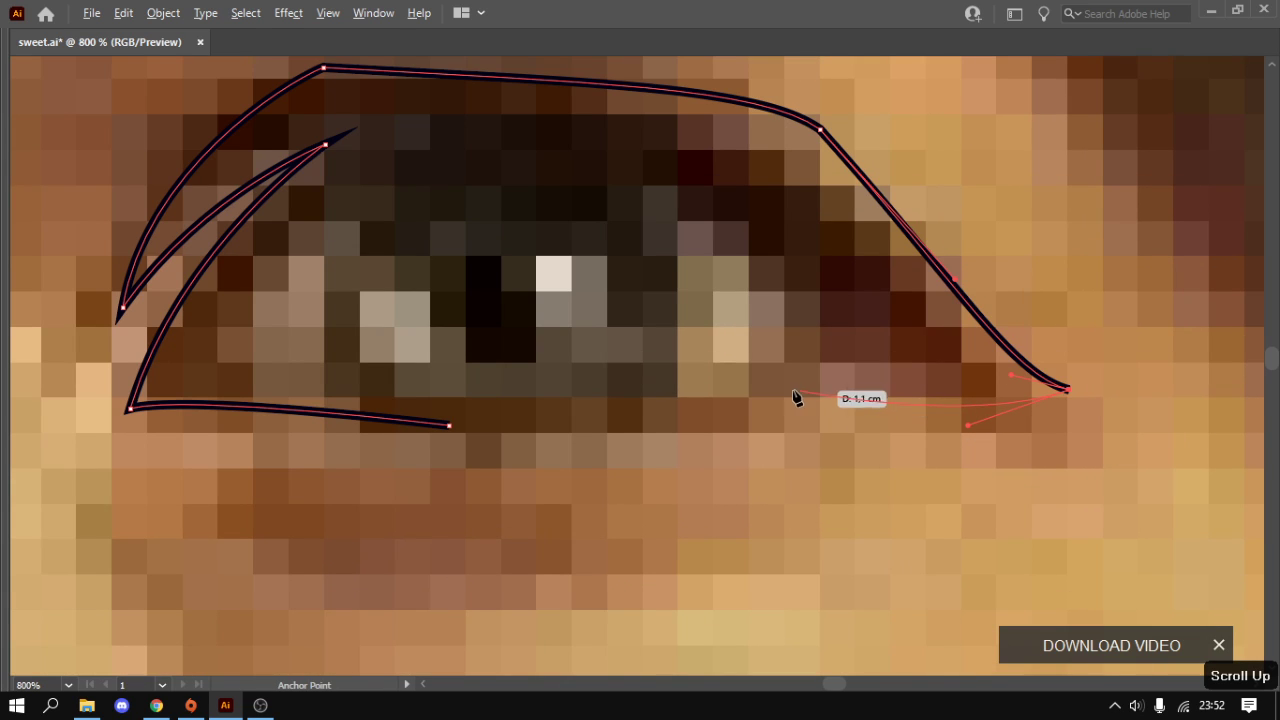
pyautogui.click(859, 347)
# - Curve back along the lower lid over the iris and close the lid shape
pyautogui.hscroll(-3, 877, 297)
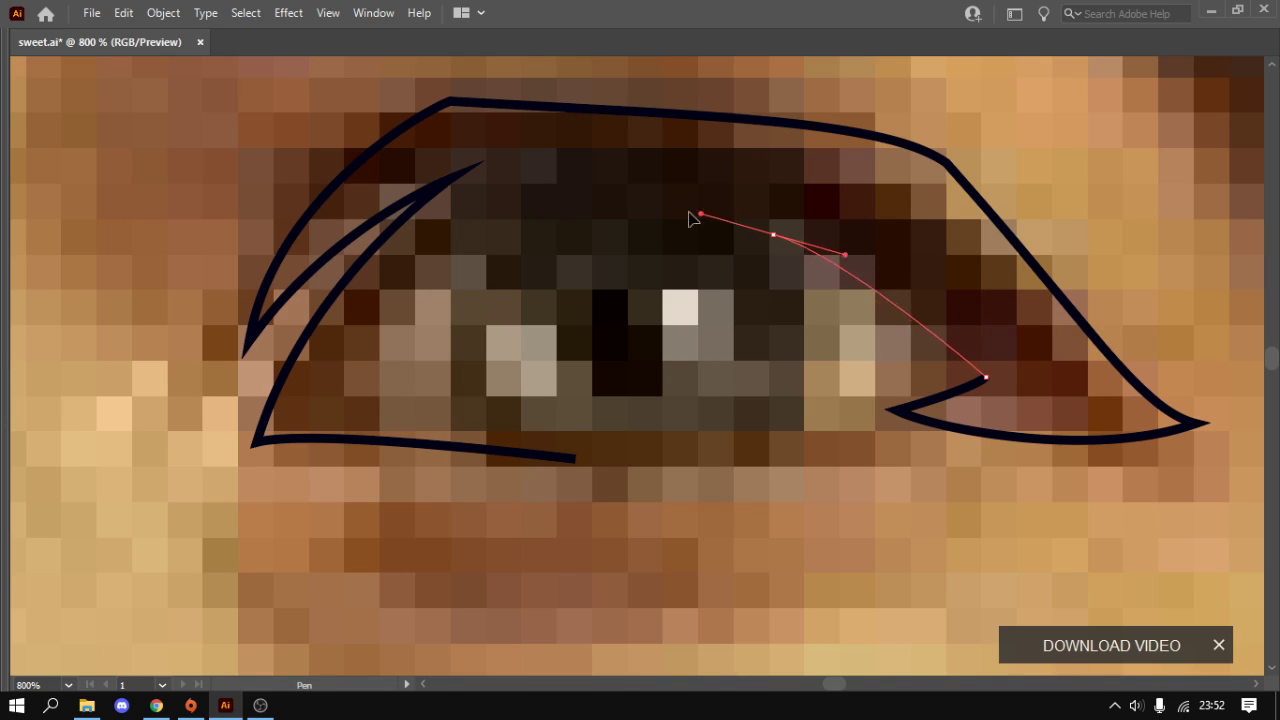
pyautogui.moveTo(690, 218); pyautogui.dragTo(636, 210)
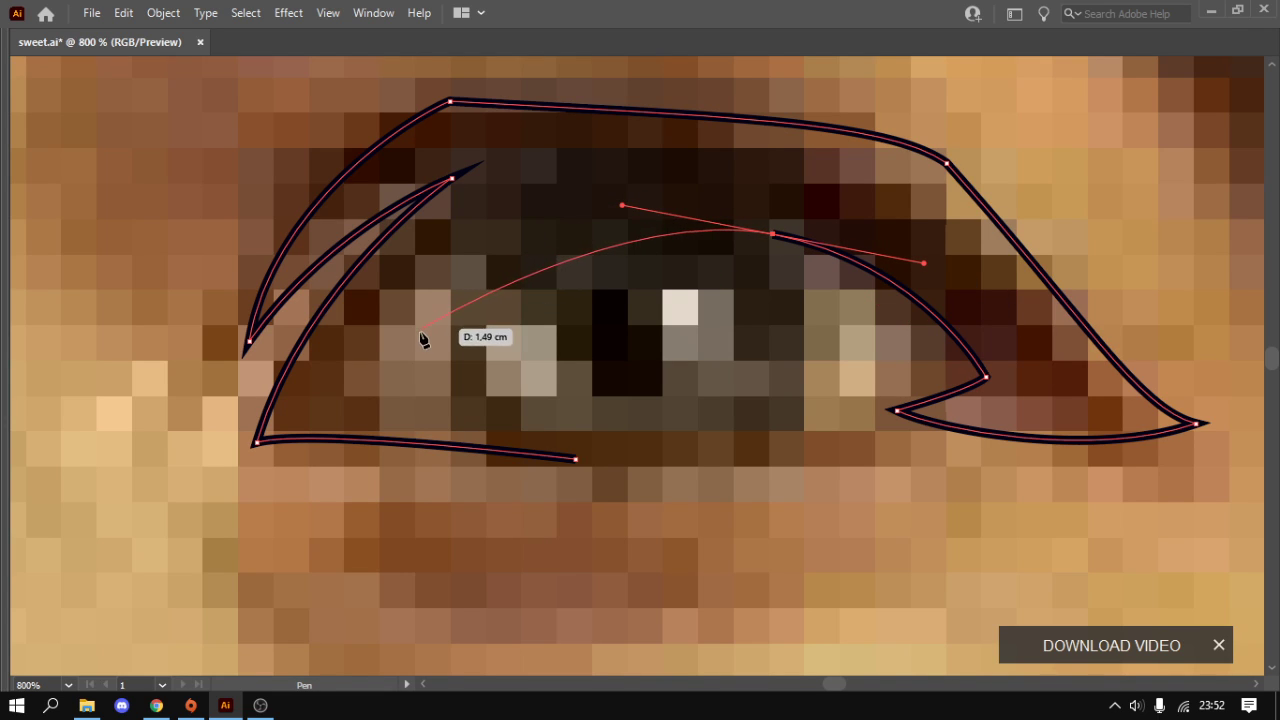
pyautogui.moveTo(372, 383)
pyautogui.mouseDown()
pyautogui.moveTo(287, 521)
pyautogui.moveTo(336, 486)
pyautogui.mouseUp()
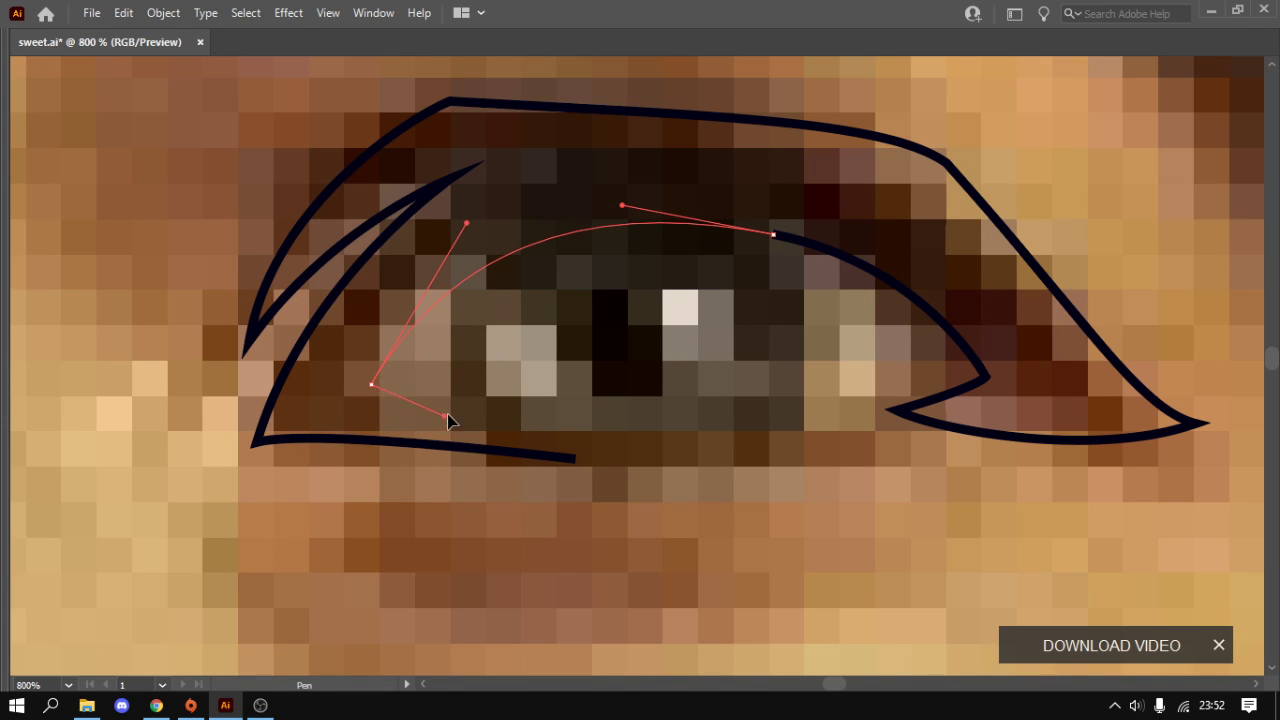
pyautogui.moveTo(449, 421)
pyautogui.mouseDown()
pyautogui.moveTo(376, 419)
pyautogui.moveTo(282, 595)
pyautogui.moveTo(394, 434)
pyautogui.mouseUp()
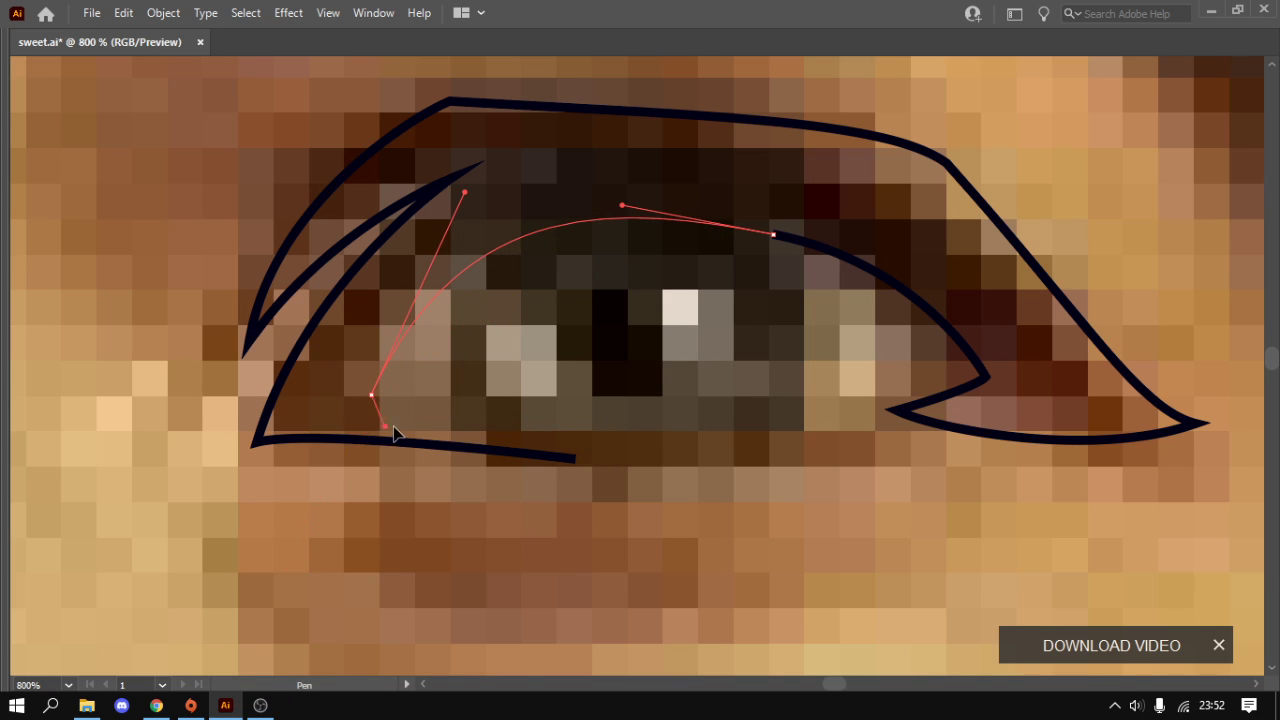
pyautogui.click(575, 458)
pyautogui.moveTo(575, 458)
pyautogui.mouseDown()
pyautogui.moveTo(588, 434)
pyautogui.moveTo(488, 430)
pyautogui.mouseUp()
# - Draw a round navy pupil over the new eye's iris and nudge it up-left
pyautogui.press('v')
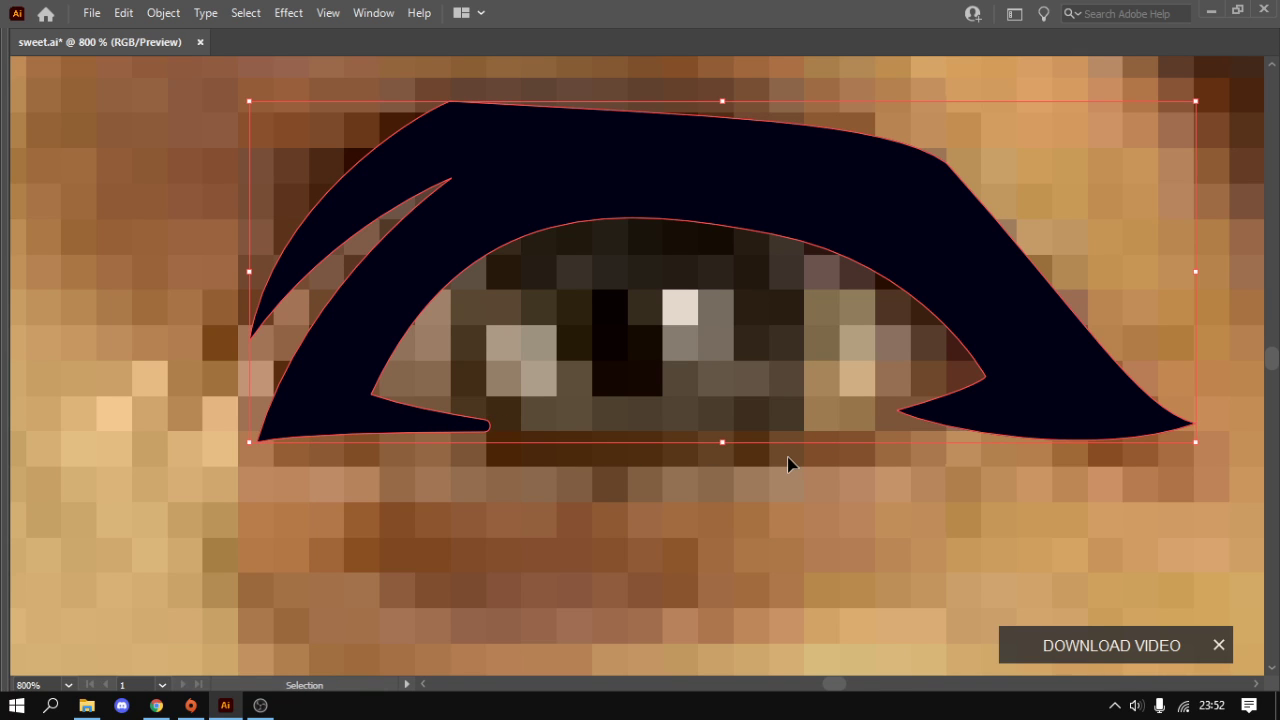
pyautogui.click(787, 457)
pyautogui.scroll(-5, 851, 461)
pyautogui.scroll(1, 666, 477)
pyautogui.scroll(3, 666, 475)
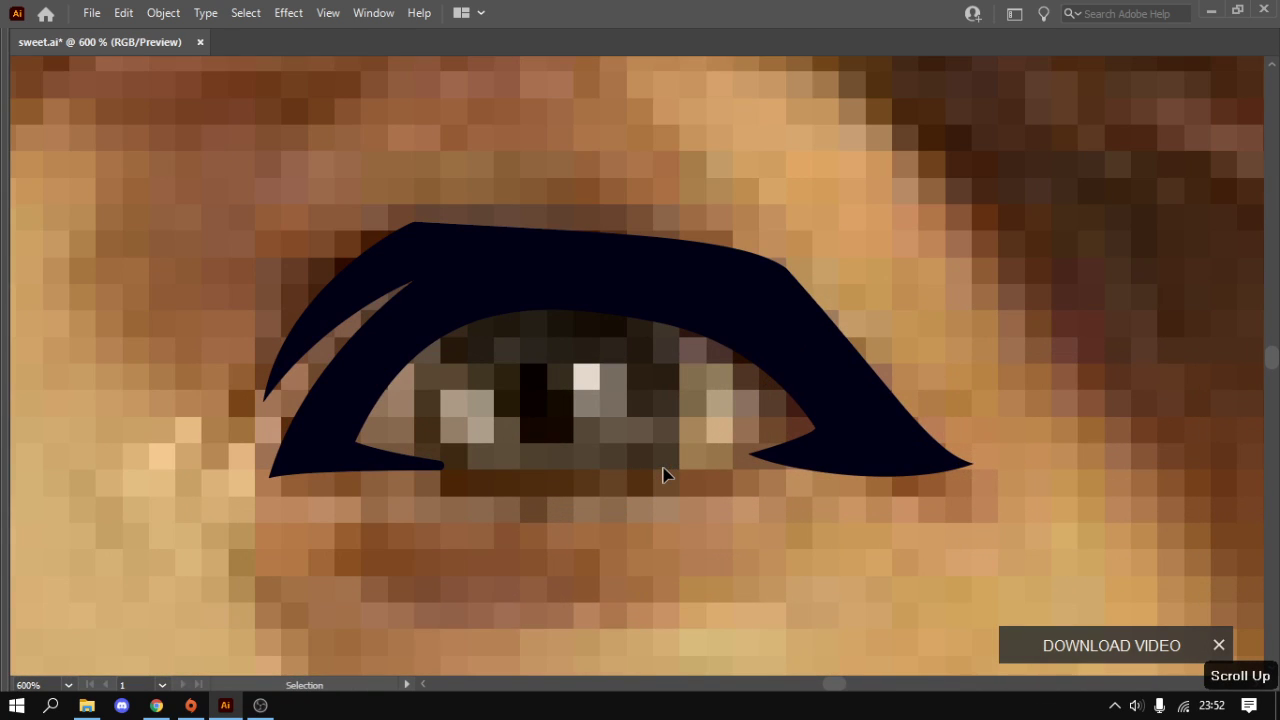
pyautogui.press('l')
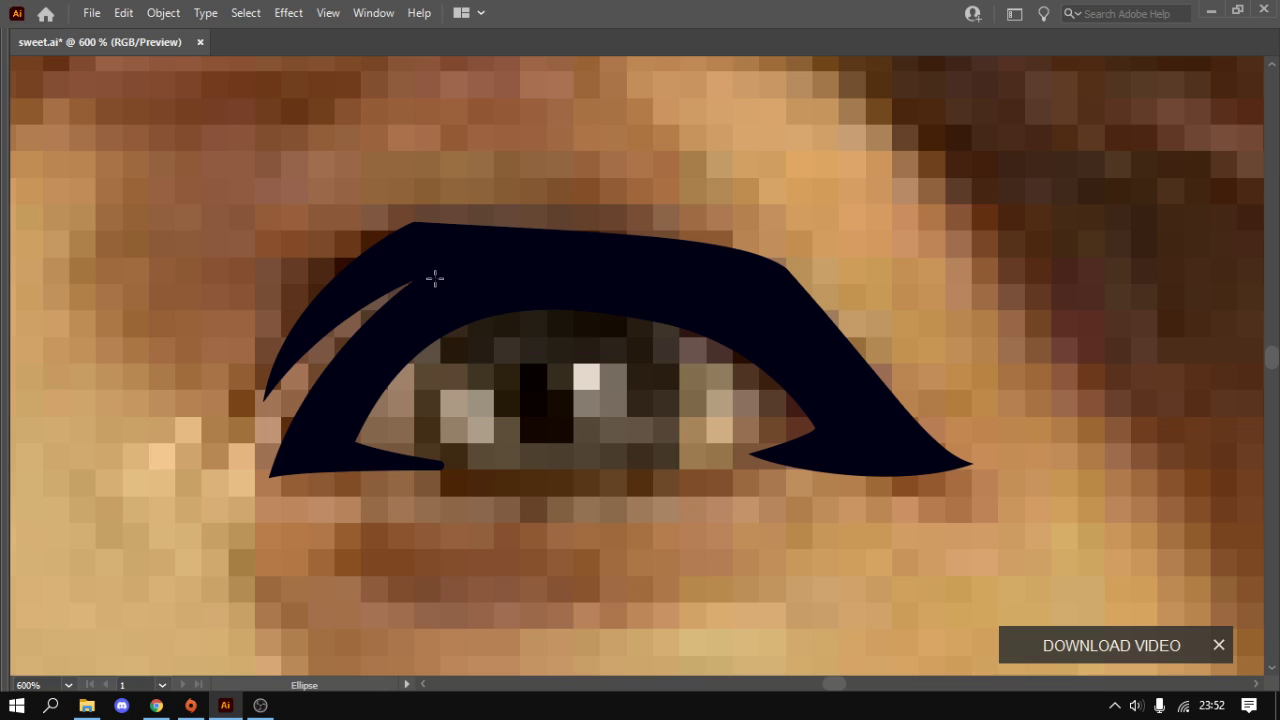
pyautogui.moveTo(452, 276); pyautogui.dragTo(672, 490)
pyautogui.moveTo(580, 449); pyautogui.dragTo(568, 423)
pyautogui.scroll(-5, 568, 423)
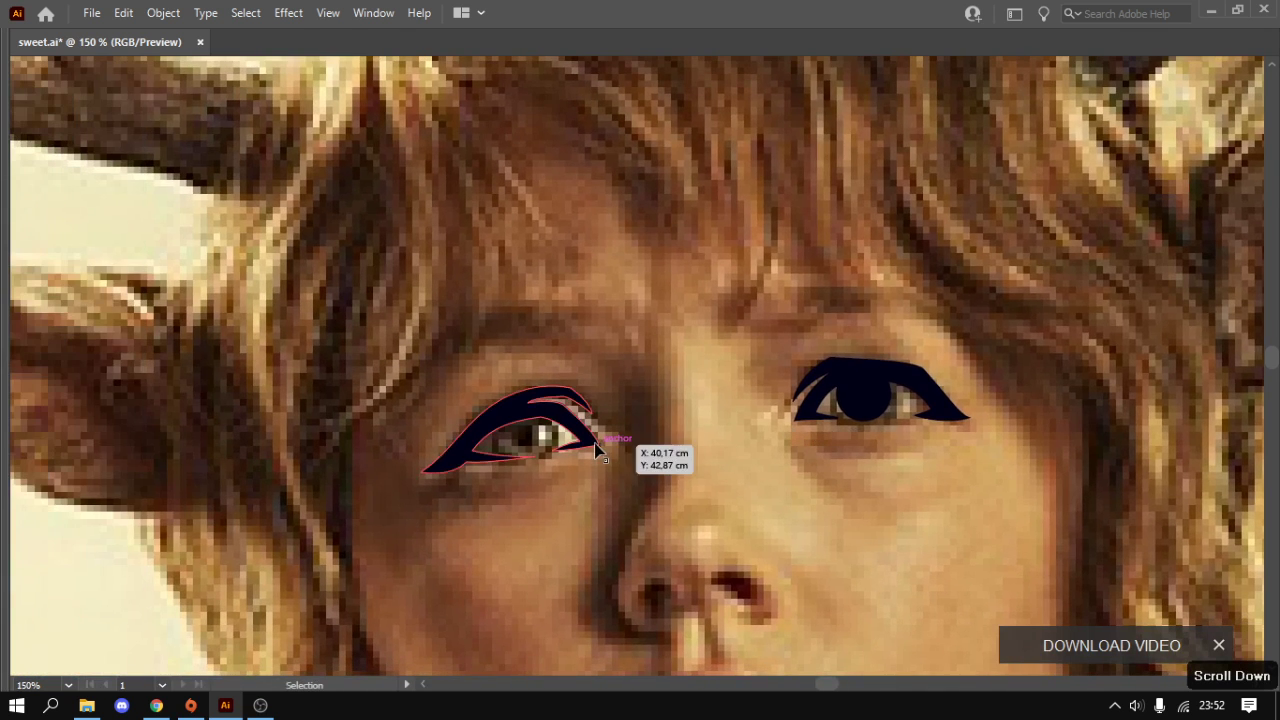
pyautogui.scroll(2, 596, 452)
# - Copy the pupil onto the other eye and send it behind the eyelid shape
pyautogui.moveTo(1075, 358)
pyautogui.mouseDown()
pyautogui.moveTo(445, 421)
pyautogui.moveTo(466, 457)
pyautogui.mouseUp()
pyautogui.scroll(2, 445, 421)
pyautogui.scroll(1, 443, 420)
pyautogui.hotkey('ctrl', '[')
# - Round off the sharp inner corner of the left-hand eye shape
pyautogui.click(337, 577)
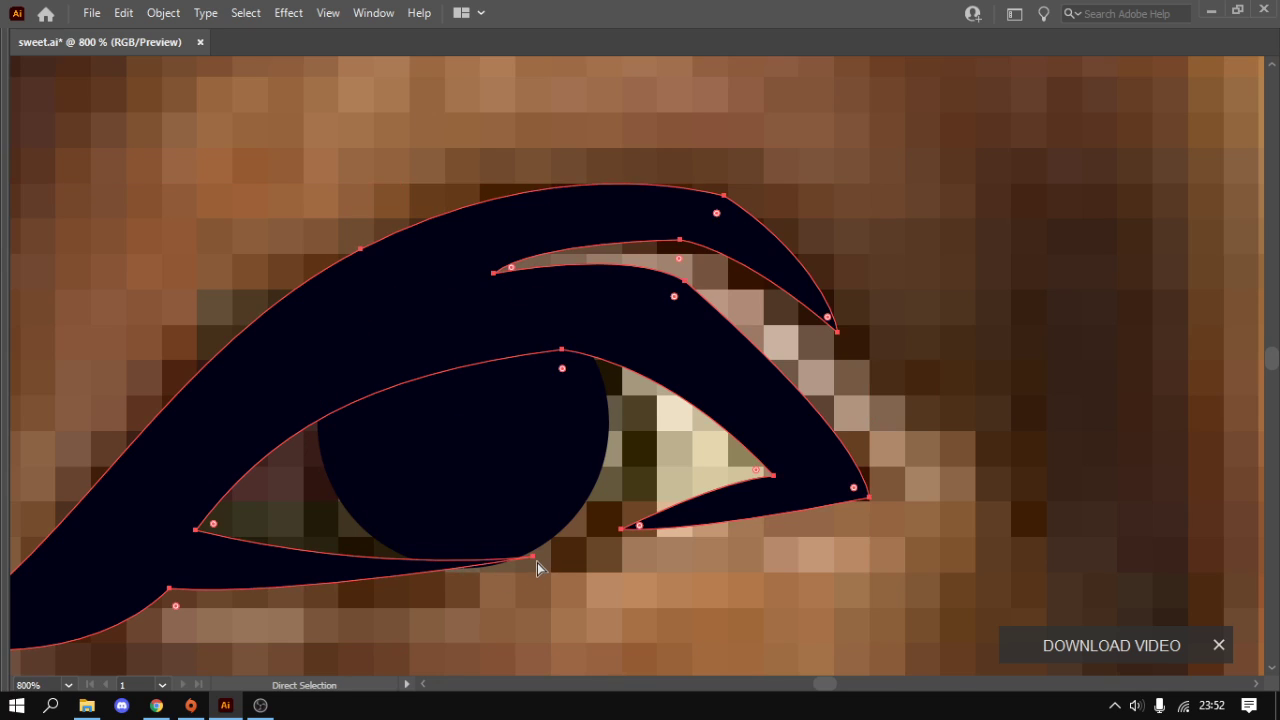
pyautogui.click(535, 558)
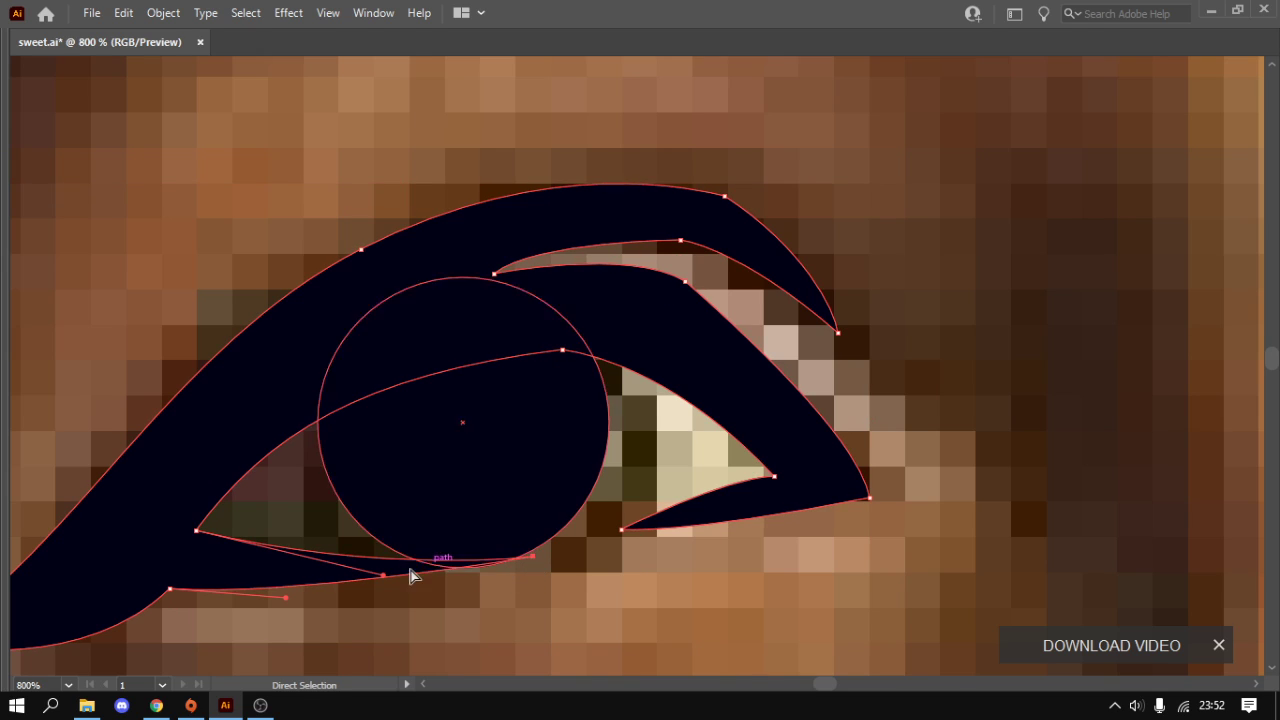
pyautogui.click(197, 531)
pyautogui.moveTo(212, 533); pyautogui.dragTo(285, 520)
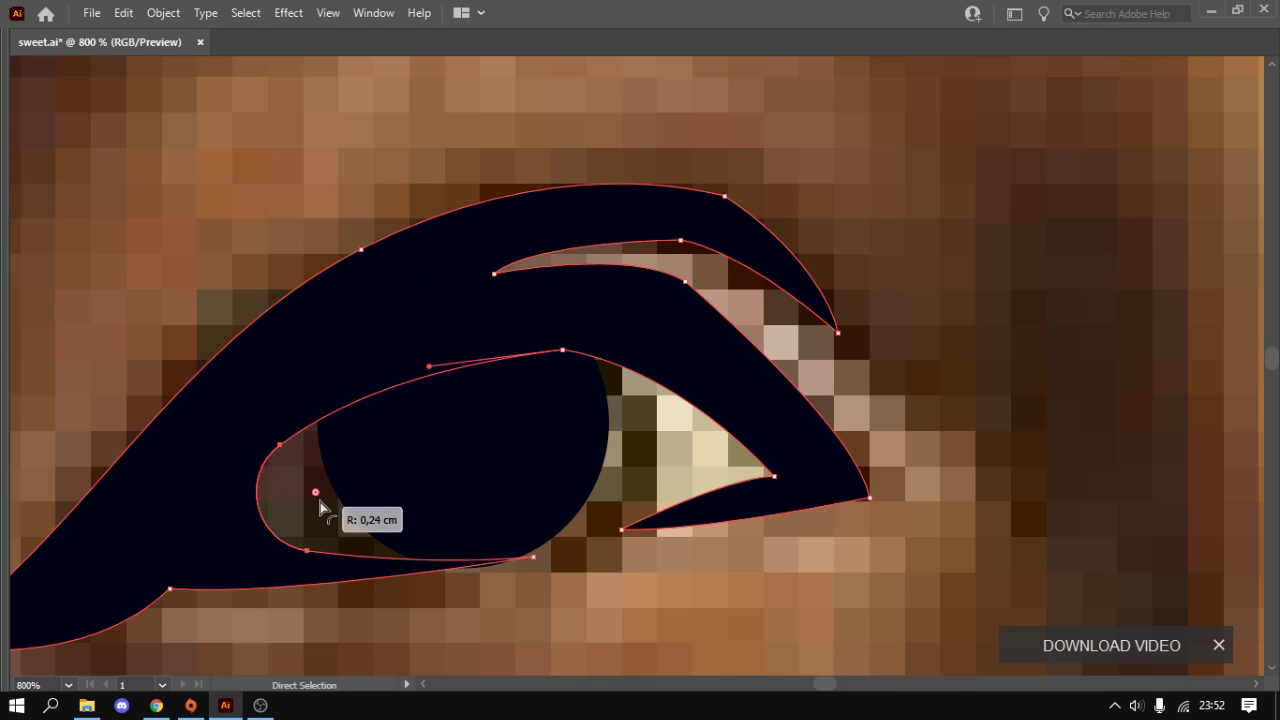
pyautogui.click(606, 566)
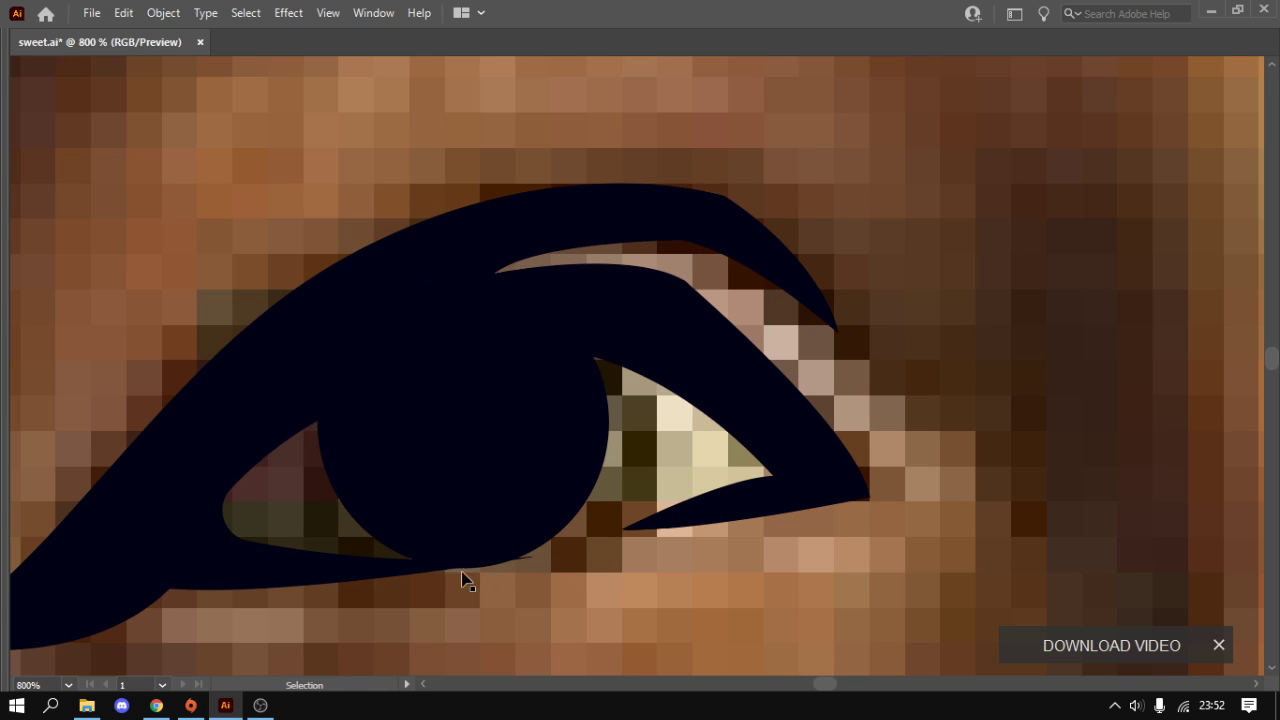
pyautogui.click(400, 578)
pyautogui.click(624, 589)
pyautogui.scroll(-2, 654, 589)
pyautogui.scroll(-2, 660, 540)
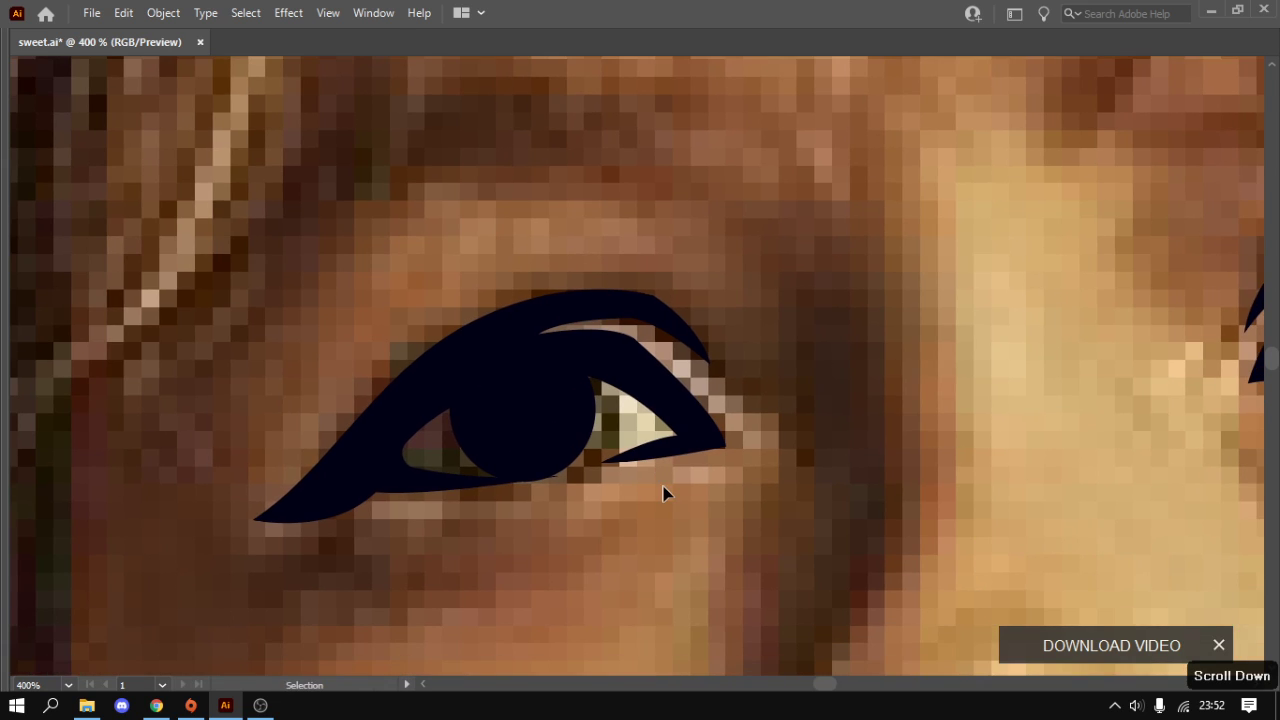
pyautogui.scroll(-3, 663, 493)
pyautogui.scroll(-2, 711, 457)
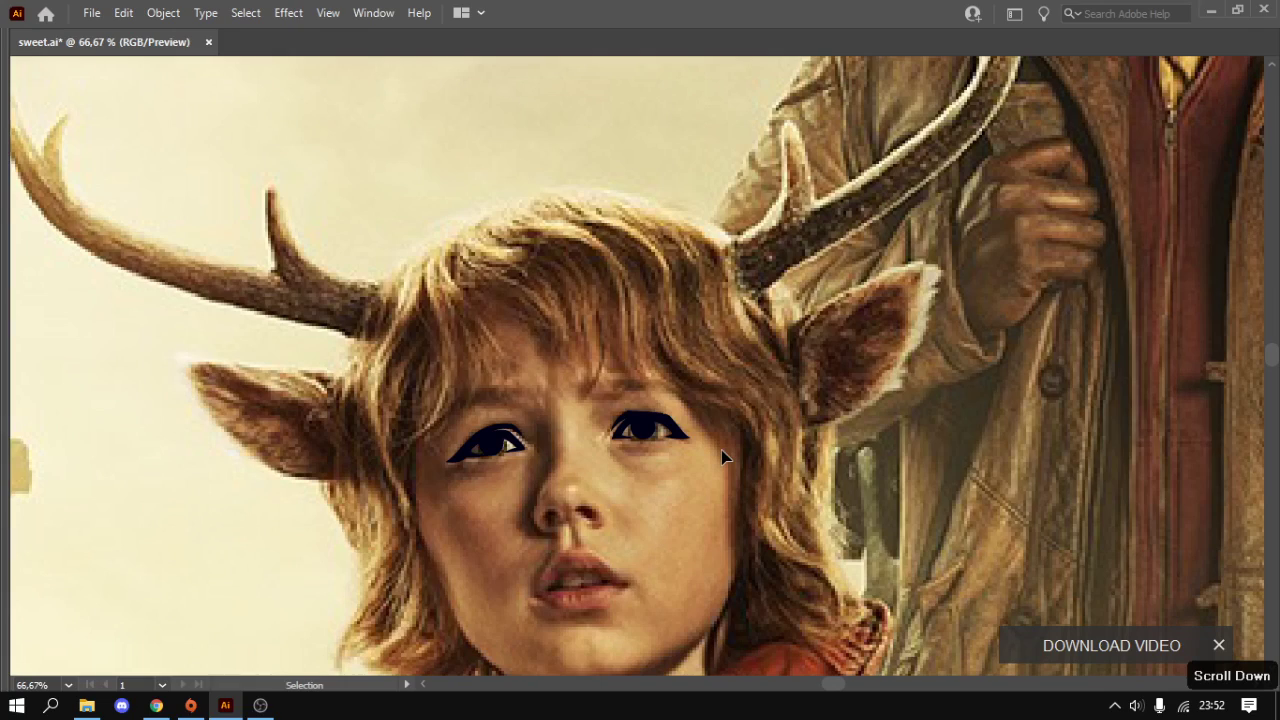
pyautogui.press('p')
pyautogui.scroll(3, 465, 415)
pyautogui.scroll(-2, 455, 422)
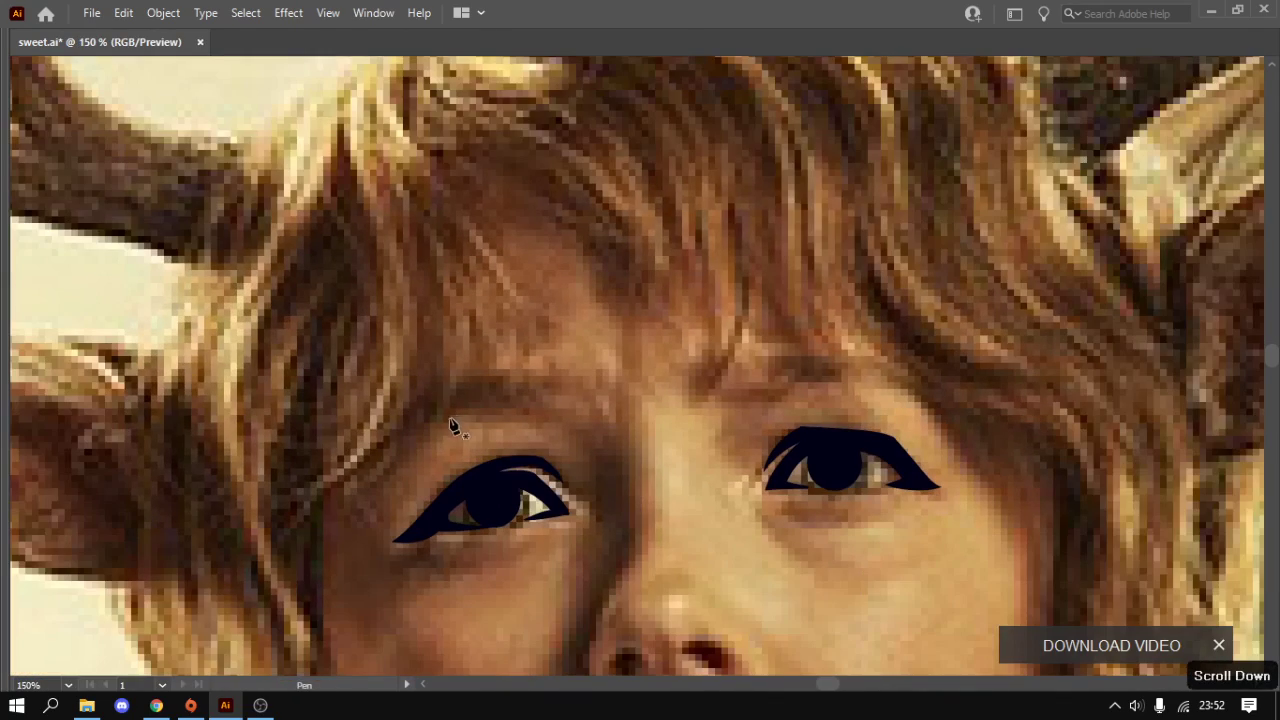
pyautogui.scroll(2, 440, 432)
pyautogui.scroll(-2, 450, 430)
pyautogui.scroll(-3, 556, 380)
pyautogui.moveTo(556, 380); pyautogui.dragTo(489, 361)
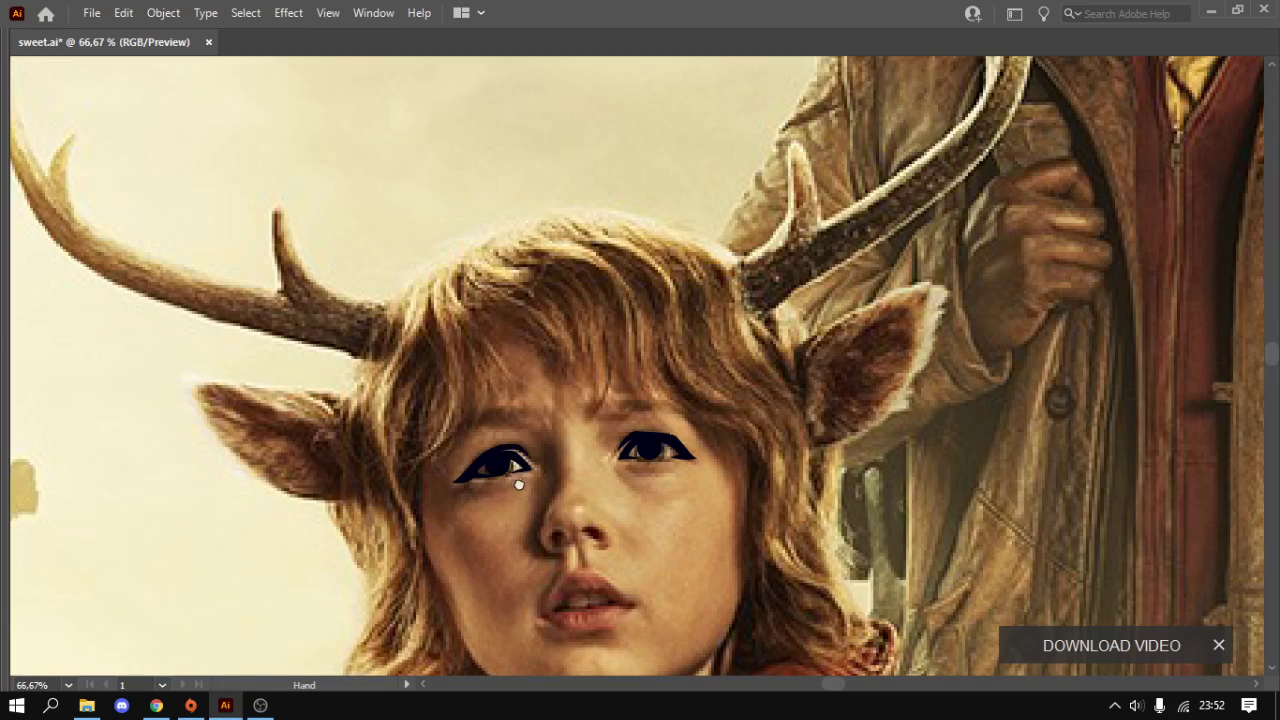
pyautogui.scroll(-1, 519, 485)
pyautogui.scroll(-1, 640, 366)
pyautogui.scroll(2, 591, 380)
pyautogui.scroll(1, 660, 323)
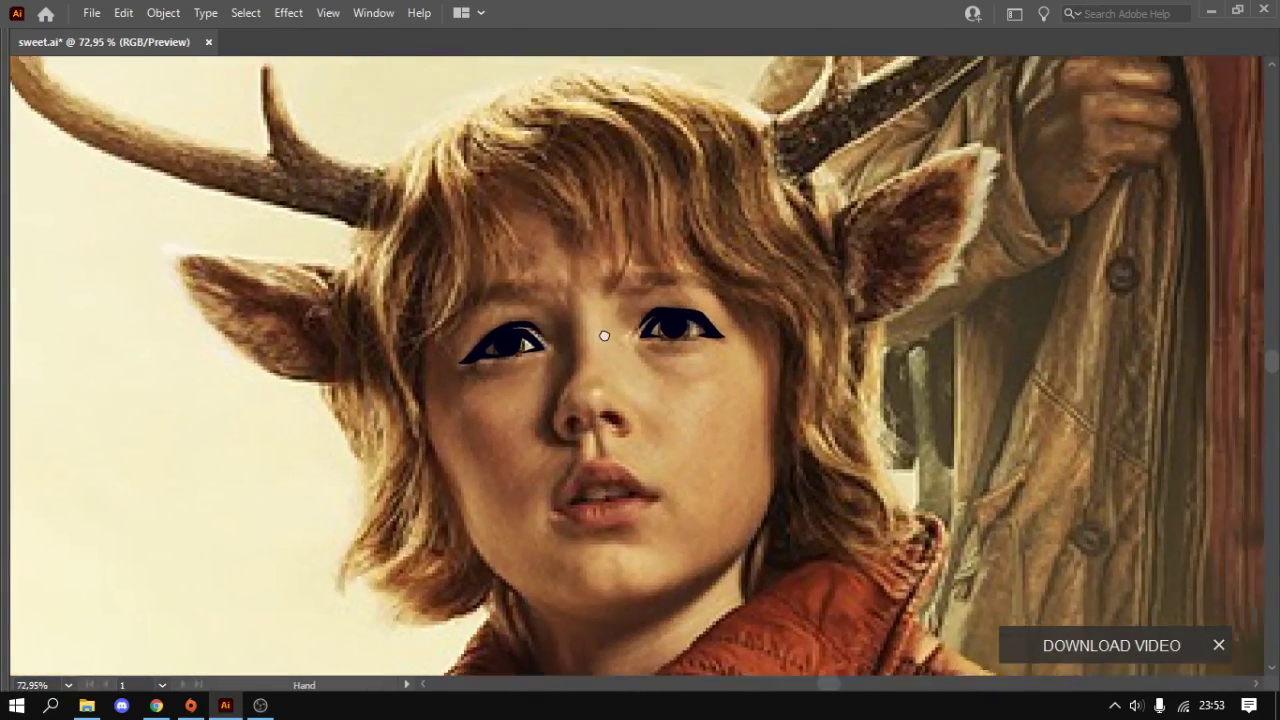
pyautogui.scroll(2, 604, 336)
pyautogui.hscroll(2, 604, 336)
pyautogui.scroll(1, 548, 354)
pyautogui.scroll(1, 566, 354)
pyautogui.scroll(1, 480, 391)
pyautogui.hscroll(1, 480, 391)
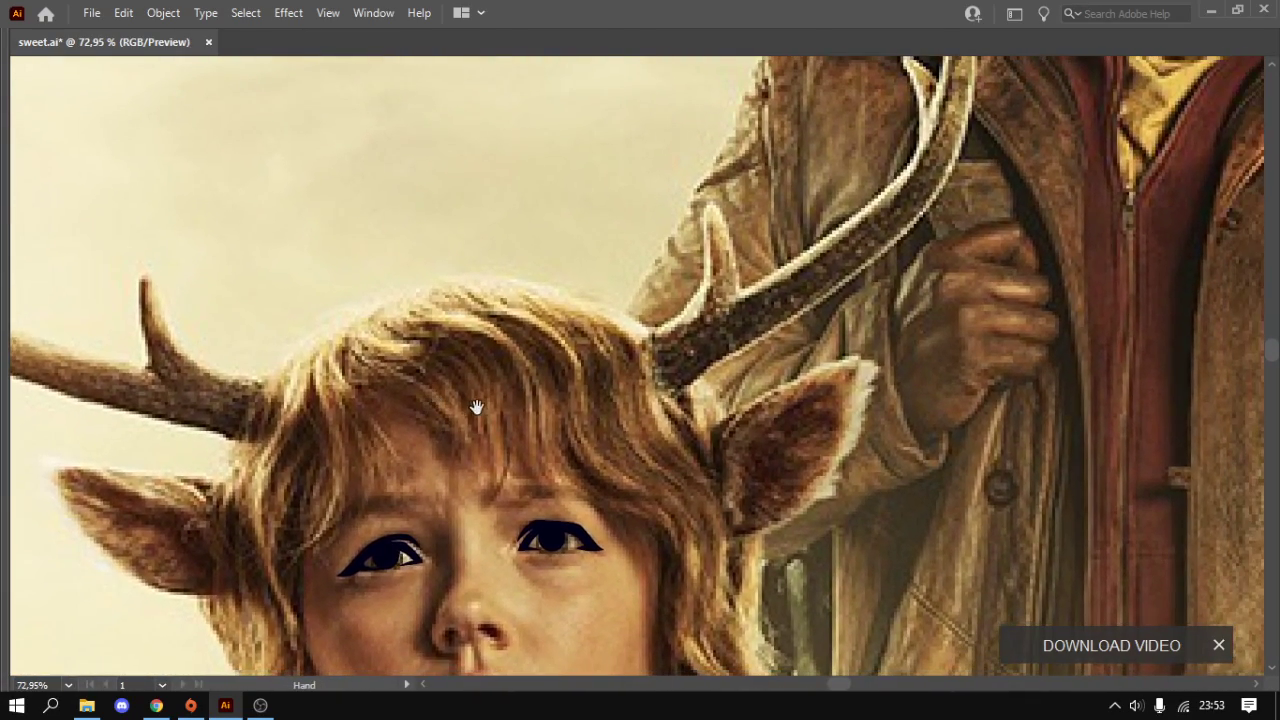
pyautogui.scroll(-2, 476, 407)
pyautogui.hscroll(-3, 476, 407)
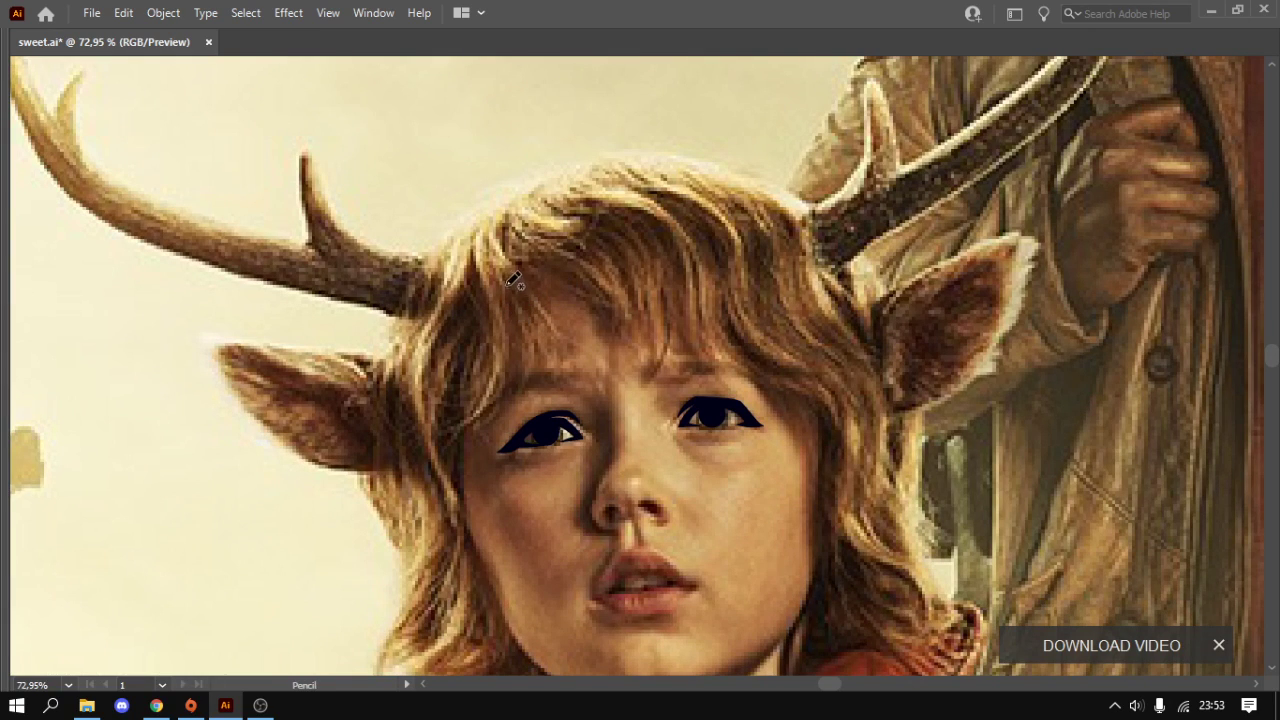
# - Draw a pointed navy hair lock at the left temple
pyautogui.scroll(1, 467, 290)
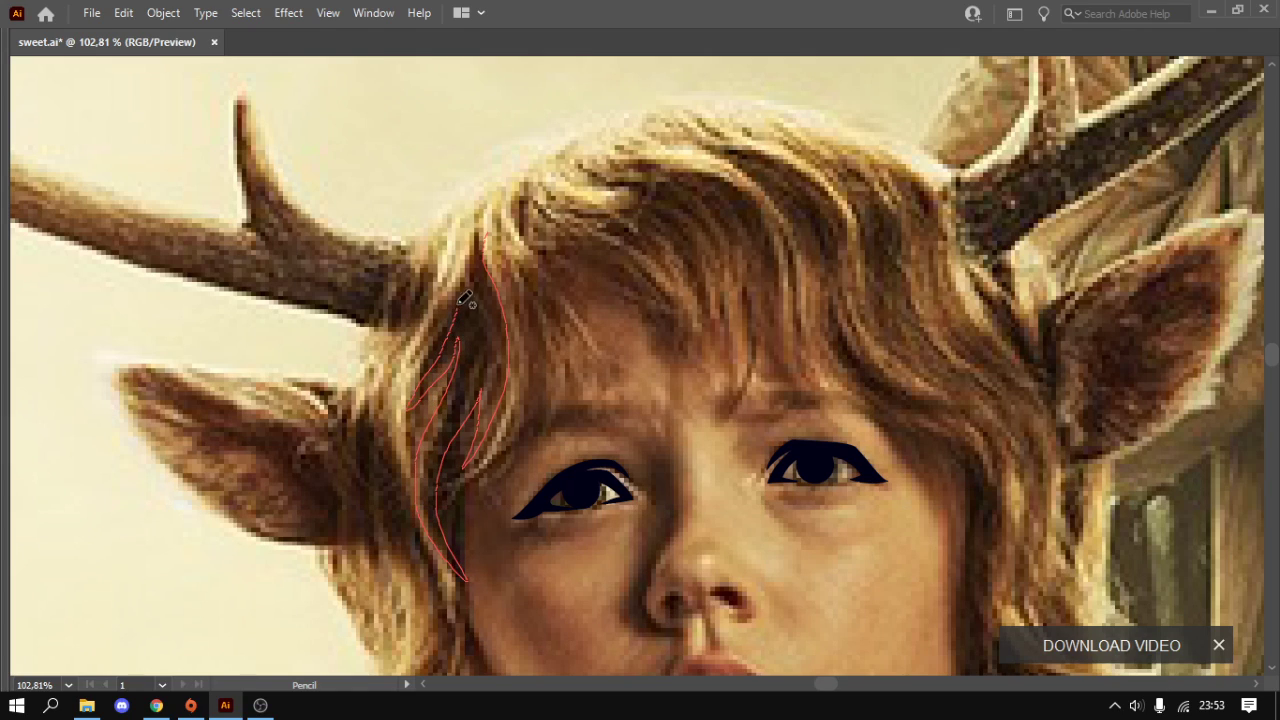
pyautogui.moveTo(483, 230); pyautogui.dragTo(480, 236)
pyautogui.keyDown('ctrl'); pyautogui.click(544, 362); pyautogui.keyUp('ctrl')
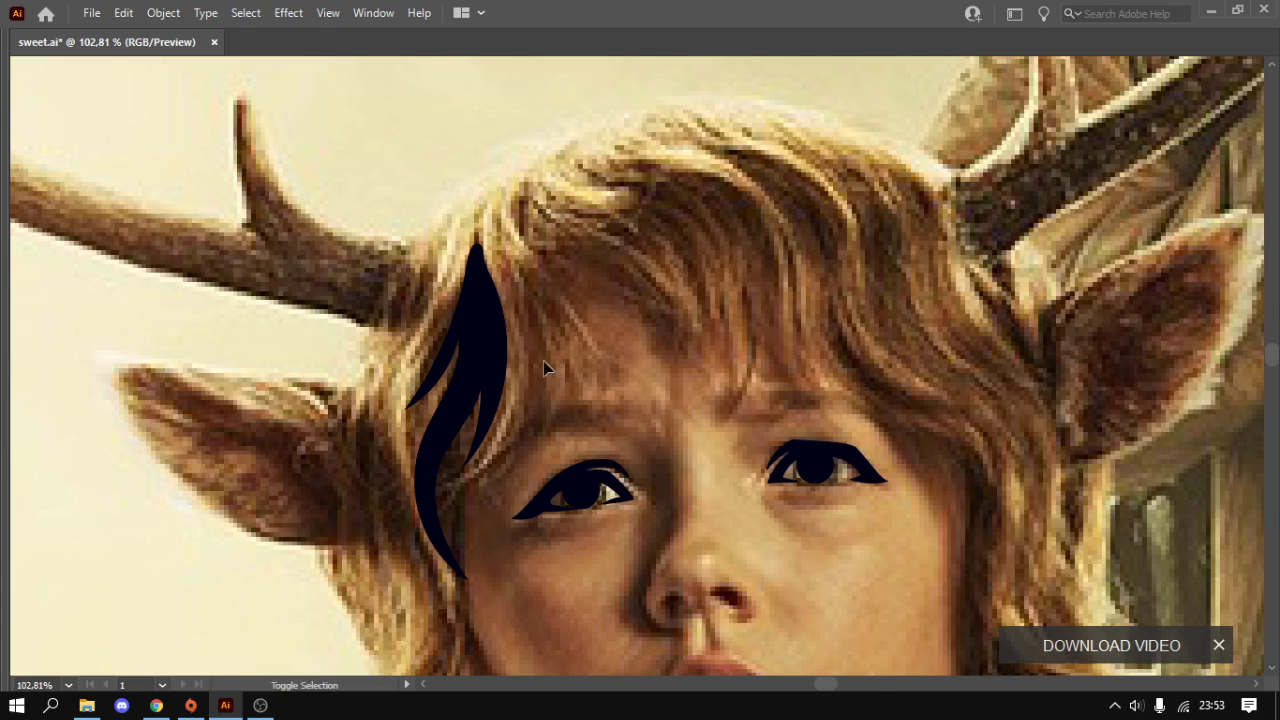
pyautogui.scroll(-3, 641, 394)
pyautogui.scroll(2, 620, 229)
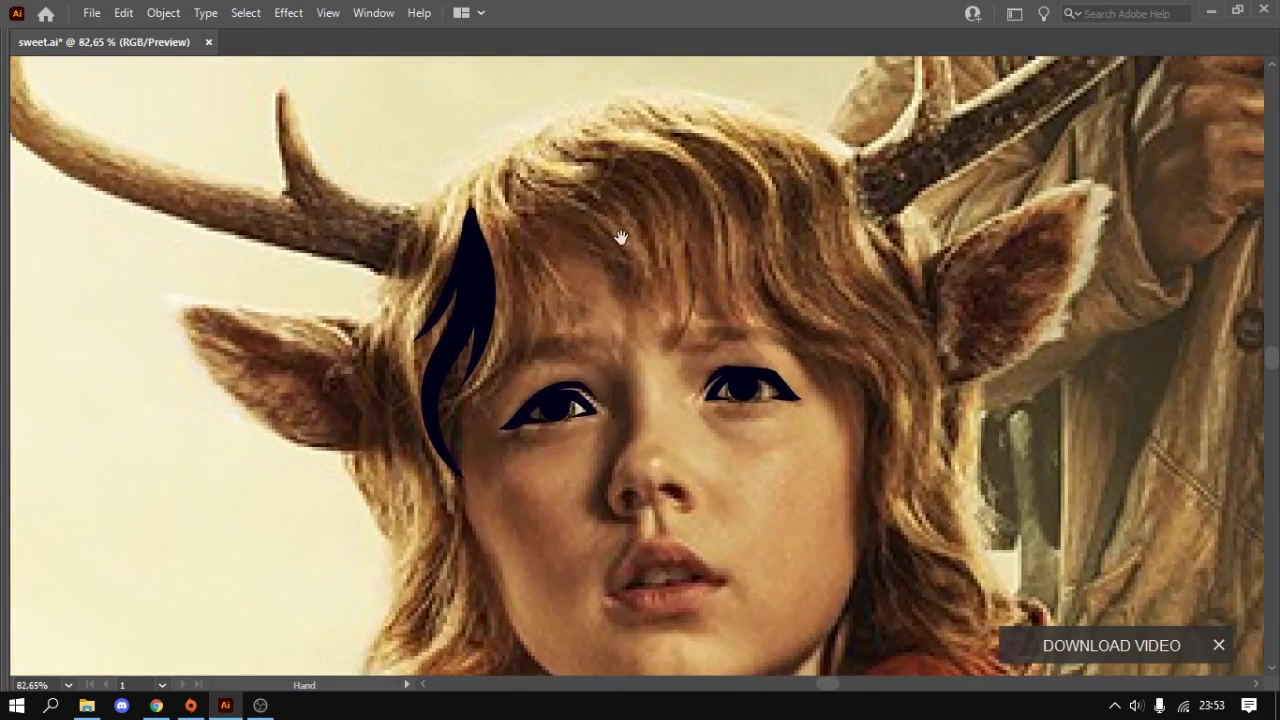
pyautogui.scroll(-1, 518, 305)
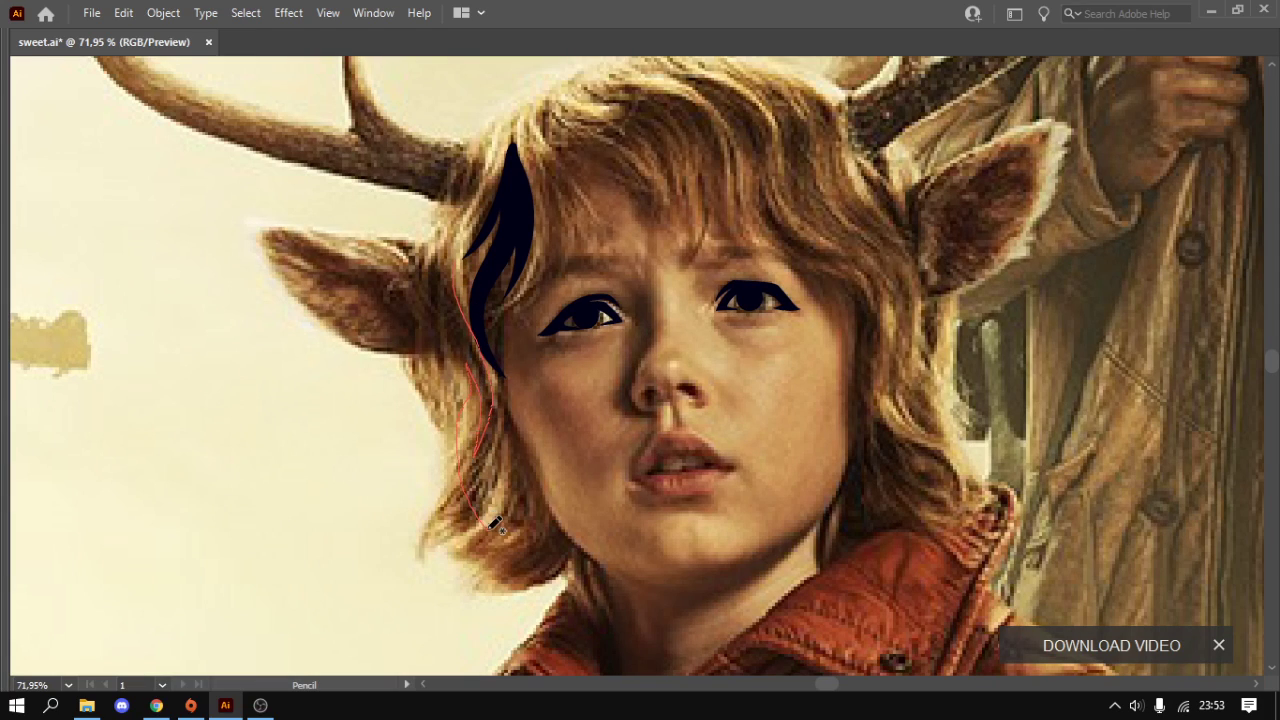
# - Draw several hair strands down the left side of the face beside the left ear
pyautogui.moveTo(495, 523); pyautogui.dragTo(500, 530)
pyautogui.hotkey('ctrl', 'z')
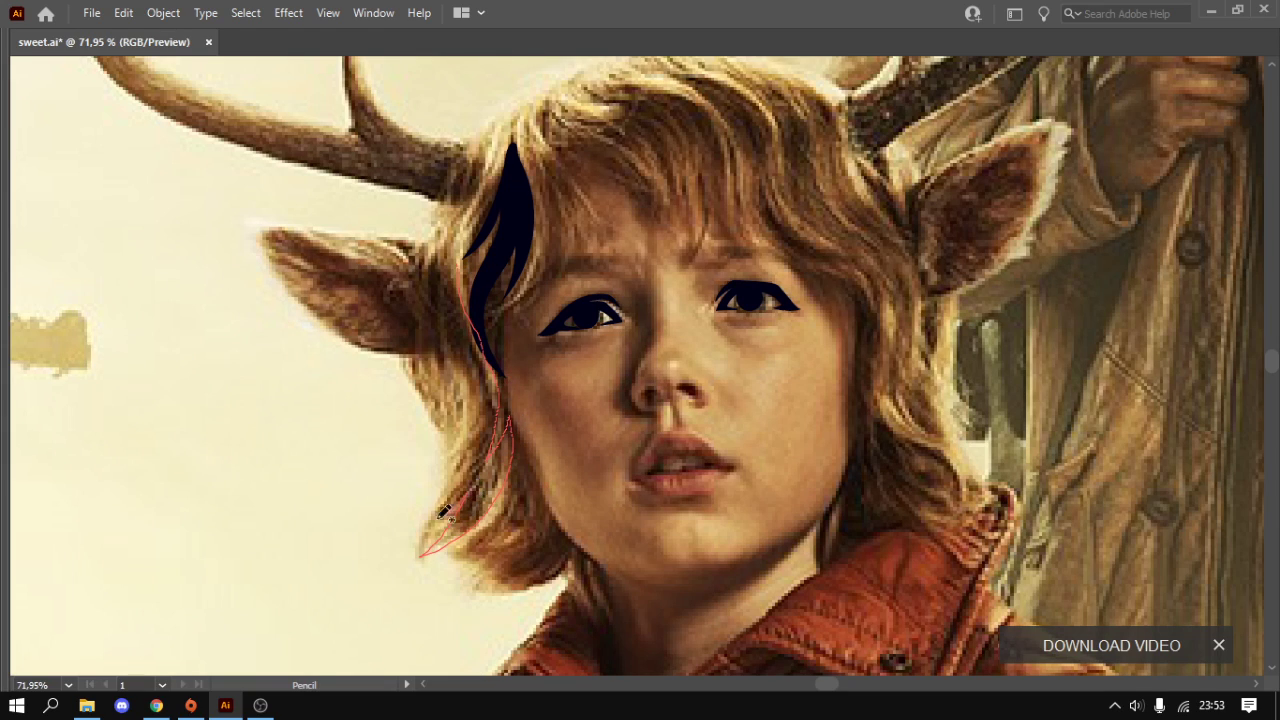
pyautogui.moveTo(421, 527); pyautogui.dragTo(464, 458)
pyautogui.moveTo(447, 316); pyautogui.dragTo(463, 372)
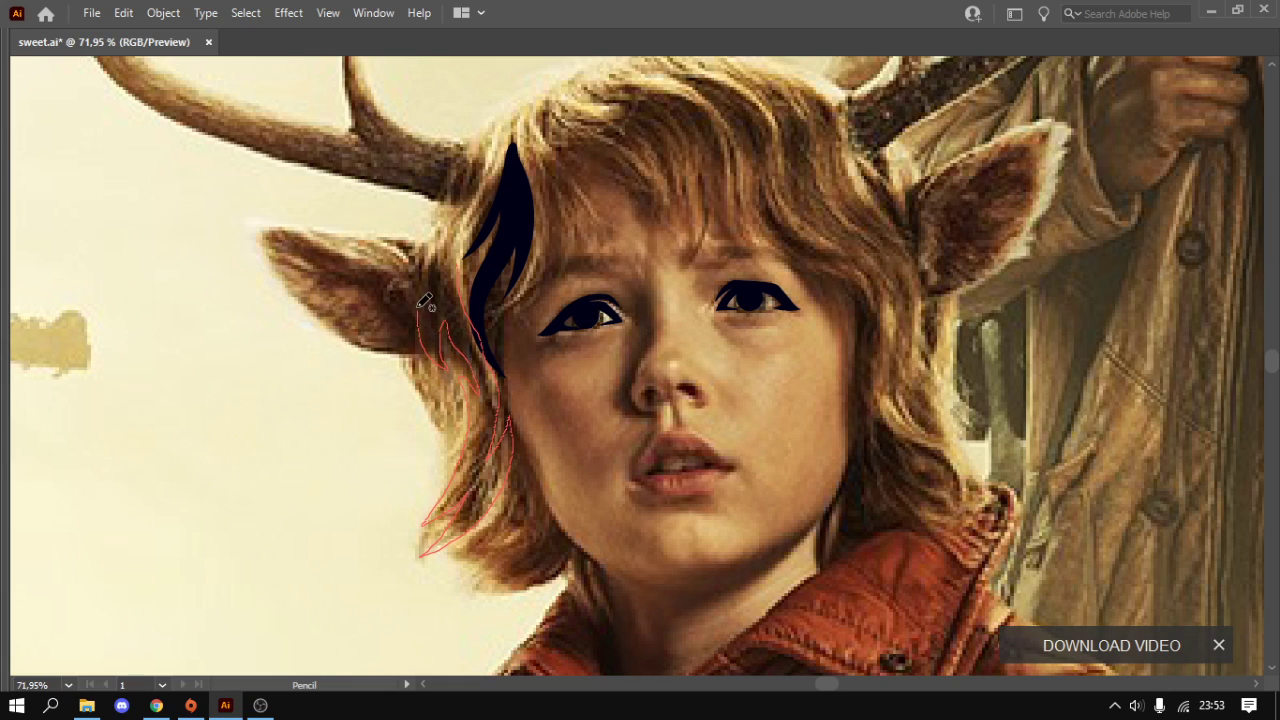
pyautogui.moveTo(421, 300)
pyautogui.mouseDown()
pyautogui.moveTo(418, 352)
pyautogui.moveTo(410, 284)
pyautogui.mouseUp()
pyautogui.moveTo(436, 240); pyautogui.dragTo(436, 292)
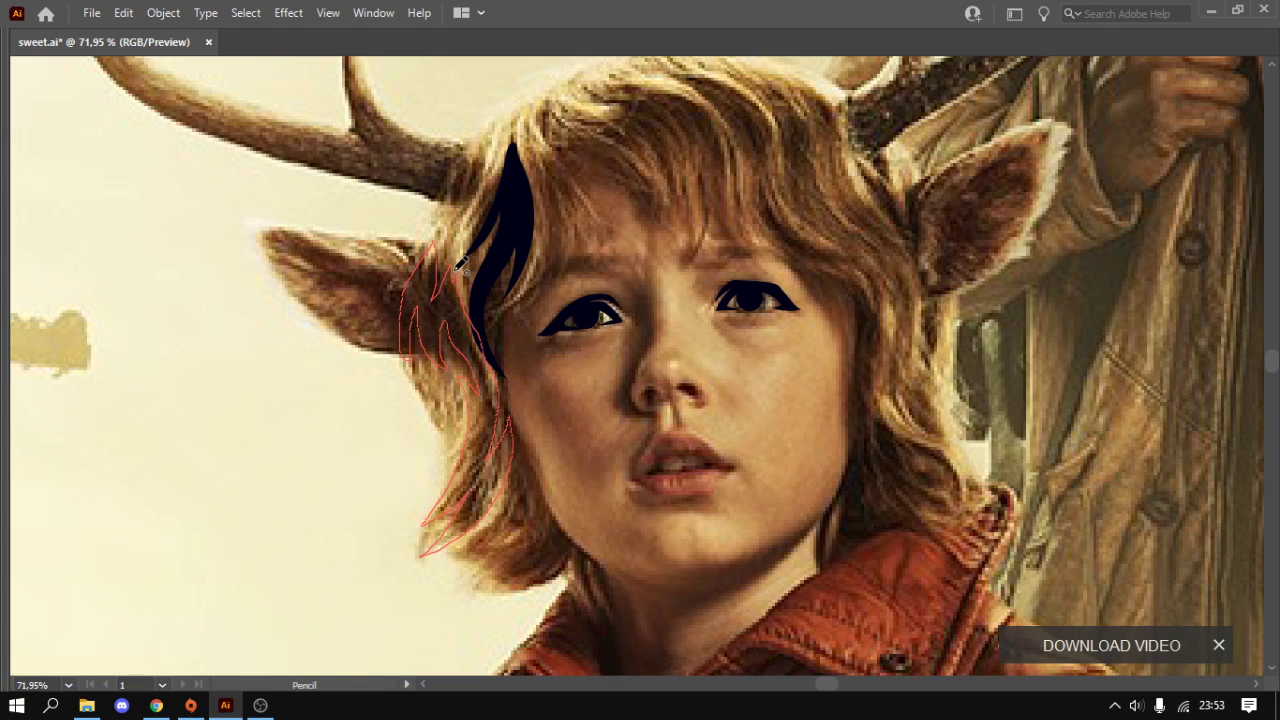
pyautogui.hotkey('shift', 'x')
pyautogui.hotkey('ctrl', 'shift', 'a')
# - Zoom in and drag an anchor with Direct Selection to reshape the left hair strand's tip
pyautogui.press('z')
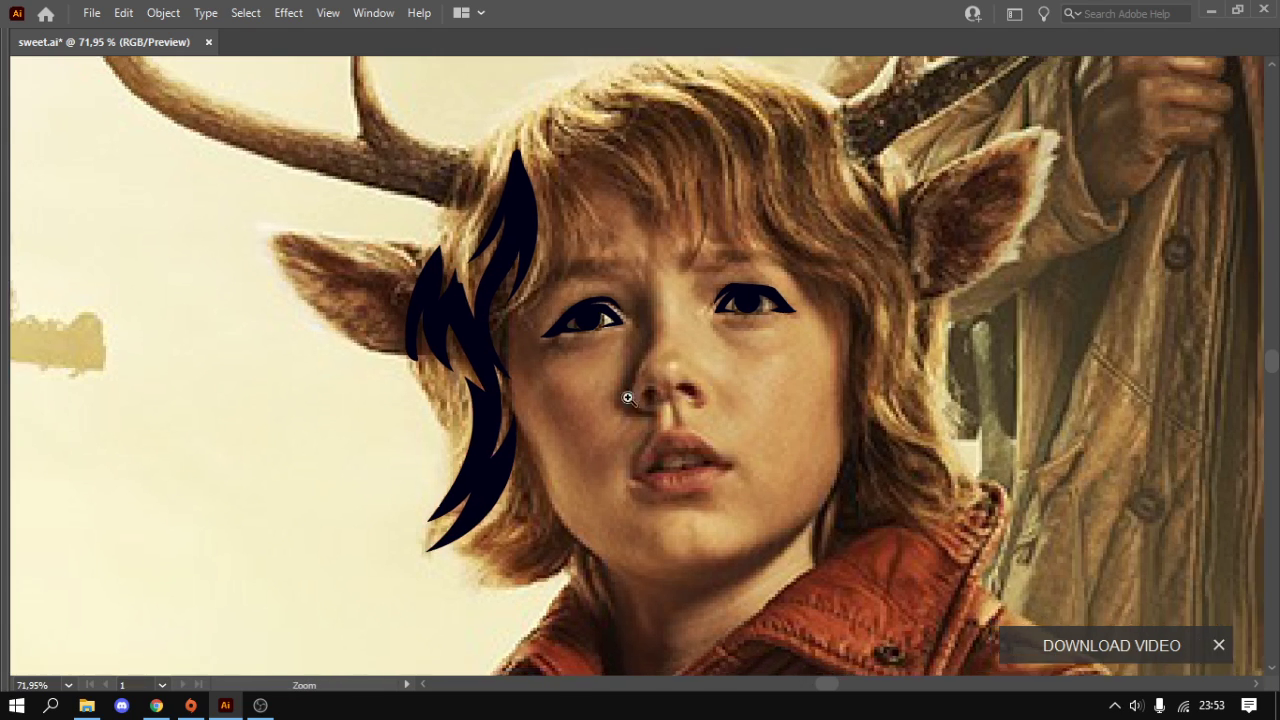
pyautogui.scroll(-3, 628, 398)
pyautogui.scroll(3, 702, 288)
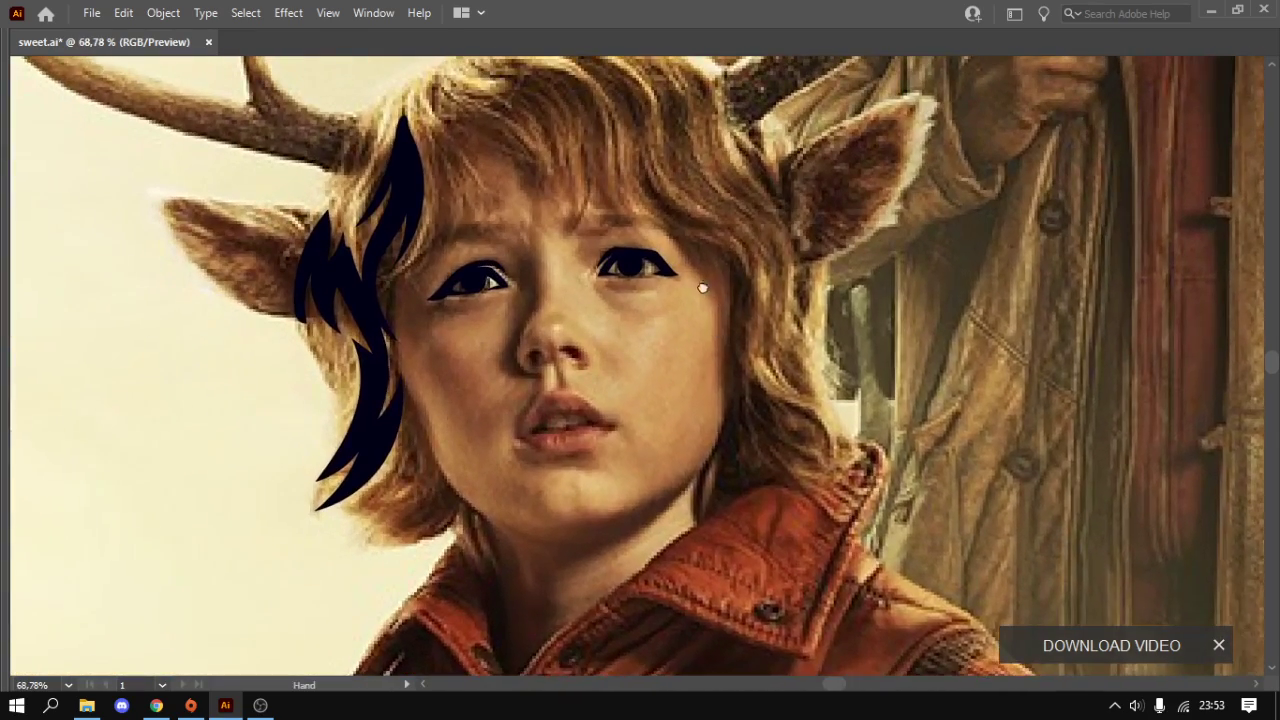
pyautogui.scroll(2, 528, 257)
pyautogui.scroll(5, 580, 308)
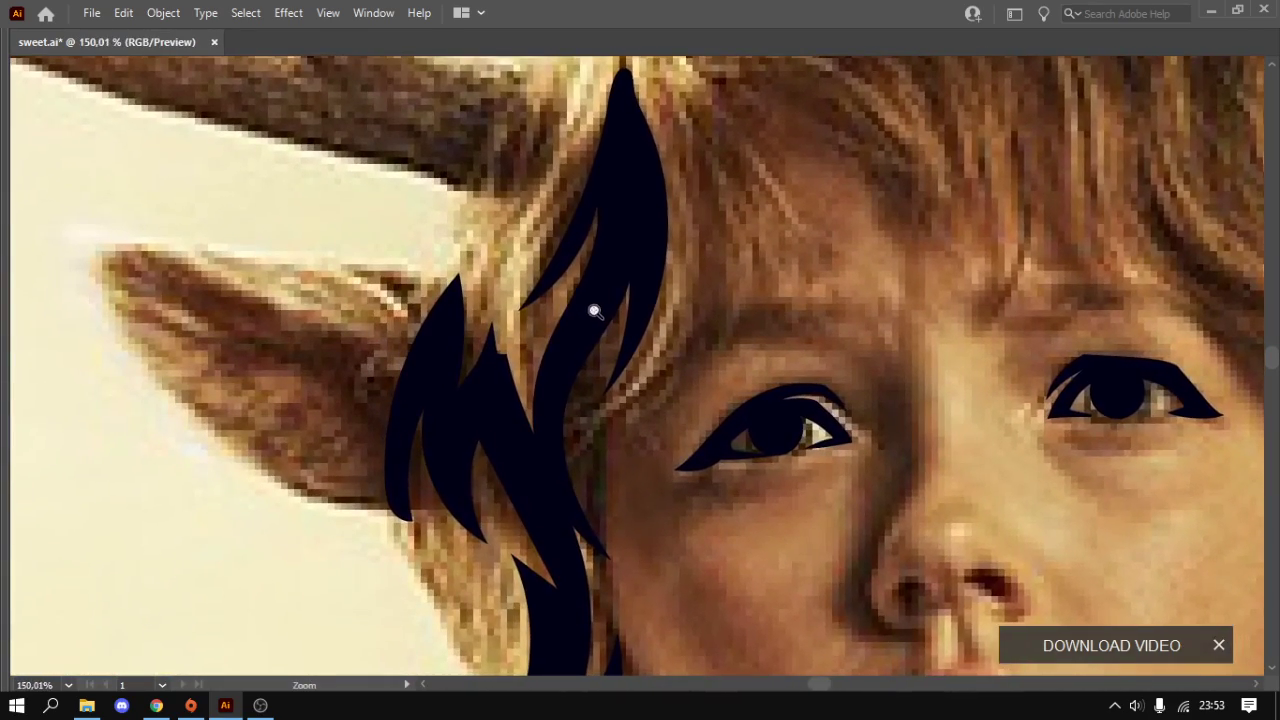
pyautogui.scroll(2, 594, 311)
pyautogui.press('a')
pyautogui.click(505, 345)
pyautogui.moveTo(508, 343); pyautogui.dragTo(505, 347)
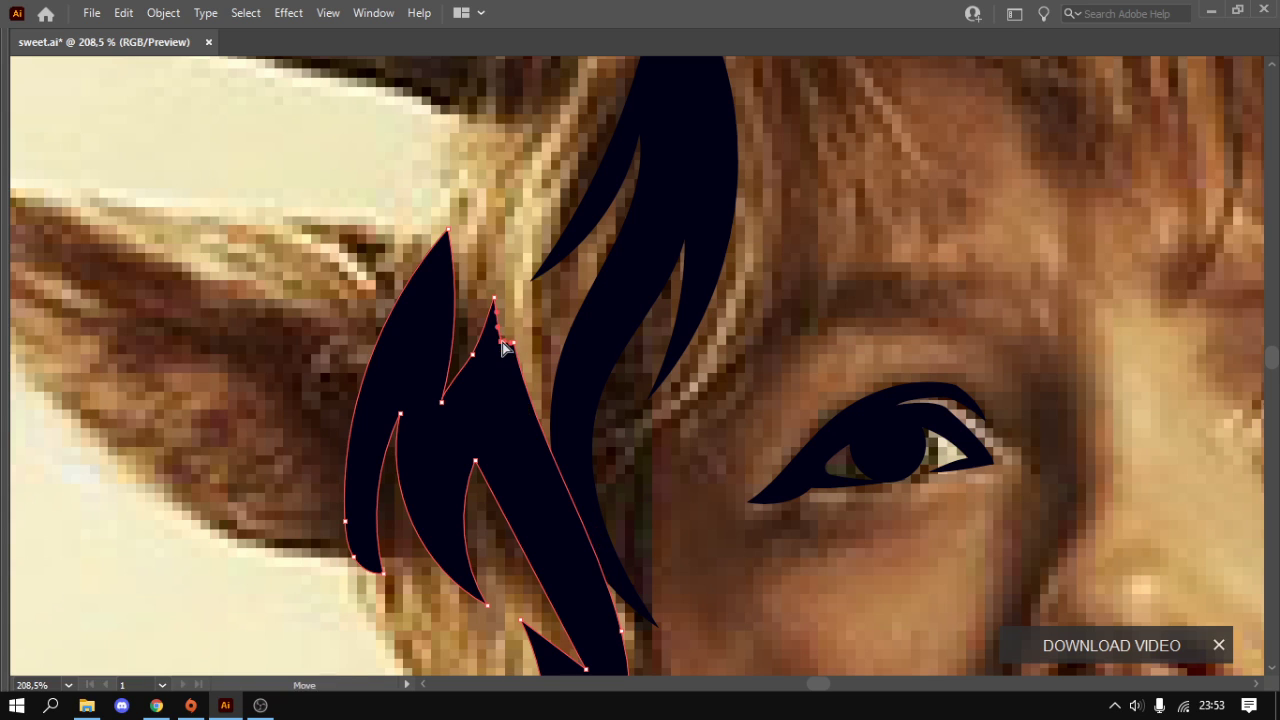
pyautogui.hotkey('ctrl', 'shift', 'a')
# - Pencil-trace the left deer ear's outline, undoing the first failed stroke
pyautogui.scroll(-4, 660, 330)
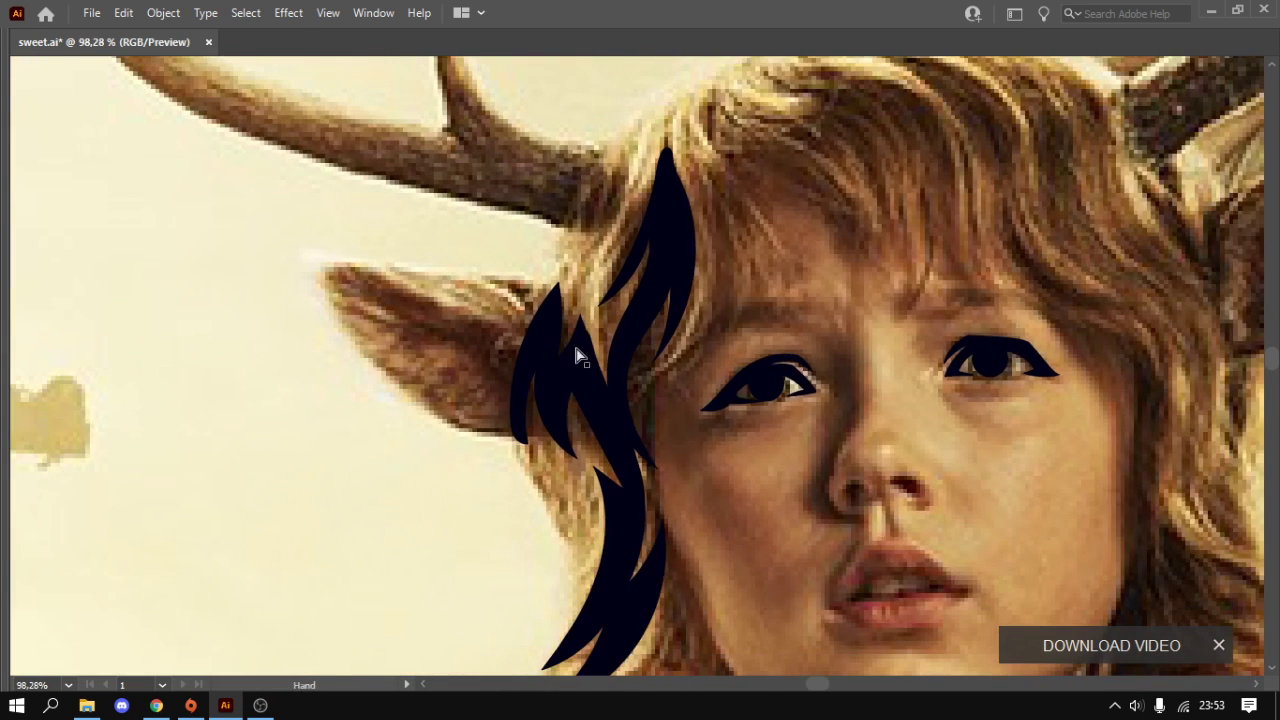
pyautogui.scroll(1, 580, 345)
pyautogui.scroll(1, 557, 292)
pyautogui.scroll(1, 484, 280)
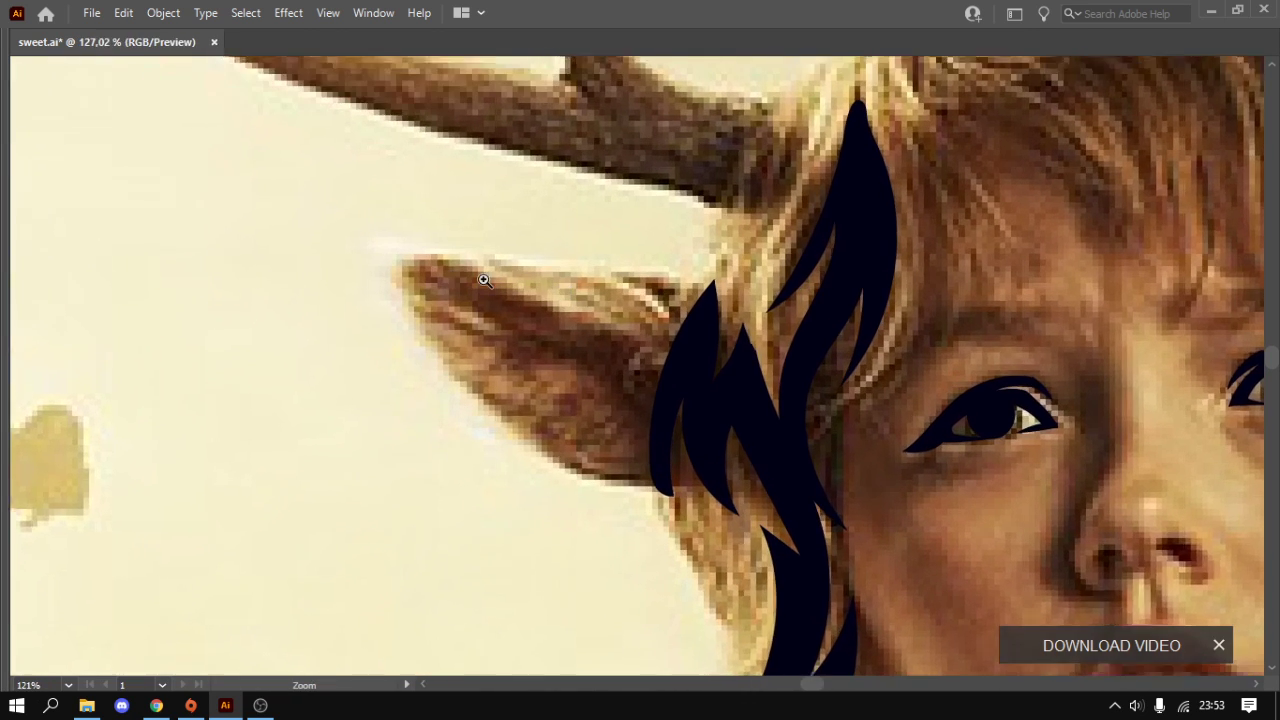
pyautogui.scroll(1, 484, 280)
pyautogui.press('n')
pyautogui.moveTo(405, 260); pyautogui.dragTo(601, 329)
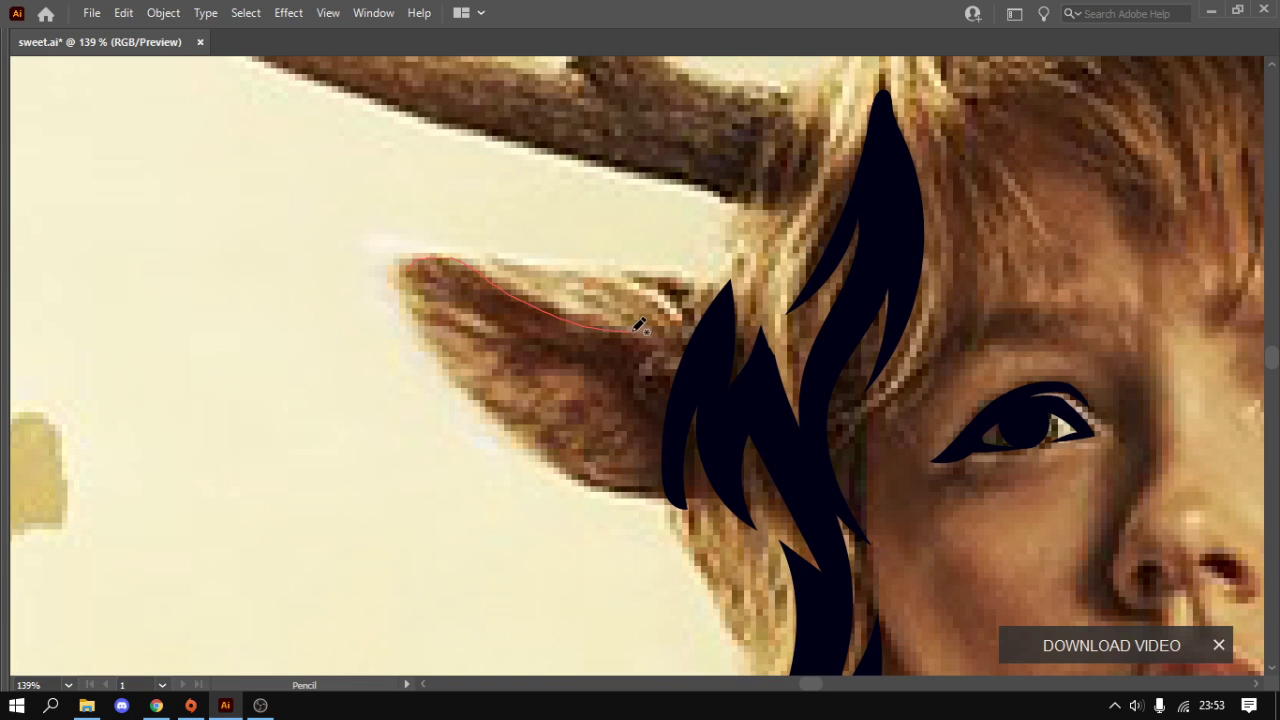
pyautogui.moveTo(700, 314); pyautogui.dragTo(702, 316)
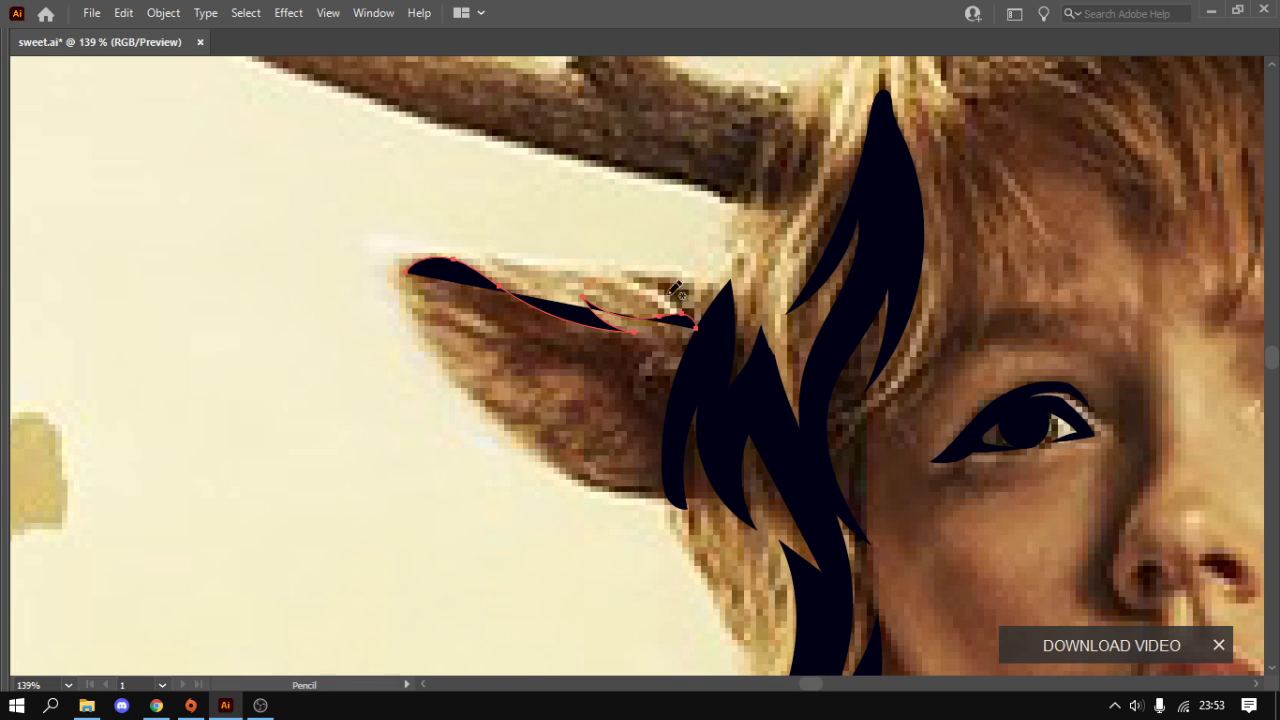
pyautogui.hotkey('ctrl', 'z')
pyautogui.scroll(1, 629, 329)
pyautogui.scroll(2, 635, 306)
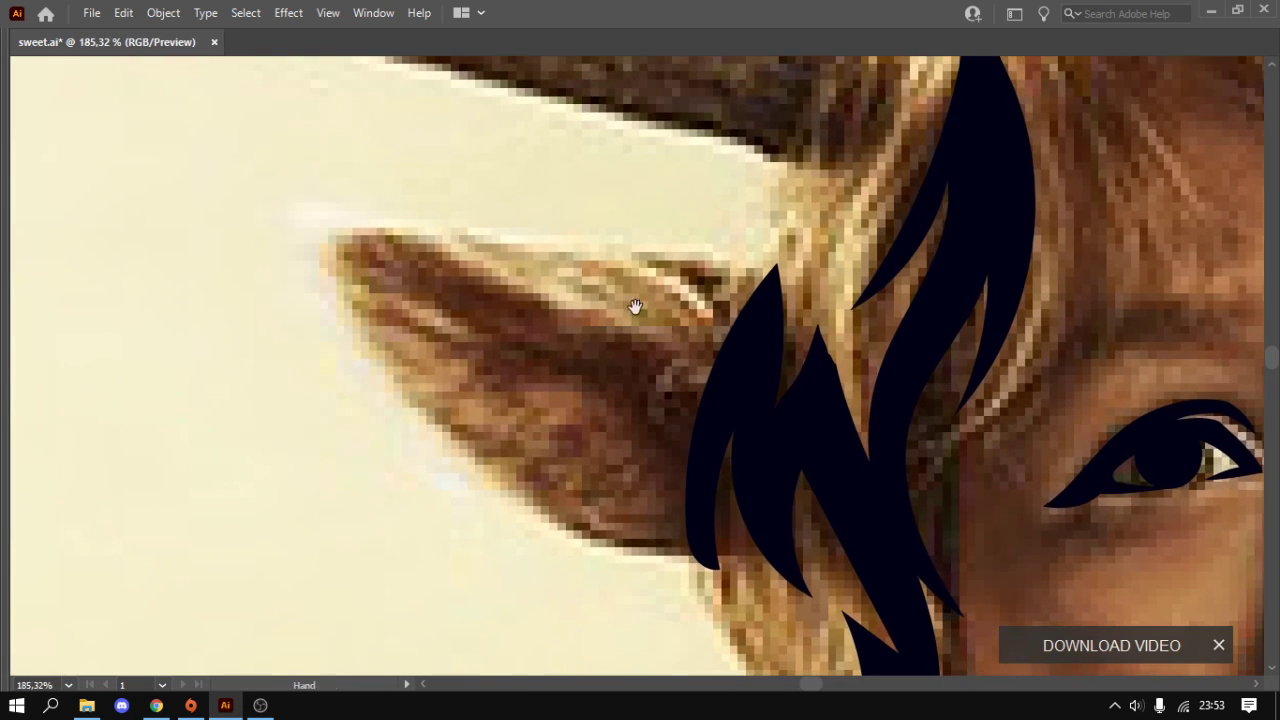
pyautogui.moveTo(711, 396)
pyautogui.mouseDown()
pyautogui.moveTo(388, 234)
pyautogui.moveTo(446, 297)
pyautogui.moveTo(543, 346)
pyautogui.moveTo(463, 340)
pyautogui.moveTo(512, 390)
pyautogui.moveTo(623, 400)
pyautogui.moveTo(649, 423)
pyautogui.moveTo(571, 429)
pyautogui.moveTo(660, 468)
pyautogui.moveTo(649, 512)
pyautogui.moveTo(527, 487)
pyautogui.moveTo(609, 543)
pyautogui.moveTo(665, 565)
pyautogui.moveTo(708, 537)
pyautogui.moveTo(723, 394)
pyautogui.moveTo(738, 393)
pyautogui.mouseUp()
# - Draw a curved navy strip along the left ear's top edge
pyautogui.keyDown('ctrl'); pyautogui.click(738, 394); pyautogui.keyUp('ctrl')
pyautogui.scroll(-3, 677, 343)
pyautogui.scroll(2, 669, 269)
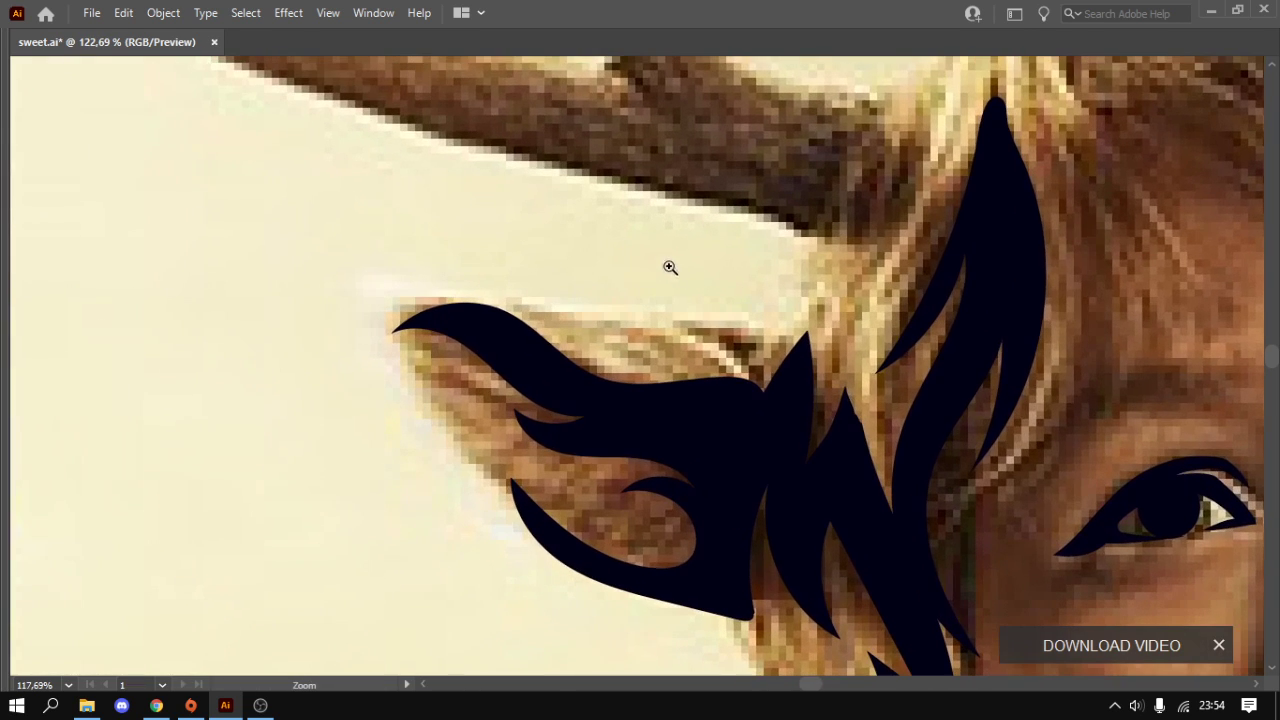
pyautogui.moveTo(729, 323); pyautogui.dragTo(633, 278)
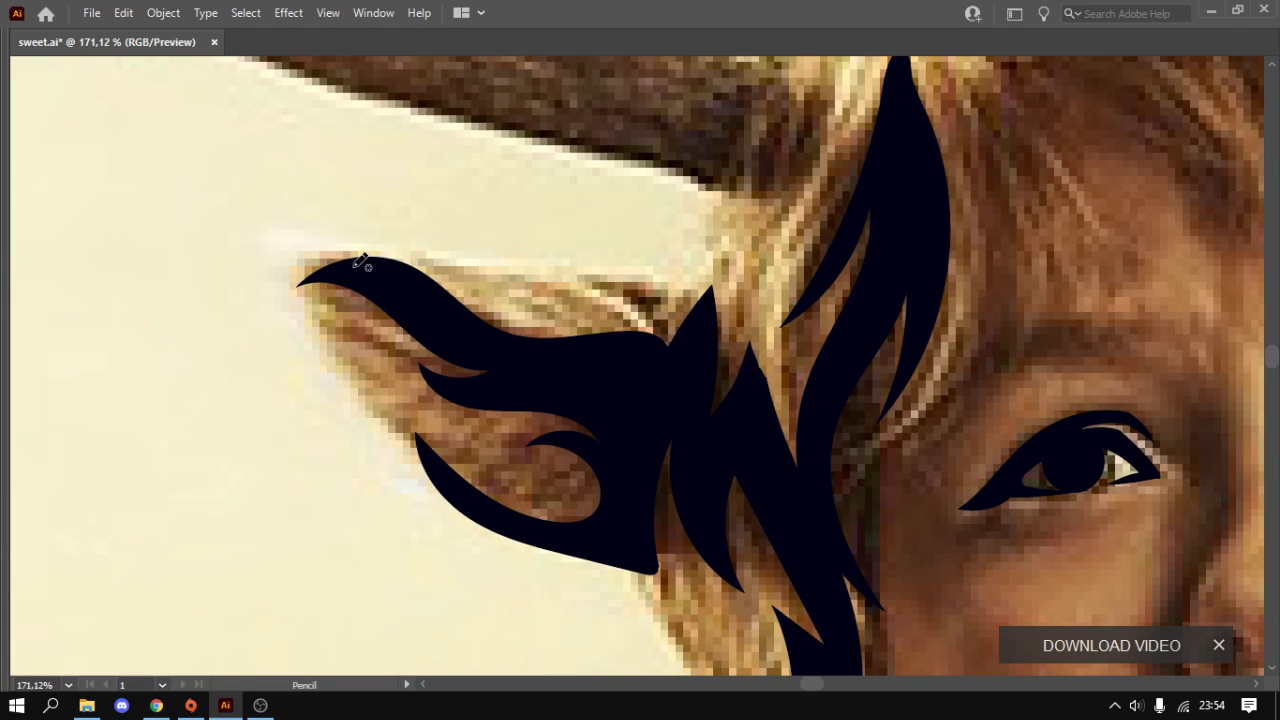
pyautogui.moveTo(353, 266)
pyautogui.mouseDown()
pyautogui.moveTo(475, 254)
pyautogui.moveTo(626, 311)
pyautogui.moveTo(660, 368)
pyautogui.mouseUp()
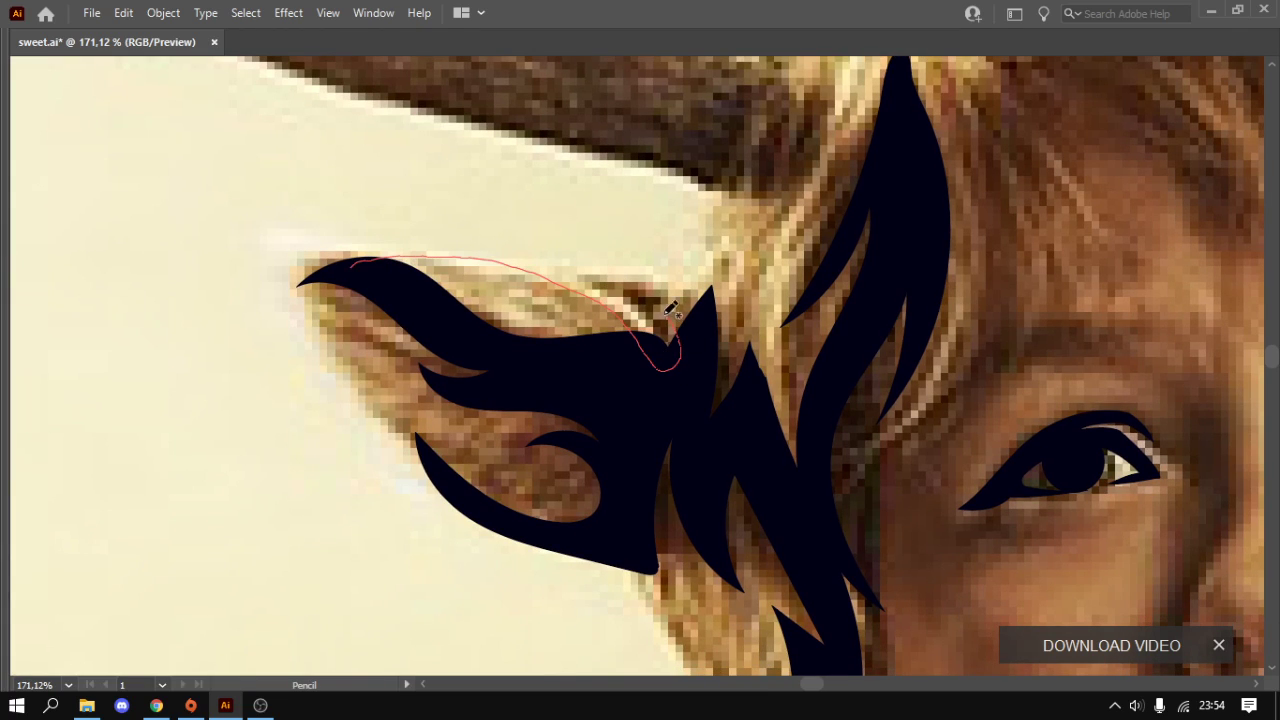
pyautogui.moveTo(700, 314)
pyautogui.mouseDown()
pyautogui.moveTo(663, 271)
pyautogui.moveTo(526, 236)
pyautogui.moveTo(397, 236)
pyautogui.moveTo(342, 268)
pyautogui.mouseUp()
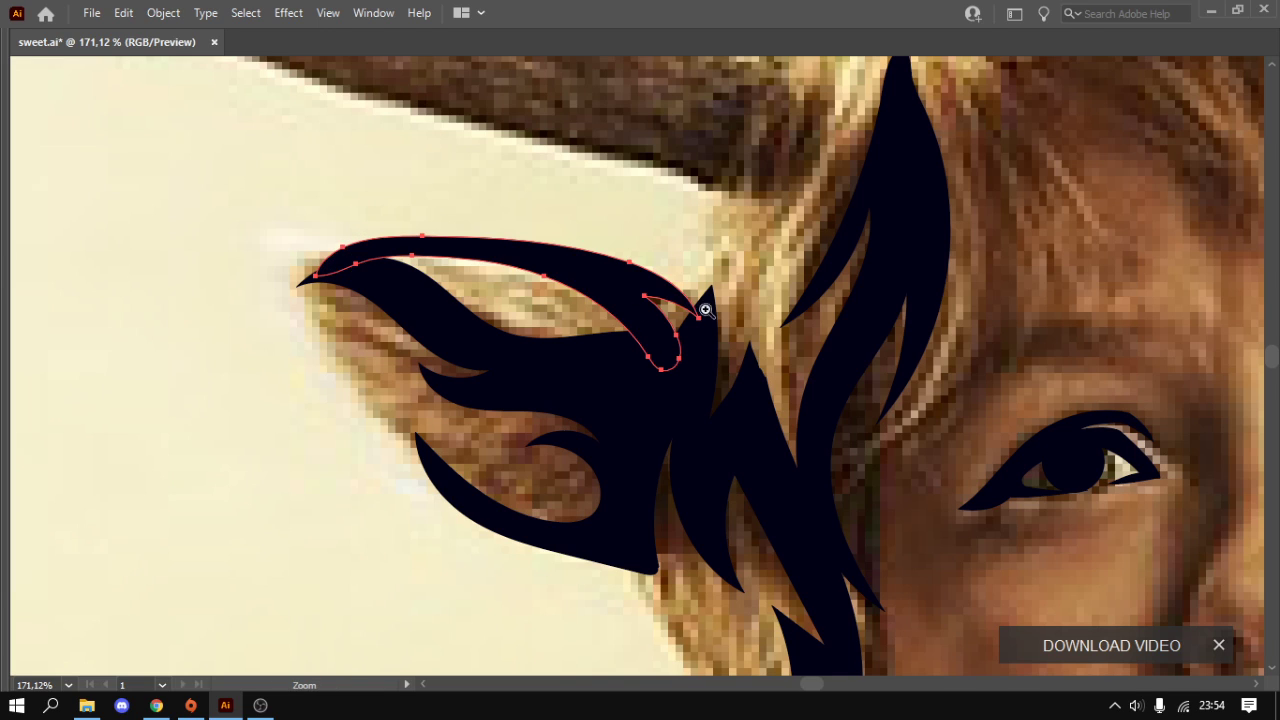
# - Select and deselect the new ear strip, and recentre the view on the child's head
pyautogui.scroll(-3, 705, 310)
pyautogui.scroll(-2, 705, 310)
pyautogui.moveTo(390, 372); pyautogui.dragTo(545, 372)
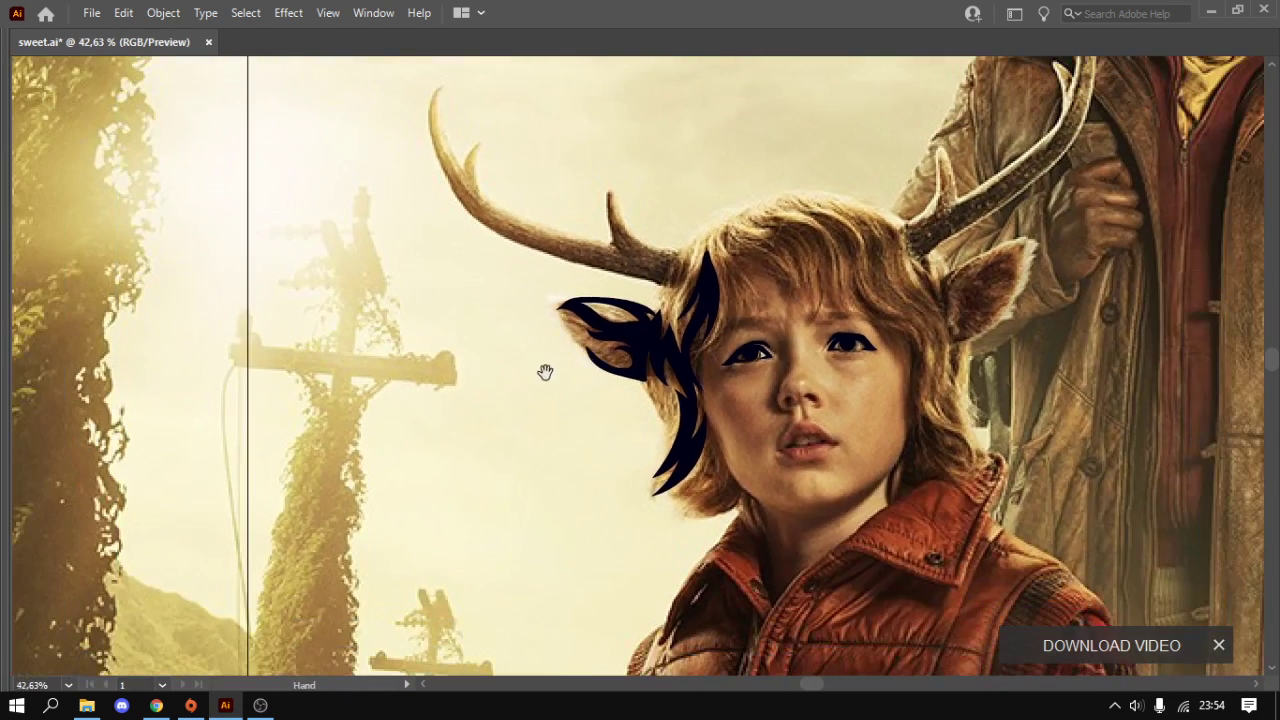
pyautogui.scroll(2, 694, 288)
pyautogui.scroll(1, 651, 314)
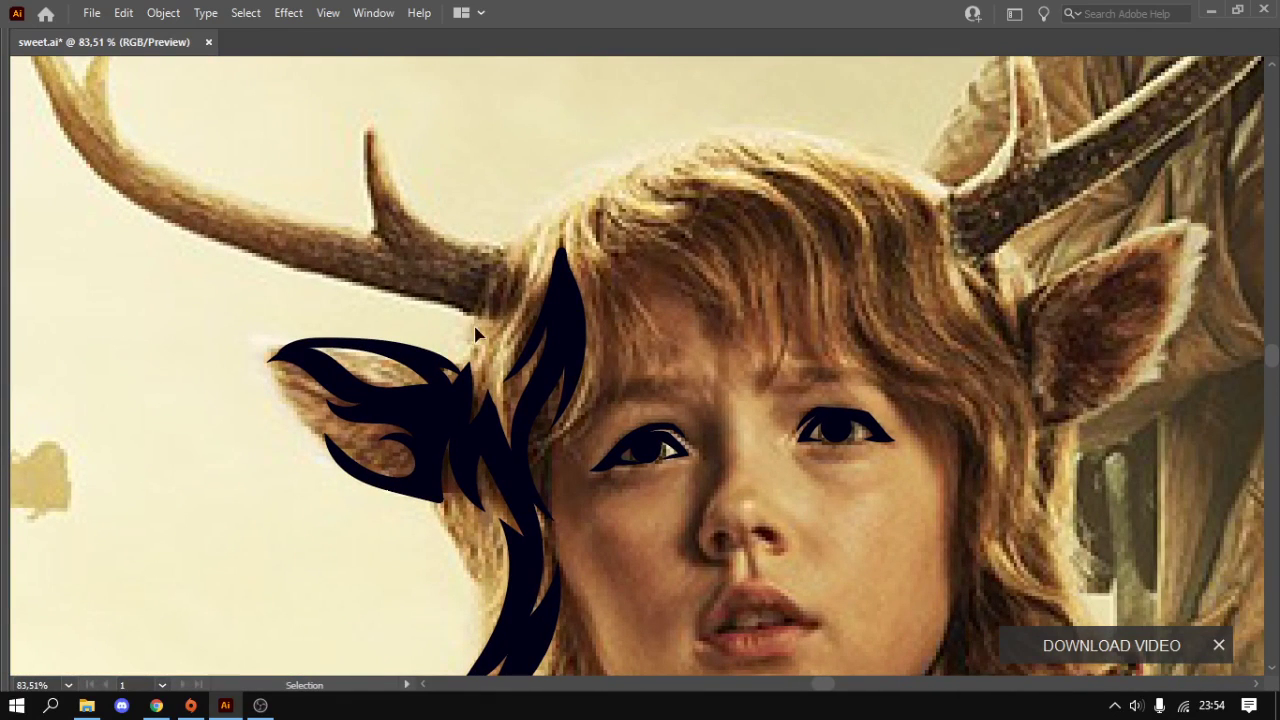
pyautogui.scroll(-2, 605, 355)
pyautogui.click(545, 338)
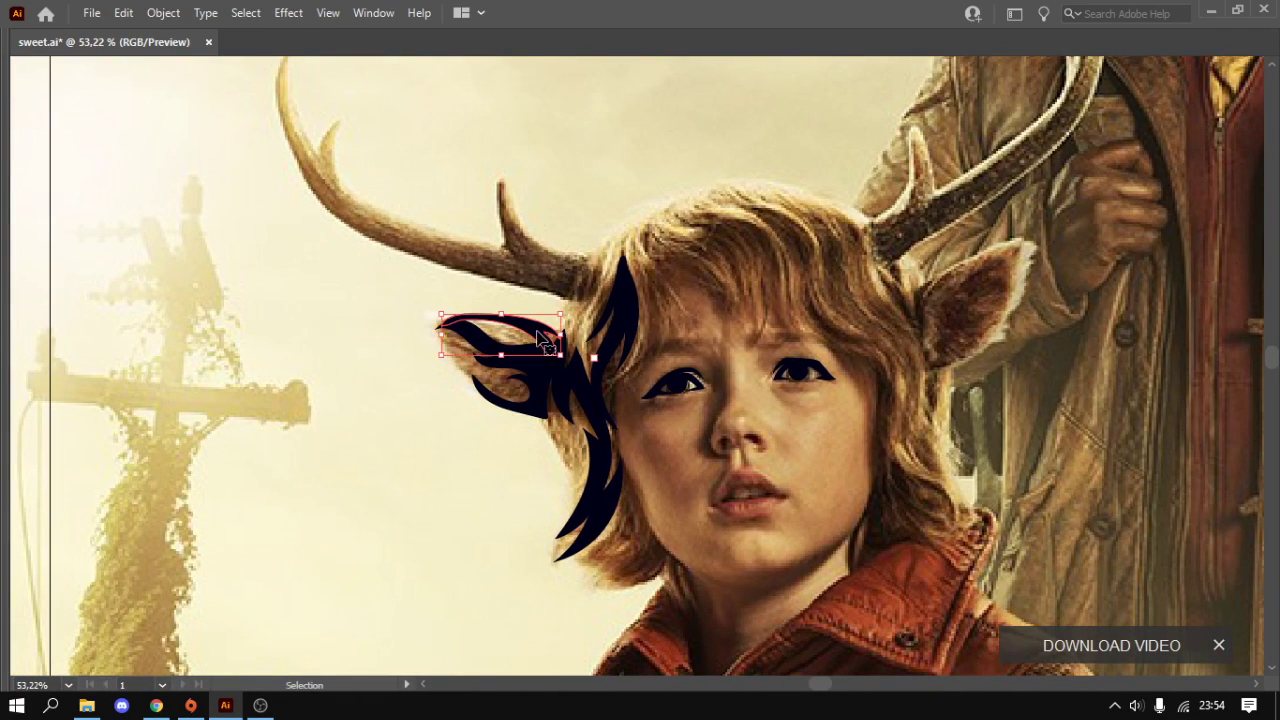
pyautogui.click(657, 355)
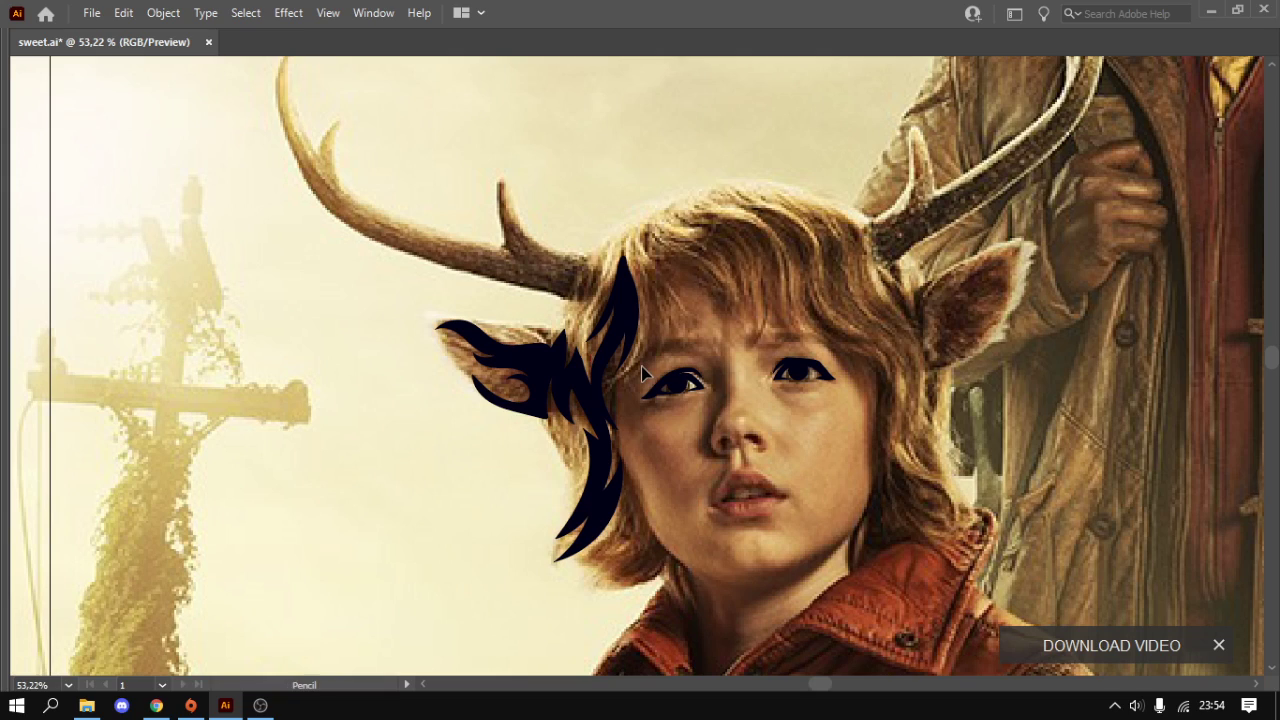
pyautogui.moveTo(678, 287); pyautogui.dragTo(571, 316)
pyautogui.moveTo(680, 338); pyautogui.dragTo(503, 286)
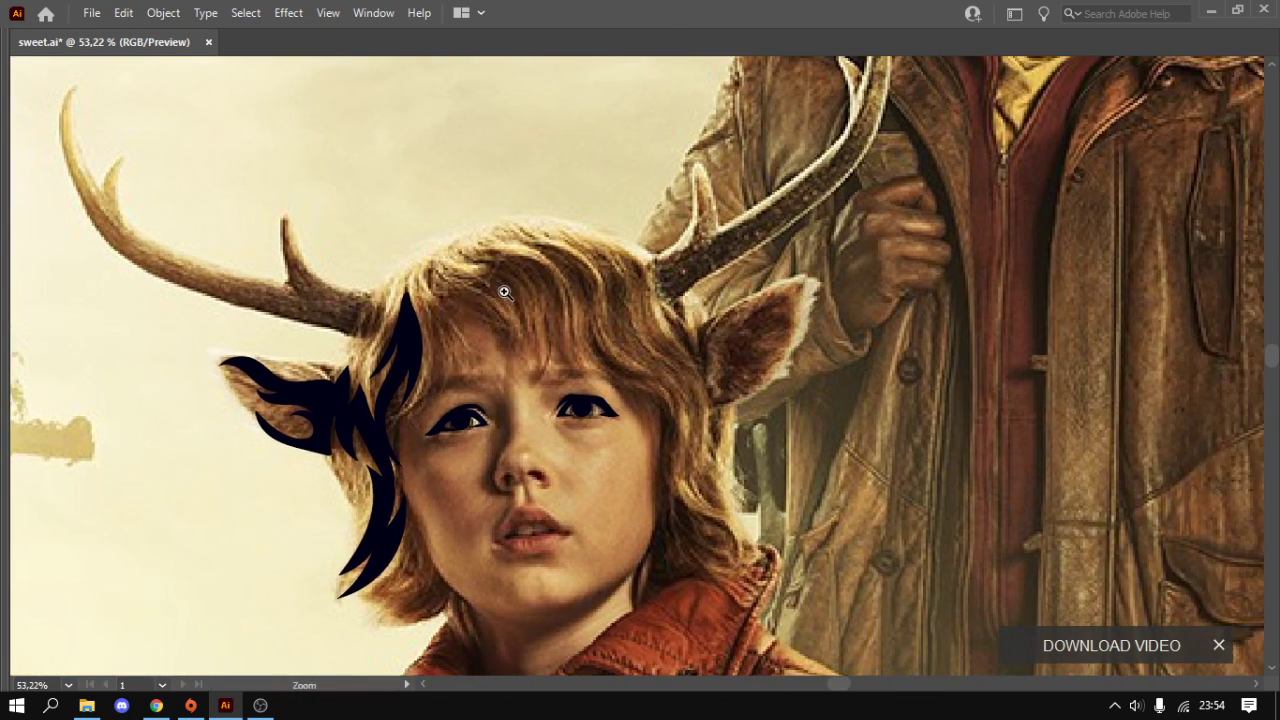
pyautogui.scroll(1, 571, 283)
pyautogui.scroll(1, 523, 309)
# - Trace a closed hair strand running down from the crown
pyautogui.scroll(1, 422, 252)
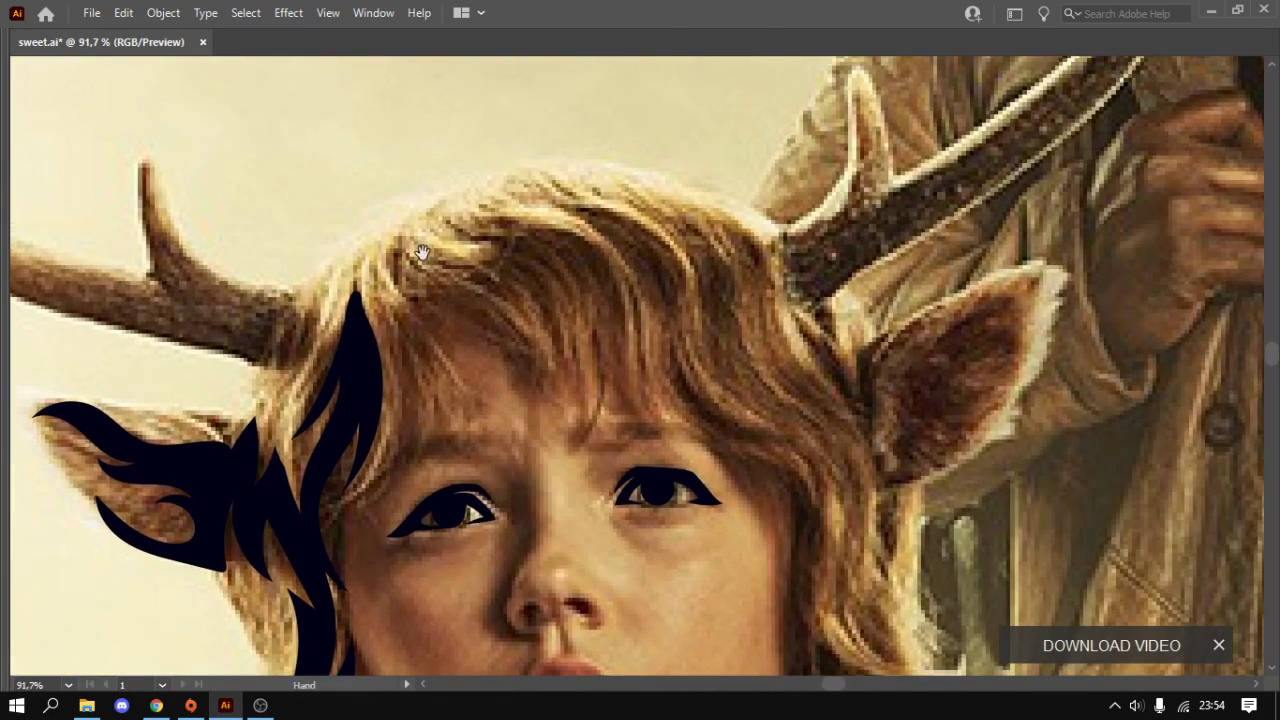
pyautogui.moveTo(410, 237)
pyautogui.mouseDown()
pyautogui.moveTo(414, 302)
pyautogui.moveTo(394, 296)
pyautogui.moveTo(408, 422)
pyautogui.moveTo(343, 497)
pyautogui.moveTo(420, 420)
pyautogui.moveTo(437, 372)
pyautogui.moveTo(450, 400)
pyautogui.mouseUp()
pyautogui.moveTo(446, 347)
pyautogui.mouseDown()
pyautogui.moveTo(476, 385)
pyautogui.moveTo(470, 330)
pyautogui.moveTo(410, 276)
pyautogui.moveTo(405, 245)
pyautogui.mouseUp()
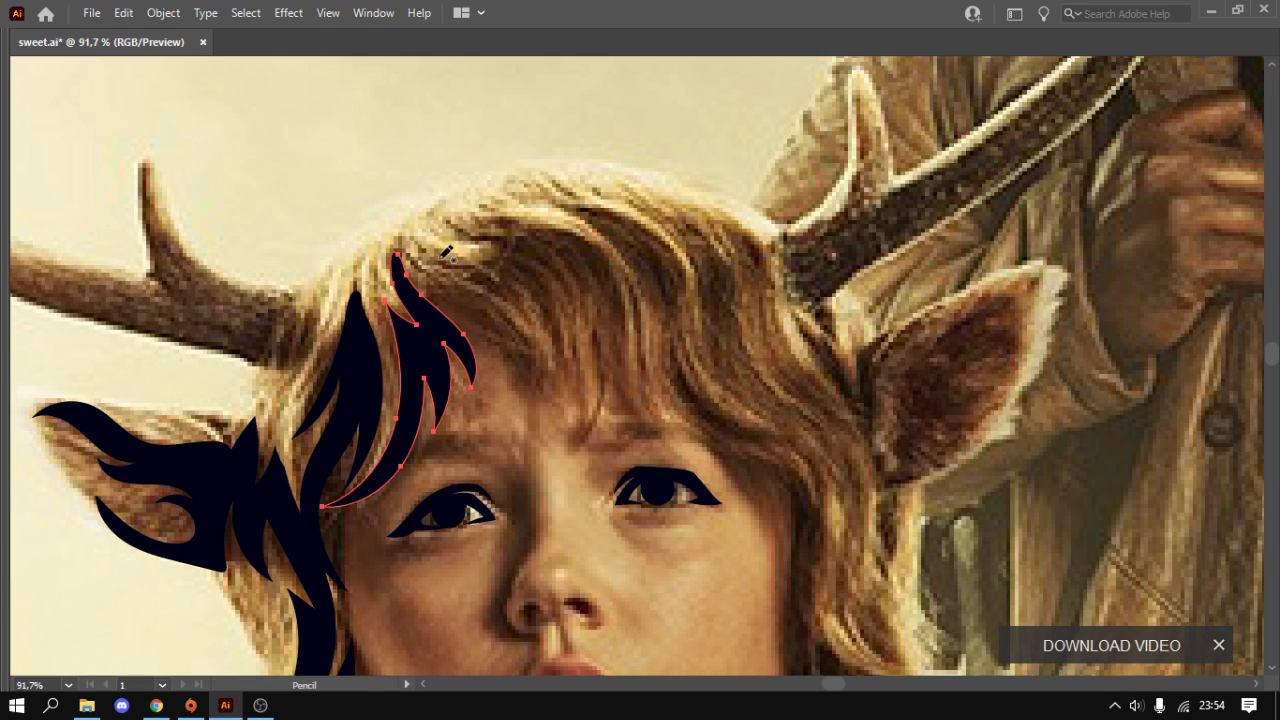
pyautogui.scroll(-3, 523, 289)
pyautogui.moveTo(551, 232); pyautogui.dragTo(543, 222)
pyautogui.scroll(2, 543, 222)
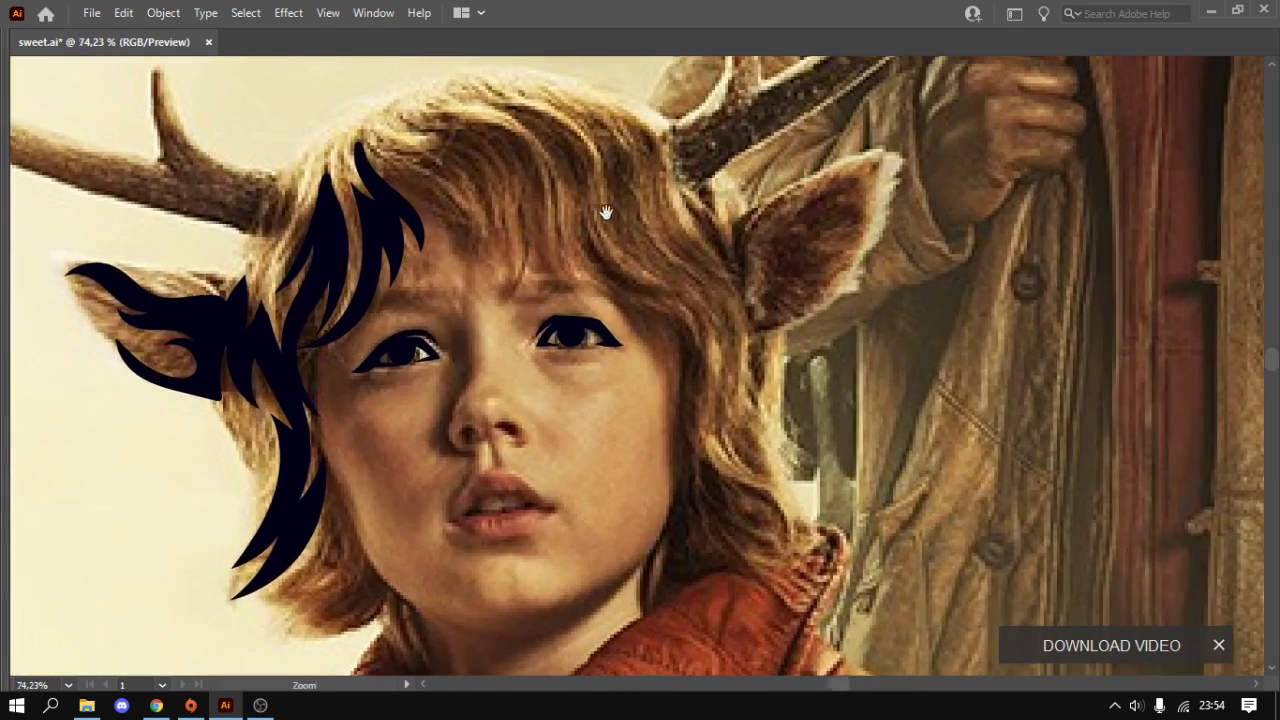
pyautogui.scroll(1, 614, 206)
pyautogui.scroll(1, 514, 251)
pyautogui.scroll(1, 423, 257)
# - Pencil-draw several closed fringe strands across the forehead as filled shapes
pyautogui.press('n')
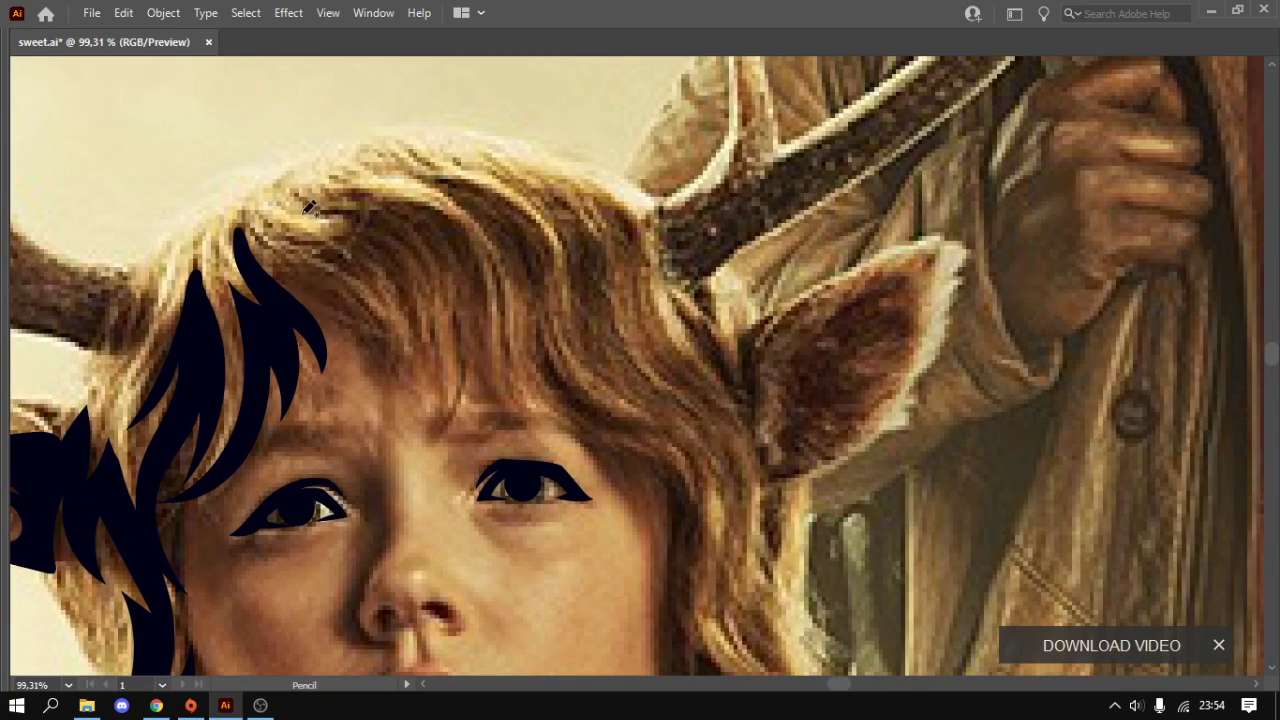
pyautogui.moveTo(282, 192)
pyautogui.mouseDown()
pyautogui.moveTo(408, 262)
pyautogui.moveTo(366, 218)
pyautogui.moveTo(489, 325)
pyautogui.mouseUp()
pyautogui.moveTo(497, 251)
pyautogui.mouseDown()
pyautogui.moveTo(551, 380)
pyautogui.moveTo(500, 215)
pyautogui.moveTo(435, 165)
pyautogui.moveTo(554, 211)
pyautogui.moveTo(575, 323)
pyautogui.moveTo(602, 350)
pyautogui.moveTo(522, 287)
pyautogui.mouseUp()
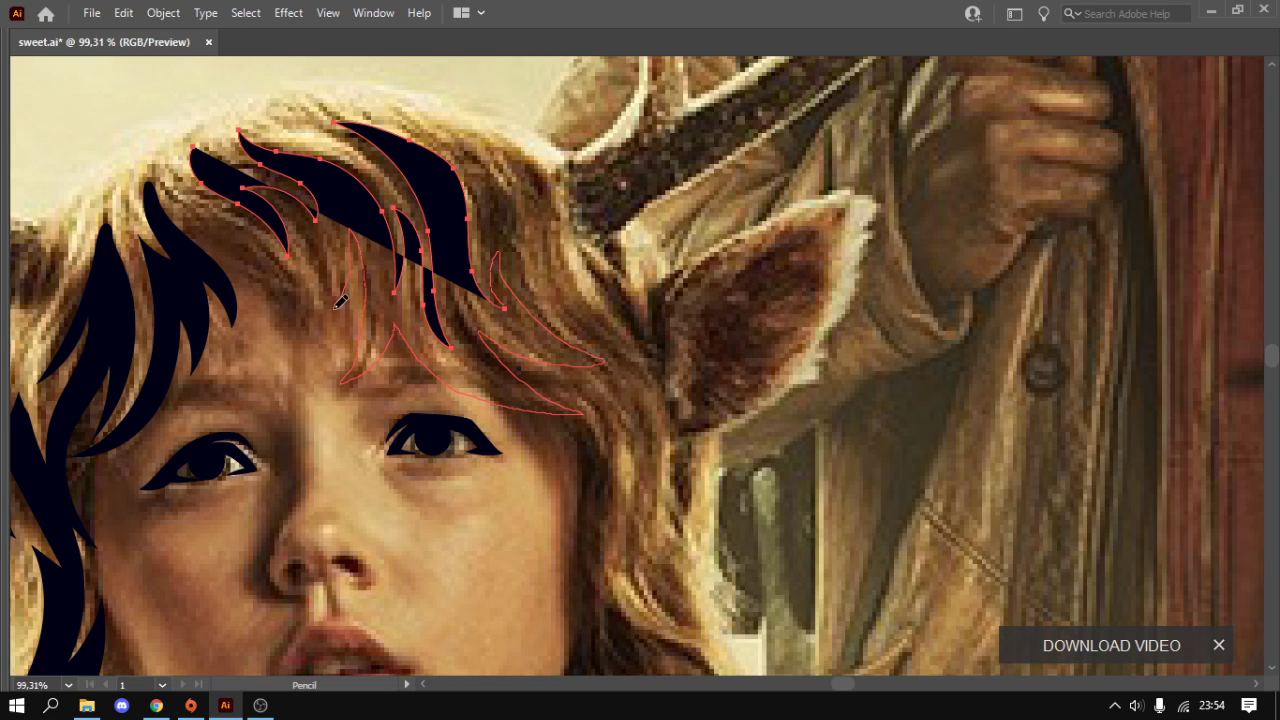
pyautogui.moveTo(328, 268); pyautogui.dragTo(543, 320)
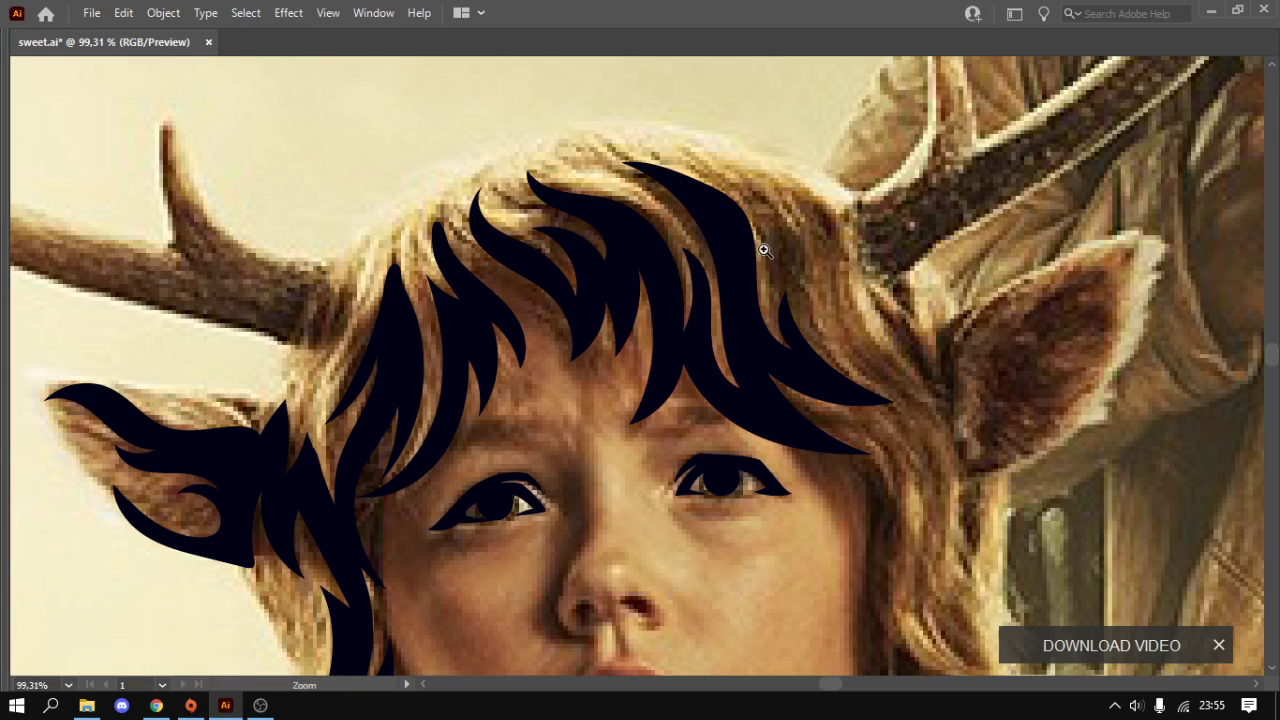
pyautogui.moveTo(760, 248)
pyautogui.mouseDown()
pyautogui.moveTo(507, 255)
pyautogui.moveTo(465, 220)
pyautogui.mouseUp()
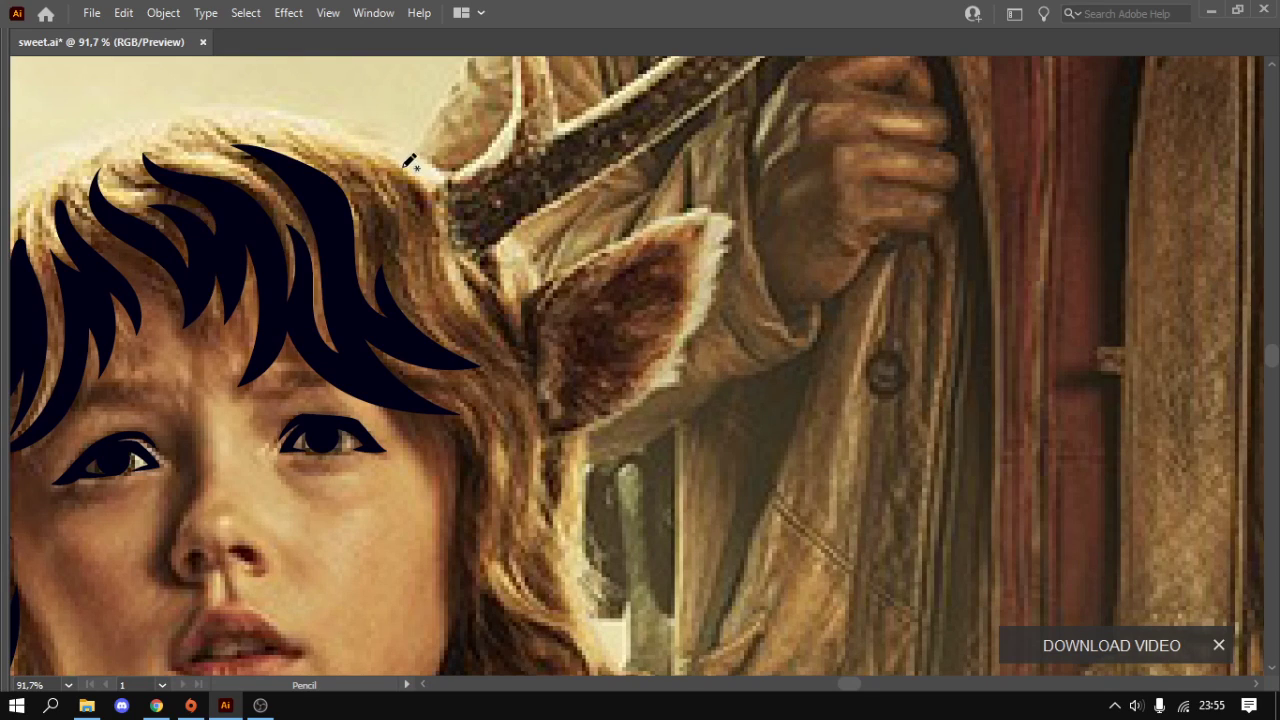
# - Draw and close a hair strand beside the right antler
pyautogui.moveTo(406, 166)
pyautogui.mouseDown()
pyautogui.moveTo(409, 222)
pyautogui.moveTo(387, 162)
pyautogui.moveTo(405, 164)
pyautogui.mouseUp()
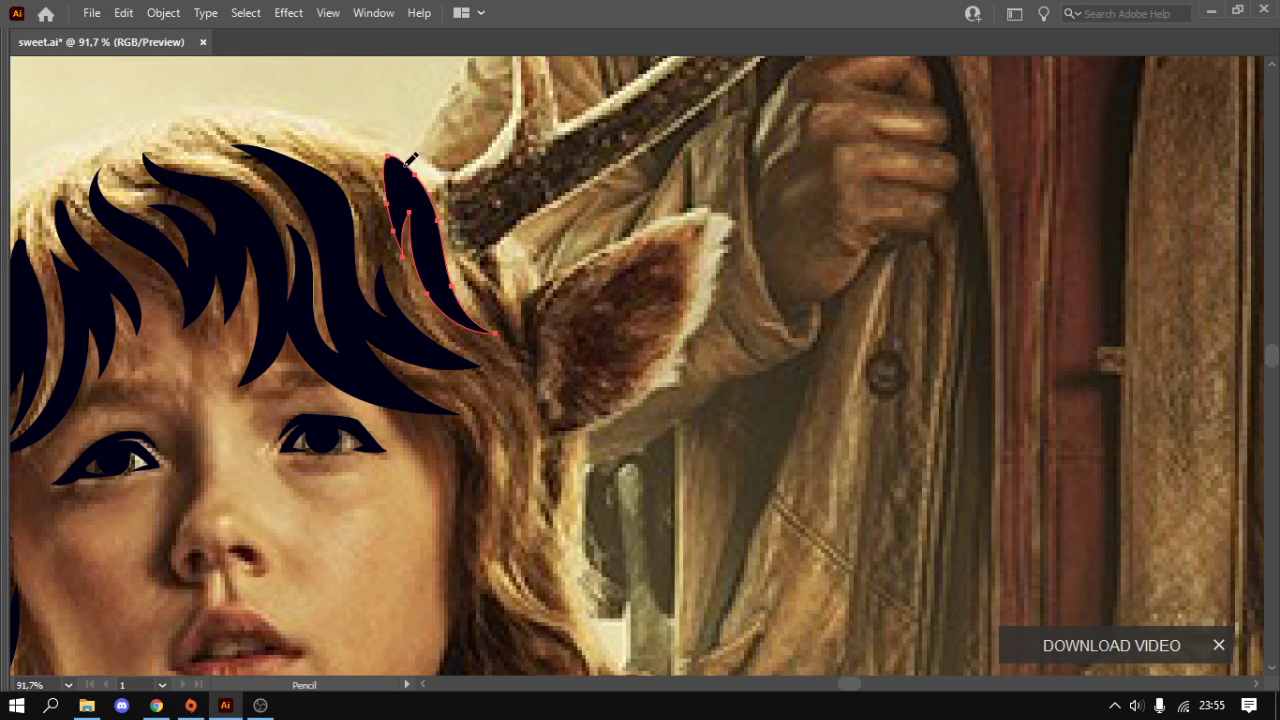
pyautogui.press('z')
pyautogui.keyDown('alt'); pyautogui.click(459, 224); pyautogui.keyUp('alt')
pyautogui.click(459, 224)
pyautogui.press('n')
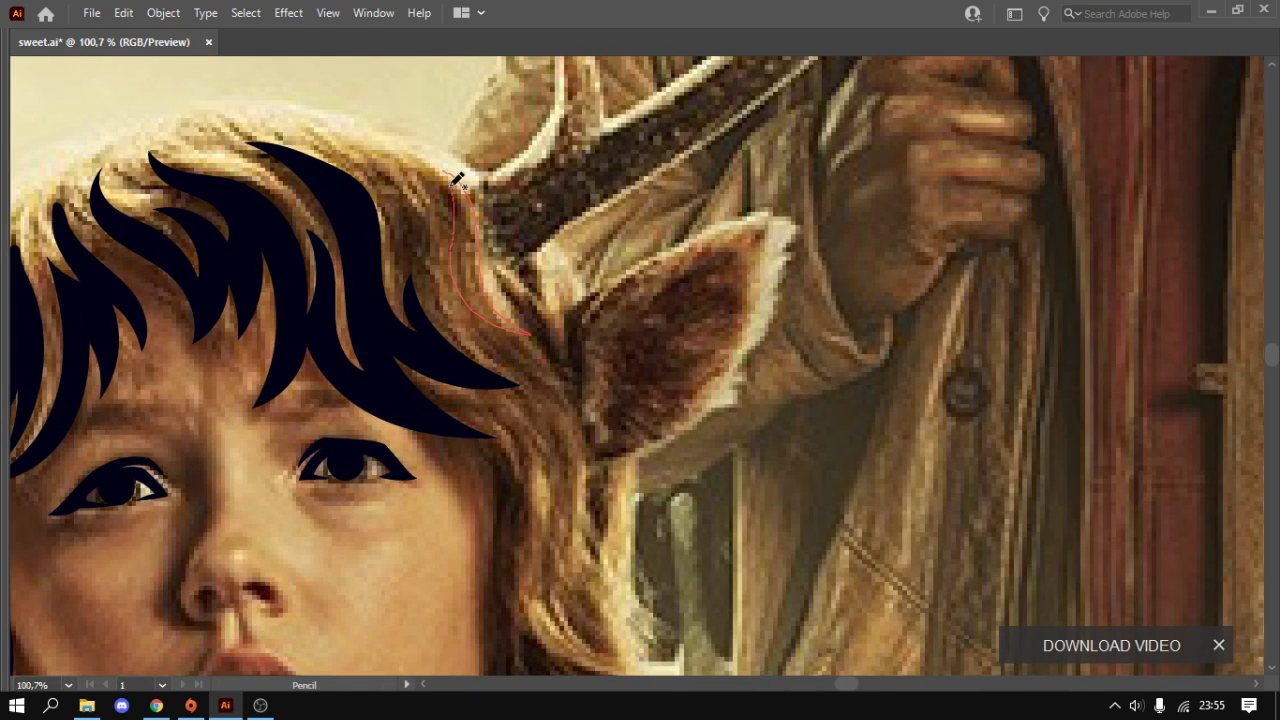
pyautogui.moveTo(521, 327); pyautogui.dragTo(450, 168)
pyautogui.press('z')
pyautogui.moveTo(588, 233); pyautogui.dragTo(555, 299)
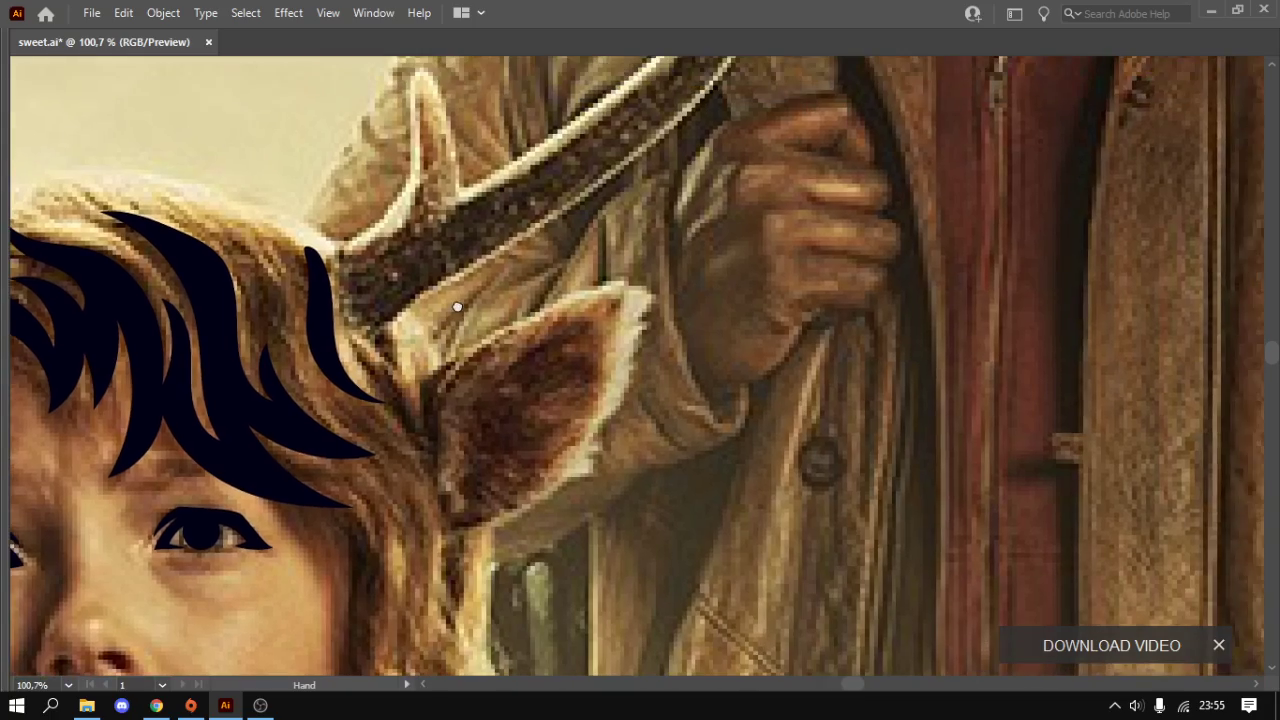
pyautogui.scroll(-2, 555, 299)
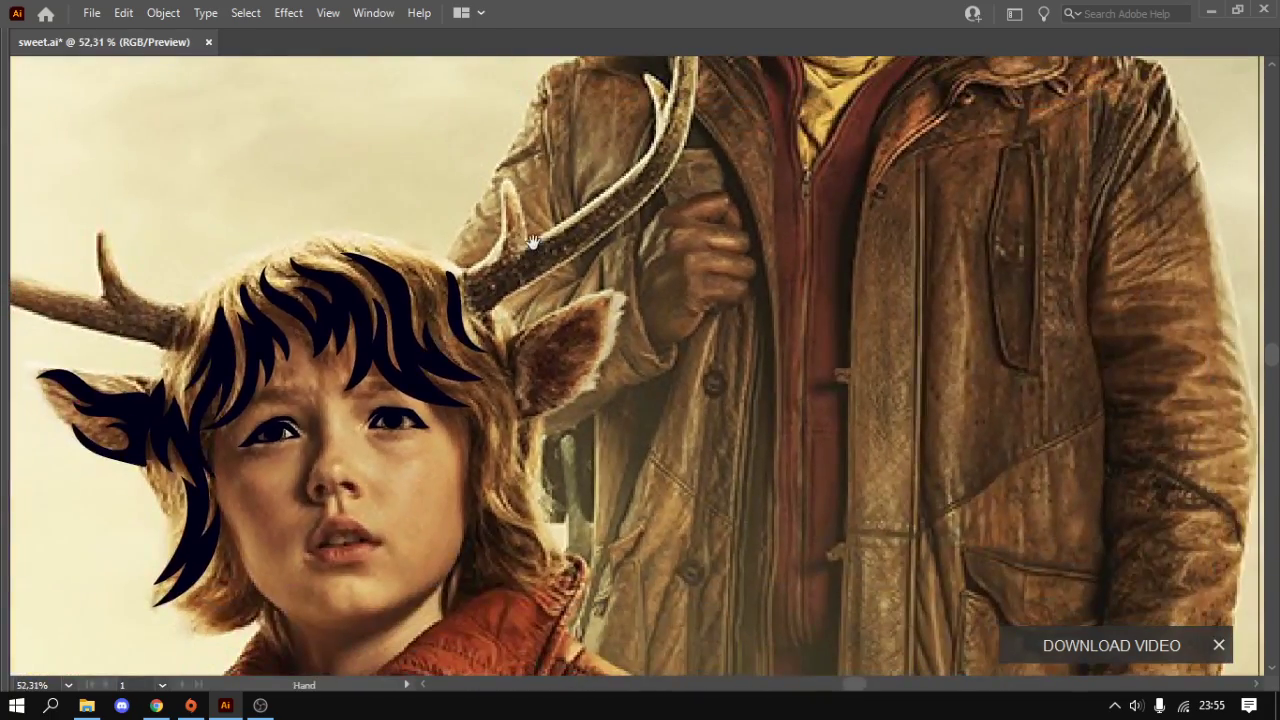
# - Trace a closed hair lock down beside the right cheek, redoing two bad strokes
pyautogui.scroll(1, 519, 199)
pyautogui.scroll(1, 519, 199)
pyautogui.scroll(1, 508, 171)
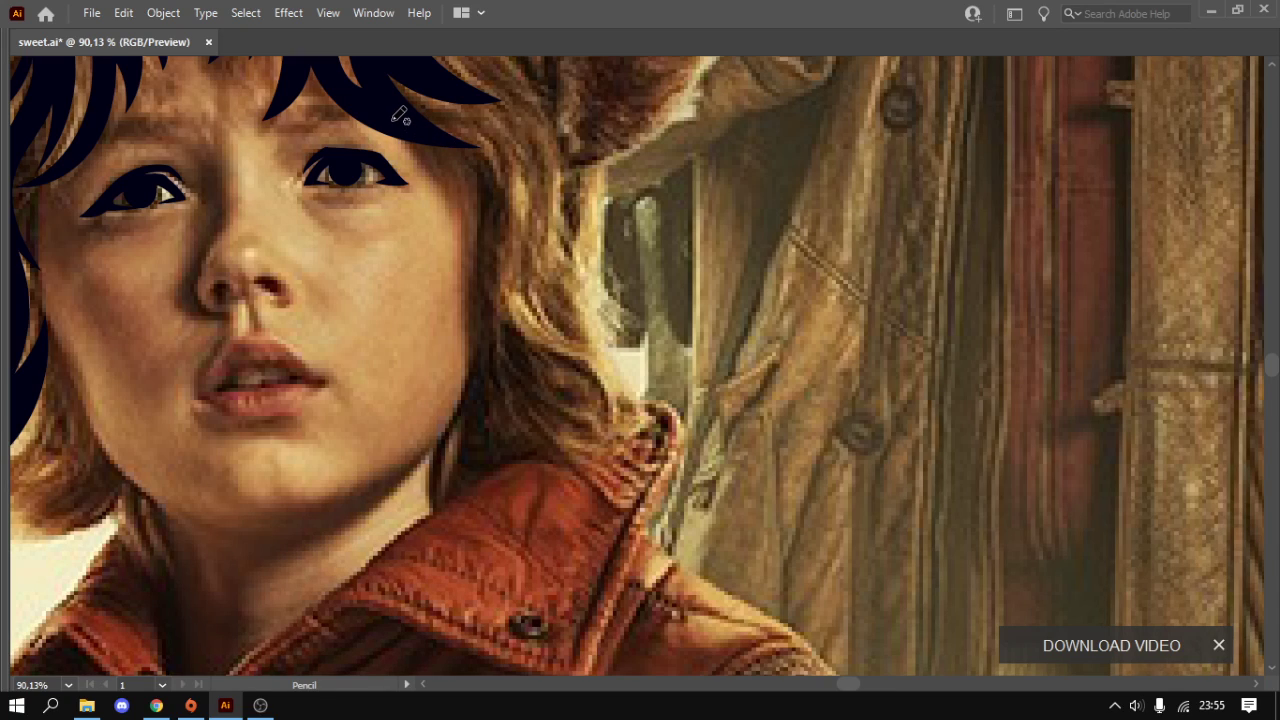
pyautogui.moveTo(394, 120)
pyautogui.mouseDown()
pyautogui.moveTo(447, 194)
pyautogui.moveTo(466, 194)
pyautogui.moveTo(500, 337)
pyautogui.moveTo(470, 303)
pyautogui.moveTo(480, 345)
pyautogui.mouseUp()
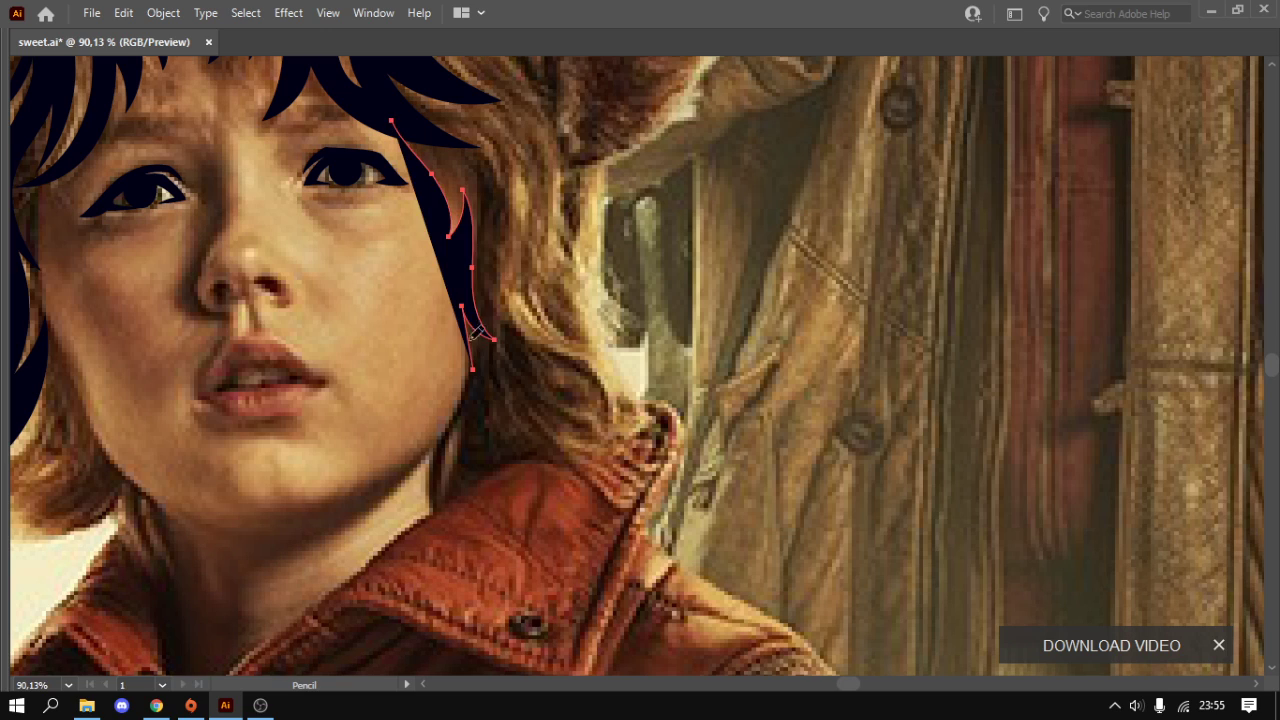
pyautogui.scroll(2, 490, 234)
pyautogui.hotkey('ctrl', 'z')
pyautogui.moveTo(394, 185)
pyautogui.mouseDown()
pyautogui.moveTo(450, 245)
pyautogui.moveTo(470, 328)
pyautogui.moveTo(478, 288)
pyautogui.moveTo(485, 370)
pyautogui.moveTo(540, 435)
pyautogui.mouseUp()
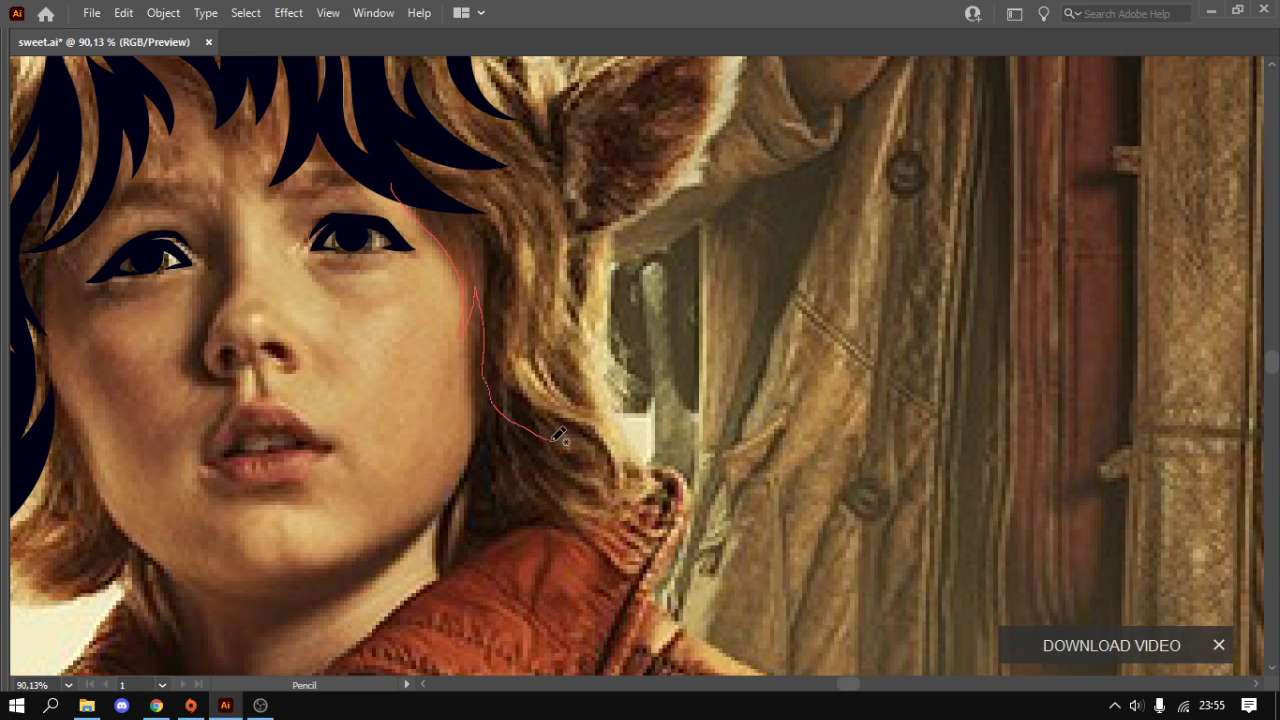
pyautogui.hotkey('ctrl', 'z')
pyautogui.moveTo(407, 188)
pyautogui.mouseDown()
pyautogui.moveTo(464, 250)
pyautogui.moveTo(485, 335)
pyautogui.moveTo(497, 314)
pyautogui.moveTo(574, 456)
pyautogui.mouseUp()
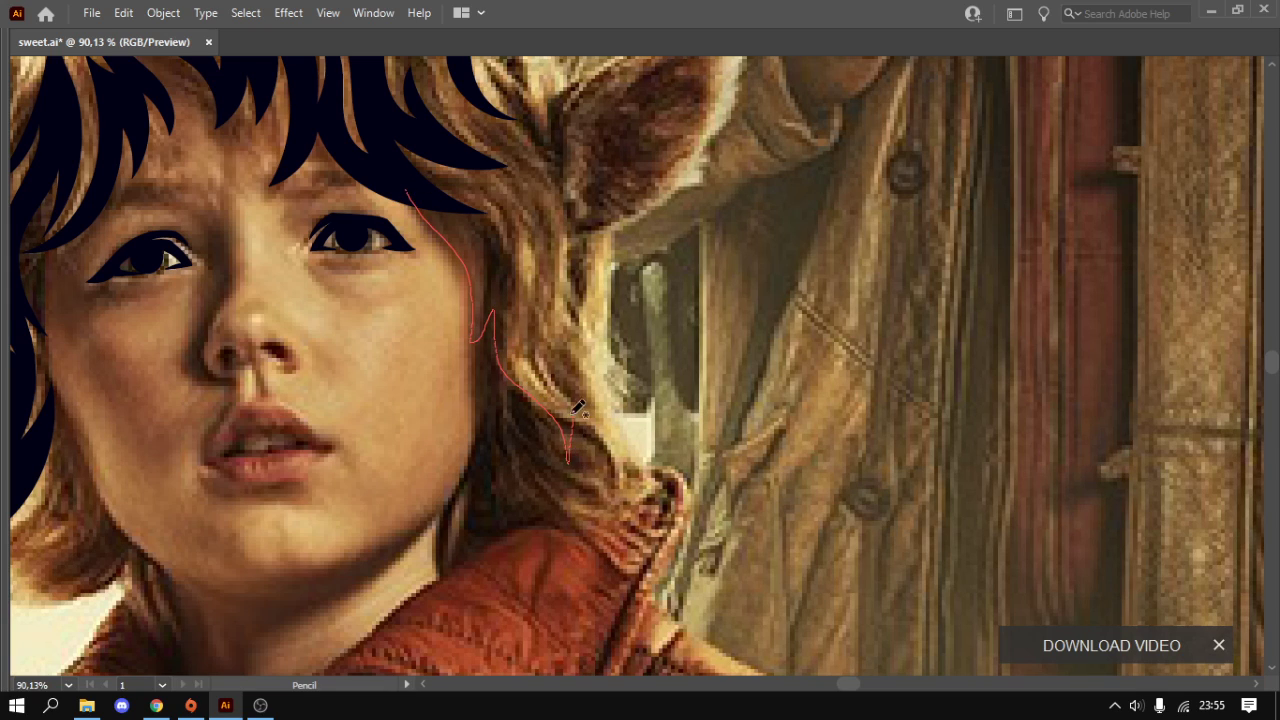
pyautogui.moveTo(535, 358); pyautogui.dragTo(526, 286)
pyautogui.moveTo(481, 197); pyautogui.dragTo(408, 189)
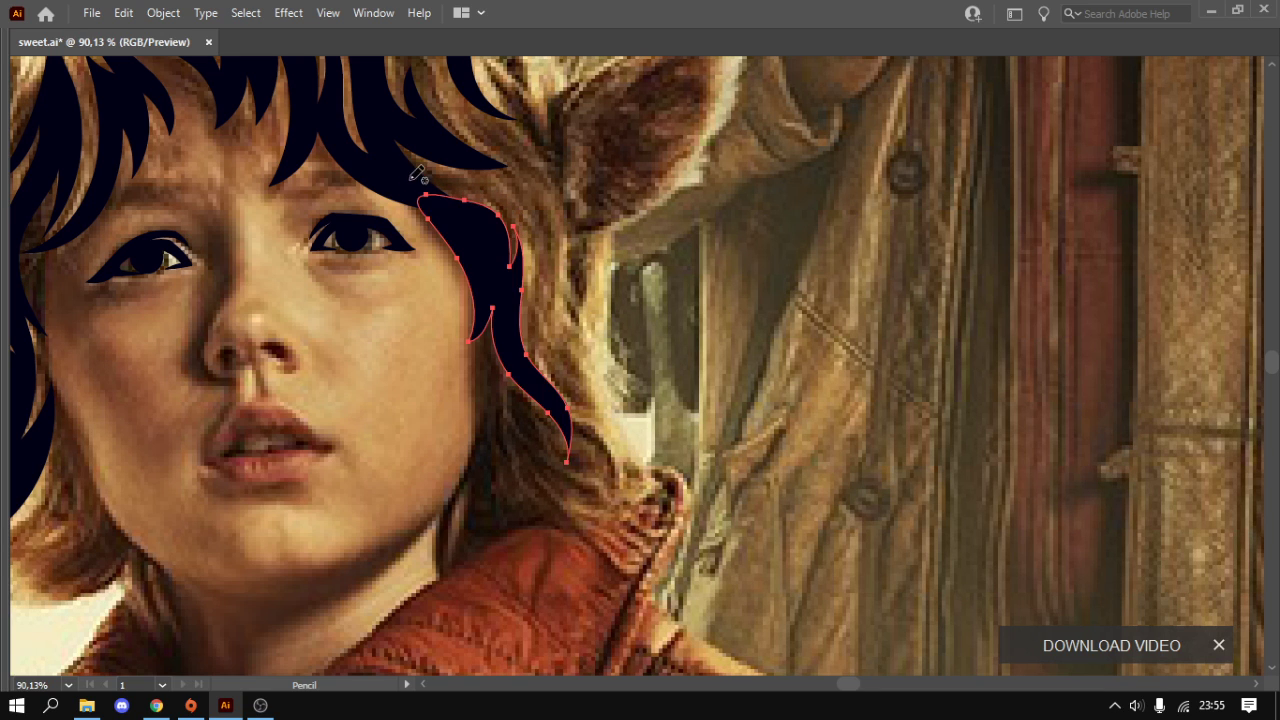
# - Add a long closed strand along the hair edge down toward the collar
pyautogui.keyDown('ctrl'); pyautogui.keyDown('alt'); pyautogui.click(550, 297); pyautogui.keyUp('alt'); pyautogui.keyUp('ctrl')
pyautogui.keyDown('ctrl'); pyautogui.keyDown('alt'); pyautogui.click(599, 329); pyautogui.keyUp('alt'); pyautogui.keyUp('ctrl')
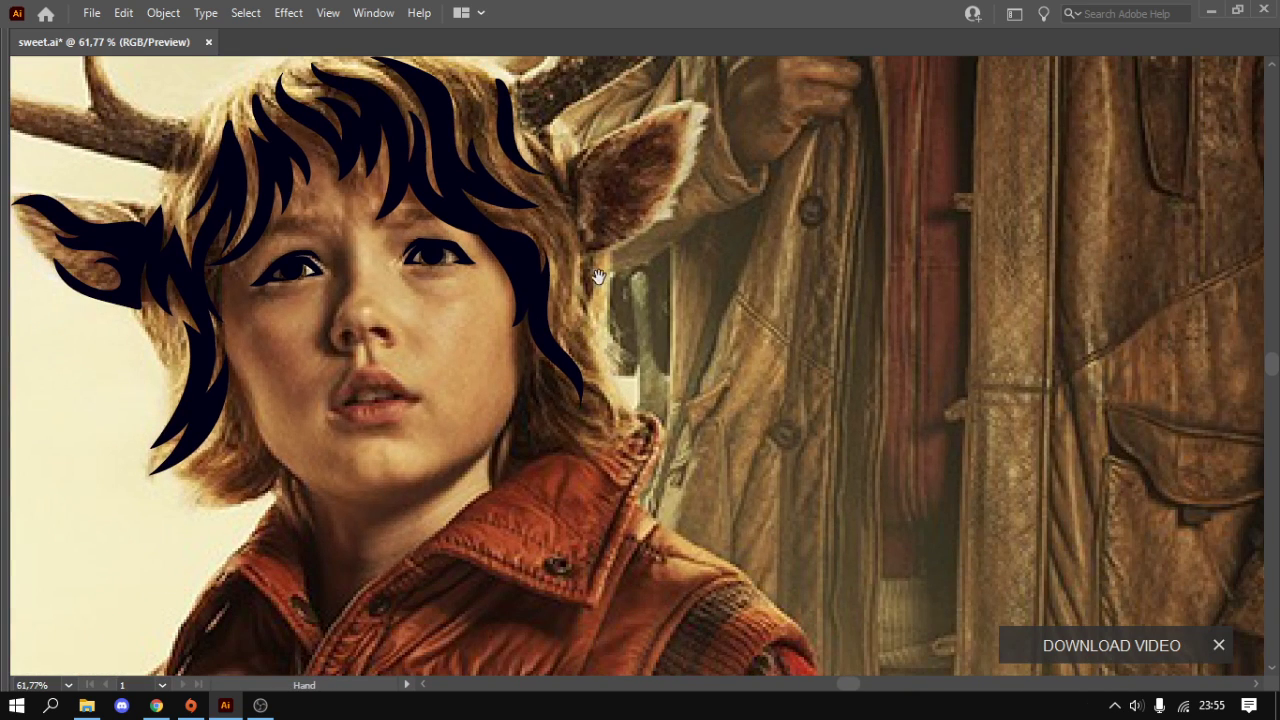
pyautogui.scroll(-2, 598, 277)
pyautogui.scroll(3, 497, 306)
pyautogui.scroll(-1, 531, 263)
pyautogui.scroll(2, 531, 263)
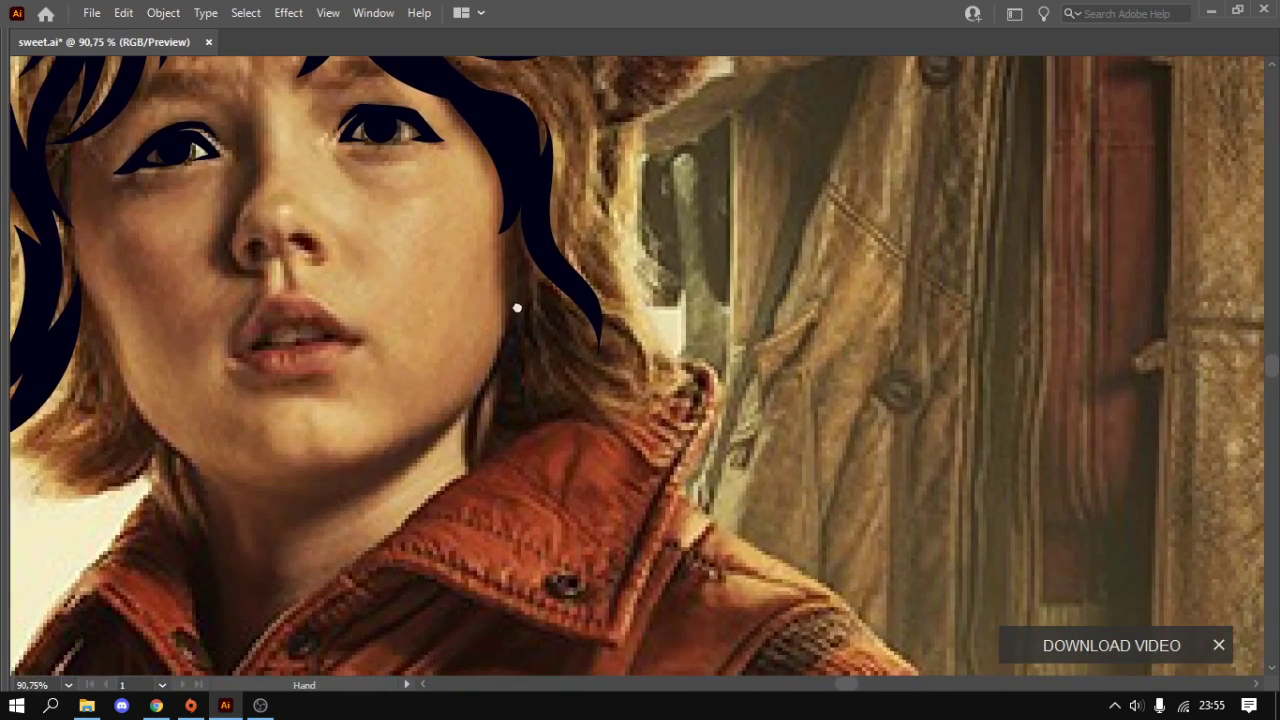
pyautogui.scroll(-1, 540, 280)
pyautogui.scroll(2, 523, 243)
pyautogui.scroll(2, 486, 257)
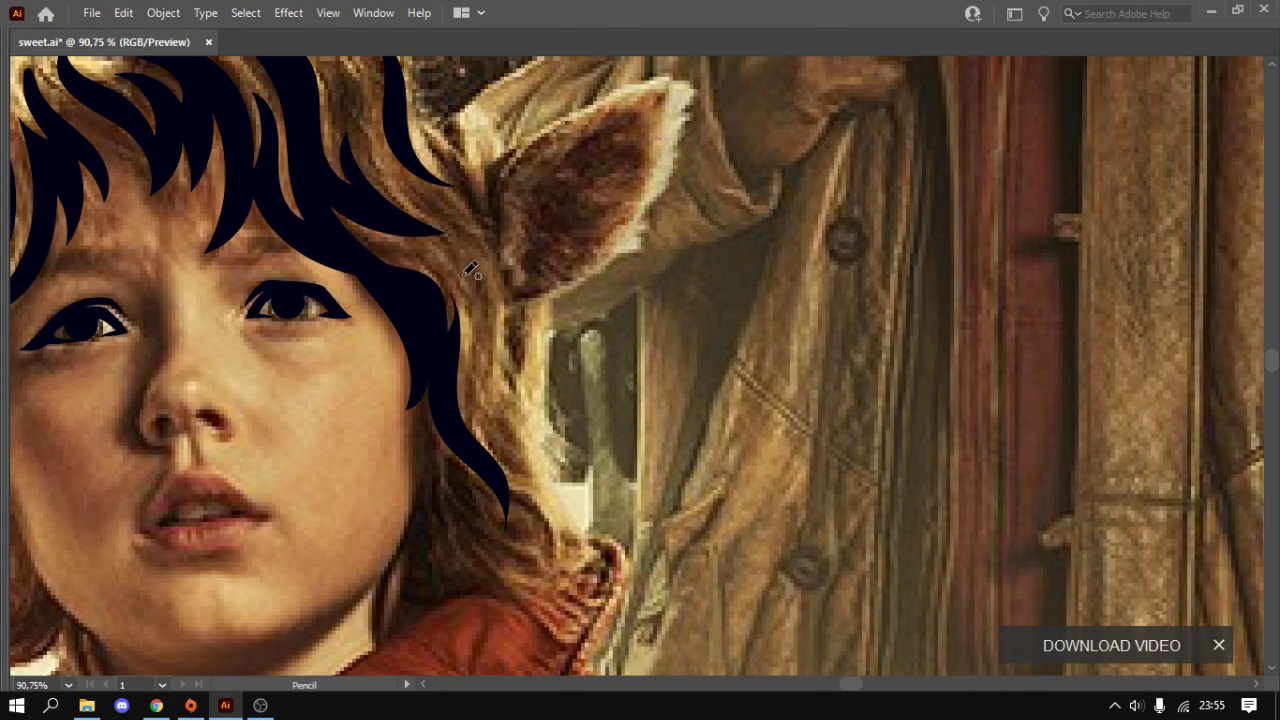
pyautogui.moveTo(468, 274); pyautogui.dragTo(521, 441)
pyautogui.moveTo(513, 386)
pyautogui.mouseDown()
pyautogui.moveTo(551, 457)
pyautogui.moveTo(552, 545)
pyautogui.mouseUp()
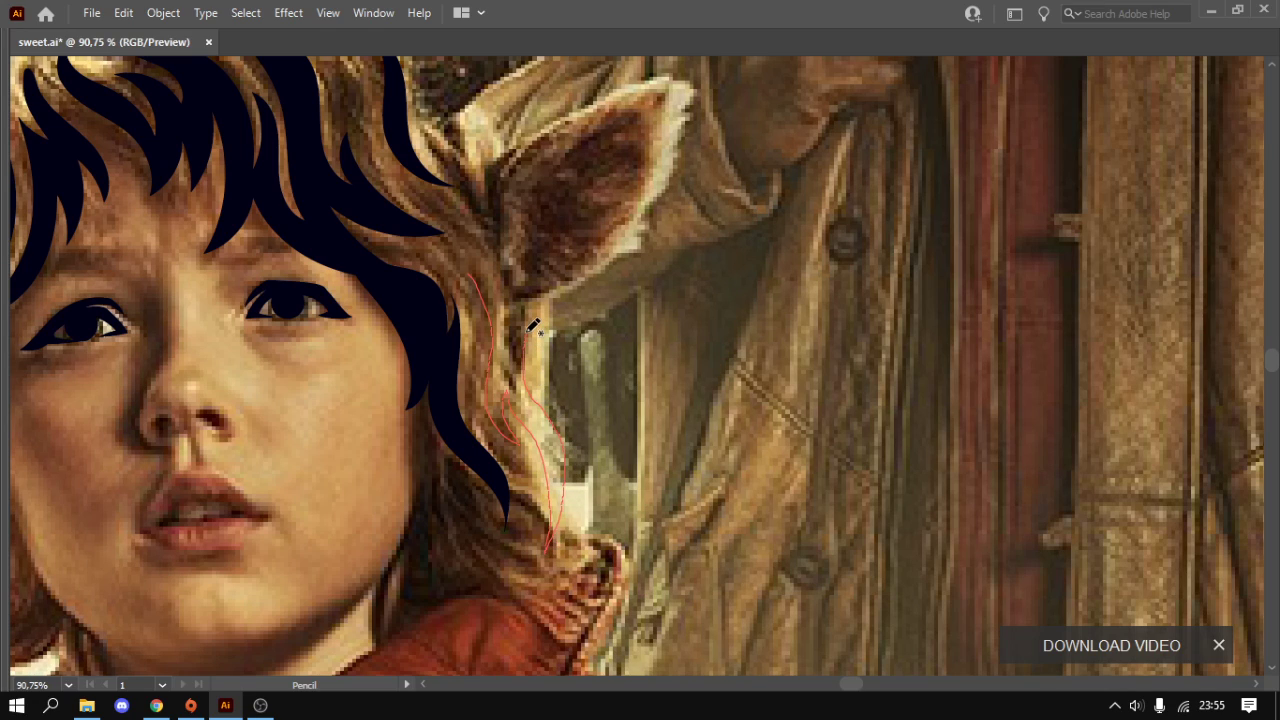
pyautogui.moveTo(518, 340)
pyautogui.mouseDown()
pyautogui.moveTo(500, 275)
pyautogui.moveTo(474, 250)
pyautogui.mouseUp()
pyautogui.press('z')
pyautogui.moveTo(600, 300)
pyautogui.mouseDown()
pyautogui.moveTo(490, 292)
pyautogui.moveTo(529, 209)
pyautogui.moveTo(506, 226)
pyautogui.mouseUp()
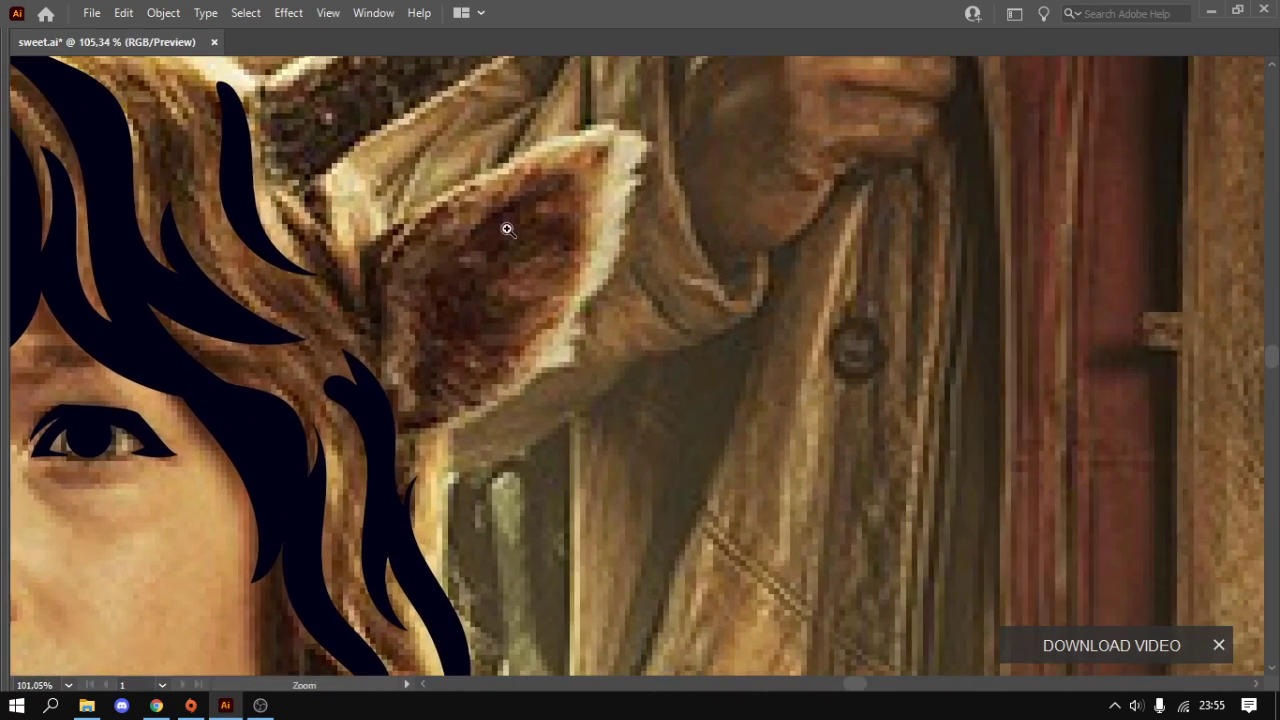
# - Draw the right ear's inner shape from tip to base, undoing two stray strokes
pyautogui.press('n')
pyautogui.moveTo(441, 277); pyautogui.dragTo(565, 195)
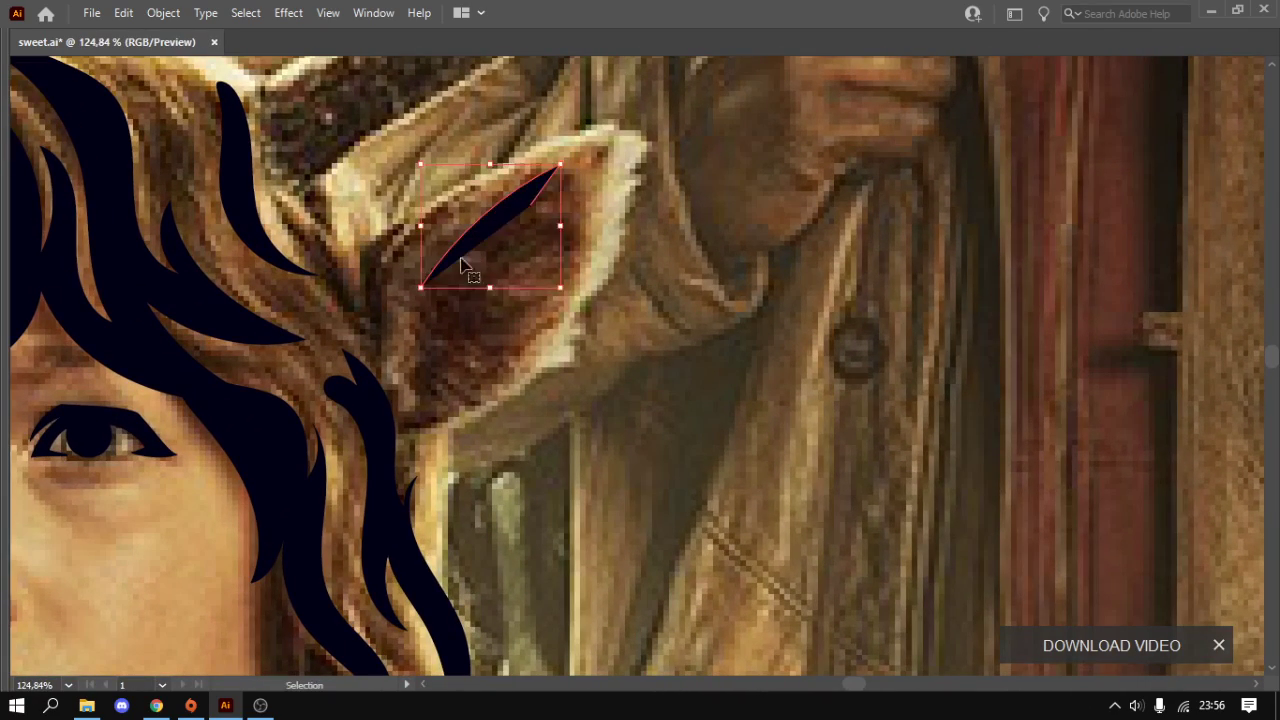
pyautogui.hotkey('ctrl', 'z')
pyautogui.moveTo(424, 297)
pyautogui.mouseDown()
pyautogui.moveTo(613, 153)
pyautogui.moveTo(592, 195)
pyautogui.moveTo(610, 133)
pyautogui.mouseUp()
pyautogui.hotkey('ctrl', 'z')
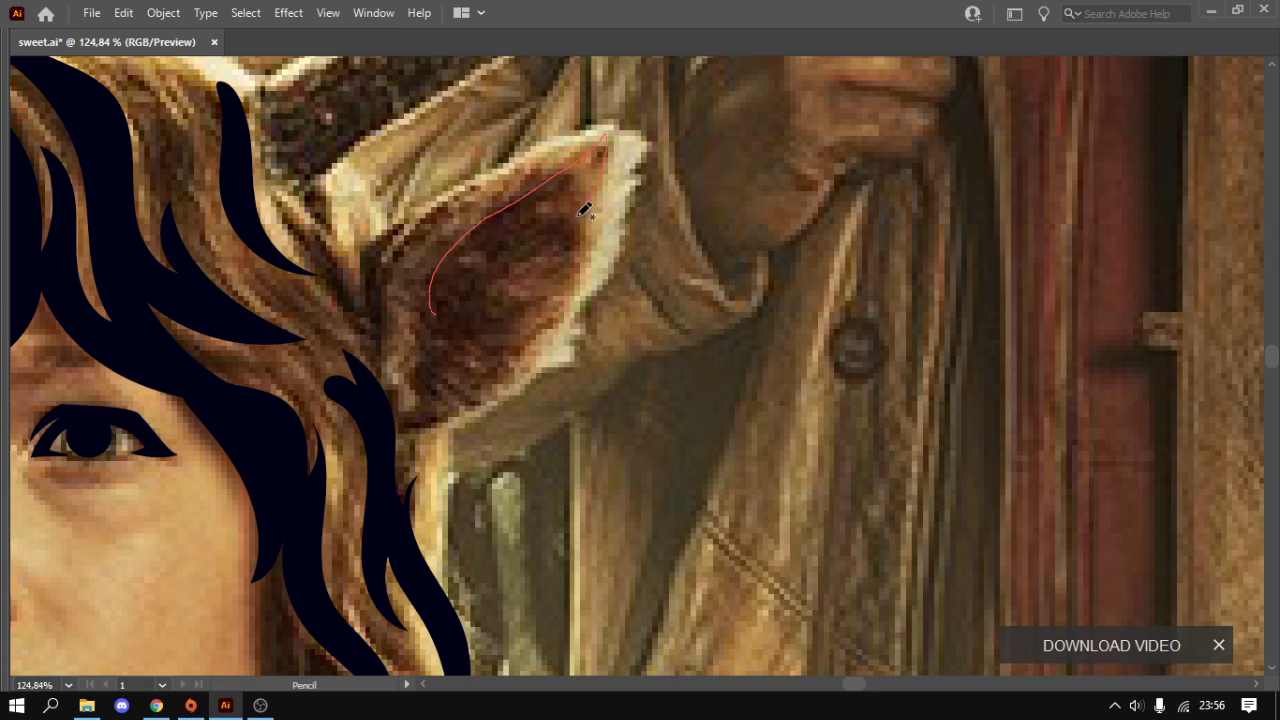
pyautogui.moveTo(584, 212); pyautogui.dragTo(598, 218)
pyautogui.moveTo(490, 389); pyautogui.dragTo(412, 384)
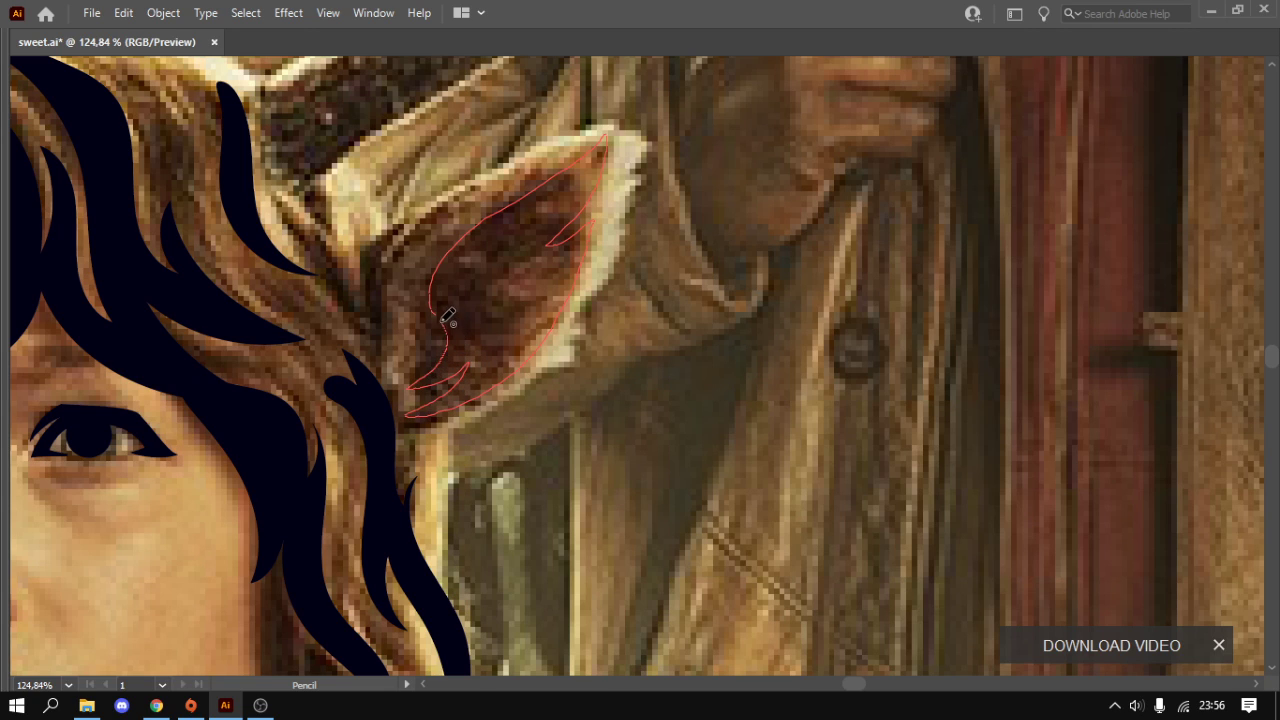
pyautogui.moveTo(447, 316); pyautogui.dragTo(436, 313)
# - Trace the right ear's outer edge from base to tip and back
pyautogui.moveTo(449, 266); pyautogui.dragTo(463, 330)
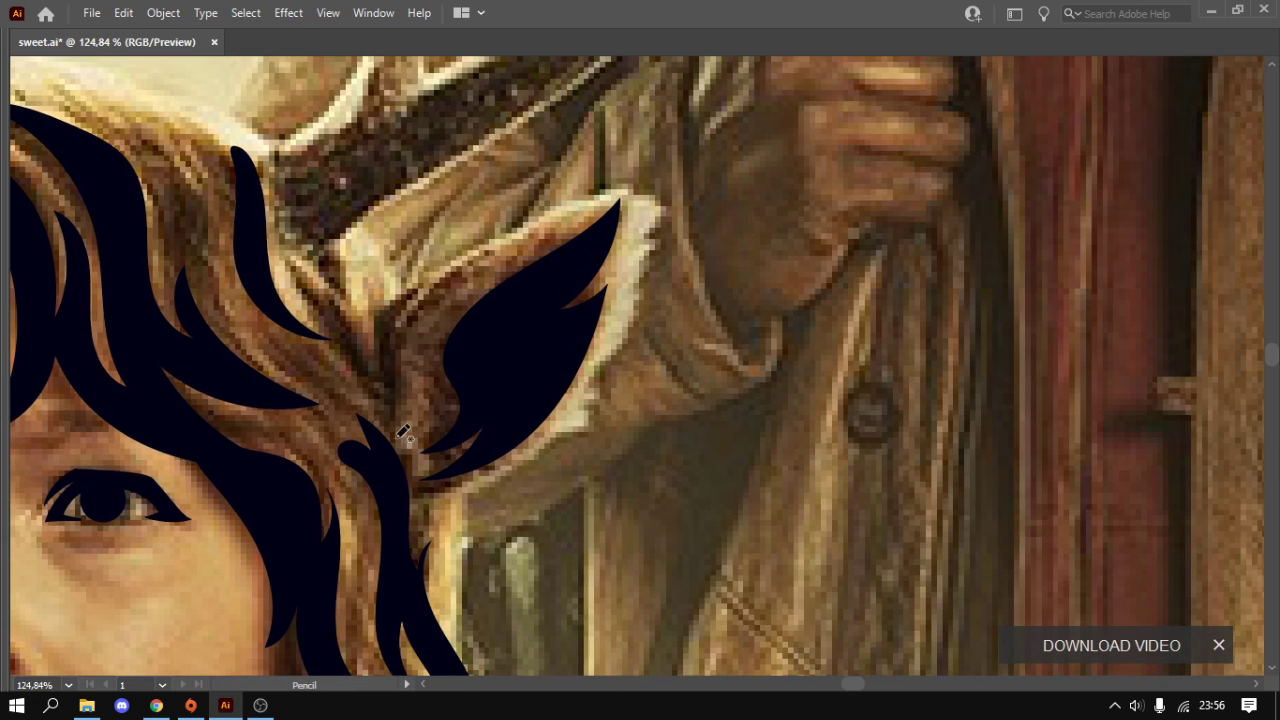
pyautogui.moveTo(392, 463); pyautogui.dragTo(514, 240)
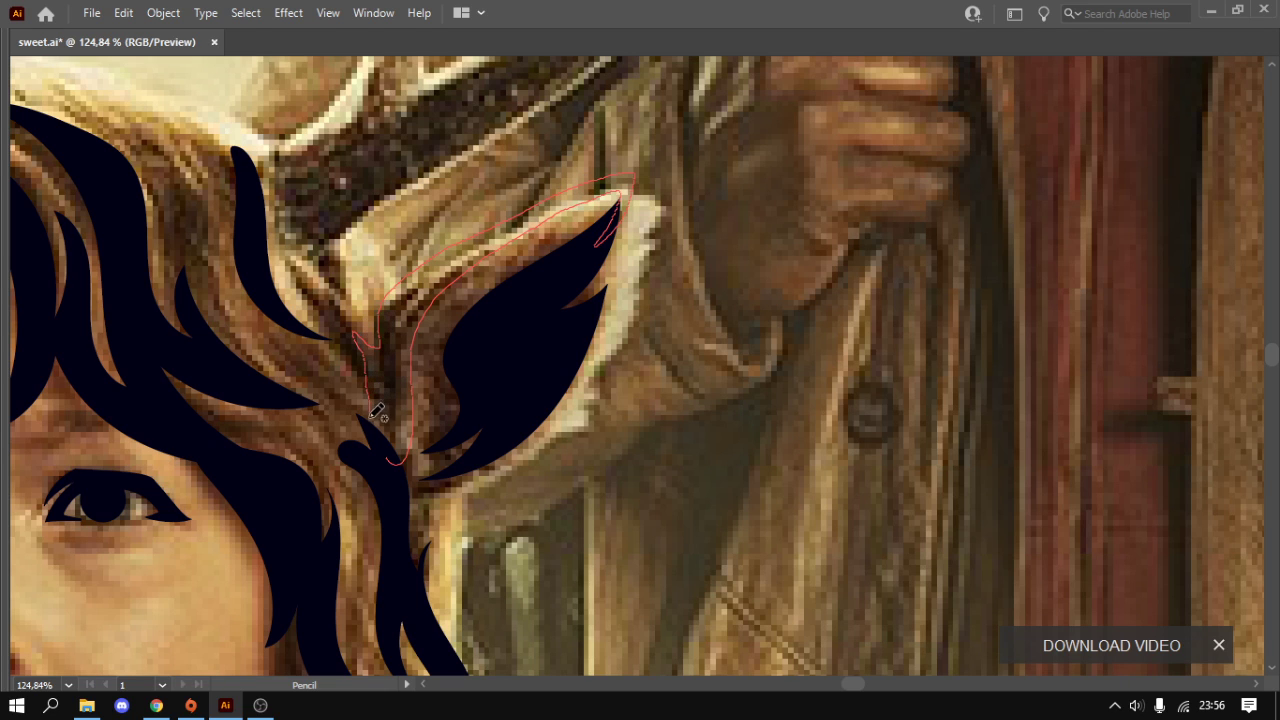
pyautogui.moveTo(377, 341); pyautogui.dragTo(390, 455)
# - Draw a closed hair tuft along the jawline down to the jacket collar
pyautogui.scroll(-1, 520, 320)
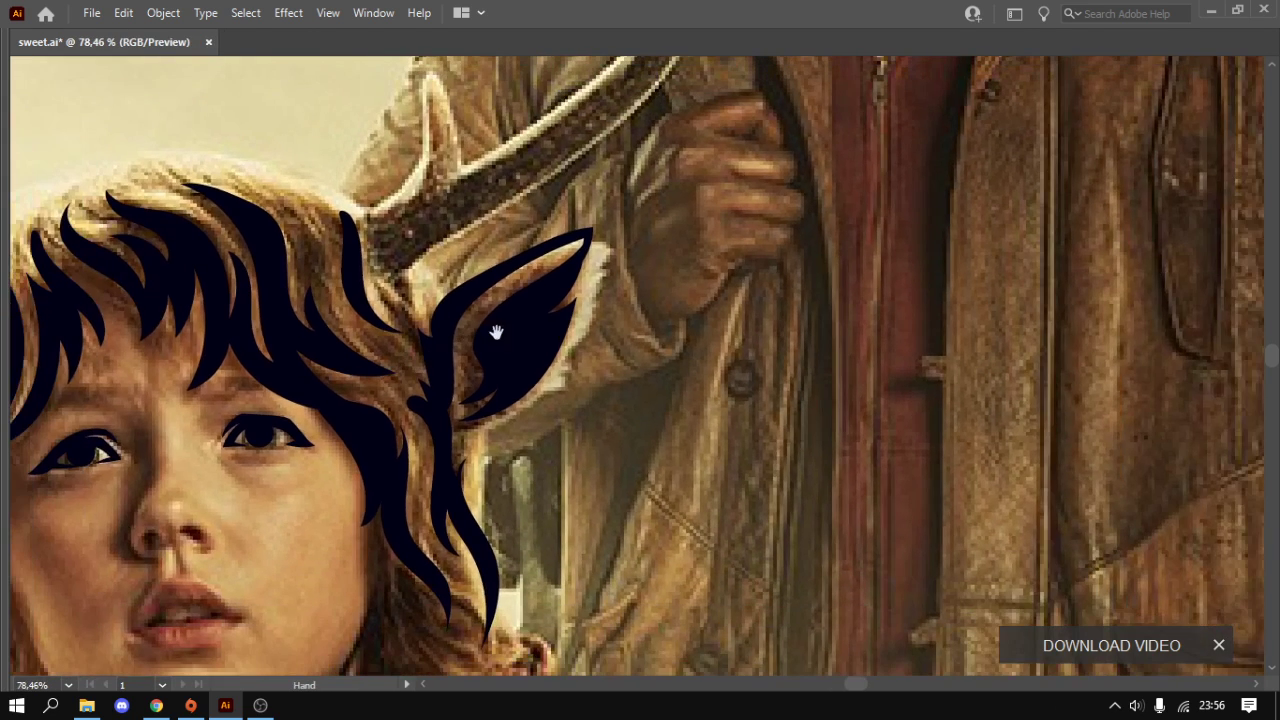
pyautogui.scroll(-1, 497, 334)
pyautogui.scroll(-1, 500, 346)
pyautogui.moveTo(532, 316)
pyautogui.mouseDown()
pyautogui.moveTo(575, 304)
pyautogui.moveTo(530, 259)
pyautogui.mouseUp()
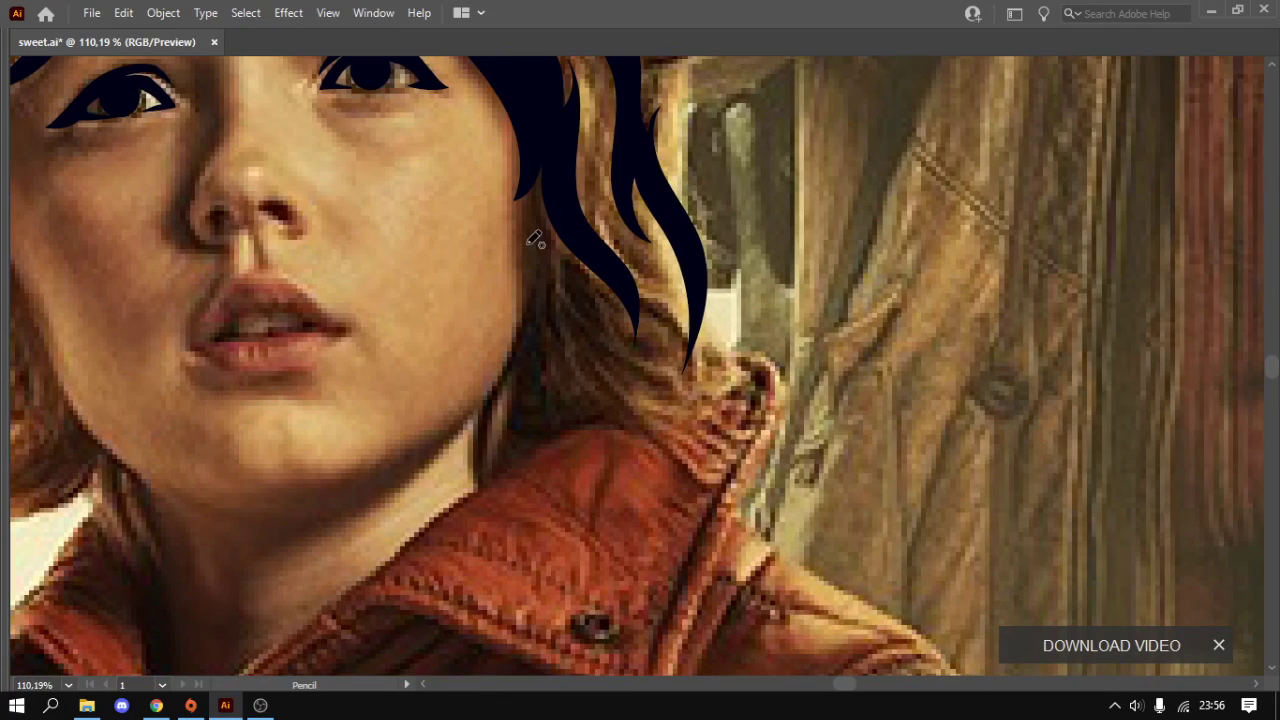
pyautogui.moveTo(524, 281); pyautogui.dragTo(448, 495)
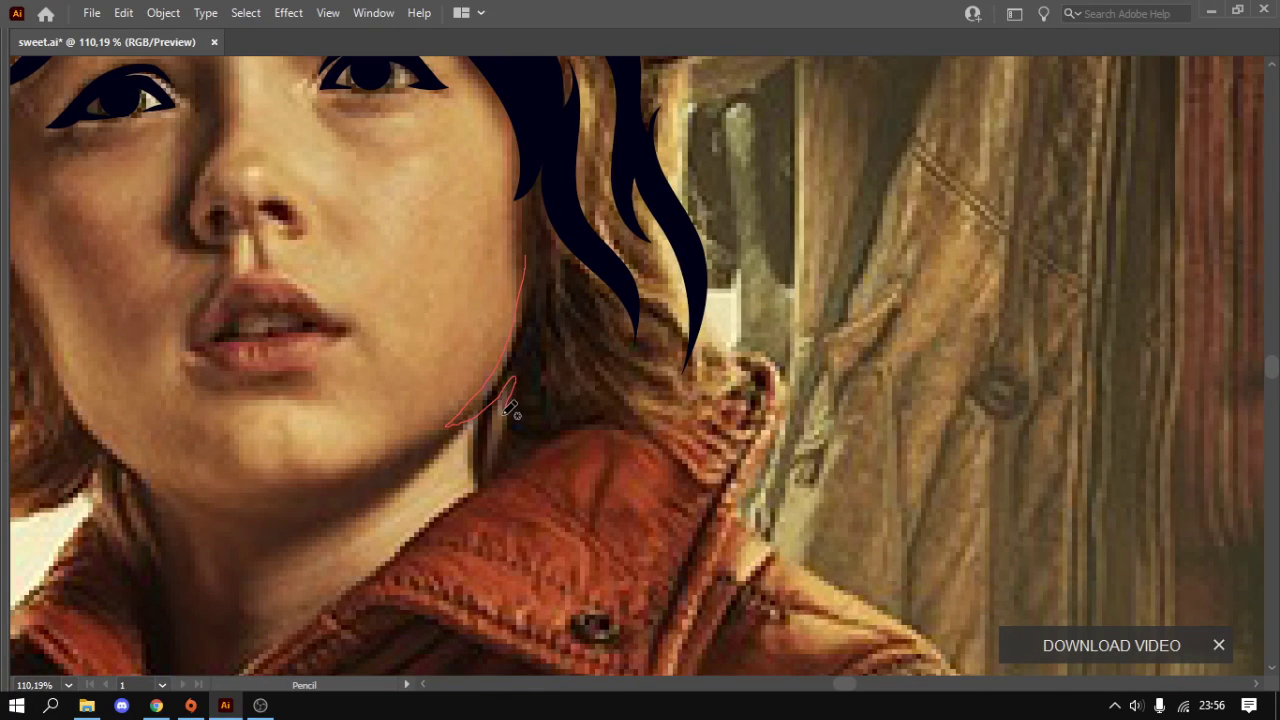
pyautogui.moveTo(482, 486)
pyautogui.mouseDown()
pyautogui.moveTo(613, 425)
pyautogui.moveTo(551, 230)
pyautogui.moveTo(543, 150)
pyautogui.moveTo(535, 250)
pyautogui.mouseUp()
pyautogui.press('z')
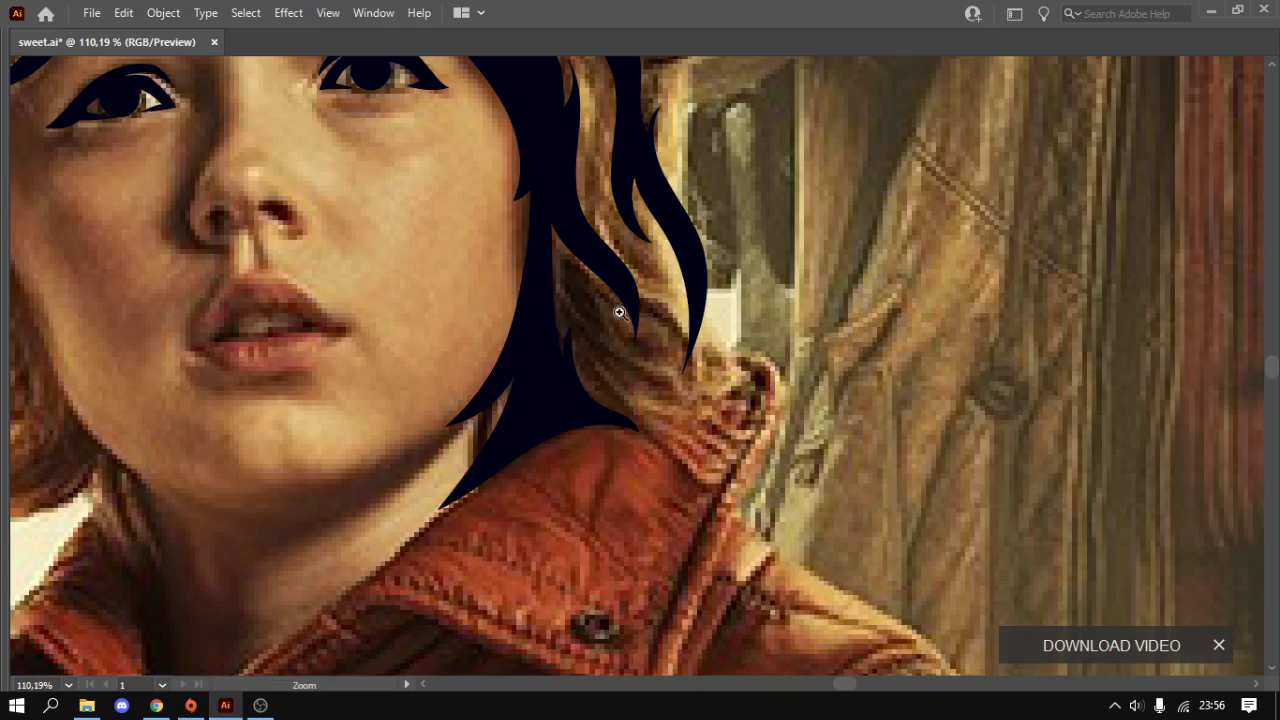
pyautogui.moveTo(620, 305); pyautogui.dragTo(591, 289)
pyautogui.moveTo(632, 361)
pyautogui.mouseDown()
pyautogui.moveTo(486, 466)
pyautogui.moveTo(449, 323)
pyautogui.moveTo(551, 297)
pyautogui.moveTo(423, 371)
pyautogui.moveTo(503, 337)
pyautogui.moveTo(526, 251)
pyautogui.mouseUp()
# - Add two hair strands beside and below the left jaw
pyautogui.press('n')
pyautogui.moveTo(493, 362)
pyautogui.mouseDown()
pyautogui.moveTo(537, 305)
pyautogui.moveTo(463, 437)
pyautogui.mouseUp()
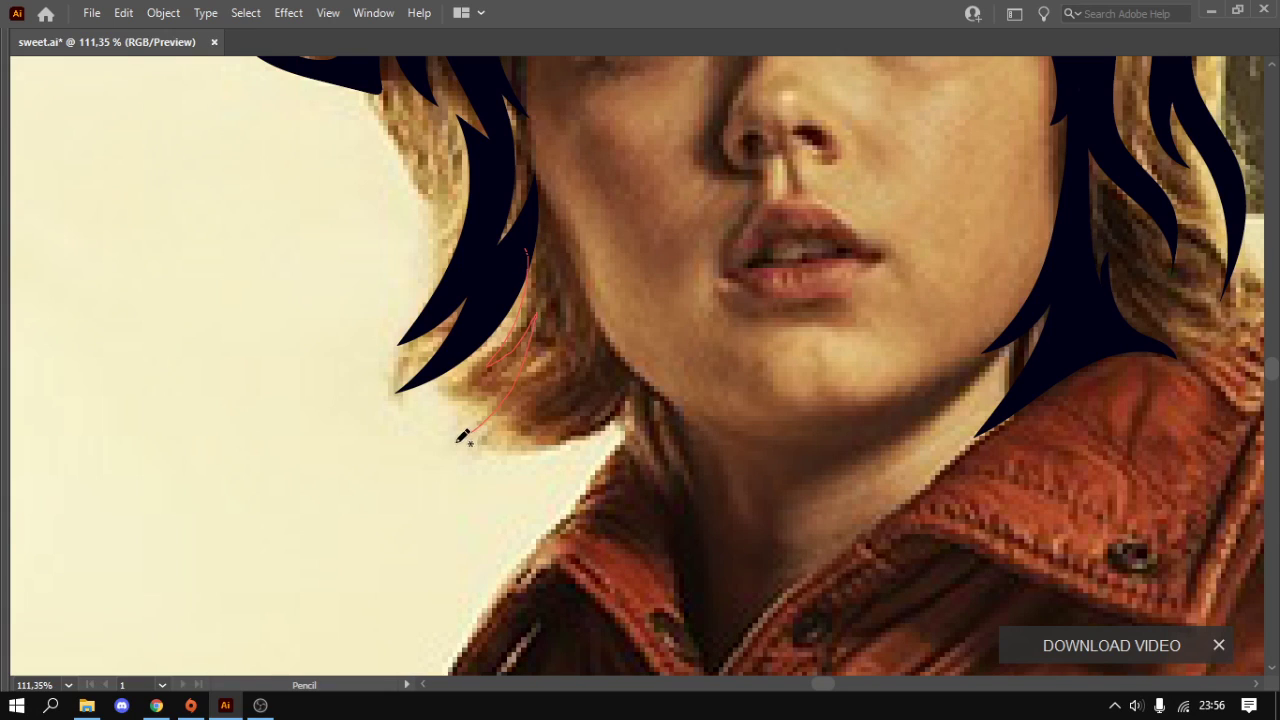
pyautogui.moveTo(555, 350); pyautogui.dragTo(620, 402)
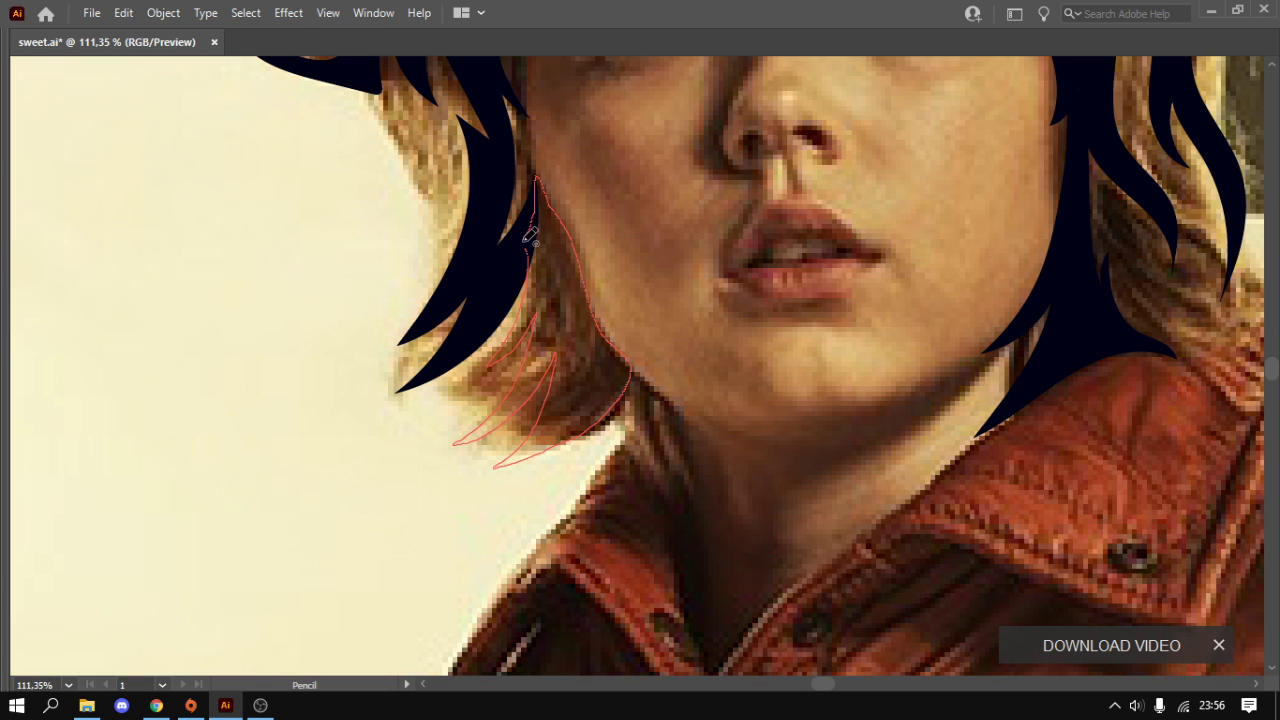
pyautogui.moveTo(530, 237); pyautogui.dragTo(536, 180)
pyautogui.keyDown('ctrl'); pyautogui.click(623, 237); pyautogui.keyUp('ctrl')
# - Pan and zoom the view to frame the head and antlers
pyautogui.scroll(-4, 474, 314)
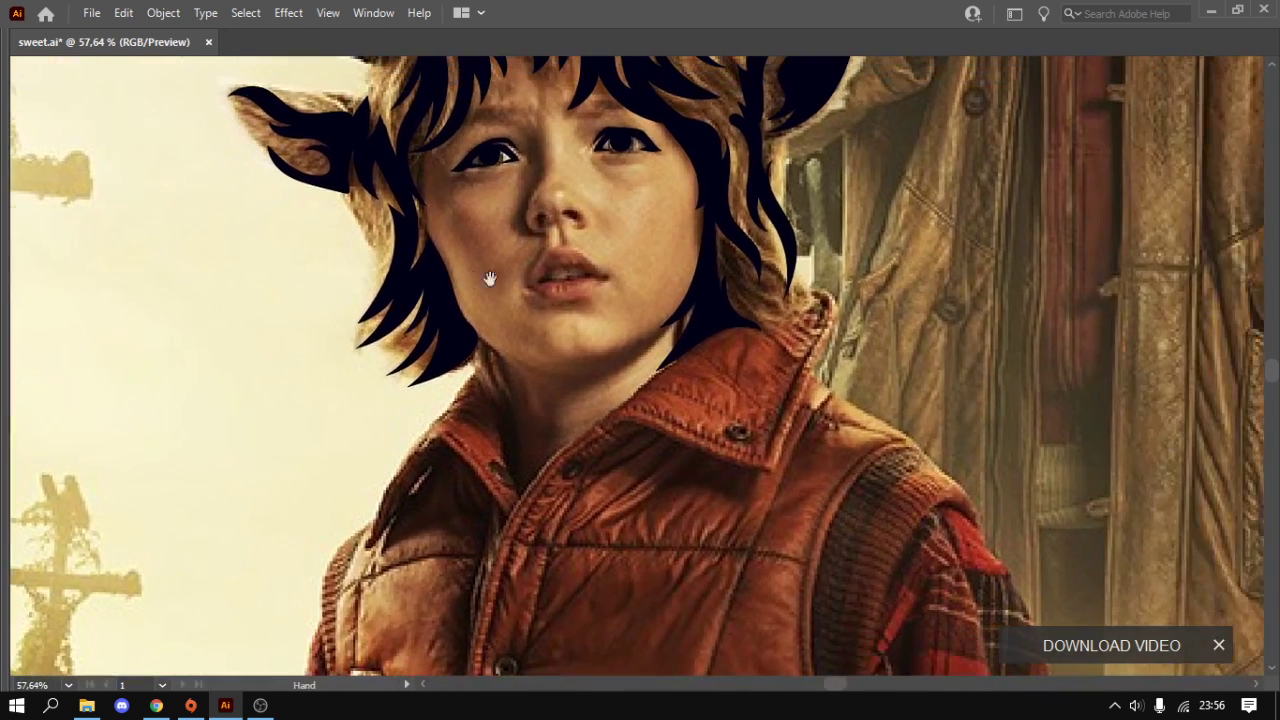
pyautogui.scroll(-3, 490, 278)
pyautogui.scroll(1, 540, 285)
pyautogui.scroll(2, 594, 289)
pyautogui.scroll(-2, 525, 283)
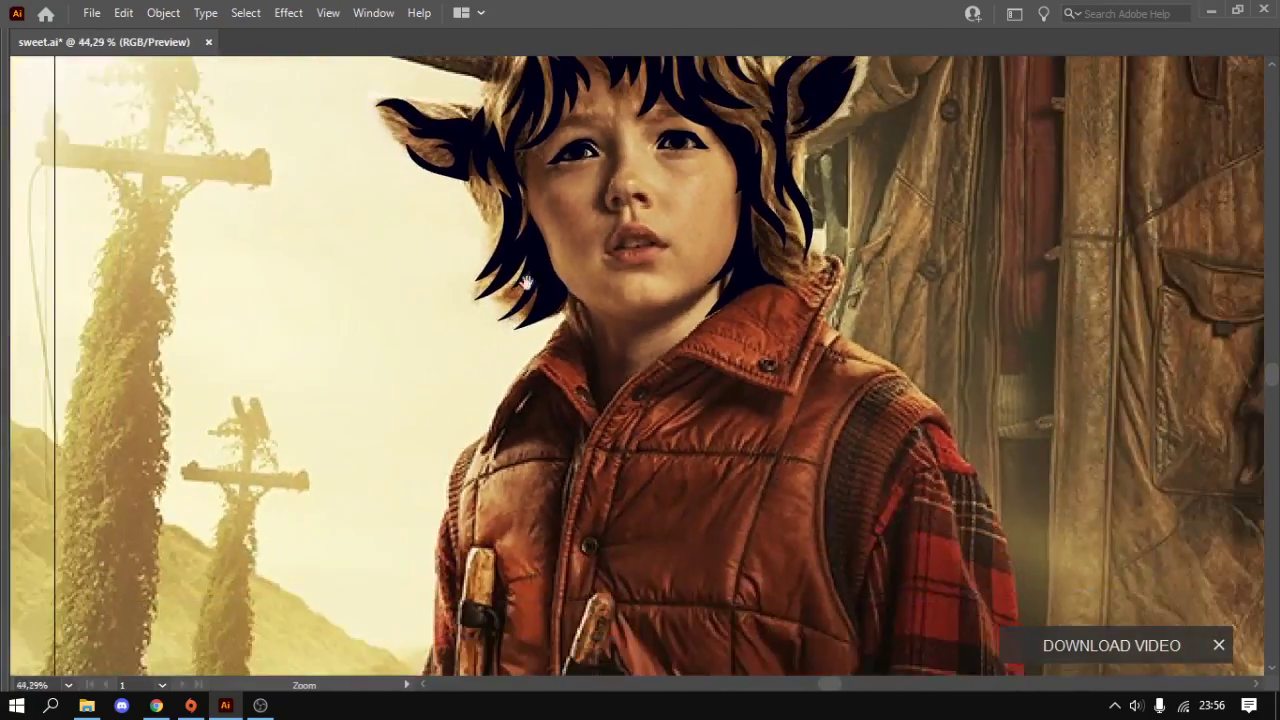
pyautogui.moveTo(526, 283); pyautogui.dragTo(485, 363)
pyautogui.scroll(2, 416, 247)
pyautogui.scroll(3, 416, 247)
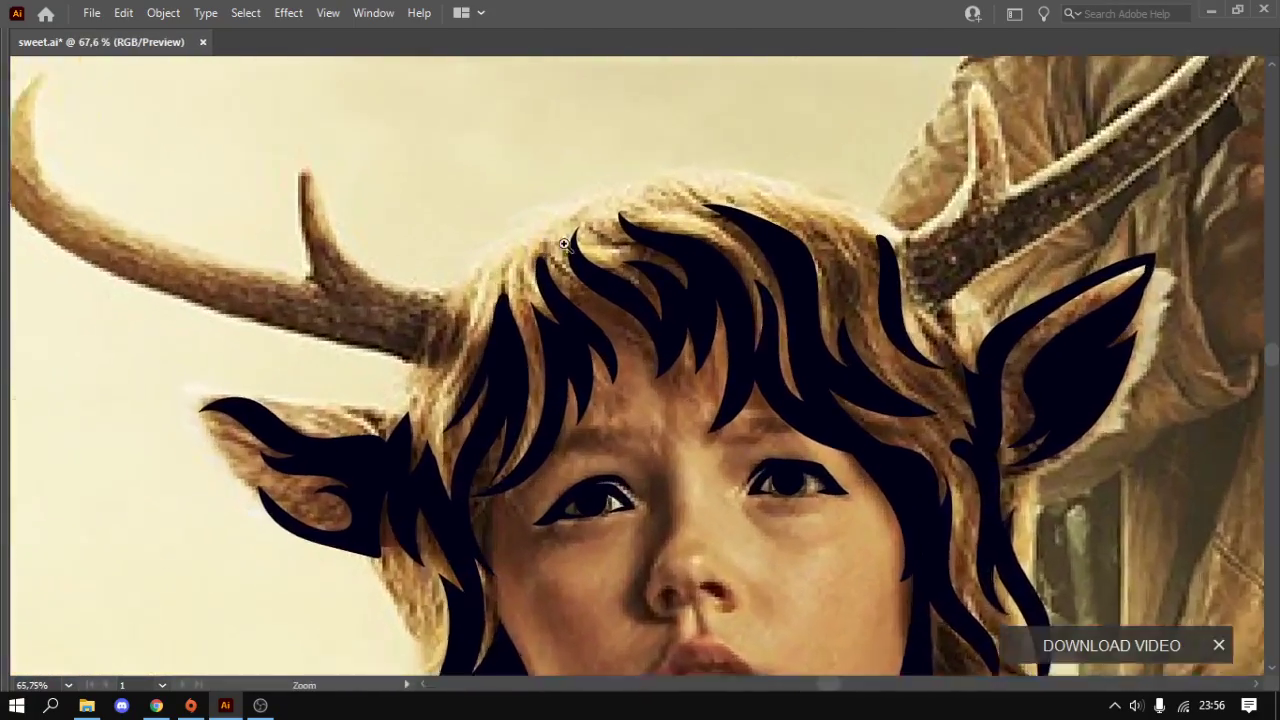
pyautogui.scroll(1, 416, 247)
pyautogui.moveTo(384, 303); pyautogui.dragTo(548, 281)
pyautogui.scroll(-4, 548, 281)
pyautogui.scroll(1, 447, 331)
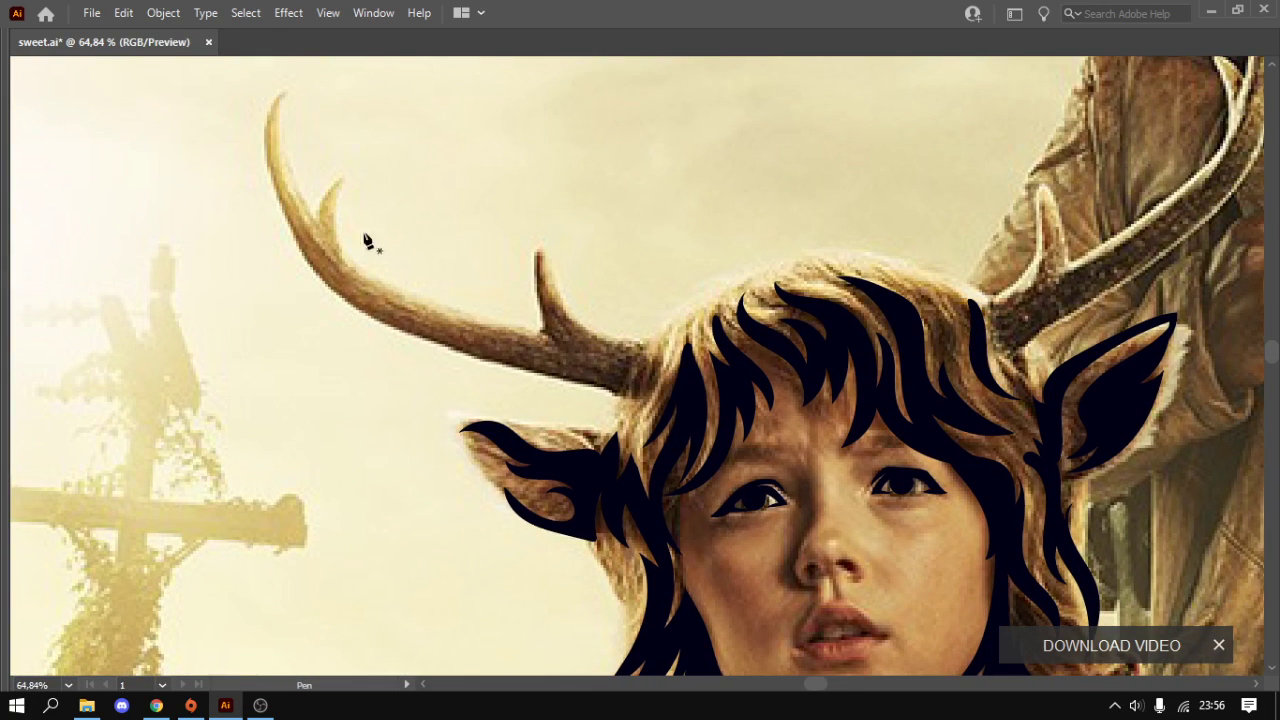
# - Pen-trace a closed outline of the left antler from its tip down to the base
pyautogui.click(280, 87)
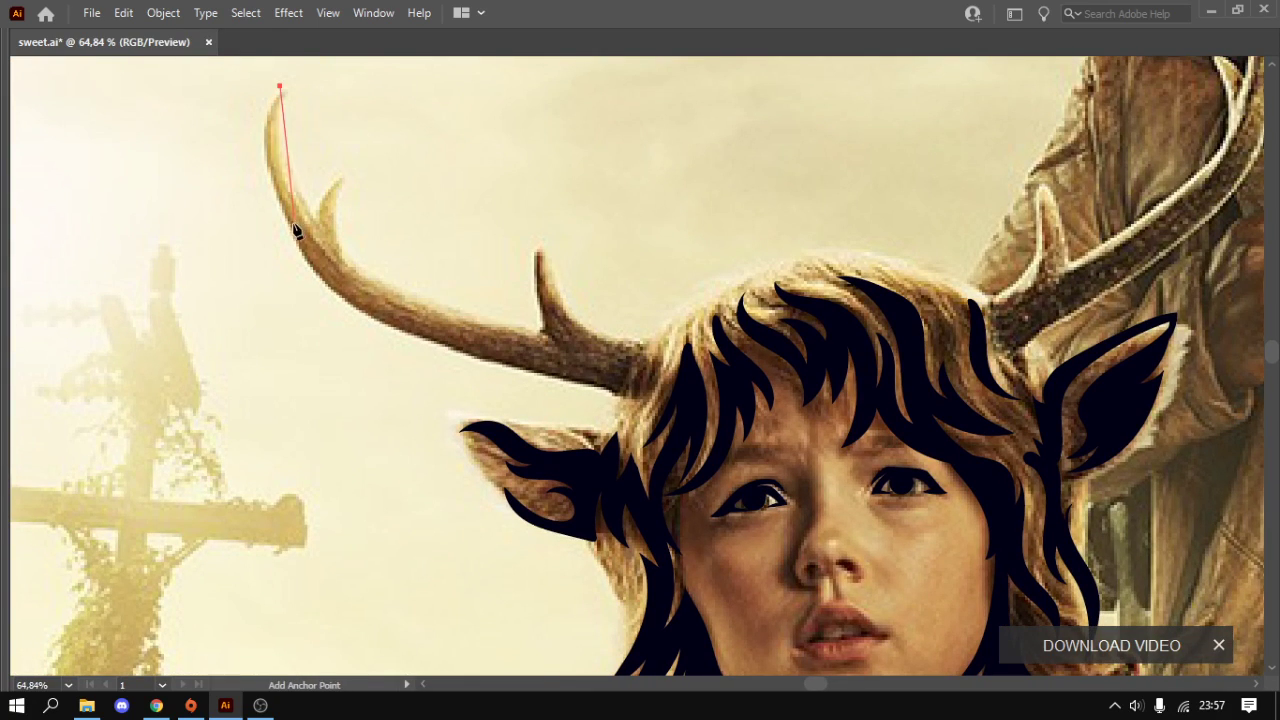
pyautogui.moveTo(276, 208); pyautogui.dragTo(310, 296)
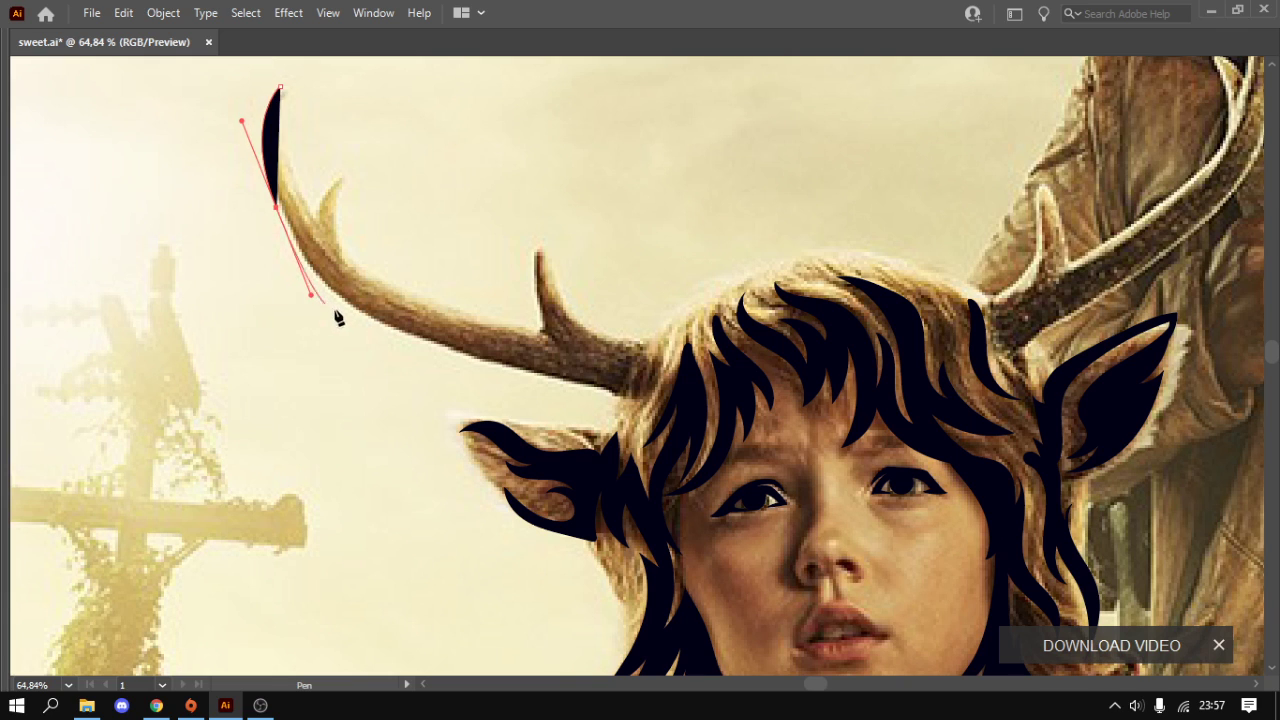
pyautogui.moveTo(447, 343); pyautogui.dragTo(342, 303)
pyautogui.click(415, 324)
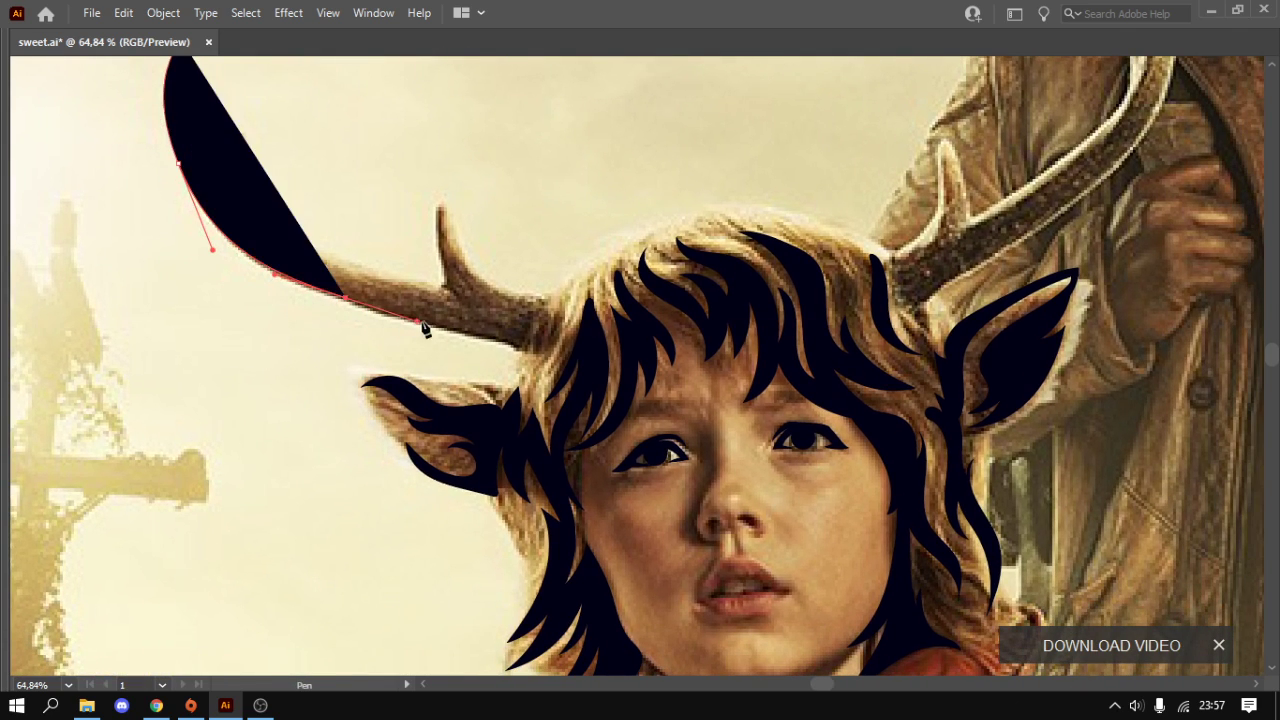
pyautogui.moveTo(484, 338)
pyautogui.mouseDown()
pyautogui.moveTo(577, 333)
pyautogui.moveTo(590, 366)
pyautogui.mouseUp()
pyautogui.click(562, 359)
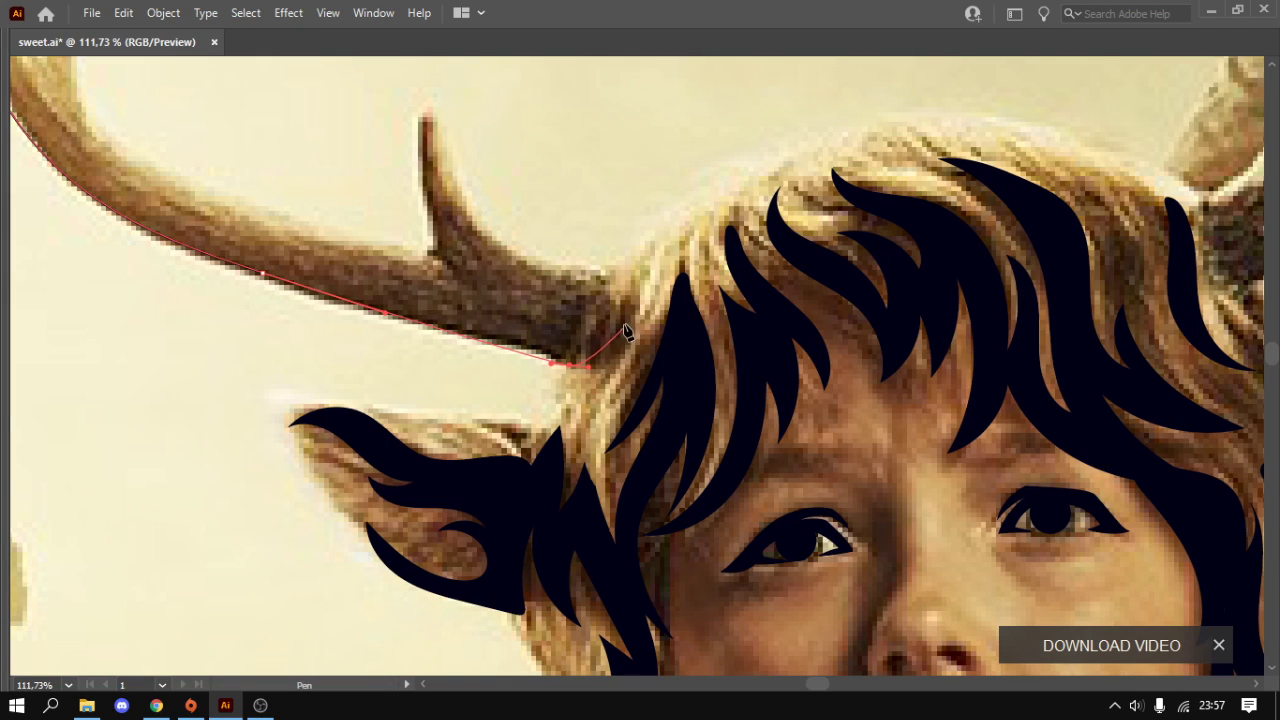
pyautogui.click(645, 232)
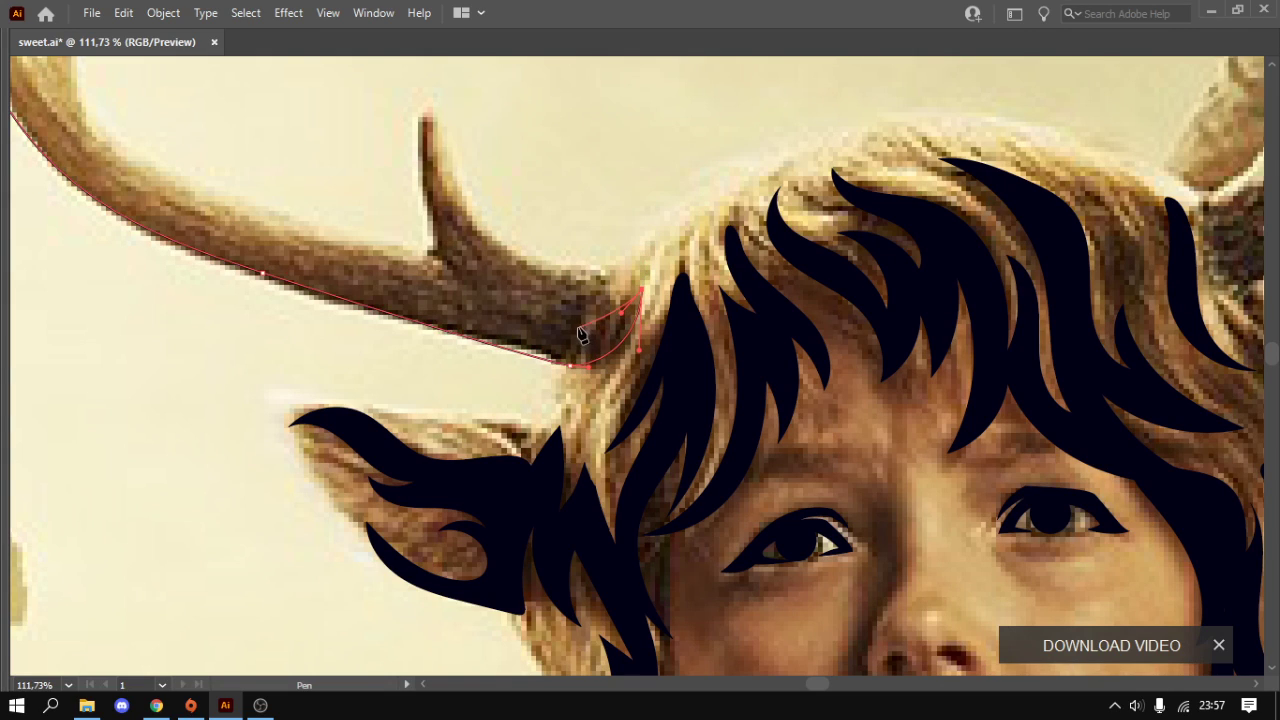
pyautogui.moveTo(571, 327)
pyautogui.mouseDown()
pyautogui.moveTo(620, 313)
pyautogui.moveTo(670, 342)
pyautogui.mouseUp()
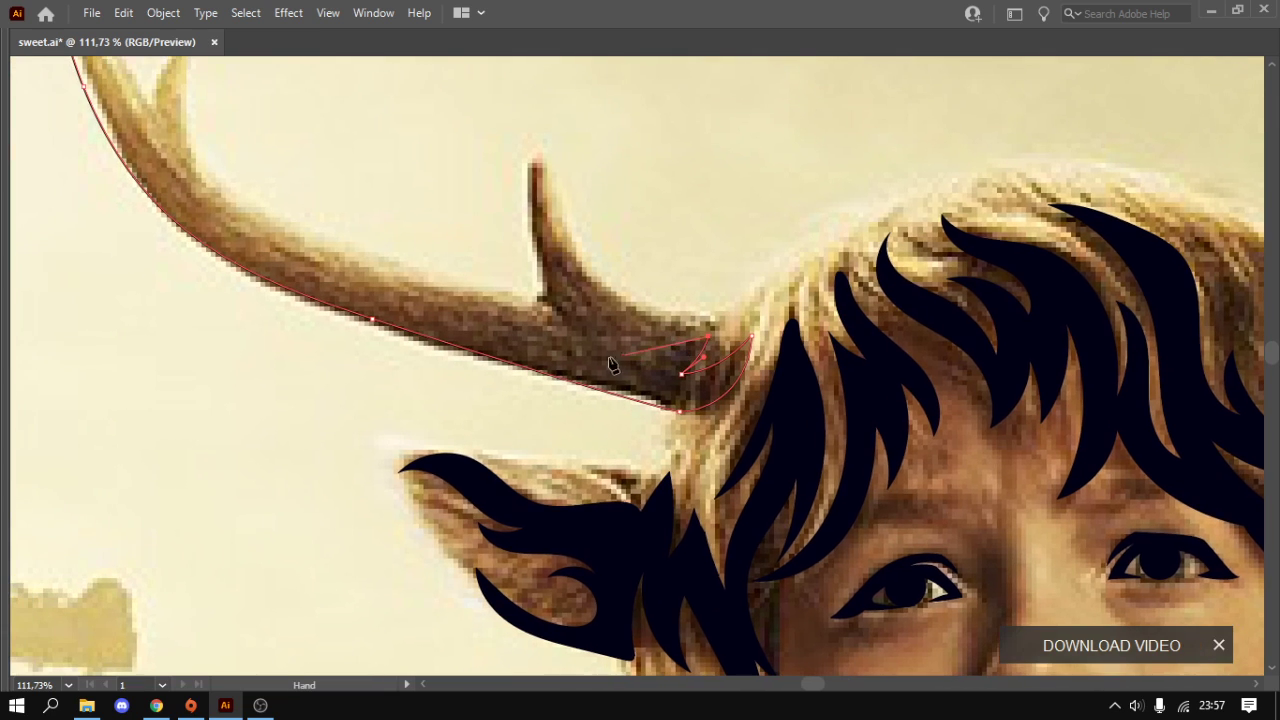
pyautogui.moveTo(575, 351); pyautogui.dragTo(484, 344)
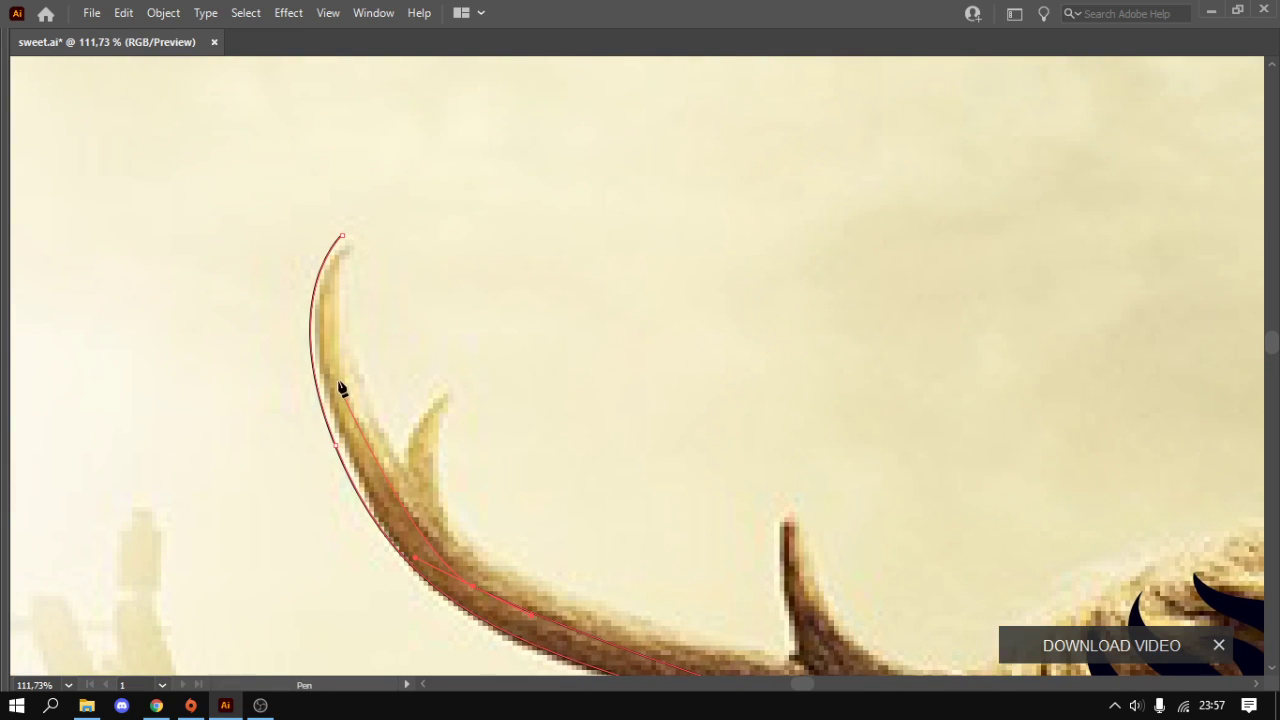
pyautogui.click(340, 383)
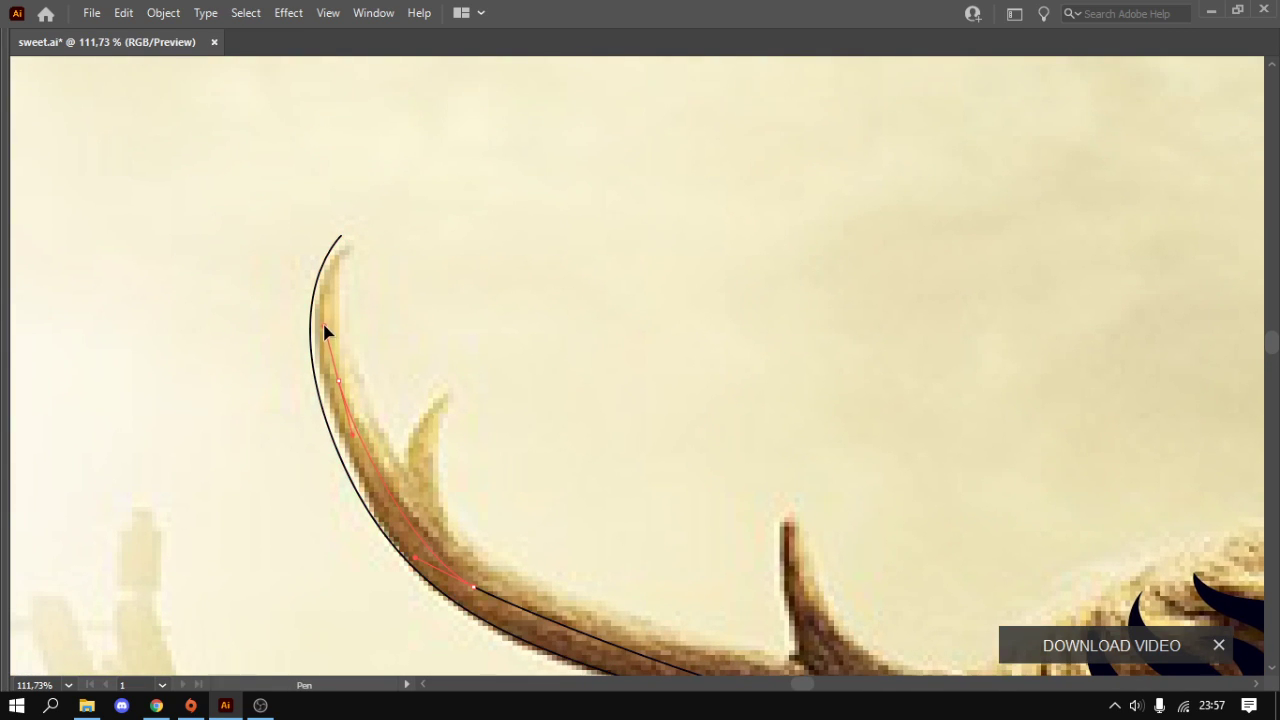
pyautogui.moveTo(341, 236); pyautogui.dragTo(349, 220)
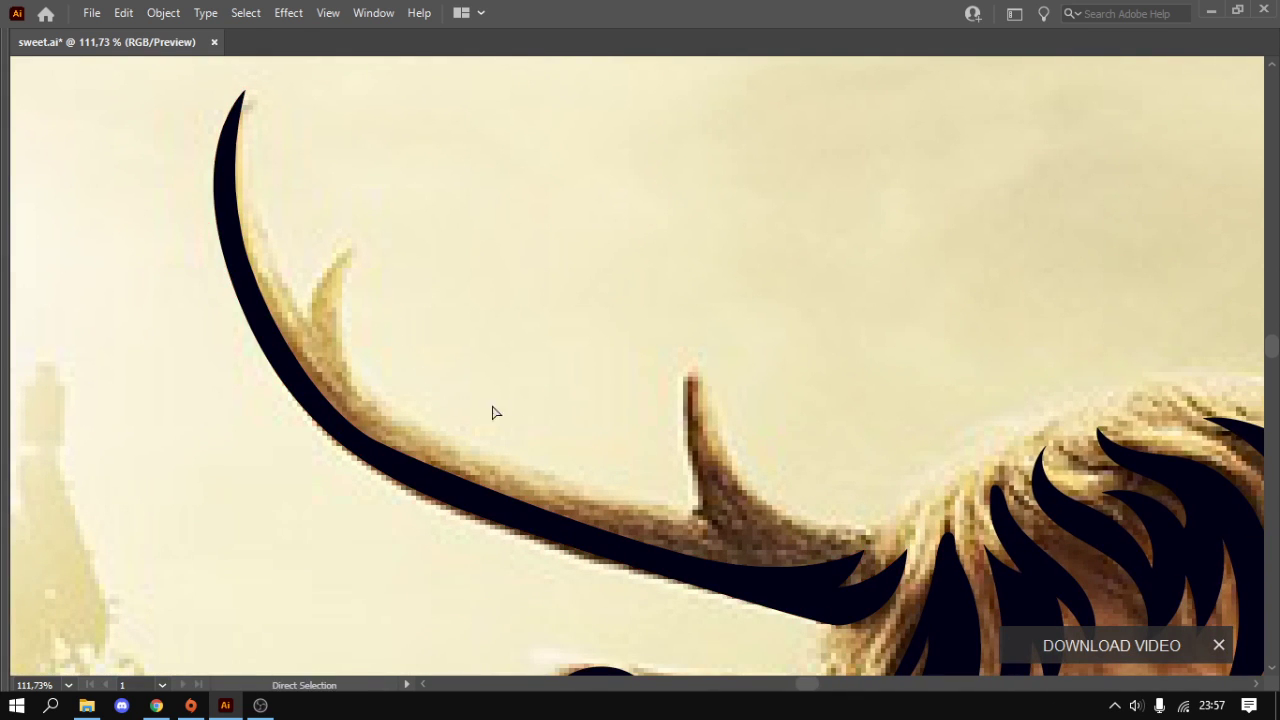
# - Trace the left antler's upward inner tine as a closed shape and adjust its pointed end
pyautogui.scroll(5, 543, 343)
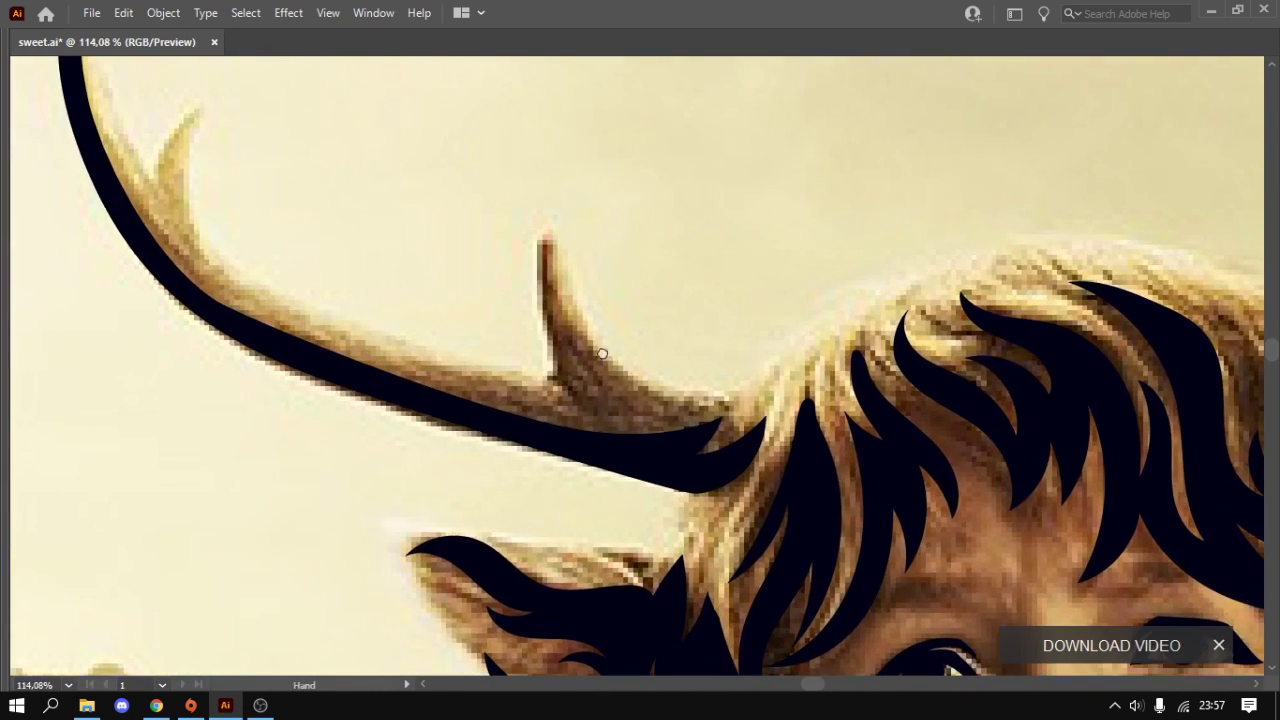
pyautogui.scroll(2, 529, 380)
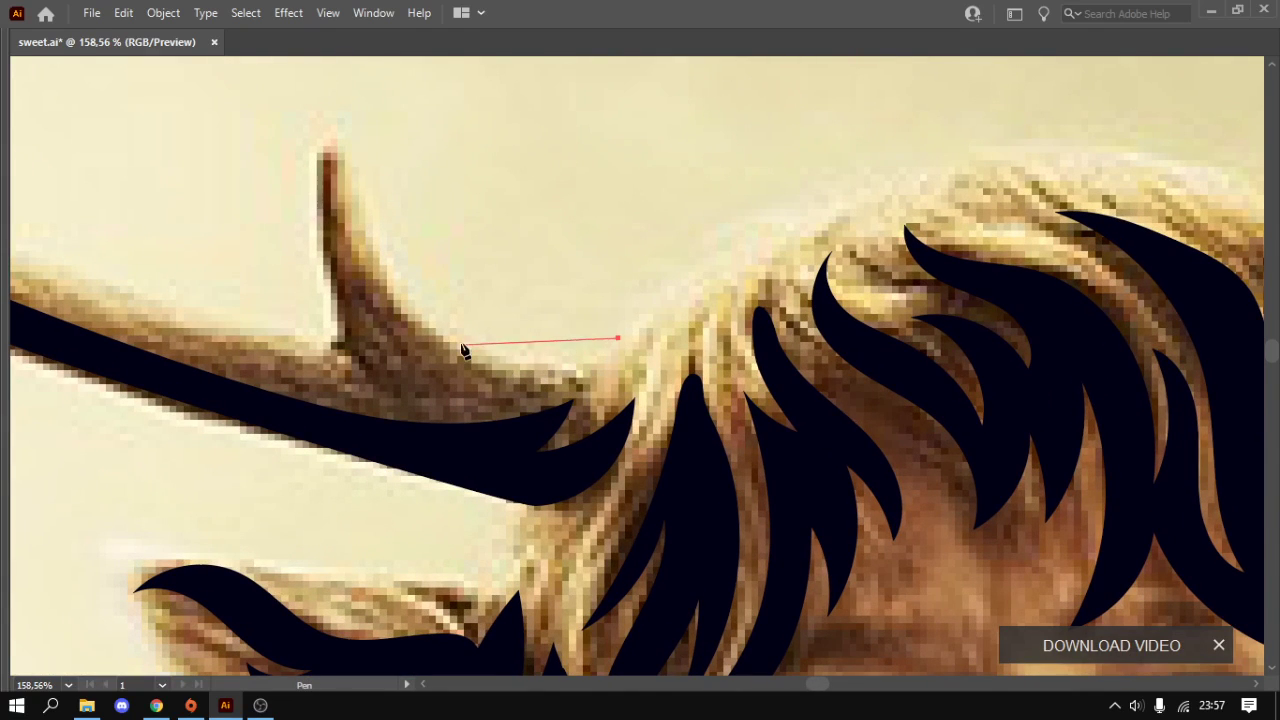
pyautogui.moveTo(450, 338); pyautogui.dragTo(390, 312)
pyautogui.click(334, 131)
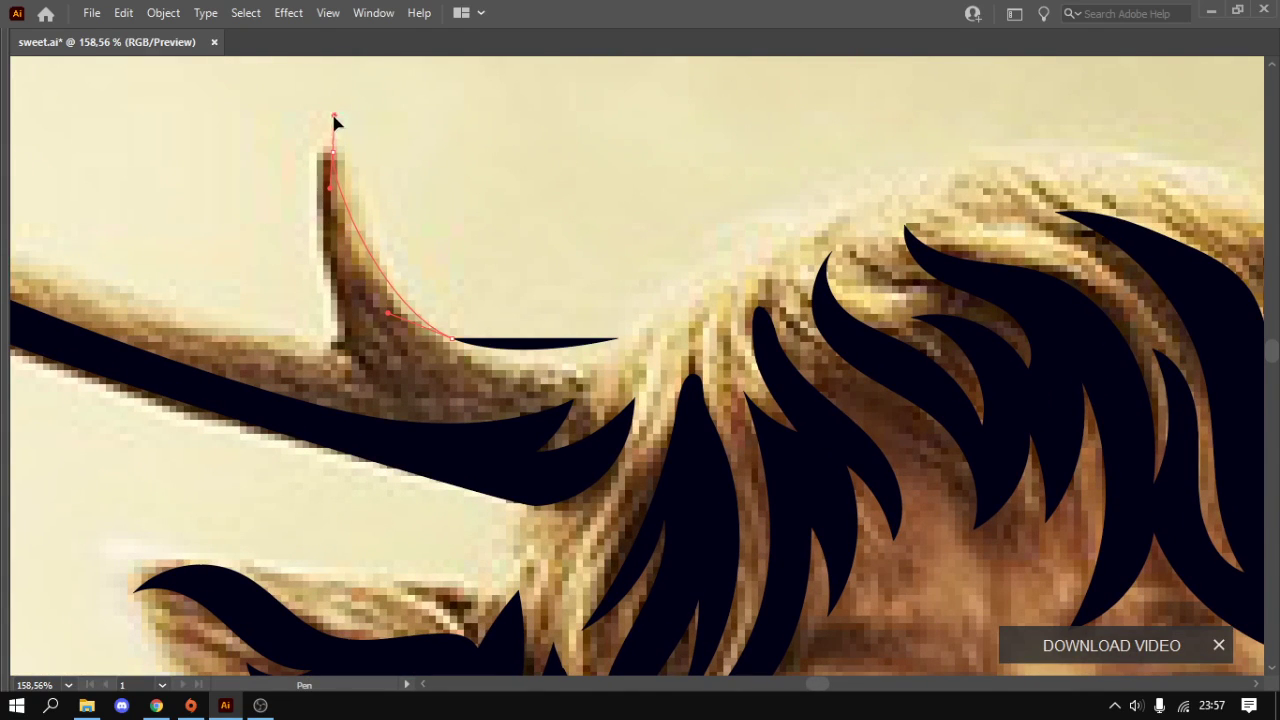
pyautogui.moveTo(333, 152); pyautogui.dragTo(332, 322)
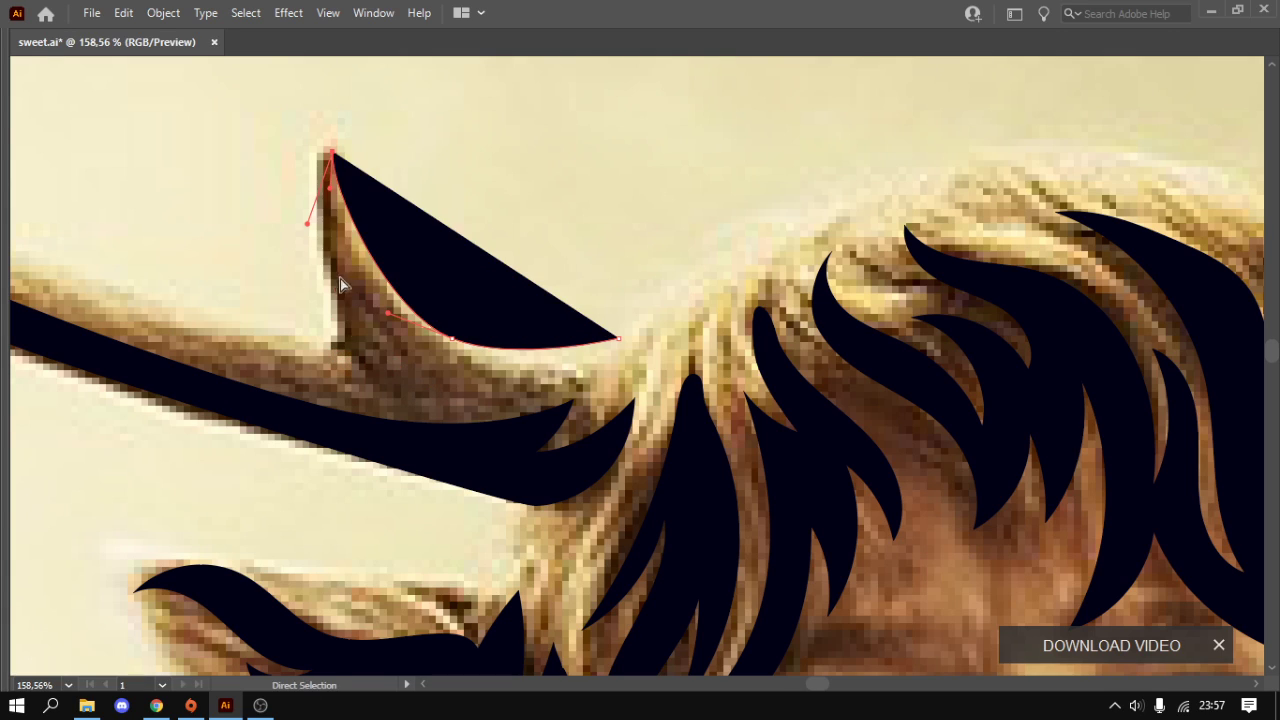
pyautogui.moveTo(430, 390); pyautogui.dragTo(397, 385)
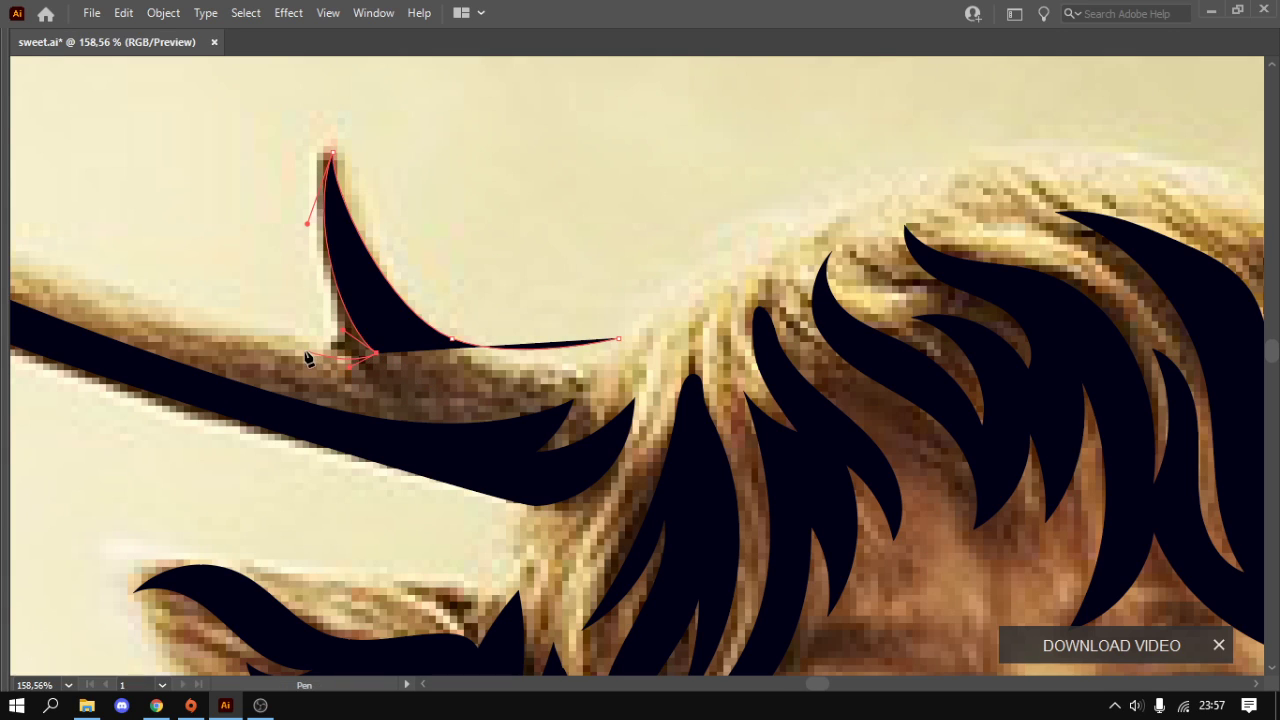
pyautogui.moveTo(278, 347)
pyautogui.mouseDown()
pyautogui.moveTo(517, 400)
pyautogui.moveTo(586, 380)
pyautogui.mouseUp()
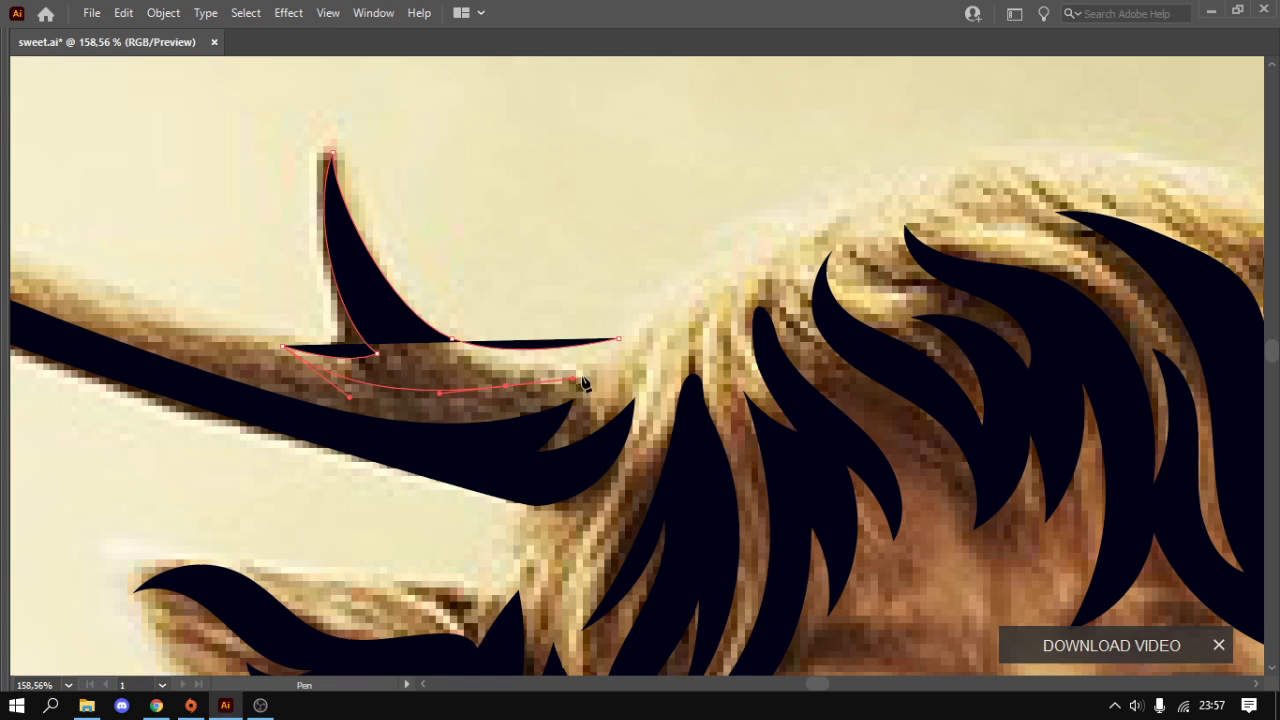
pyautogui.click(605, 362)
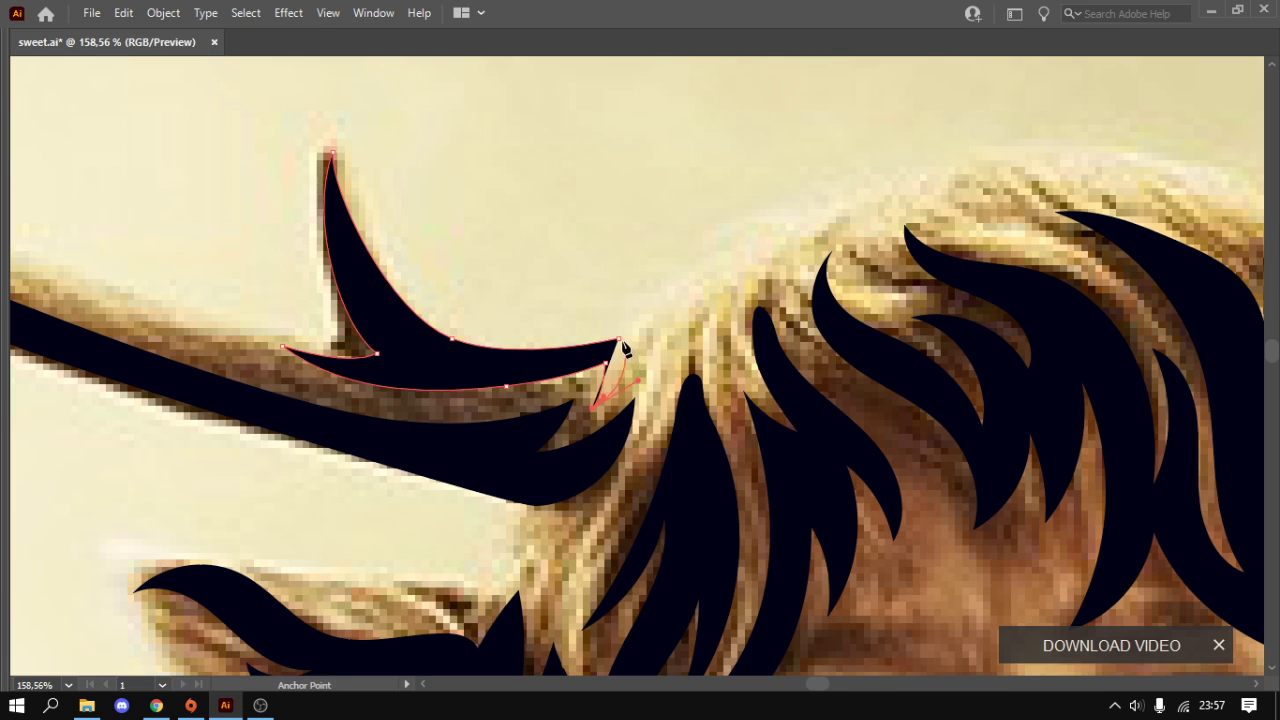
pyautogui.click(605, 362)
pyautogui.moveTo(722, 350); pyautogui.dragTo(531, 385)
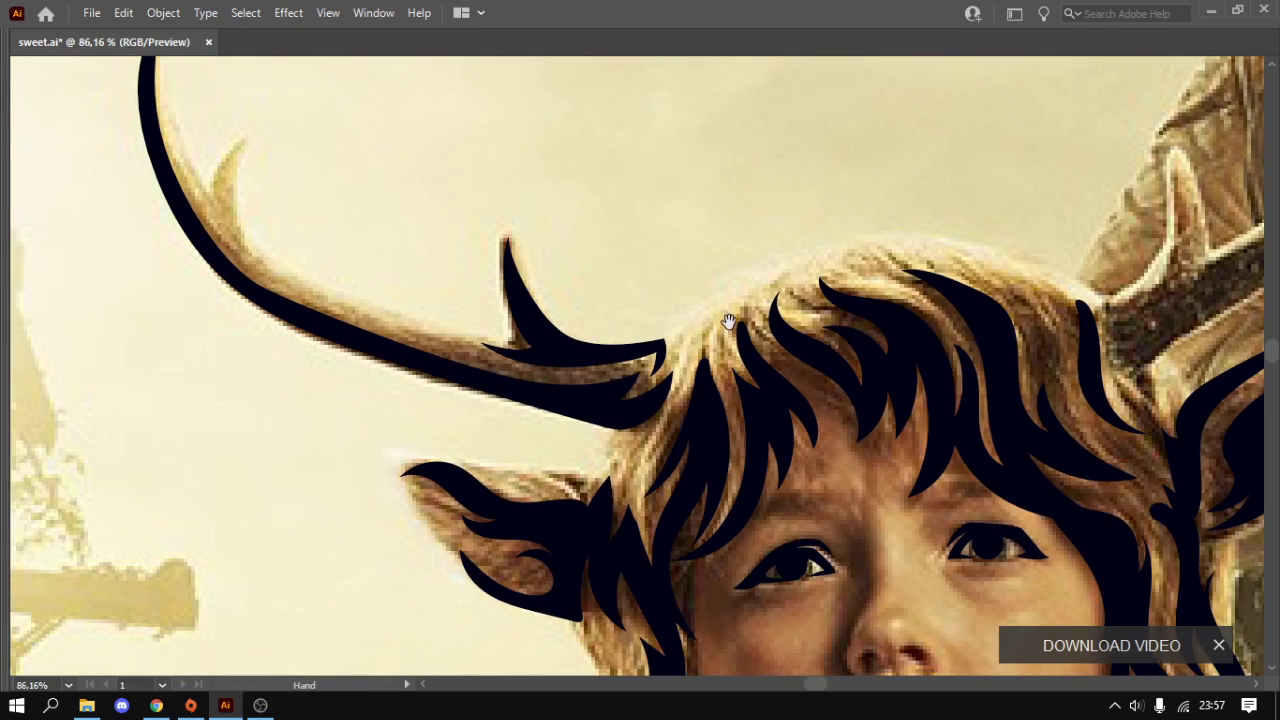
pyautogui.scroll(-3, 531, 385)
pyautogui.scroll(2, 395, 258)
pyautogui.scroll(3, 395, 258)
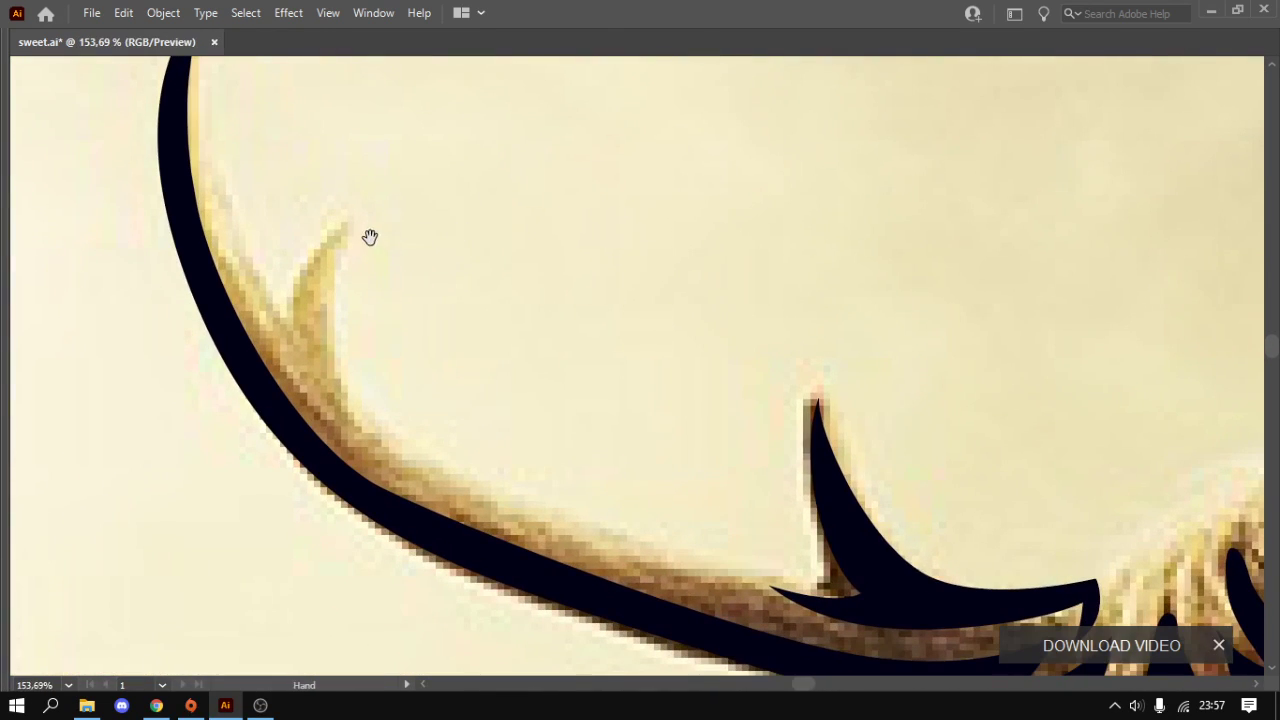
pyautogui.scroll(-1, 409, 349)
pyautogui.scroll(-1, 594, 383)
pyautogui.scroll(-2, 481, 381)
pyautogui.scroll(-2, 481, 381)
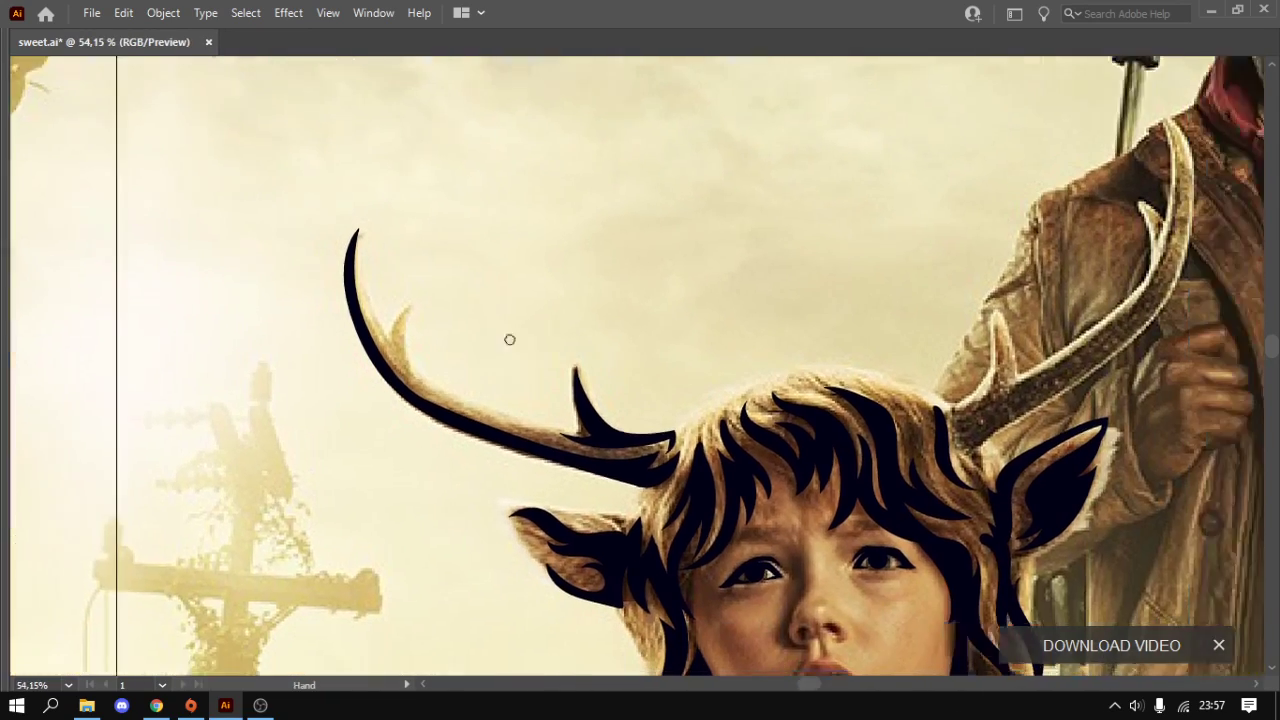
pyautogui.scroll(2, 509, 340)
# - Pen-trace the right antler's long curving beam up to its tip and close the path
pyautogui.scroll(1, 509, 340)
pyautogui.moveTo(950, 330)
pyautogui.mouseDown()
pyautogui.moveTo(721, 264)
pyautogui.moveTo(650, 280)
pyautogui.moveTo(720, 220)
pyautogui.mouseUp()
pyautogui.click(700, 262)
pyautogui.moveTo(584, 370); pyautogui.dragTo(694, 305)
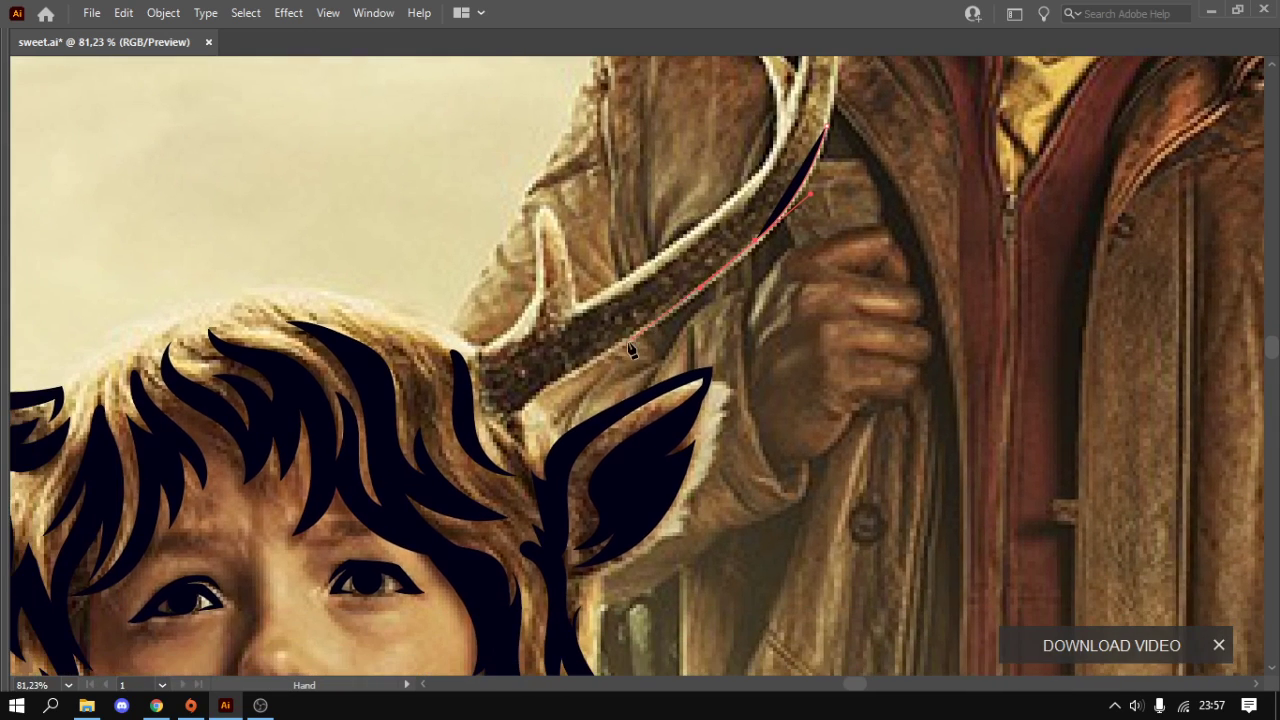
pyautogui.click(481, 424)
pyautogui.moveTo(483, 352)
pyautogui.mouseDown()
pyautogui.moveTo(506, 330)
pyautogui.moveTo(612, 305)
pyautogui.mouseUp()
pyautogui.moveTo(575, 345); pyautogui.dragTo(537, 366)
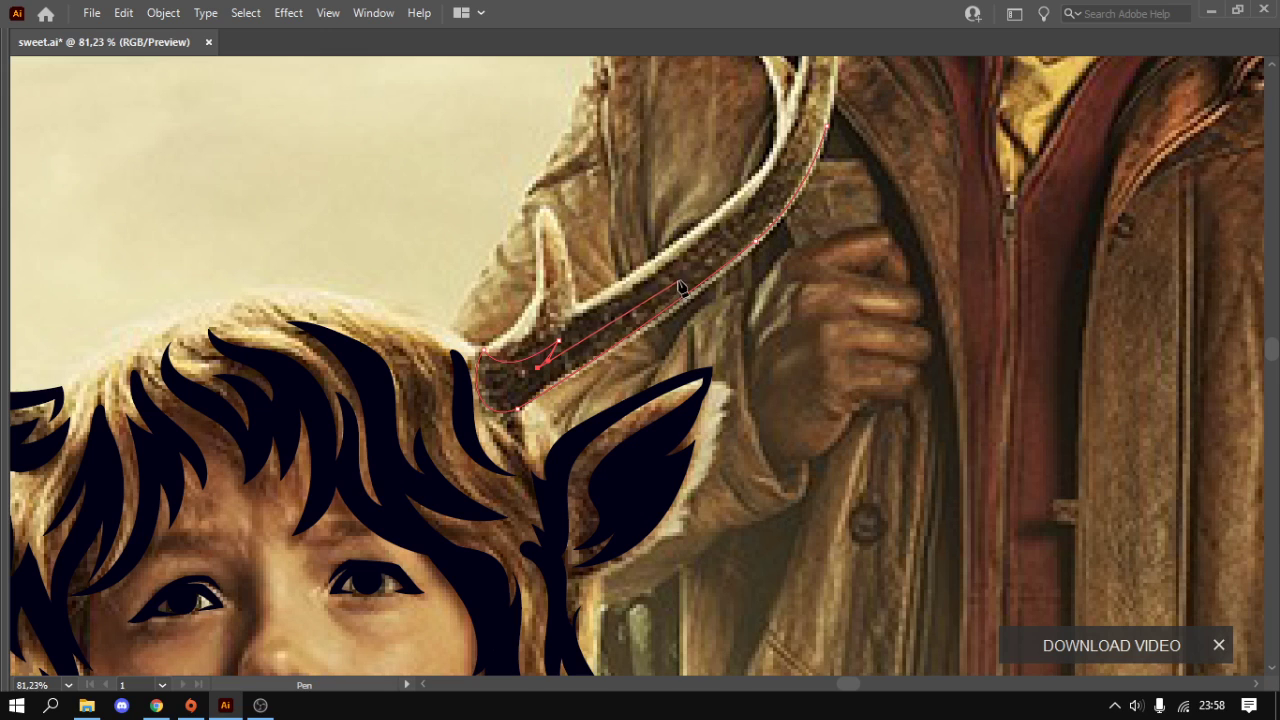
pyautogui.moveTo(771, 160); pyautogui.dragTo(697, 328)
pyautogui.click(681, 355)
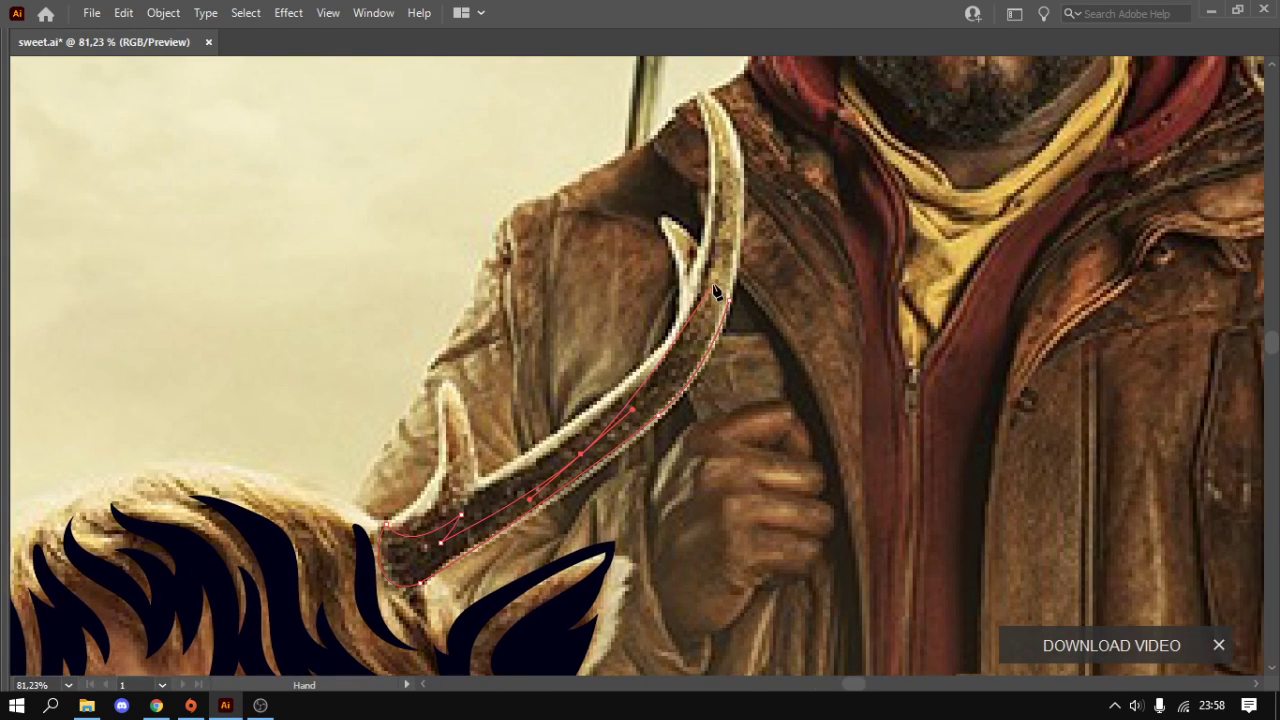
pyautogui.click(709, 288)
pyautogui.scroll(1, 728, 190)
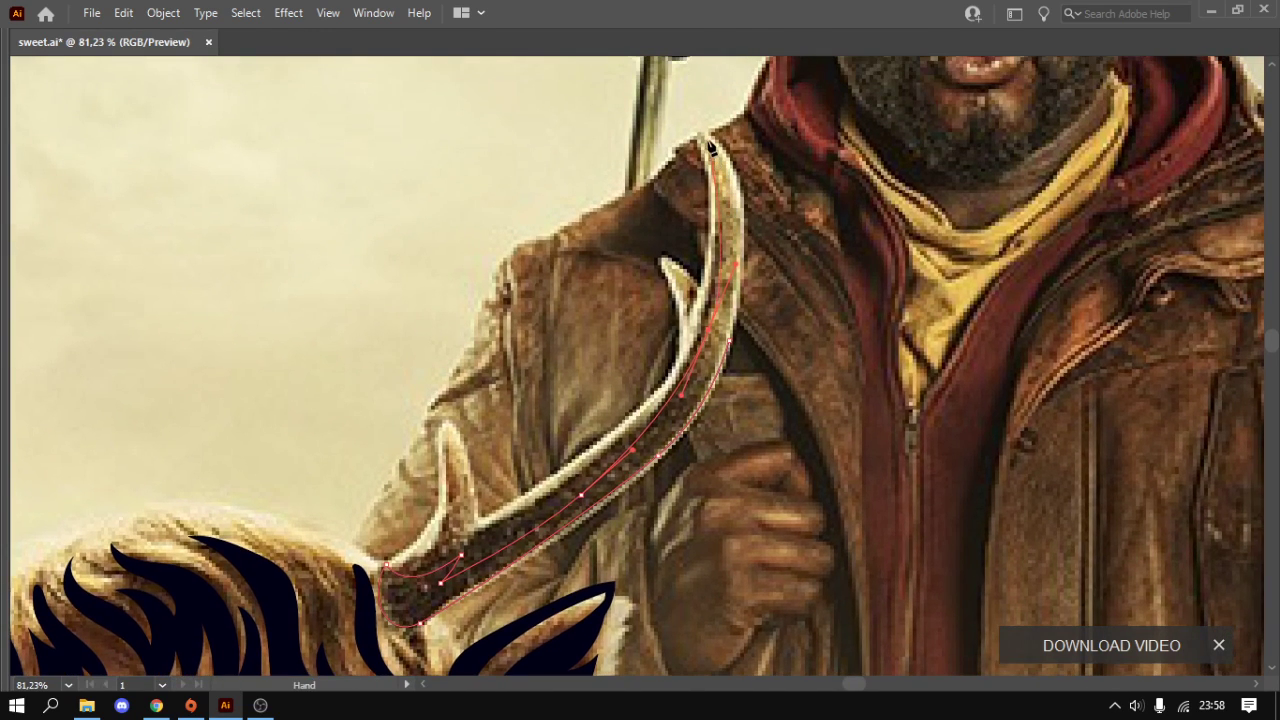
pyautogui.click(699, 130)
pyautogui.click(745, 183)
pyautogui.scroll(-2, 745, 183)
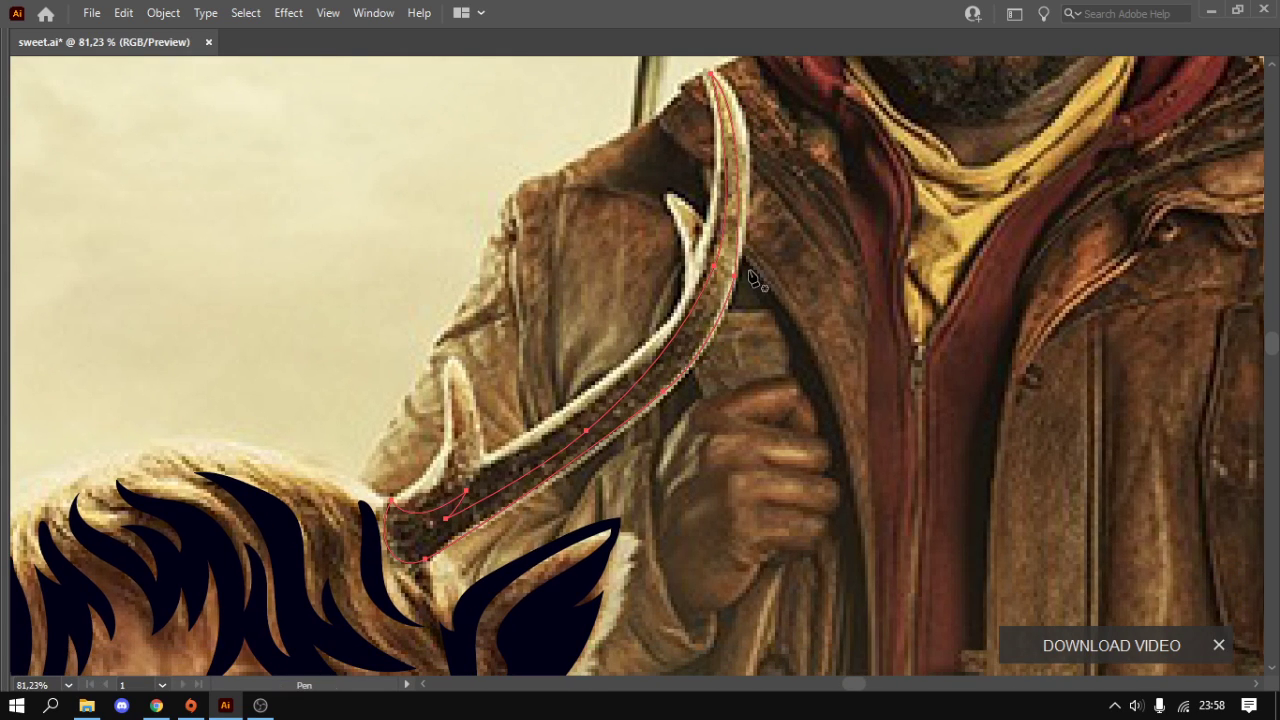
pyautogui.moveTo(736, 284); pyautogui.dragTo(725, 310)
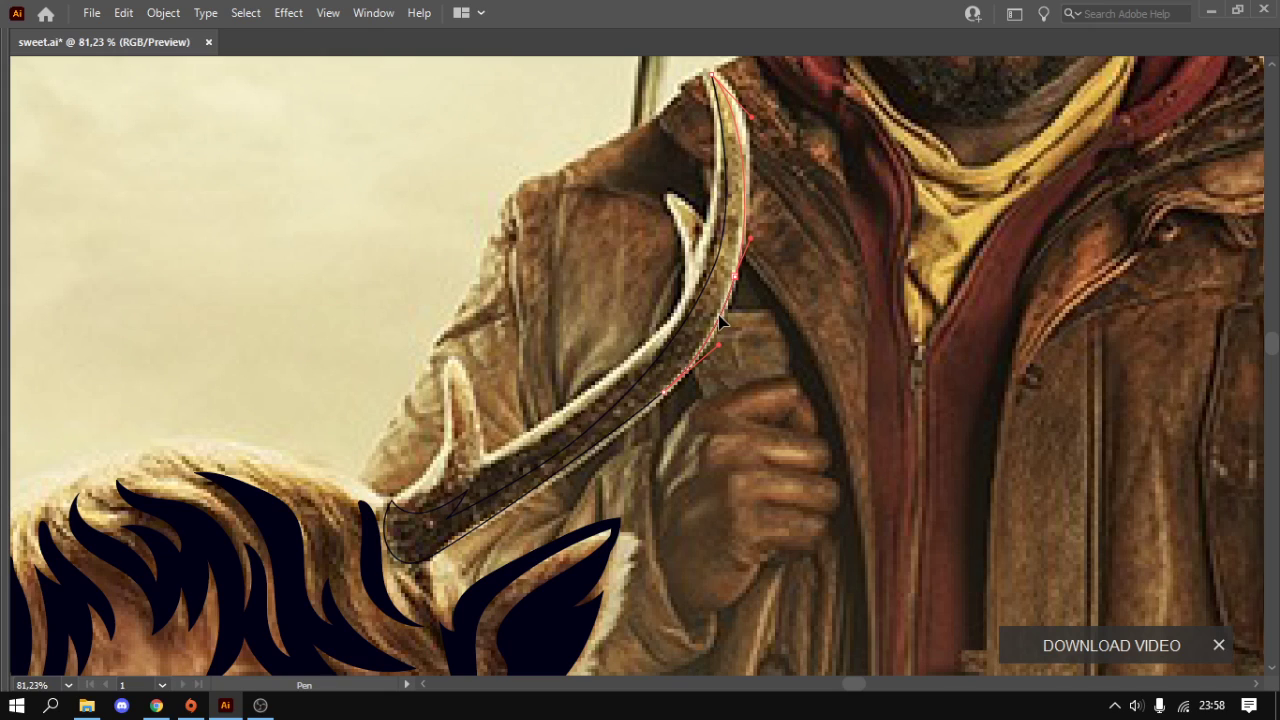
# - Reselect the right antler shape and reshape its anchors to match the photo
pyautogui.keyDown('ctrl'); pyautogui.click(716, 330); pyautogui.keyUp('ctrl')
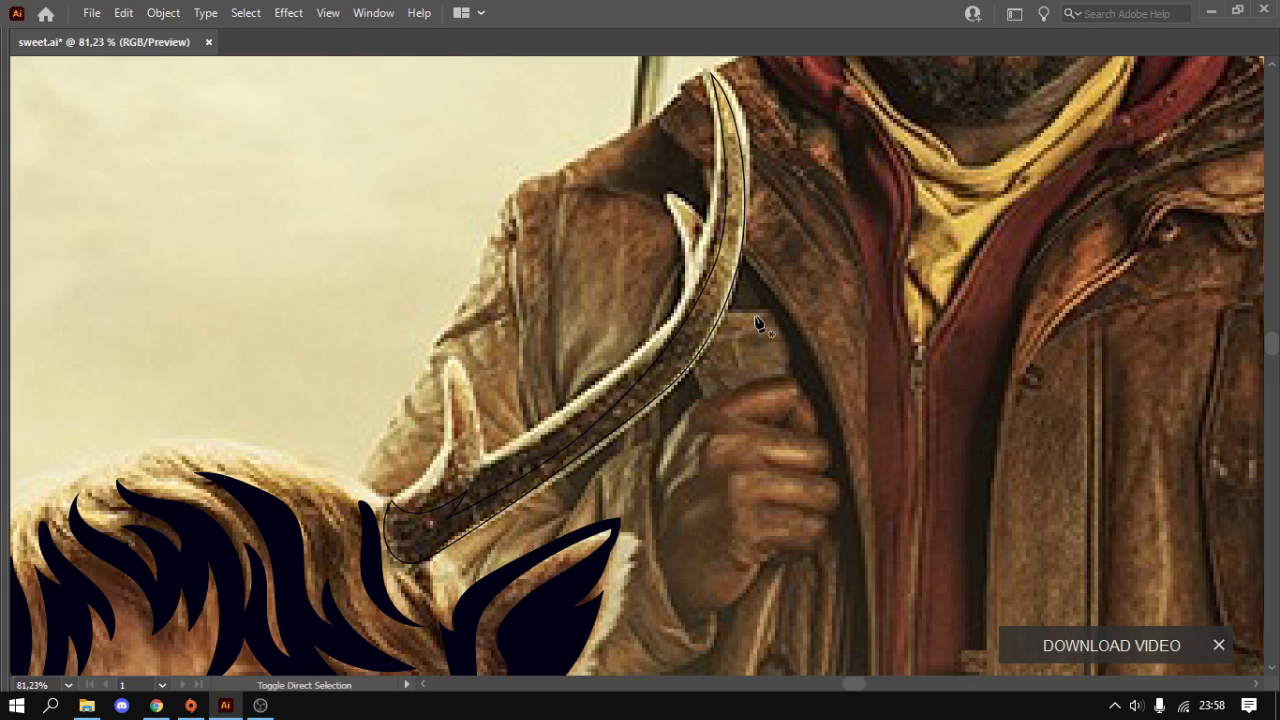
pyautogui.click(697, 366)
pyautogui.press('a')
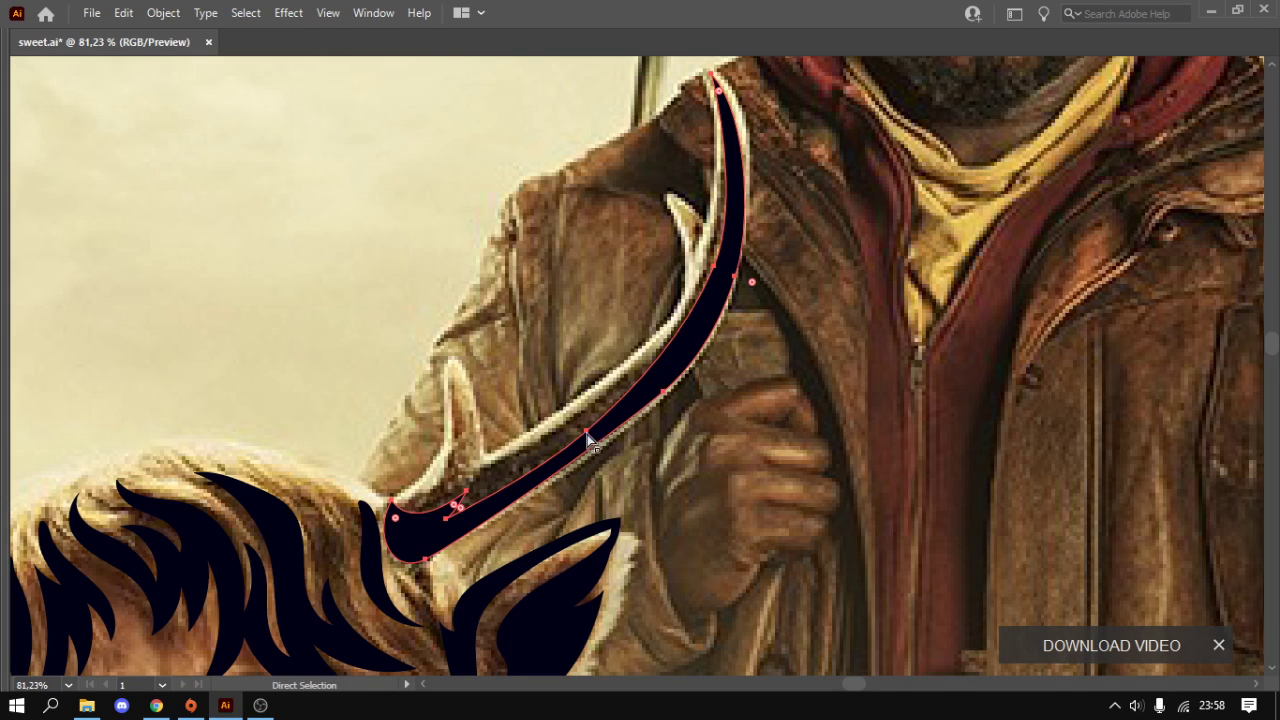
pyautogui.moveTo(717, 268); pyautogui.dragTo(713, 289)
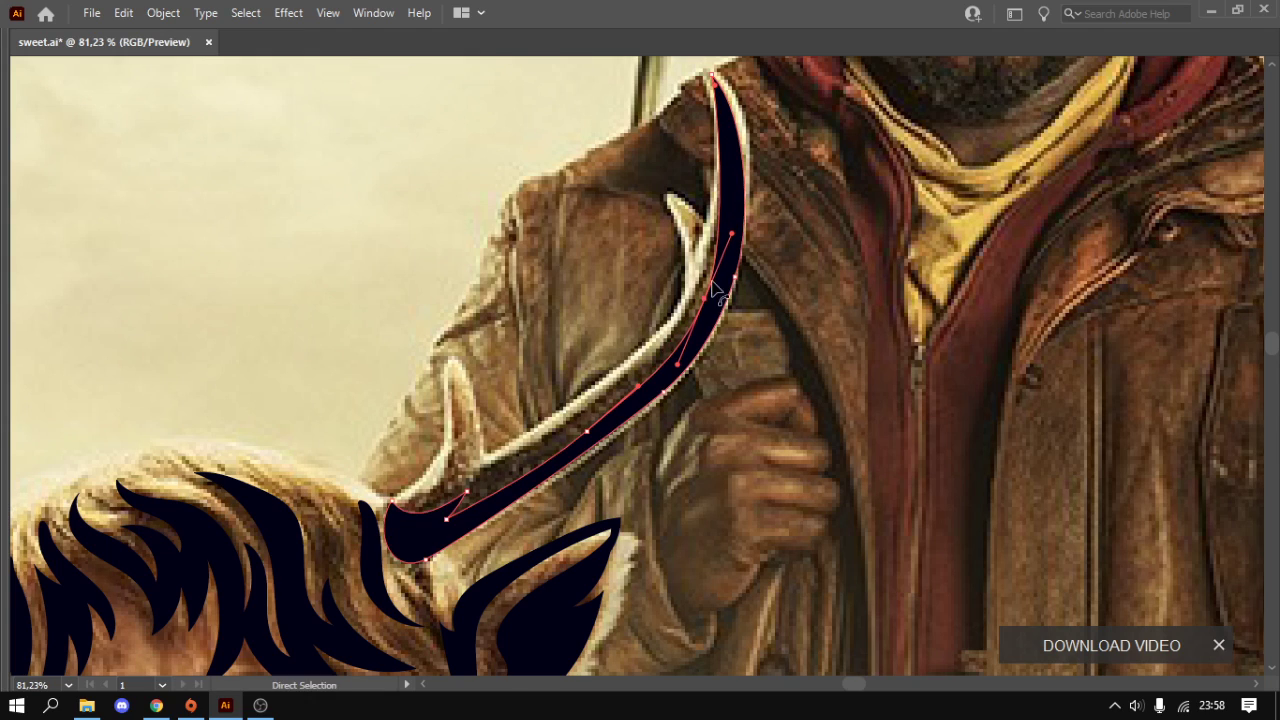
pyautogui.moveTo(732, 238); pyautogui.dragTo(749, 188)
pyautogui.scroll(-1, 620, 400)
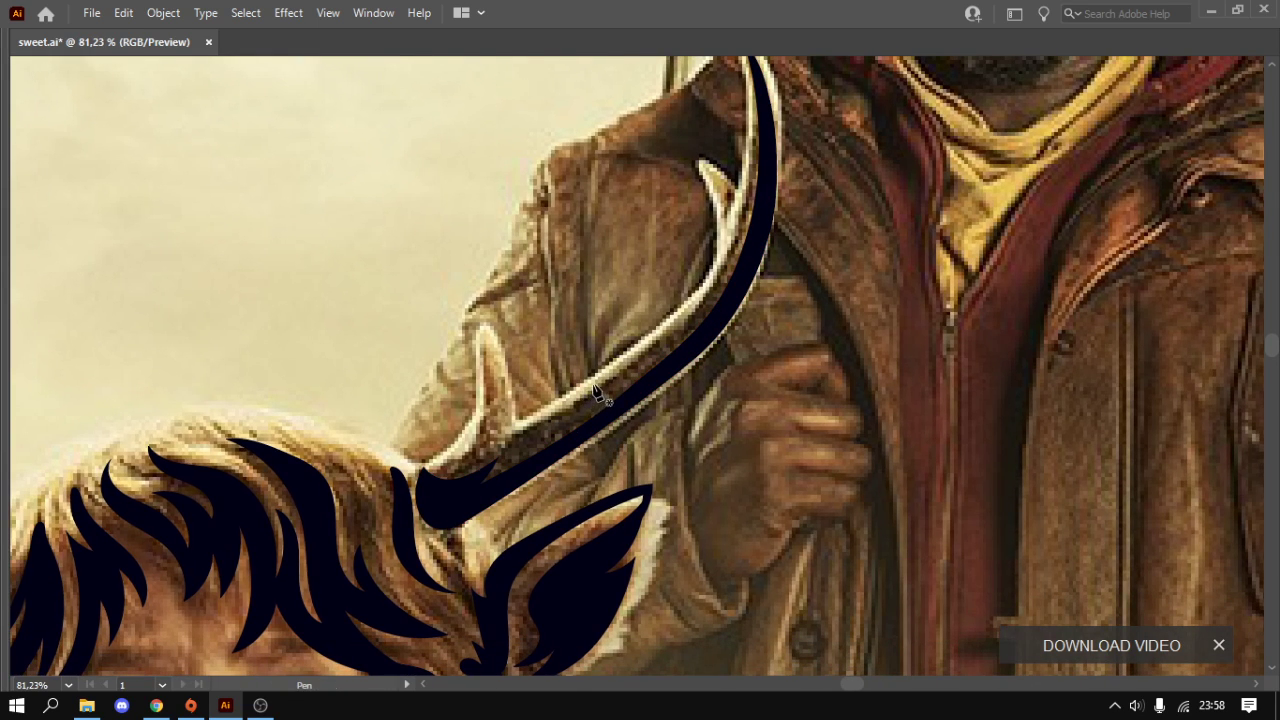
pyautogui.scroll(2, 600, 385)
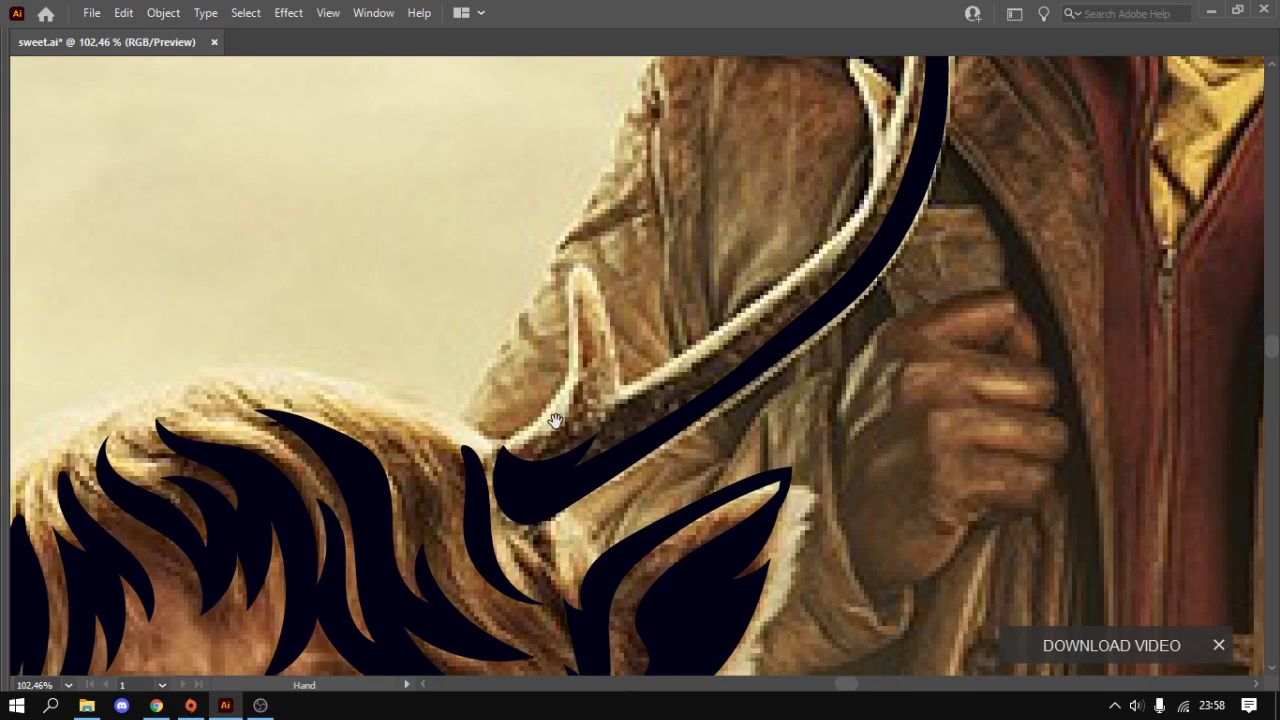
pyautogui.moveTo(582, 287); pyautogui.dragTo(574, 229)
pyautogui.click(614, 378)
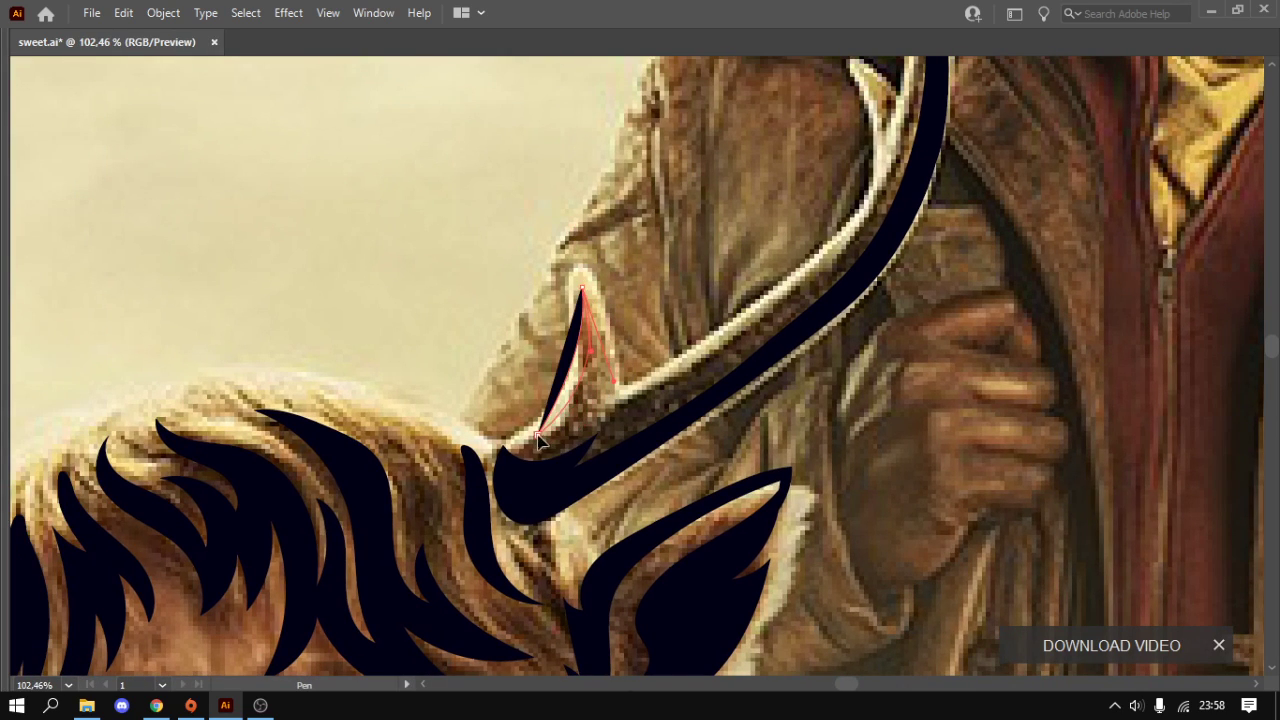
pyautogui.click(538, 438)
pyautogui.keyDown('ctrl'); pyautogui.click(653, 391); pyautogui.keyUp('ctrl')
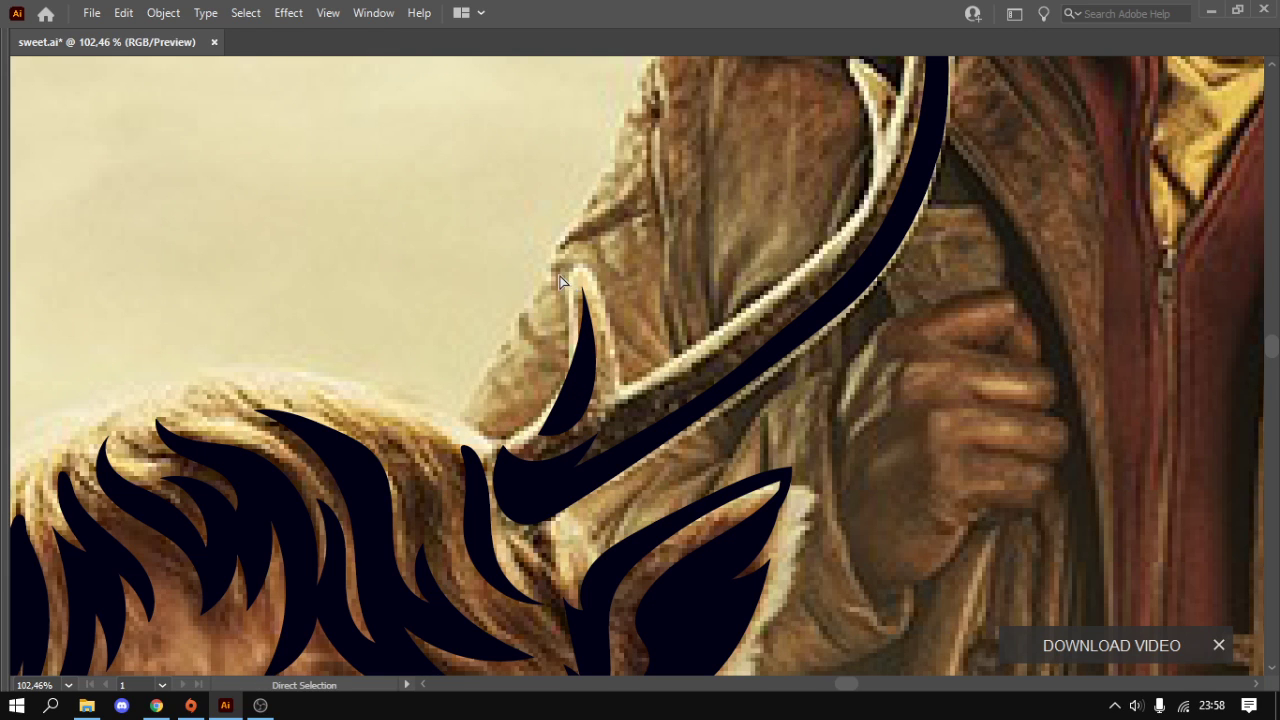
pyautogui.hotkey('ctrl', 'z')
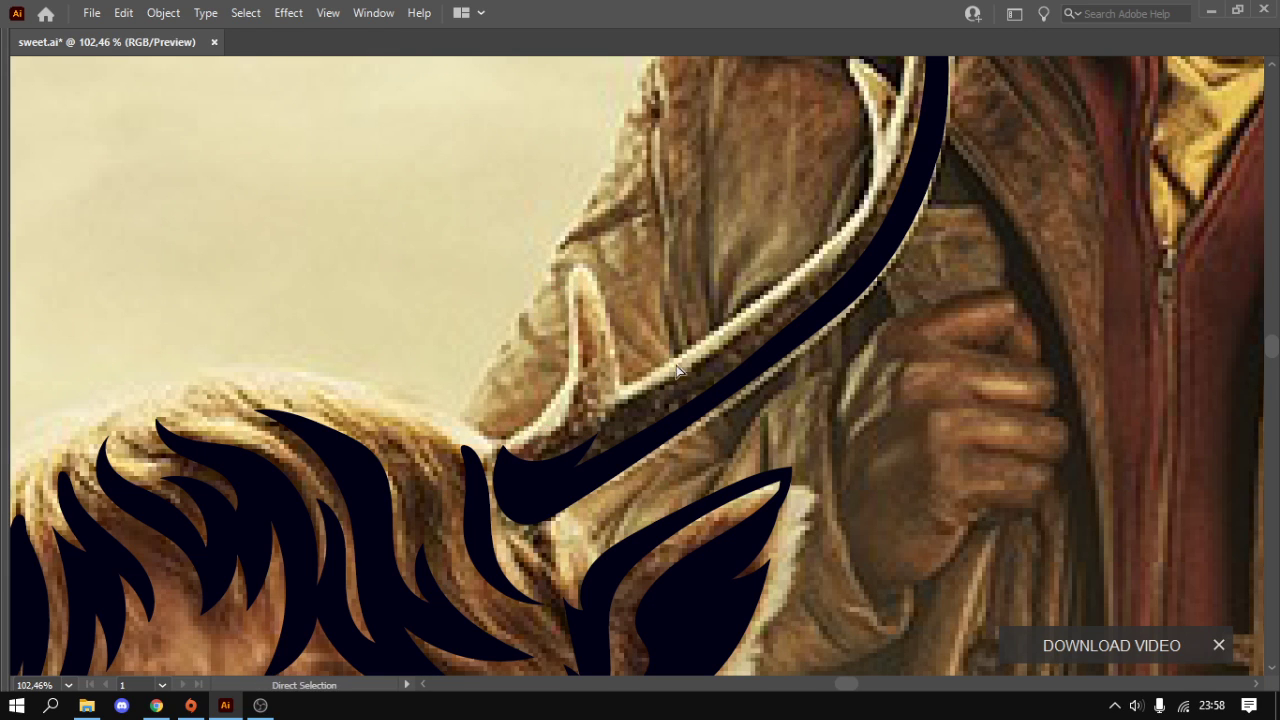
pyautogui.moveTo(743, 335); pyautogui.dragTo(713, 353)
# - Pan and zoom the view from the antlers onto the child's face and left eyebrow
pyautogui.scroll(-3, 713, 353)
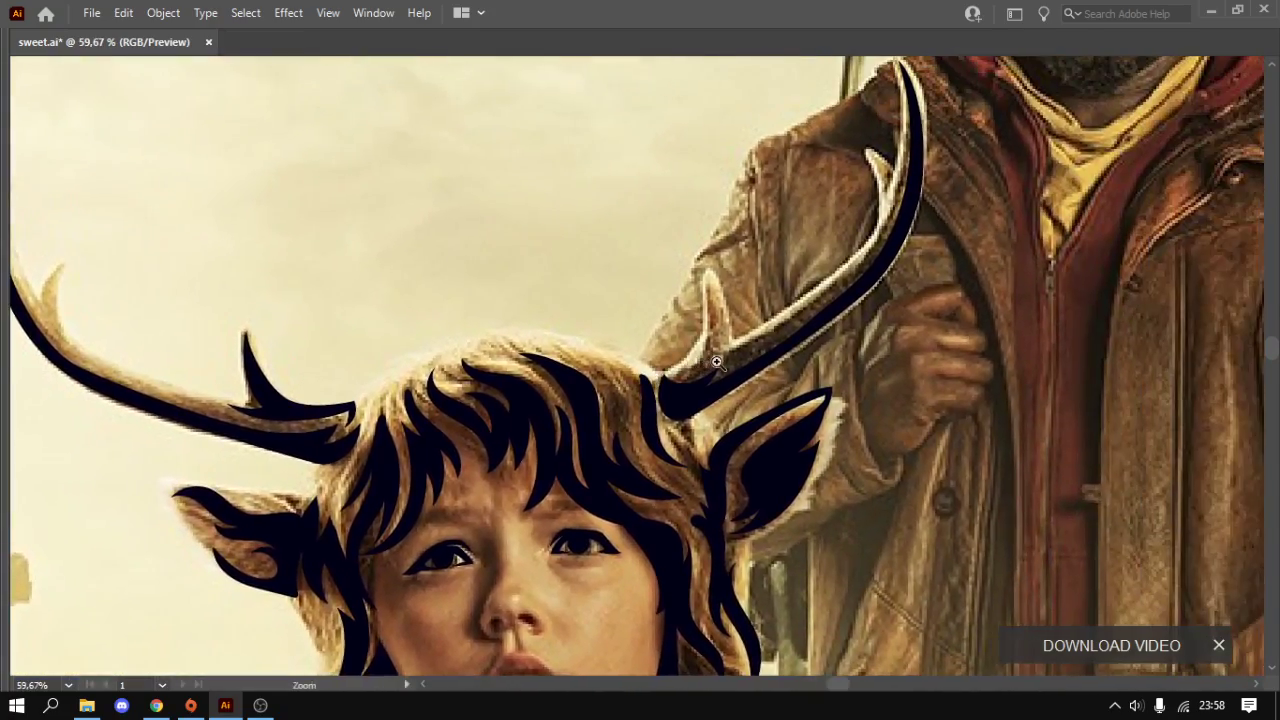
pyautogui.scroll(2, 717, 362)
pyautogui.scroll(-2, 740, 360)
pyautogui.moveTo(763, 391); pyautogui.dragTo(727, 337)
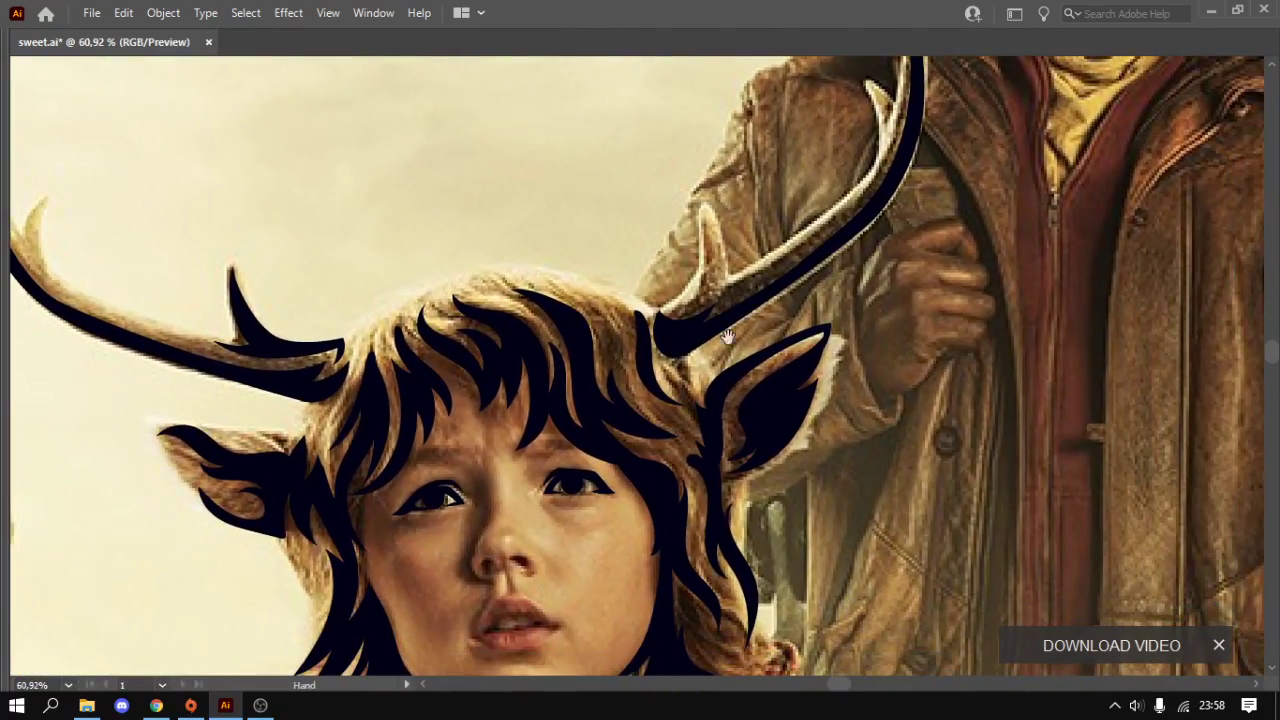
pyautogui.scroll(-3, 735, 307)
pyautogui.scroll(1, 574, 206)
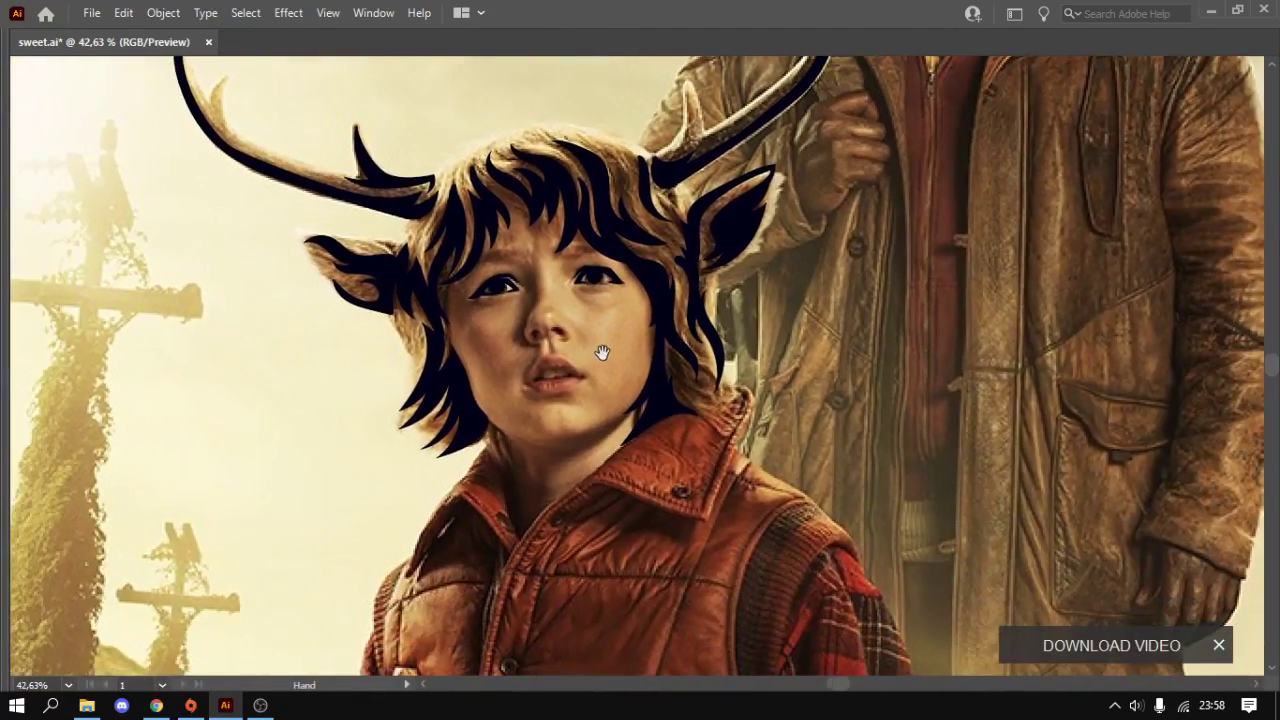
pyautogui.scroll(3, 603, 349)
pyautogui.scroll(3, 726, 308)
pyautogui.moveTo(562, 214); pyautogui.dragTo(616, 320)
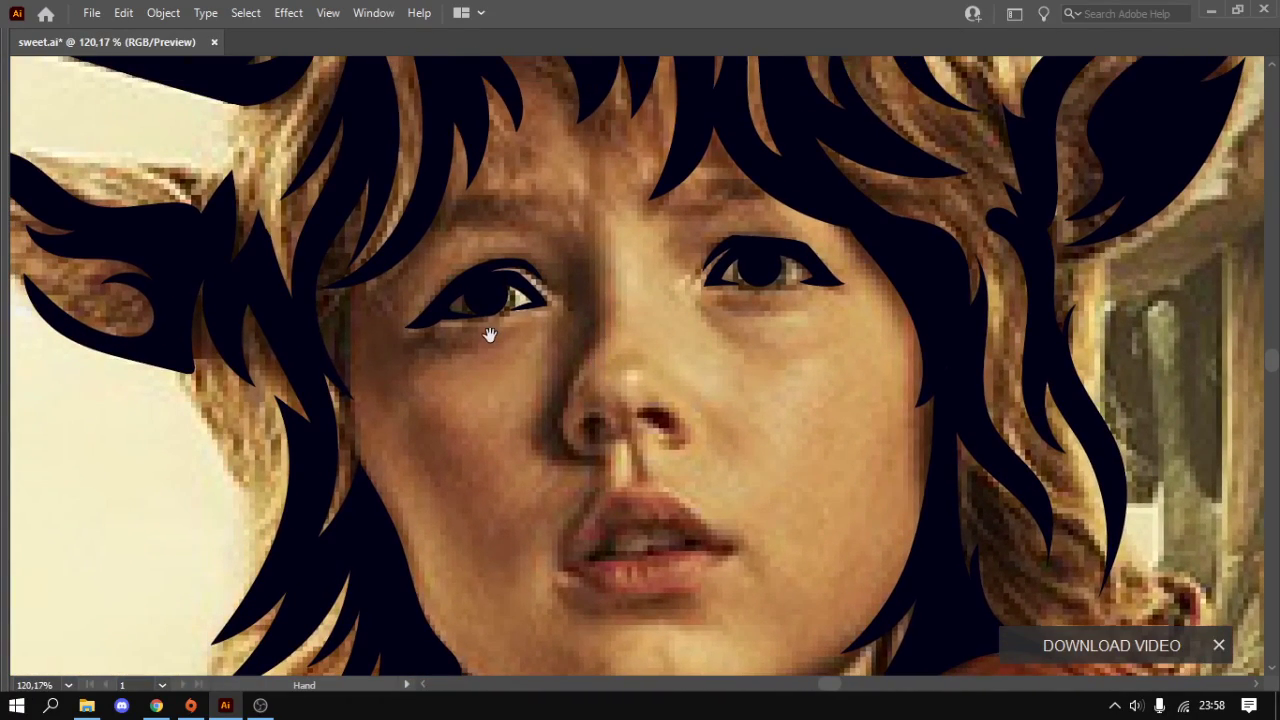
pyautogui.scroll(-2, 490, 334)
pyautogui.hscroll(2, 537, 346)
pyautogui.scroll(3, 620, 318)
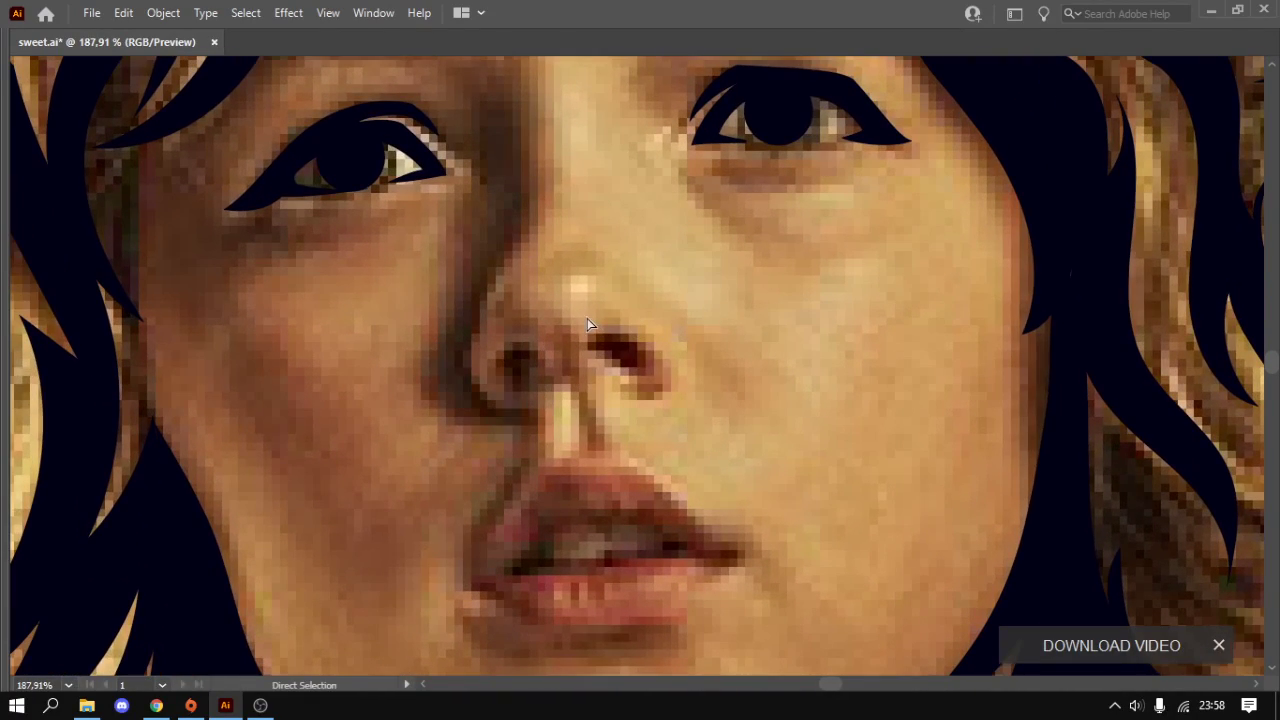
pyautogui.scroll(-3, 600, 313)
pyautogui.scroll(2, 511, 243)
pyautogui.scroll(1, 577, 340)
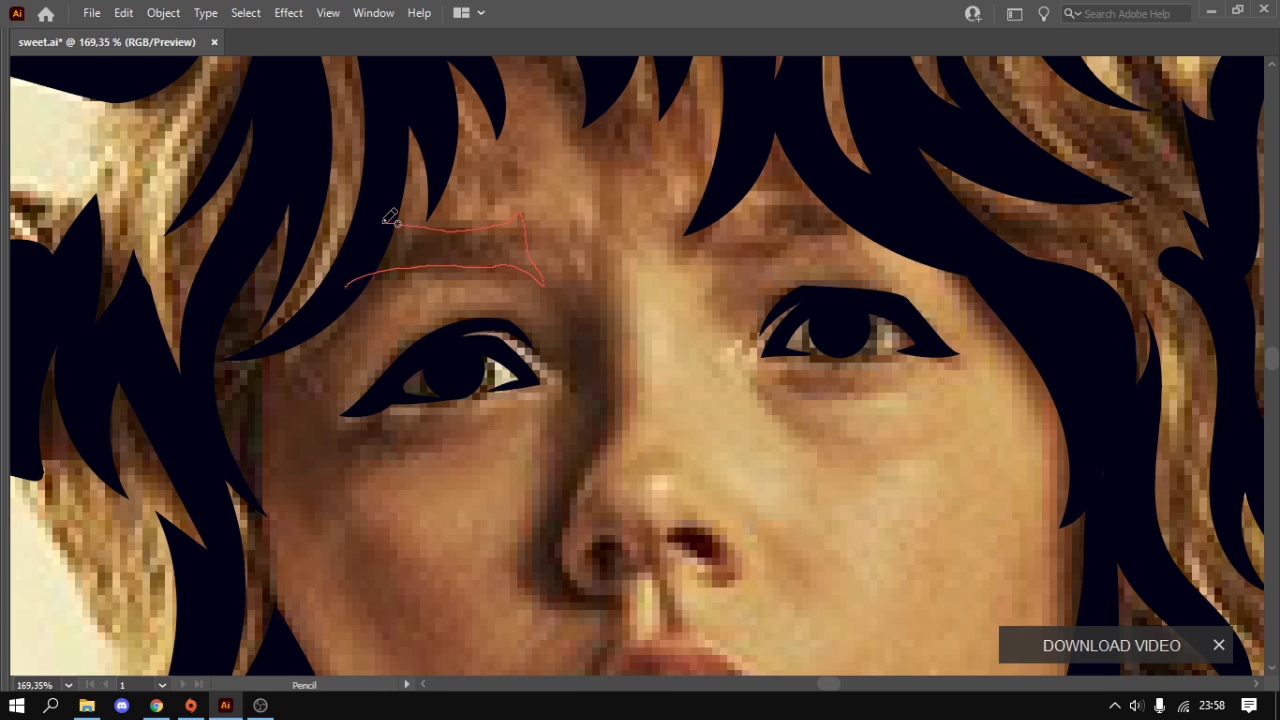
# - Close the current eyebrow outline and delete the old left eyebrow shape
pyautogui.moveTo(350, 275); pyautogui.dragTo(350, 278)
pyautogui.press('v')
pyautogui.scroll(-2, 629, 277)
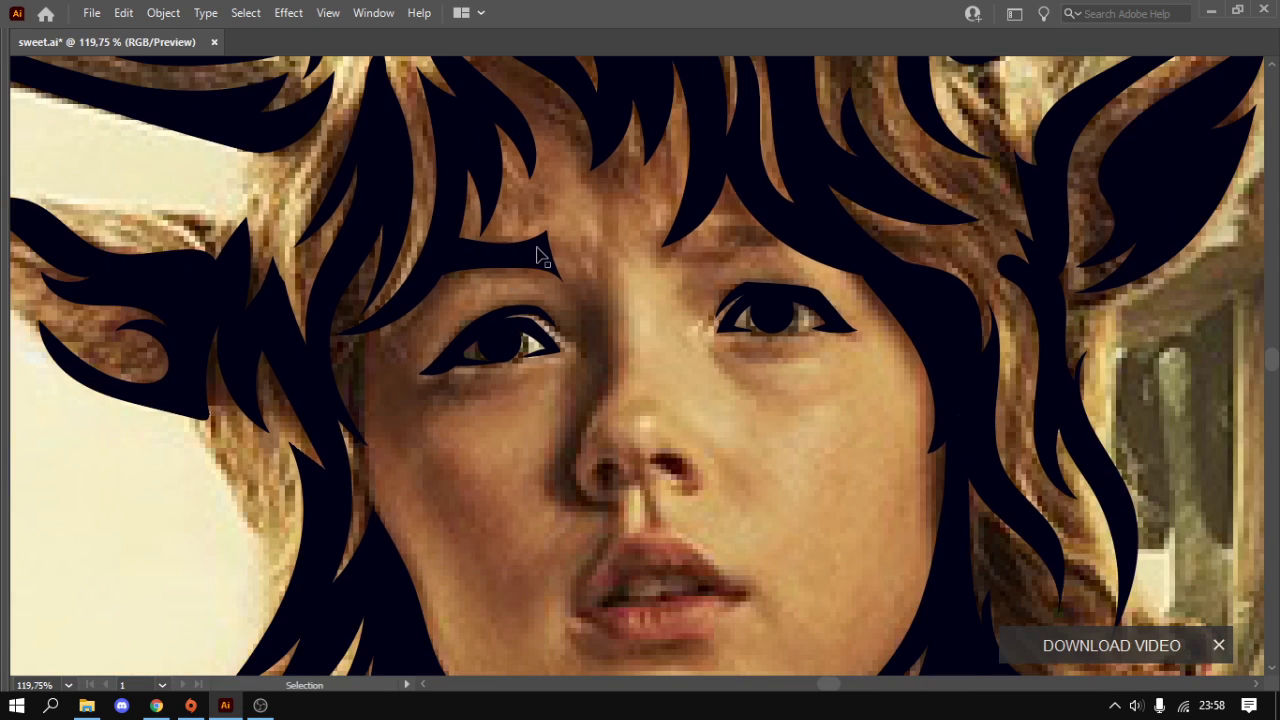
pyautogui.press('Delete')
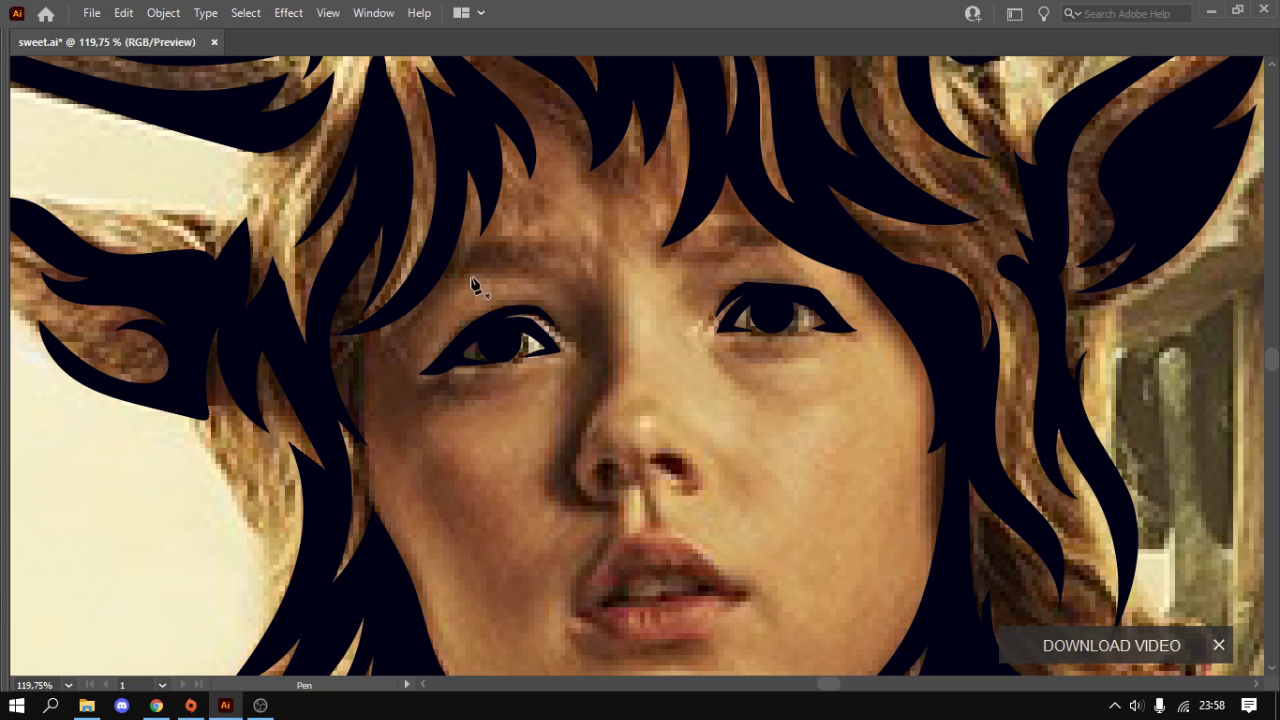
pyautogui.scroll(1, 476, 286)
pyautogui.scroll(2, 477, 280)
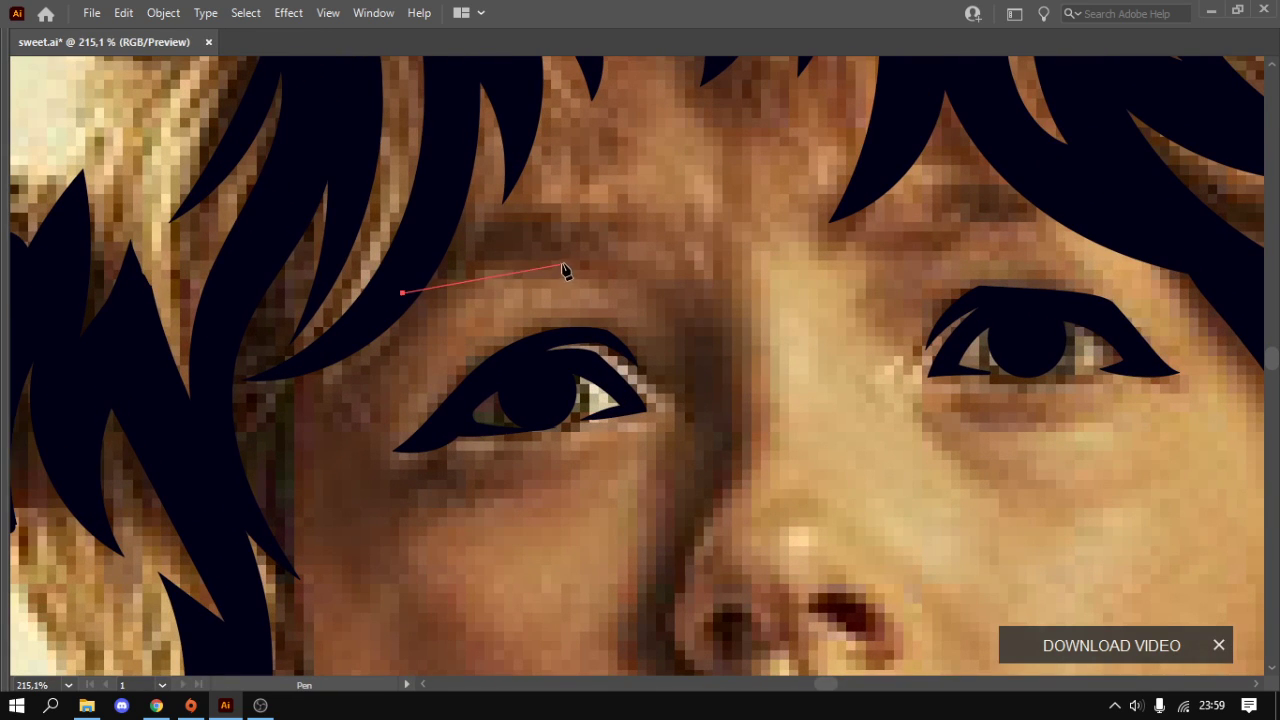
# - Pen-trace a new closed left eyebrow shape with a curved lower edge
pyautogui.moveTo(615, 268)
pyautogui.mouseDown()
pyautogui.moveTo(654, 237)
pyautogui.moveTo(648, 222)
pyautogui.mouseUp()
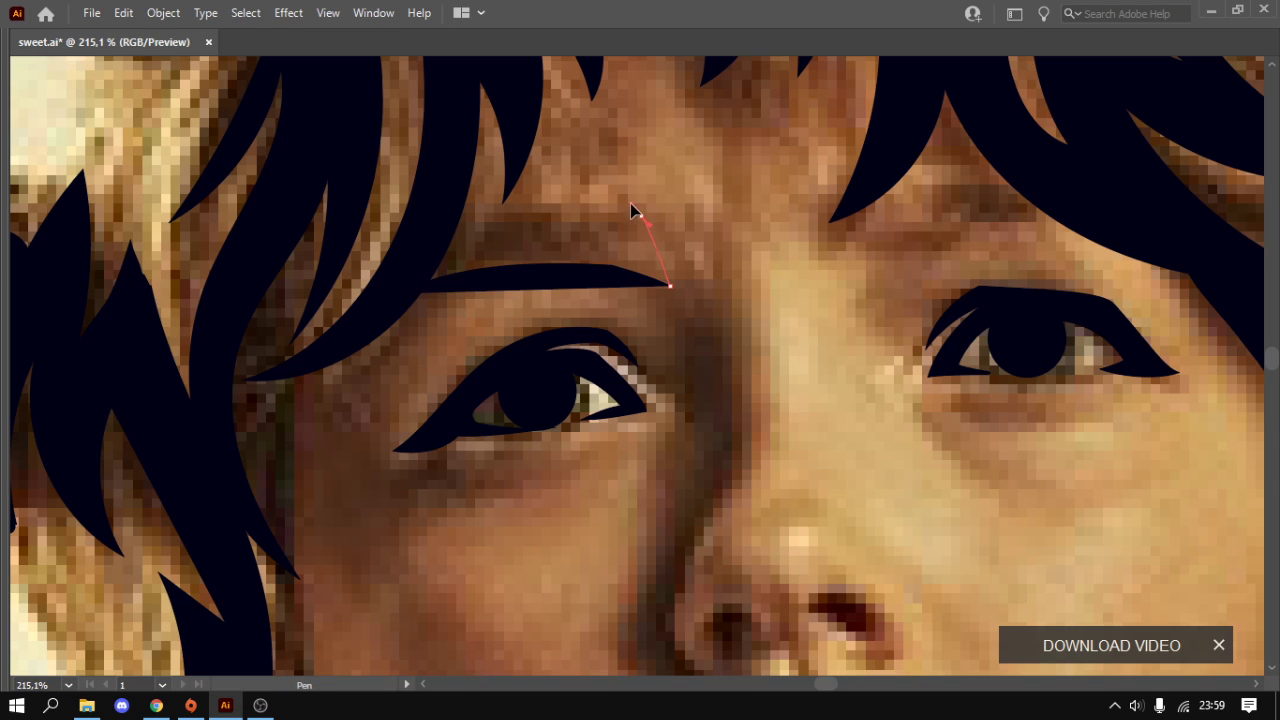
pyautogui.moveTo(443, 222); pyautogui.dragTo(427, 220)
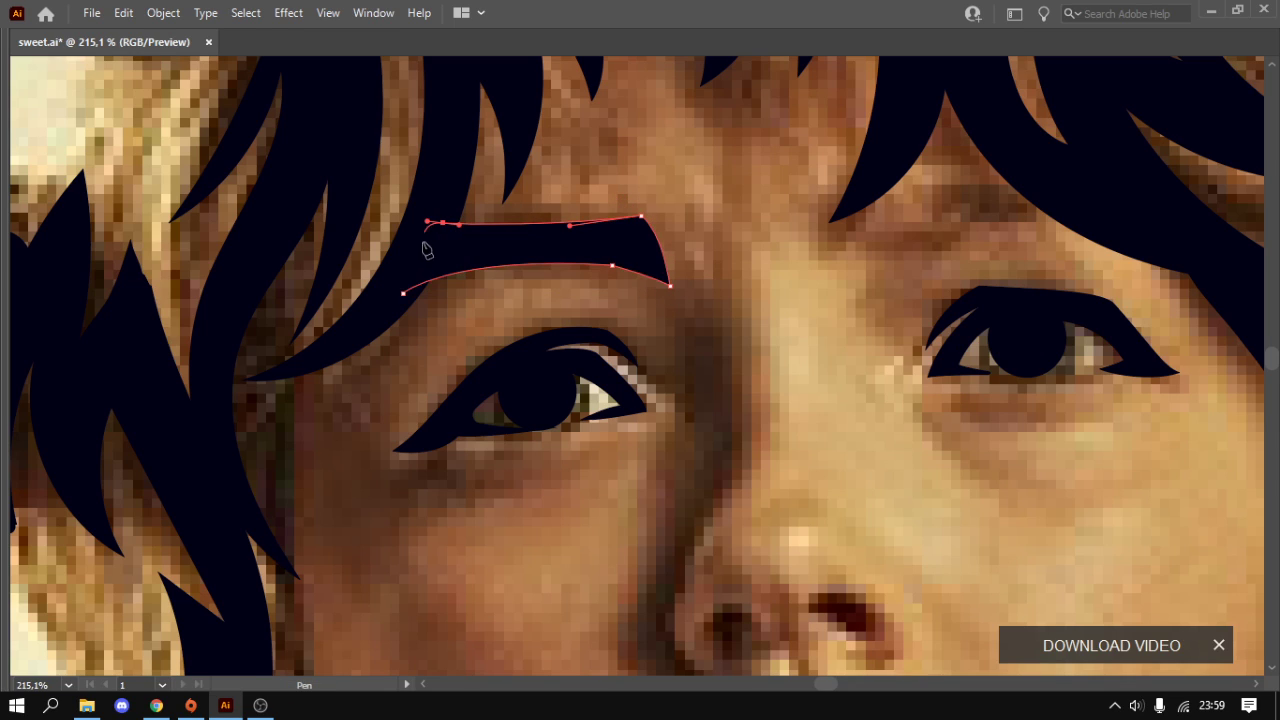
pyautogui.click(402, 295)
pyautogui.keyDown('alt'); pyautogui.scroll(-3, 634, 300); pyautogui.keyUp('alt')
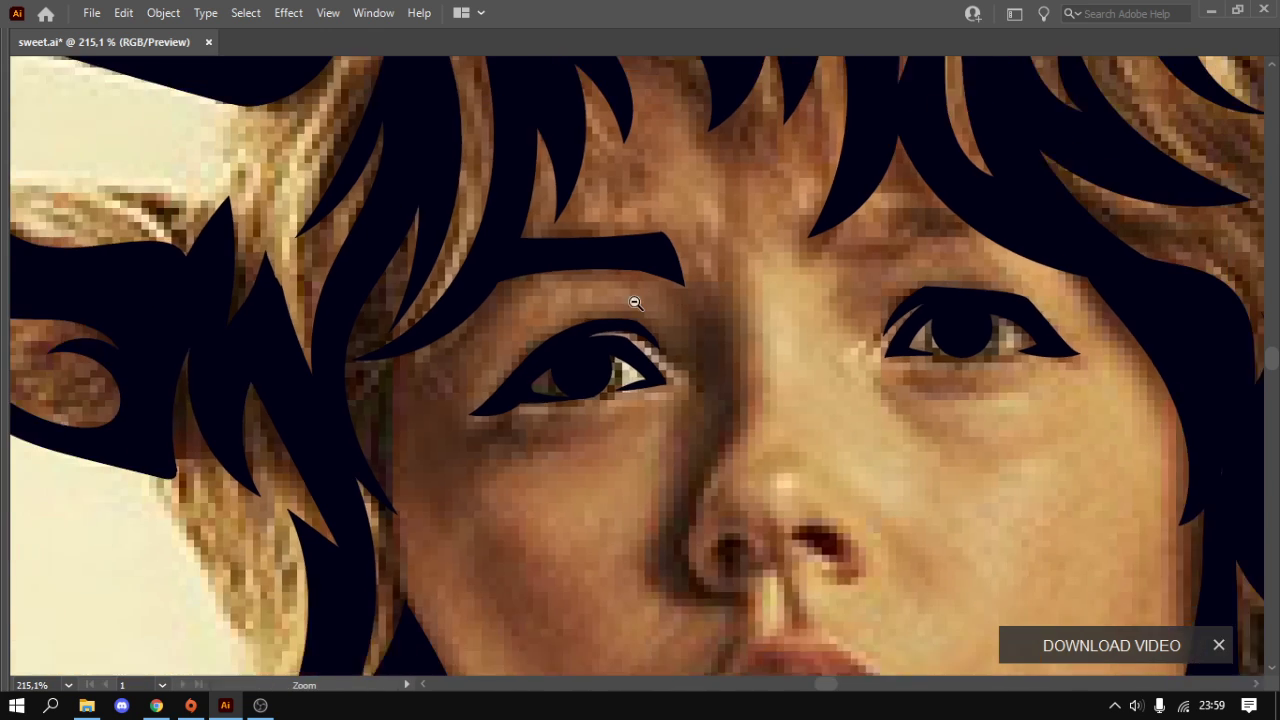
pyautogui.keyDown('alt'); pyautogui.scroll(-2, 474, 329); pyautogui.keyUp('alt')
pyautogui.keyDown('alt'); pyautogui.scroll(4, 634, 272); pyautogui.keyUp('alt')
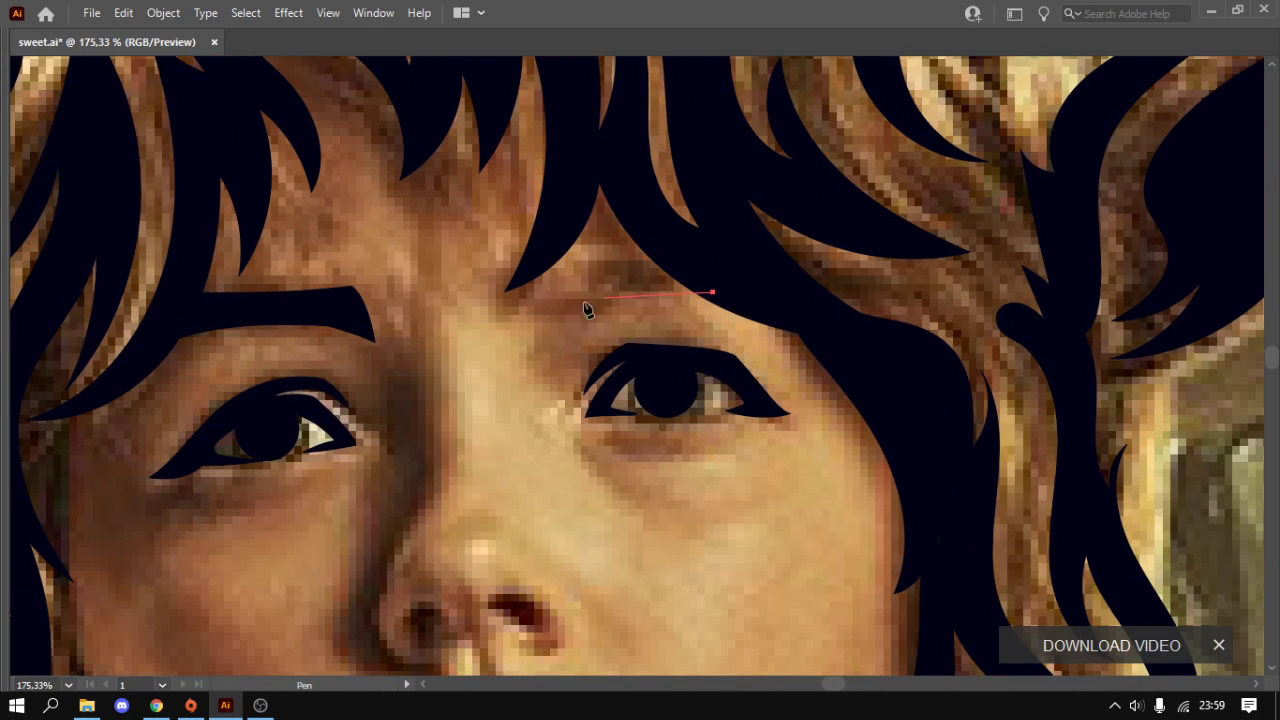
# - Pen-trace a matching closed eyebrow shape above the right eye
pyautogui.moveTo(555, 315); pyautogui.dragTo(519, 299)
pyautogui.click(540, 263)
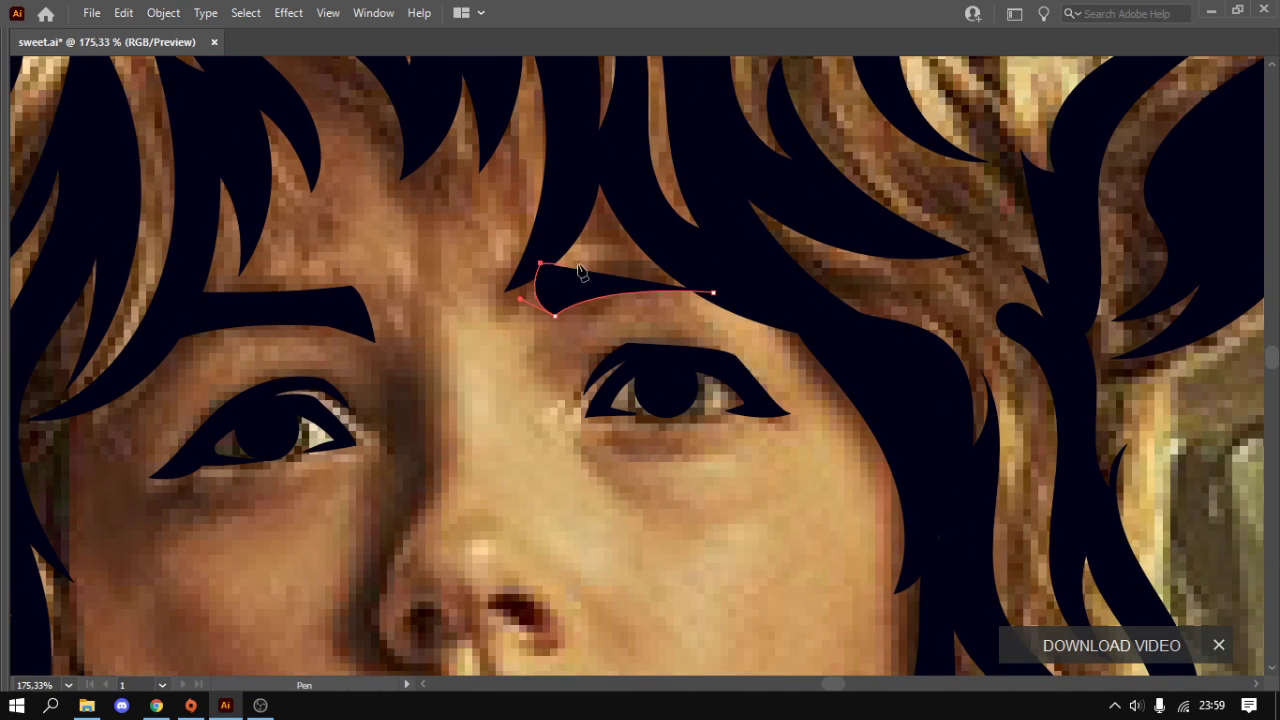
pyautogui.moveTo(653, 246); pyautogui.dragTo(678, 242)
pyautogui.click(712, 293)
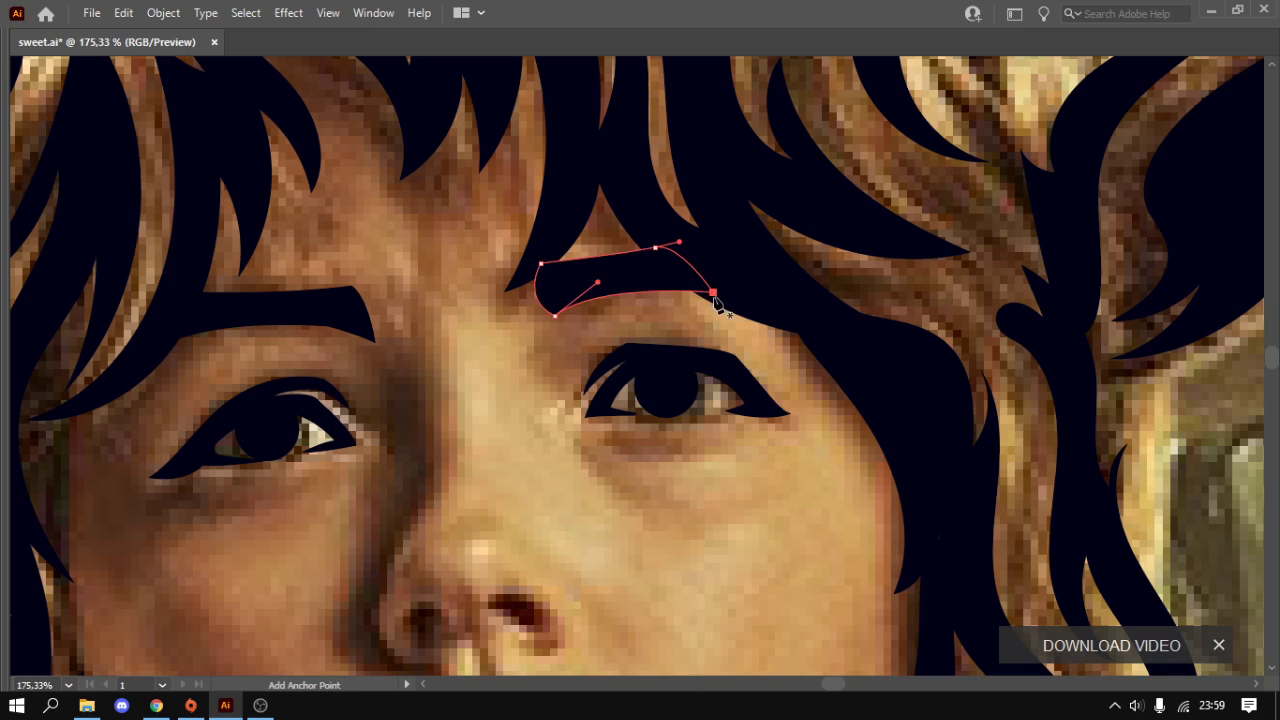
pyautogui.keyDown('alt'); pyautogui.scroll(-3, 606, 371); pyautogui.keyUp('alt')
pyautogui.keyDown('alt'); pyautogui.scroll(2, 660, 293); pyautogui.keyUp('alt')
pyautogui.keyDown('alt'); pyautogui.scroll(2, 514, 363); pyautogui.keyUp('alt')
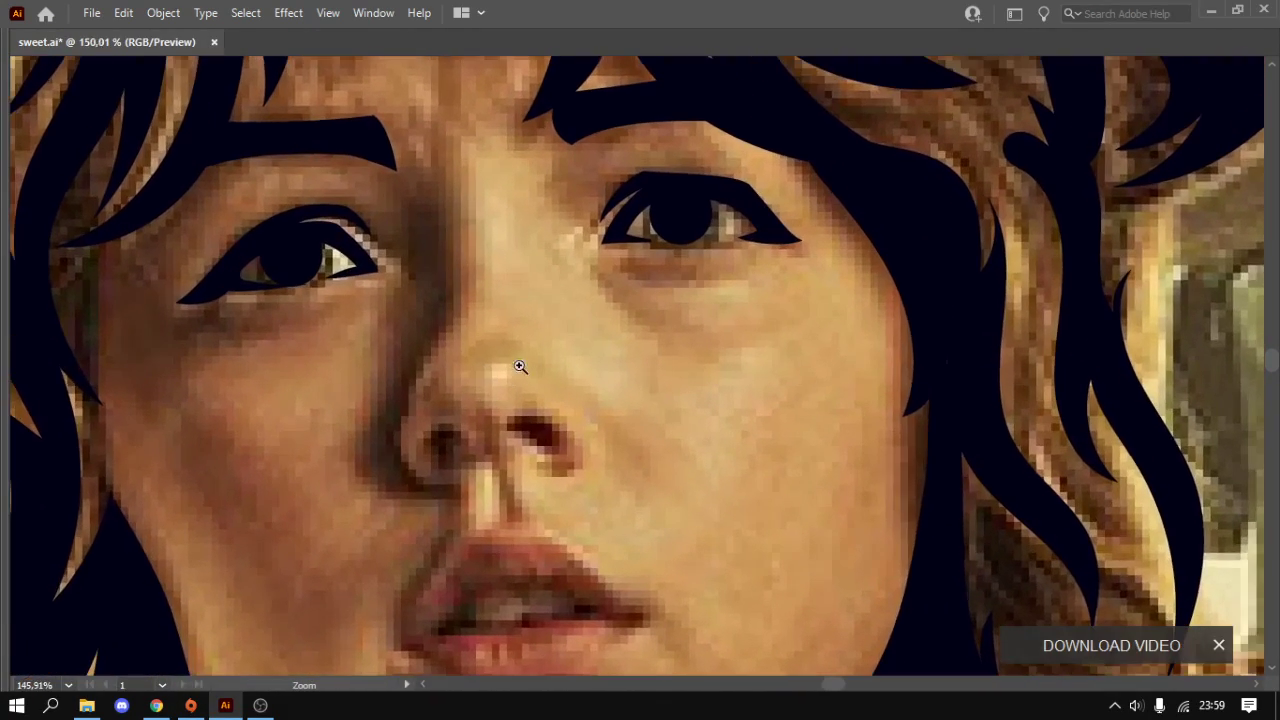
pyautogui.keyDown('alt'); pyautogui.scroll(3, 606, 331); pyautogui.keyUp('alt')
pyautogui.keyDown('alt'); pyautogui.scroll(-5, 493, 392); pyautogui.keyUp('alt')
pyautogui.scroll(-3, 493, 392)
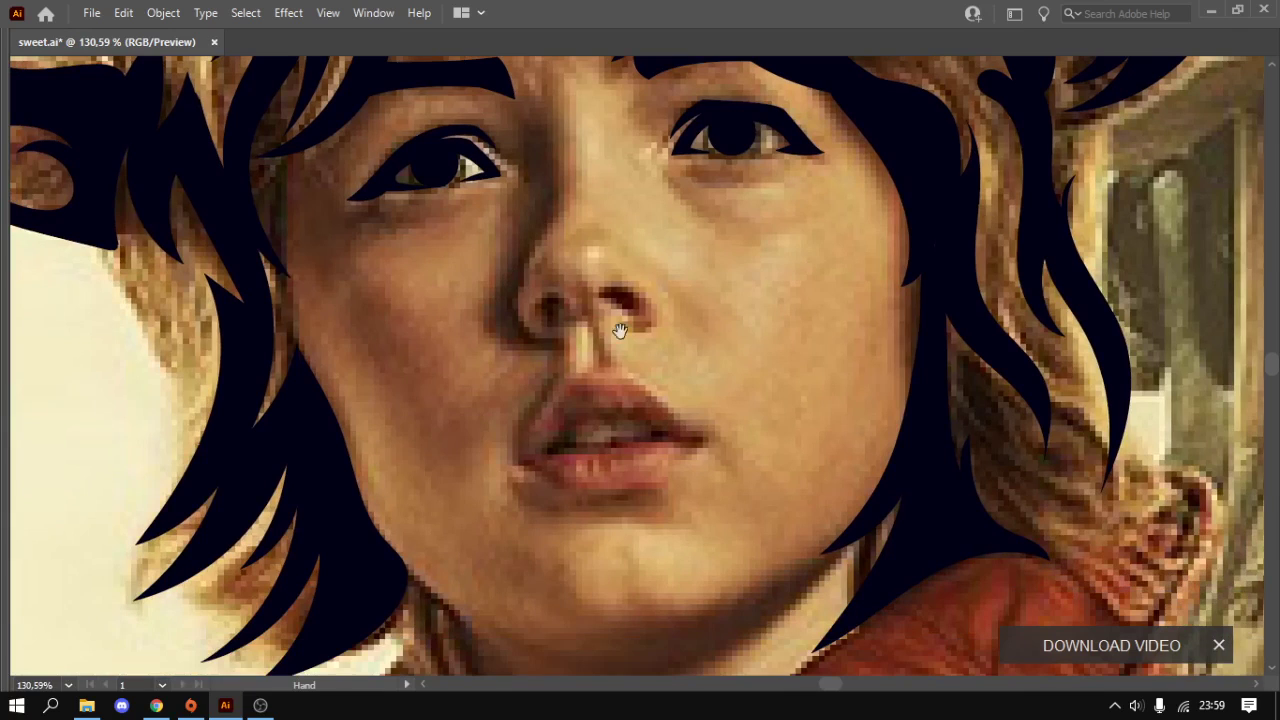
pyautogui.keyDown('alt'); pyautogui.scroll(-2, 608, 334); pyautogui.keyUp('alt')
# - Pen-trace the upper lip contour, with its centre dip, to the right mouth corner
pyautogui.keyDown('alt'); pyautogui.scroll(4, 608, 420); pyautogui.keyUp('alt')
pyautogui.keyDown('alt'); pyautogui.scroll(2, 554, 388); pyautogui.keyUp('alt')
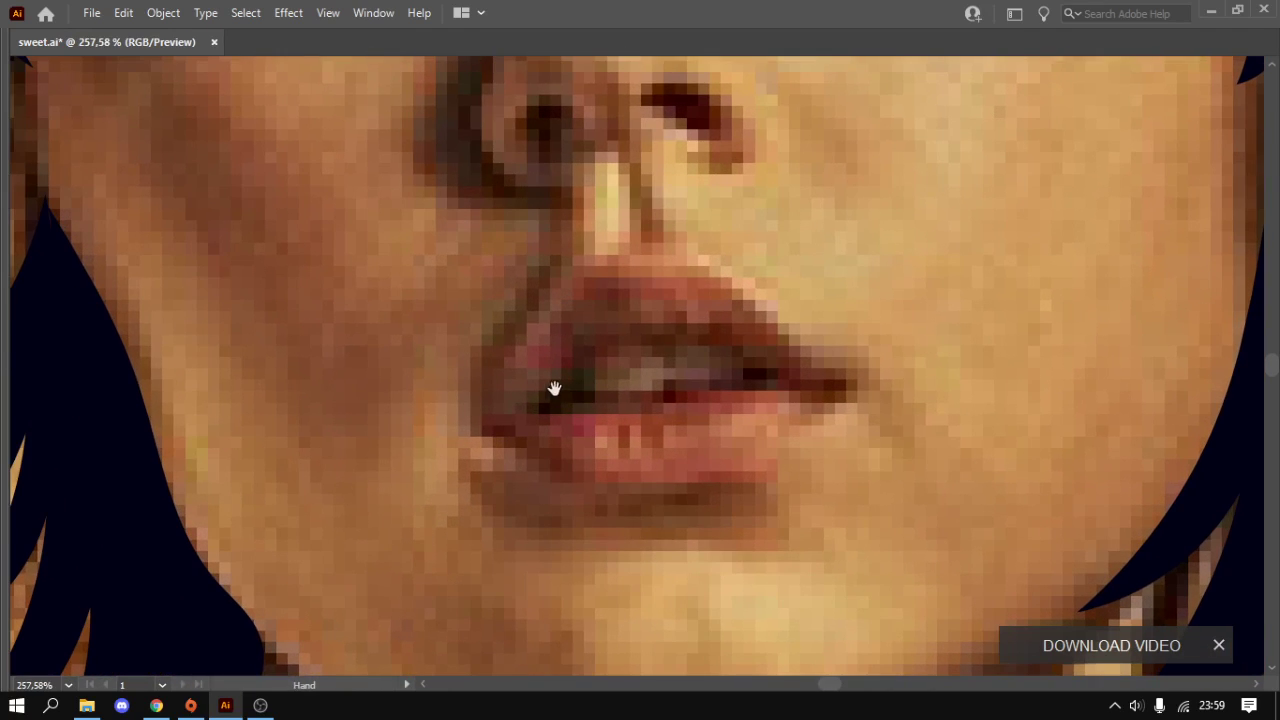
pyautogui.moveTo(514, 351); pyautogui.dragTo(548, 314)
pyautogui.moveTo(576, 268); pyautogui.dragTo(591, 254)
pyautogui.click(643, 271)
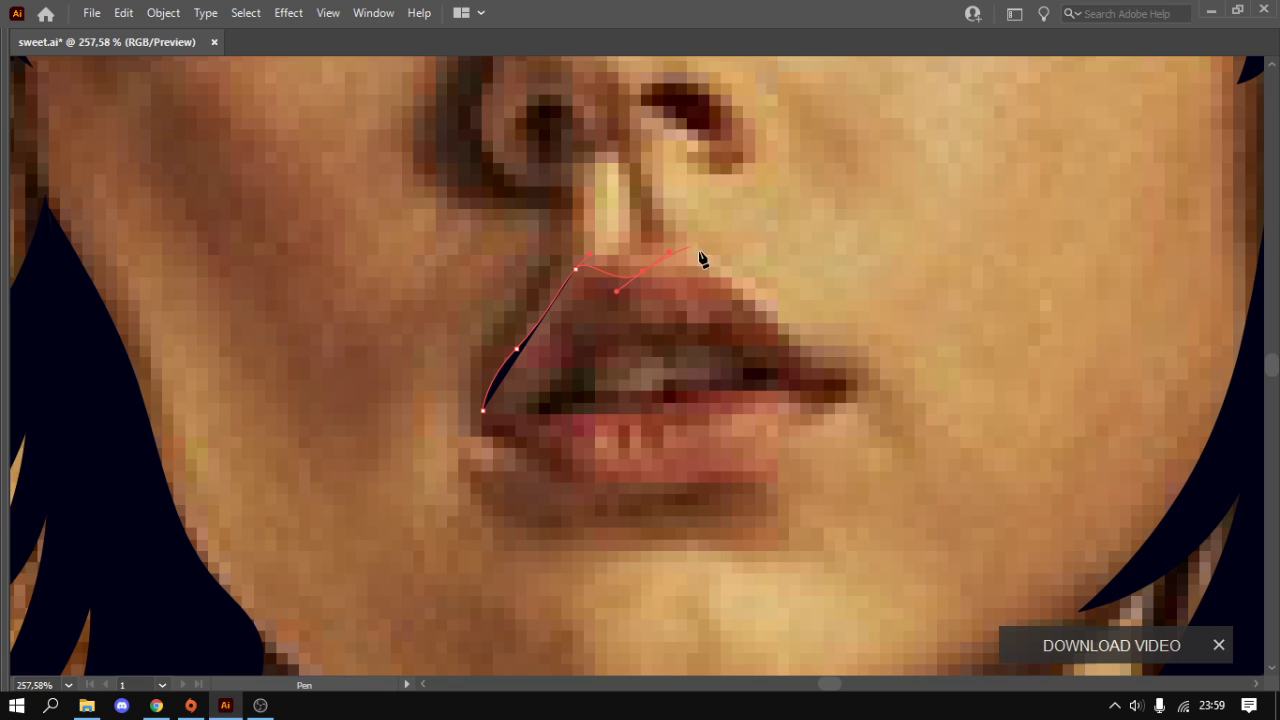
pyautogui.moveTo(722, 272); pyautogui.dragTo(754, 302)
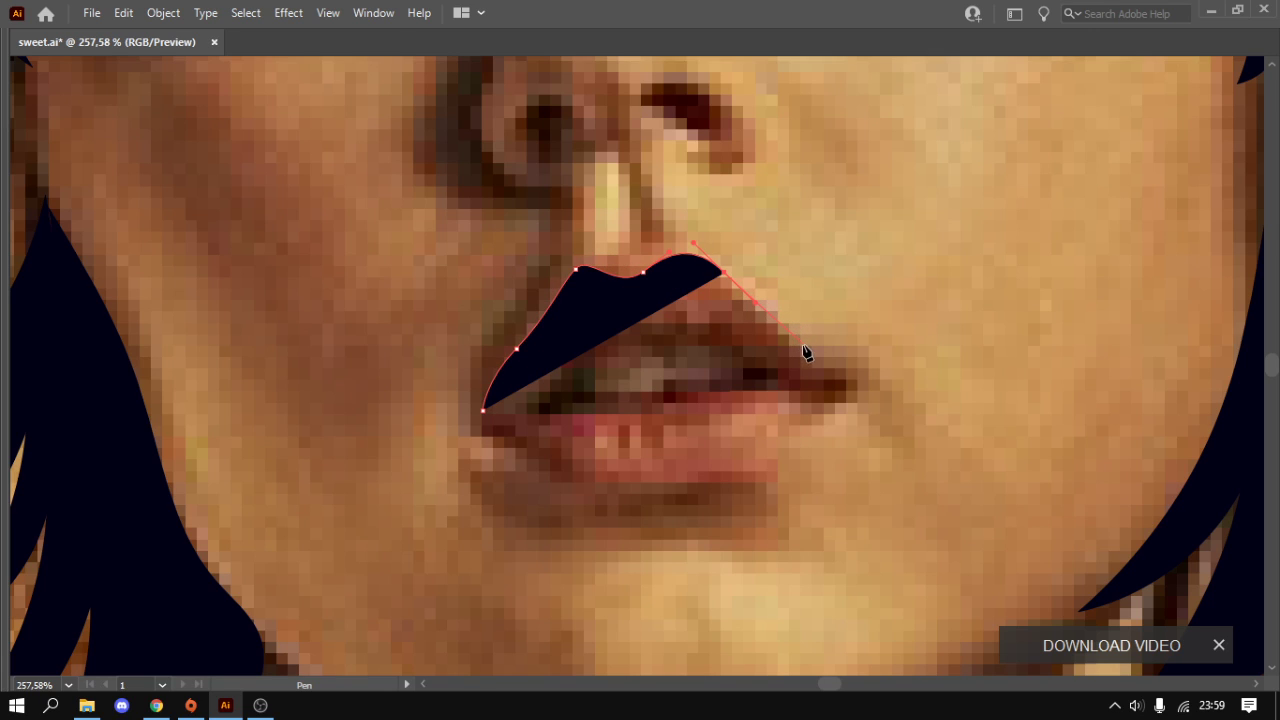
pyautogui.moveTo(804, 349); pyautogui.dragTo(848, 402)
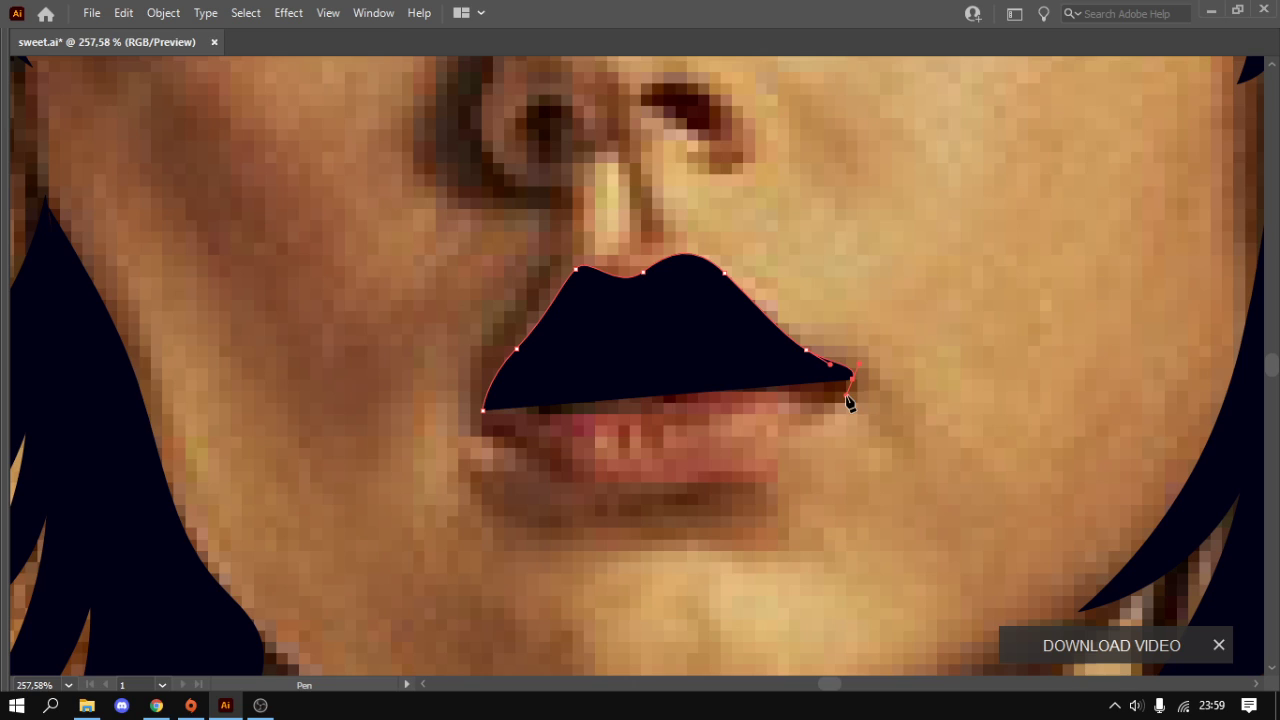
# - Curve around the right corner, along the lower lip, and hook under the left corner to close
pyautogui.hotkey('shift', 'x')
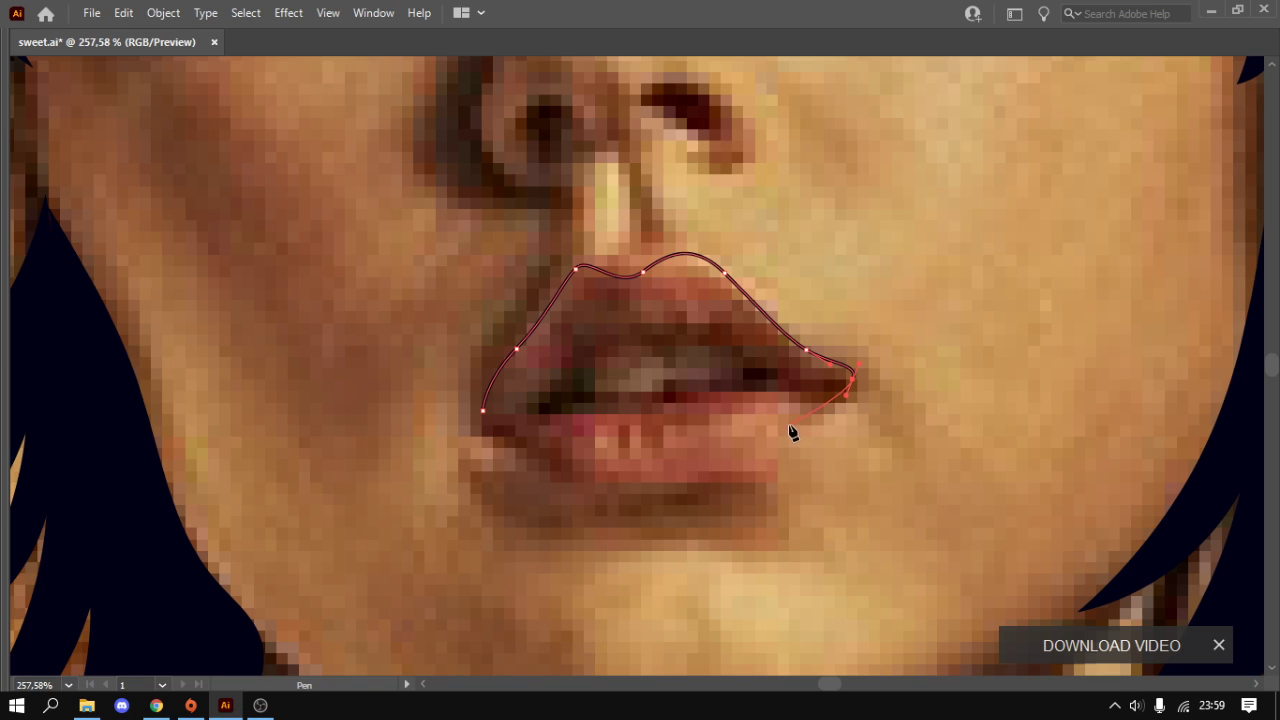
pyautogui.moveTo(782, 426); pyautogui.dragTo(798, 386)
pyautogui.keyDown('ctrl'); pyautogui.click(726, 412); pyautogui.keyUp('ctrl')
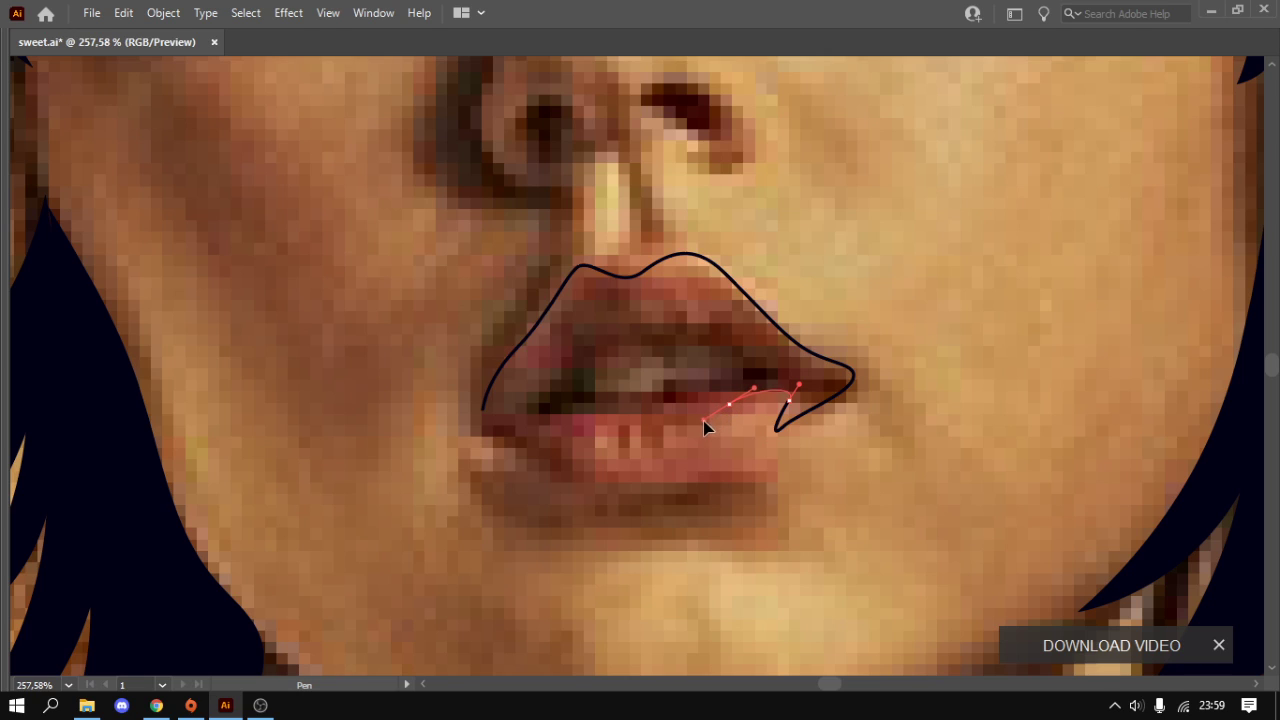
pyautogui.click(703, 421)
pyautogui.click(539, 419)
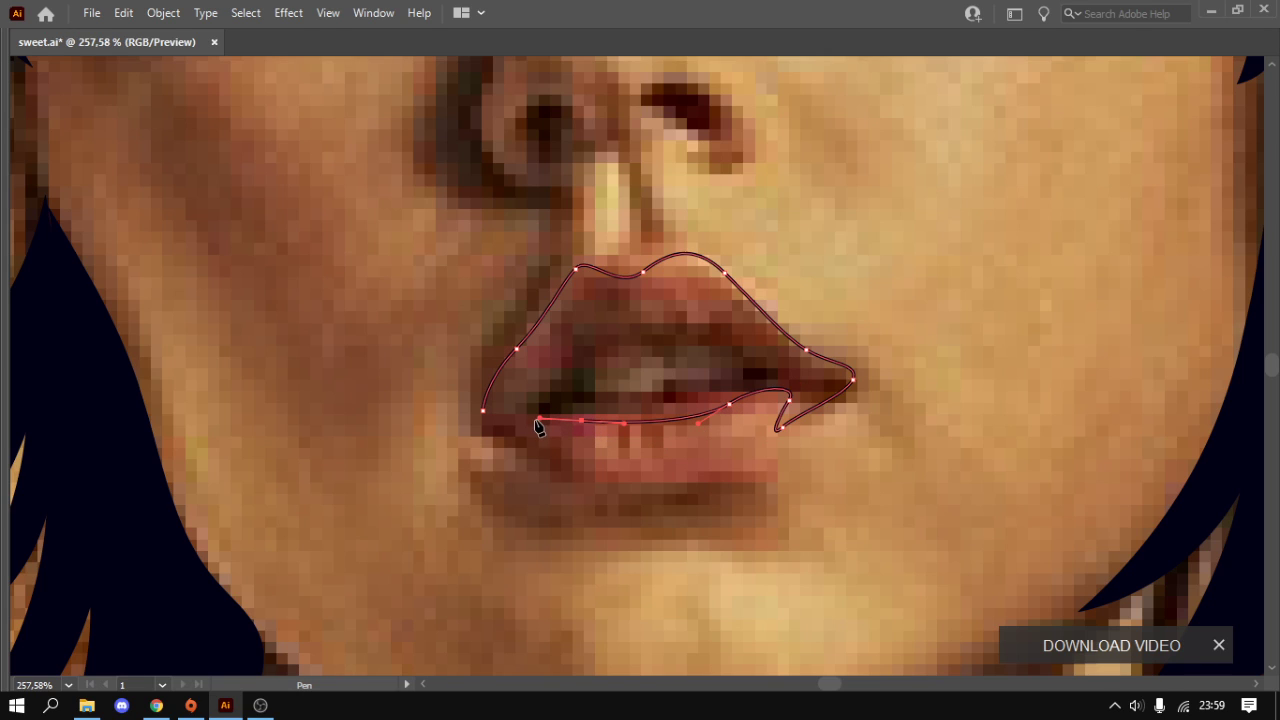
pyautogui.moveTo(559, 468); pyautogui.dragTo(477, 424)
pyautogui.click(483, 412)
# - Reselect the lip shape and set it to show only as an outline
pyautogui.hotkey('ctrl', 'shift', 'a')
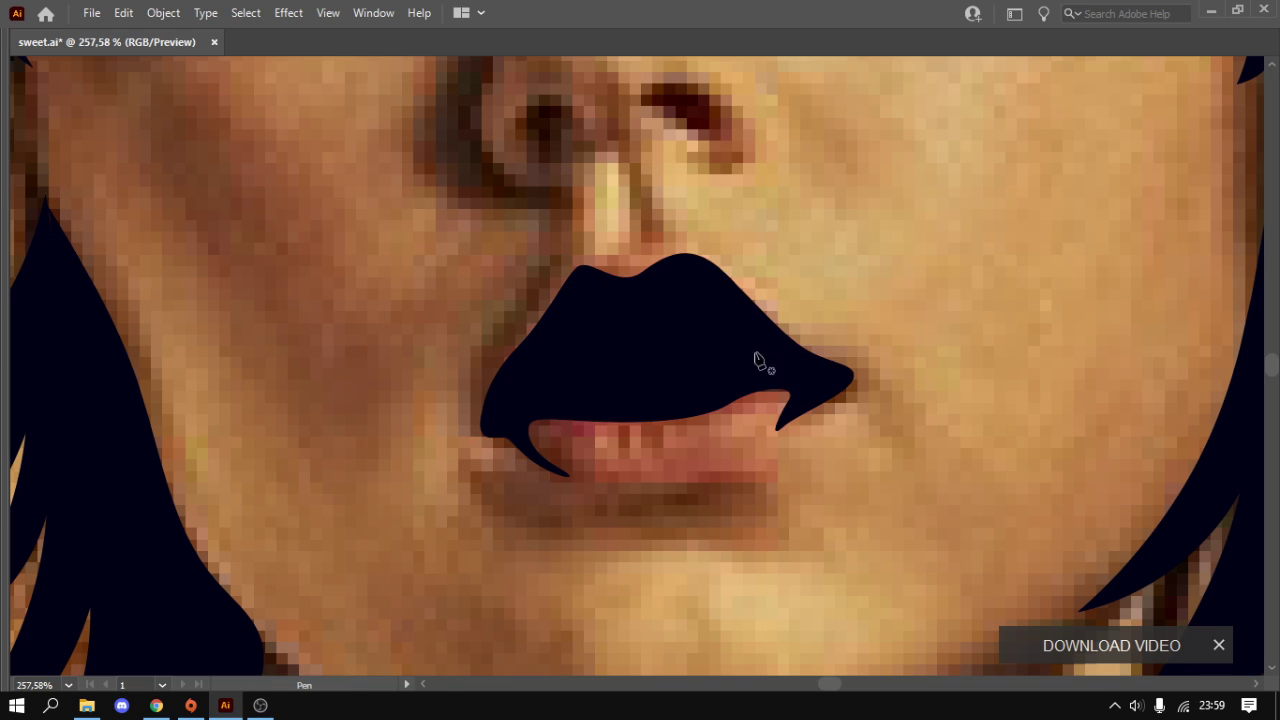
pyautogui.scroll(-5, 563, 380)
pyautogui.scroll(5, 600, 391)
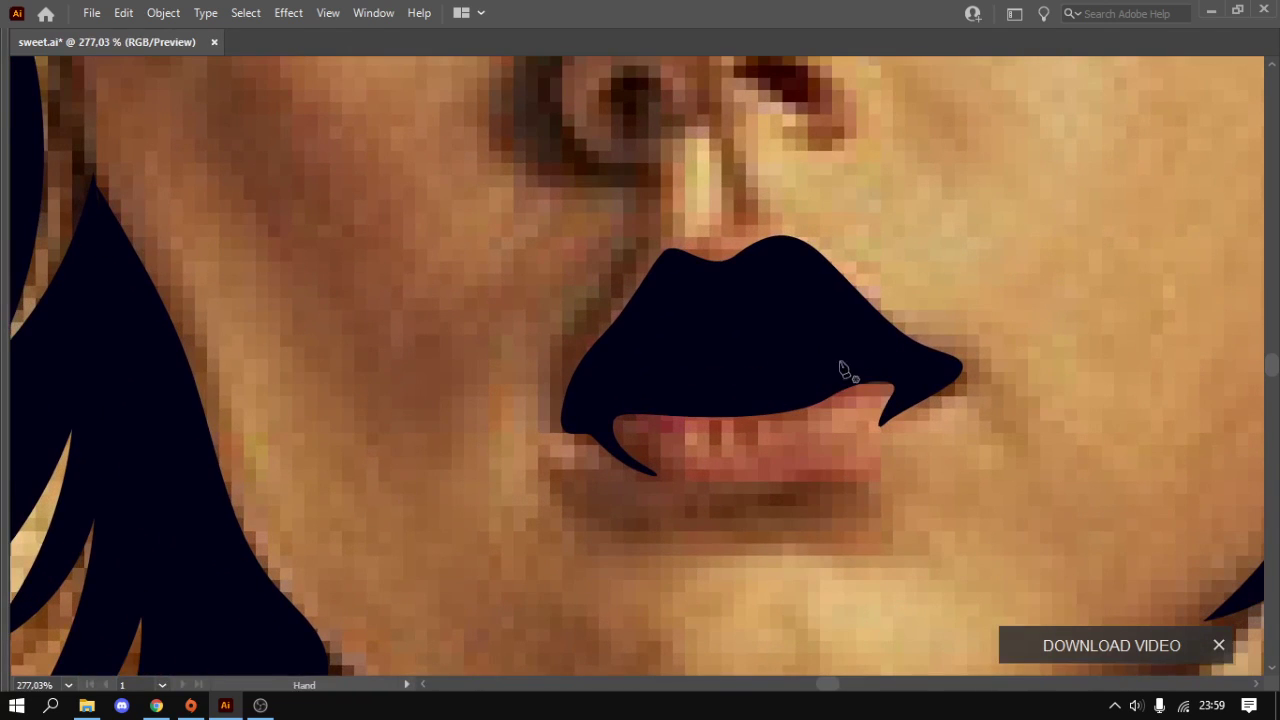
pyautogui.click(778, 372)
pyautogui.press('/')
pyautogui.hotkey('ctrl', 'shift', 'a')
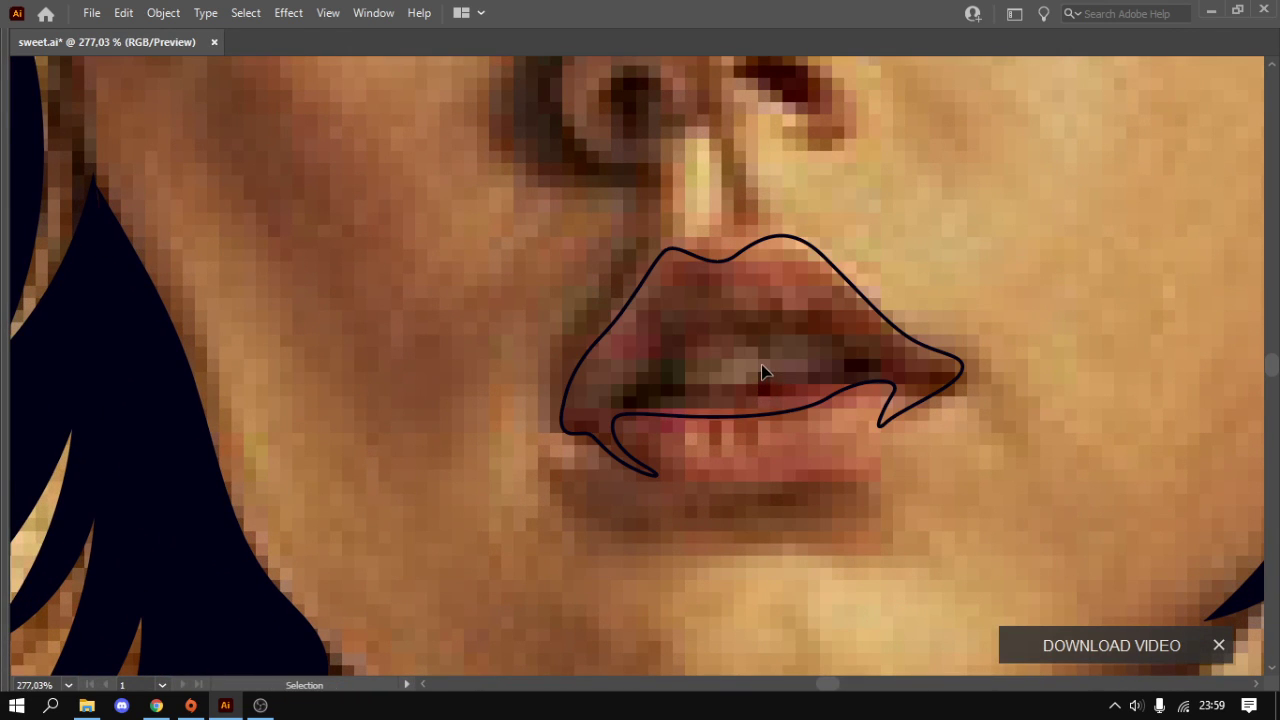
# - Fill the new teeth shape and the lips outline dark navy
pyautogui.scroll(1, 737, 368)
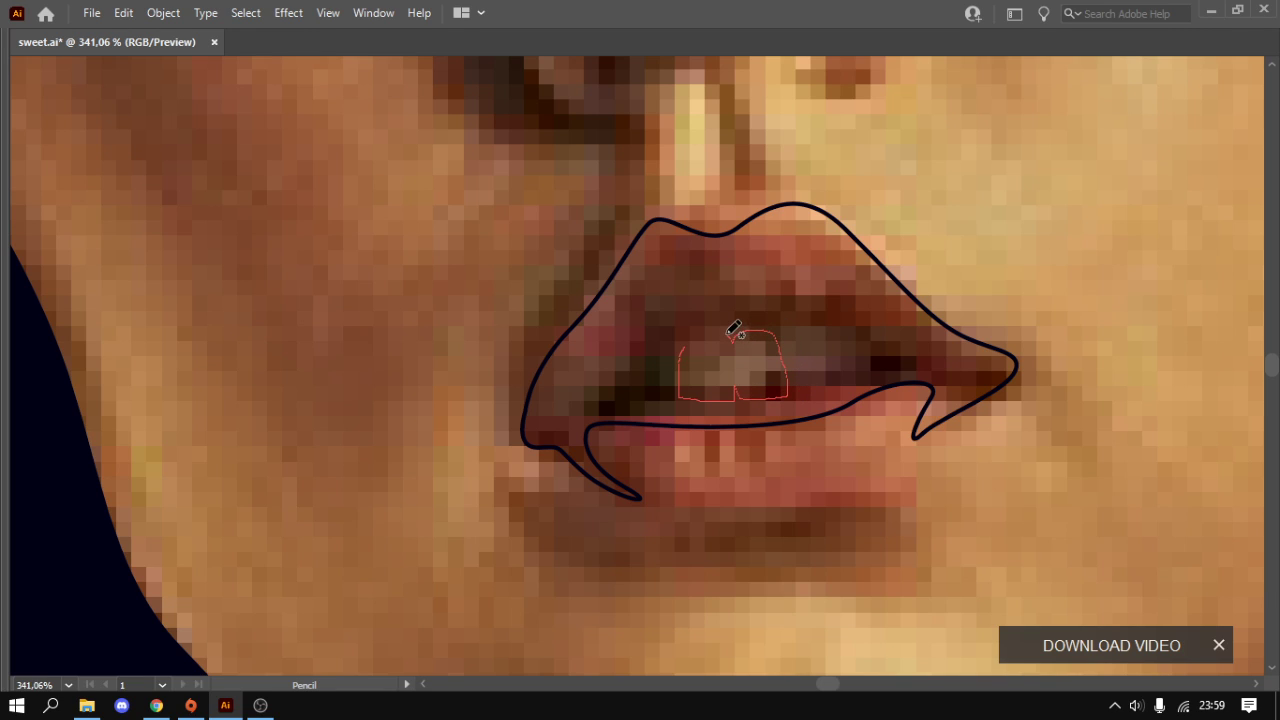
pyautogui.hotkey('shift', 'x')
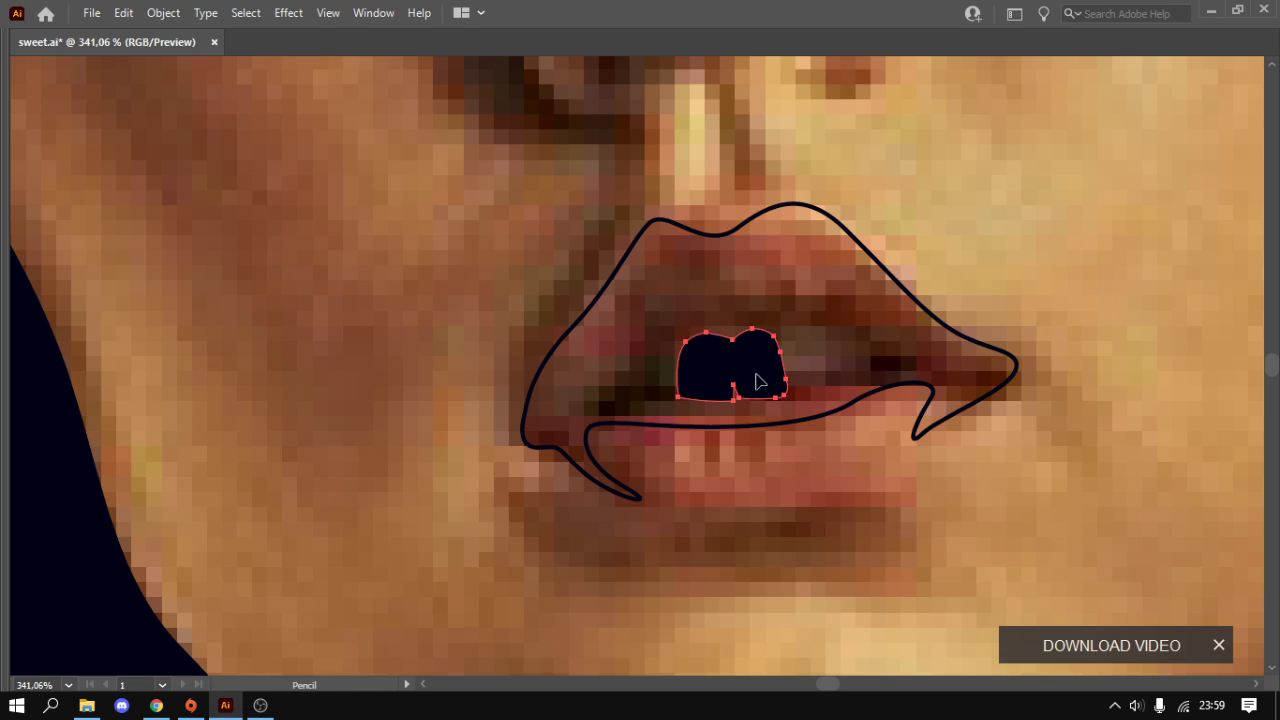
pyautogui.press('v')
pyautogui.click(866, 263)
pyautogui.hotkey('shift', 'x')
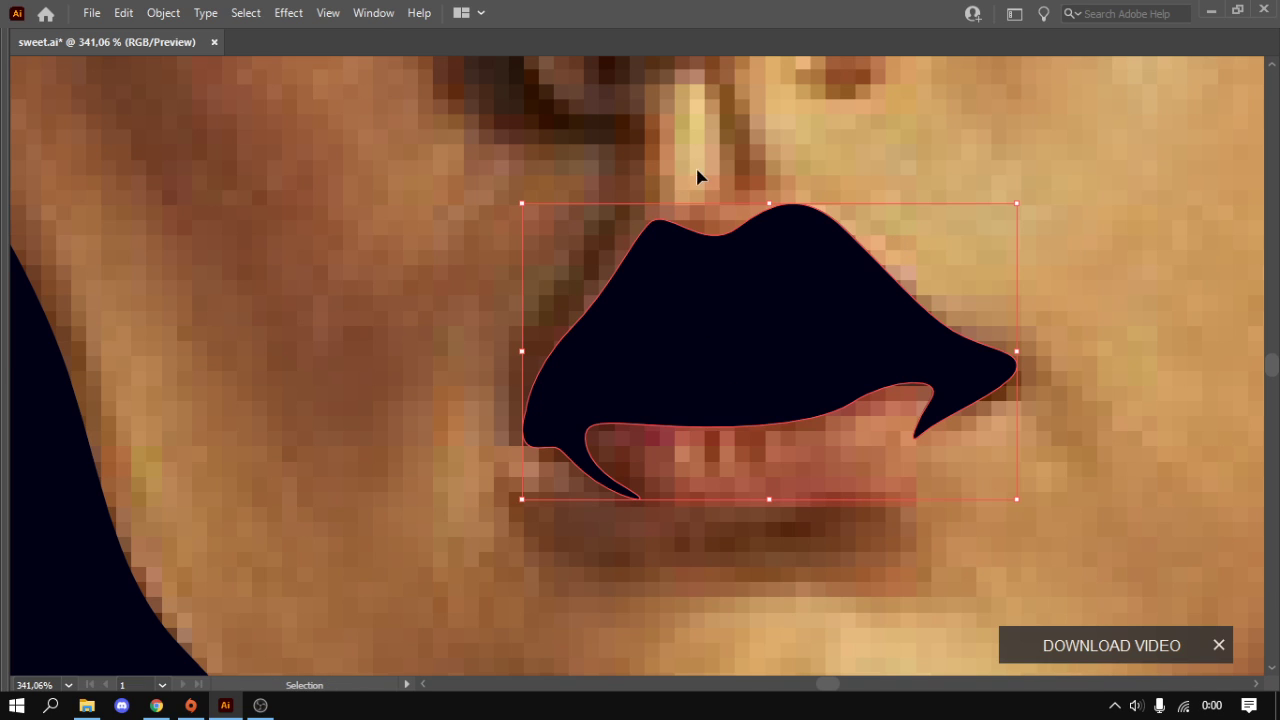
# - Cut the teeth out of the lips with Pathfinder Minus Front, then zoom out to the whole face
pyautogui.keyDown('shift'); pyautogui.click(740, 365); pyautogui.keyUp('shift')
pyautogui.press('Tab')
pyautogui.click(1157, 152)
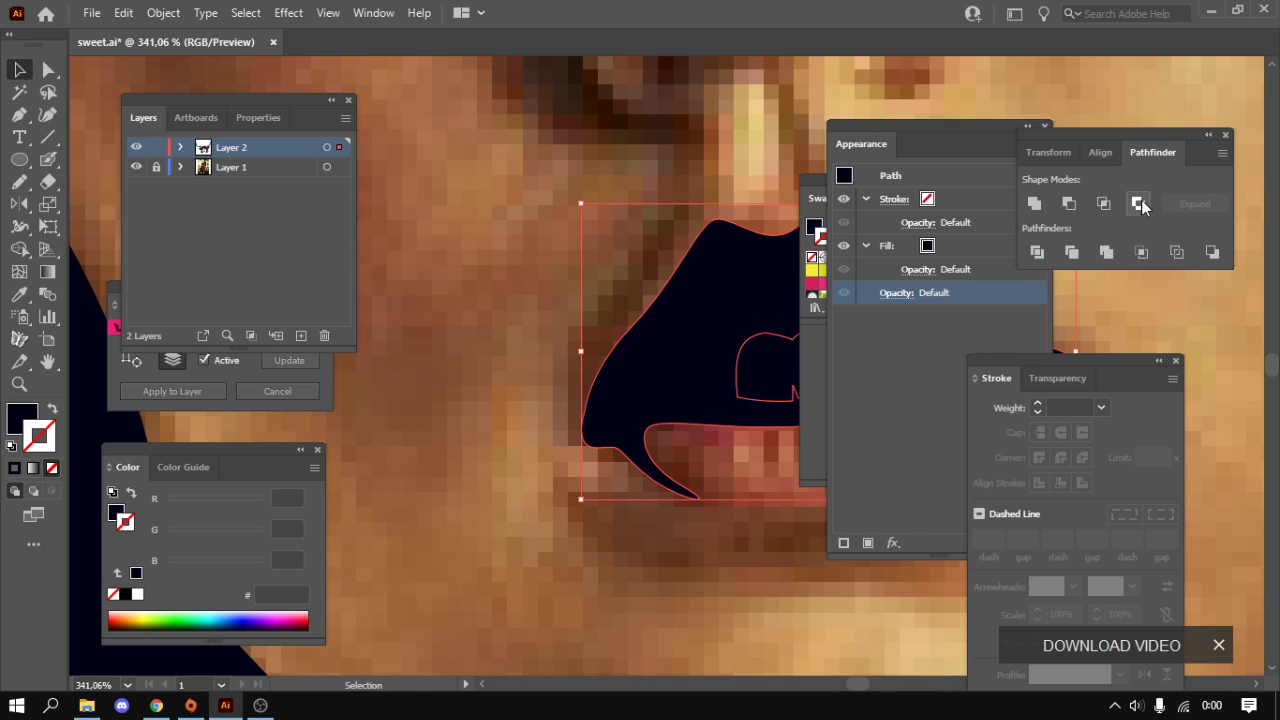
pyautogui.click(1143, 203)
pyautogui.press('Tab')
pyautogui.press('z')
pyautogui.moveTo(1001, 316); pyautogui.dragTo(470, 315)
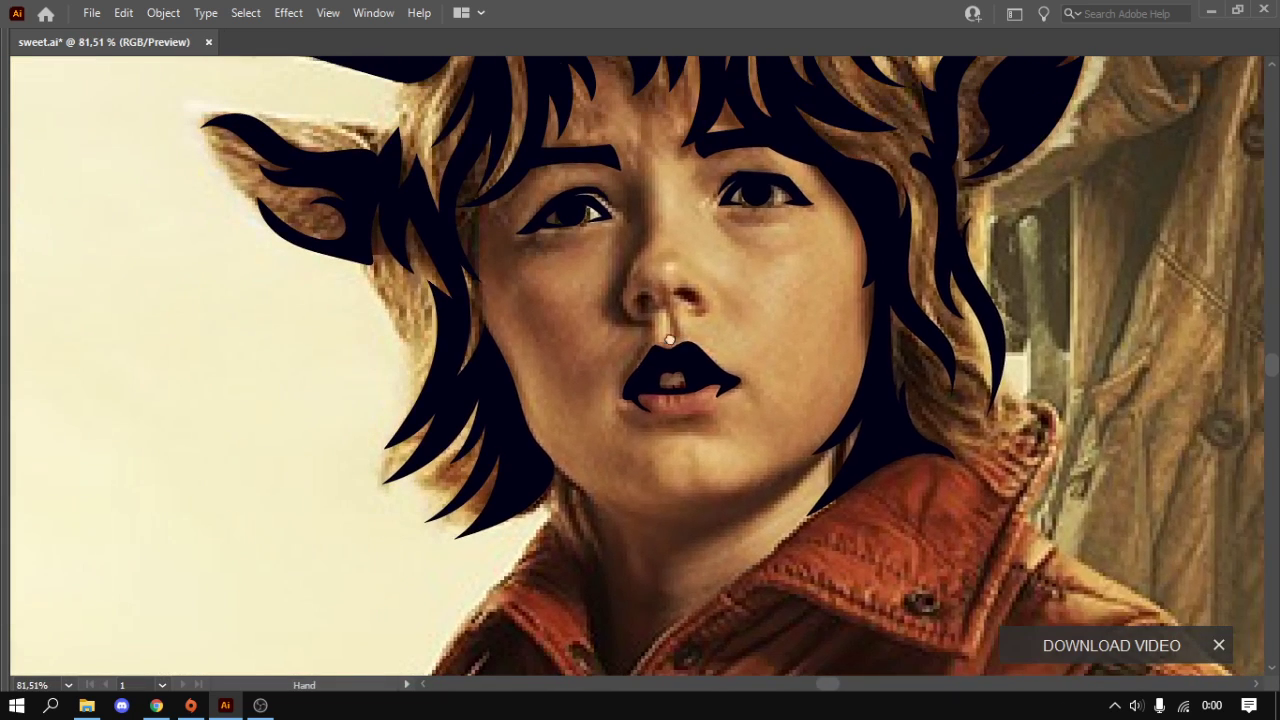
pyautogui.hotkey('shift', 'Tab')
pyautogui.press('v')
pyautogui.click(136, 167)
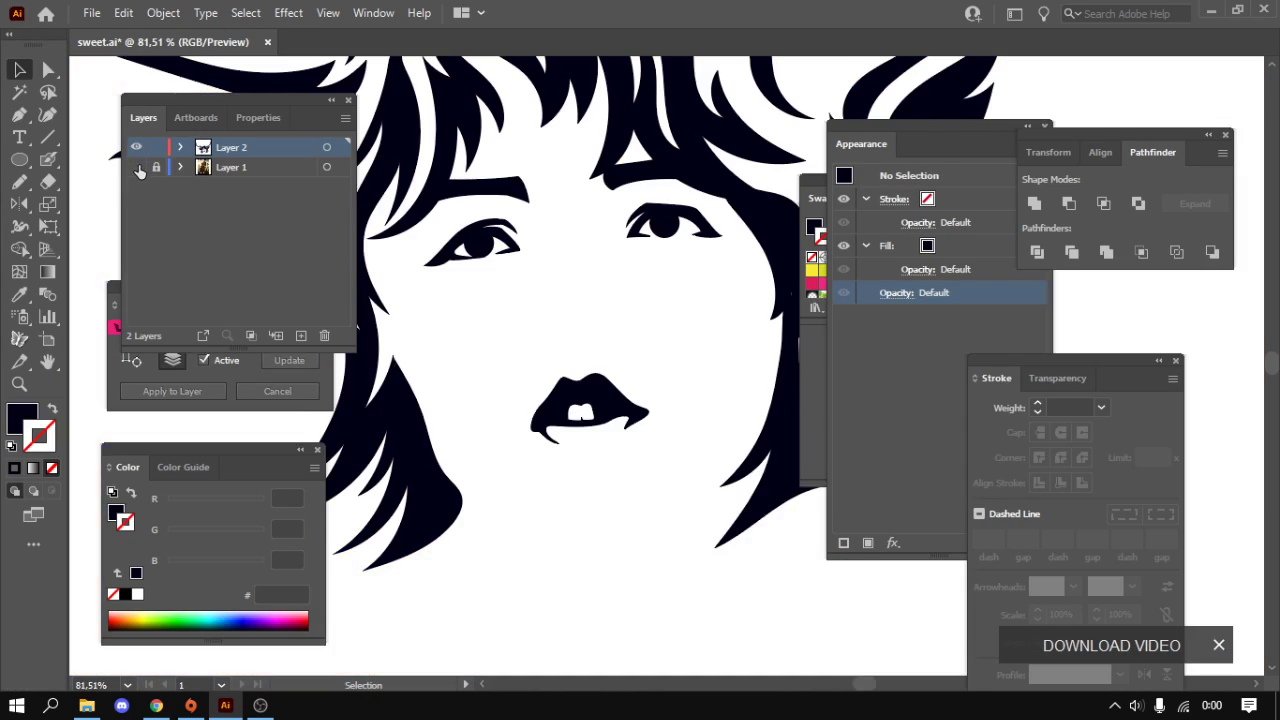
pyautogui.press('Tab')
pyautogui.scroll(-4, 358, 381)
pyautogui.scroll(5, 648, 340)
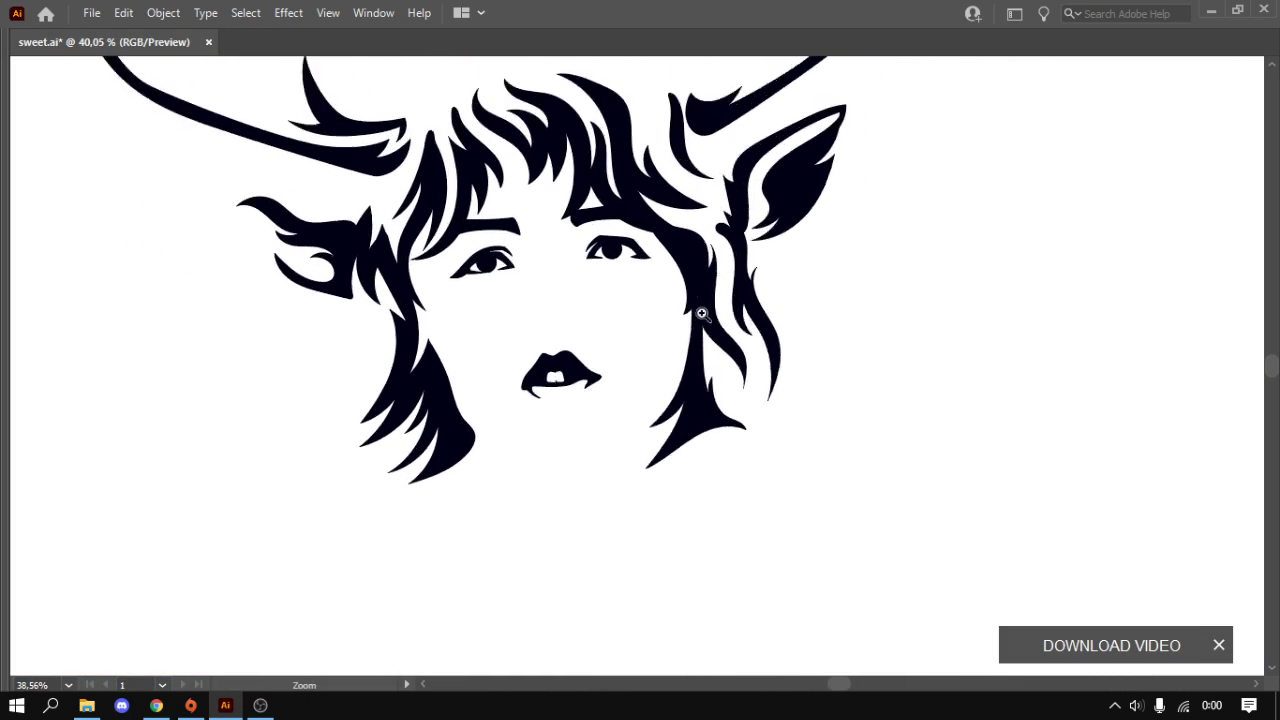
pyautogui.press('Tab')
pyautogui.click(137, 167)
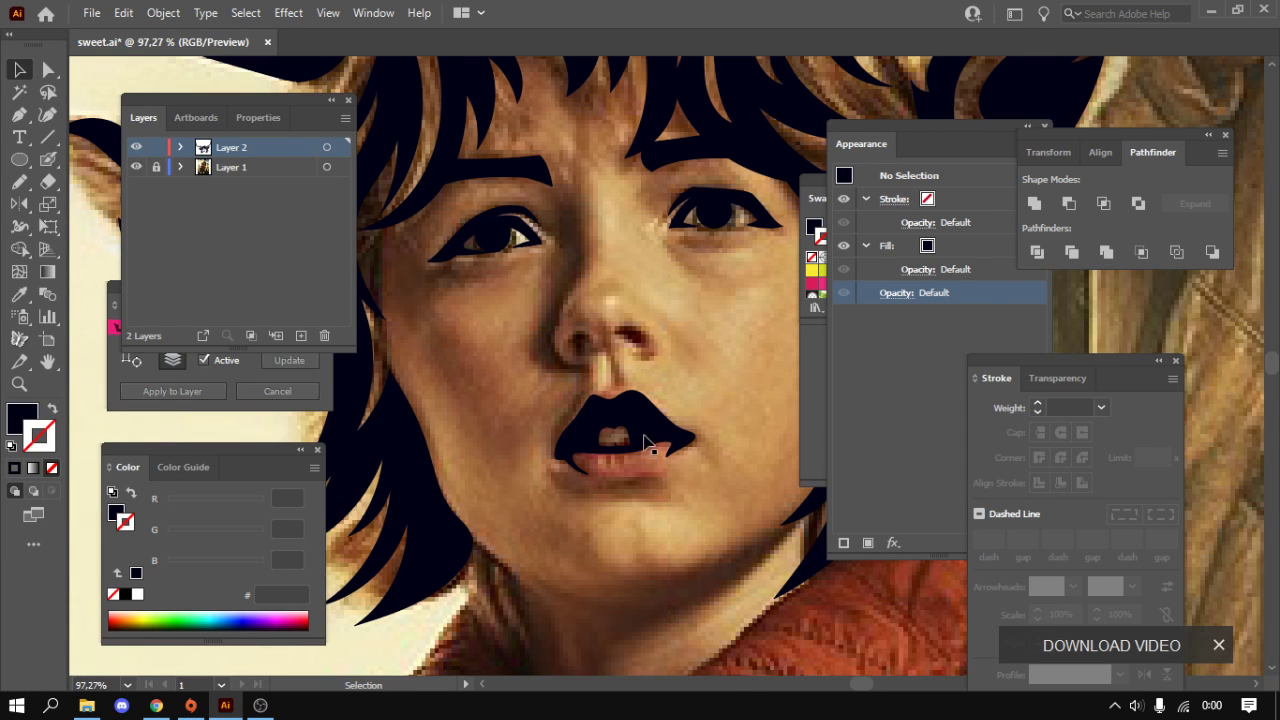
pyautogui.press('a')
pyautogui.click(671, 411)
pyautogui.hotkey('shift', 'x')
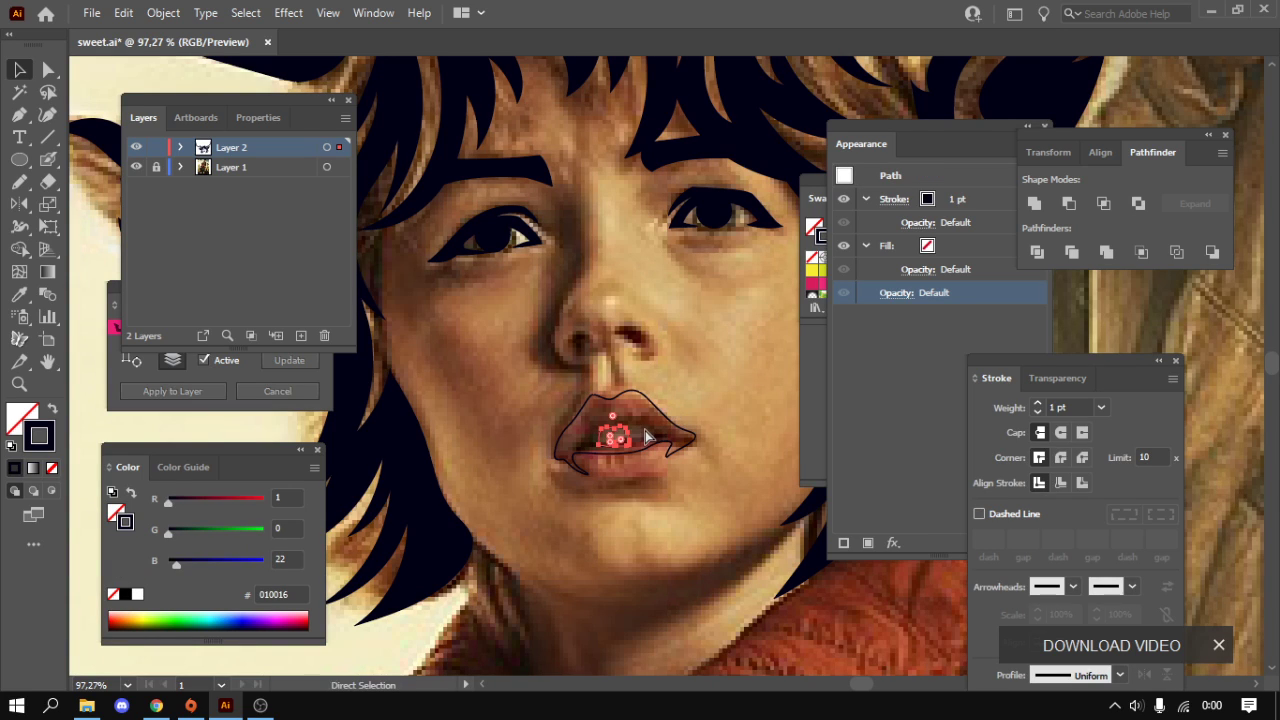
pyautogui.click(648, 435)
pyautogui.hotkey('ctrl', 'z')
pyautogui.hotkey('shift', 'x')
pyautogui.moveTo(479, 342); pyautogui.dragTo(497, 360)
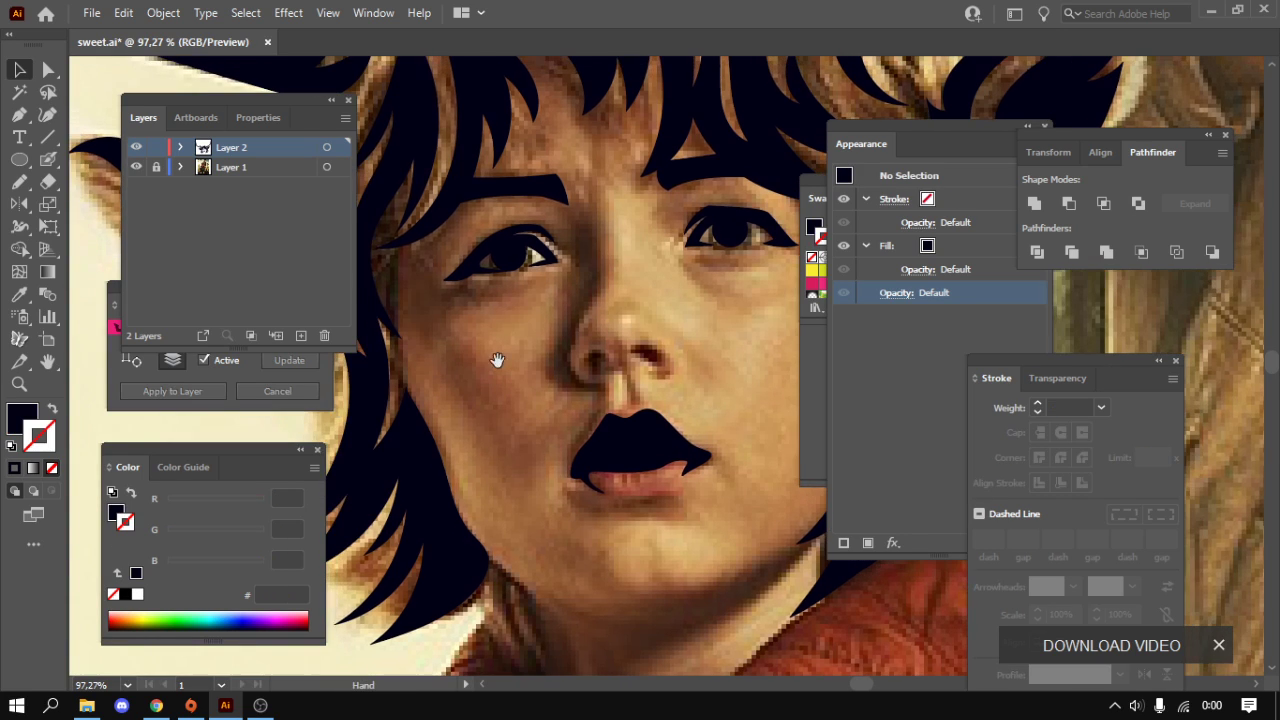
pyautogui.press('p')
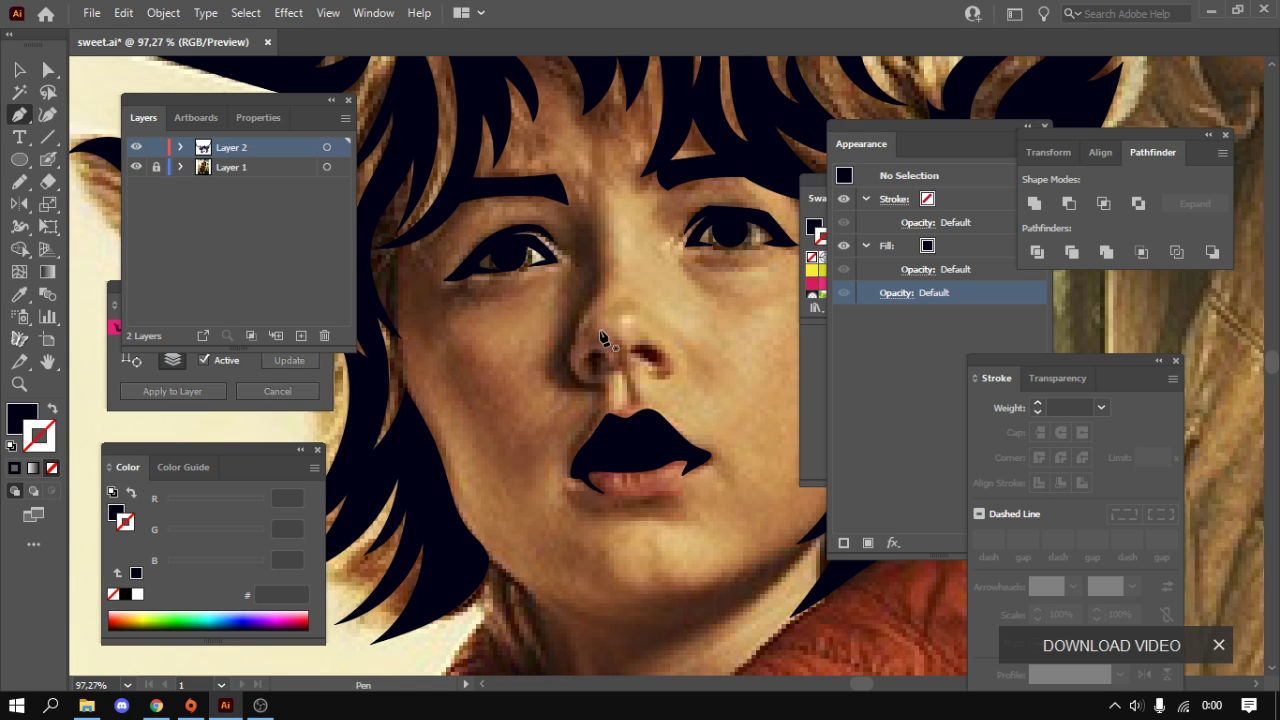
pyautogui.press('Tab')
pyautogui.scroll(-3, 571, 420)
pyautogui.scroll(-2, 589, 331)
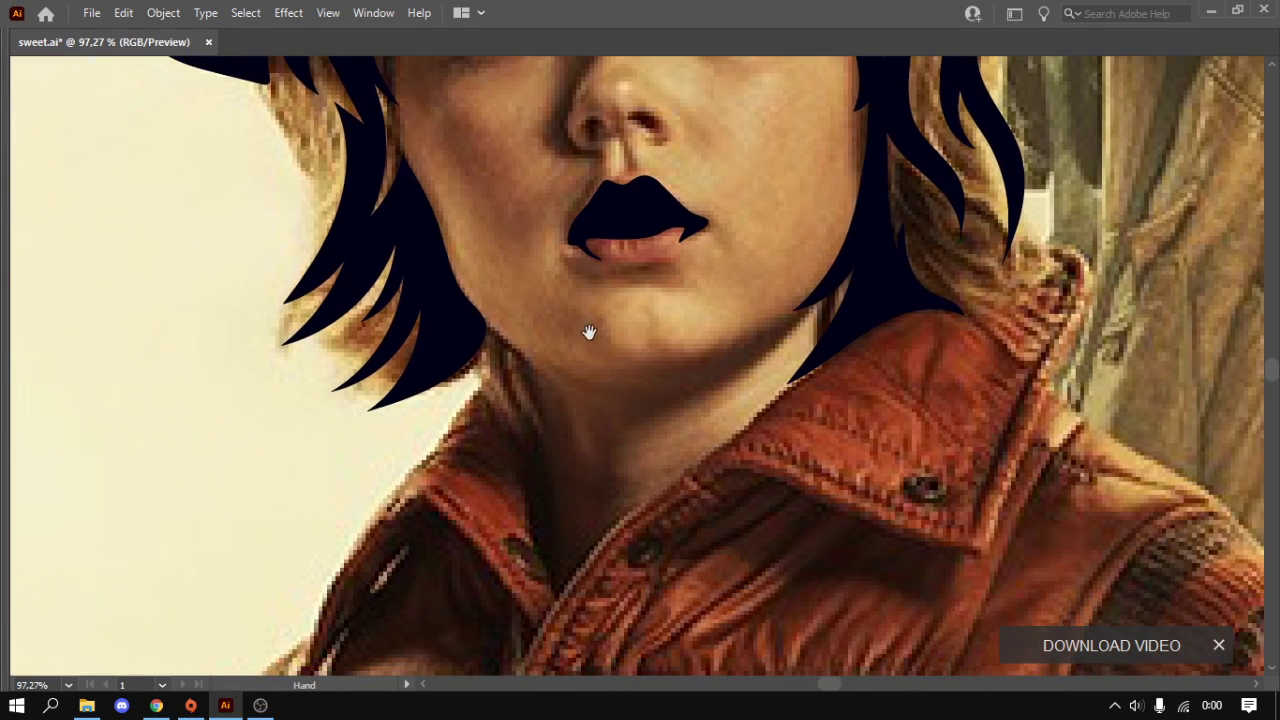
pyautogui.scroll(-1, 557, 369)
pyautogui.scroll(-2, 557, 369)
pyautogui.scroll(3, 646, 289)
pyautogui.scroll(2, 655, 295)
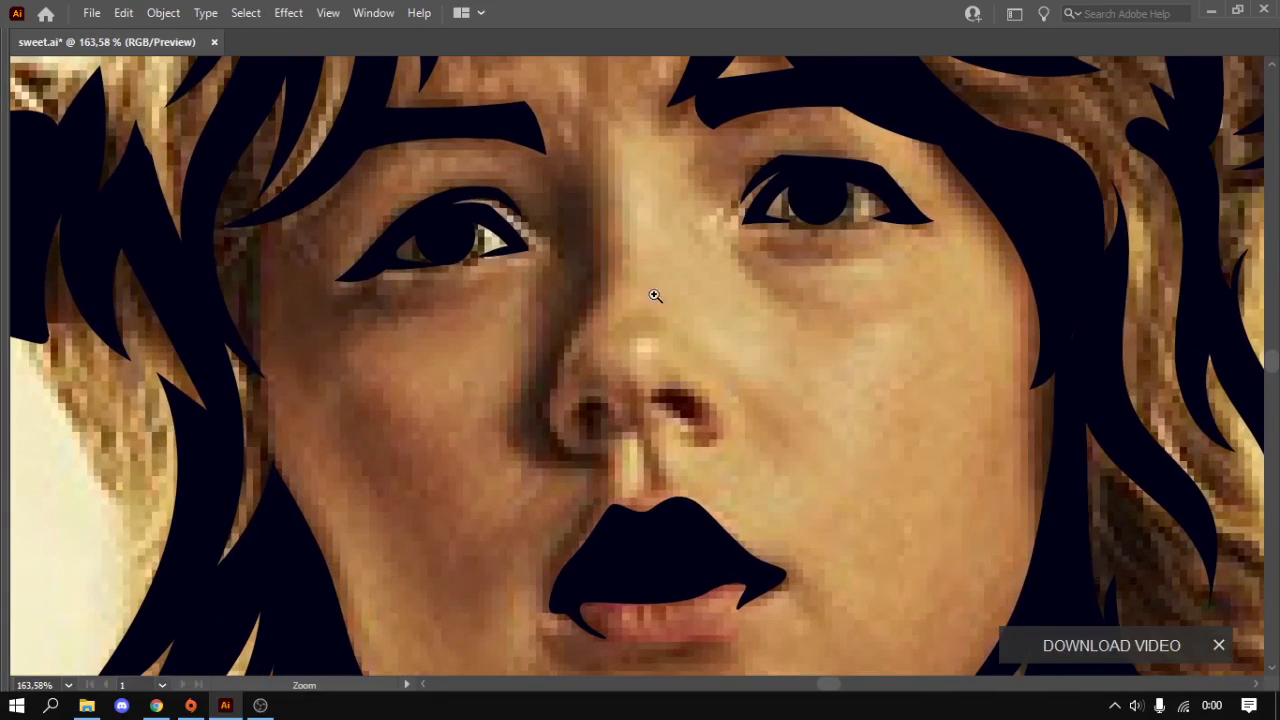
pyautogui.moveTo(585, 273); pyautogui.dragTo(591, 325)
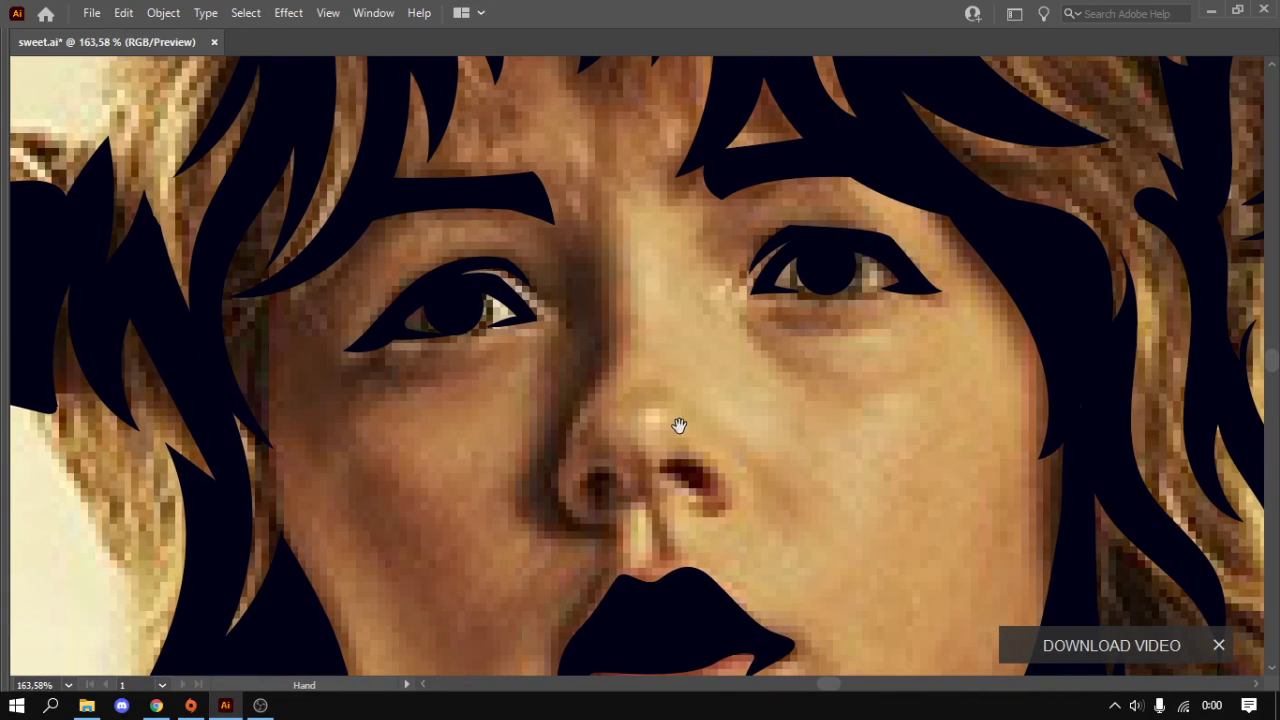
pyautogui.scroll(-3, 679, 426)
pyautogui.scroll(1, 554, 312)
# - Draw the right and left nostrils as closed navy shapes with the Pencil tool
pyautogui.scroll(2, 646, 325)
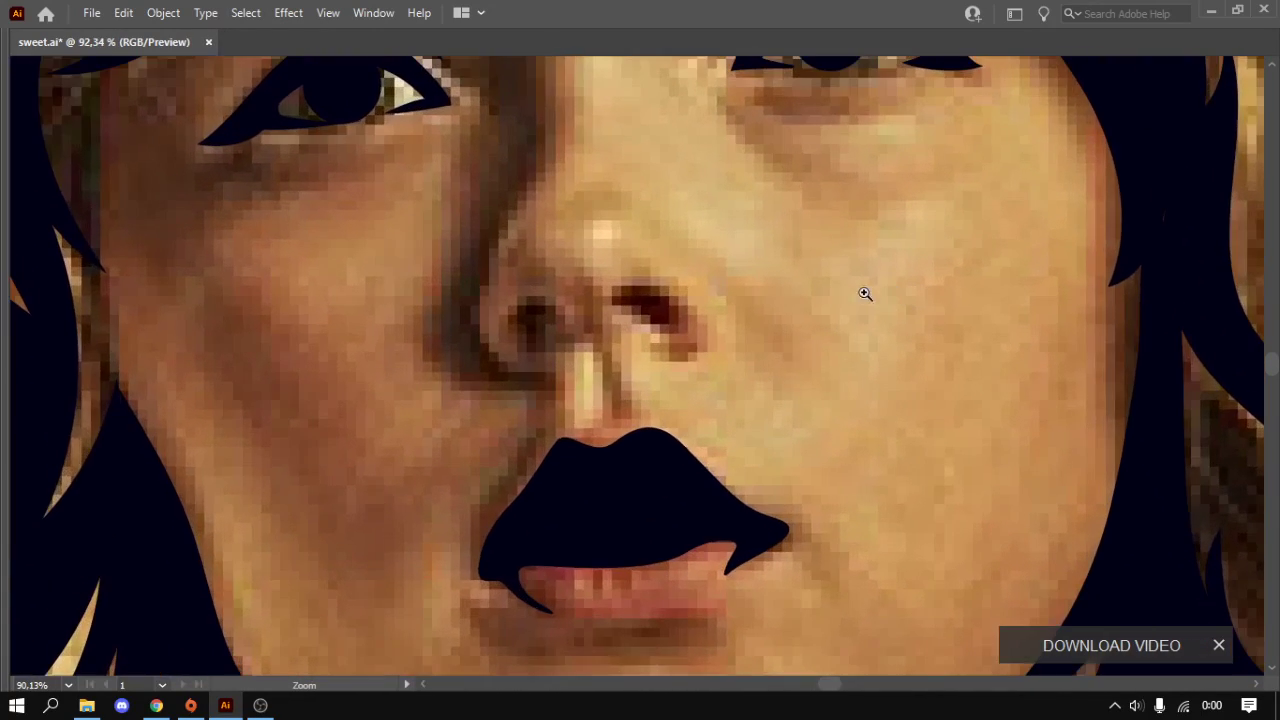
pyautogui.scroll(2, 706, 283)
pyautogui.press('n')
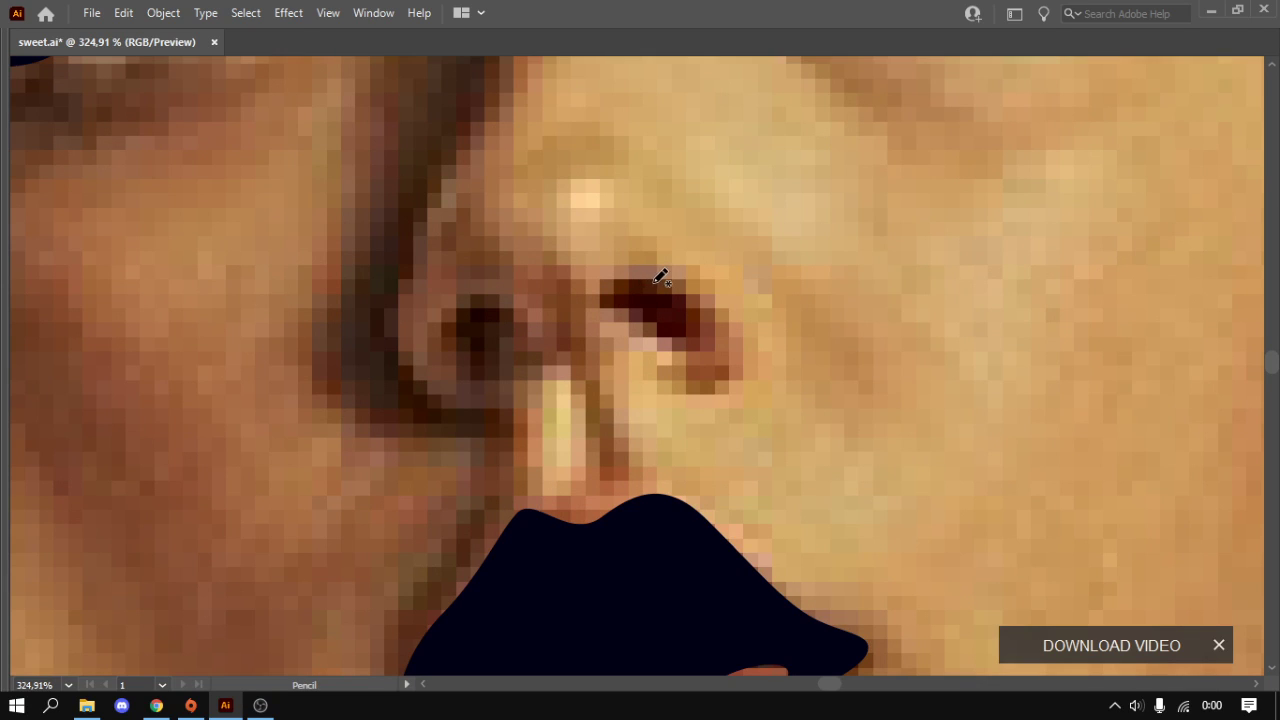
pyautogui.moveTo(607, 305); pyautogui.dragTo(669, 354)
pyautogui.moveTo(670, 286); pyautogui.dragTo(661, 276)
pyautogui.moveTo(487, 300)
pyautogui.mouseDown()
pyautogui.moveTo(456, 322)
pyautogui.moveTo(502, 366)
pyautogui.mouseUp()
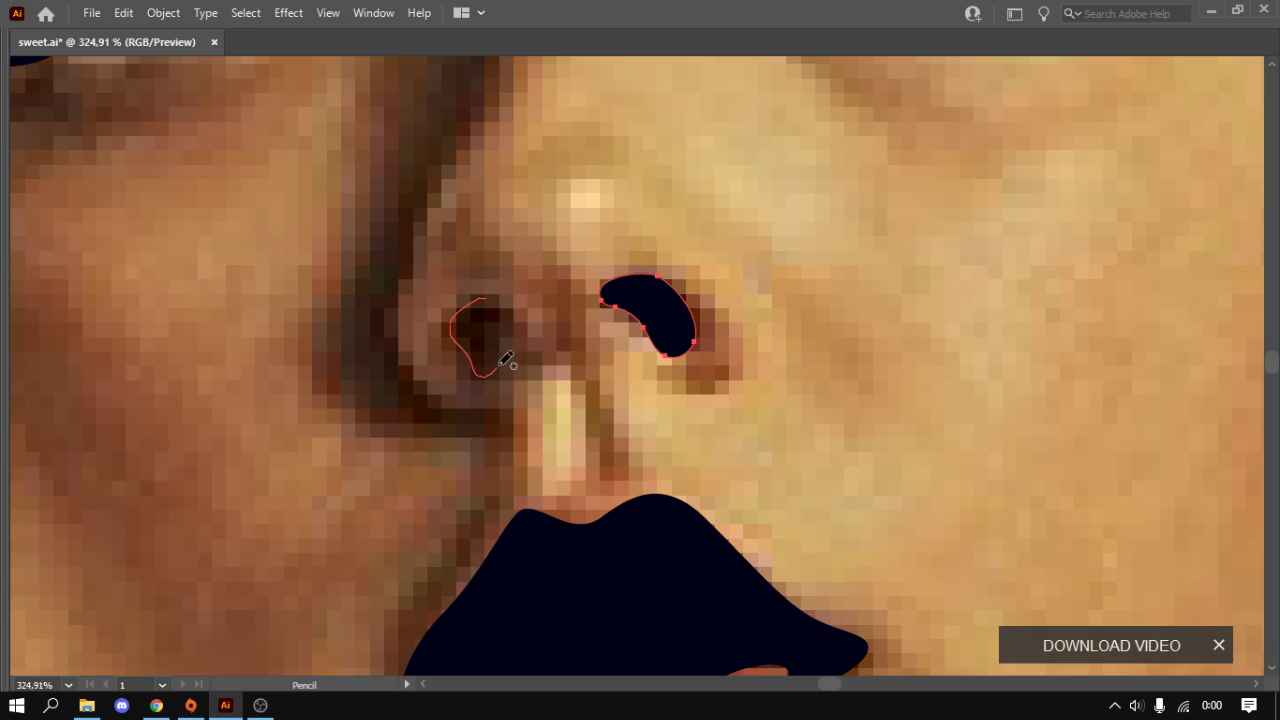
pyautogui.moveTo(500, 296); pyautogui.dragTo(504, 298)
# - Draw a closed shadow shape running down the nose's side and around the left nostril
pyautogui.scroll(-3, 540, 300)
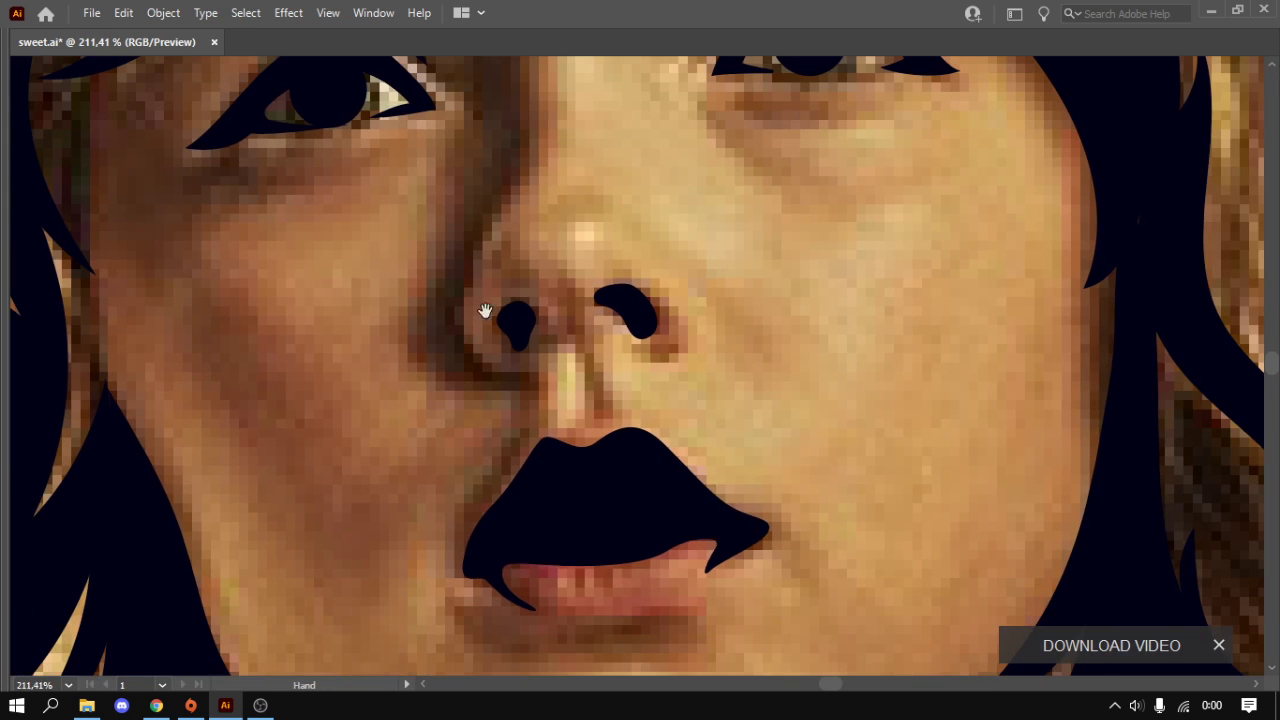
pyautogui.scroll(2, 500, 305)
pyautogui.scroll(1, 550, 270)
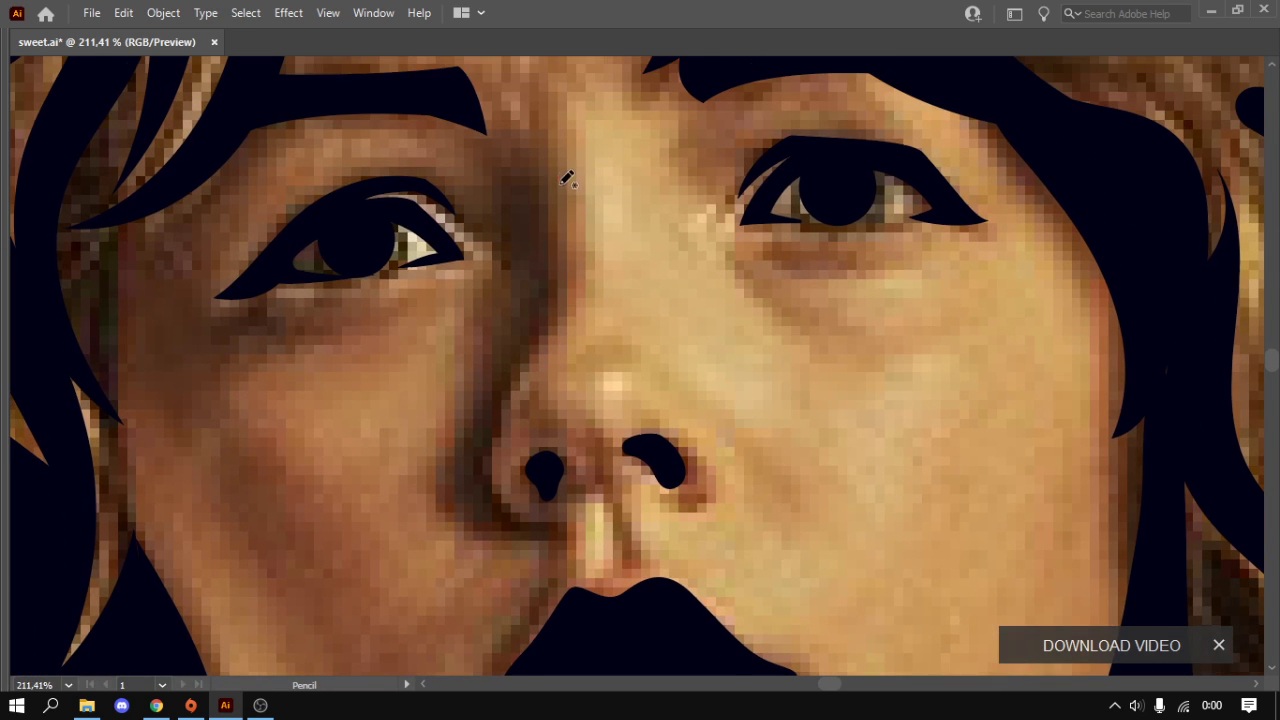
pyautogui.moveTo(563, 178); pyautogui.dragTo(560, 327)
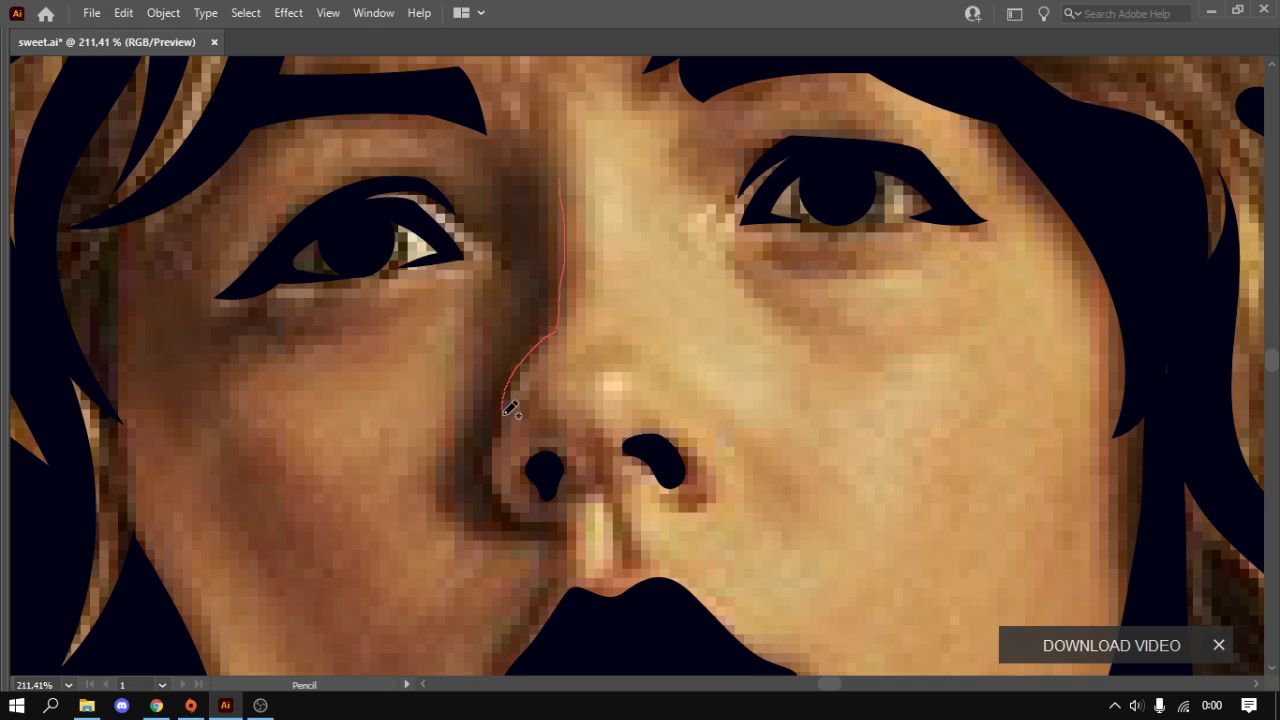
pyautogui.moveTo(503, 438)
pyautogui.mouseDown()
pyautogui.moveTo(514, 506)
pyautogui.moveTo(548, 515)
pyautogui.mouseUp()
pyautogui.moveTo(467, 467)
pyautogui.mouseDown()
pyautogui.moveTo(508, 292)
pyautogui.moveTo(474, 210)
pyautogui.moveTo(493, 178)
pyautogui.moveTo(562, 175)
pyautogui.mouseUp()
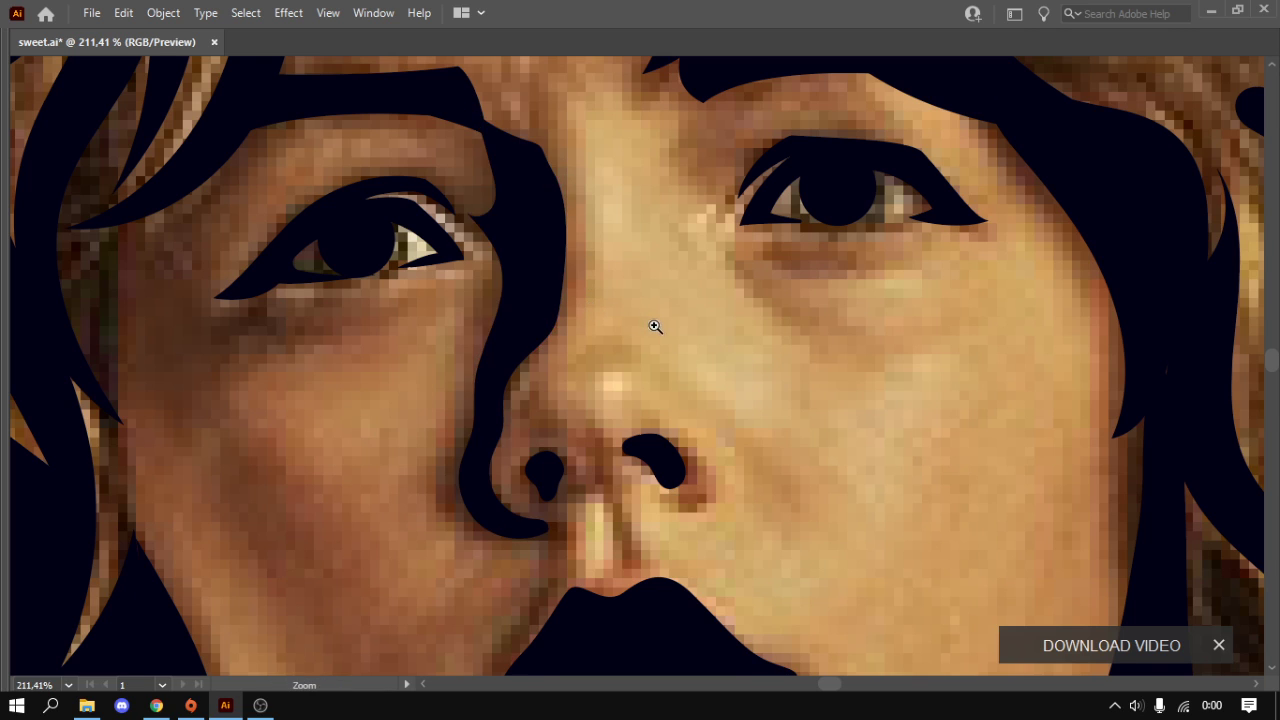
# - Adjust the nose shadow's anchor near the eye corner with Direct Selection
pyautogui.scroll(-2, 591, 297)
pyautogui.scroll(3, 650, 295)
pyautogui.press('a')
pyautogui.click(535, 278)
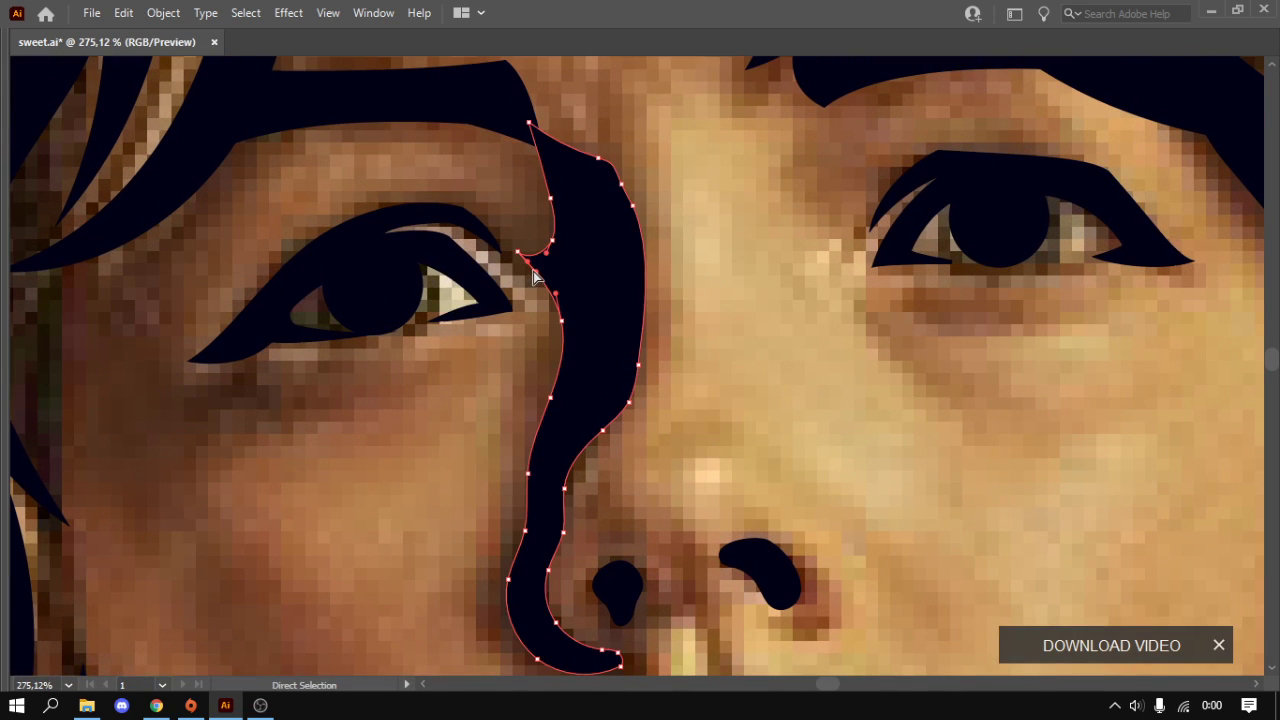
pyautogui.moveTo(531, 268); pyautogui.dragTo(533, 282)
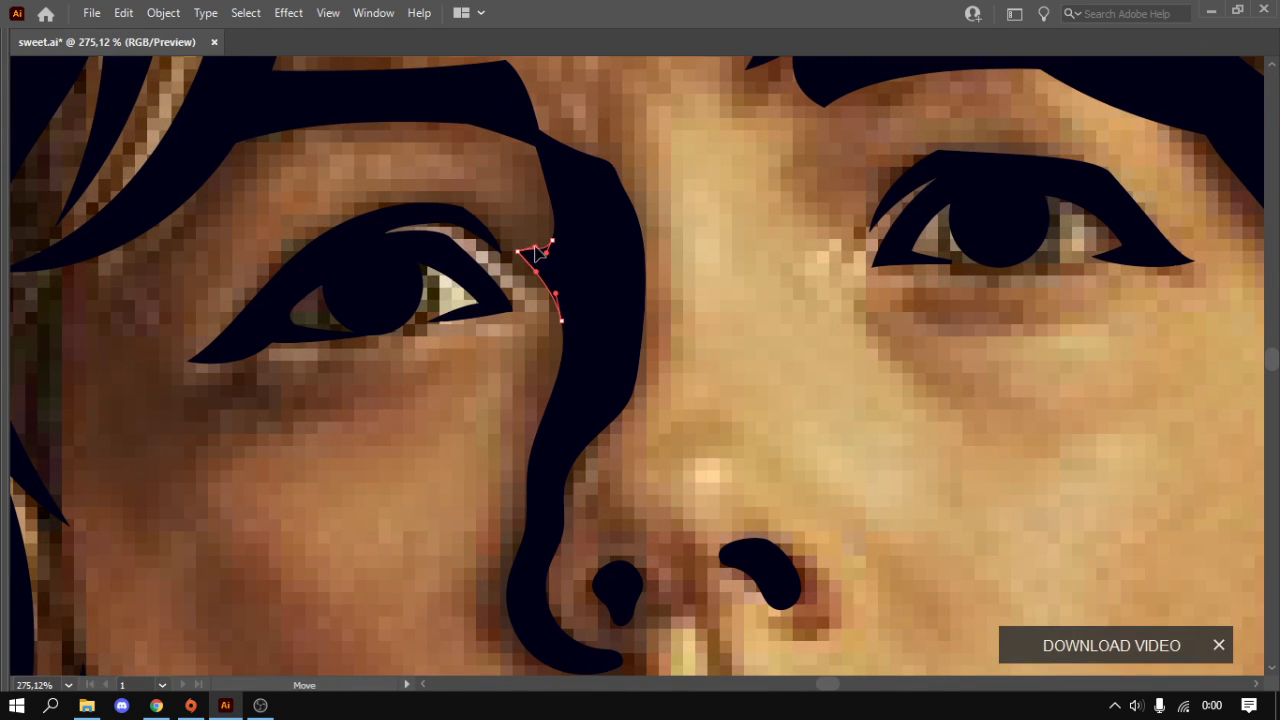
pyautogui.click(666, 323)
pyautogui.scroll(-5, 617, 294)
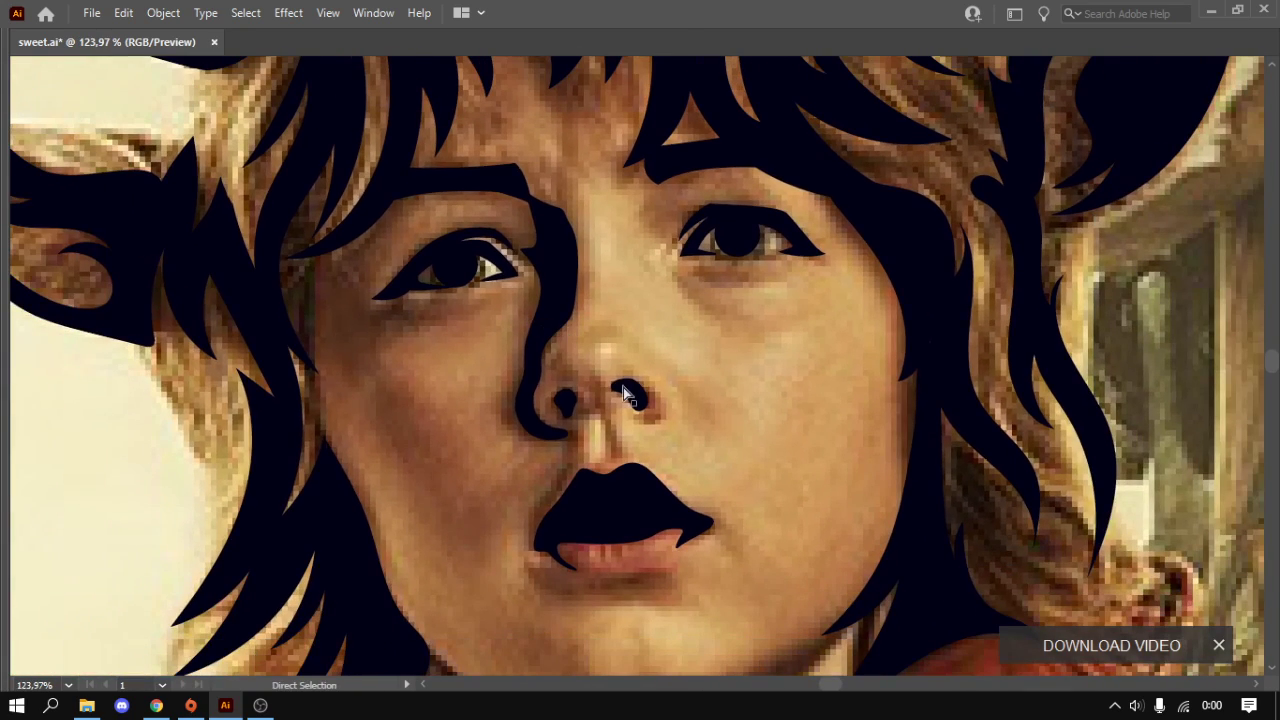
# - Draw a dark navy neck shadow along the jawline, hair edge and down the neck
pyautogui.scroll(-3, 600, 400)
pyautogui.scroll(-3, 484, 375)
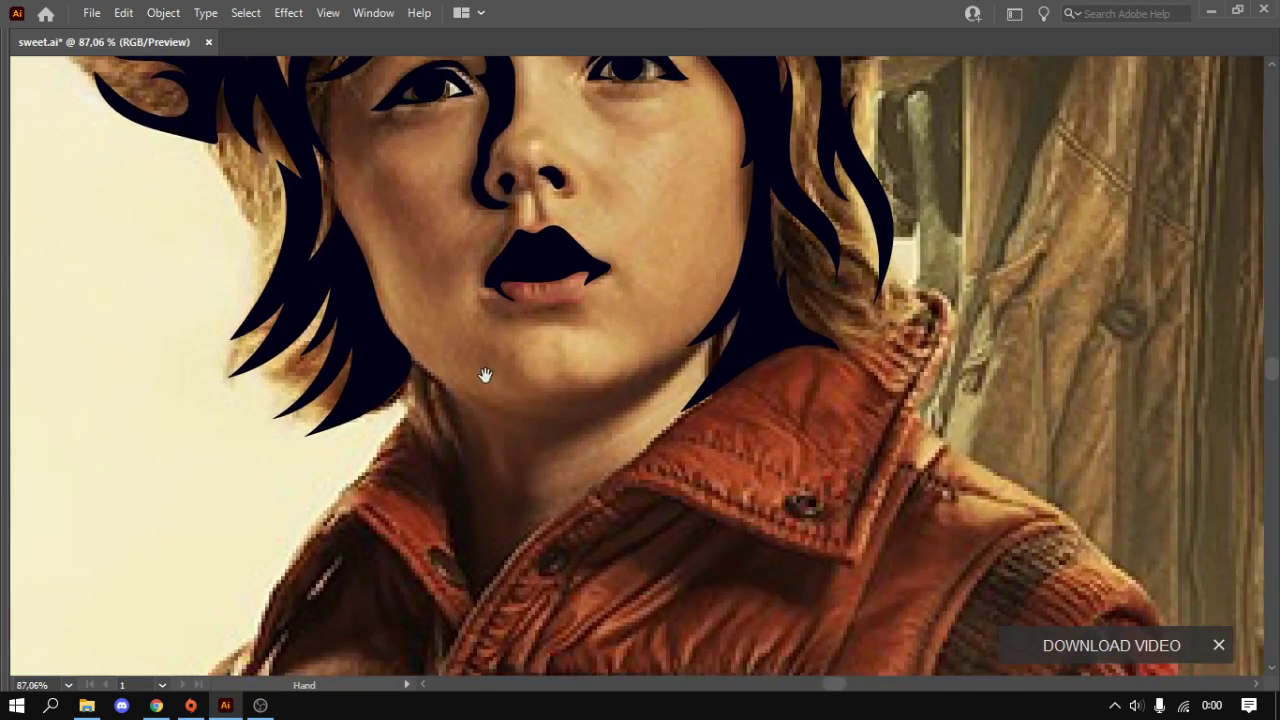
pyautogui.scroll(1, 710, 374)
pyautogui.scroll(1, 680, 360)
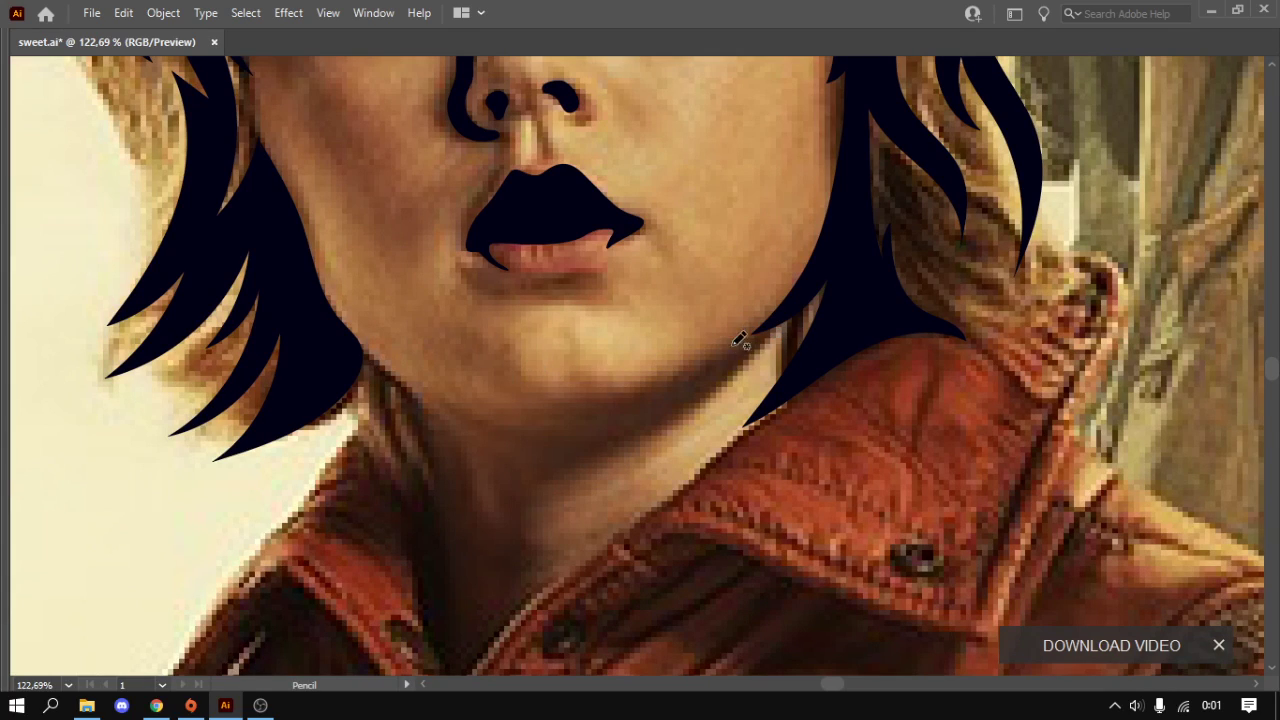
pyautogui.moveTo(735, 343); pyautogui.dragTo(640, 387)
pyautogui.moveTo(291, 233)
pyautogui.mouseDown()
pyautogui.moveTo(428, 458)
pyautogui.moveTo(449, 634)
pyautogui.moveTo(523, 600)
pyautogui.moveTo(521, 555)
pyautogui.moveTo(623, 449)
pyautogui.moveTo(731, 377)
pyautogui.moveTo(745, 344)
pyautogui.moveTo(557, 378)
pyautogui.moveTo(663, 331)
pyautogui.mouseUp()
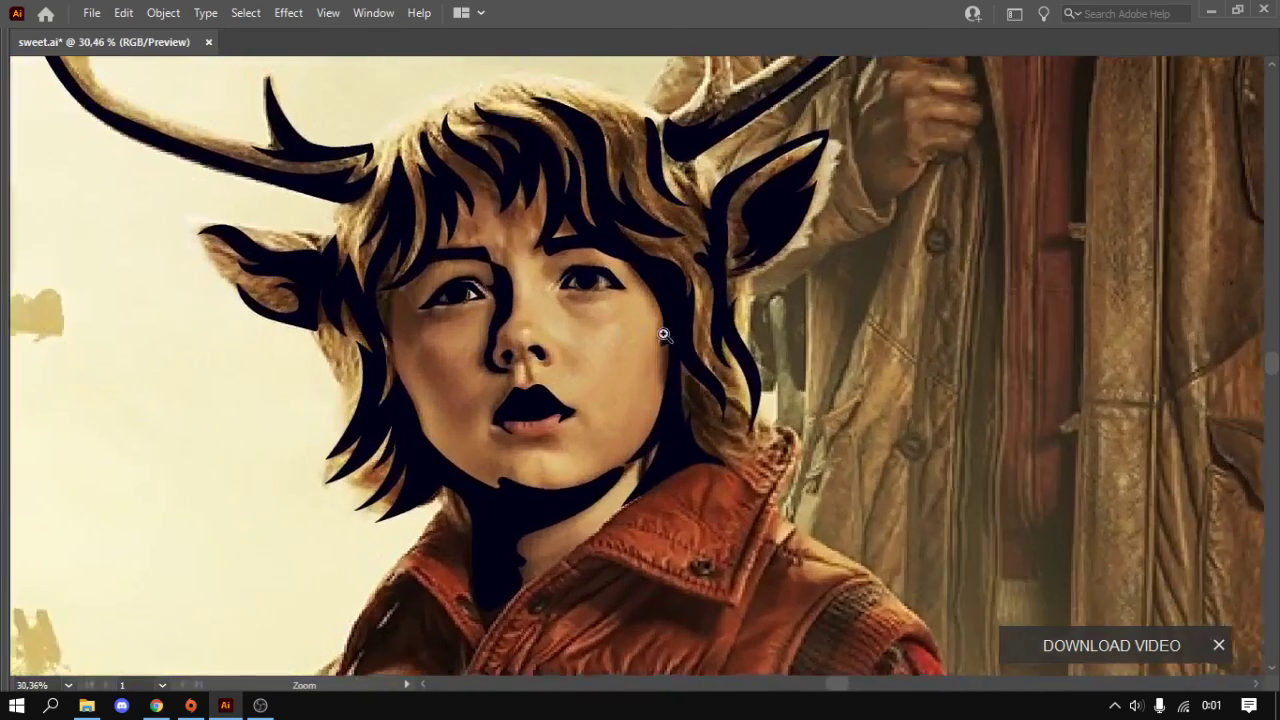
# - Raise the neck shadow's top anchor so its upper edge follows the jaw
pyautogui.moveTo(402, 316); pyautogui.dragTo(486, 340)
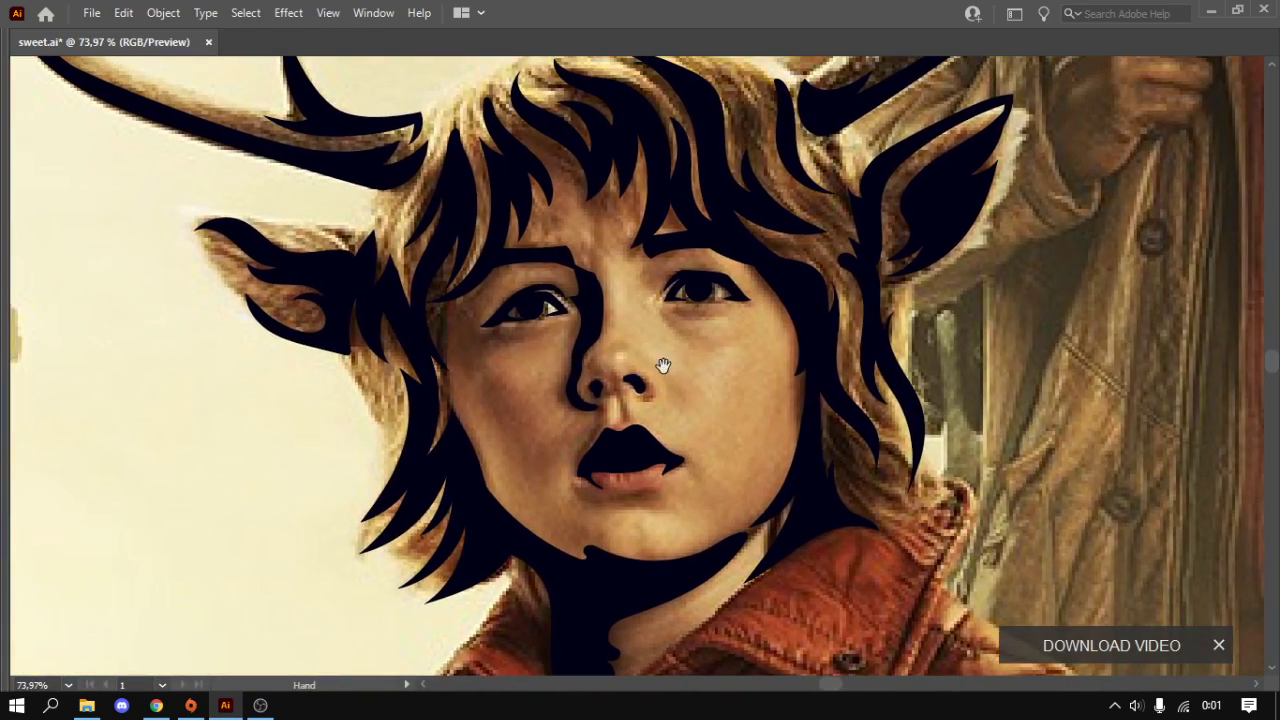
pyautogui.scroll(1, 676, 300)
pyautogui.scroll(1, 557, 357)
pyautogui.scroll(1, 551, 363)
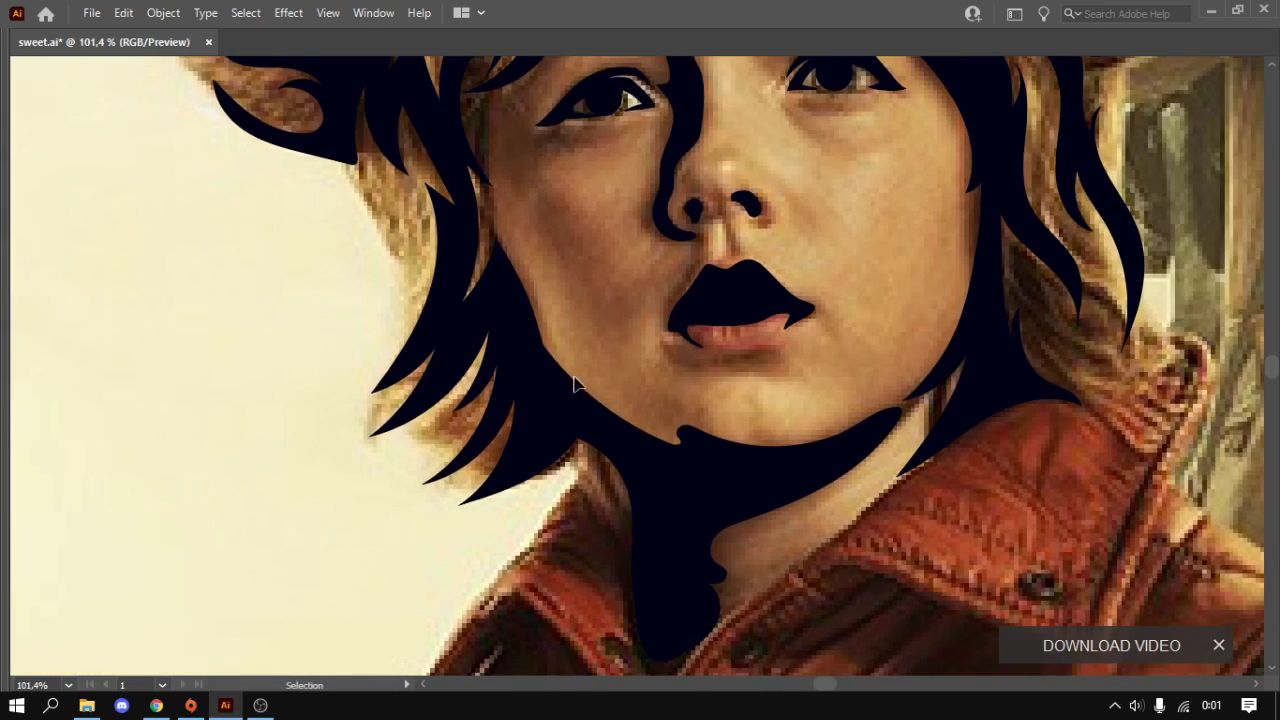
pyautogui.press('a')
pyautogui.click(562, 372)
pyautogui.moveTo(523, 317); pyautogui.dragTo(517, 285)
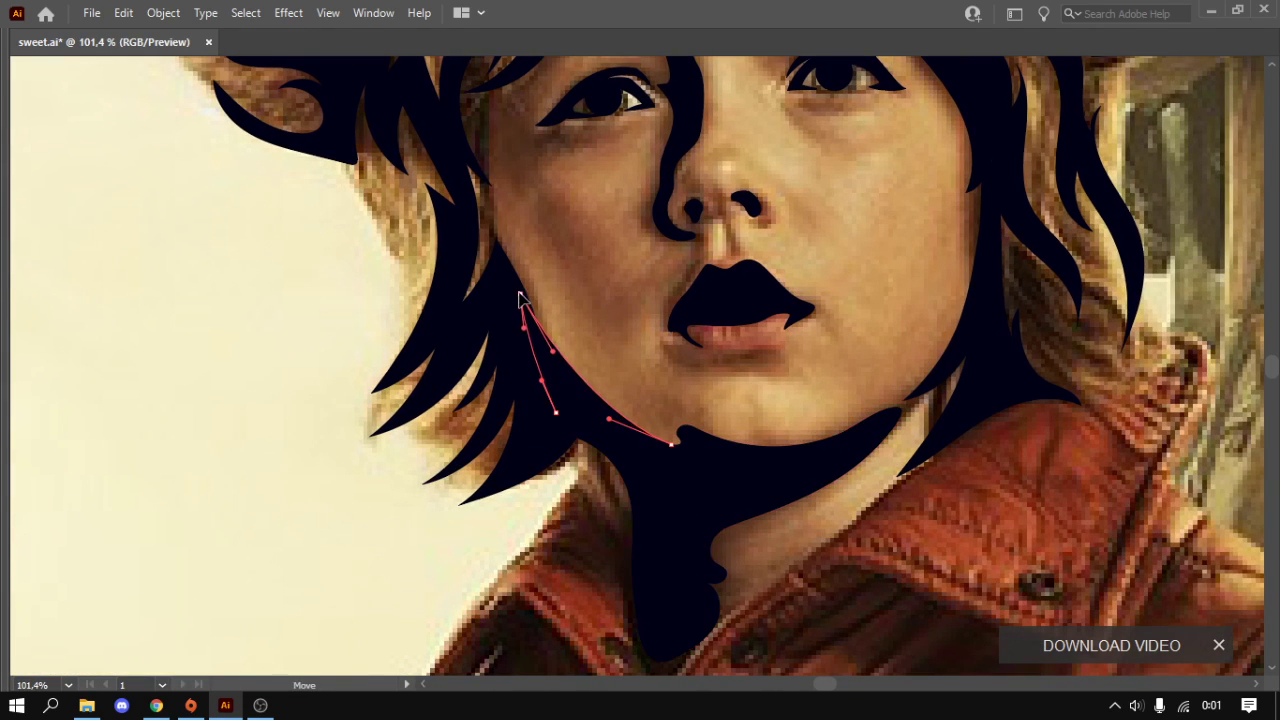
pyautogui.hotkey('ctrl', 'z')
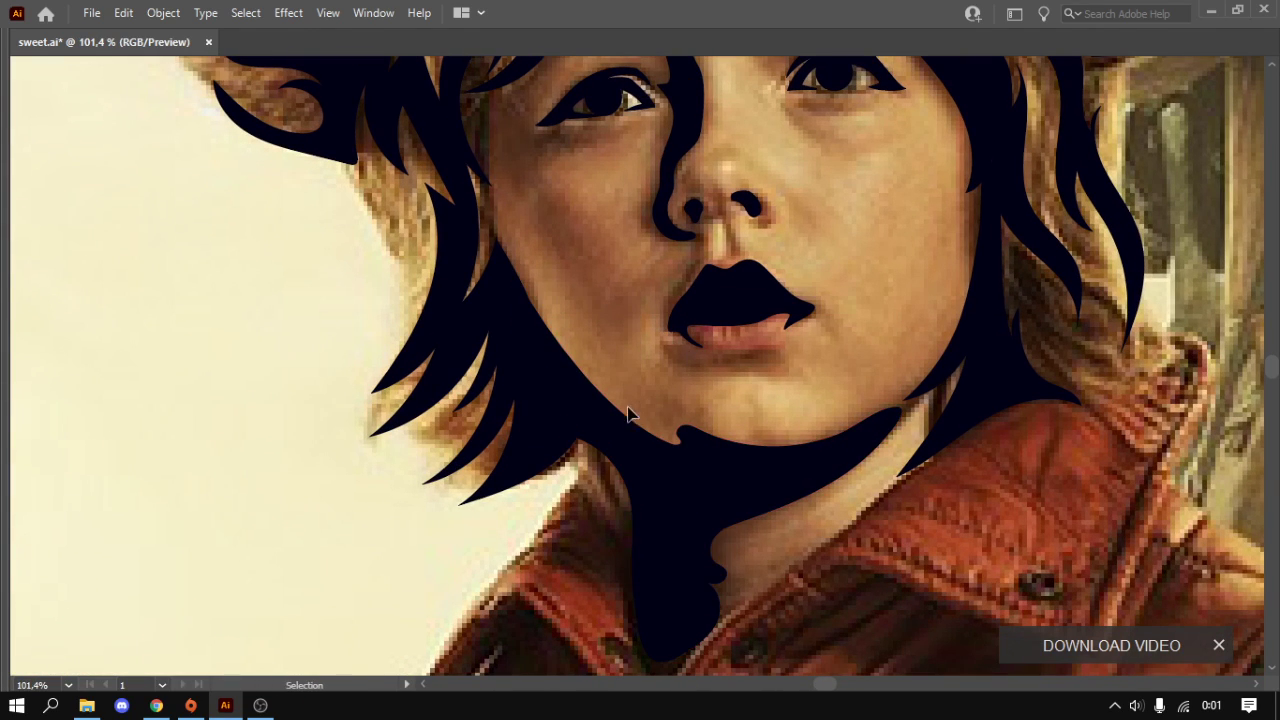
pyautogui.click(629, 414)
pyautogui.moveTo(523, 317); pyautogui.dragTo(541, 482)
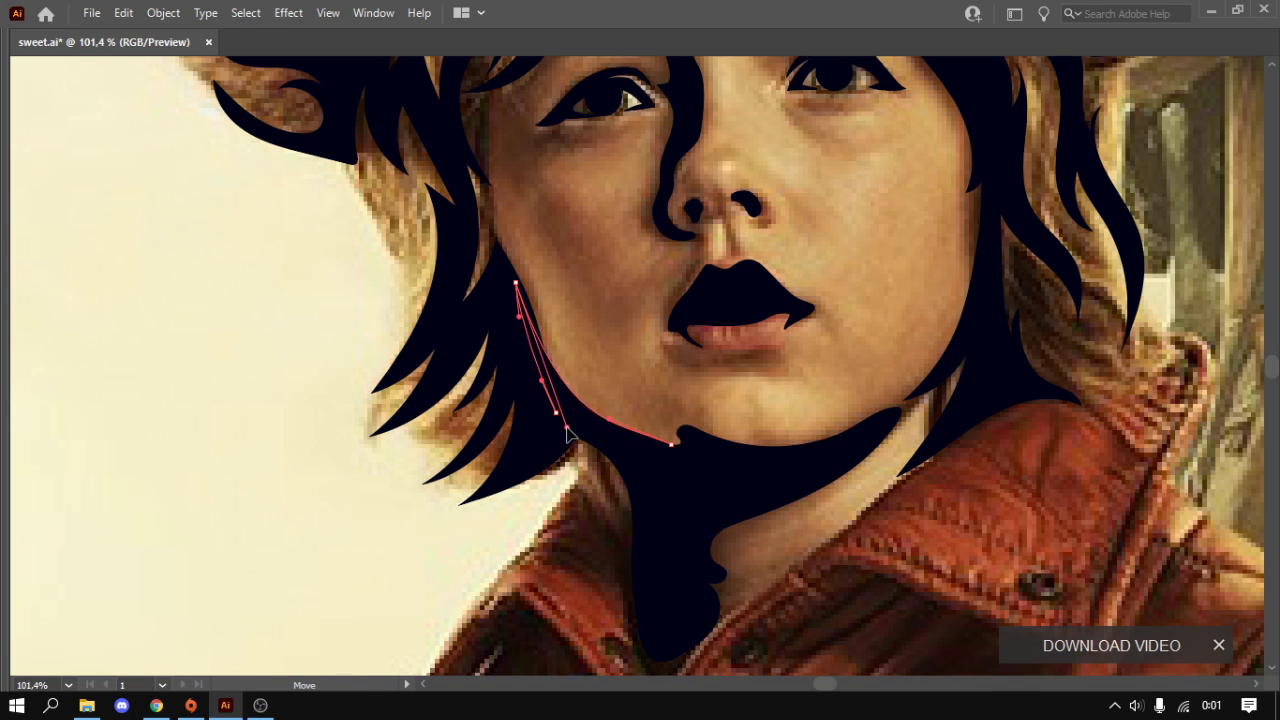
pyautogui.click(657, 404)
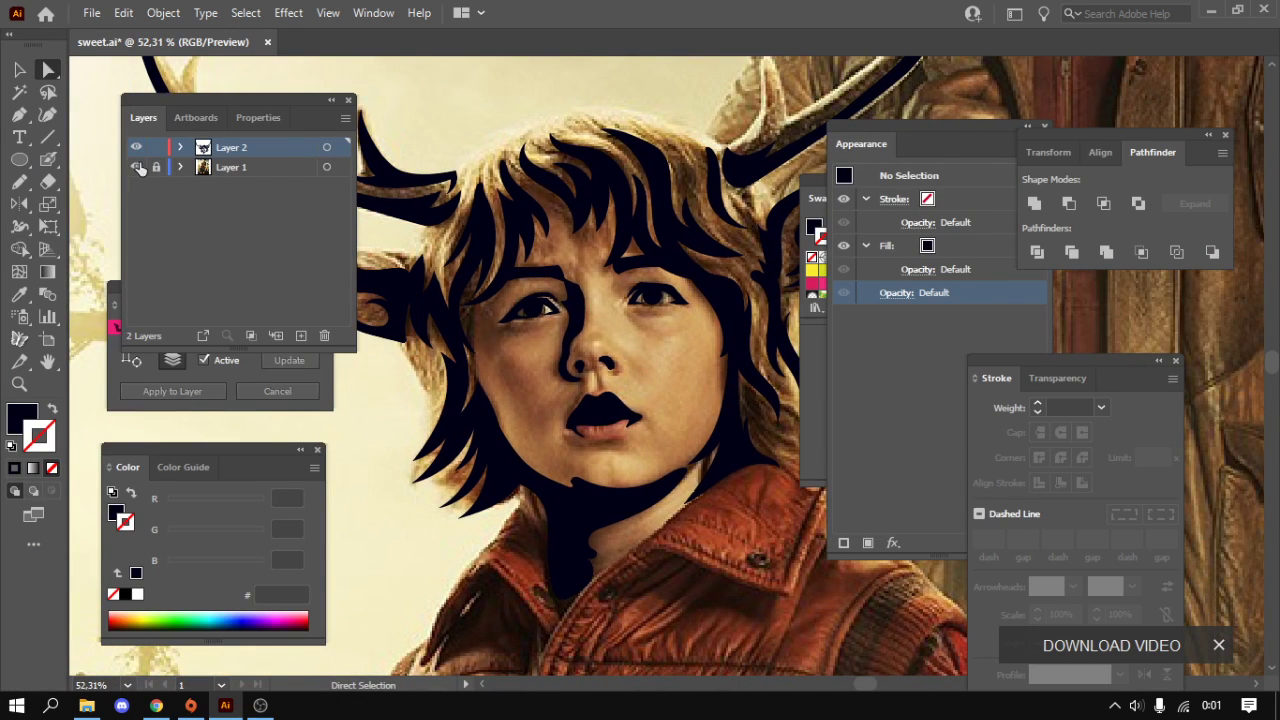
# - Hide the poster layer and panels to preview the navy line art alone
pyautogui.click(137, 167)
pyautogui.hotkey('shift', 'Tab')
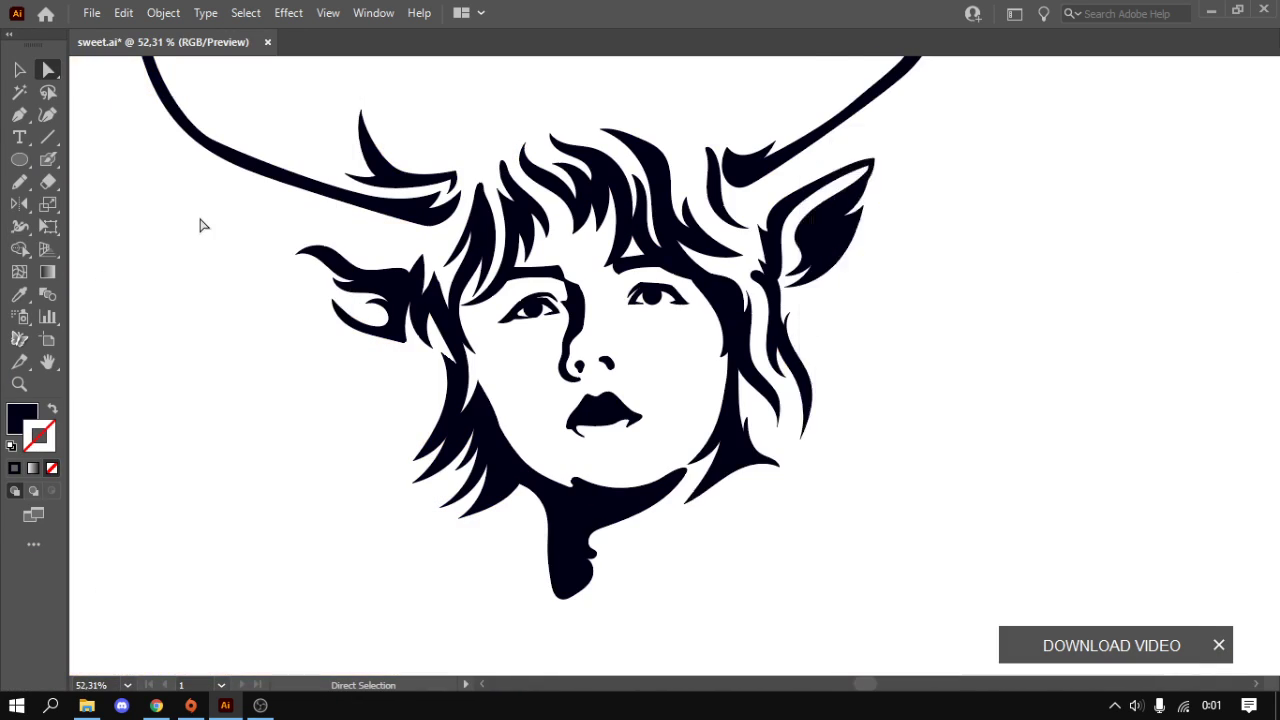
pyautogui.press('Tab')
pyautogui.hotkey('ctrl', '-')
pyautogui.click(799, 415)
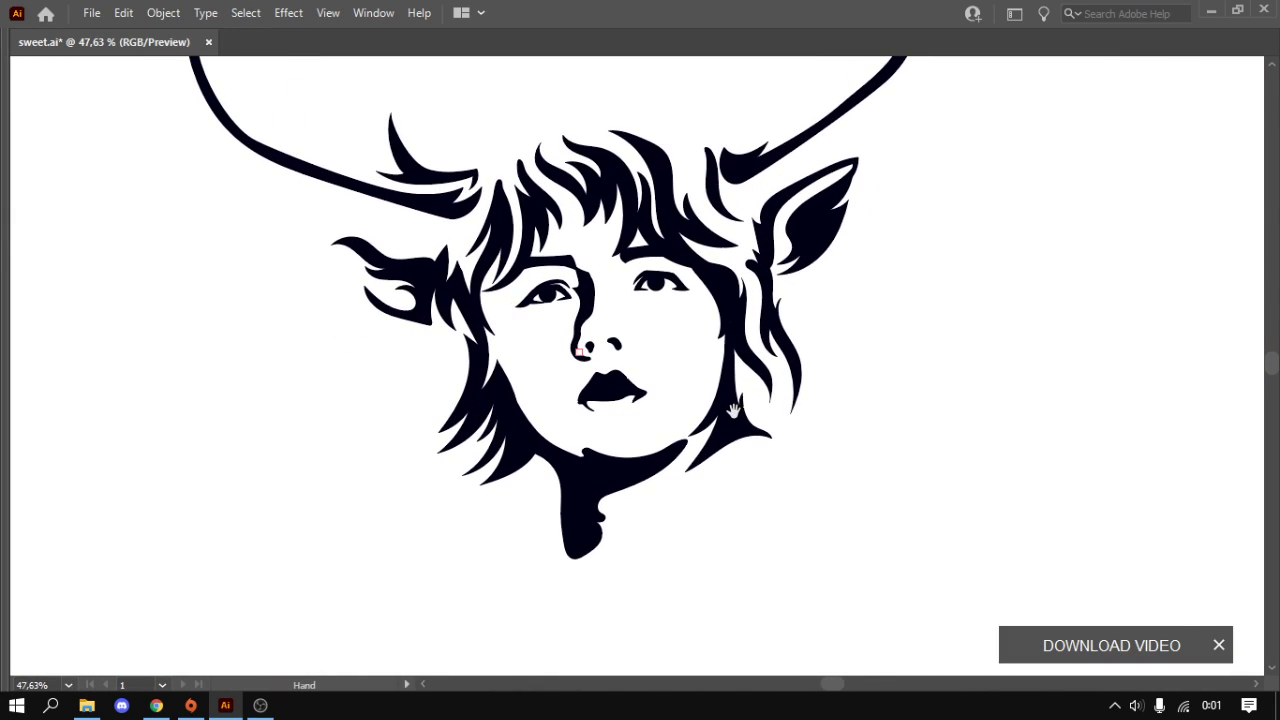
pyautogui.scroll(1, 523, 335)
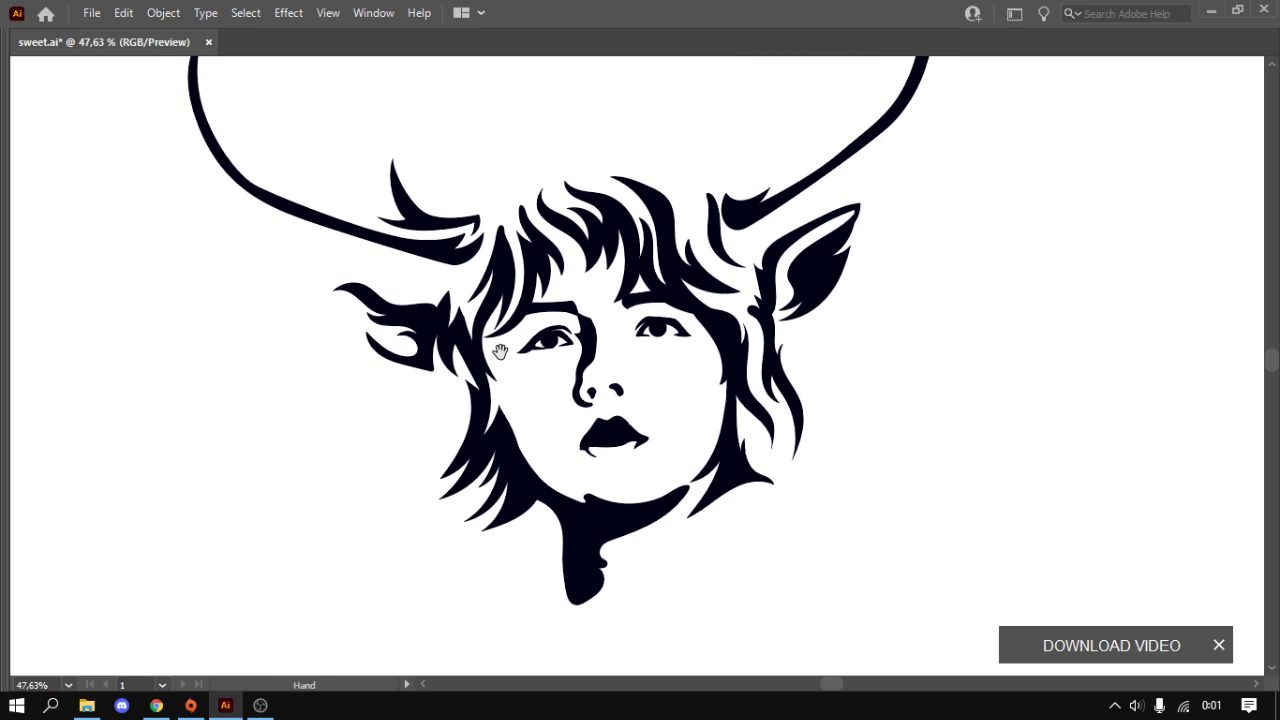
# - Show the poster photo again and zoom in toward the left eye
pyautogui.press('Tab')
pyautogui.click(137, 167)
pyautogui.press('Tab')
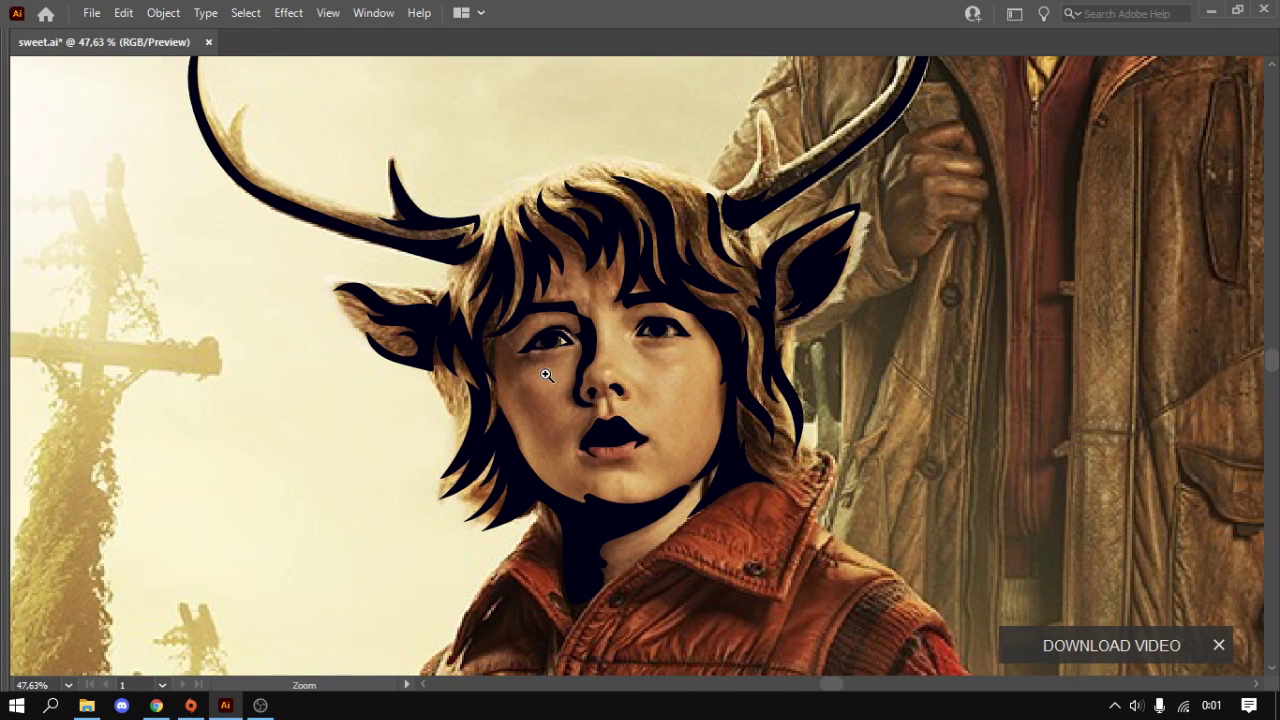
pyautogui.scroll(5, 578, 400)
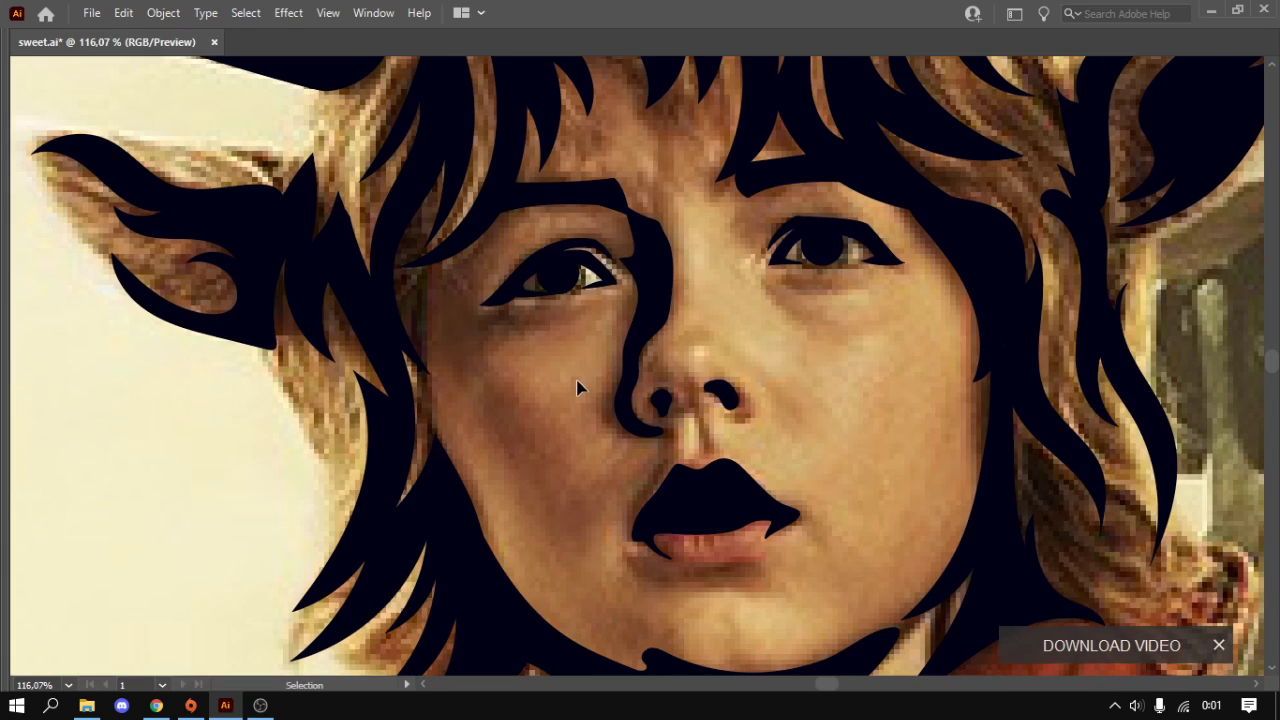
pyautogui.scroll(1, 486, 289)
pyautogui.scroll(1, 505, 275)
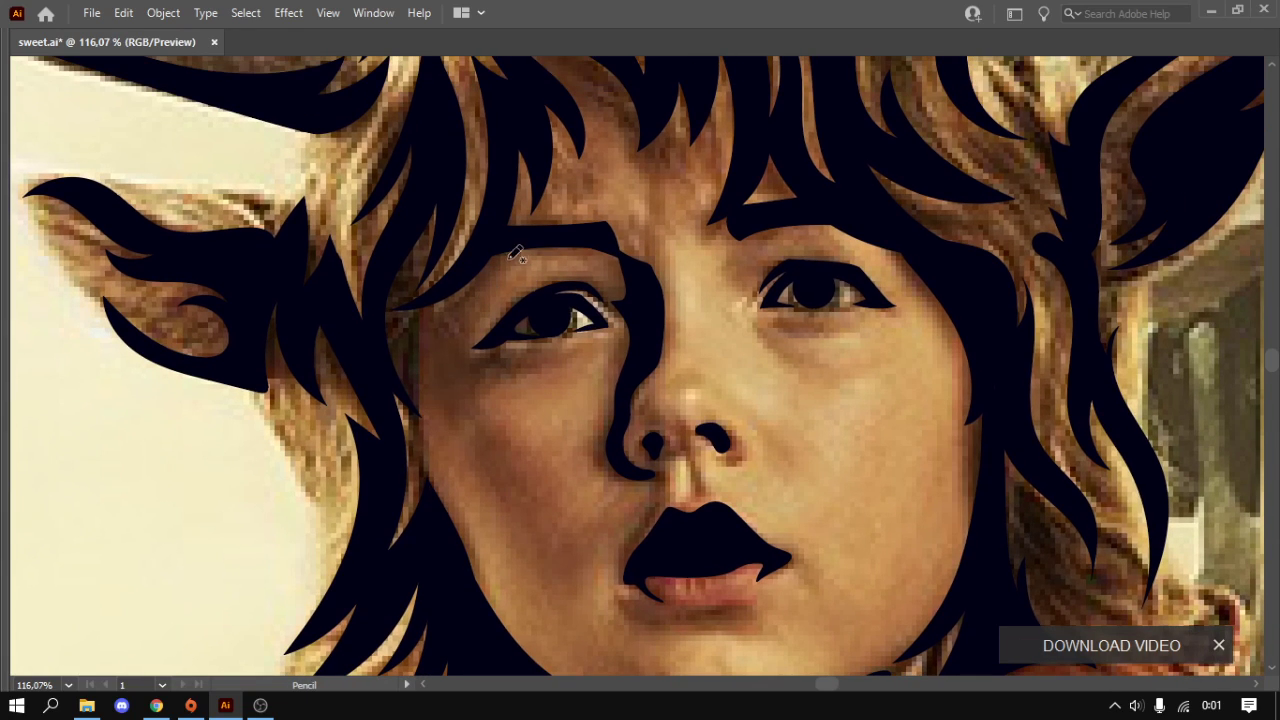
pyautogui.hscroll(1, 541, 250)
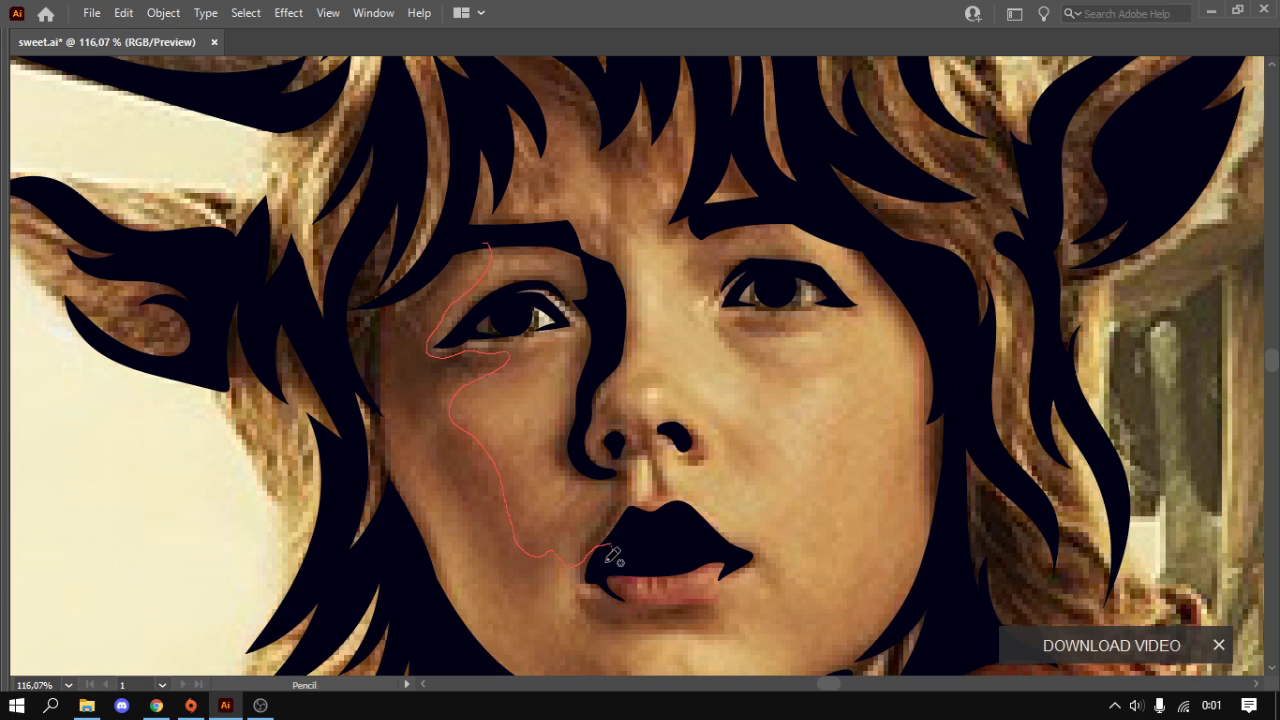
# - Draw a closed black shadow shape from below the left eye along the jaw to the hair
pyautogui.moveTo(626, 577); pyautogui.dragTo(615, 280)
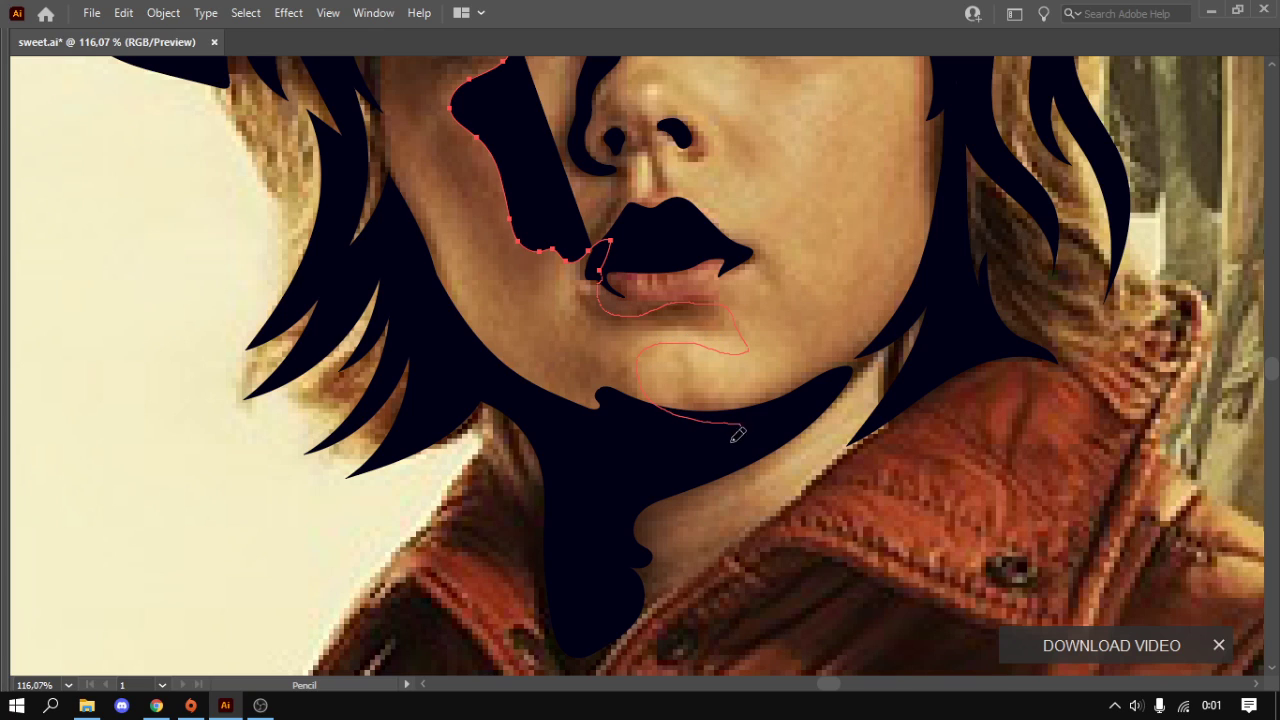
pyautogui.moveTo(737, 433)
pyautogui.mouseDown()
pyautogui.moveTo(529, 400)
pyautogui.moveTo(441, 278)
pyautogui.mouseUp()
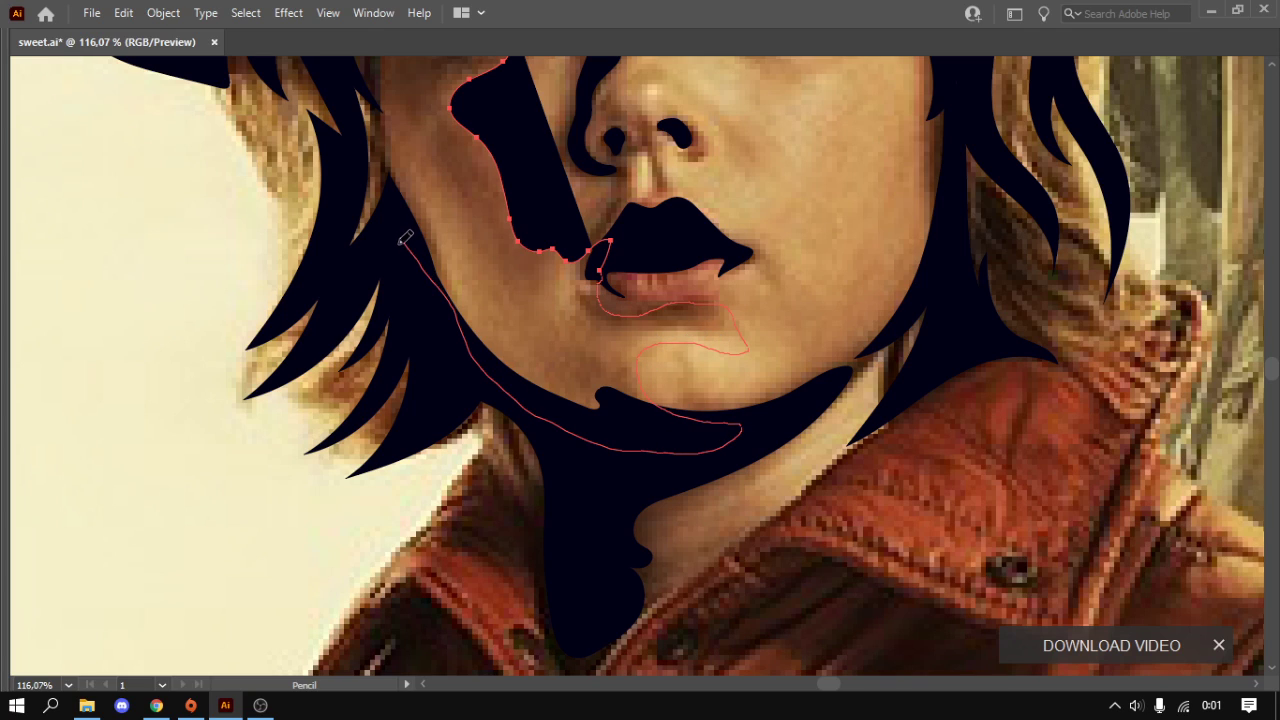
pyautogui.moveTo(393, 204)
pyautogui.mouseDown()
pyautogui.moveTo(423, 366)
pyautogui.moveTo(422, 482)
pyautogui.mouseUp()
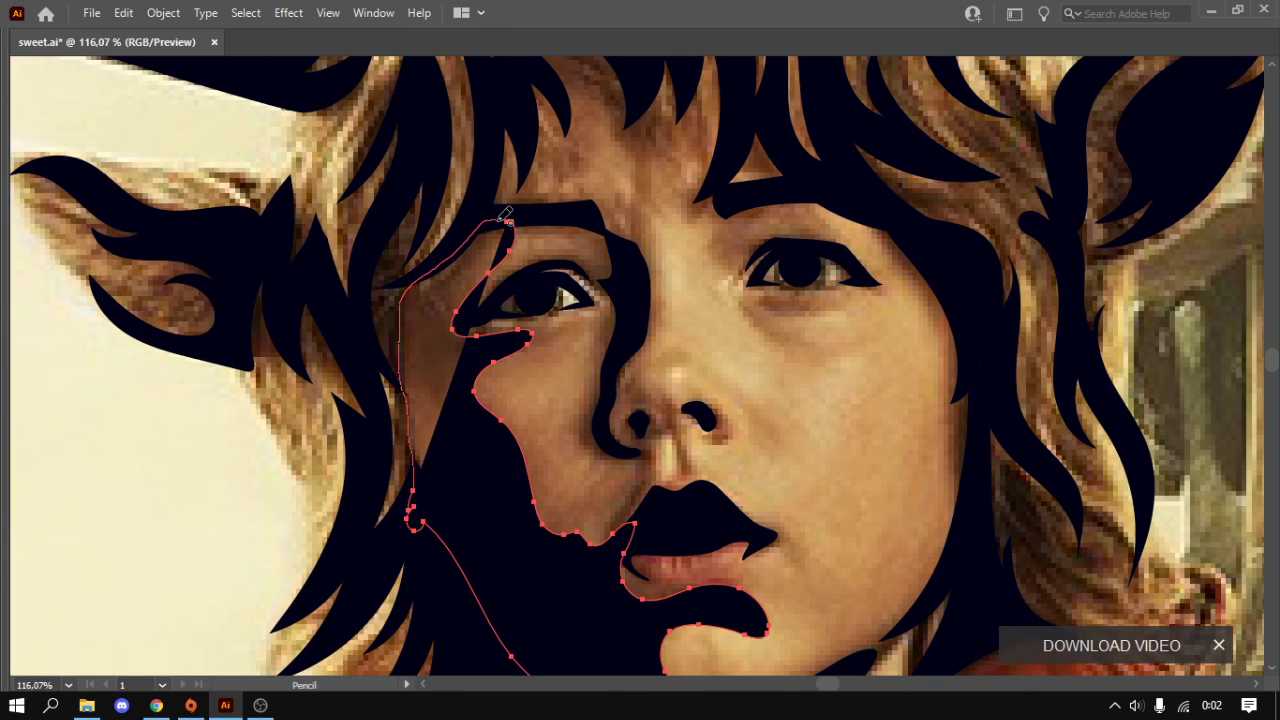
pyautogui.scroll(-2, 492, 346)
pyautogui.scroll(-2, 492, 346)
pyautogui.scroll(-2, 492, 346)
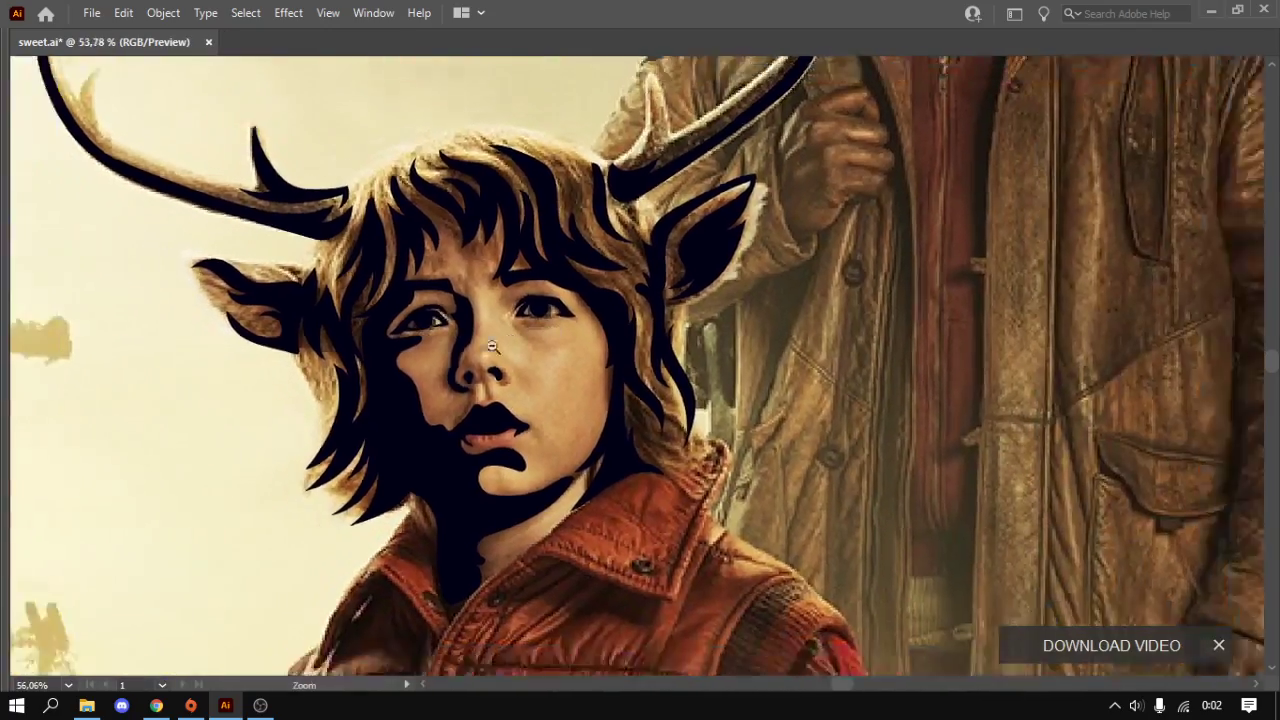
pyautogui.scroll(-1, 492, 346)
pyautogui.scroll(2, 637, 368)
pyautogui.scroll(-3, 574, 343)
pyautogui.scroll(-1, 426, 402)
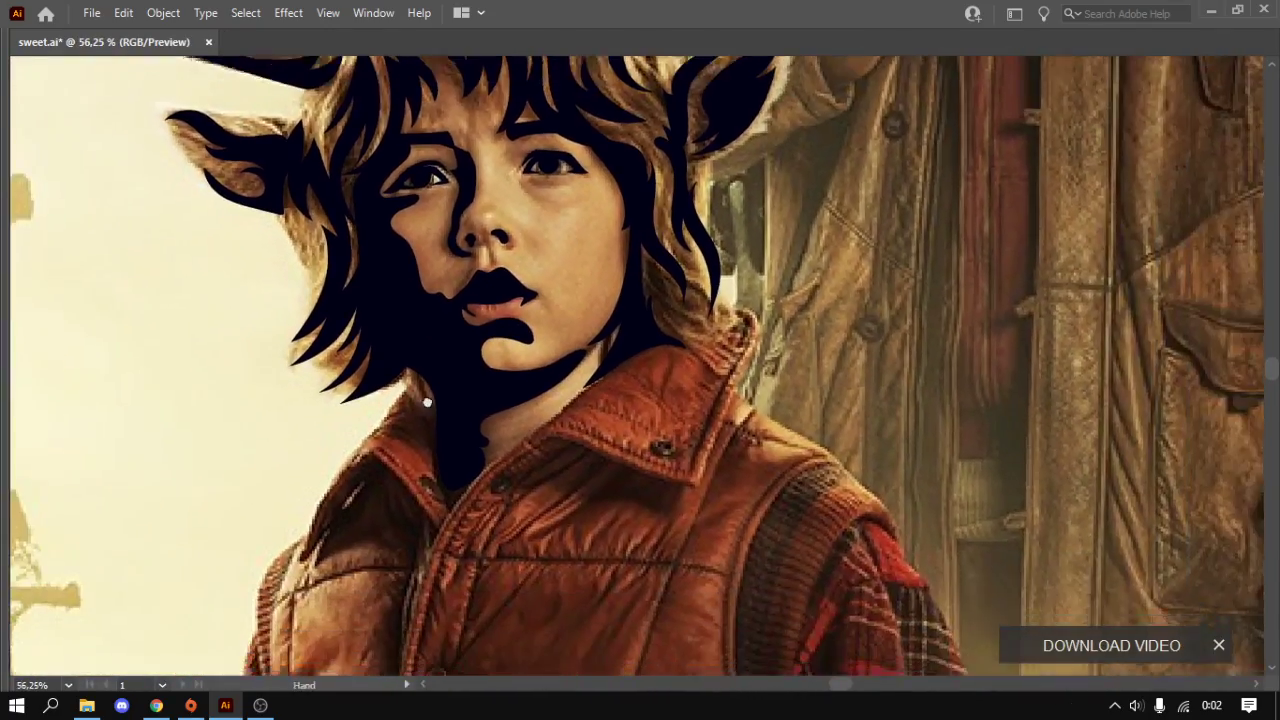
pyautogui.scroll(1, 426, 402)
pyautogui.scroll(1, 480, 357)
pyautogui.scroll(-2, 480, 343)
pyautogui.moveTo(514, 237); pyautogui.dragTo(505, 380)
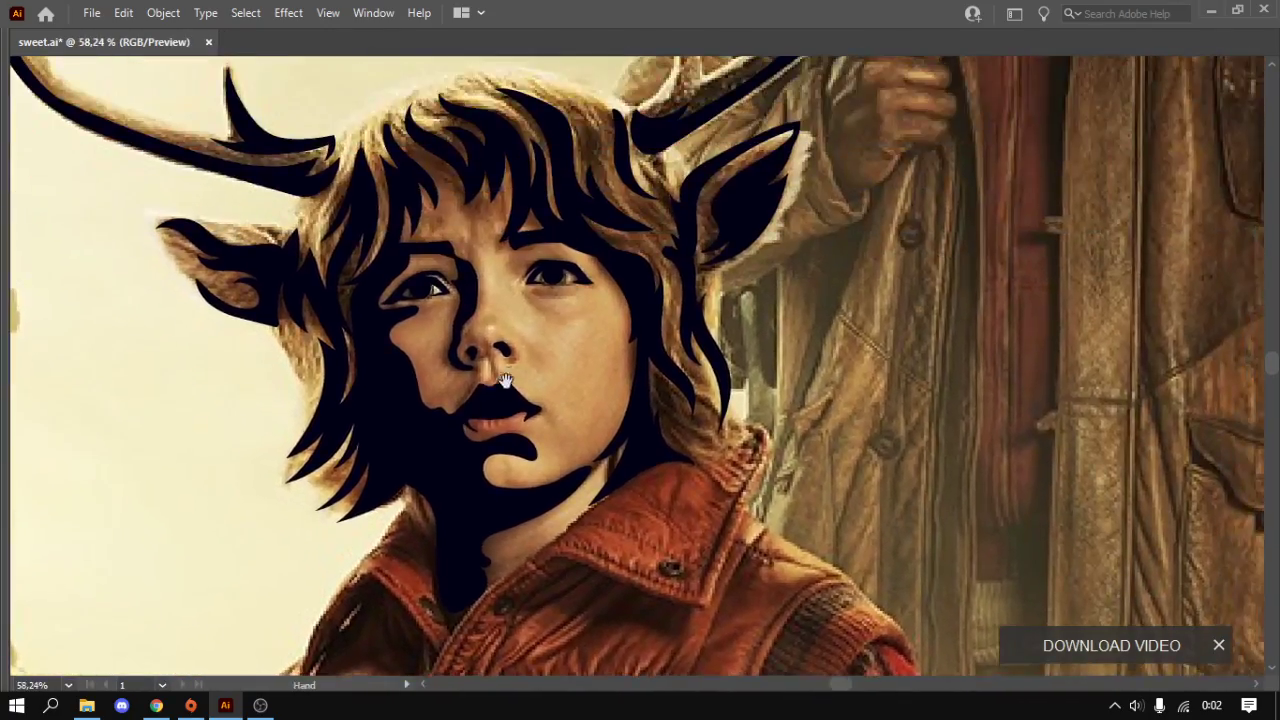
pyautogui.scroll(1, 502, 345)
# - Hide the reference photo layer and drag the cheek shadow shape off the left cheek
pyautogui.press('Tab')
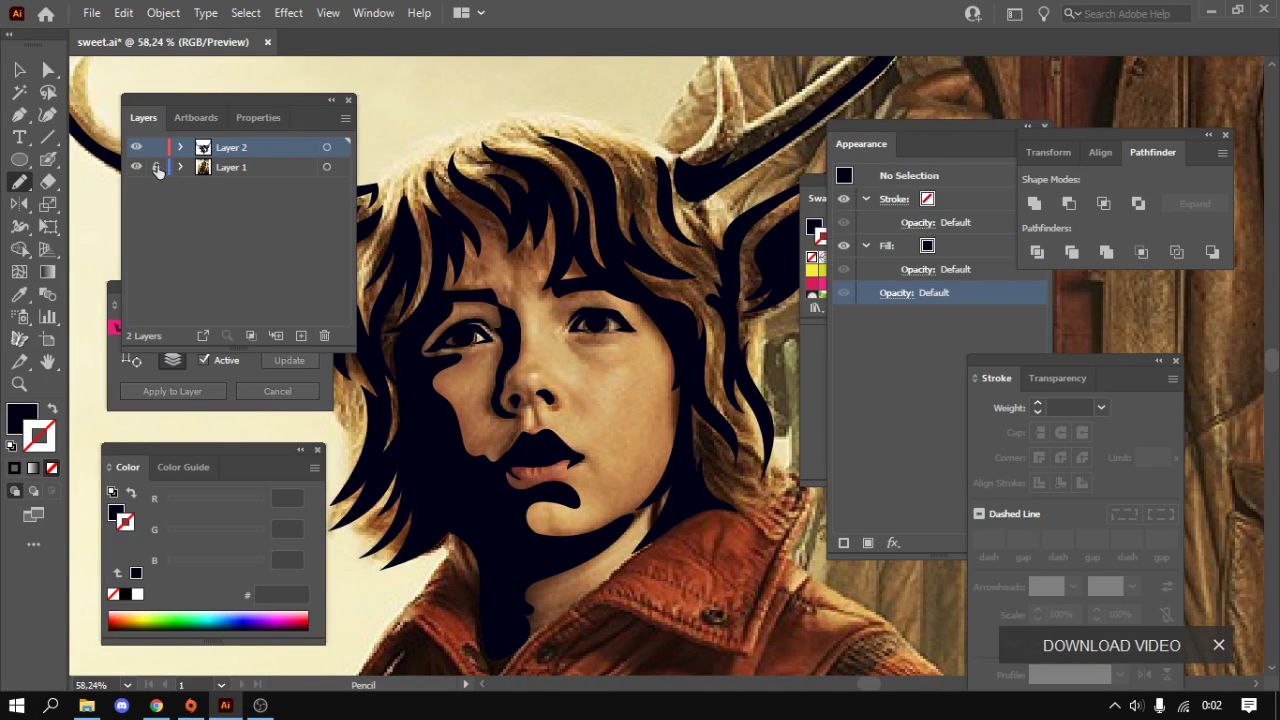
pyautogui.click(136, 167)
pyautogui.press('Tab')
pyautogui.scroll(-2, 548, 467)
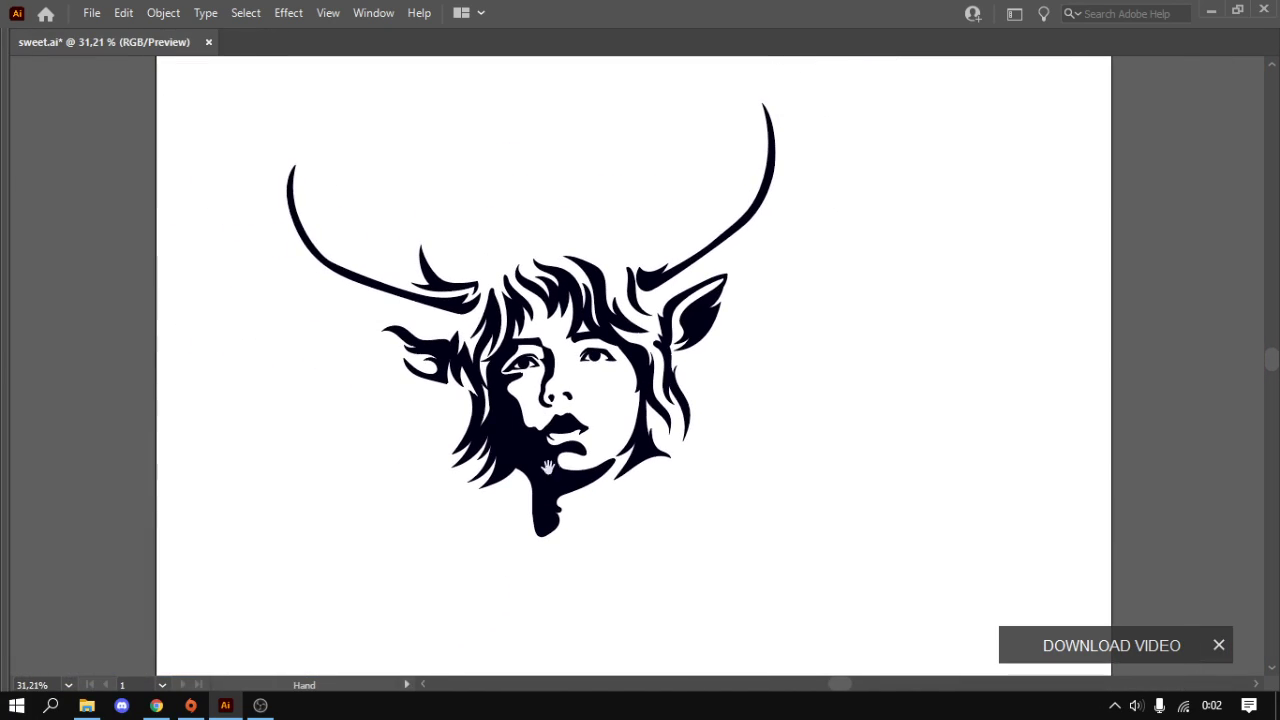
pyautogui.scroll(-1, 677, 432)
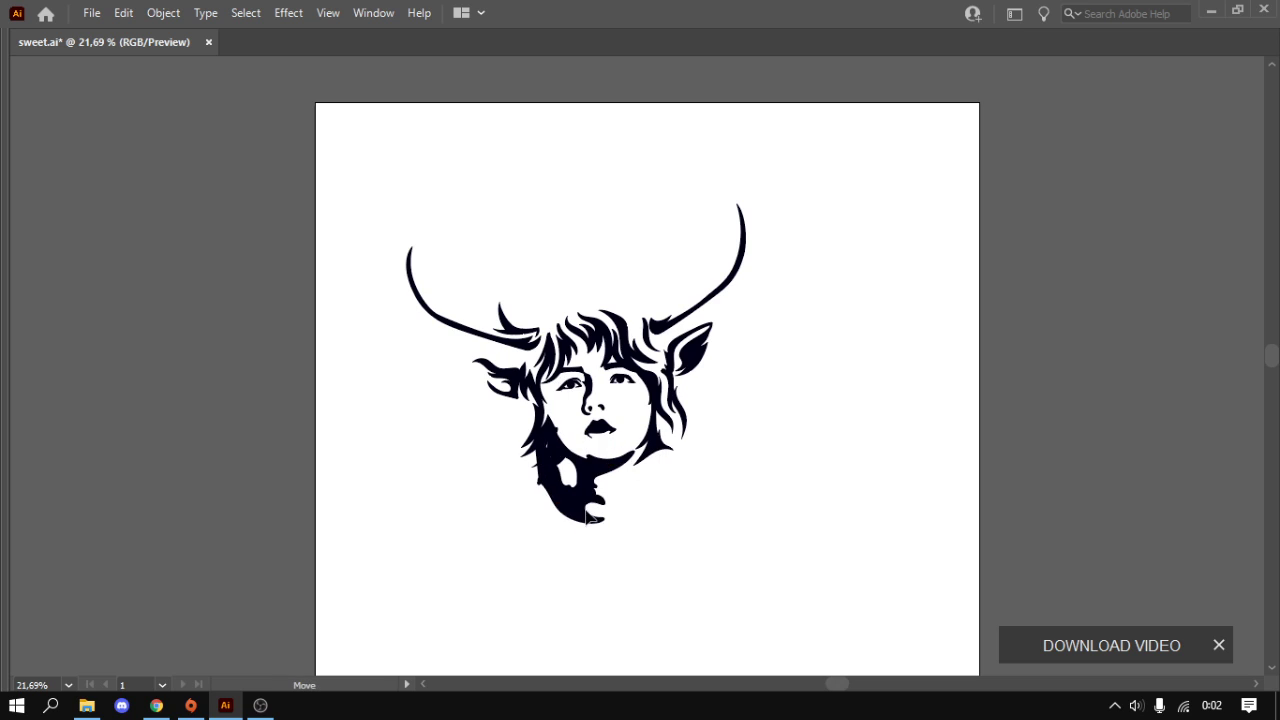
pyautogui.moveTo(590, 430)
pyautogui.mouseDown()
pyautogui.moveTo(531, 522)
pyautogui.moveTo(622, 445)
pyautogui.moveTo(750, 435)
pyautogui.mouseUp()
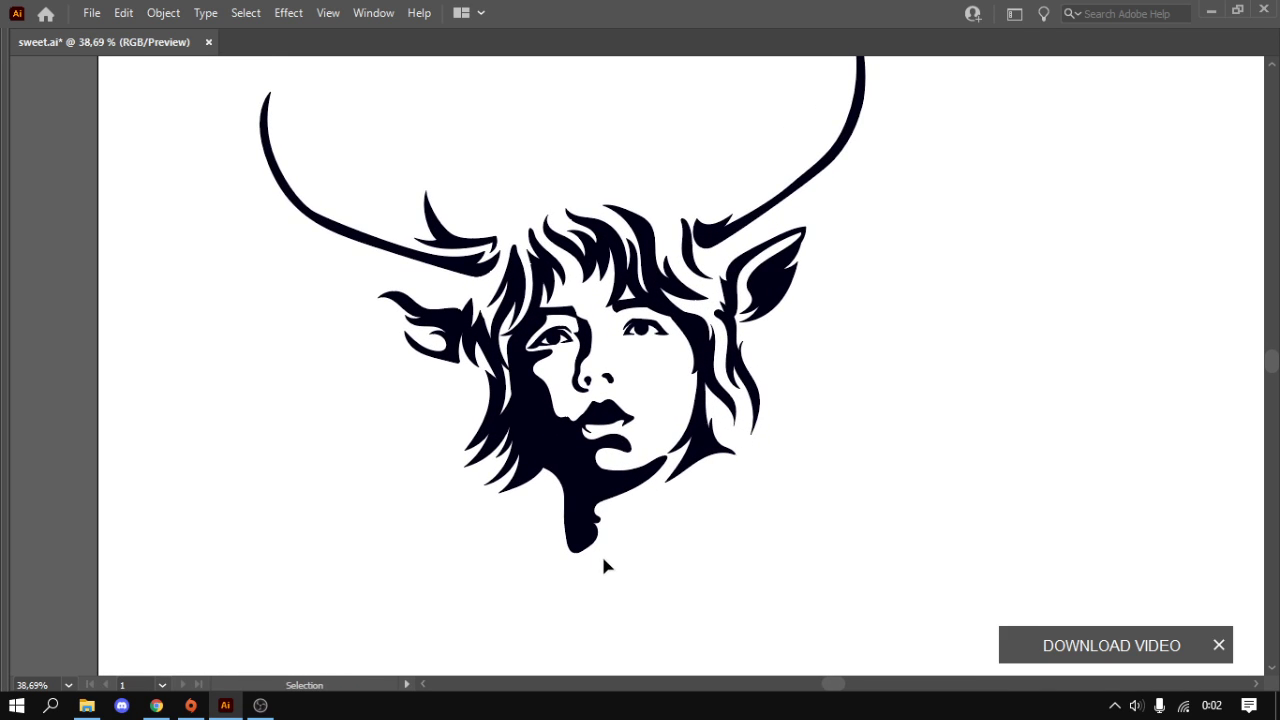
pyautogui.moveTo(601, 553); pyautogui.dragTo(588, 465)
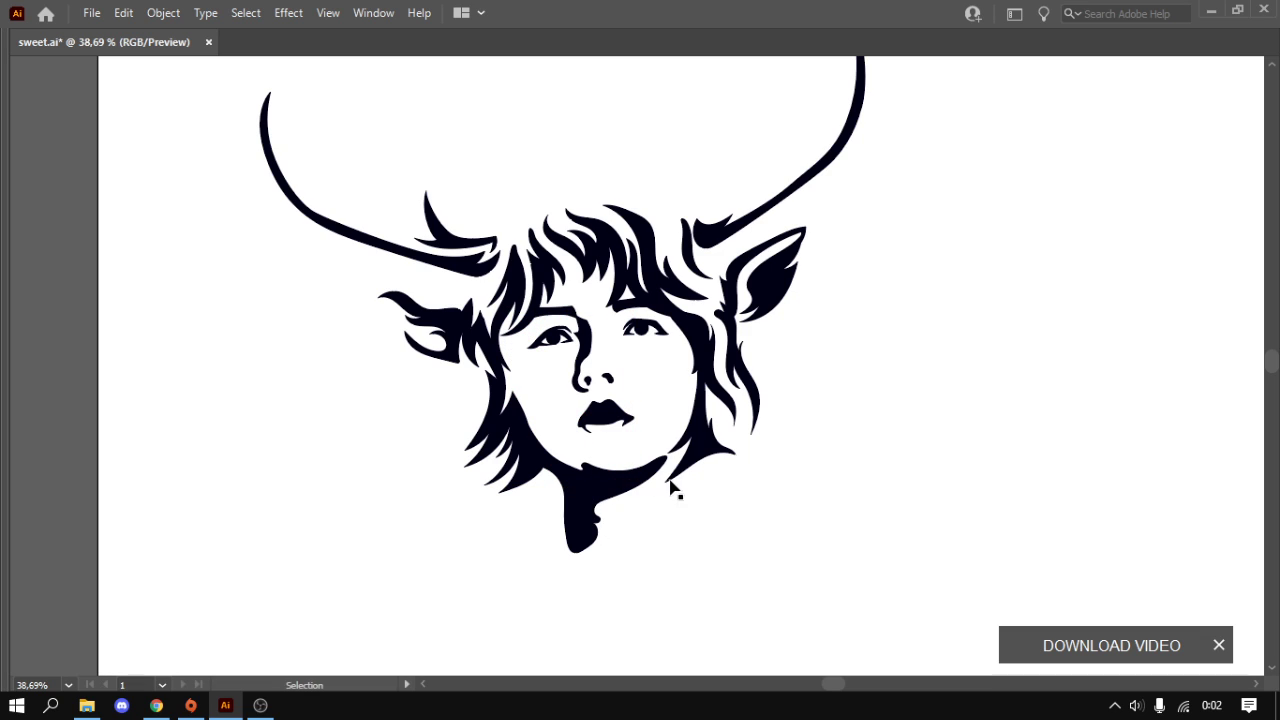
pyautogui.scroll(2, 630, 412)
# - Show the reference photo layer again and hide the panels for a clear canvas
pyautogui.press('Tab')
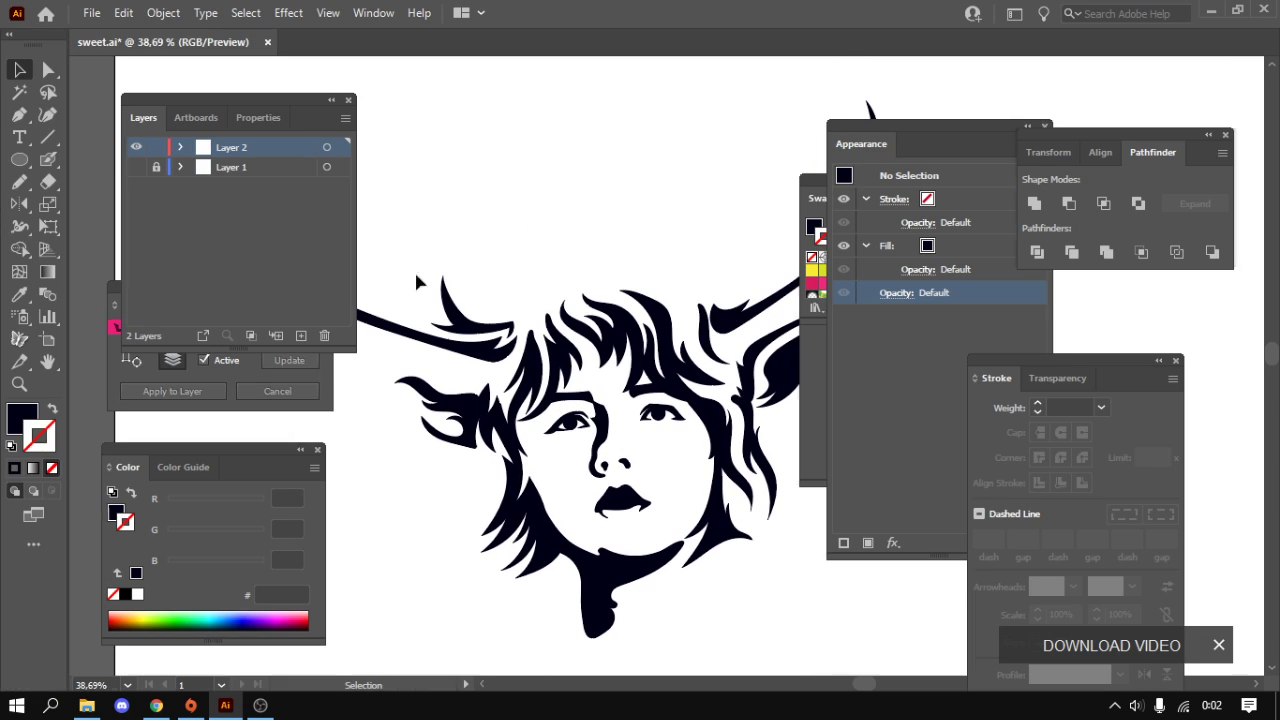
pyautogui.click(137, 167)
pyautogui.press('Tab')
pyautogui.scroll(-1, 147, 157)
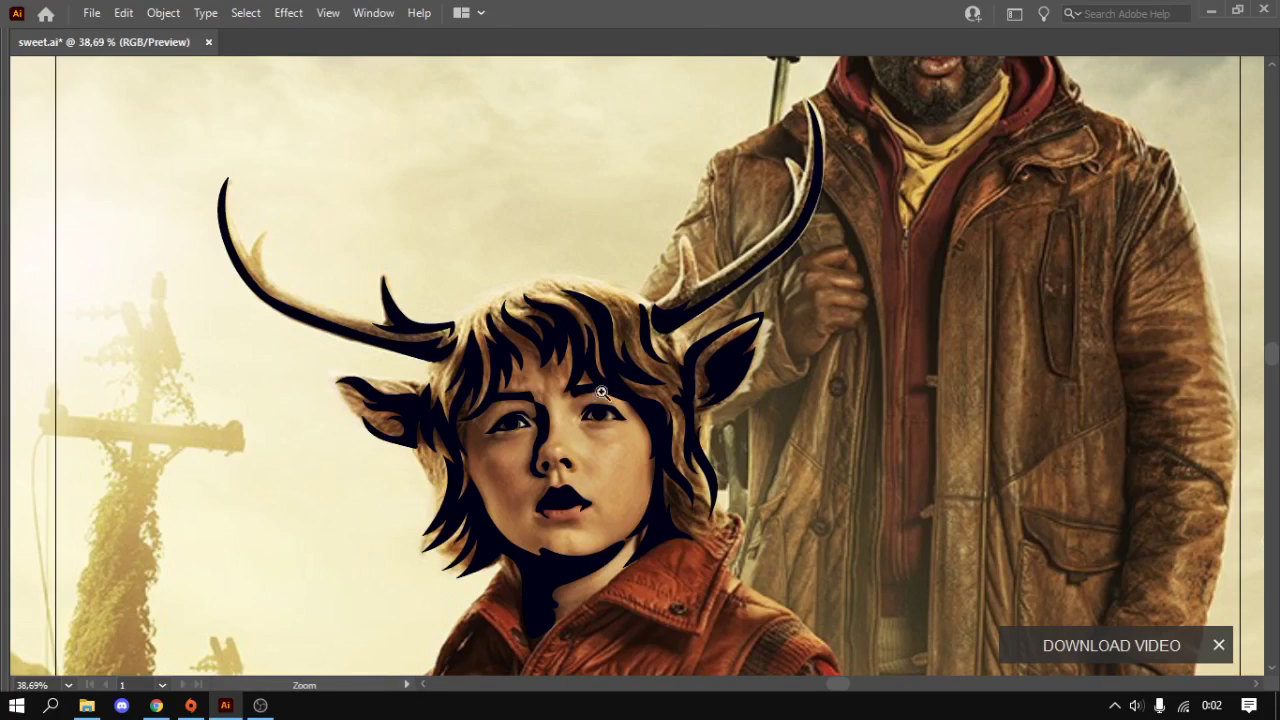
# - Trace a small dark hair strand shape above the collar
pyautogui.scroll(1, 580, 350)
pyautogui.scroll(2, 666, 423)
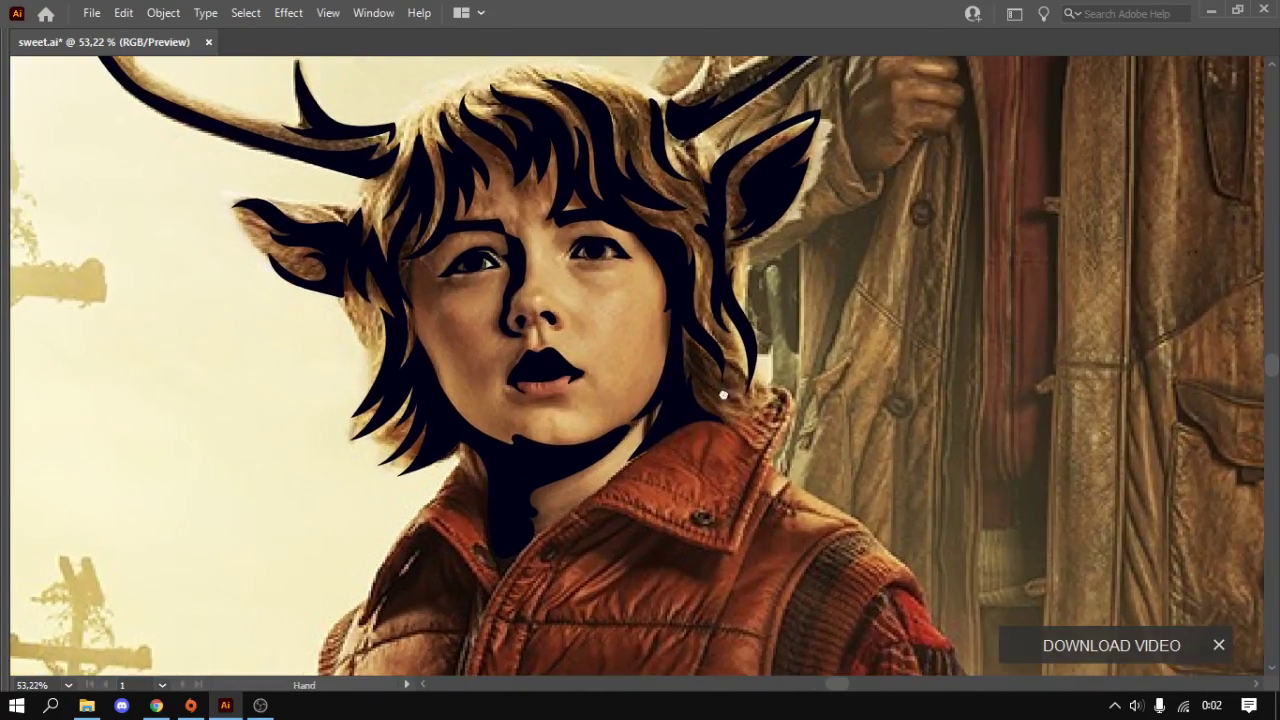
pyautogui.scroll(1, 620, 370)
pyautogui.scroll(1, 608, 335)
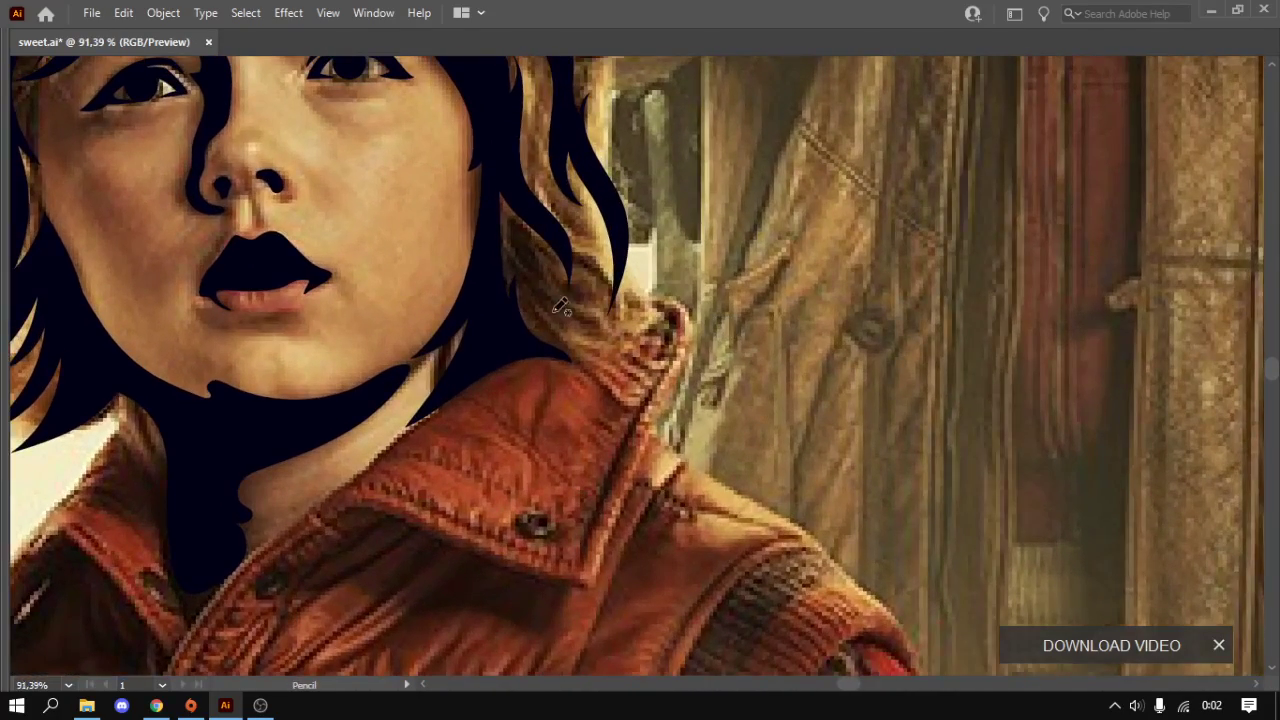
pyautogui.moveTo(580, 343); pyautogui.dragTo(612, 331)
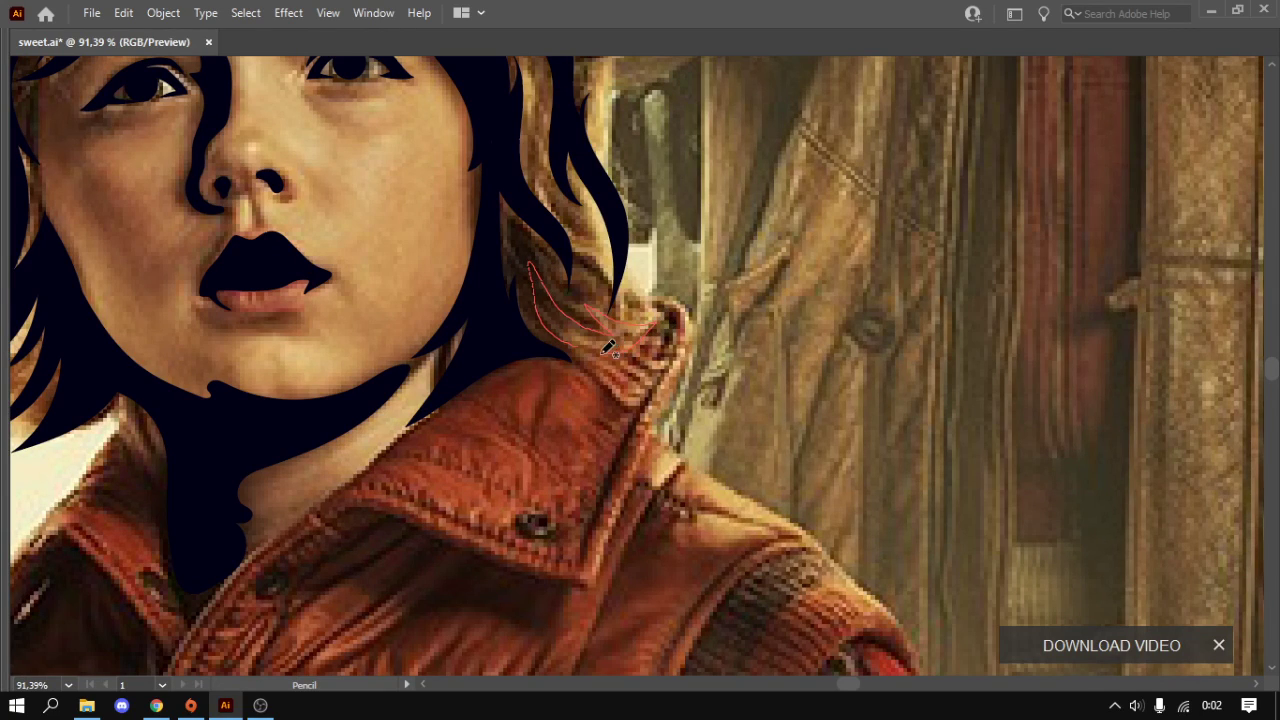
pyautogui.moveTo(587, 342); pyautogui.dragTo(592, 344)
# - Reframe the face higher and draw a small black teardrop shadow under the right eye
pyautogui.scroll(-1, 500, 370)
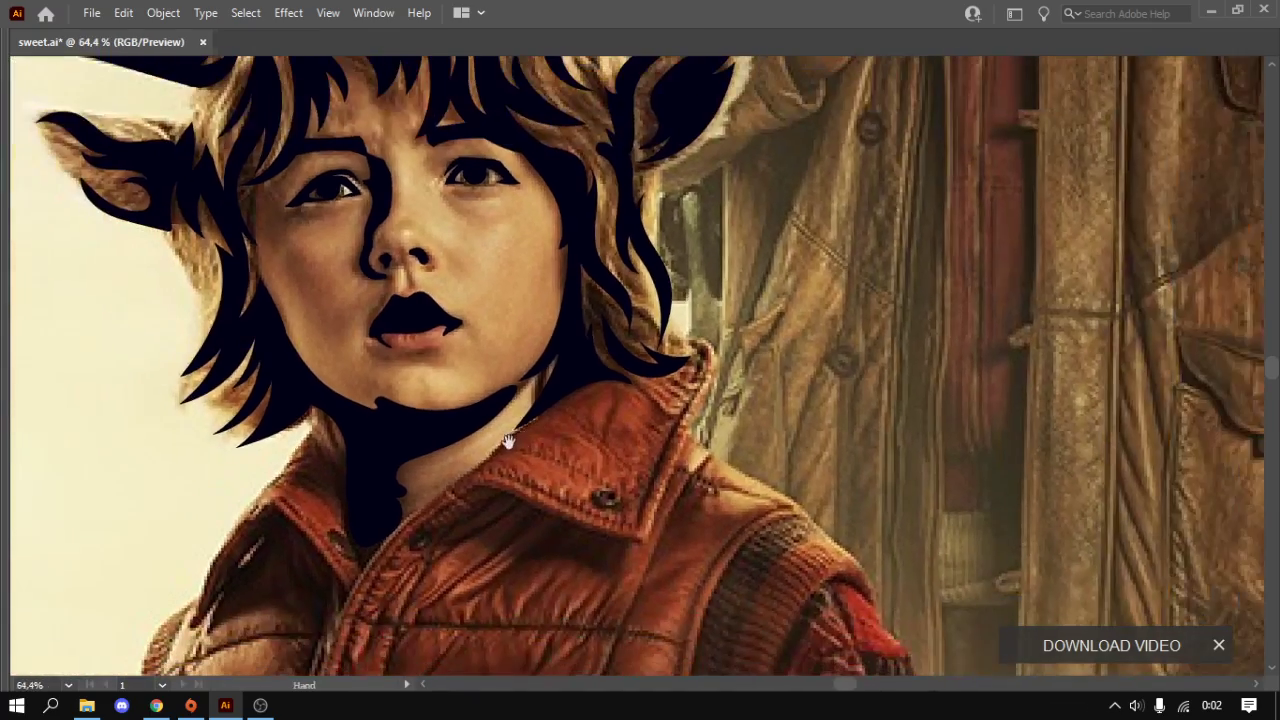
pyautogui.scroll(-1, 471, 376)
pyautogui.scroll(1, 423, 346)
pyautogui.scroll(2, 425, 380)
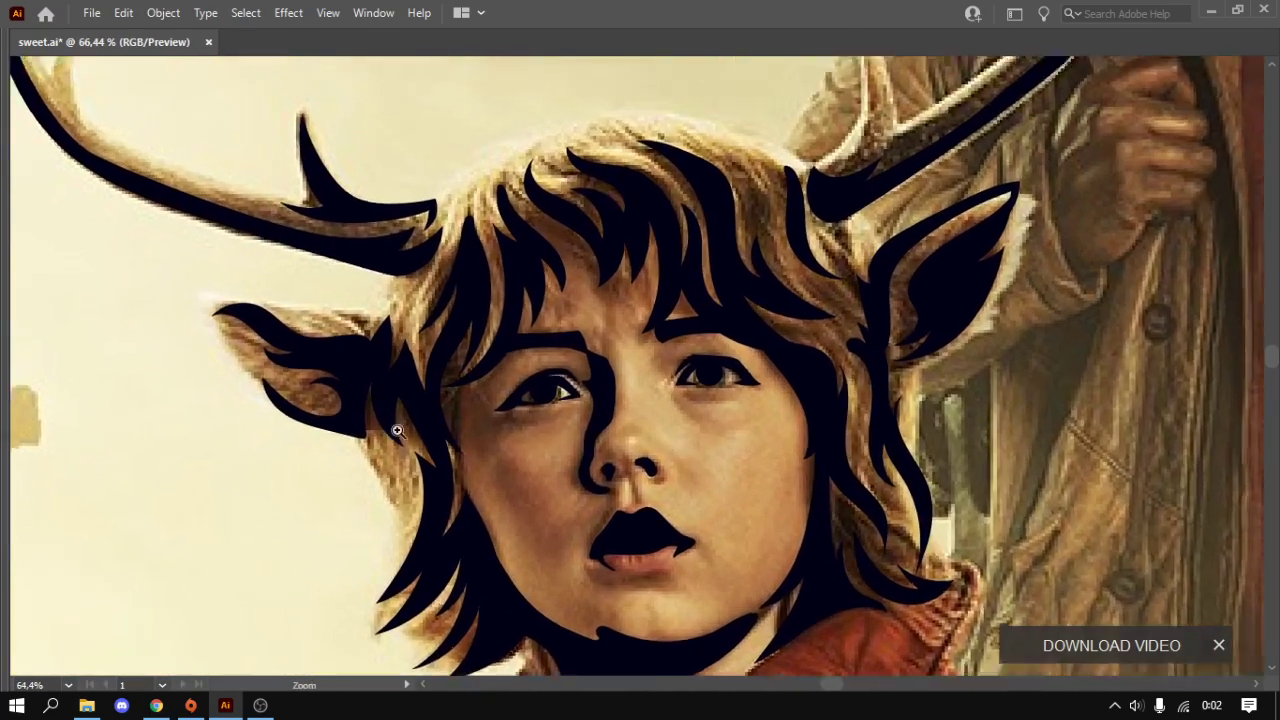
pyautogui.scroll(1, 429, 407)
pyautogui.scroll(-3, 429, 407)
pyautogui.scroll(1, 549, 392)
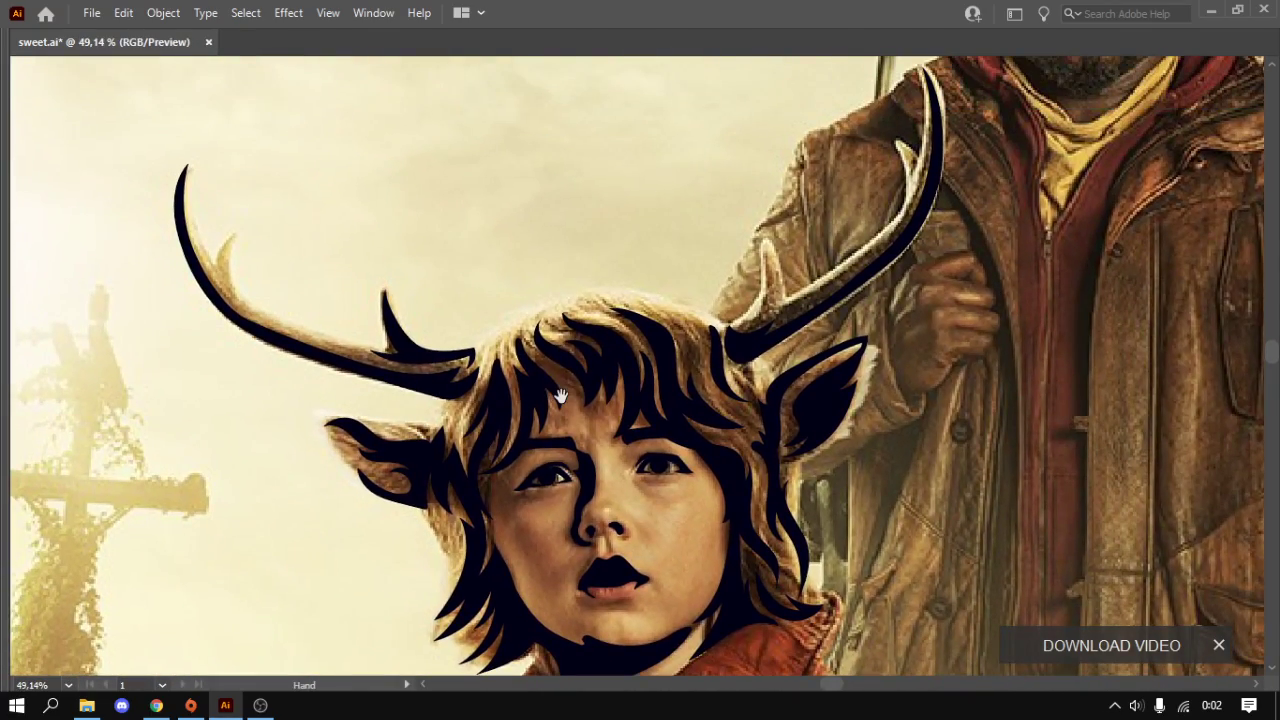
pyautogui.moveTo(599, 440); pyautogui.dragTo(553, 381)
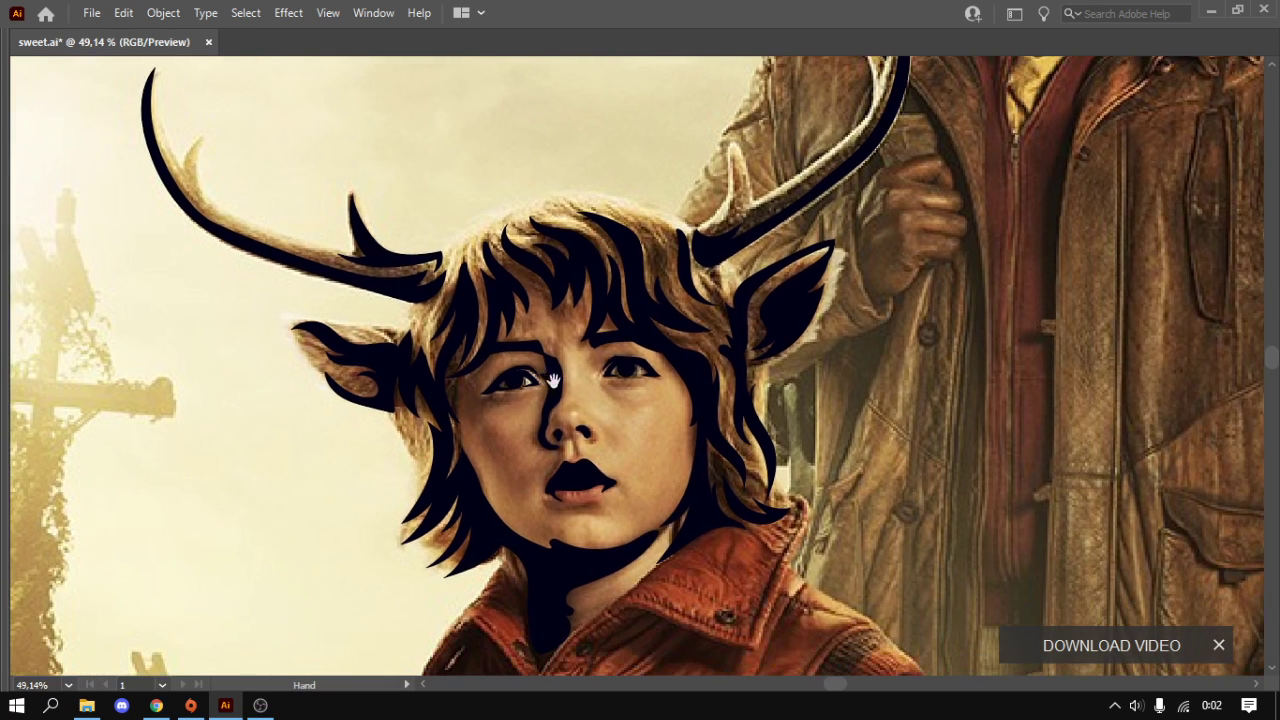
pyautogui.press('Tab')
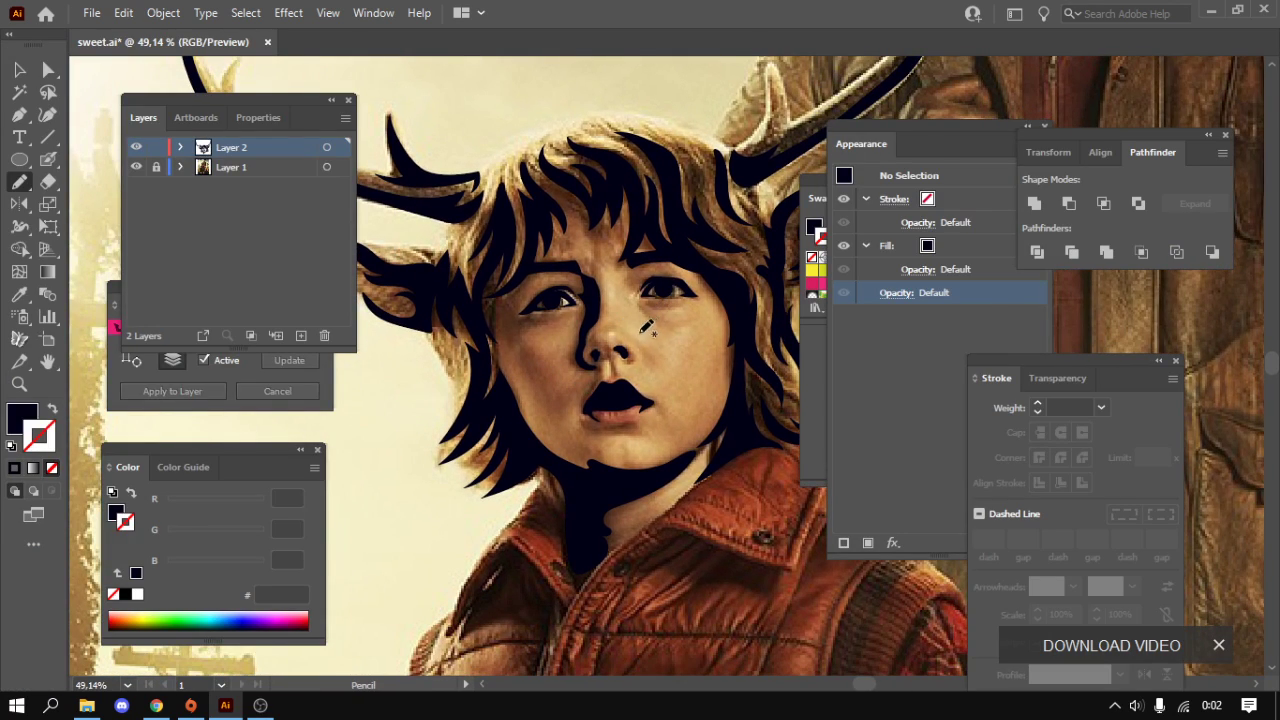
pyautogui.press('Tab')
pyautogui.scroll(2, 591, 323)
pyautogui.scroll(2, 617, 289)
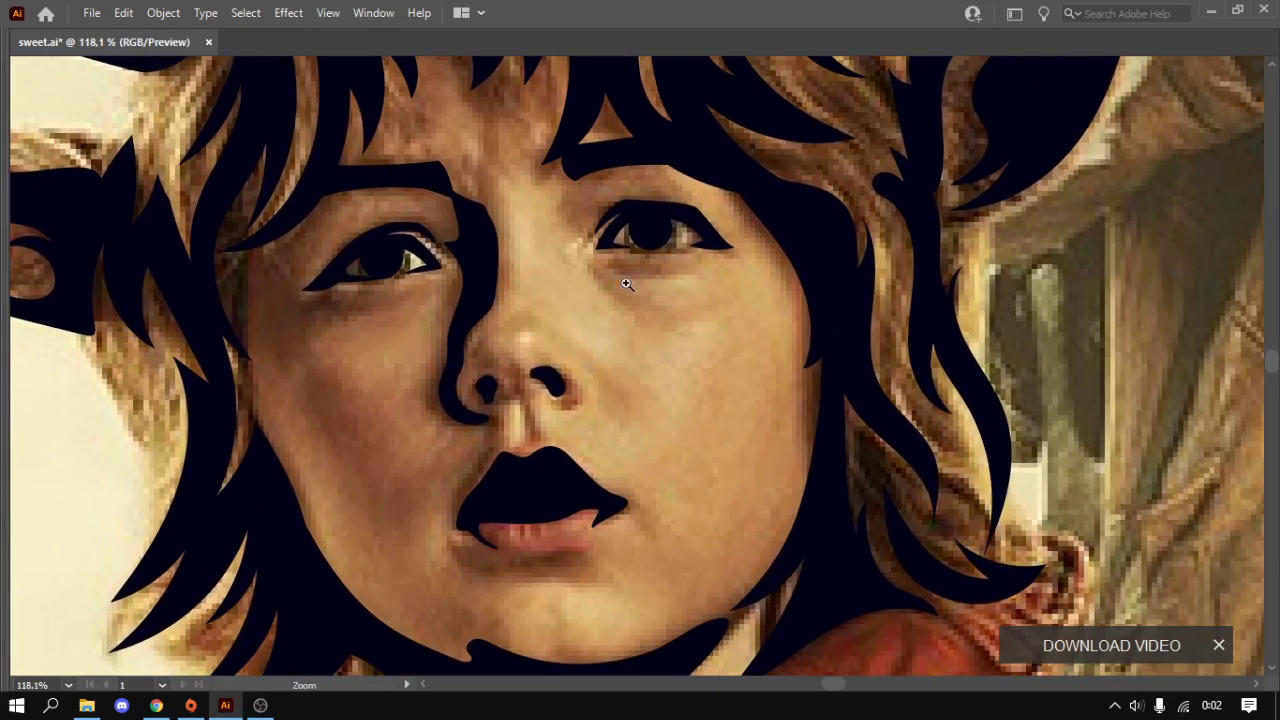
pyautogui.scroll(-2, 606, 286)
pyautogui.scroll(3, 562, 274)
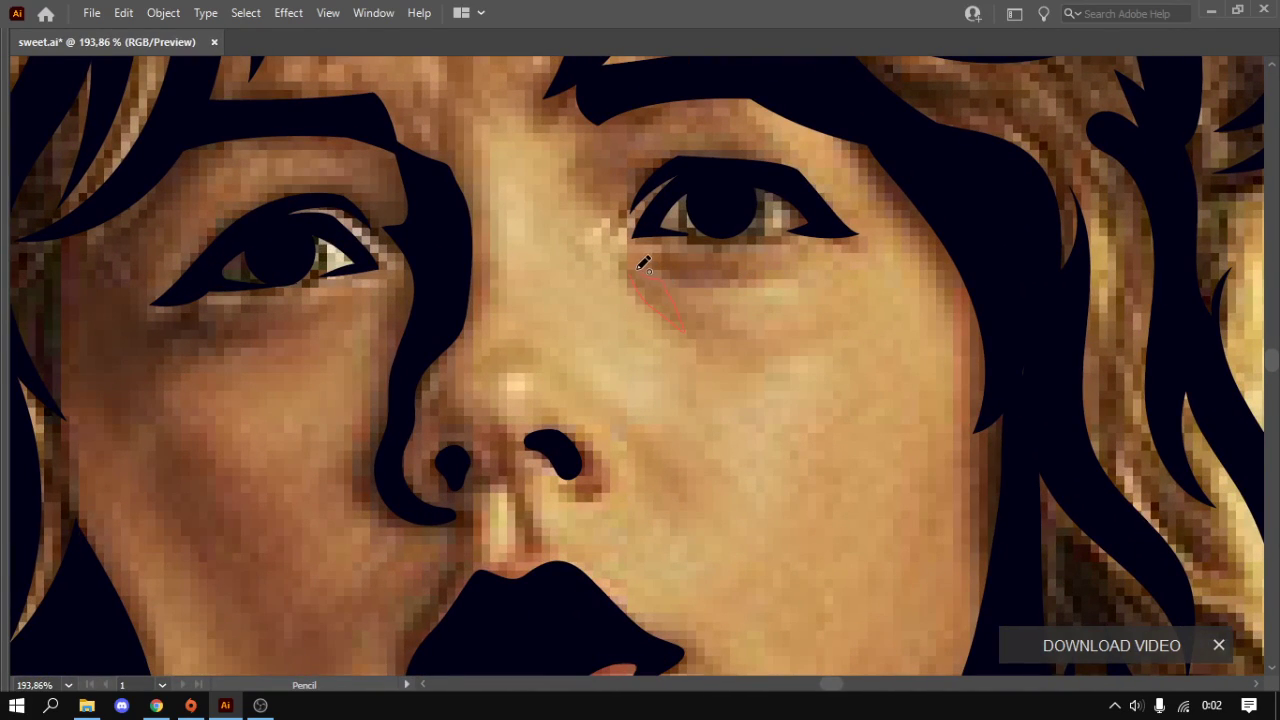
pyautogui.moveTo(643, 263); pyautogui.dragTo(648, 268)
# - Draw a thin dark shadow stroke beneath the lower lip
pyautogui.scroll(-3, 755, 345)
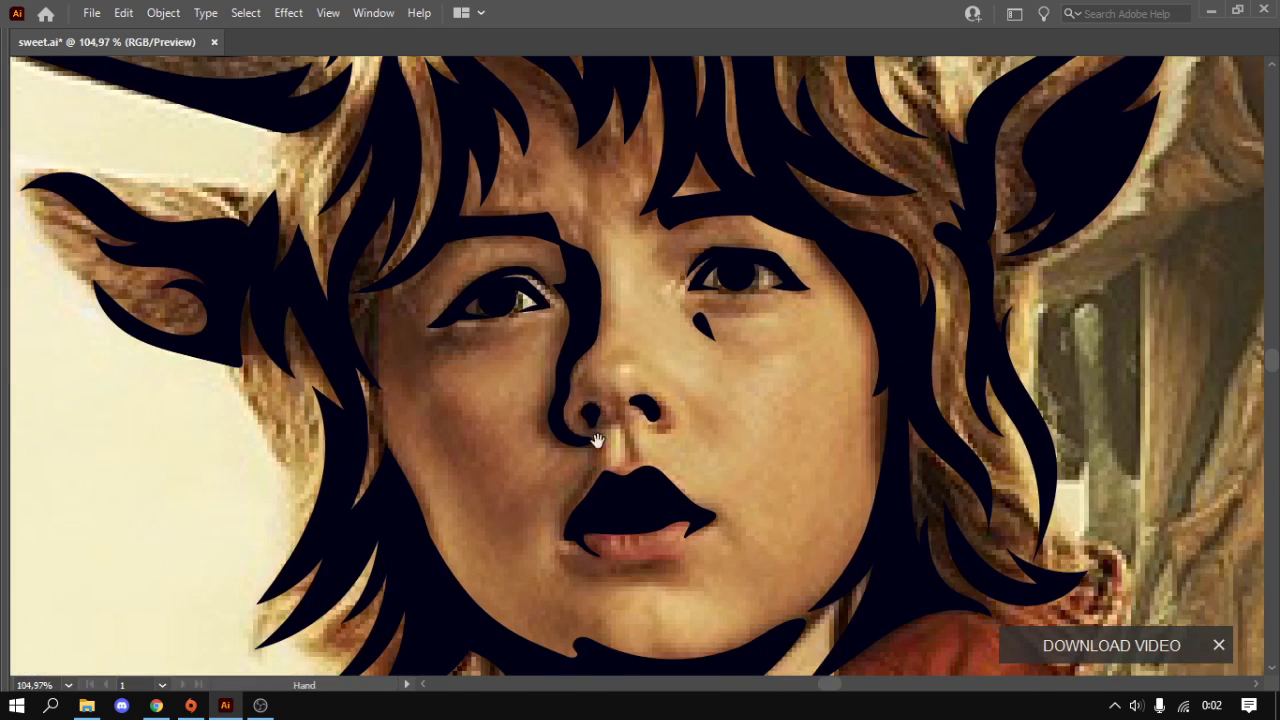
pyautogui.scroll(-1, 610, 428)
pyautogui.scroll(2, 622, 400)
pyautogui.scroll(1, 700, 420)
pyautogui.scroll(2, 660, 460)
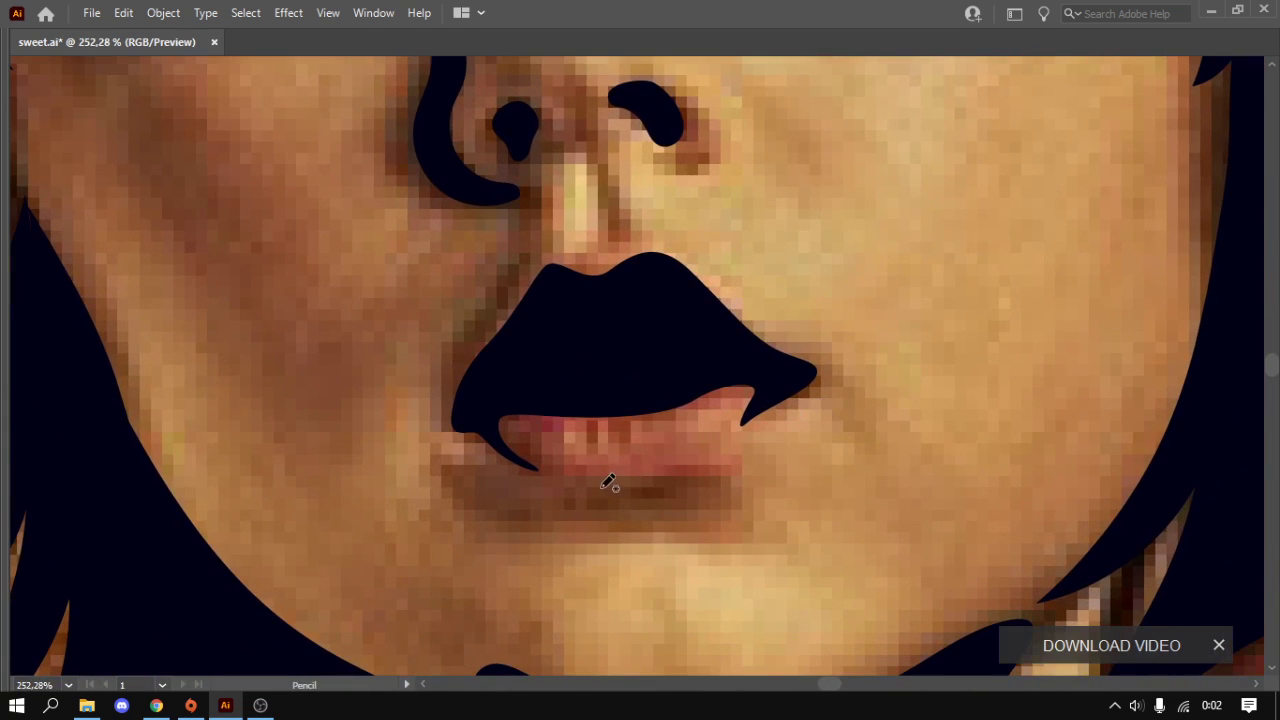
pyautogui.moveTo(604, 484)
pyautogui.mouseDown()
pyautogui.moveTo(712, 468)
pyautogui.moveTo(604, 482)
pyautogui.mouseUp()
# - Select the lower-lip shadow with the Direct Selection tool and bring the panels back
pyautogui.scroll(-4, 735, 458)
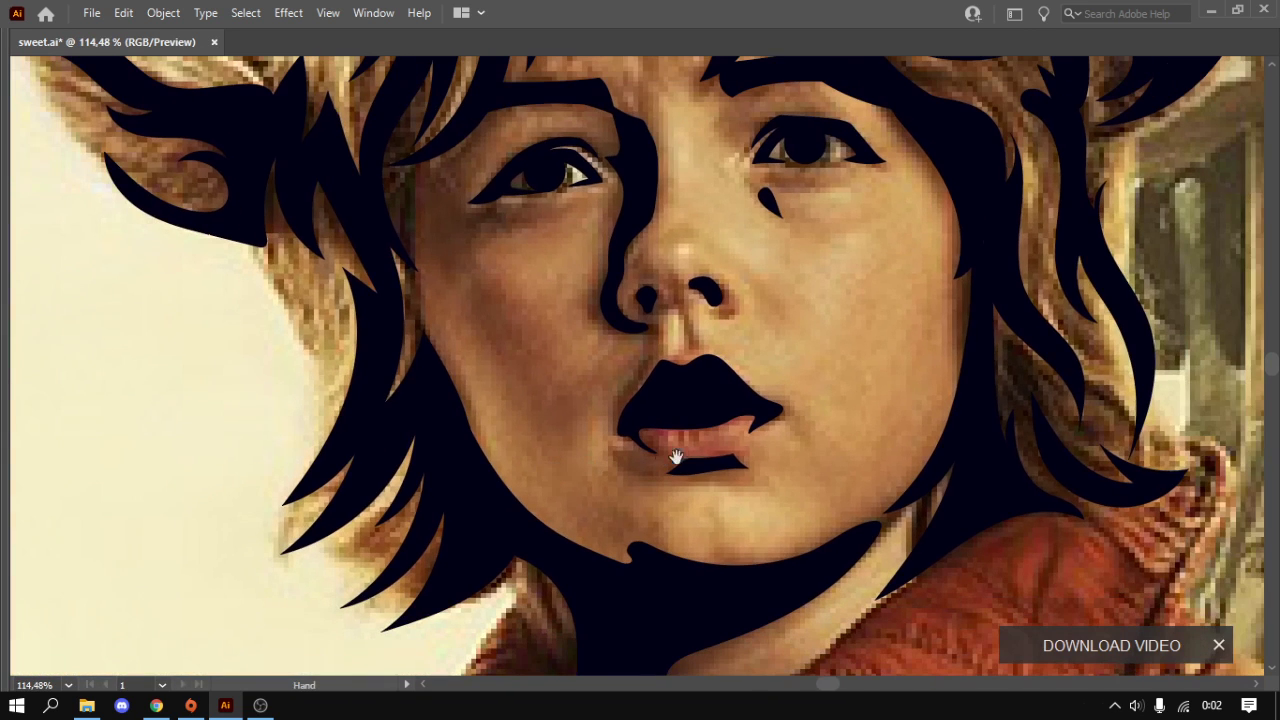
pyautogui.press('a')
pyautogui.click(725, 464)
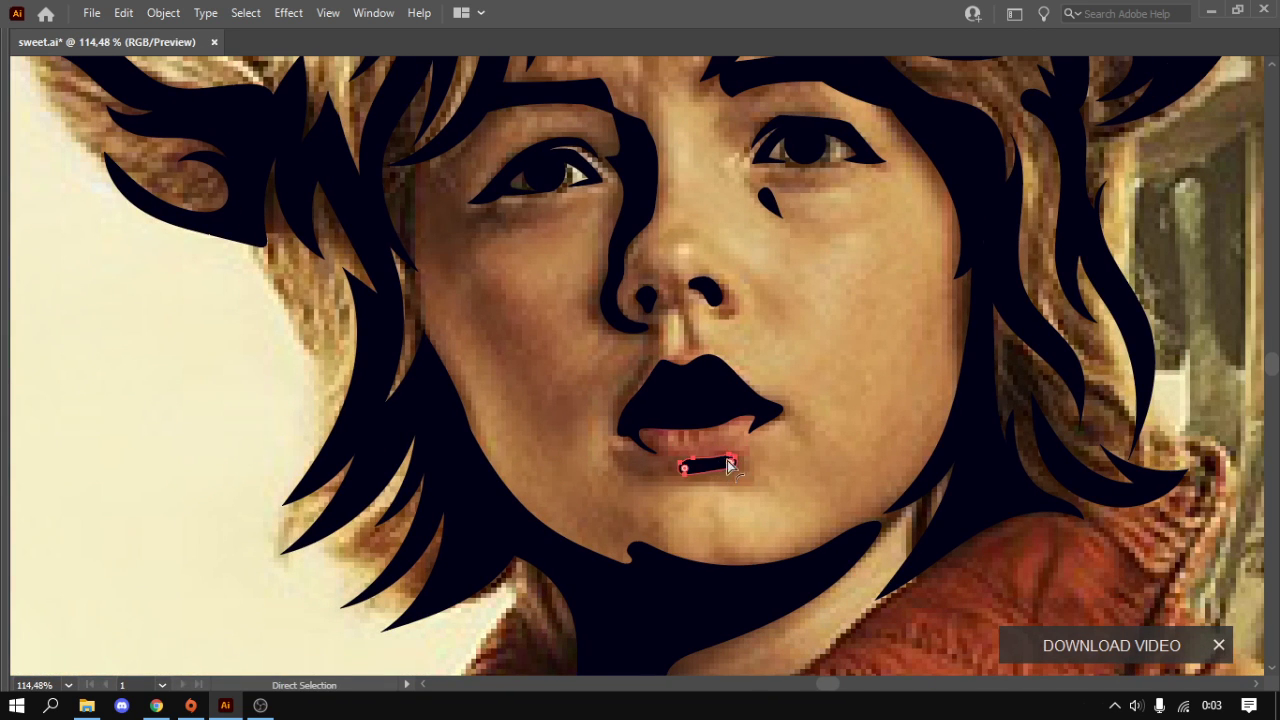
pyautogui.scroll(-4, 729, 466)
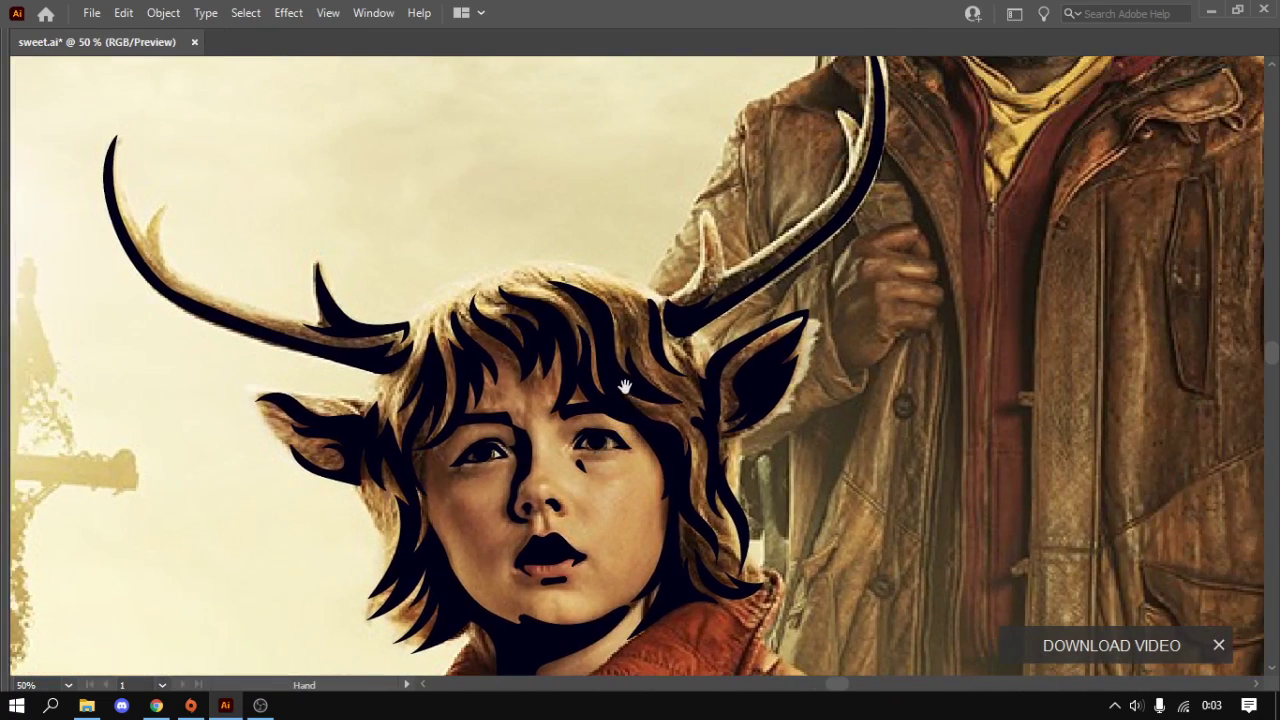
pyautogui.press('Tab')
# - Make the photo layer active and start a Pen outline at the hair tip
pyautogui.click(247, 168)
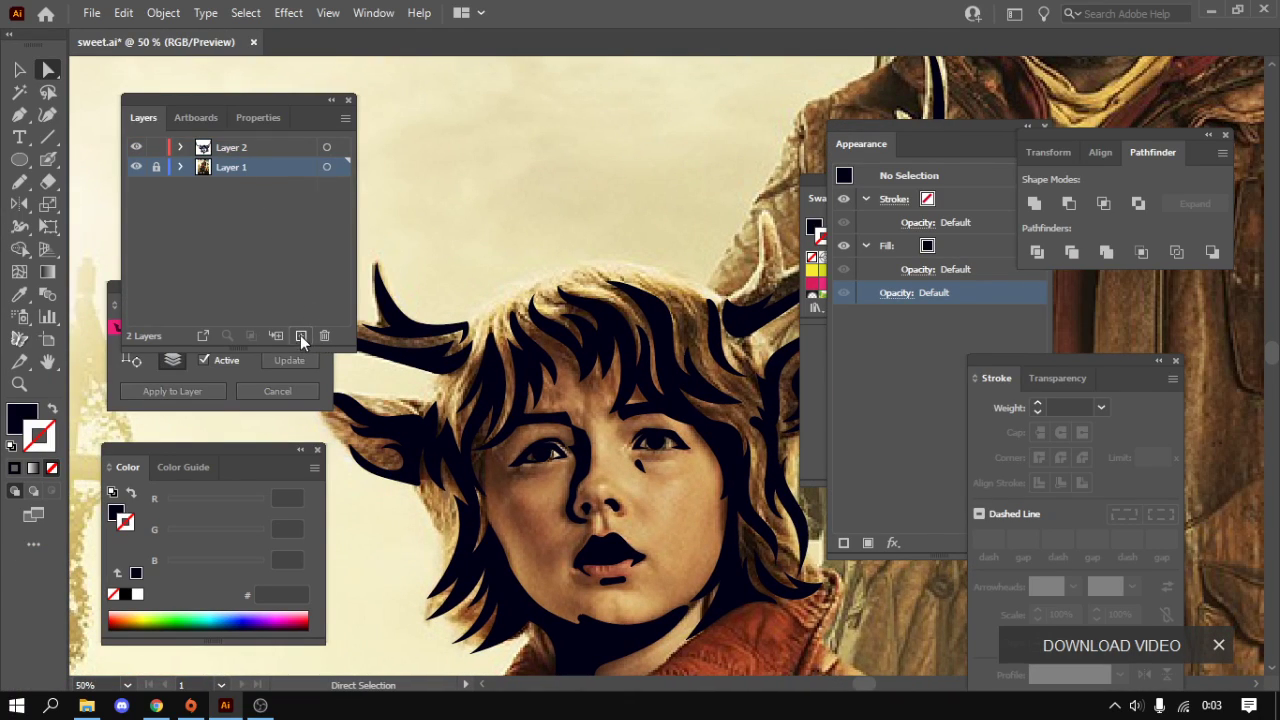
pyautogui.press('Tab')
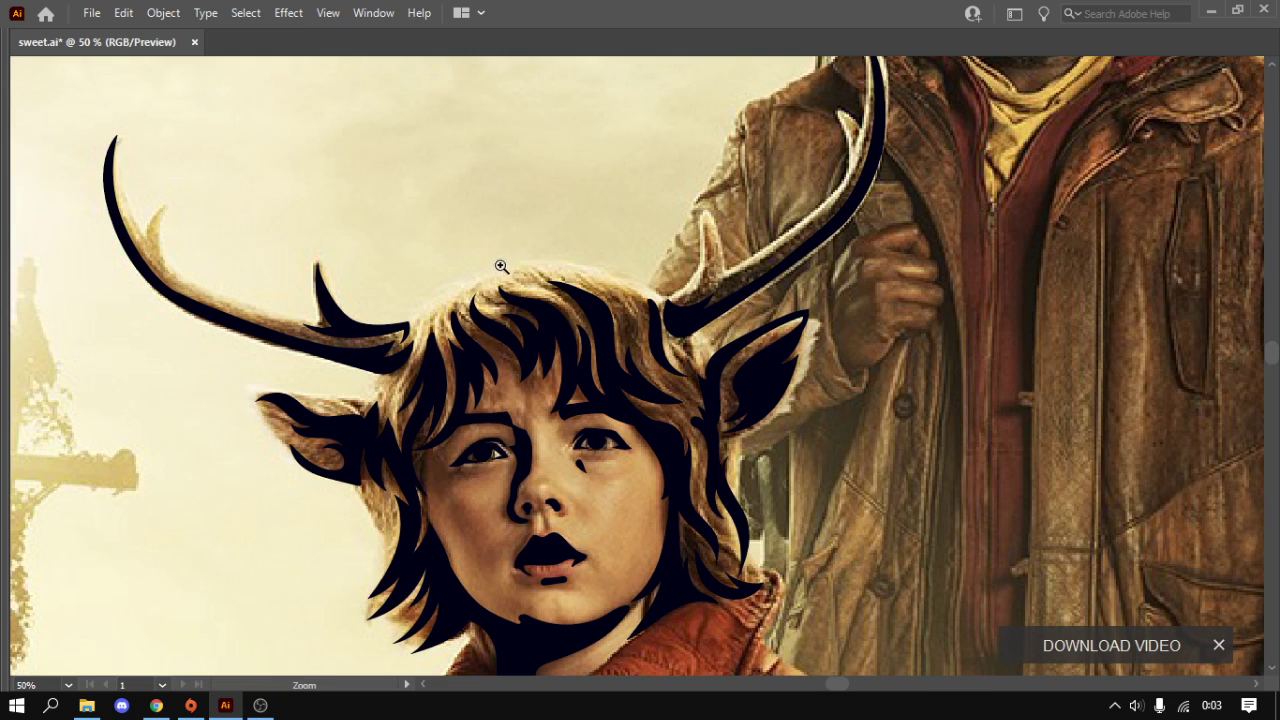
pyautogui.scroll(2, 560, 265)
pyautogui.scroll(2, 590, 275)
pyautogui.scroll(2, 572, 287)
pyautogui.press('p')
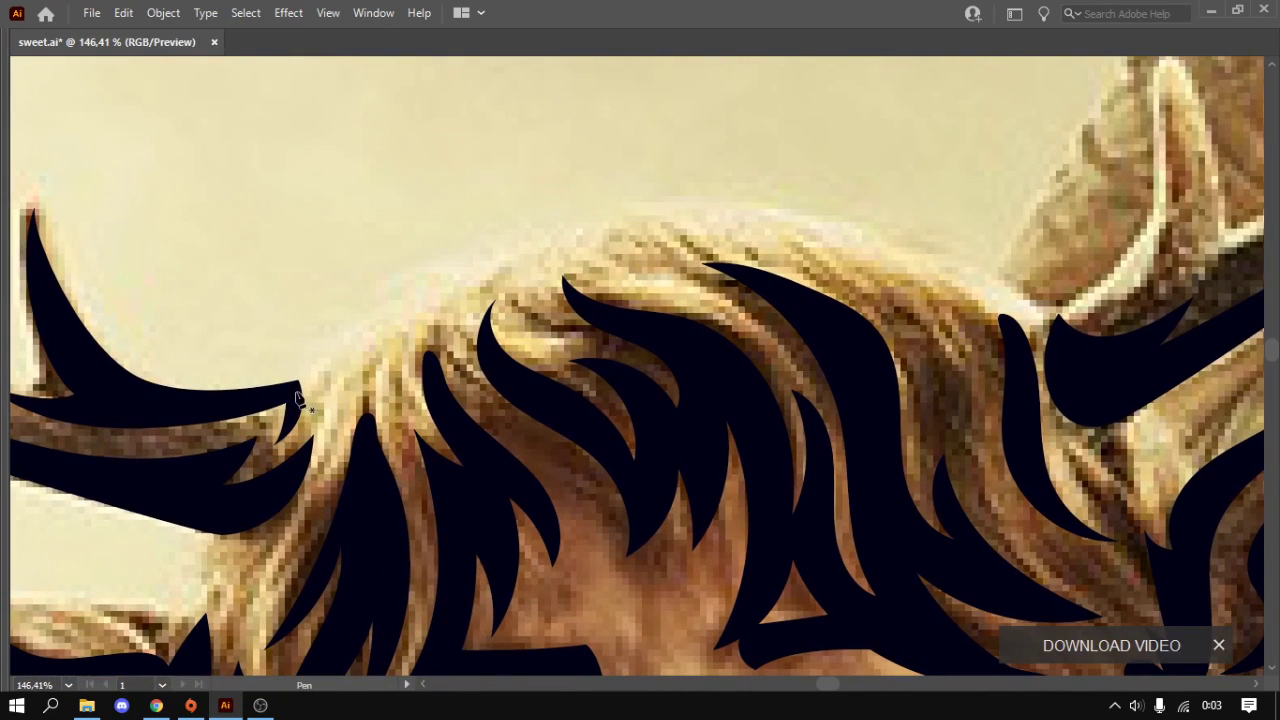
pyautogui.click(289, 392)
# - Curve the outline along the top of the hair up to the antler prong tip
pyautogui.moveTo(553, 226); pyautogui.dragTo(737, 186)
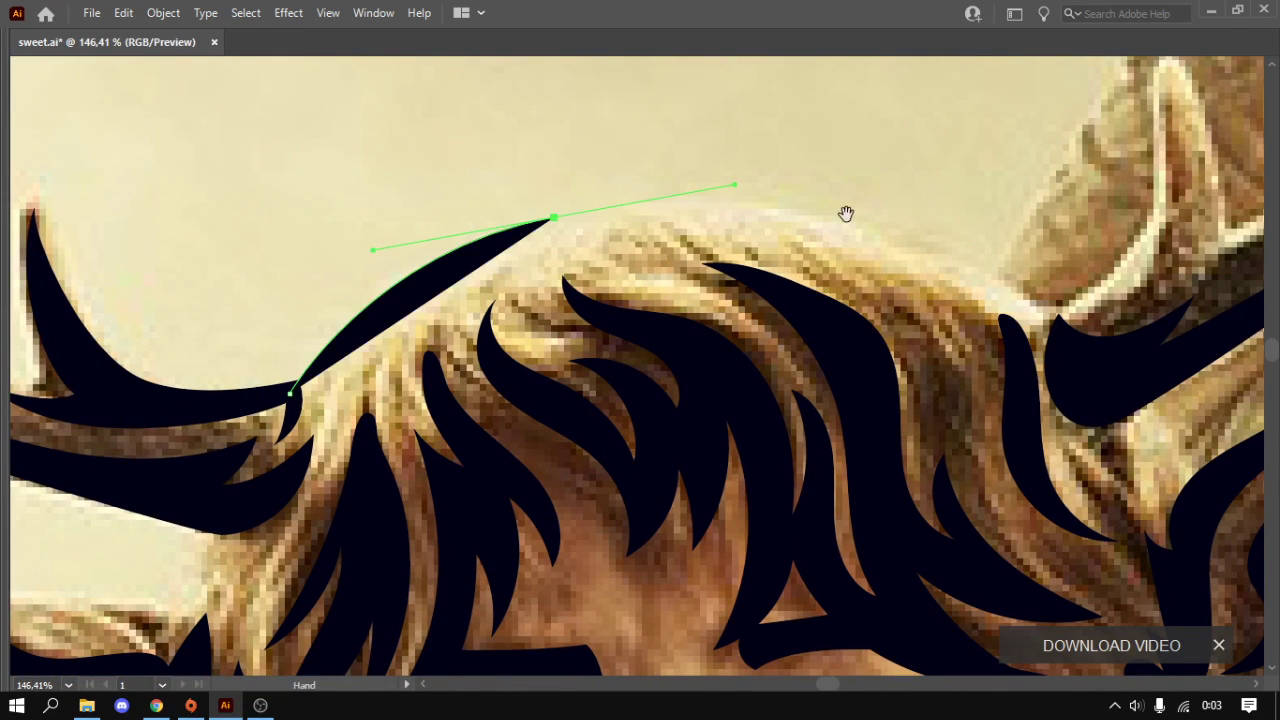
pyautogui.moveTo(945, 243); pyautogui.dragTo(631, 243)
pyautogui.click(641, 260)
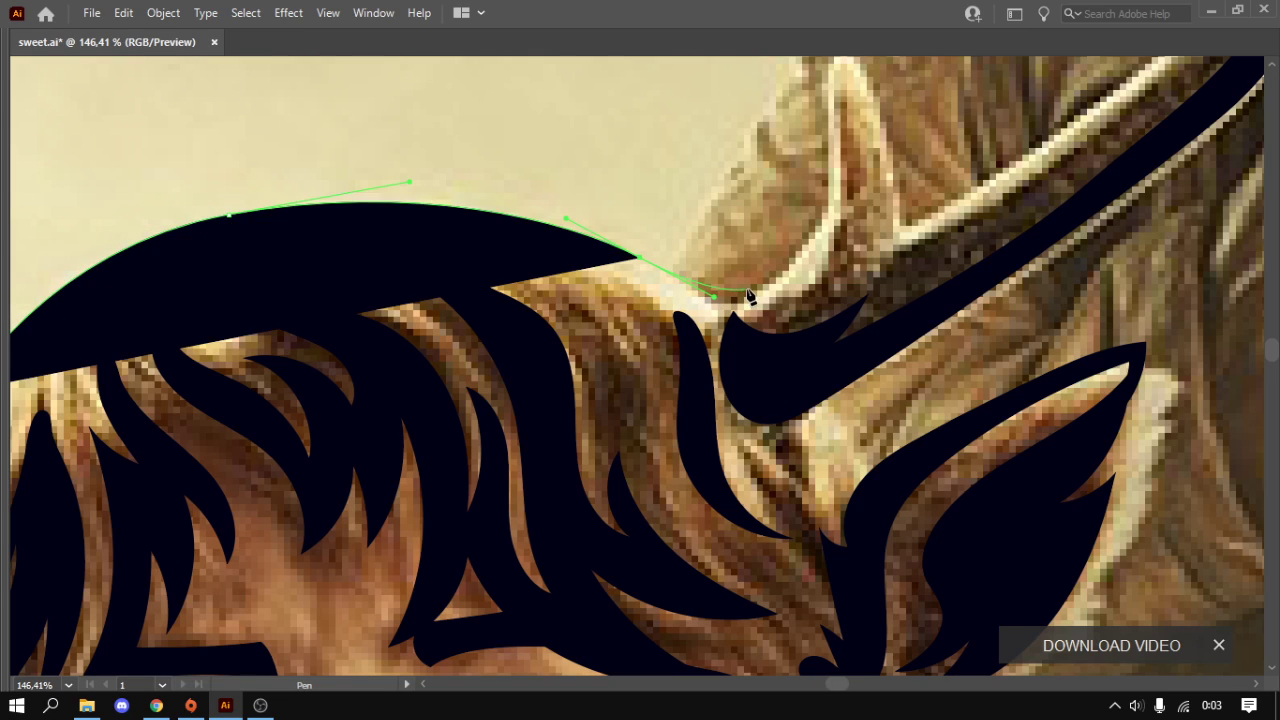
pyautogui.moveTo(770, 285); pyautogui.dragTo(805, 258)
pyautogui.moveTo(825, 202); pyautogui.dragTo(738, 337)
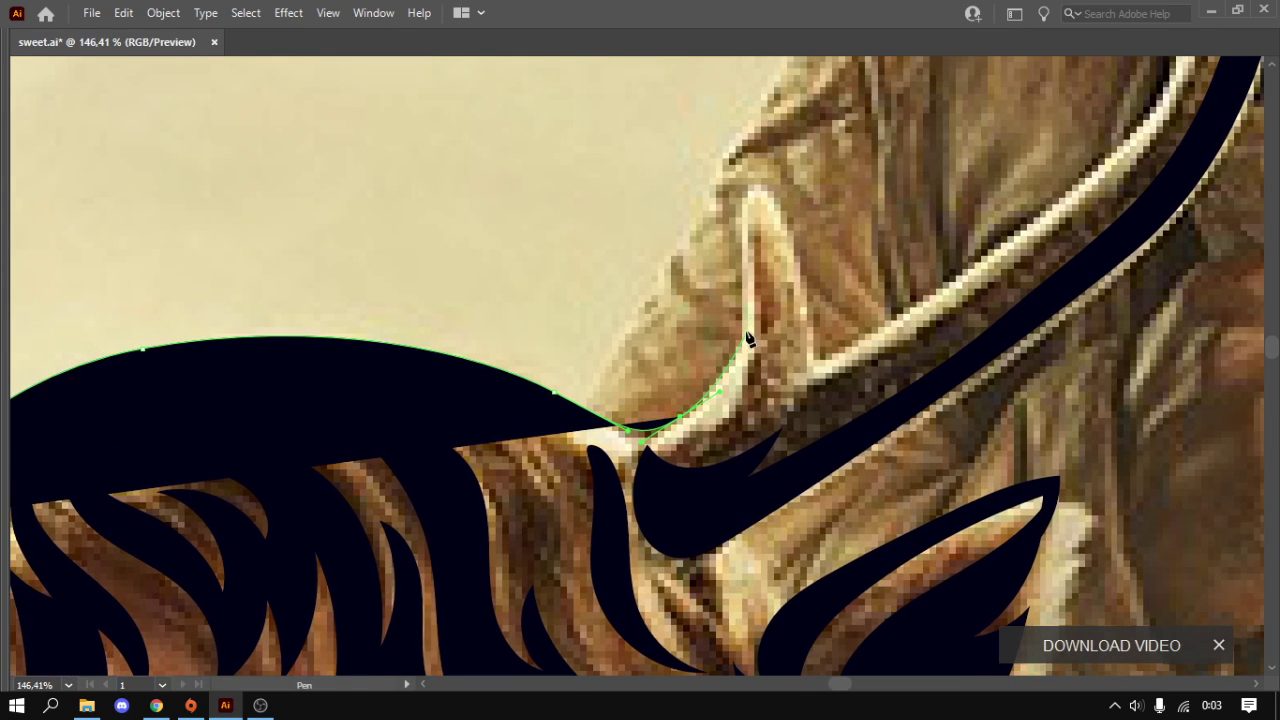
pyautogui.moveTo(754, 290); pyautogui.dragTo(758, 207)
pyautogui.click(756, 198)
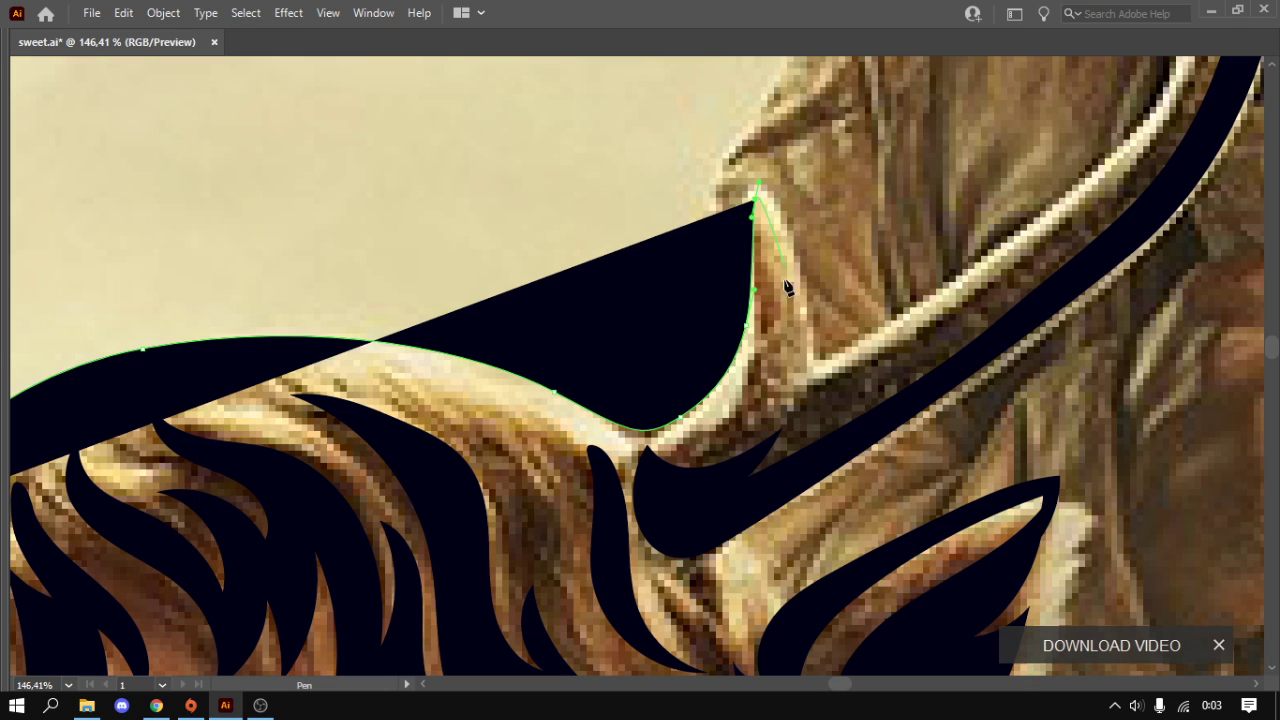
# - Continue the outline down the prong, up to the antler tip and back down
pyautogui.moveTo(800, 288); pyautogui.dragTo(803, 375)
pyautogui.click(848, 345)
pyautogui.click(958, 278)
pyautogui.moveTo(958, 280); pyautogui.dragTo(538, 540)
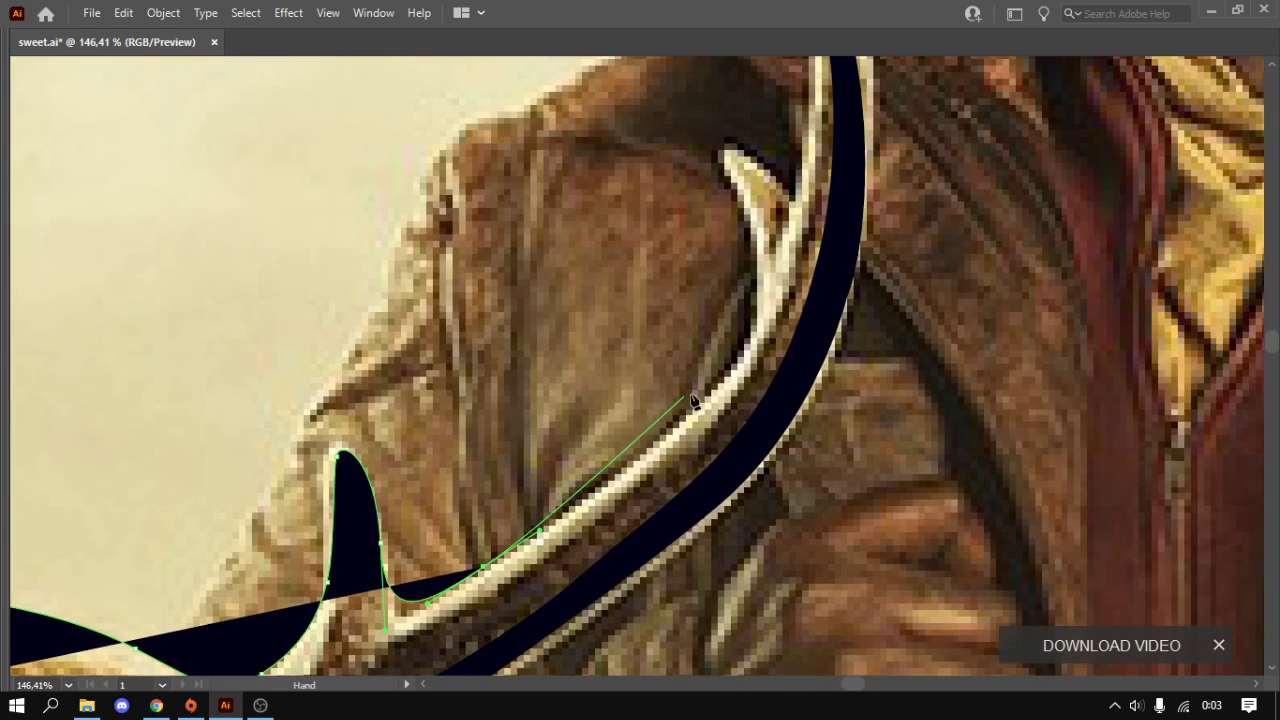
pyautogui.click(762, 250)
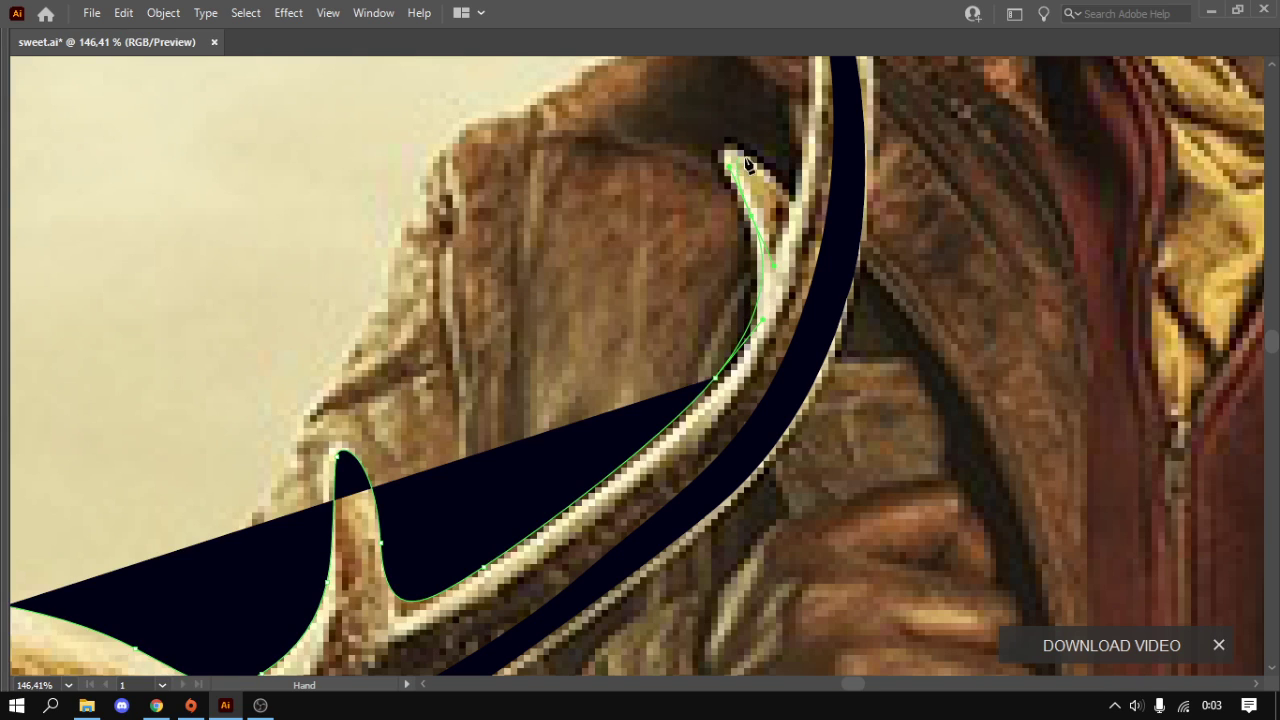
pyautogui.moveTo(766, 174)
pyautogui.mouseDown()
pyautogui.moveTo(808, 207)
pyautogui.moveTo(794, 392)
pyautogui.mouseUp()
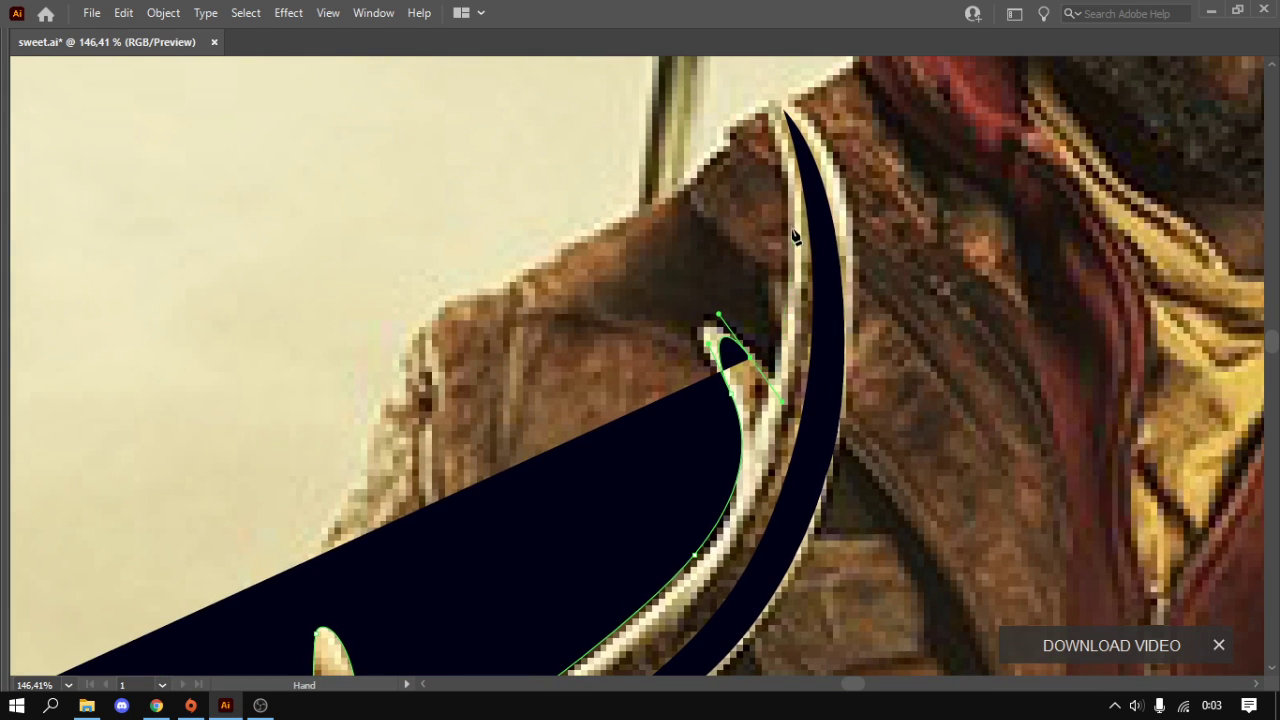
pyautogui.click(790, 122)
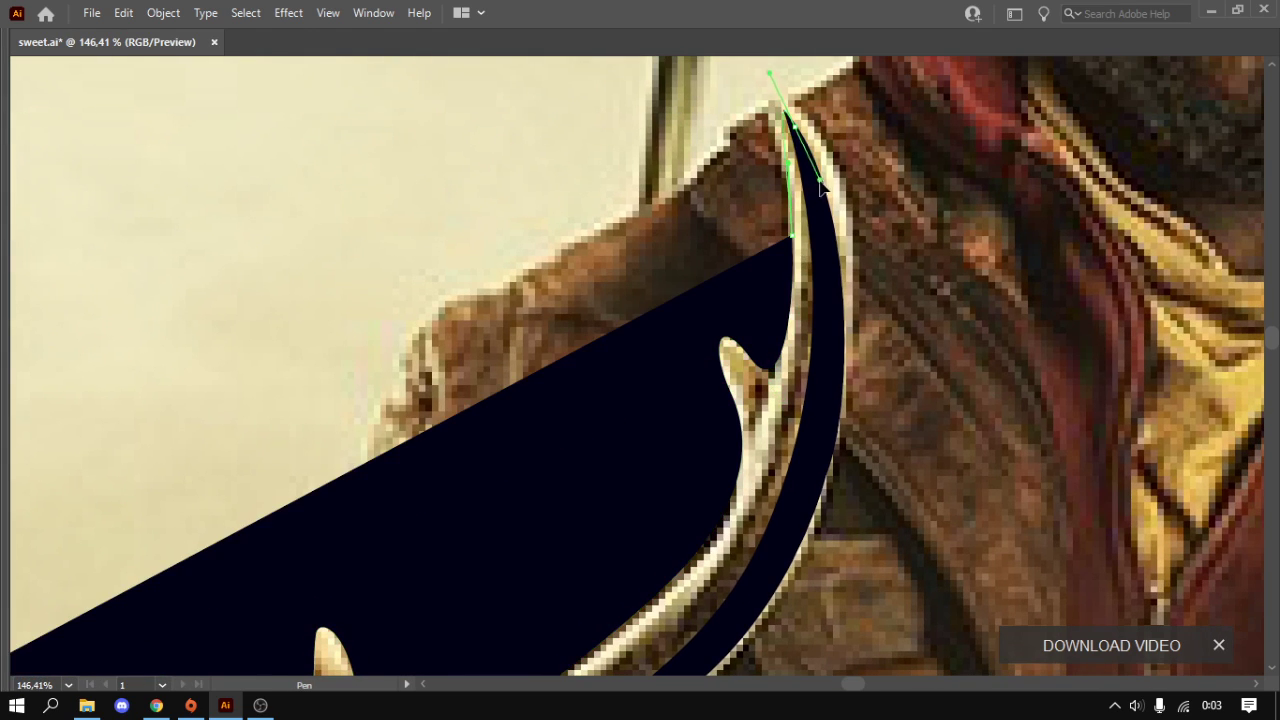
pyautogui.moveTo(1150, 315); pyautogui.dragTo(840, 220)
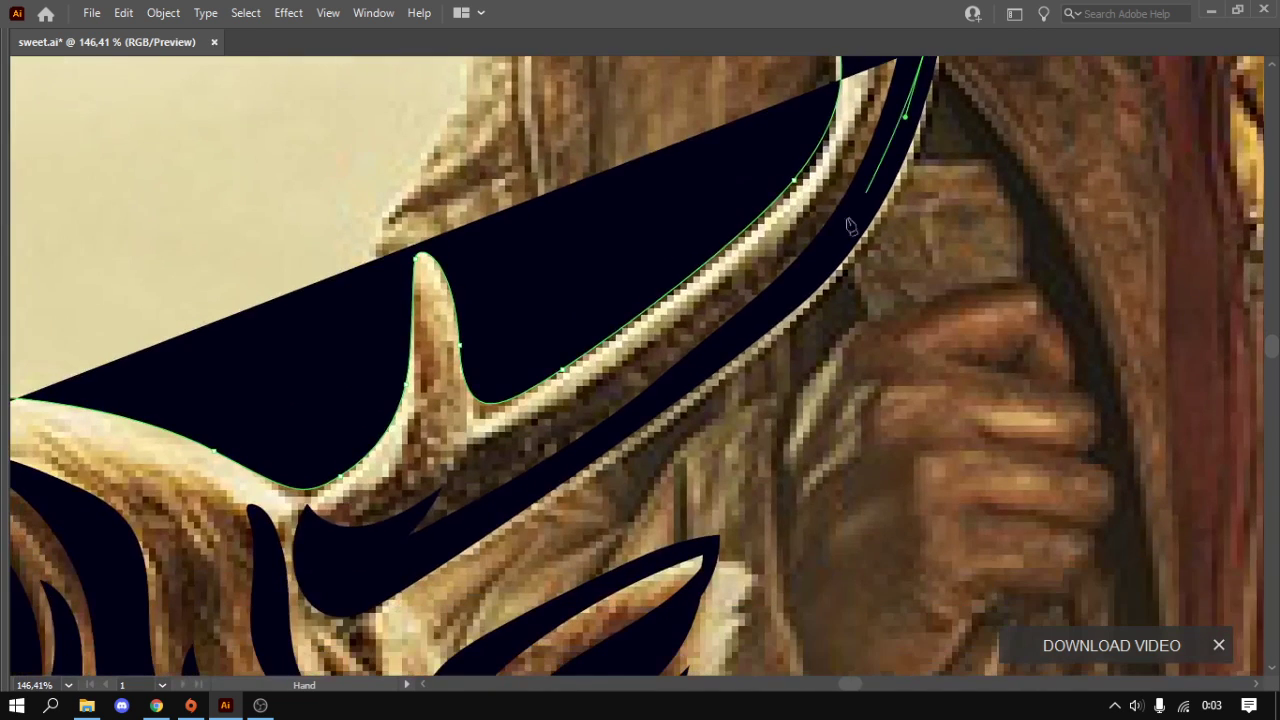
pyautogui.moveTo(763, 320); pyautogui.dragTo(735, 350)
# - Undo a misplaced anchor, redo the antler-base curve and run the outline down the ear edge
pyautogui.moveTo(394, 563)
pyautogui.mouseDown()
pyautogui.moveTo(651, 409)
pyautogui.moveTo(620, 445)
pyautogui.mouseUp()
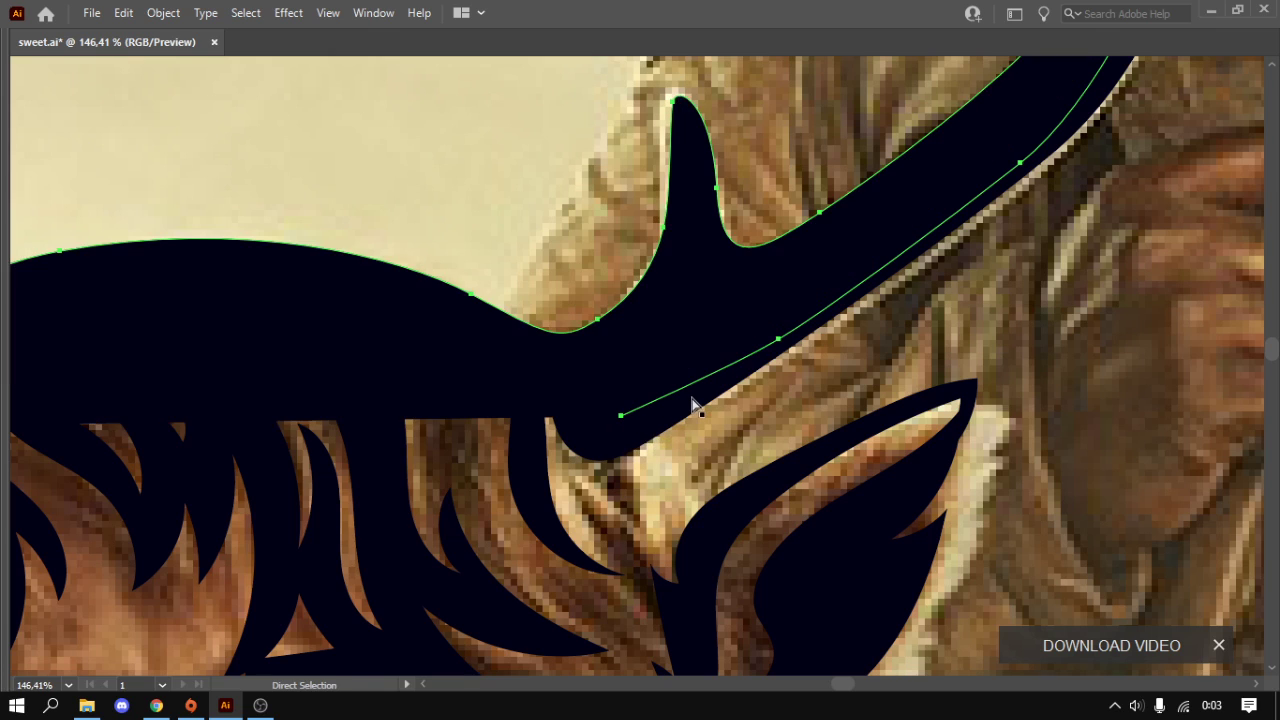
pyautogui.hotkey('ctrl', 'z')
pyautogui.moveTo(647, 429); pyautogui.dragTo(622, 453)
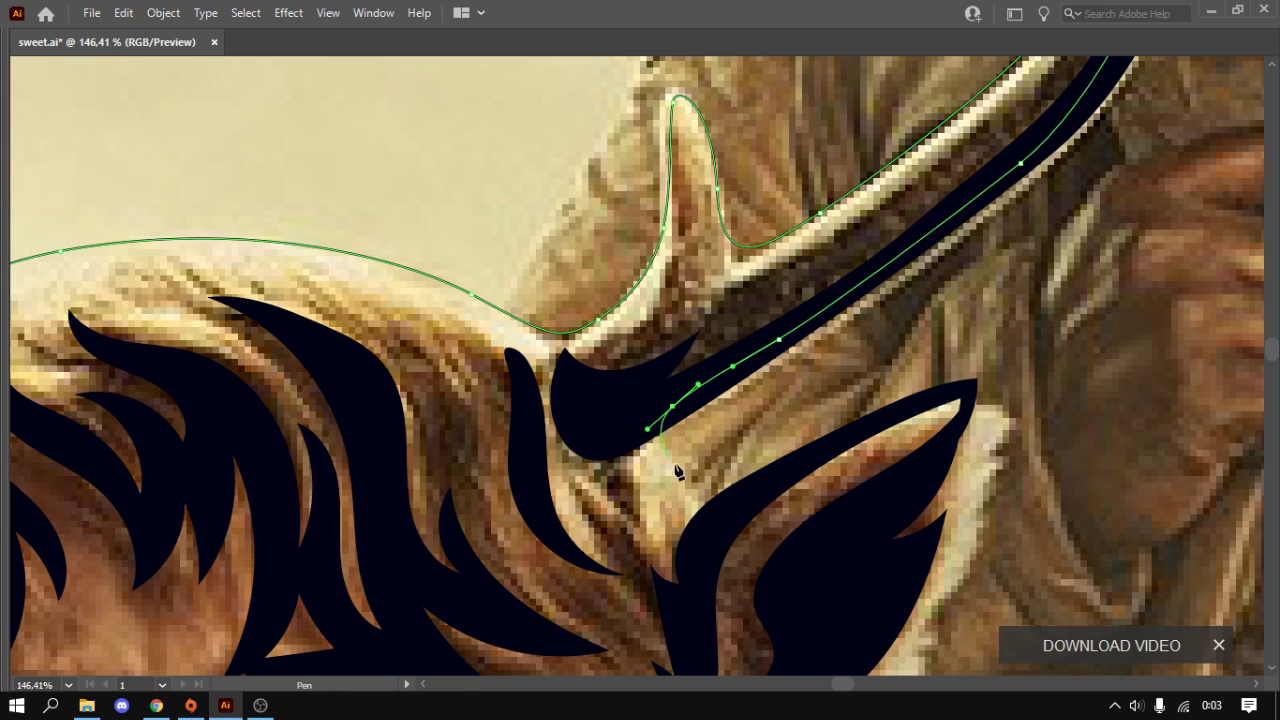
pyautogui.moveTo(698, 519); pyautogui.dragTo(716, 535)
pyautogui.scroll(-2, 716, 535)
pyautogui.scroll(-3, 716, 535)
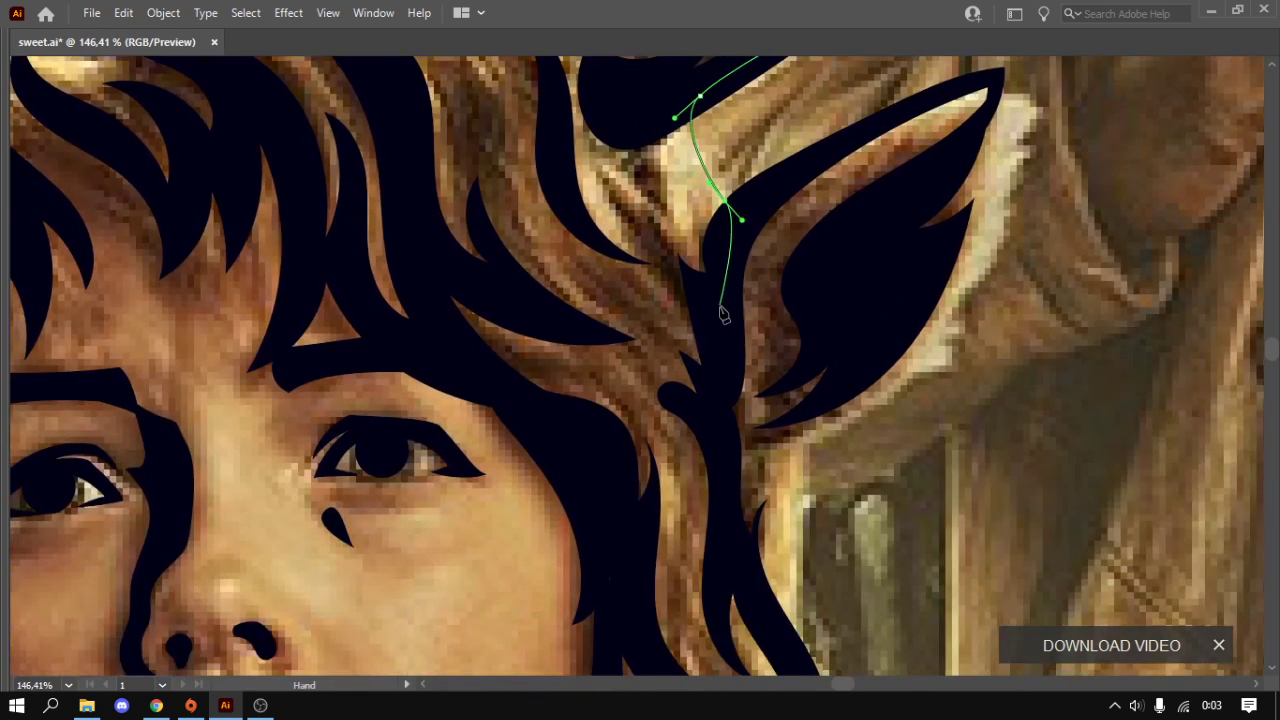
pyautogui.moveTo(719, 306); pyautogui.dragTo(717, 348)
pyautogui.click(718, 400)
pyautogui.moveTo(720, 485)
pyautogui.mouseDown()
pyautogui.moveTo(726, 515)
pyautogui.moveTo(677, 537)
pyautogui.mouseUp()
pyautogui.moveTo(729, 449); pyautogui.dragTo(748, 366)
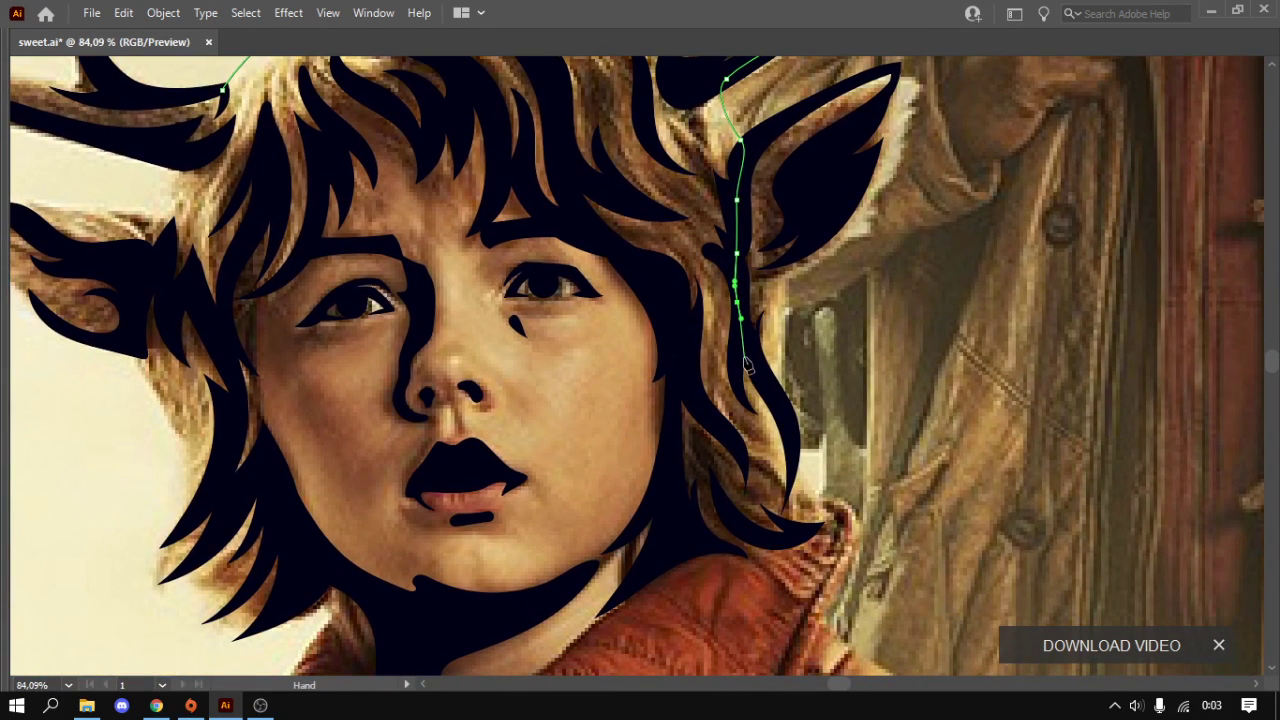
pyautogui.keyDown('ctrl'); pyautogui.click(742, 365); pyautogui.keyUp('ctrl')
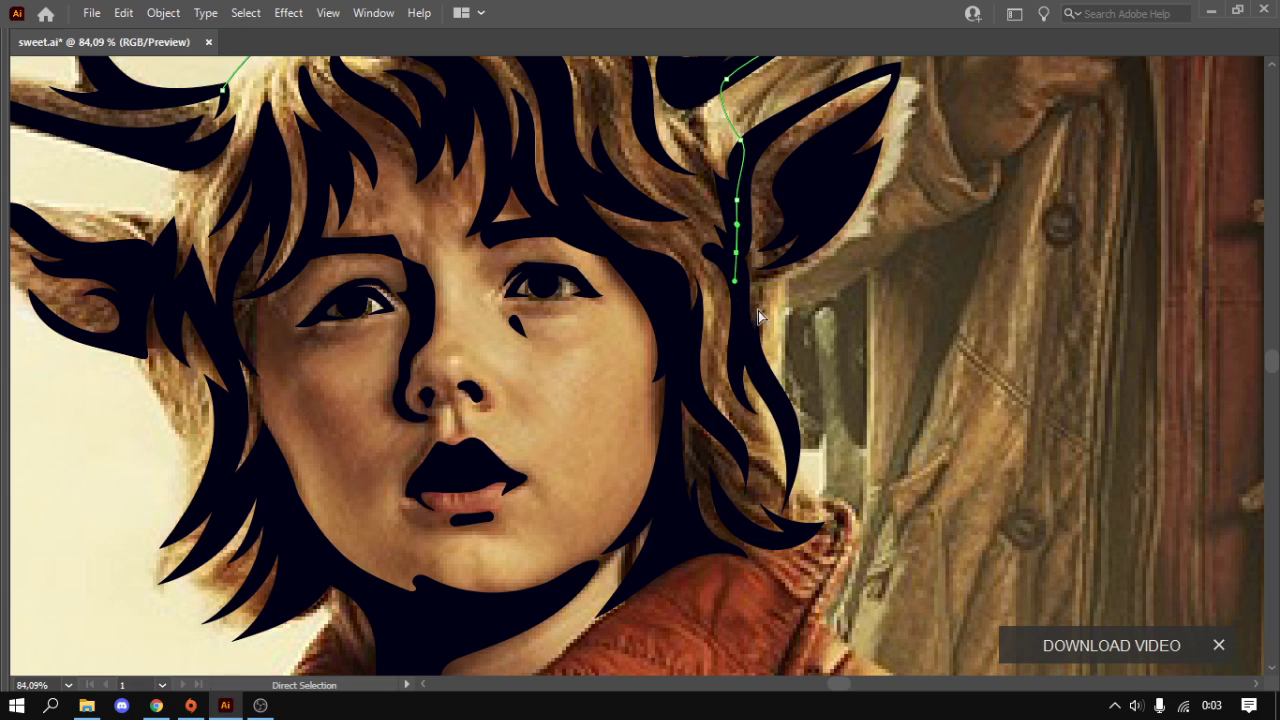
# - Trace around the ear tip and down the side hair to the hair tip at the shoulder
pyautogui.moveTo(806, 106)
pyautogui.mouseDown()
pyautogui.moveTo(704, 308)
pyautogui.moveTo(734, 286)
pyautogui.mouseUp()
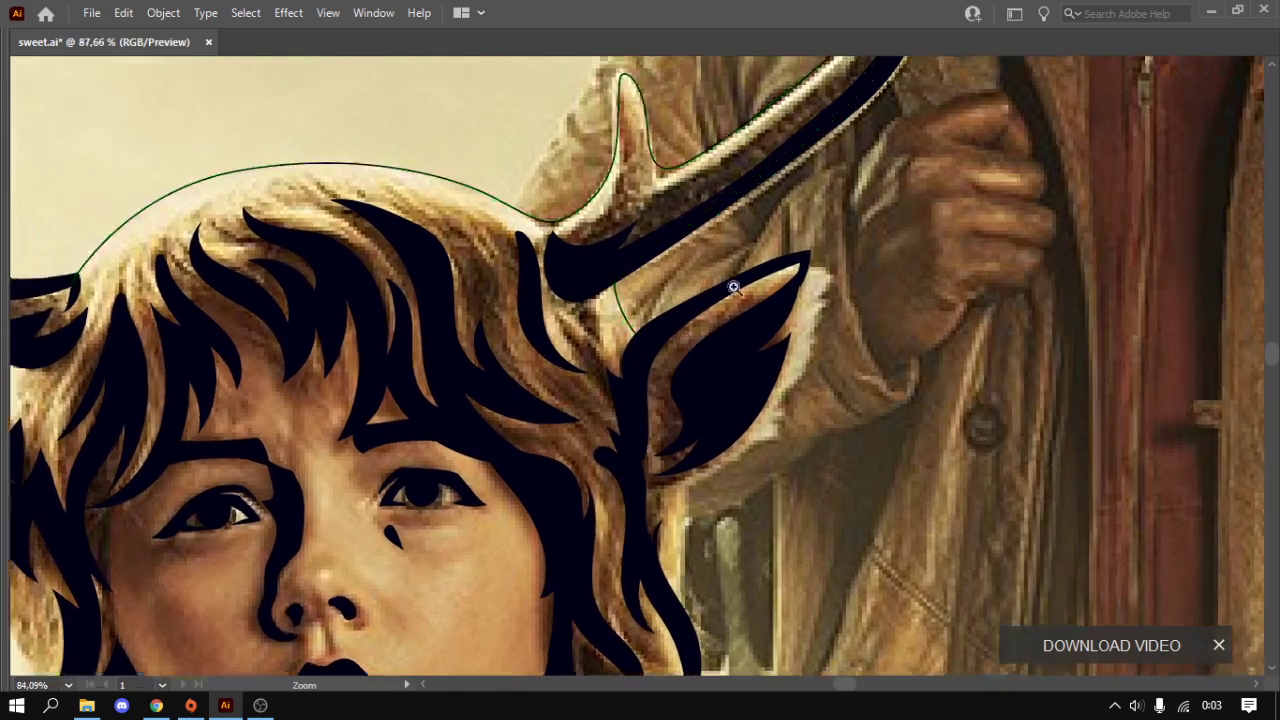
pyautogui.scroll(3, 734, 286)
pyautogui.moveTo(894, 224); pyautogui.dragTo(915, 226)
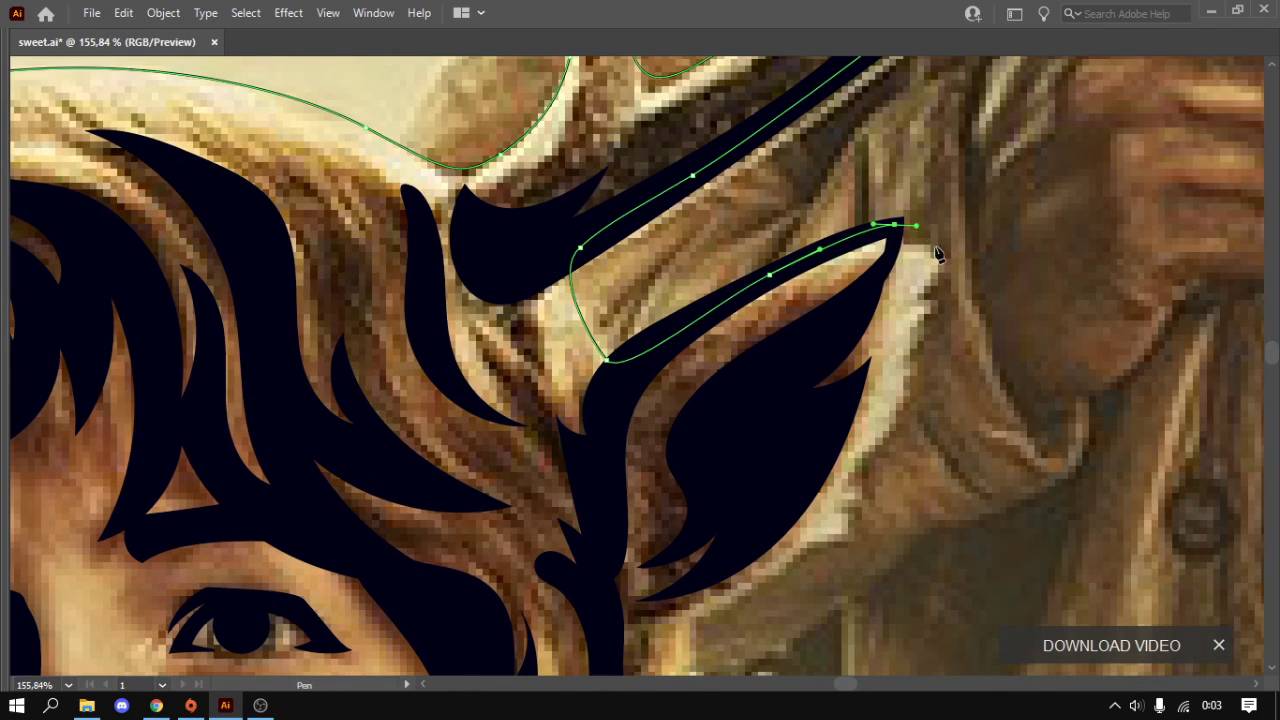
pyautogui.moveTo(880, 413); pyautogui.dragTo(928, 263)
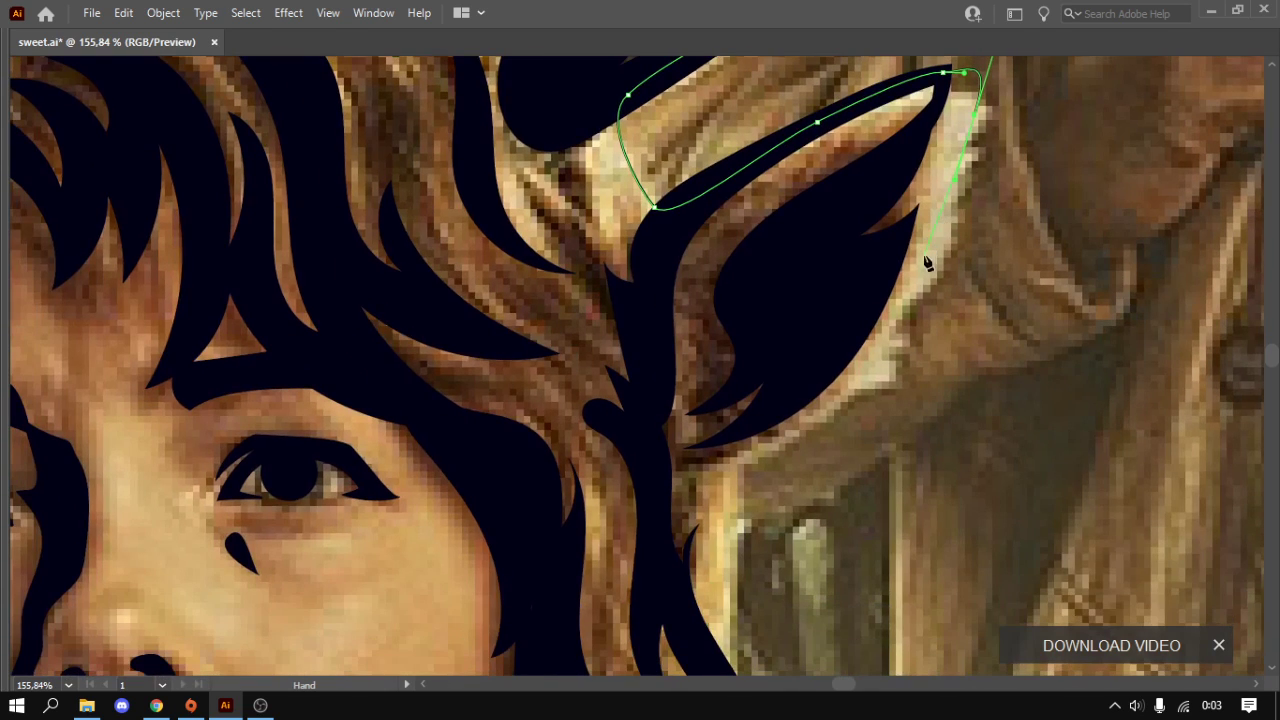
pyautogui.click(845, 415)
pyautogui.moveTo(764, 470)
pyautogui.mouseDown()
pyautogui.moveTo(728, 492)
pyautogui.moveTo(776, 322)
pyautogui.mouseUp()
pyautogui.click(786, 414)
pyautogui.moveTo(786, 414); pyautogui.dragTo(808, 251)
pyautogui.click(821, 290)
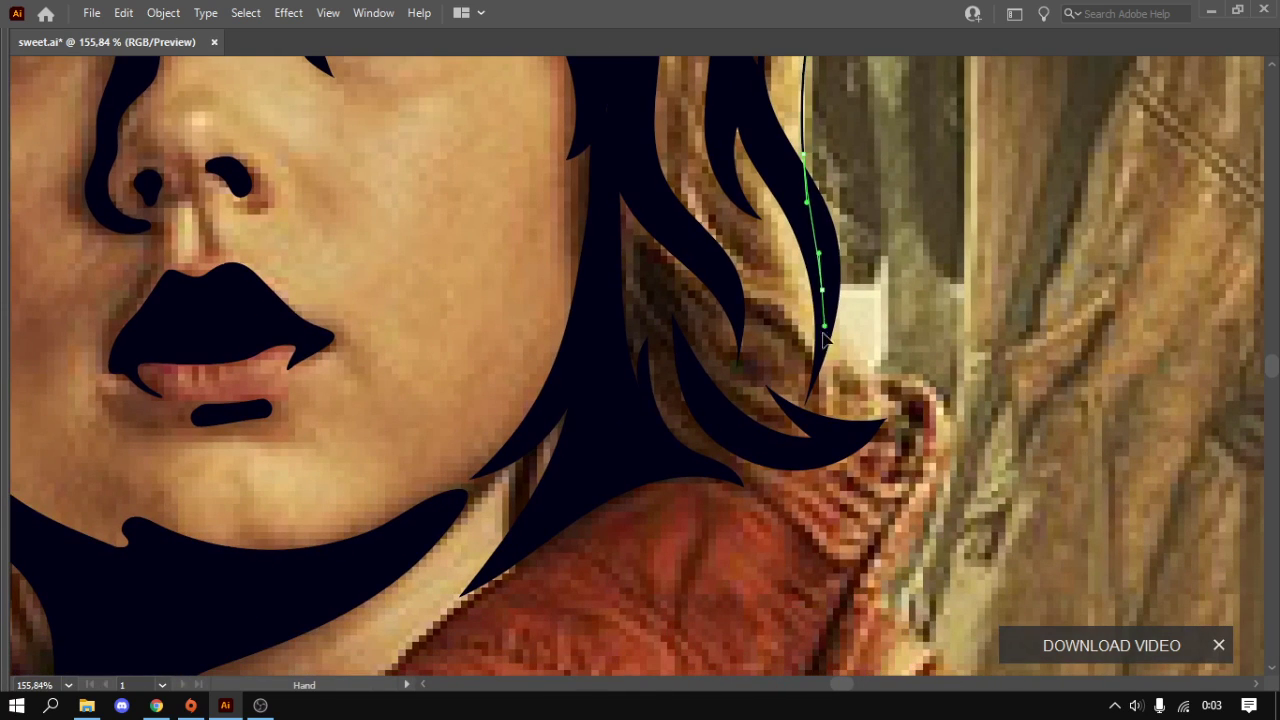
pyautogui.click(818, 343)
pyautogui.moveTo(880, 424)
pyautogui.mouseDown()
pyautogui.moveTo(790, 479)
pyautogui.moveTo(697, 472)
pyautogui.moveTo(614, 434)
pyautogui.mouseUp()
# - Carry the outline up the inner hair edge and across the forehead fringe strands
pyautogui.scroll(-3, 614, 434)
pyautogui.moveTo(558, 400)
pyautogui.mouseDown()
pyautogui.moveTo(653, 580)
pyautogui.moveTo(707, 368)
pyautogui.mouseUp()
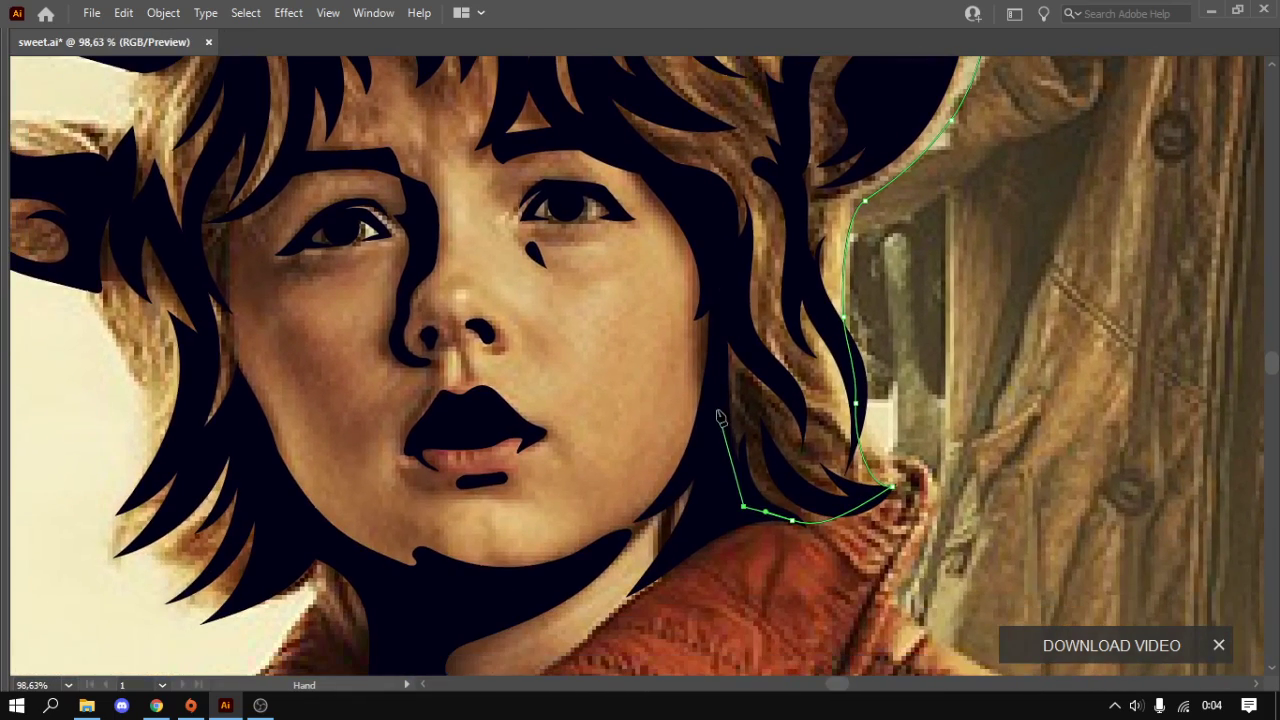
pyautogui.click(714, 285)
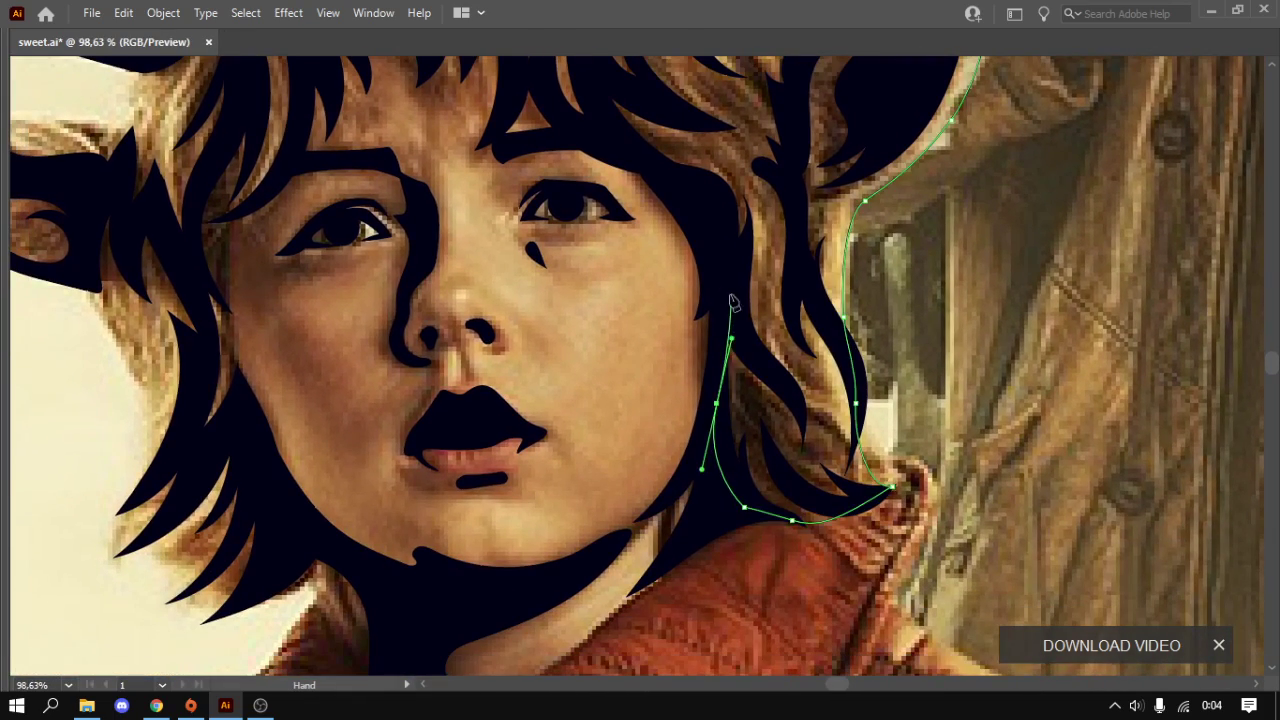
pyautogui.click(666, 177)
pyautogui.moveTo(666, 177); pyautogui.dragTo(791, 462)
pyautogui.click(713, 417)
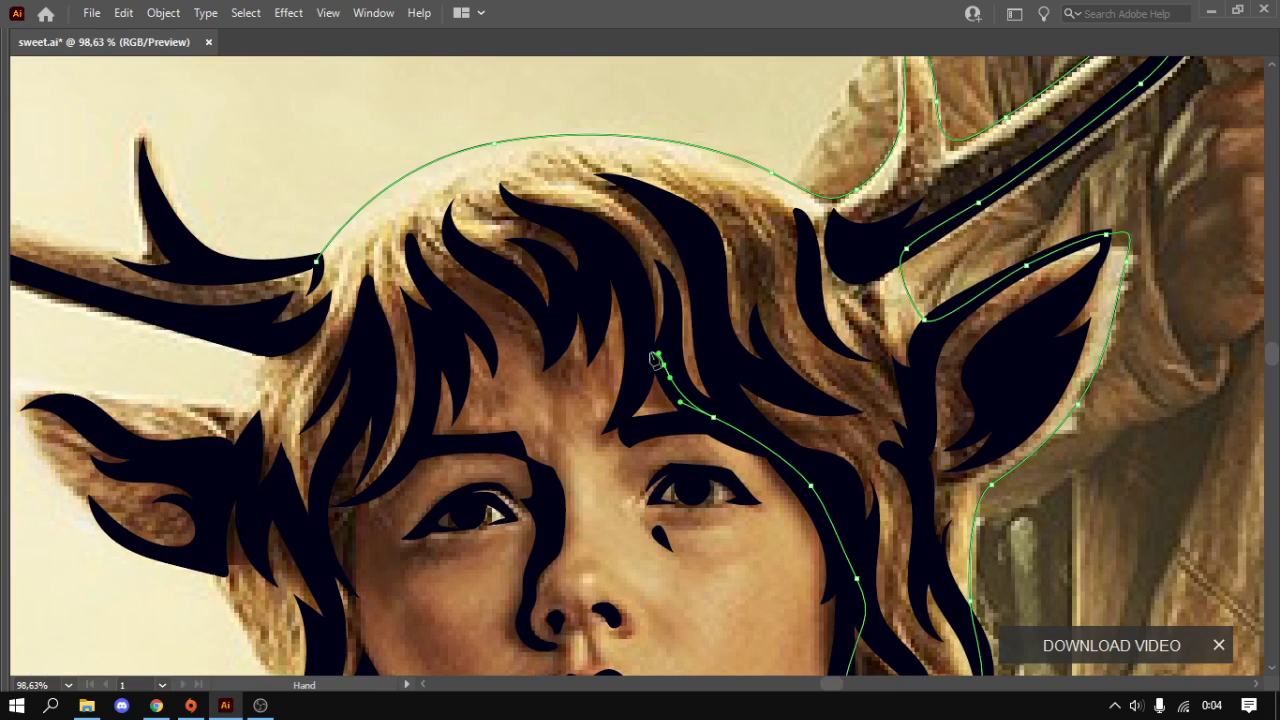
pyautogui.moveTo(641, 333); pyautogui.dragTo(636, 311)
pyautogui.click(549, 342)
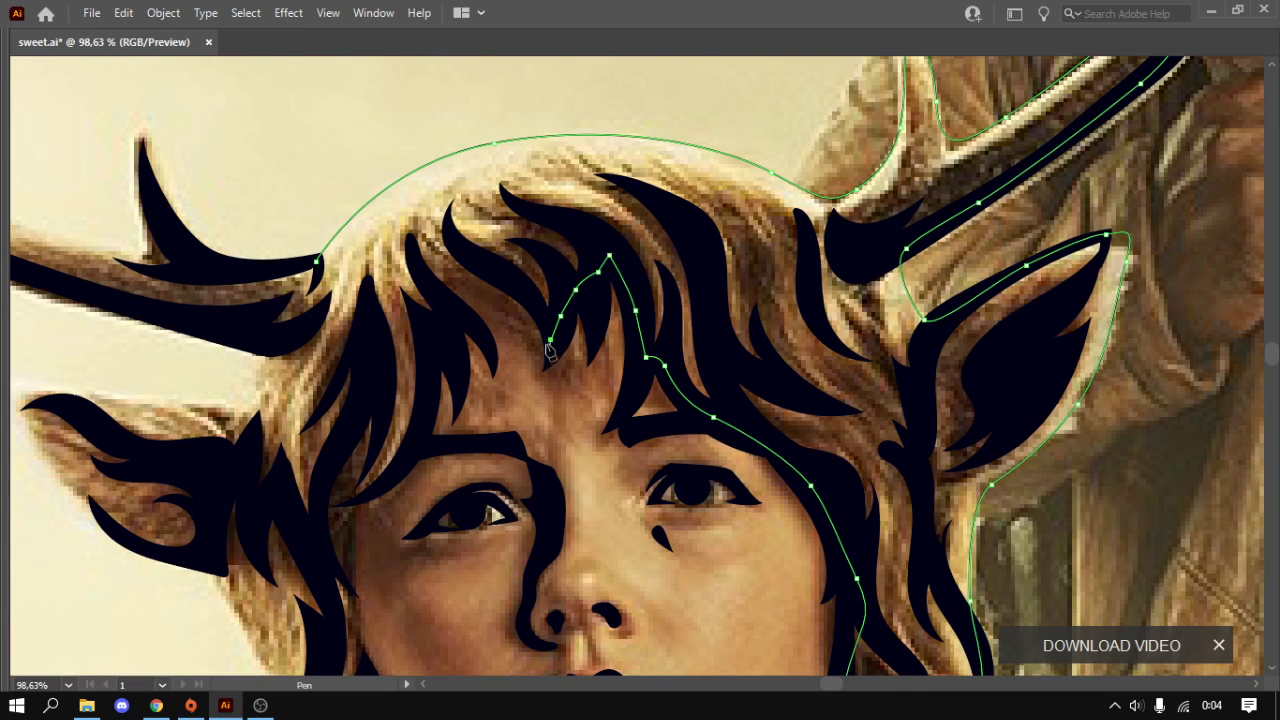
pyautogui.moveTo(491, 312); pyautogui.dragTo(469, 310)
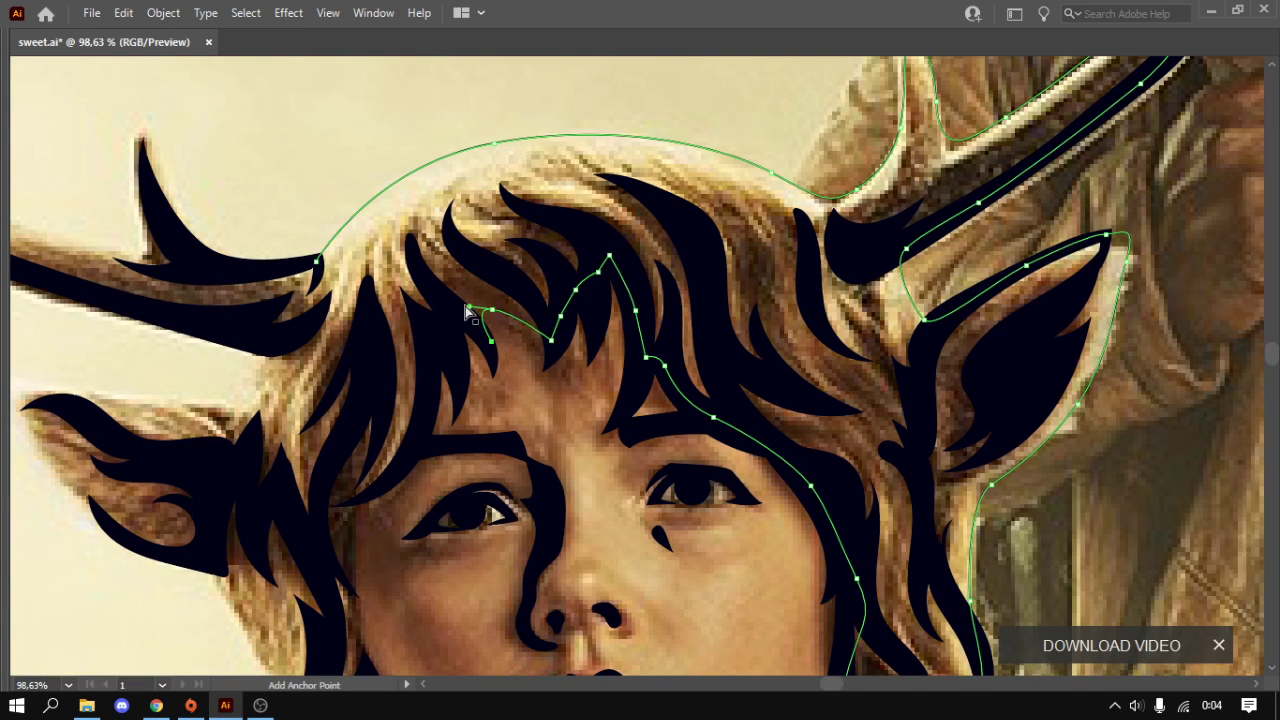
pyautogui.click(467, 293)
pyautogui.moveTo(548, 318)
pyautogui.mouseDown()
pyautogui.moveTo(556, 448)
pyautogui.moveTo(543, 460)
pyautogui.mouseUp()
pyautogui.moveTo(466, 349); pyautogui.dragTo(446, 338)
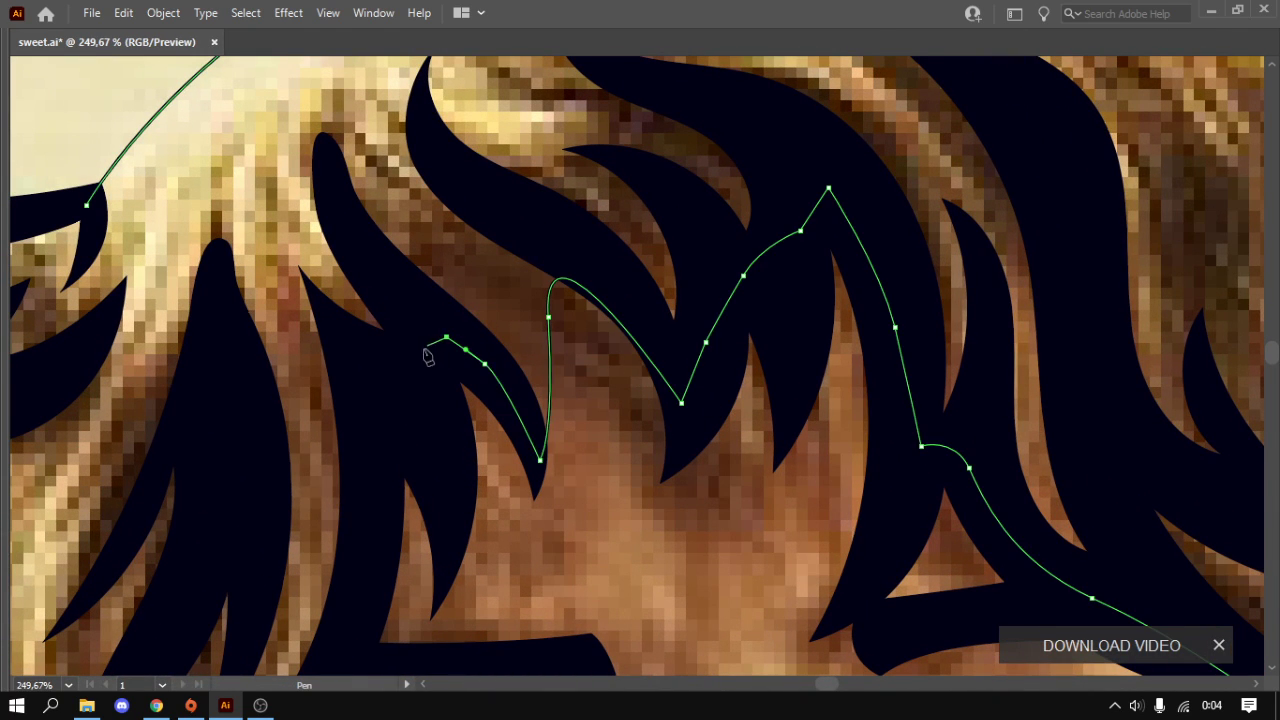
# - Extend the outline beside the eye, down the cheek and jawline, then up the outer hair edge
pyautogui.moveTo(405, 448); pyautogui.dragTo(556, 188)
pyautogui.moveTo(508, 348); pyautogui.dragTo(498, 392)
pyautogui.moveTo(438, 497)
pyautogui.mouseDown()
pyautogui.moveTo(358, 565)
pyautogui.moveTo(451, 286)
pyautogui.mouseUp()
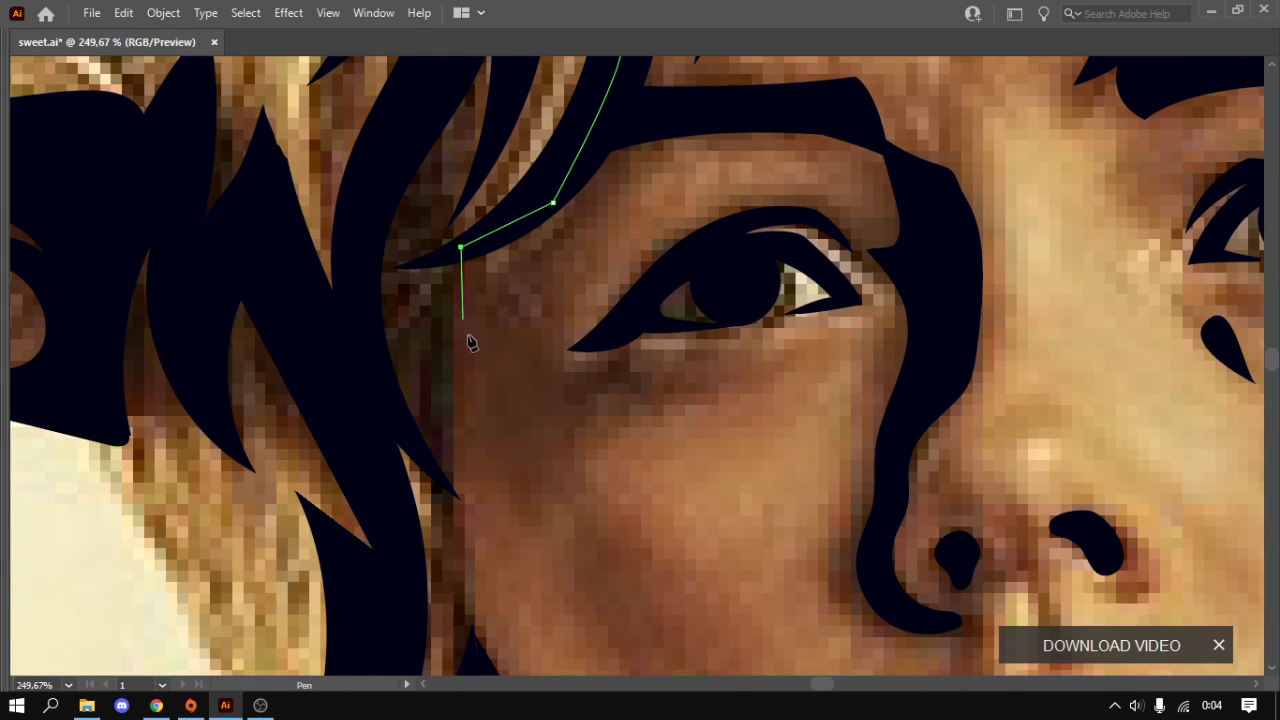
pyautogui.scroll(-3, 472, 343)
pyautogui.scroll(2, 440, 335)
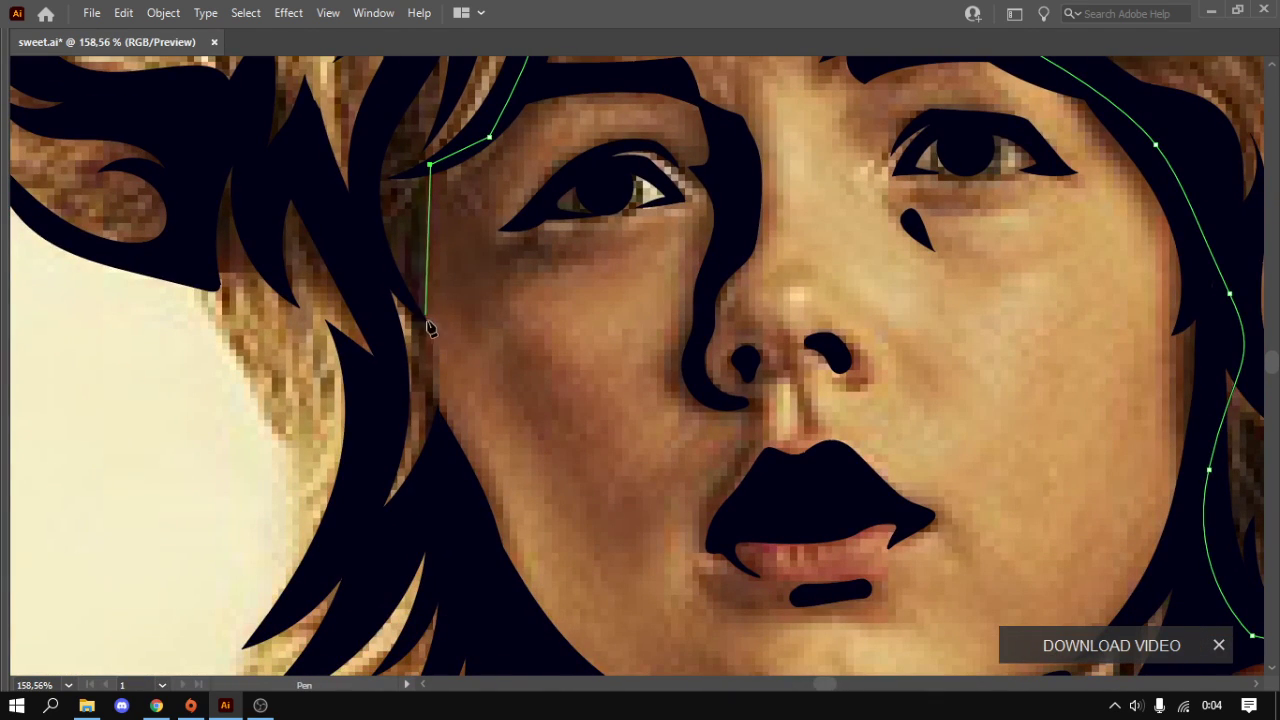
pyautogui.moveTo(430, 328)
pyautogui.mouseDown()
pyautogui.moveTo(462, 410)
pyautogui.moveTo(430, 340)
pyautogui.mouseUp()
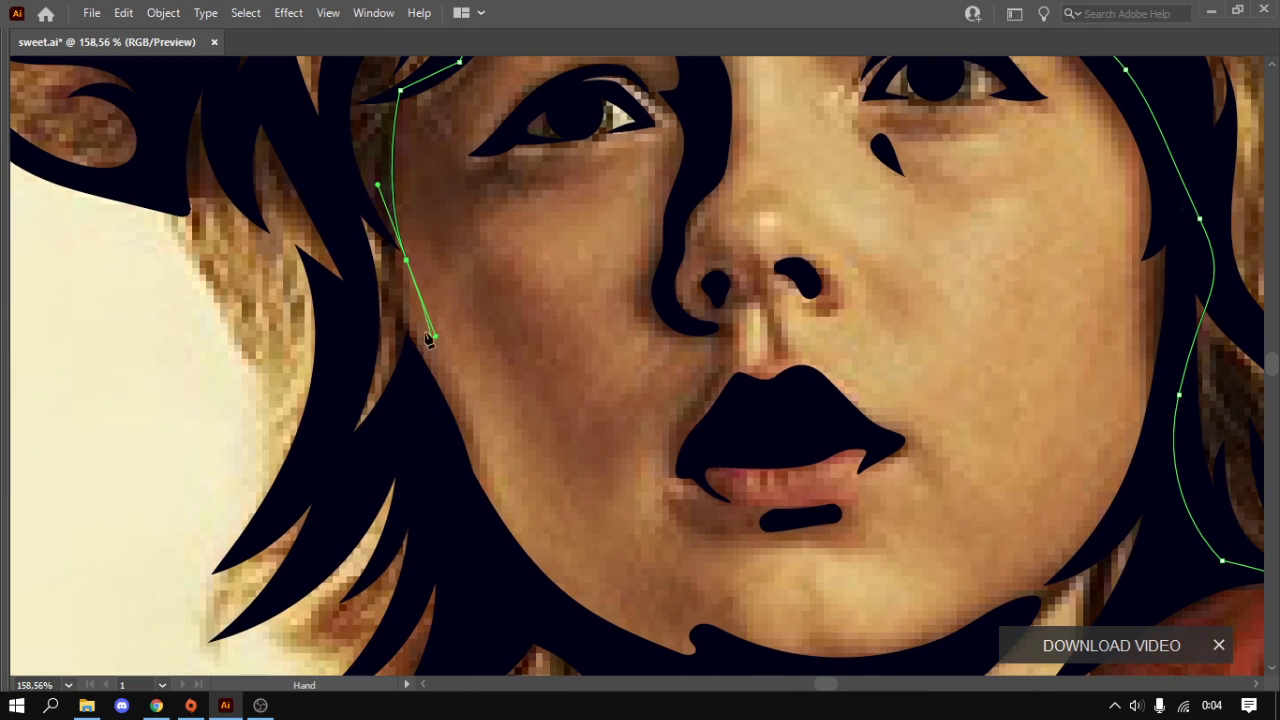
pyautogui.moveTo(474, 425); pyautogui.dragTo(503, 537)
pyautogui.click(515, 555)
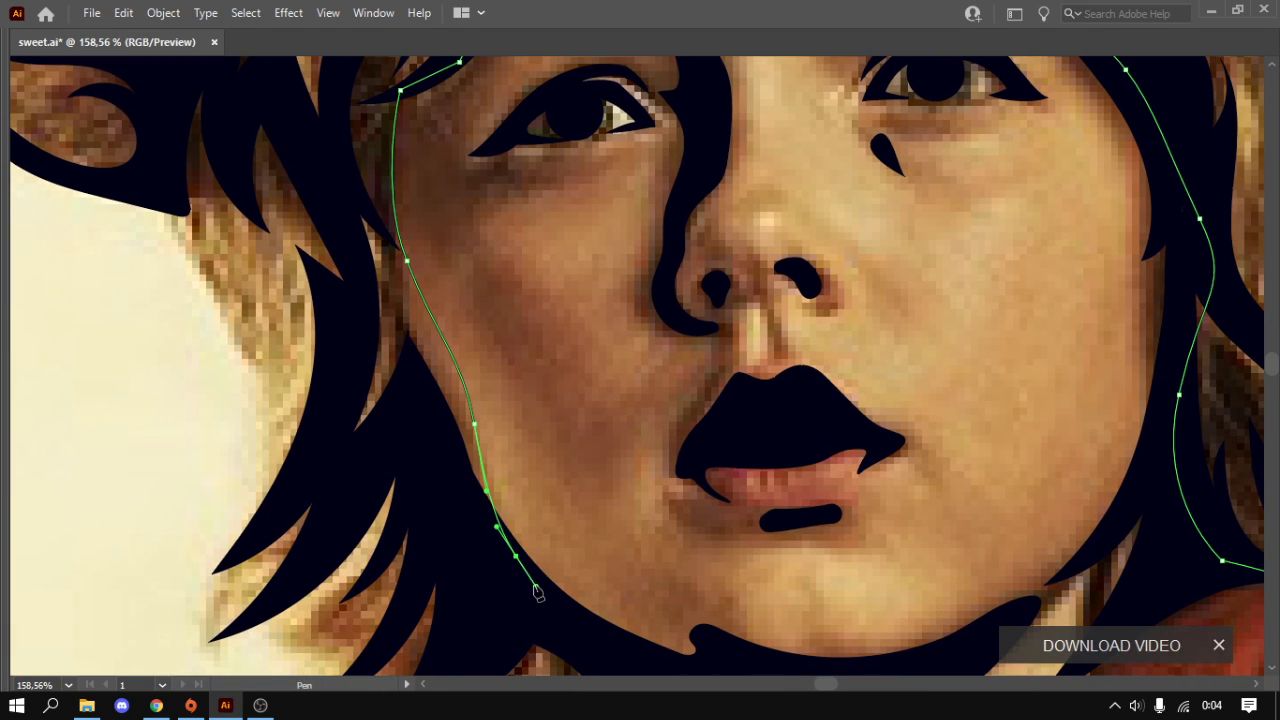
pyautogui.click(366, 434)
pyautogui.click(349, 323)
pyautogui.click(337, 229)
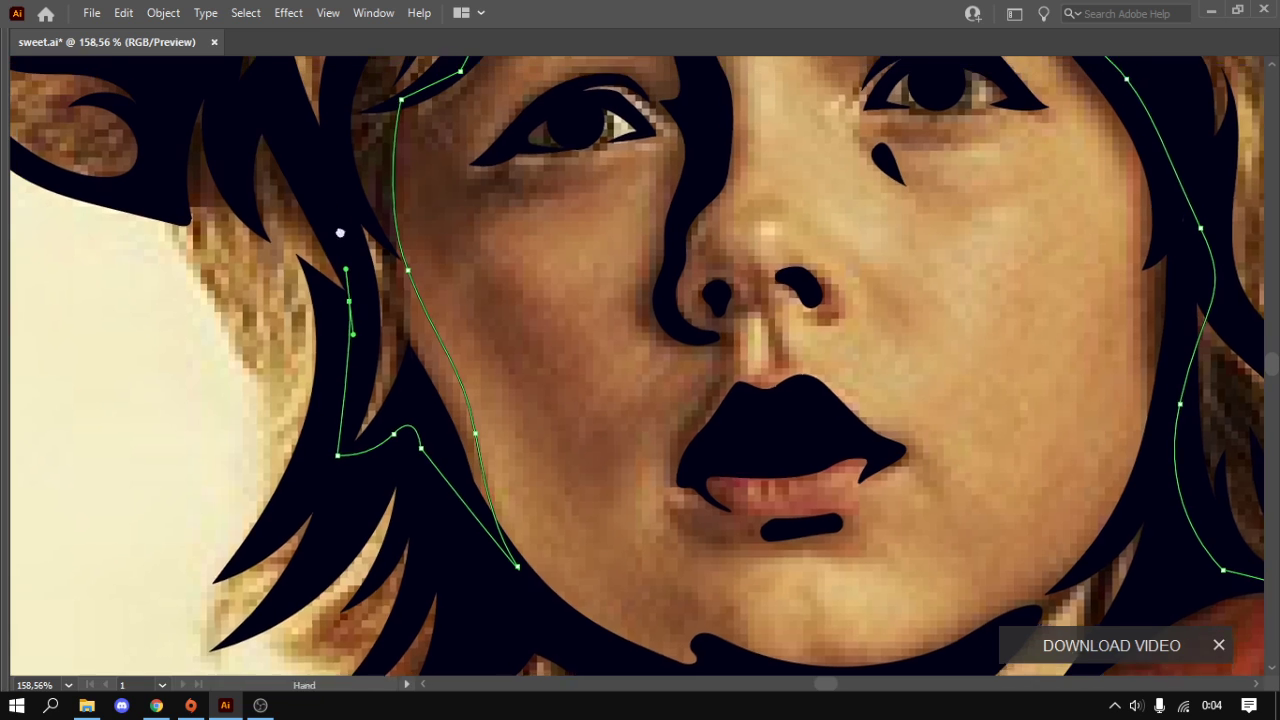
# - Finish the side hair edge over the top of the head and close the path at its starting anchor
pyautogui.moveTo(334, 165); pyautogui.dragTo(444, 515)
pyautogui.click(437, 503)
pyautogui.moveTo(507, 240)
pyautogui.mouseDown()
pyautogui.moveTo(590, 470)
pyautogui.moveTo(497, 207)
pyautogui.mouseUp()
pyautogui.click(391, 447)
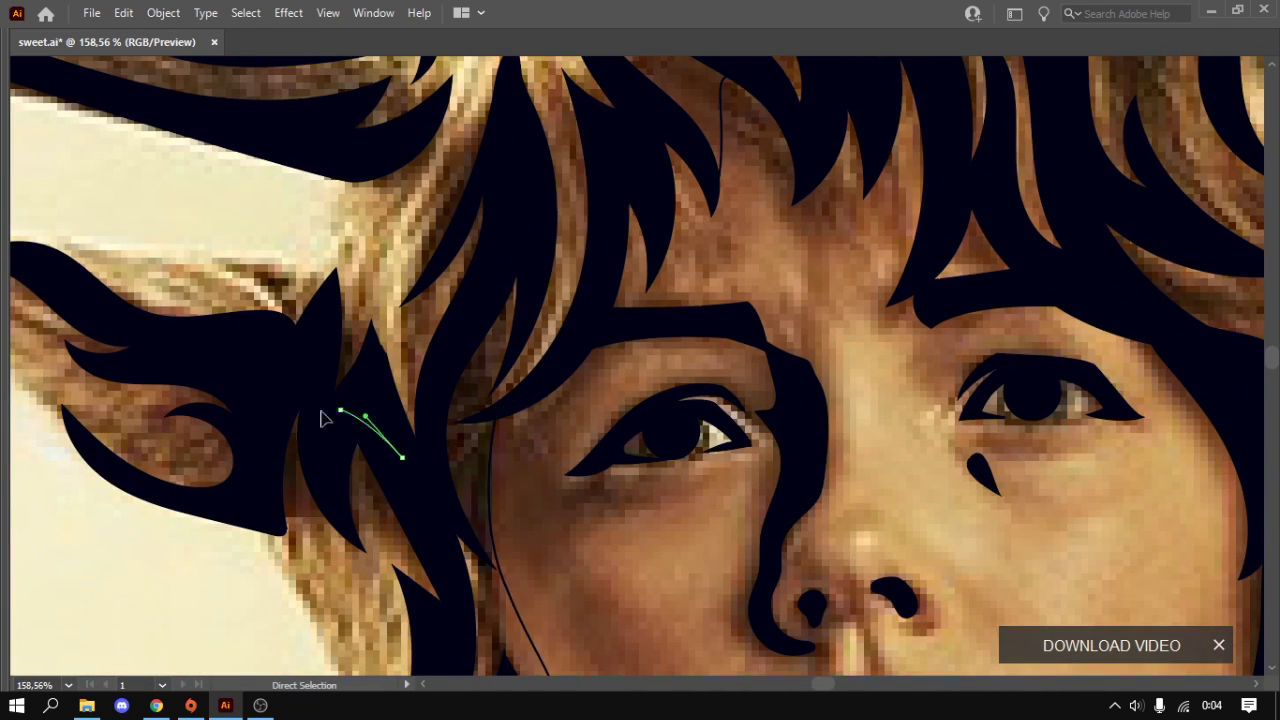
pyautogui.click(320, 409)
pyautogui.click(281, 363)
pyautogui.moveTo(312, 304); pyautogui.dragTo(322, 516)
pyautogui.moveTo(361, 376); pyautogui.dragTo(443, 330)
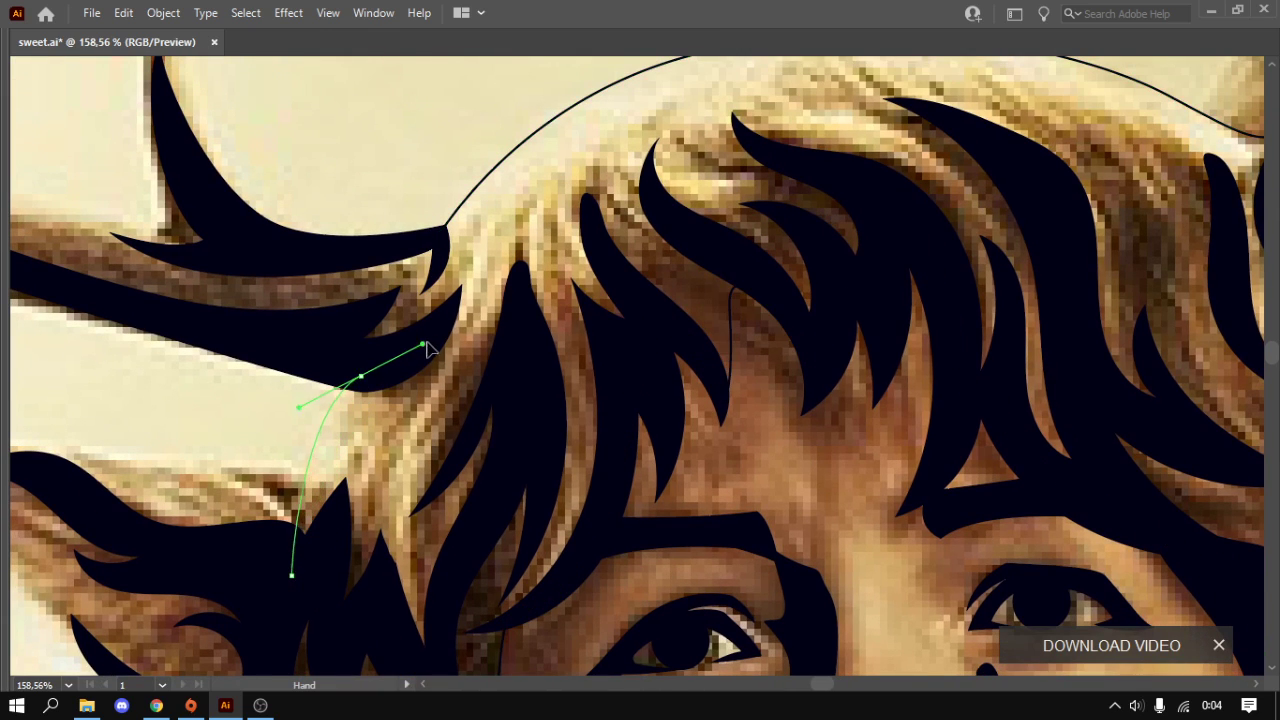
pyautogui.click(436, 241)
pyautogui.scroll(-3, 436, 245)
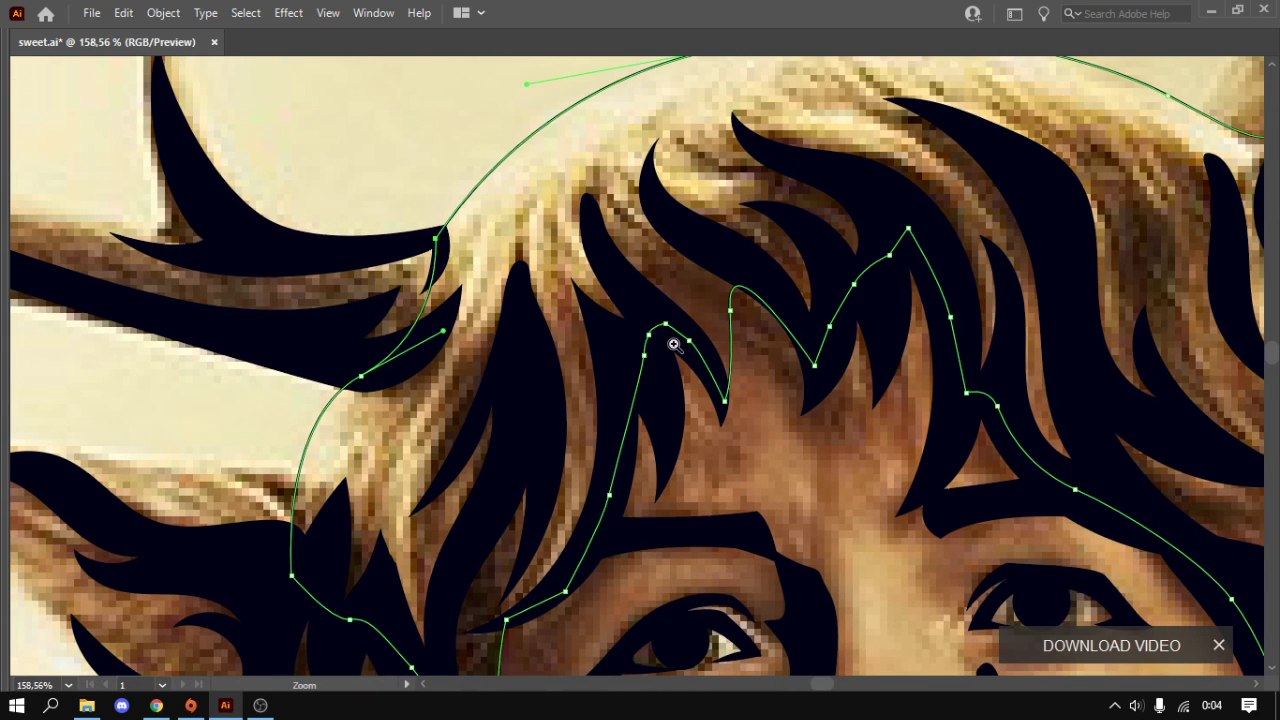
# - Fill the hair shape with the sampled tan colour using the Eyedropper
pyautogui.press('i')
pyautogui.click(616, 294)
pyautogui.scroll(-3, 616, 294)
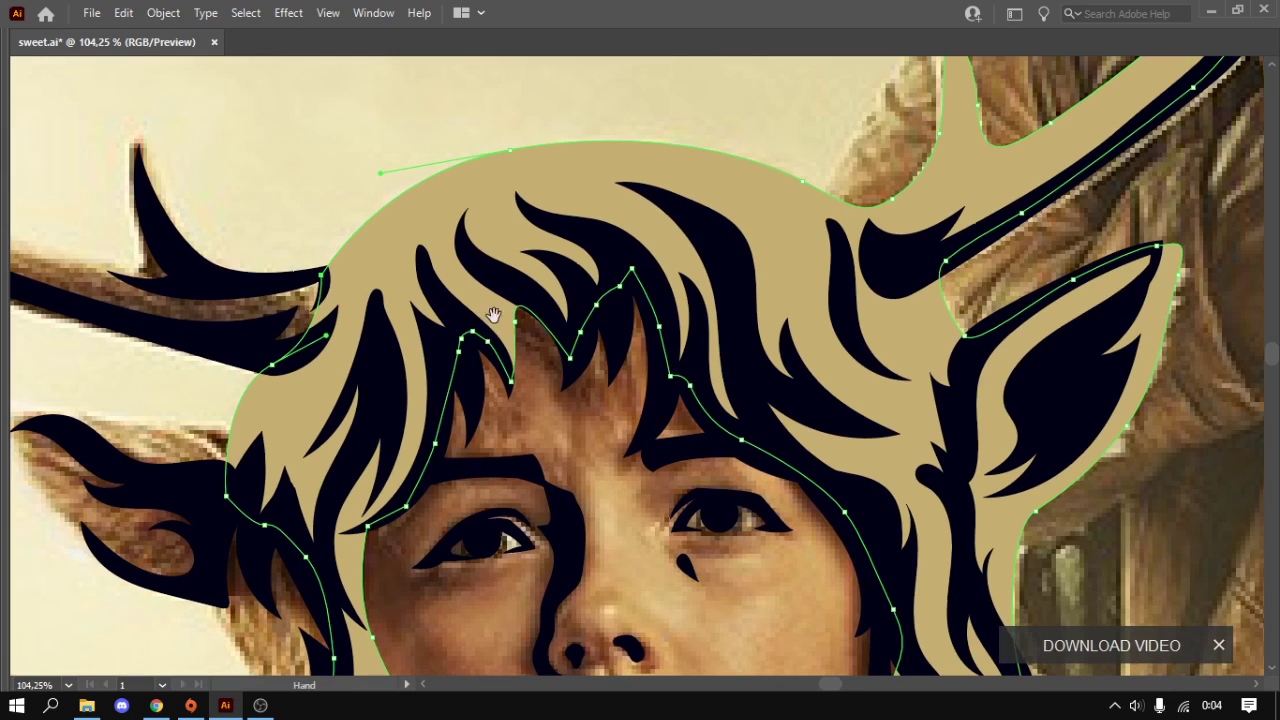
pyautogui.hotkey('ctrl', 'shift', 'a')
pyautogui.scroll(-3, 689, 357)
pyautogui.scroll(2, 483, 427)
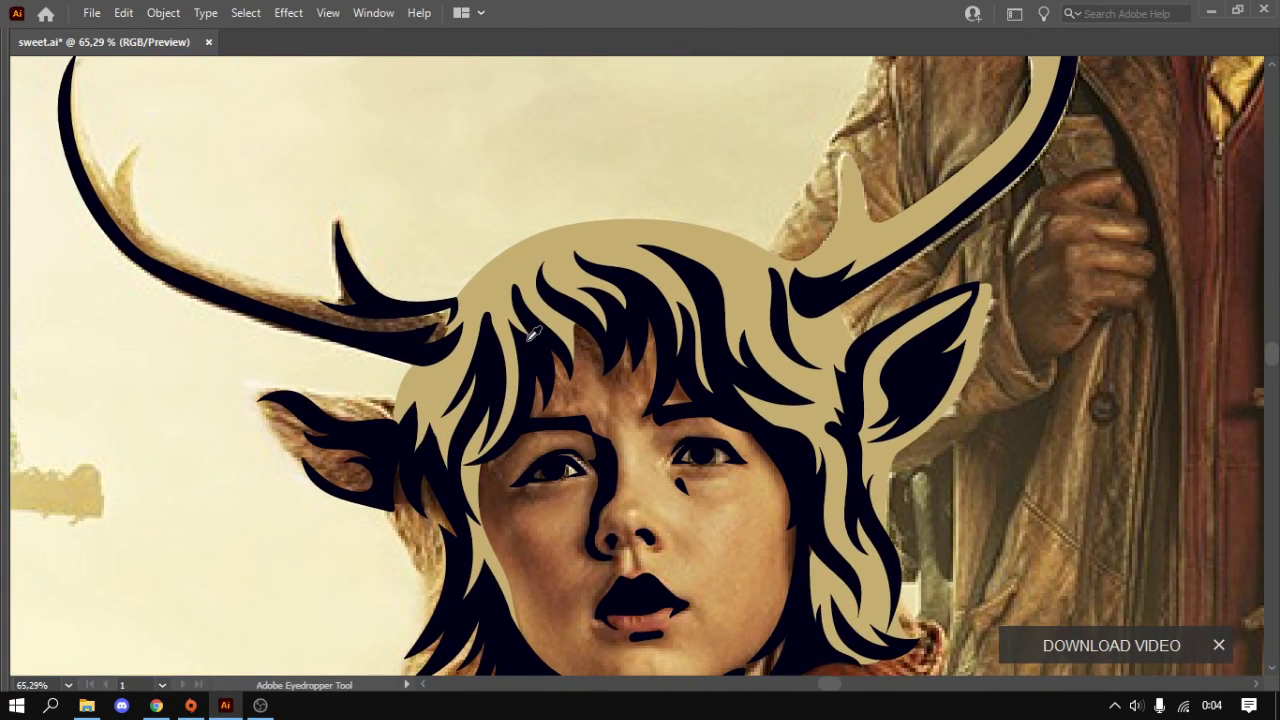
# - Start a Pen path at the left ear tip and trace the ear's lower edge down the hair
pyautogui.press('p')
pyautogui.scroll(1, 415, 441)
pyautogui.scroll(2, 604, 403)
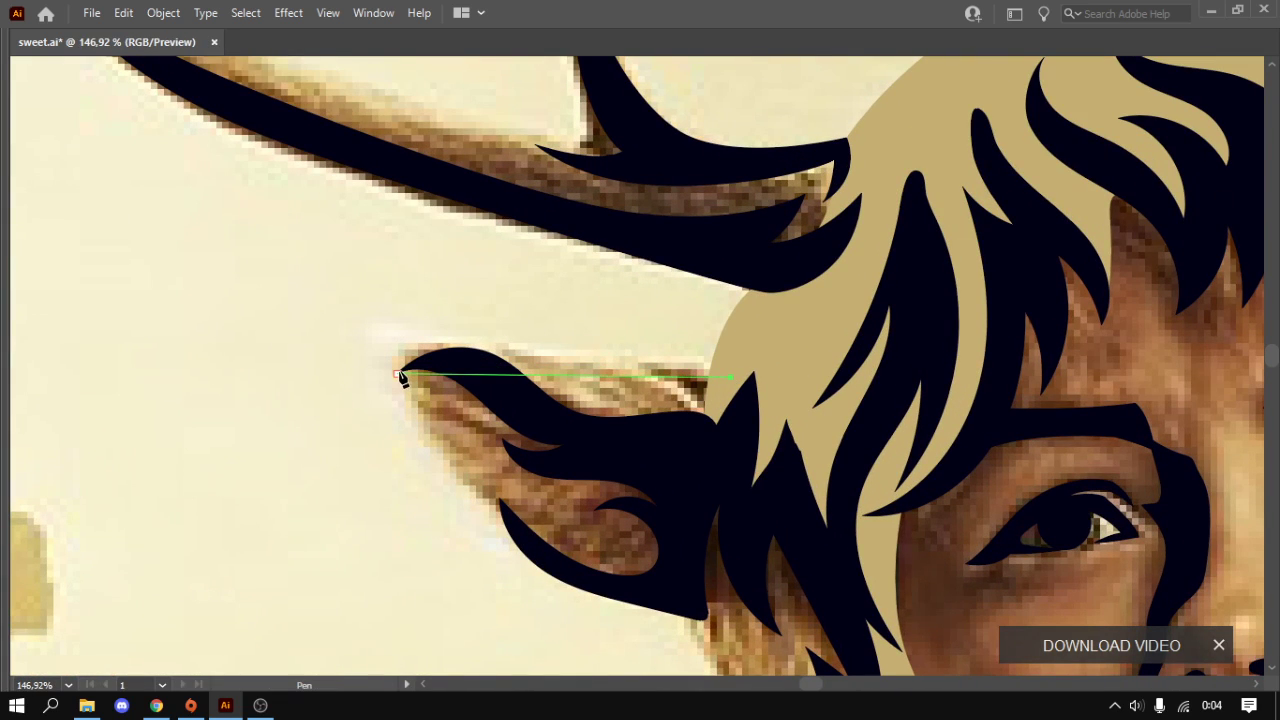
pyautogui.moveTo(397, 376)
pyautogui.mouseDown()
pyautogui.moveTo(332, 450)
pyautogui.moveTo(424, 404)
pyautogui.mouseUp()
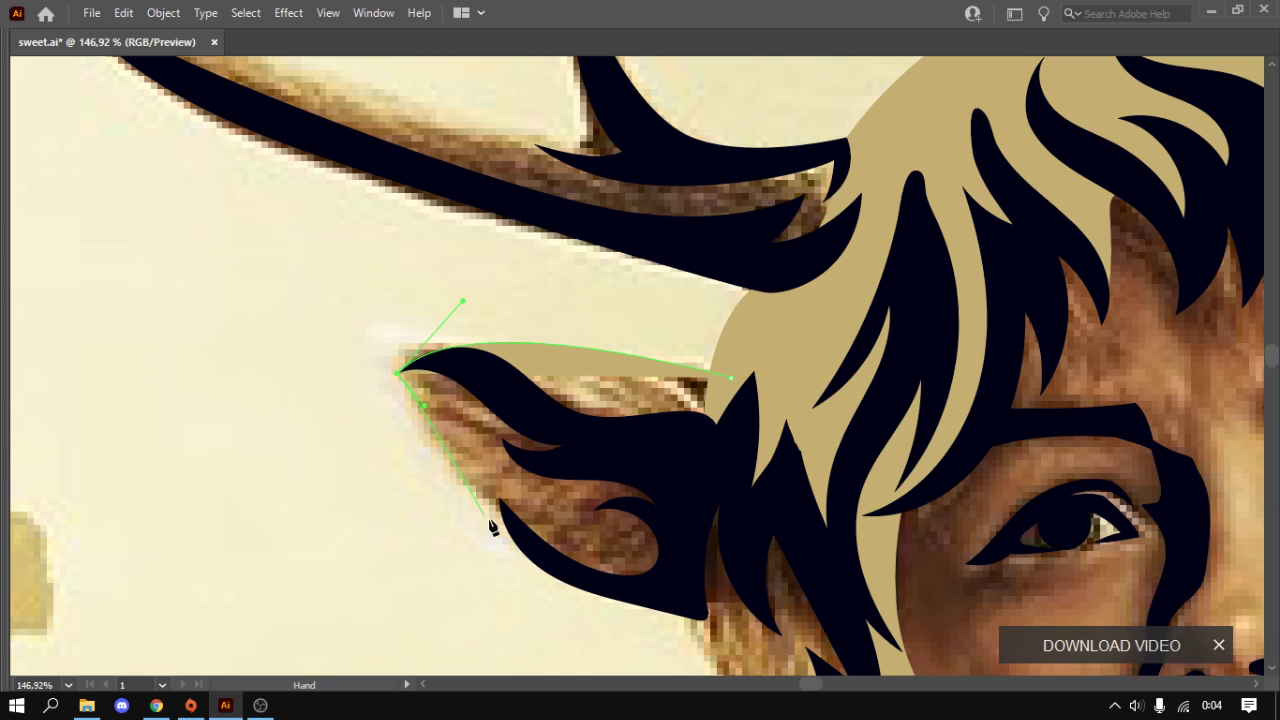
pyautogui.moveTo(660, 600)
pyautogui.mouseDown()
pyautogui.moveTo(490, 440)
pyautogui.moveTo(548, 488)
pyautogui.moveTo(462, 305)
pyautogui.mouseUp()
pyautogui.click(360, 380)
pyautogui.moveTo(492, 382); pyautogui.dragTo(526, 408)
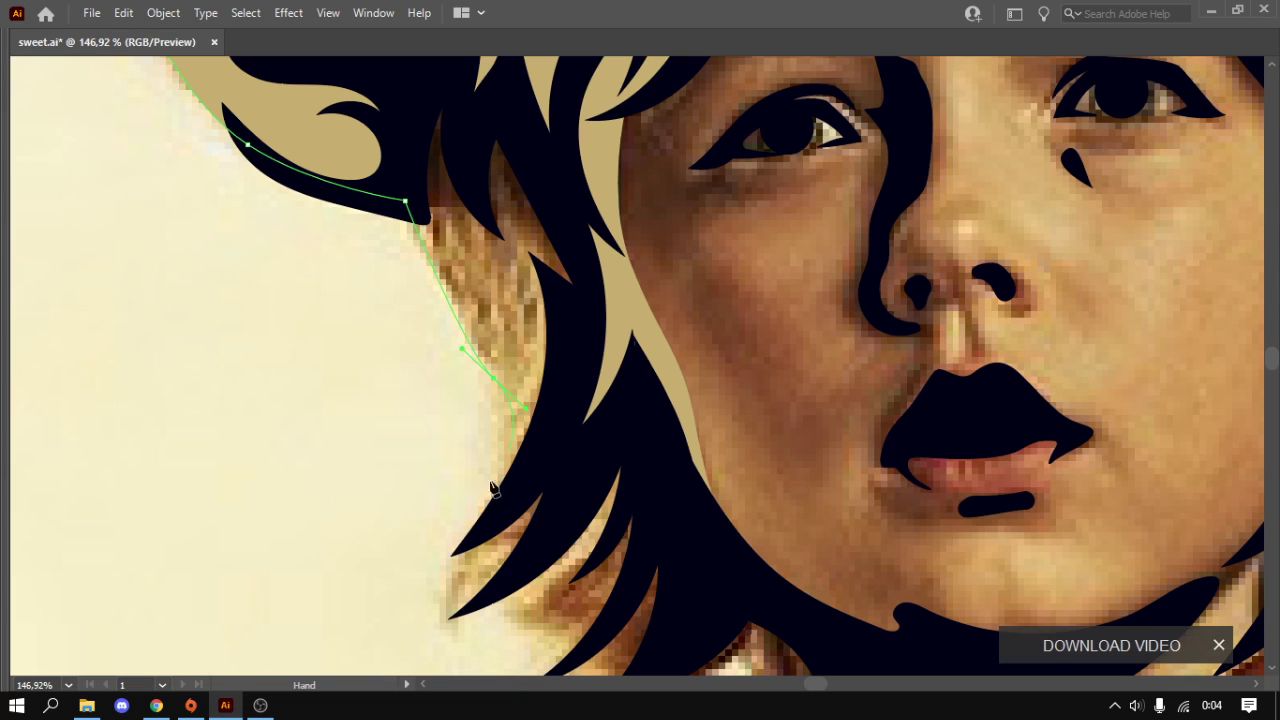
pyautogui.click(455, 553)
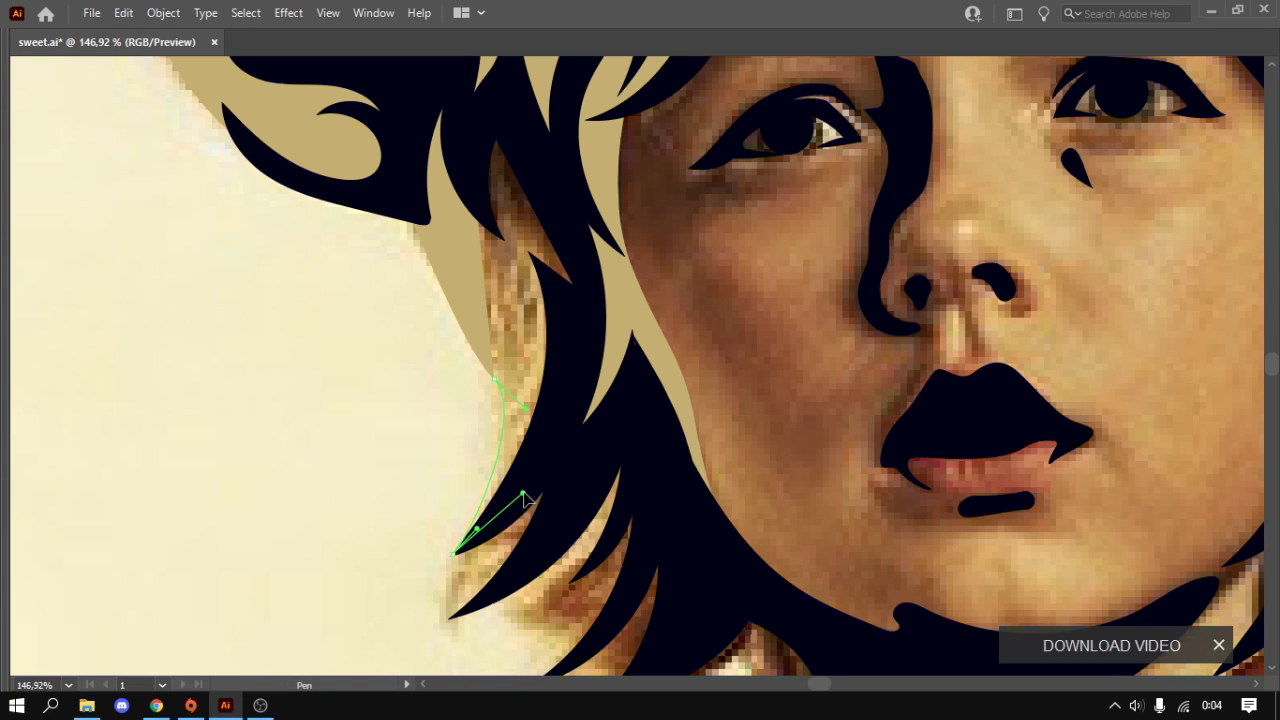
# - Continue the path along the hair strand tips and the lower hair edge
pyautogui.moveTo(524, 498); pyautogui.dragTo(574, 348)
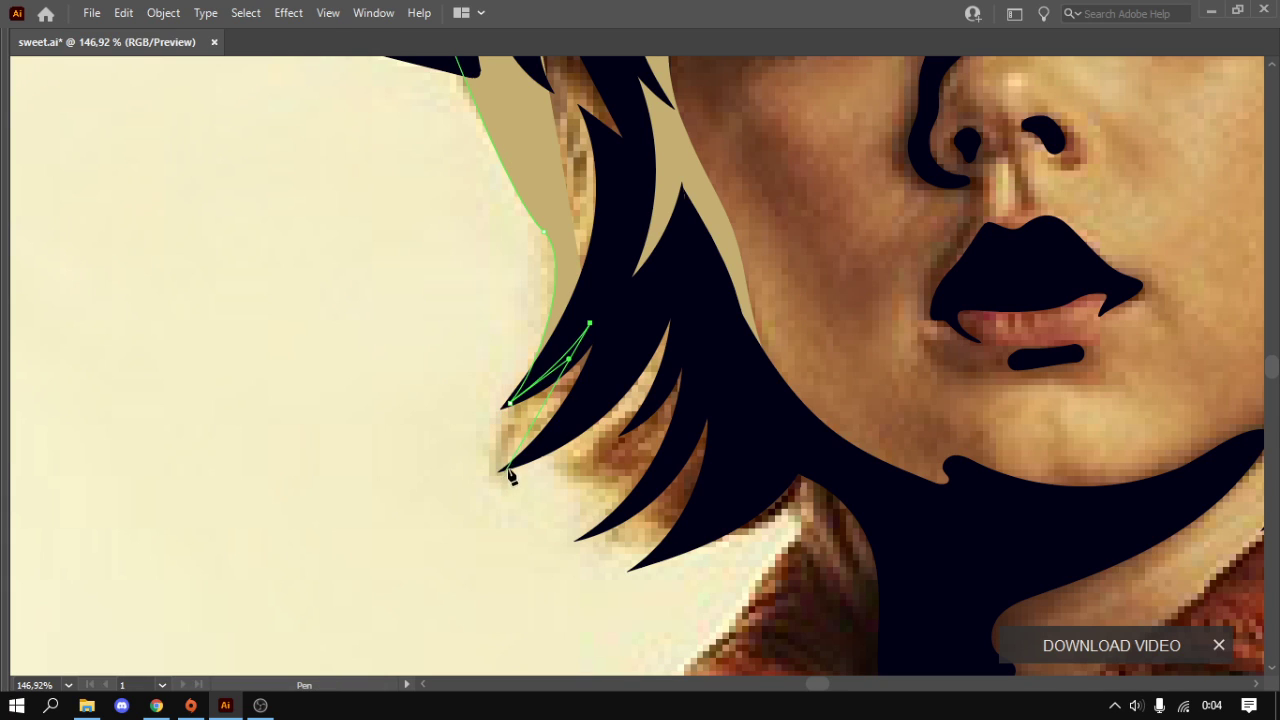
pyautogui.moveTo(512, 462); pyautogui.dragTo(488, 482)
pyautogui.click(580, 407)
pyautogui.moveTo(579, 482); pyautogui.dragTo(619, 397)
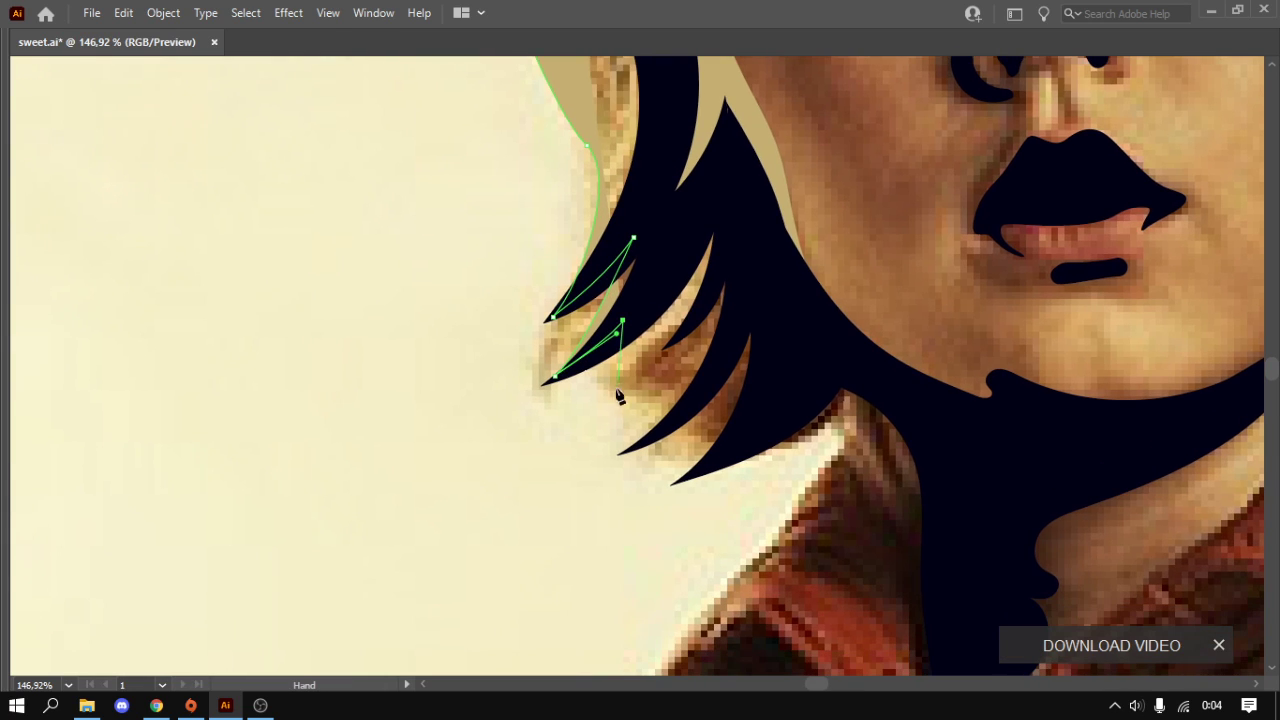
pyautogui.moveTo(557, 446)
pyautogui.mouseDown()
pyautogui.moveTo(609, 461)
pyautogui.moveTo(690, 410)
pyautogui.mouseUp()
pyautogui.moveTo(631, 493); pyautogui.dragTo(680, 514)
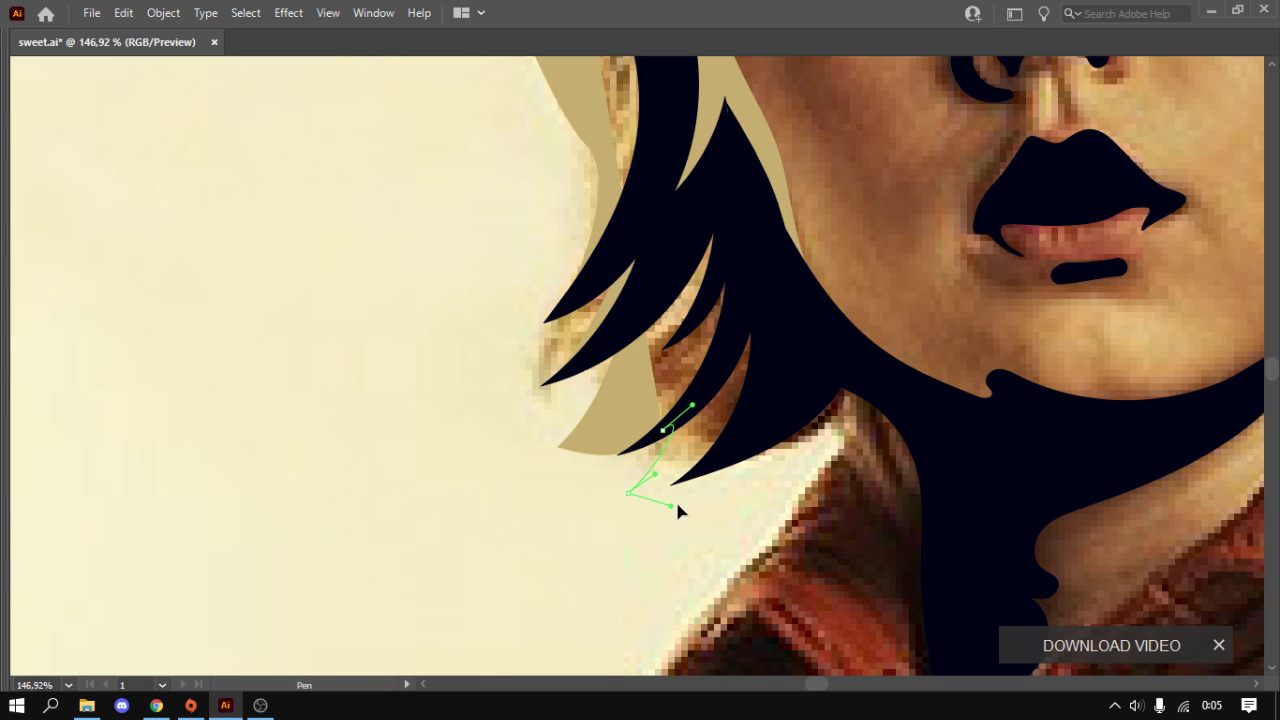
pyautogui.moveTo(768, 430); pyautogui.dragTo(800, 368)
pyautogui.moveTo(758, 276); pyautogui.dragTo(754, 501)
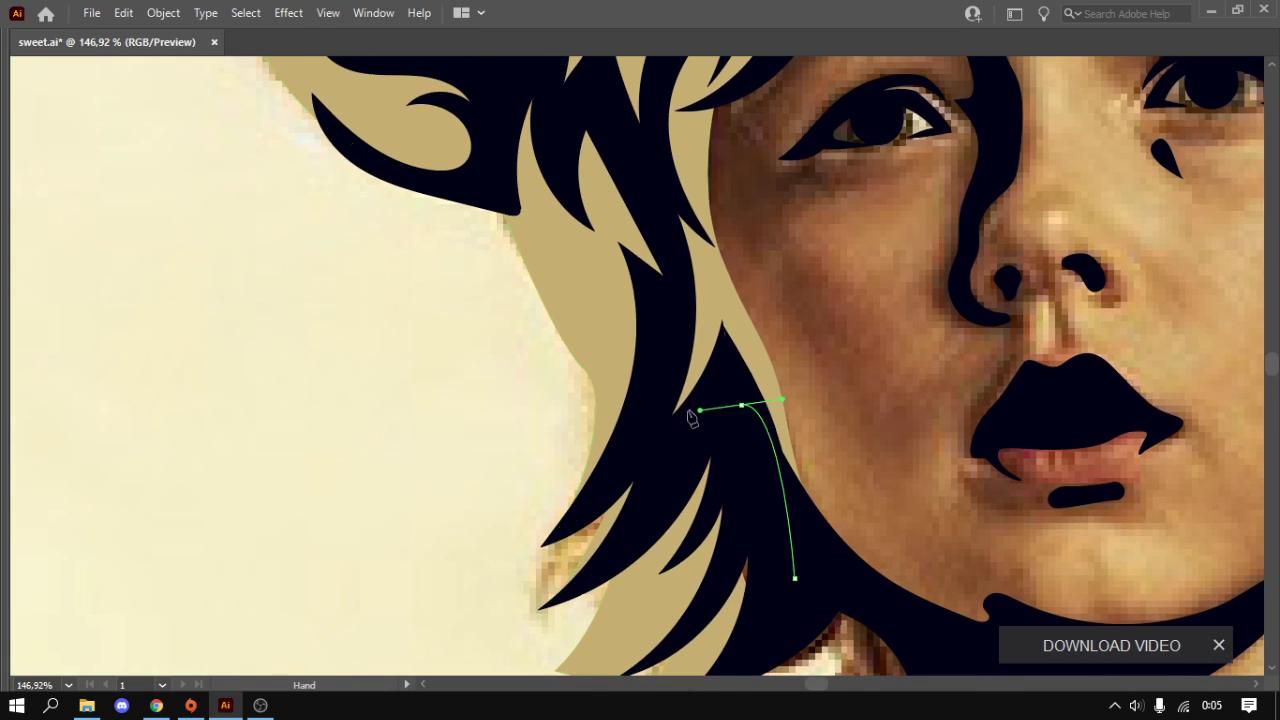
# - Trace up the inner hair edge back to the ear and close the tan shape
pyautogui.click(672, 428)
pyautogui.click(662, 372)
pyautogui.click(682, 308)
pyautogui.click(676, 238)
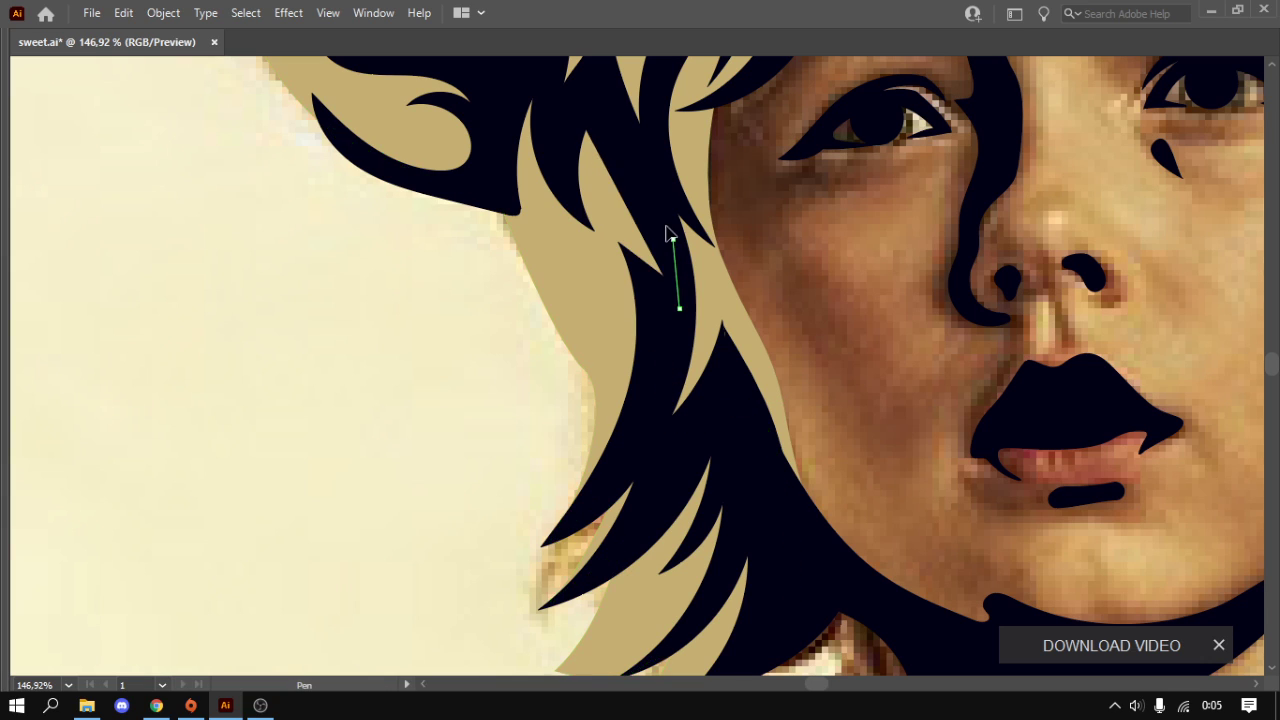
pyautogui.moveTo(676, 238); pyautogui.dragTo(746, 503)
pyautogui.click(645, 358)
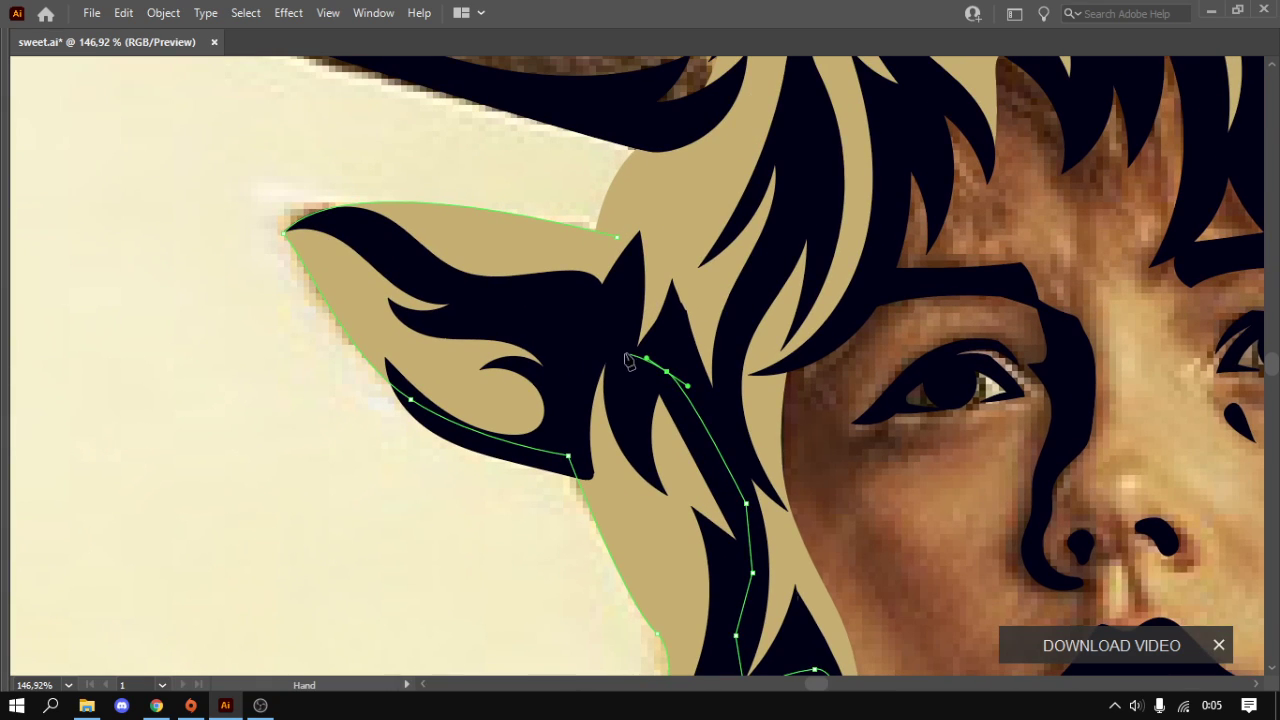
pyautogui.click(620, 240)
pyautogui.scroll(-5, 629, 334)
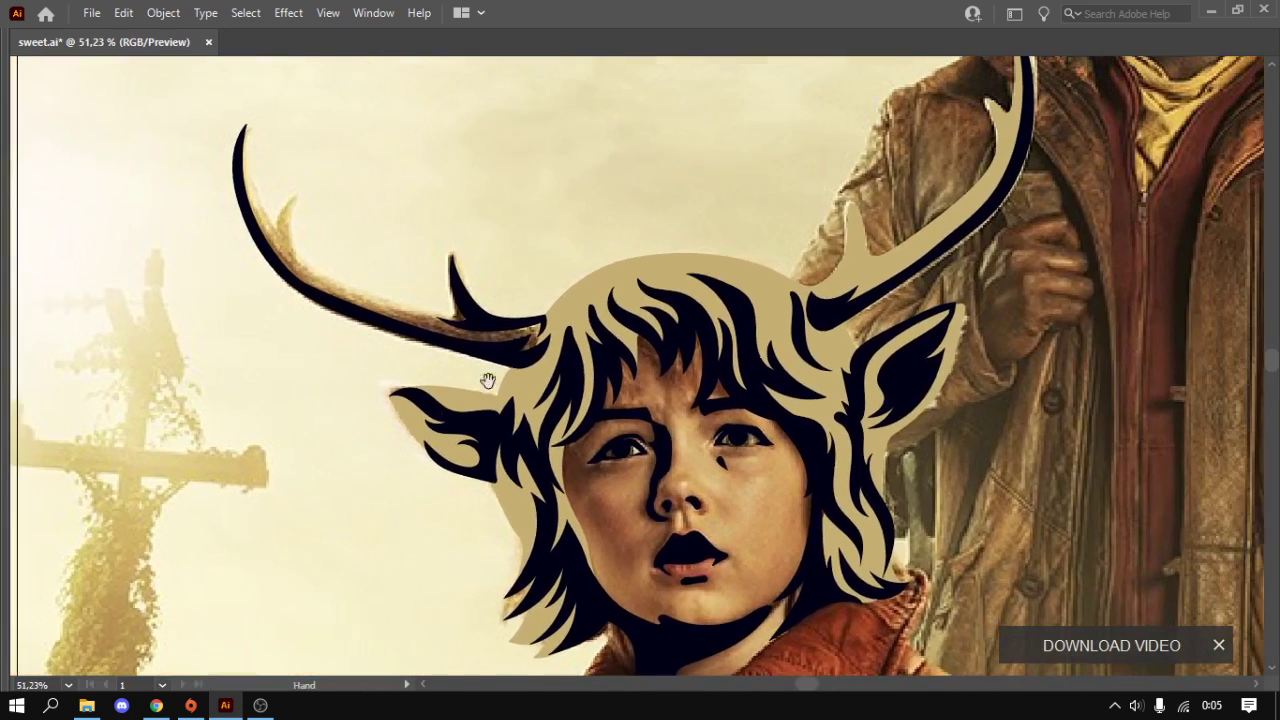
pyautogui.scroll(1, 607, 307)
pyautogui.scroll(1, 500, 349)
# - Trace a Pen path up the left antler's inner edge to its tip and along the antler
pyautogui.scroll(2, 500, 349)
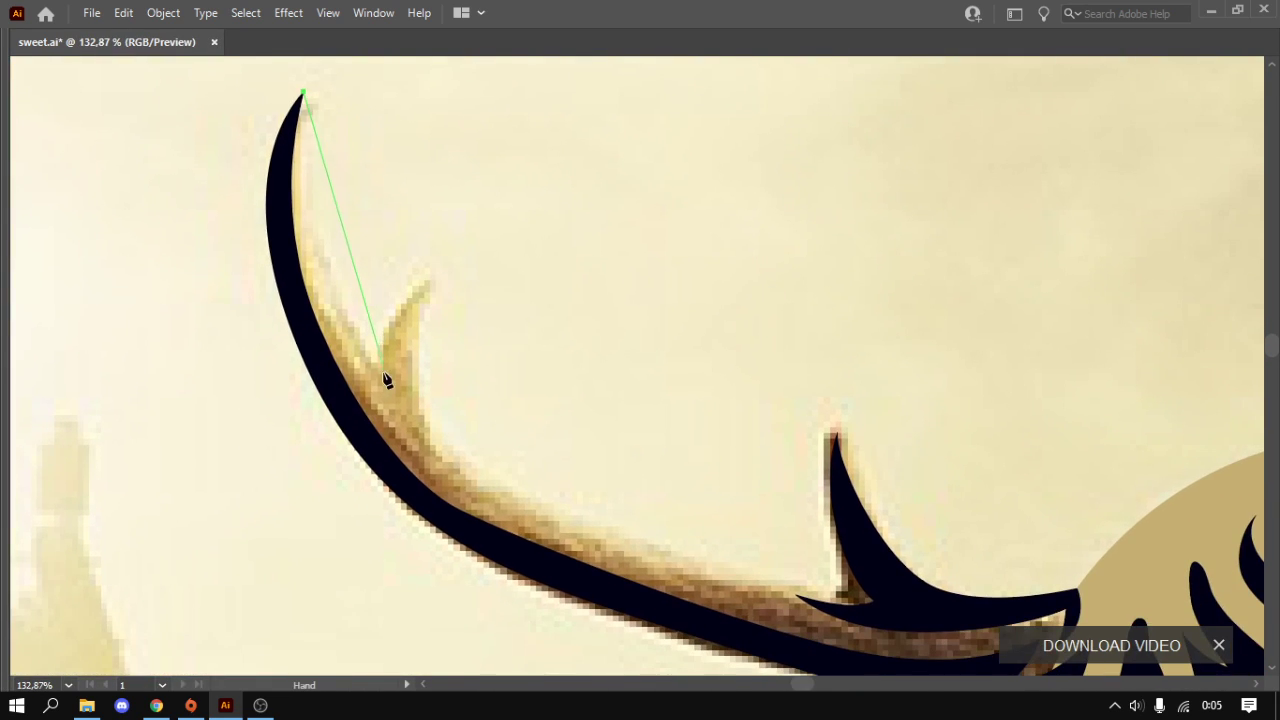
pyautogui.moveTo(367, 360)
pyautogui.mouseDown()
pyautogui.moveTo(425, 420)
pyautogui.moveTo(390, 313)
pyautogui.mouseUp()
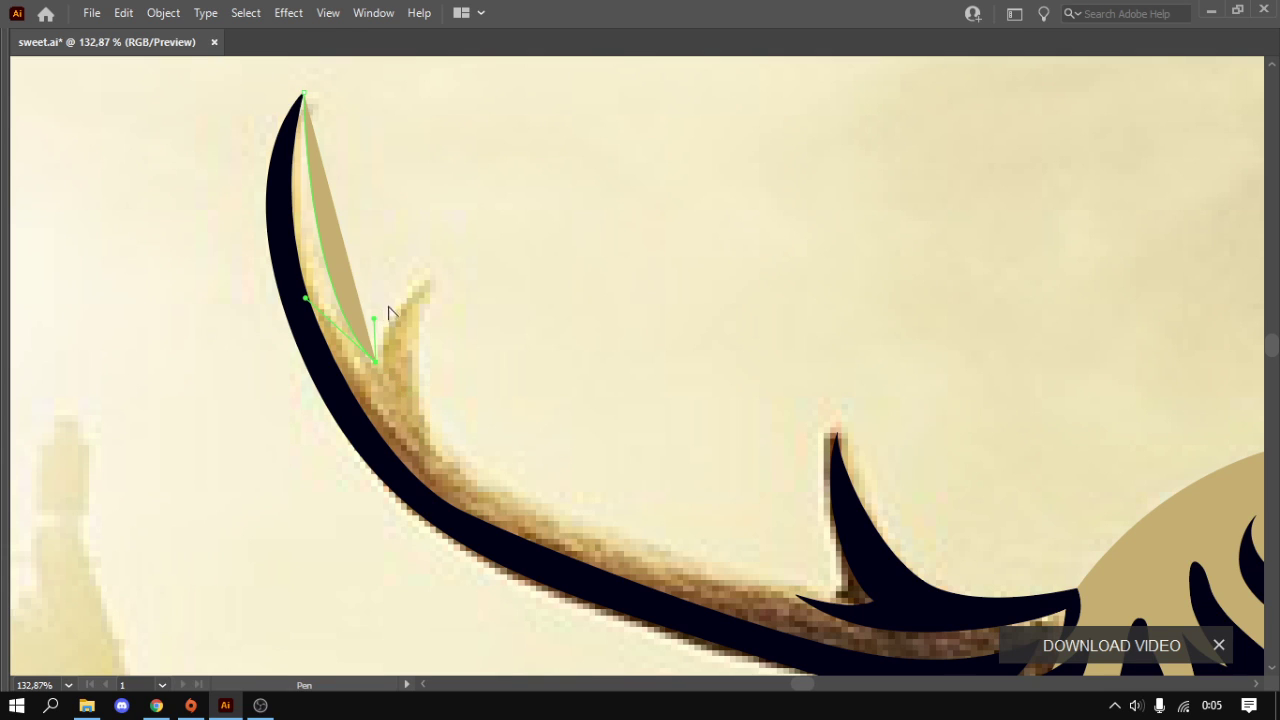
pyautogui.click(424, 290)
pyautogui.moveTo(437, 434); pyautogui.dragTo(468, 472)
pyautogui.moveTo(688, 564); pyautogui.dragTo(493, 437)
pyautogui.click(484, 445)
pyautogui.click(628, 469)
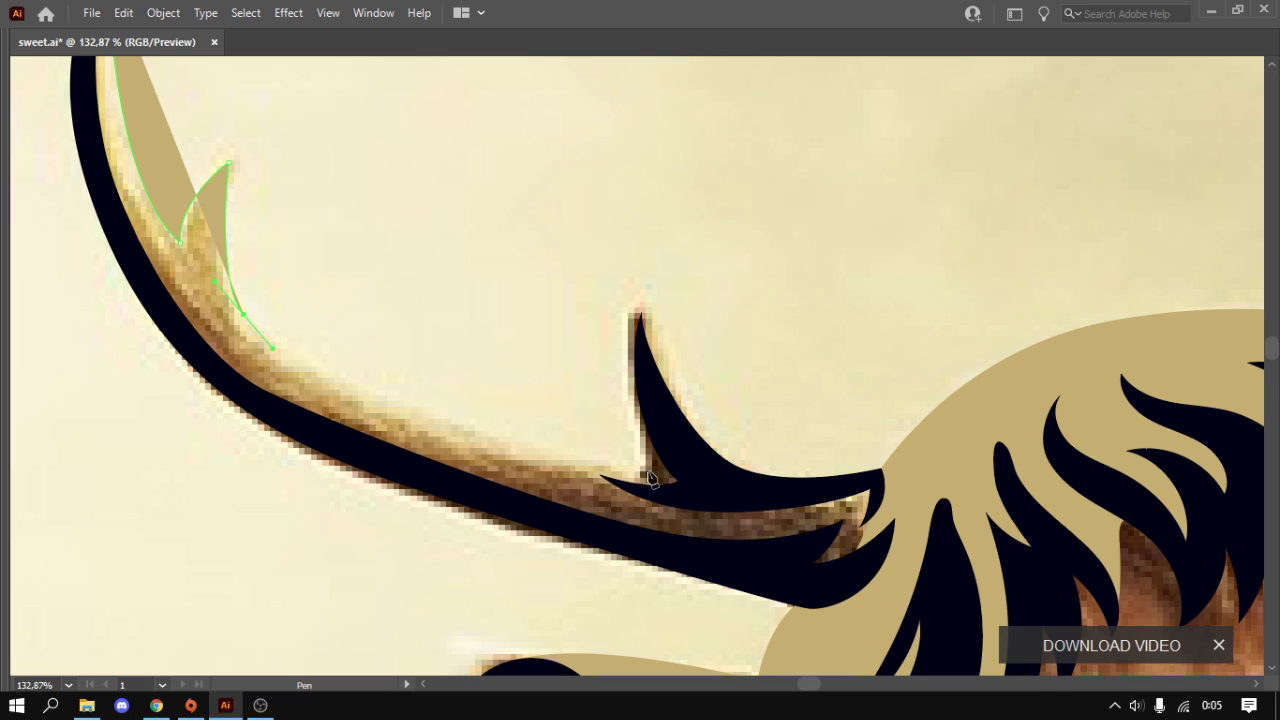
pyautogui.click(773, 492)
# - Undo a misplaced point, then trace around the small antler spike and finish it
pyautogui.hotkey('ctrl', 'z')
pyautogui.moveTo(628, 469); pyautogui.dragTo(613, 394)
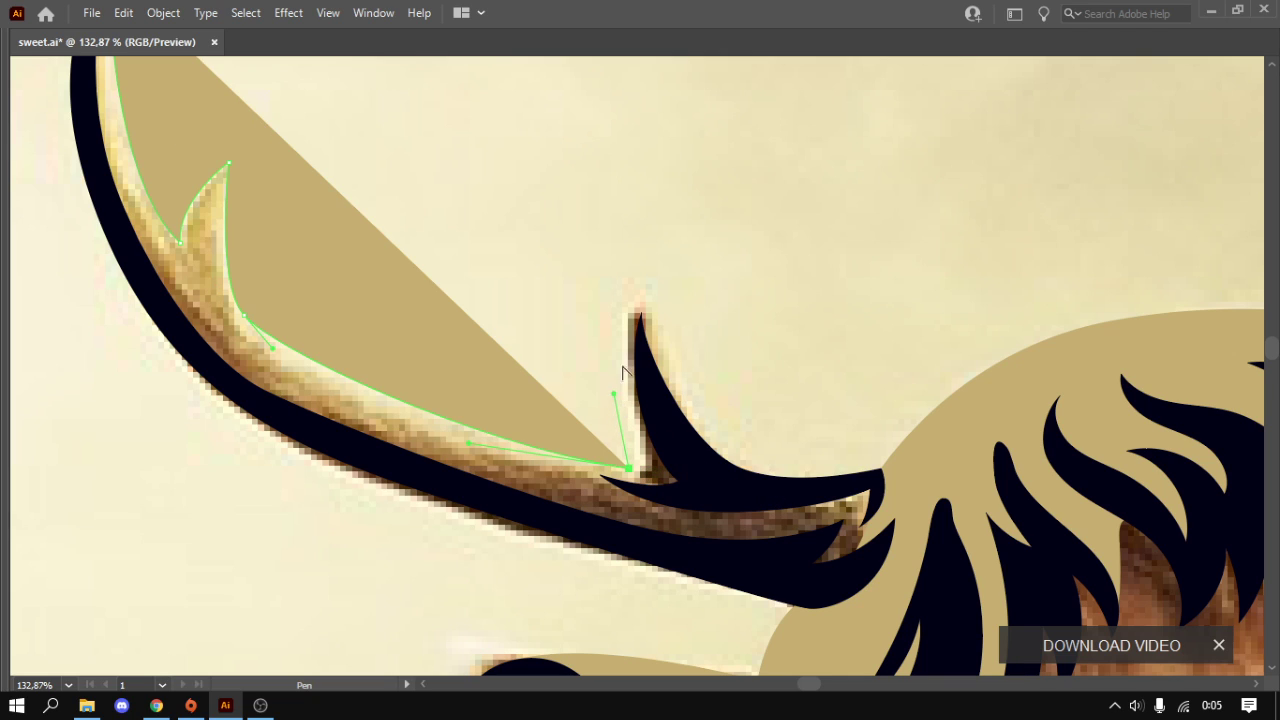
pyautogui.click(641, 318)
pyautogui.moveTo(684, 454); pyautogui.dragTo(608, 343)
pyautogui.click(620, 367)
pyautogui.moveTo(711, 376); pyautogui.dragTo(739, 377)
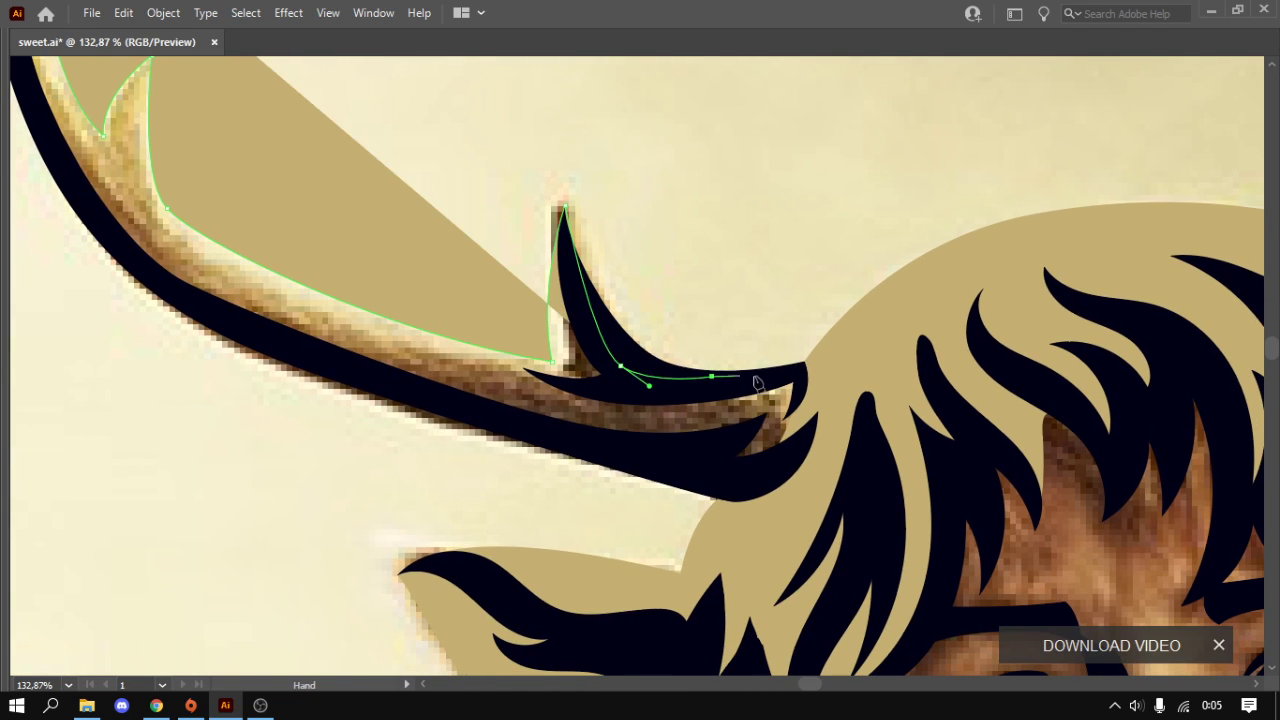
pyautogui.click(800, 378)
# - Trace the antler's lower edge back up and close the shape at the tip
pyautogui.moveTo(750, 484); pyautogui.dragTo(597, 452)
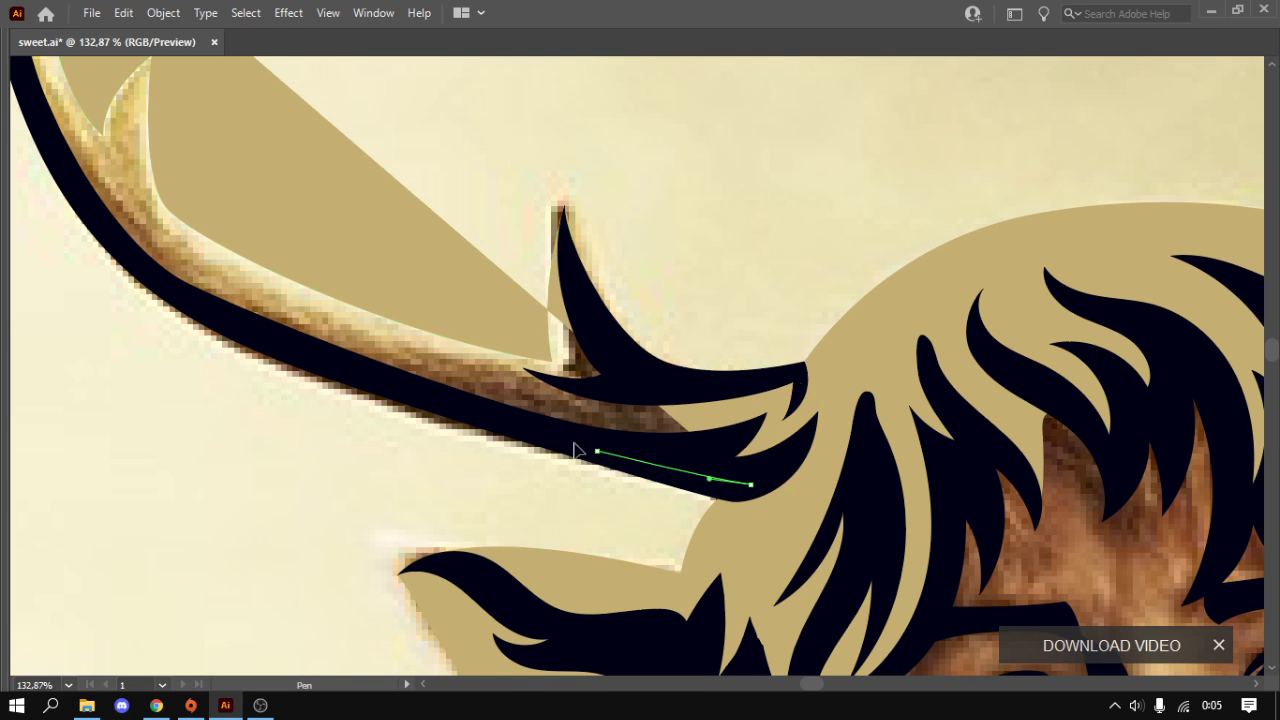
pyautogui.click(393, 380)
pyautogui.click(156, 264)
pyautogui.click(125, 246)
pyautogui.moveTo(277, 329); pyautogui.dragTo(574, 549)
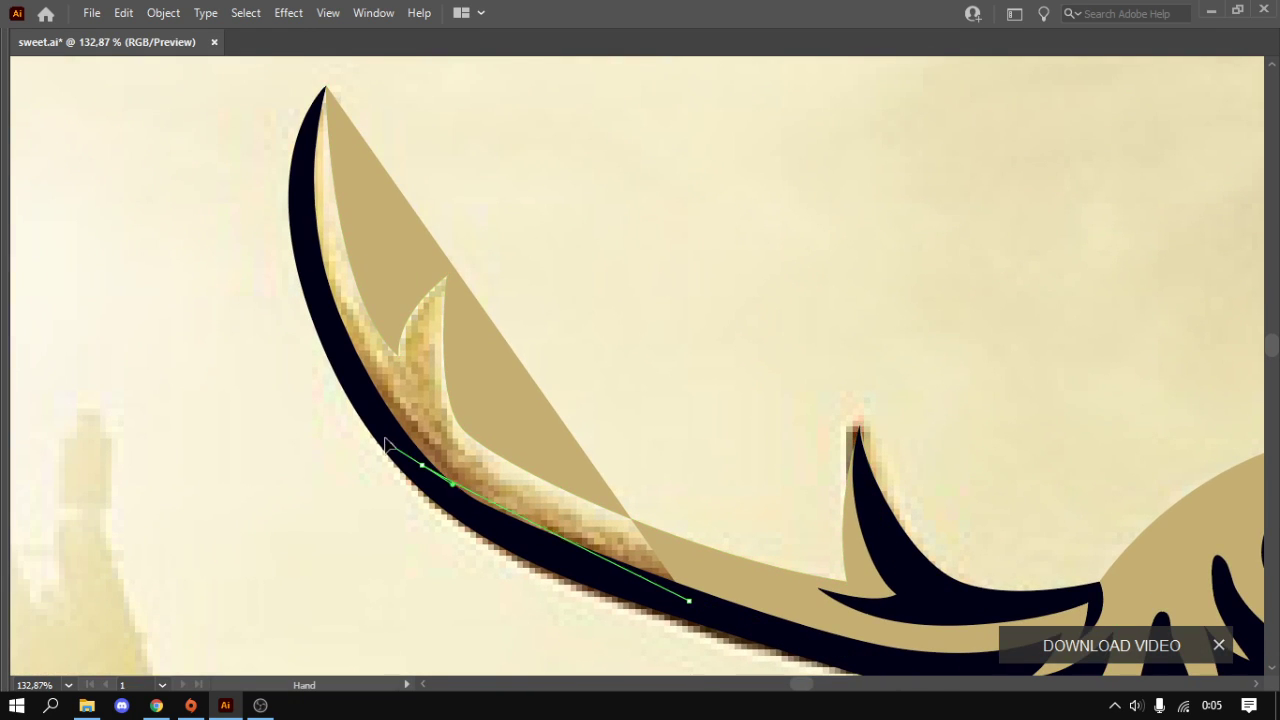
pyautogui.click(345, 388)
pyautogui.moveTo(345, 388); pyautogui.dragTo(405, 525)
pyautogui.moveTo(350, 358); pyautogui.dragTo(350, 328)
pyautogui.click(383, 226)
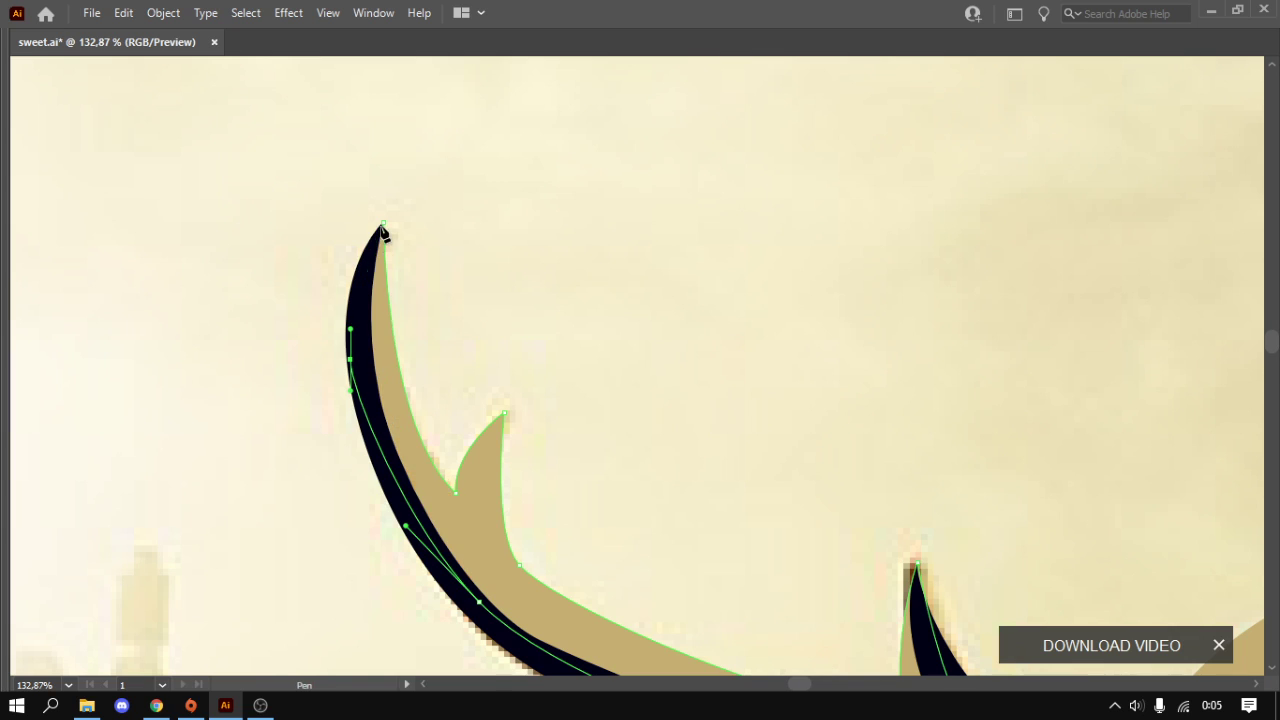
# - Select the antler fill outline to check its anchors, then deselect it
pyautogui.keyDown('ctrl'); pyautogui.click(531, 349); pyautogui.keyUp('ctrl')
pyautogui.scroll(-5, 383, 398)
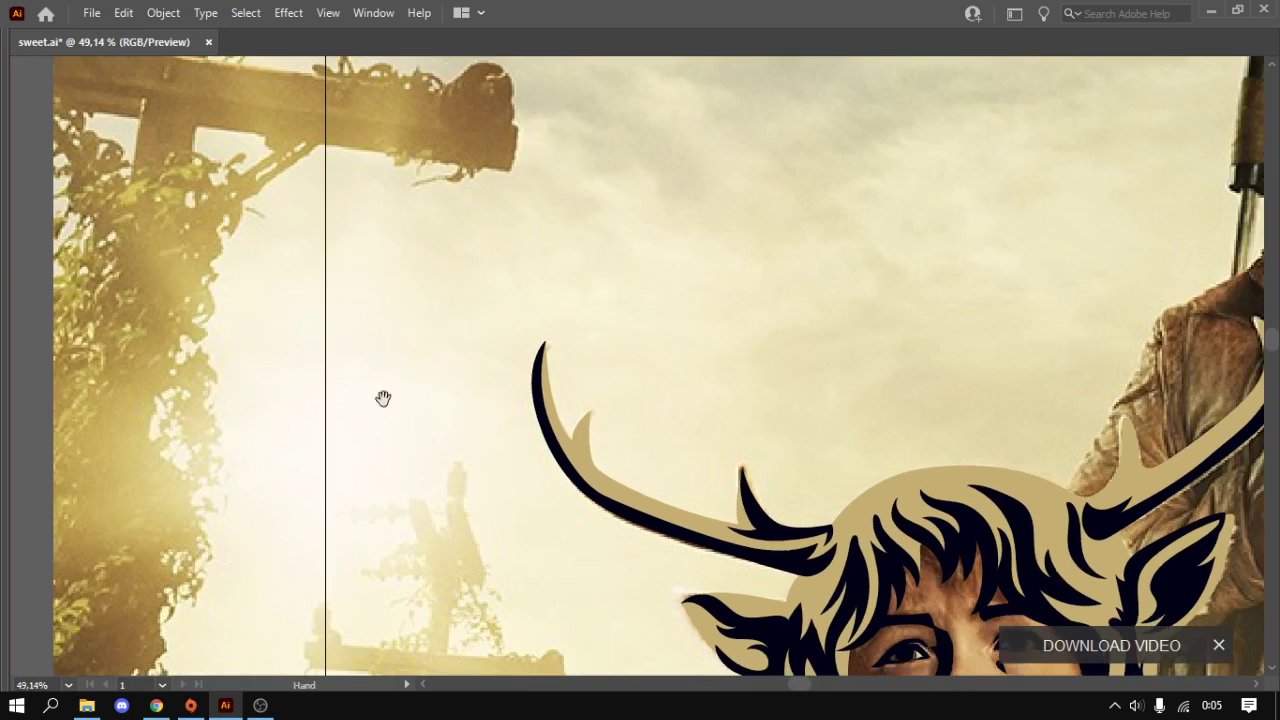
pyautogui.hscroll(5, 383, 398)
pyautogui.moveTo(309, 401); pyautogui.dragTo(403, 423)
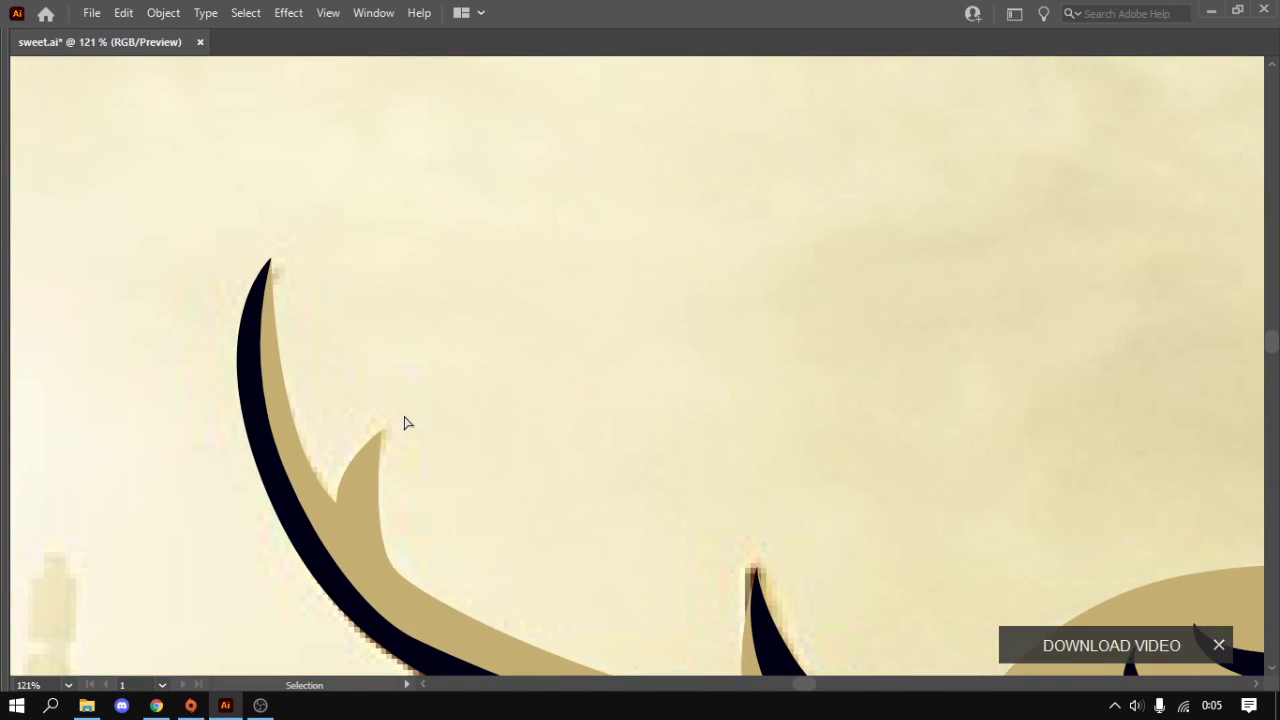
pyautogui.click(369, 462)
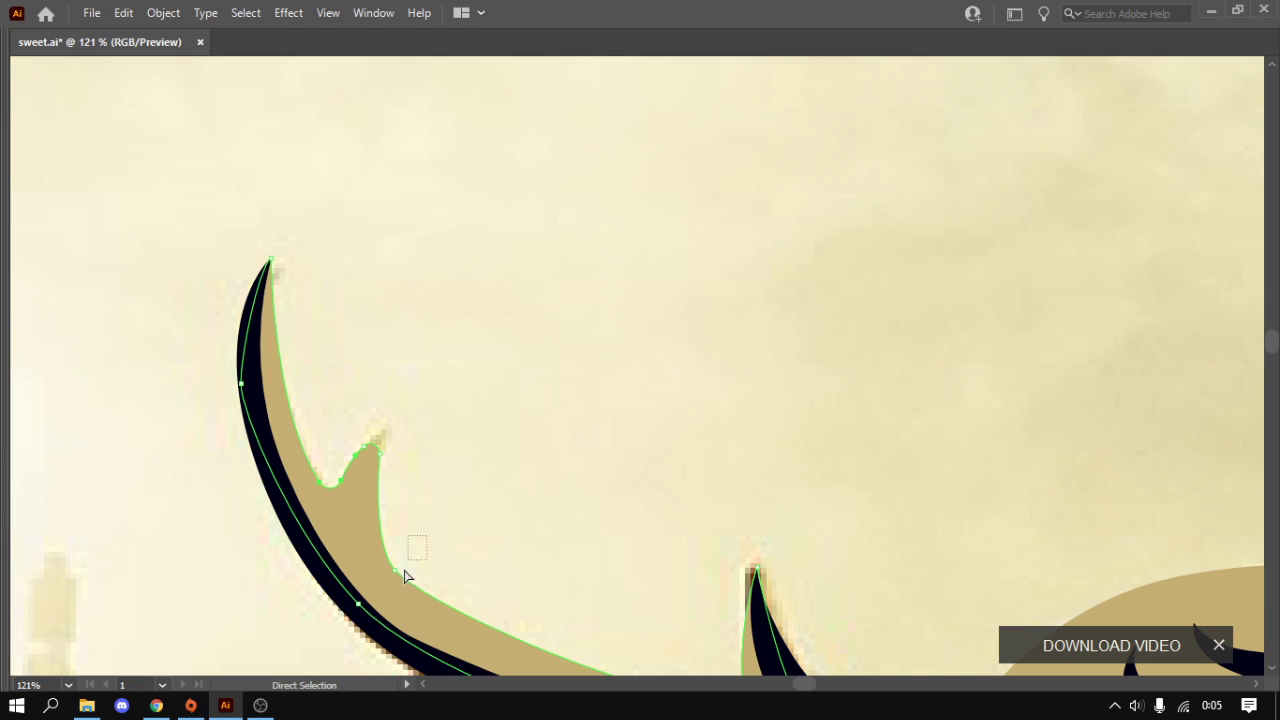
pyautogui.keyDown('ctrl'); pyautogui.click(526, 514); pyautogui.keyUp('ctrl')
pyautogui.scroll(-6, 497, 523)
# - Trace the face path along the jaw, down to the neck and up the chin's left edge
pyautogui.scroll(-3, 657, 374)
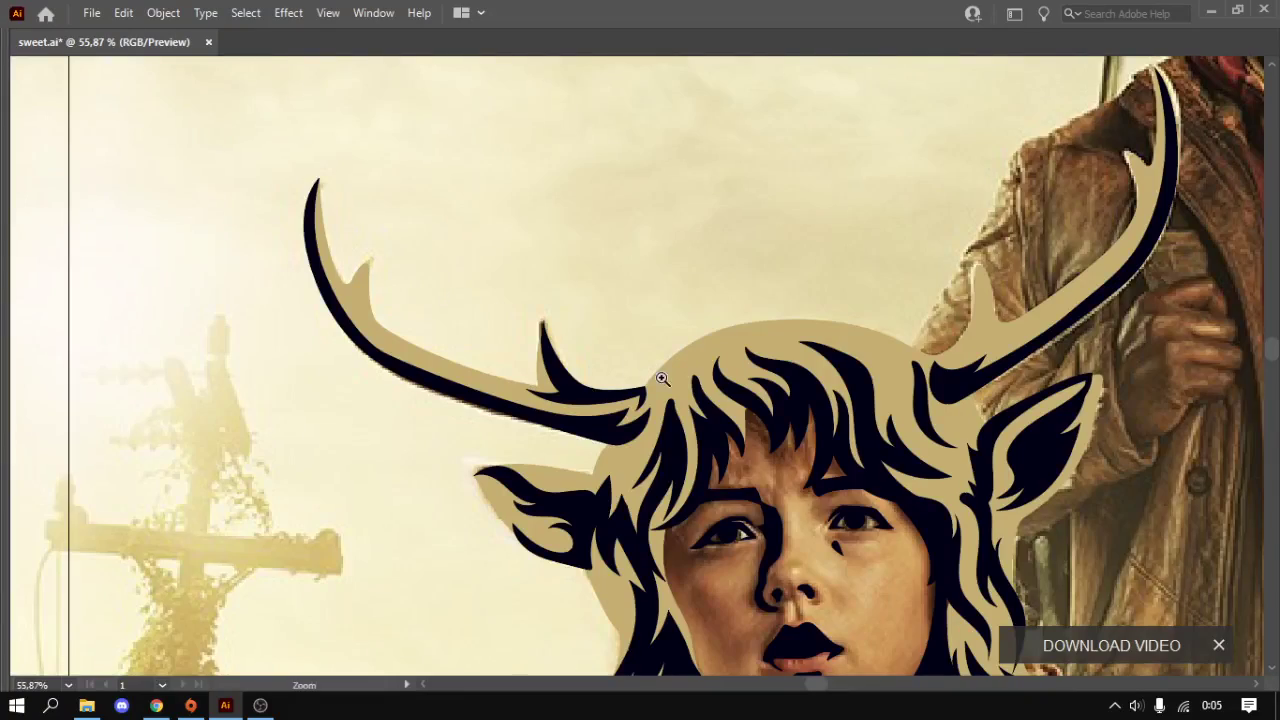
pyautogui.scroll(2, 533, 368)
pyautogui.scroll(3, 494, 336)
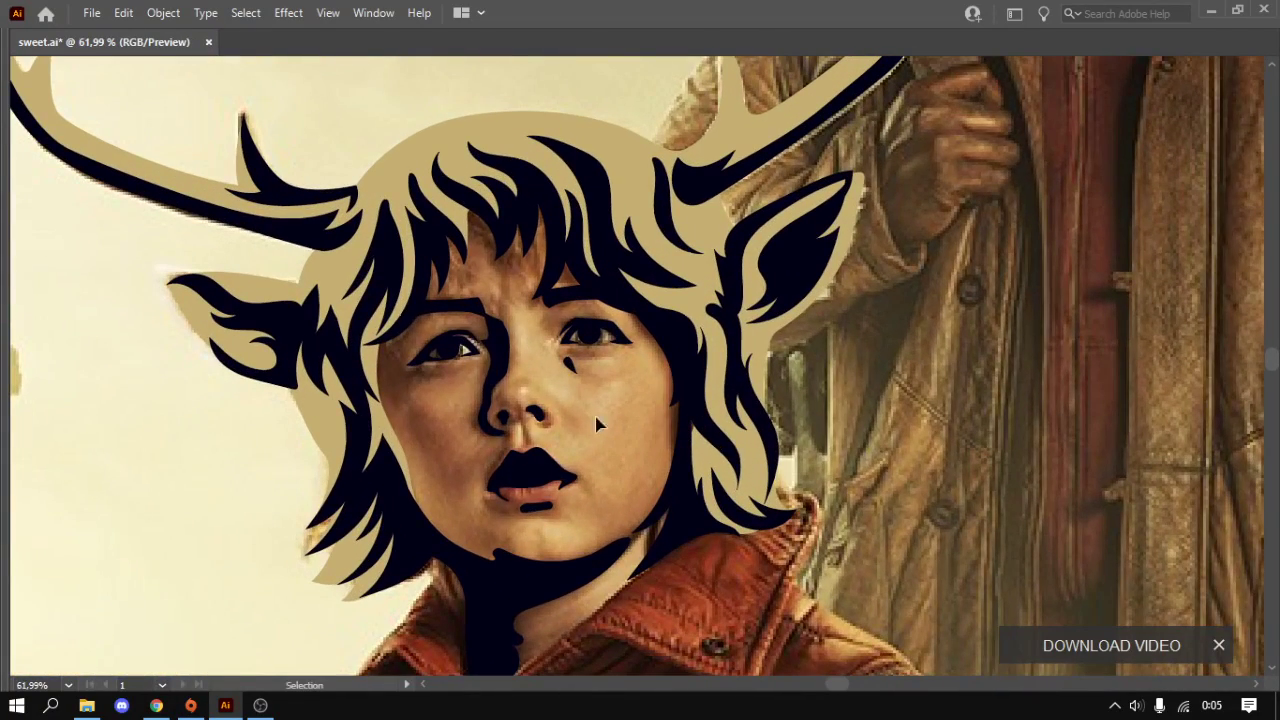
pyautogui.scroll(-2, 560, 380)
pyautogui.scroll(-3, 598, 390)
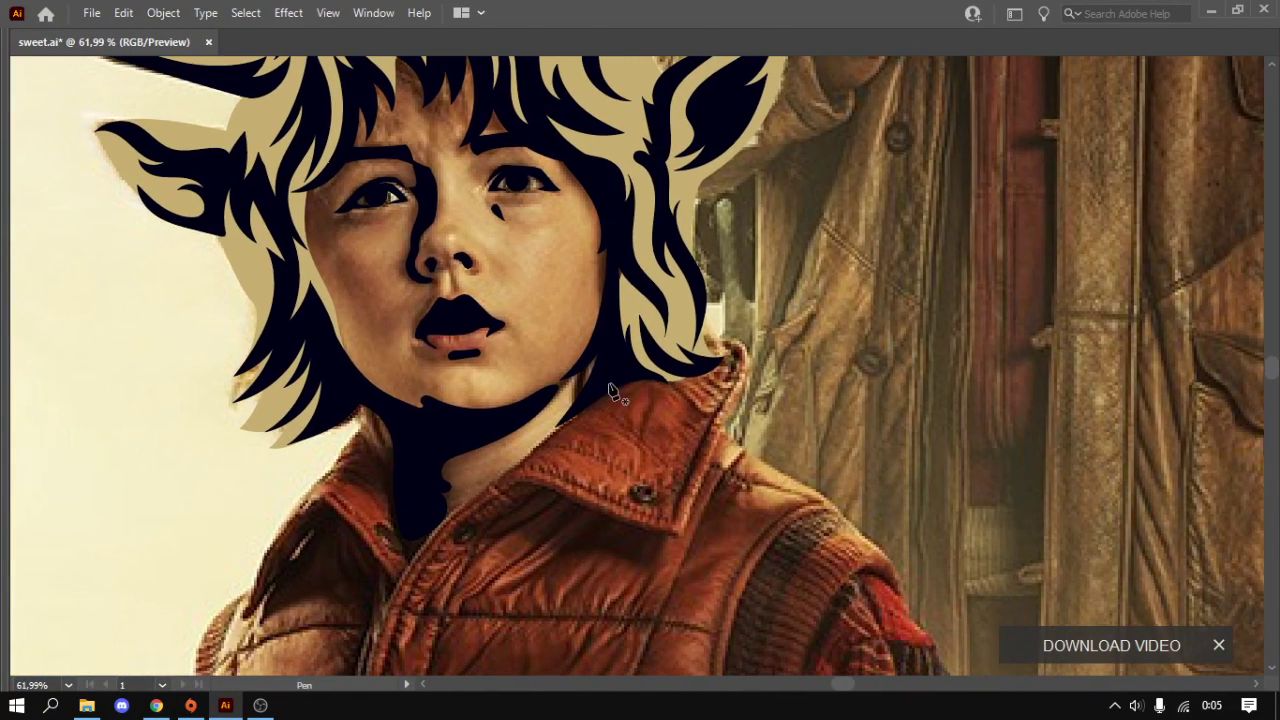
pyautogui.moveTo(428, 523); pyautogui.dragTo(391, 535)
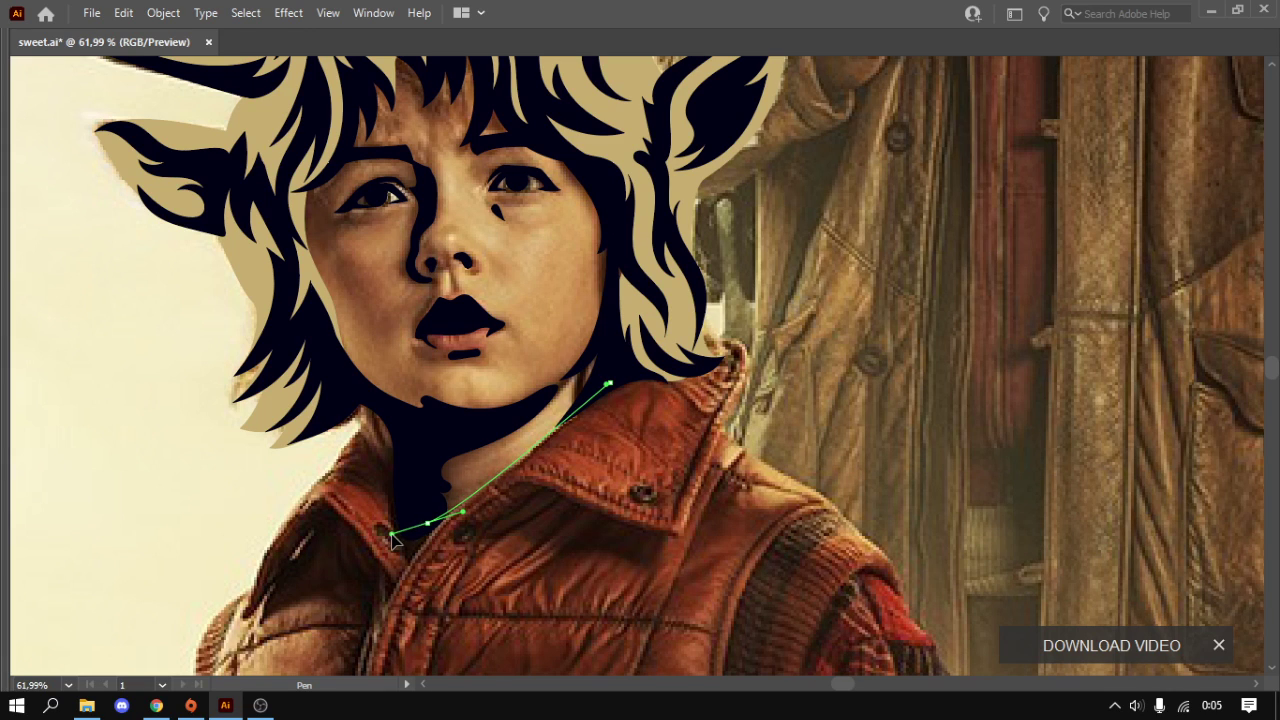
pyautogui.moveTo(343, 380); pyautogui.dragTo(360, 400)
pyautogui.moveTo(300, 140); pyautogui.dragTo(356, 369)
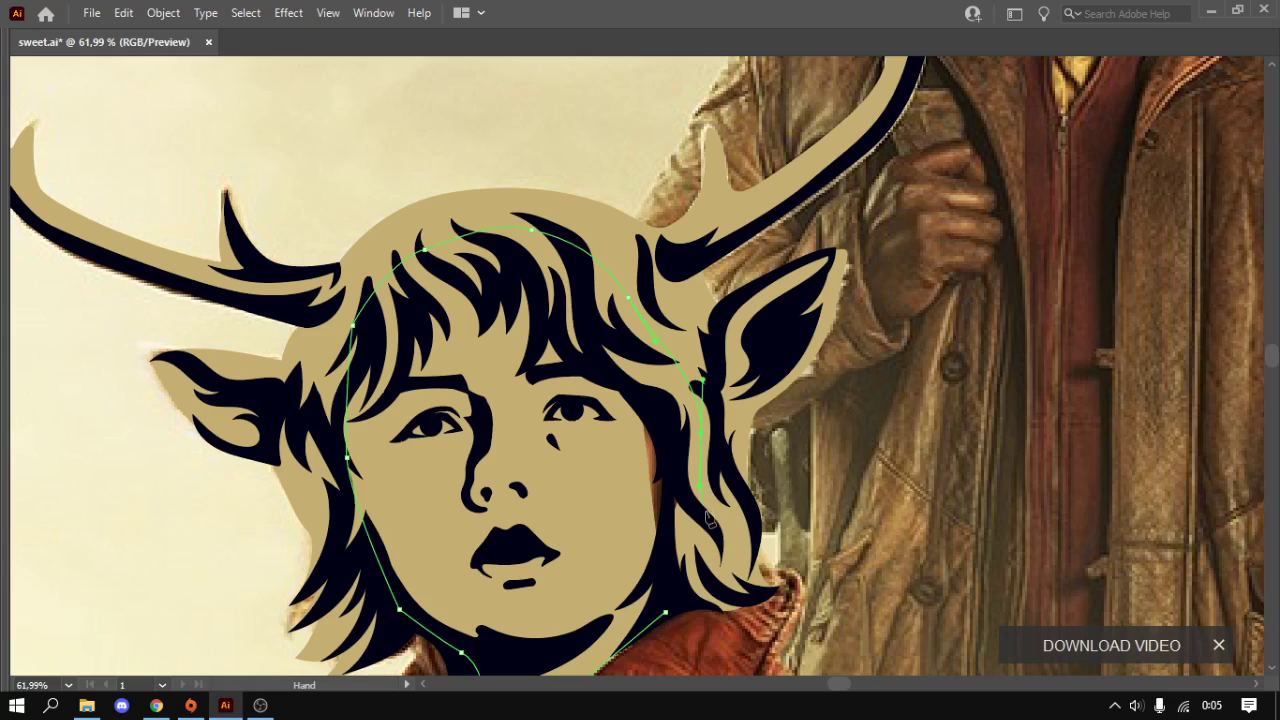
# - Deselect the finished face shape and zoom in on the face
pyautogui.hotkey('ctrl', 'shift', 'a')
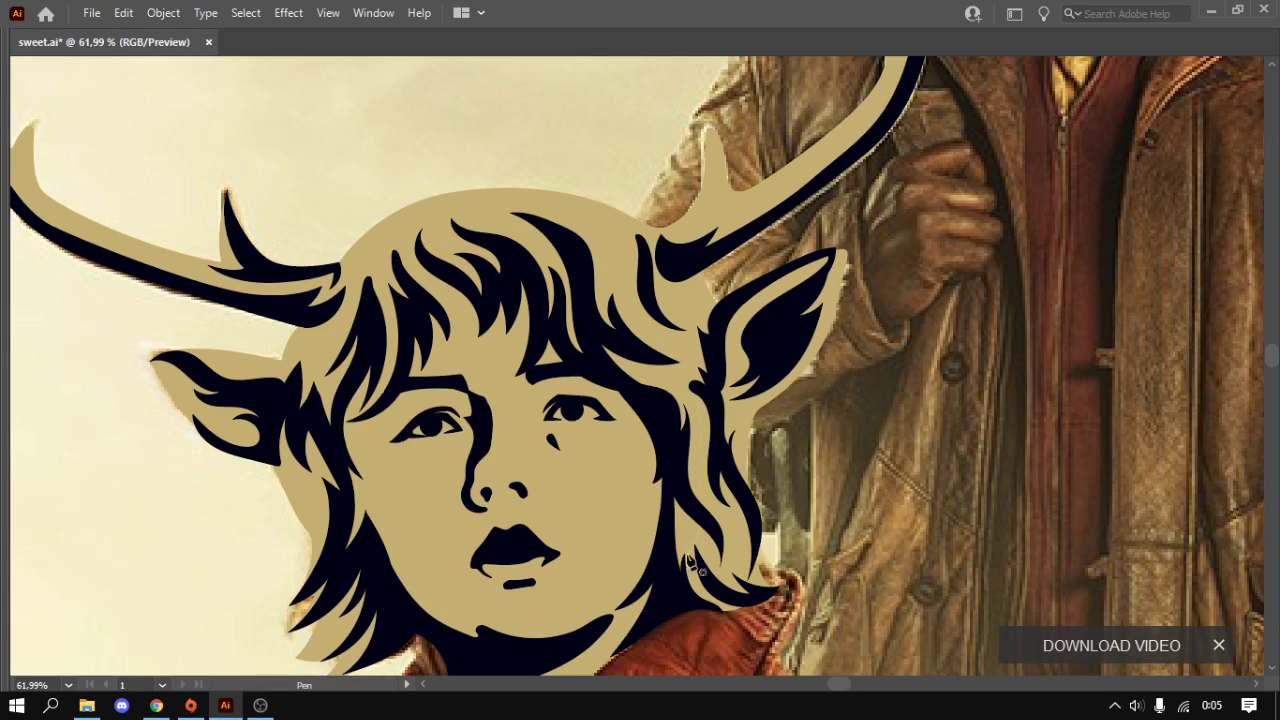
pyautogui.hotkey('ctrl', '-')
pyautogui.press('z')
pyautogui.moveTo(700, 300)
pyautogui.mouseDown()
pyautogui.moveTo(760, 300)
pyautogui.moveTo(690, 300)
pyautogui.mouseUp()
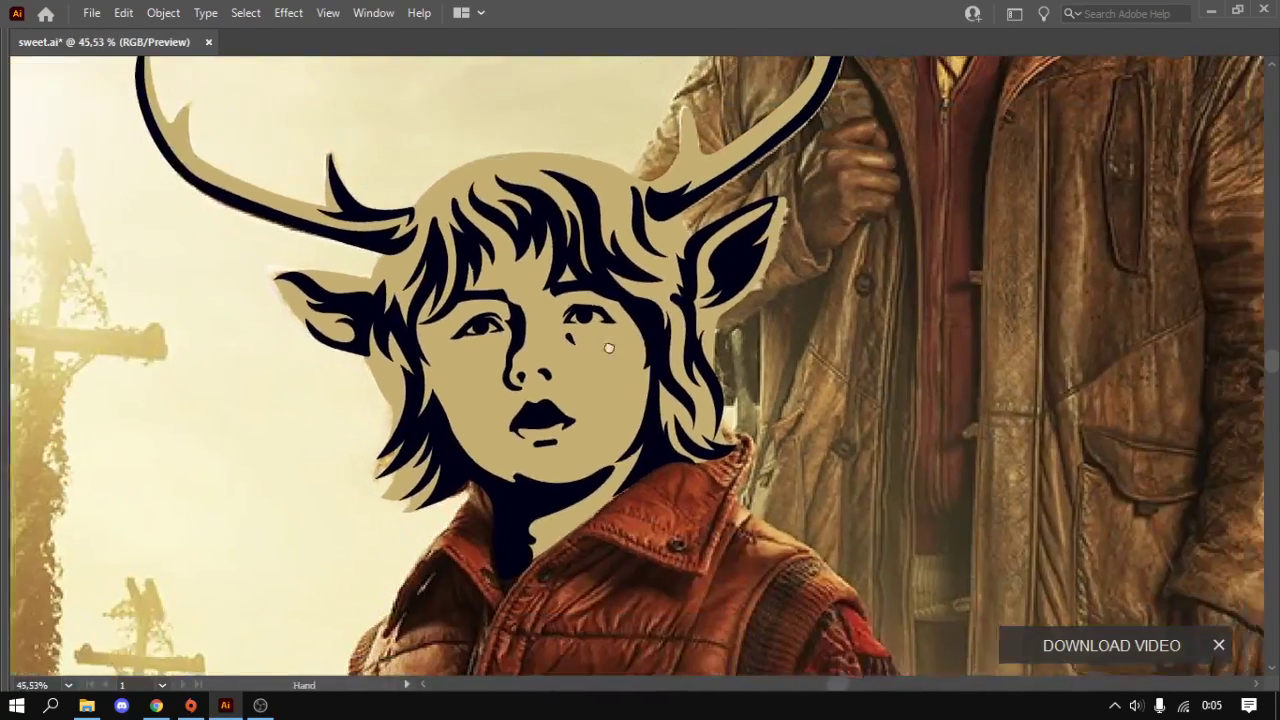
# - Select the face shape and set its fill to peach FFB088 in the Color Picker
pyautogui.press('v')
pyautogui.click(500, 437)
pyautogui.press('Tab')
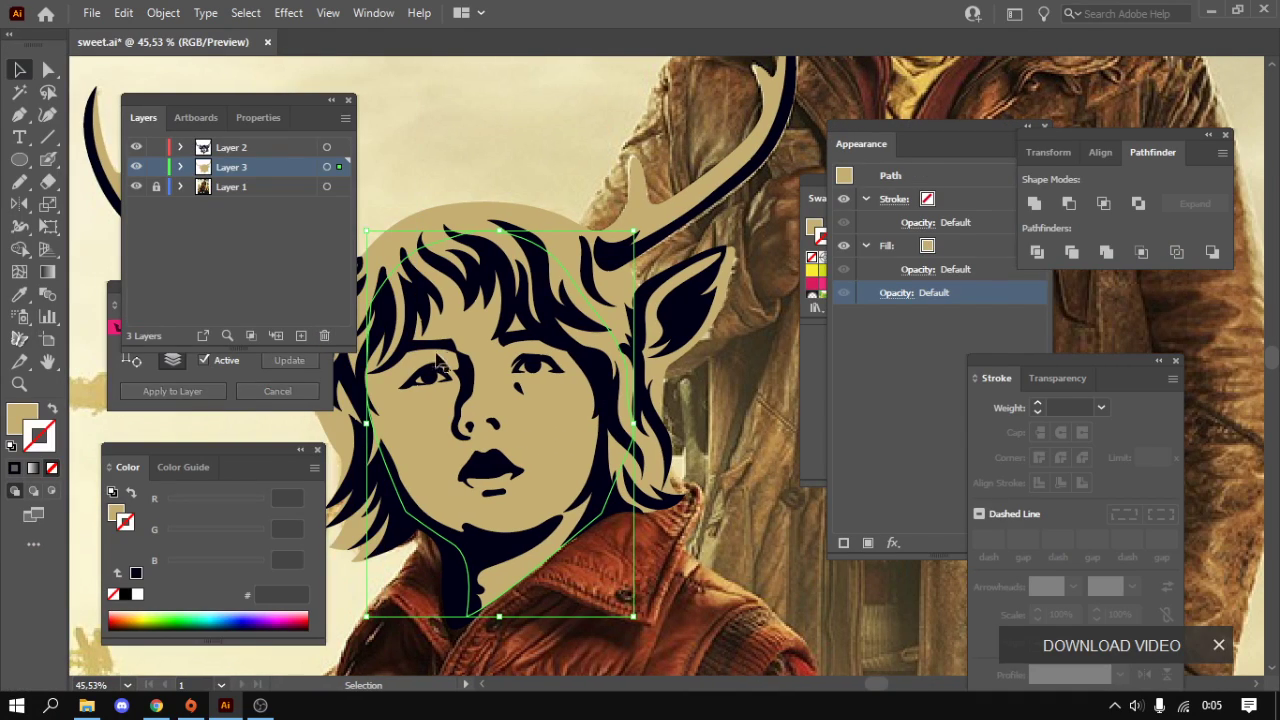
pyautogui.doubleClick(22, 415)
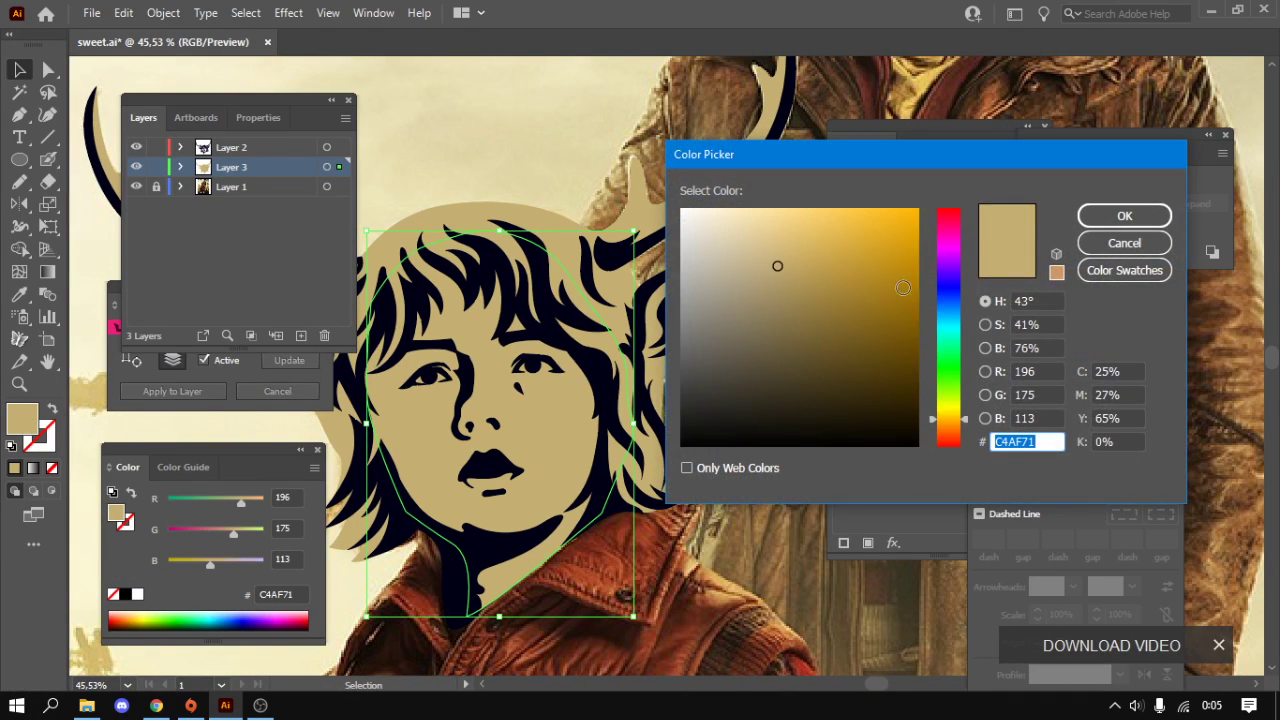
pyautogui.moveTo(957, 232)
pyautogui.mouseDown()
pyautogui.moveTo(959, 208)
pyautogui.moveTo(946, 443)
pyautogui.mouseUp()
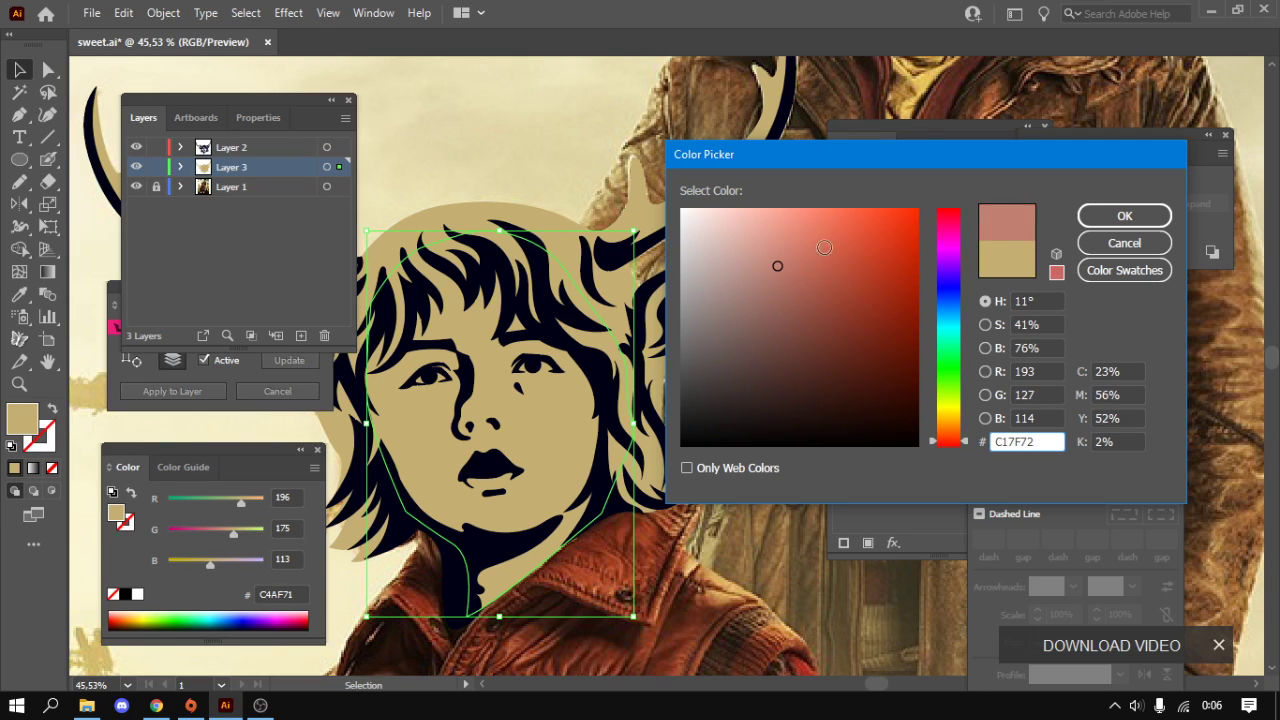
pyautogui.click(818, 210)
pyautogui.moveTo(808, 210); pyautogui.dragTo(755, 214)
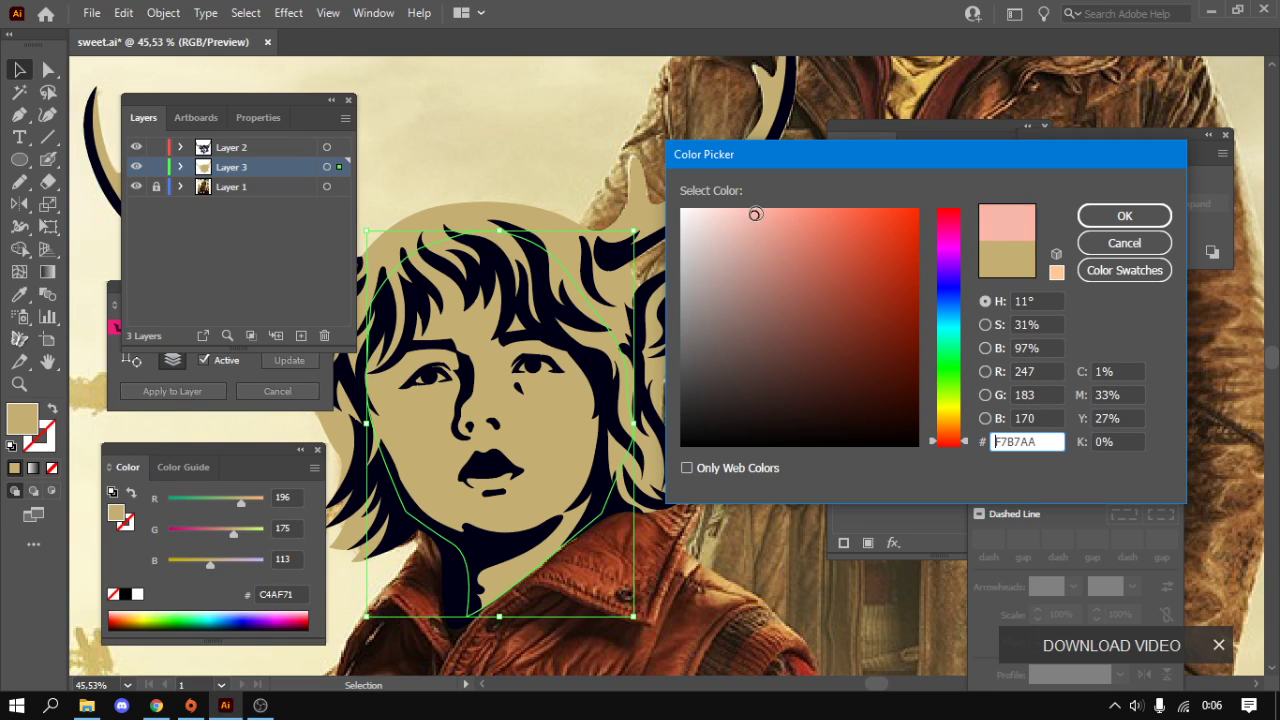
pyautogui.moveTo(960, 280)
pyautogui.mouseDown()
pyautogui.moveTo(958, 212)
pyautogui.moveTo(941, 456)
pyautogui.mouseUp()
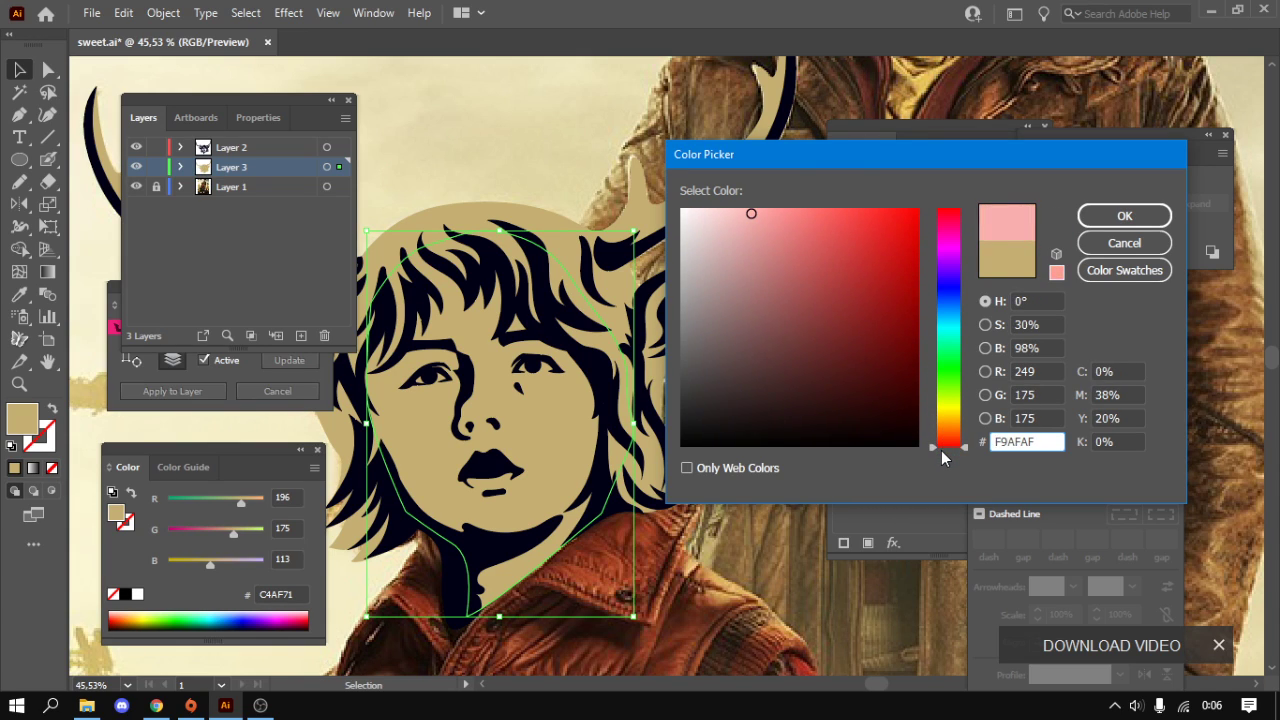
pyautogui.click(736, 209)
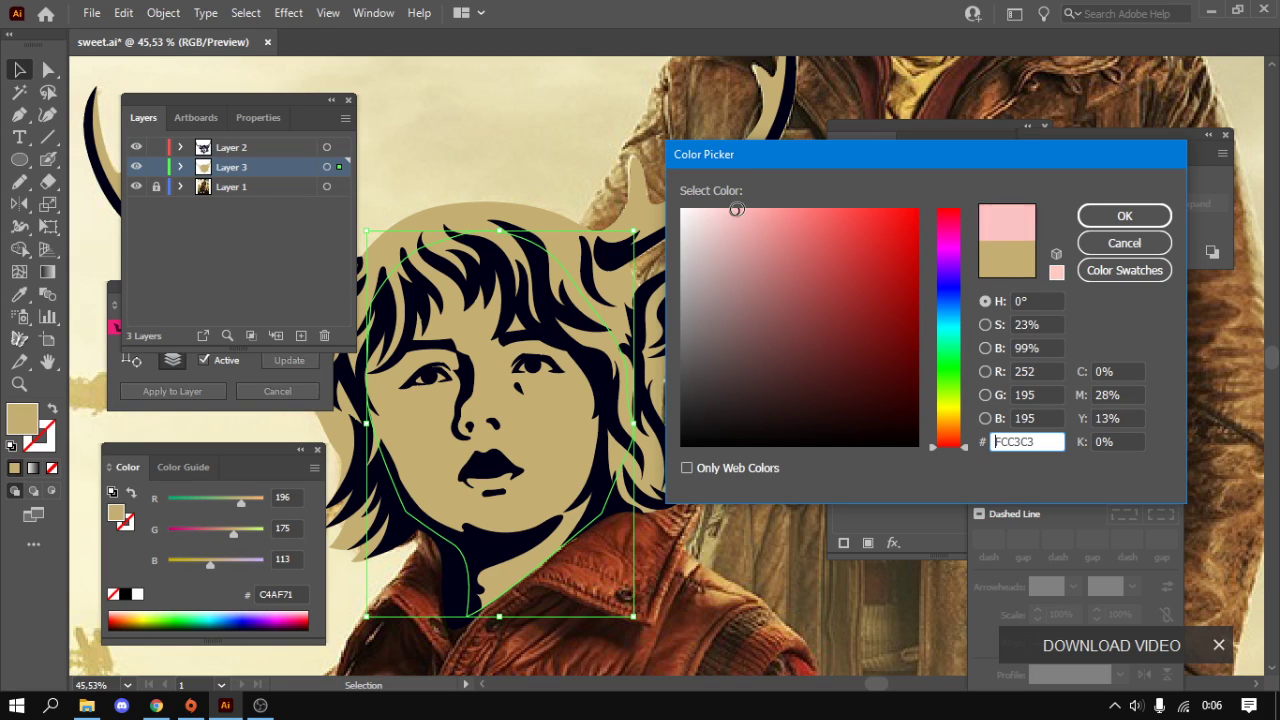
pyautogui.moveTo(948, 446); pyautogui.dragTo(950, 437)
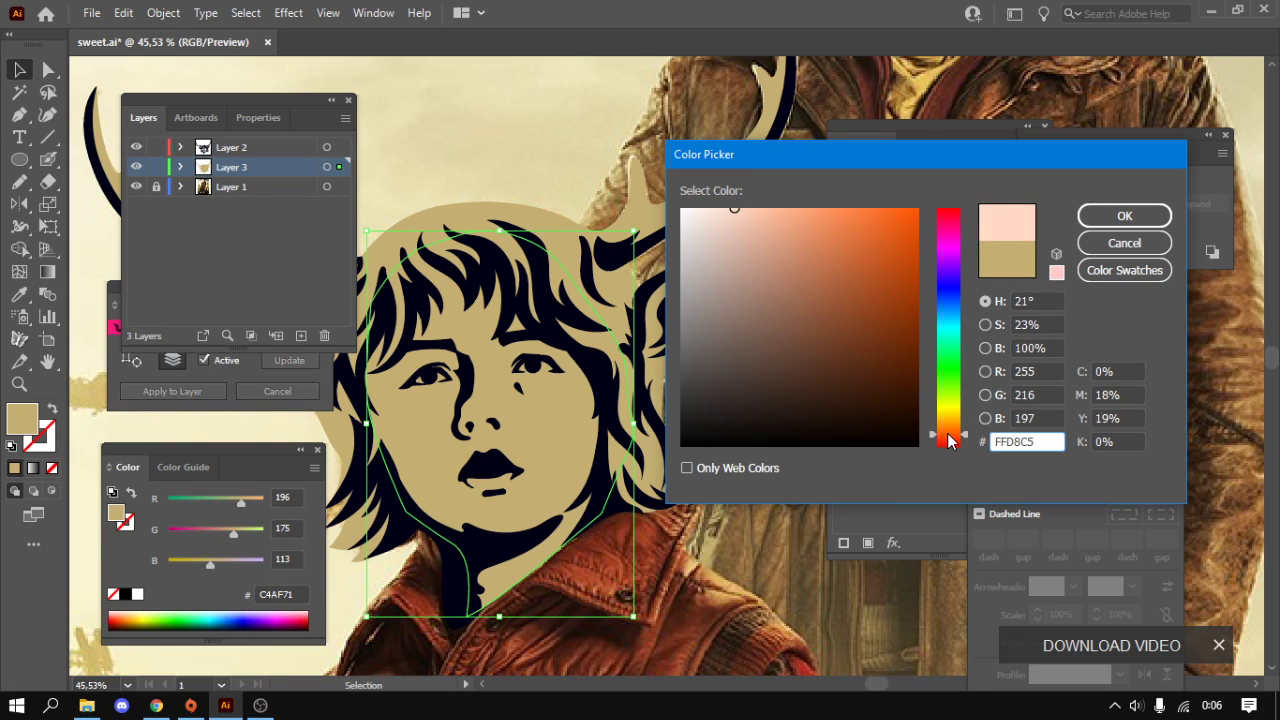
pyautogui.moveTo(740, 210); pyautogui.dragTo(790, 207)
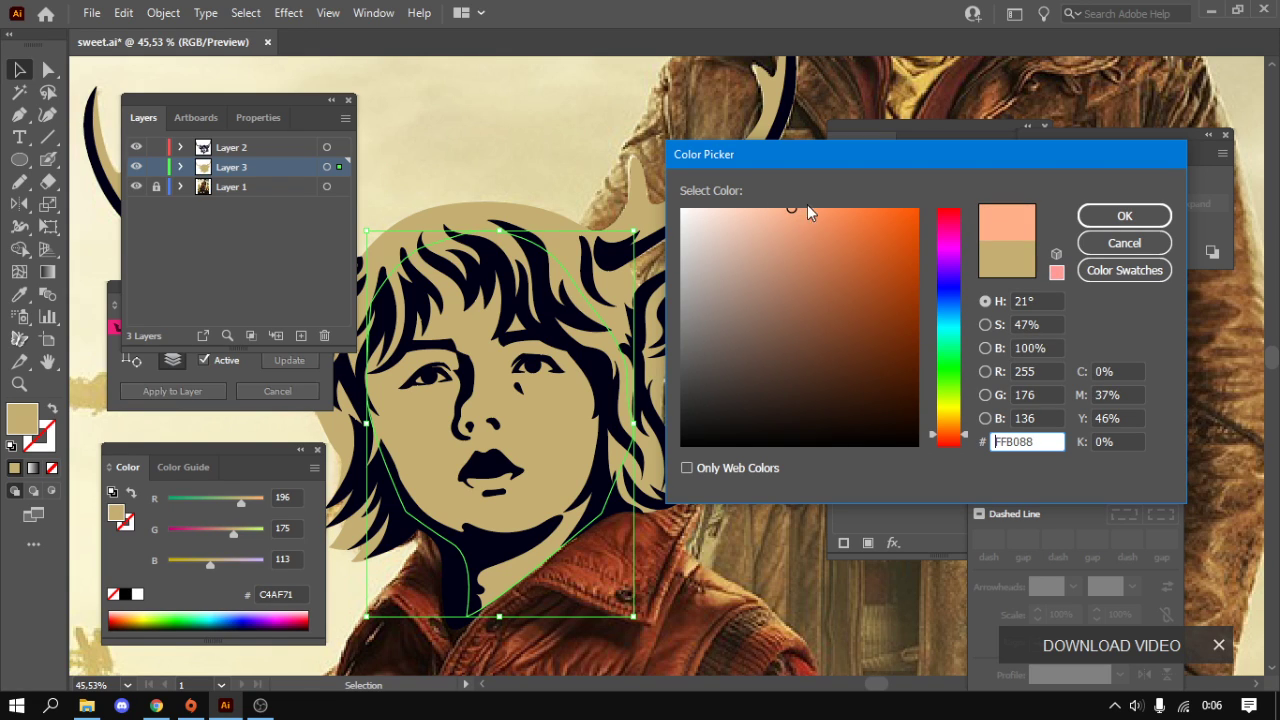
pyautogui.click(1120, 215)
# - Restore the accidentally deleted face fill and recentre the view on the face
pyautogui.click(700, 400)
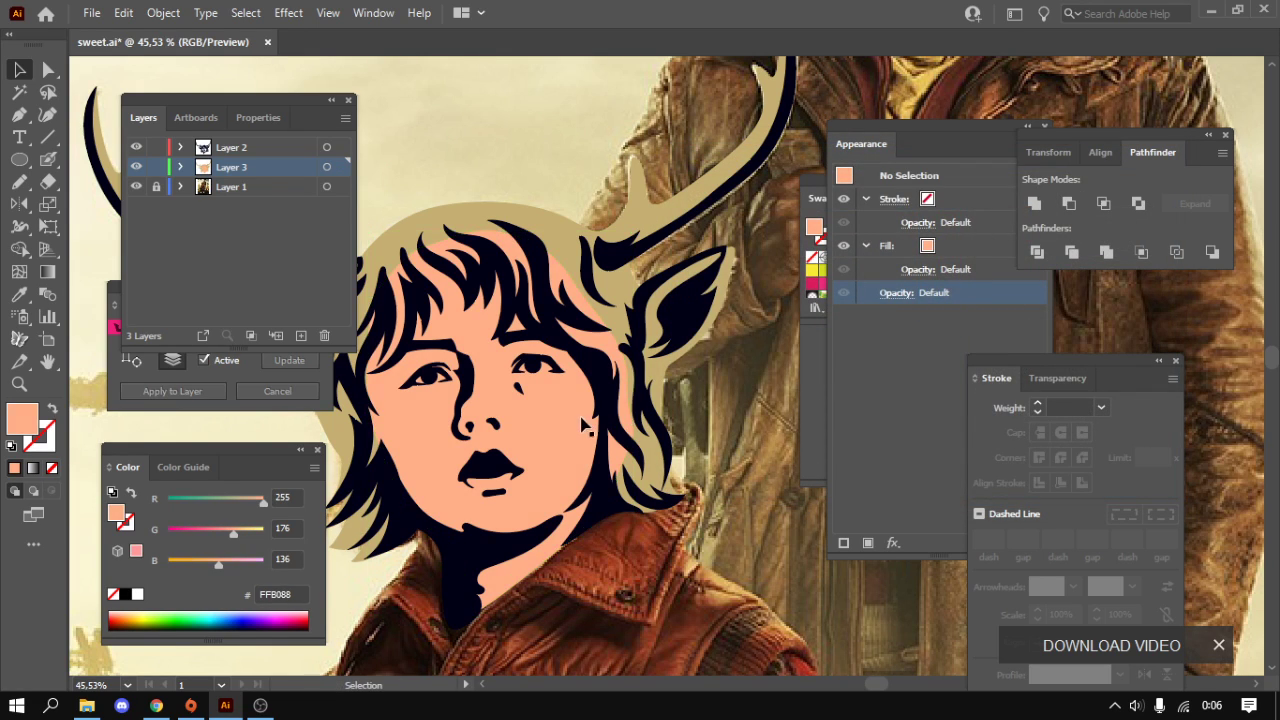
pyautogui.click(566, 423)
pyautogui.press('Delete')
pyautogui.click(568, 262)
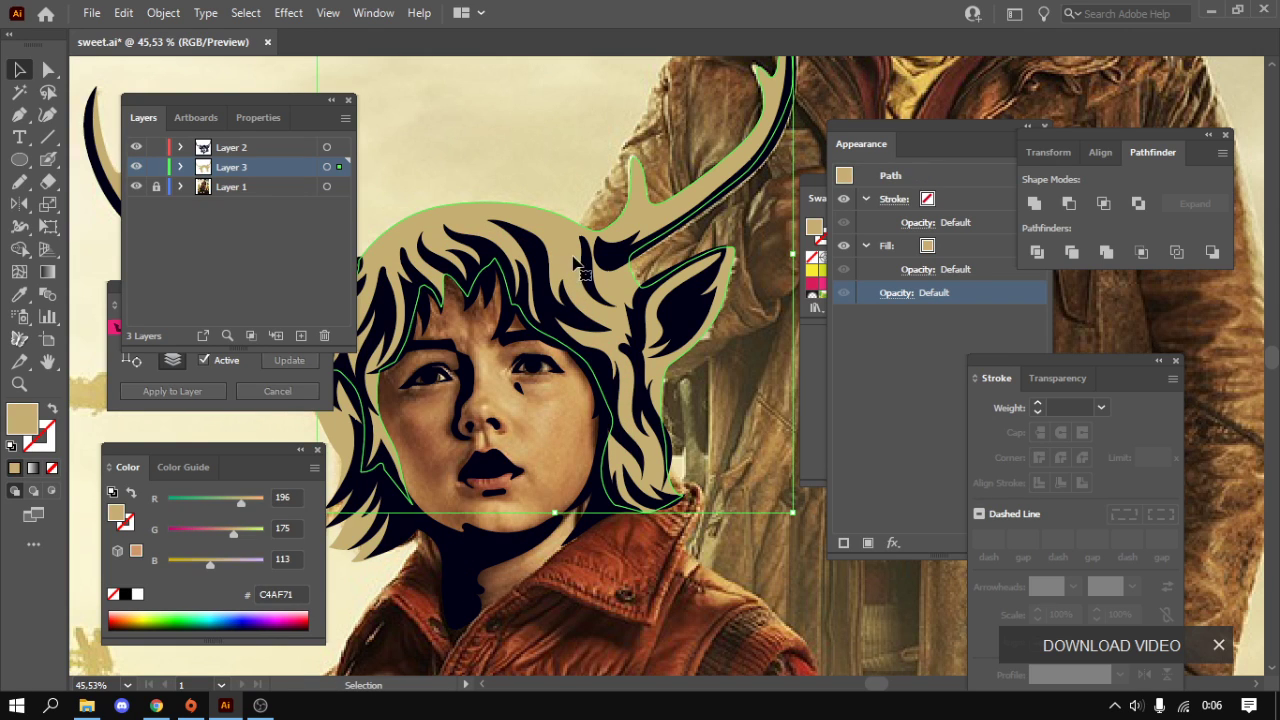
pyautogui.hotkey('ctrl', 'z')
pyautogui.moveTo(556, 378); pyautogui.dragTo(624, 390)
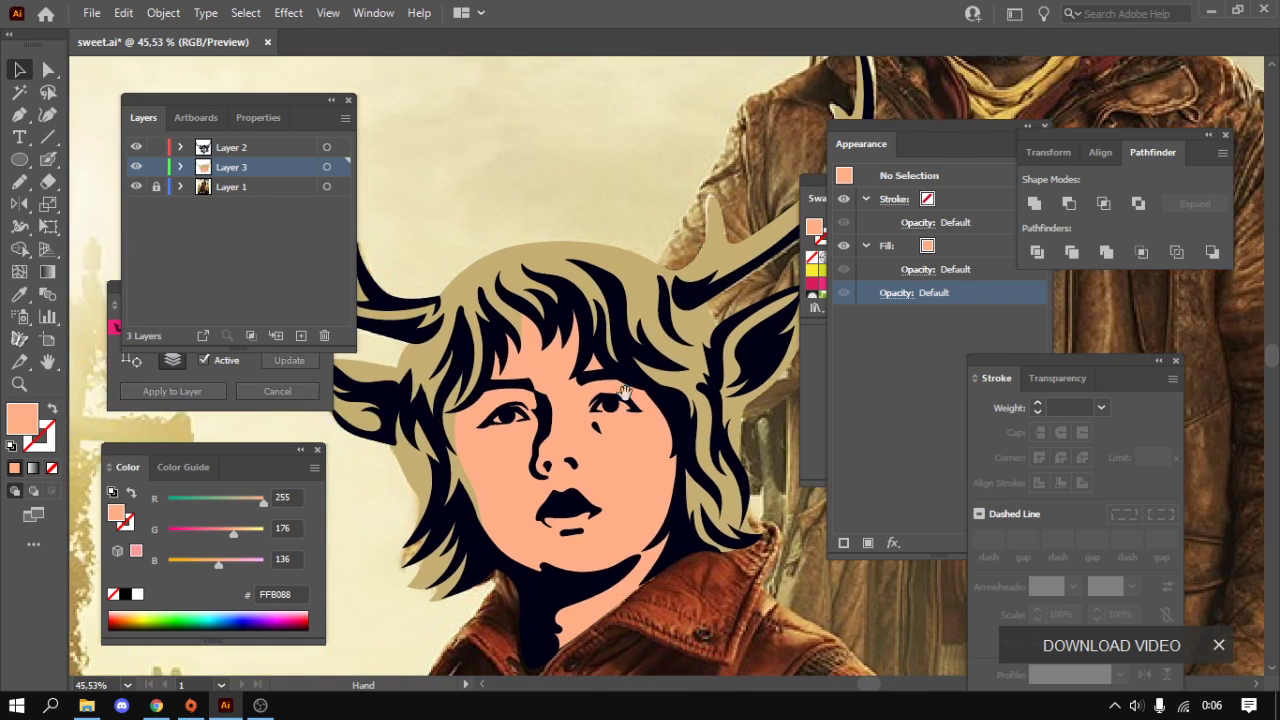
pyautogui.scroll(1, 528, 425)
pyautogui.scroll(1, 552, 451)
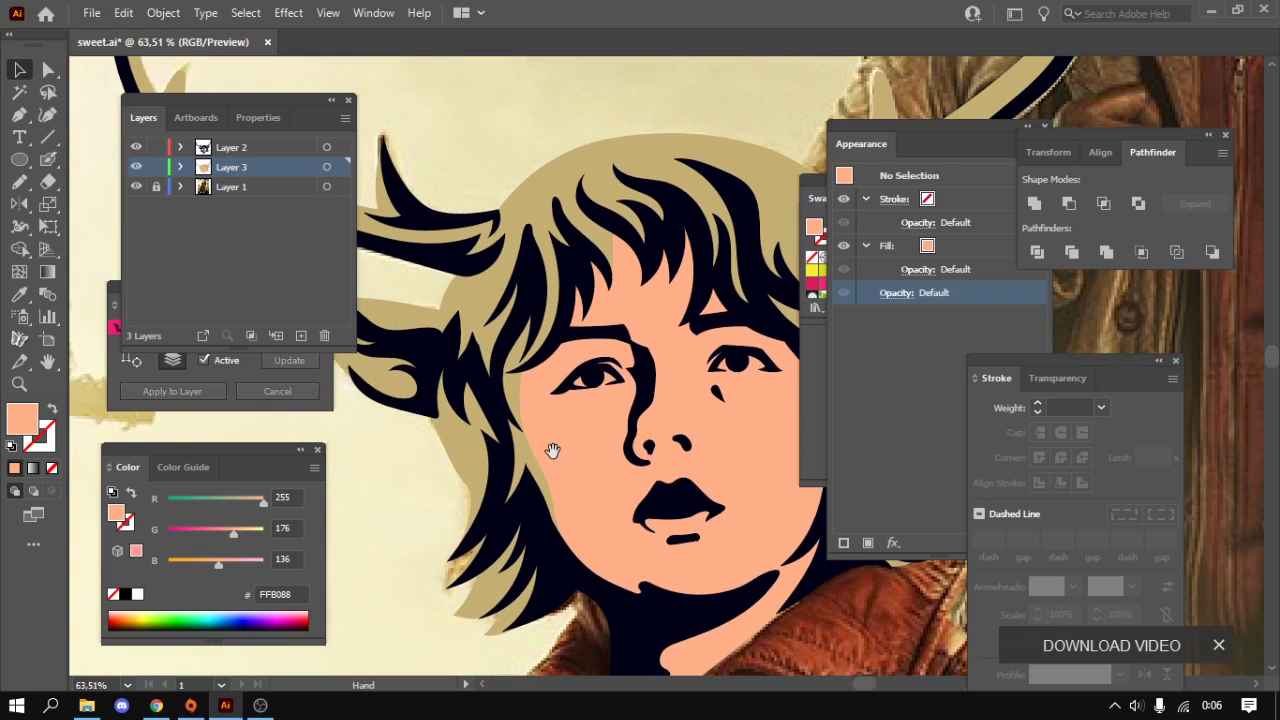
# - Sample the face colour onto the hair, then tune its RGB sliders to khaki 9F9168
pyautogui.click(537, 203)
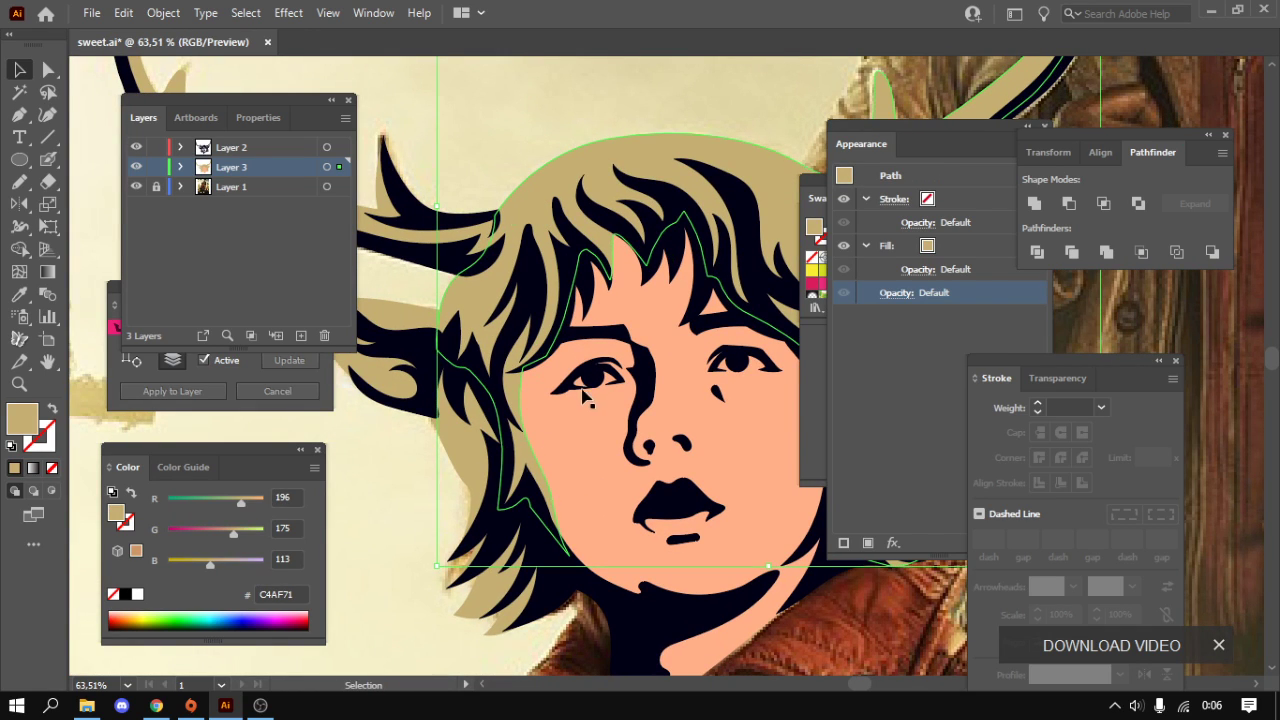
pyautogui.press('i')
pyautogui.click(584, 428)
pyautogui.scroll(-2, 560, 440)
pyautogui.scroll(1, 545, 435)
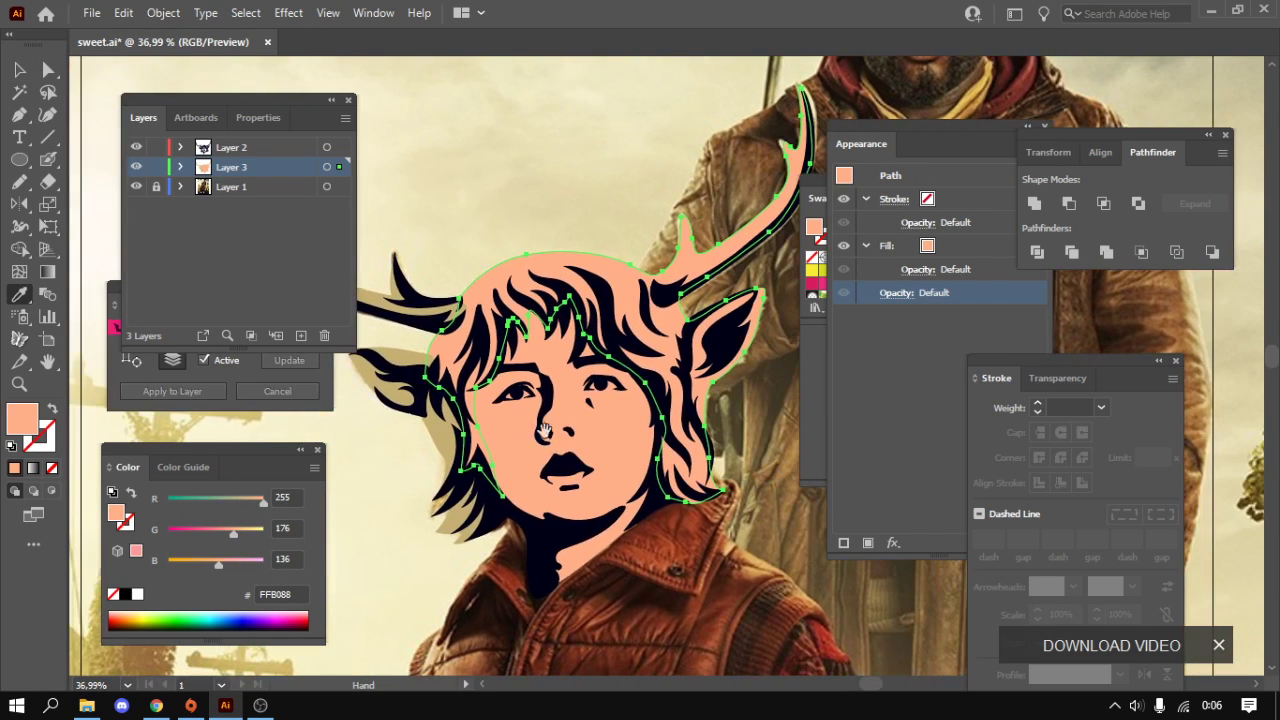
pyautogui.scroll(1, 600, 415)
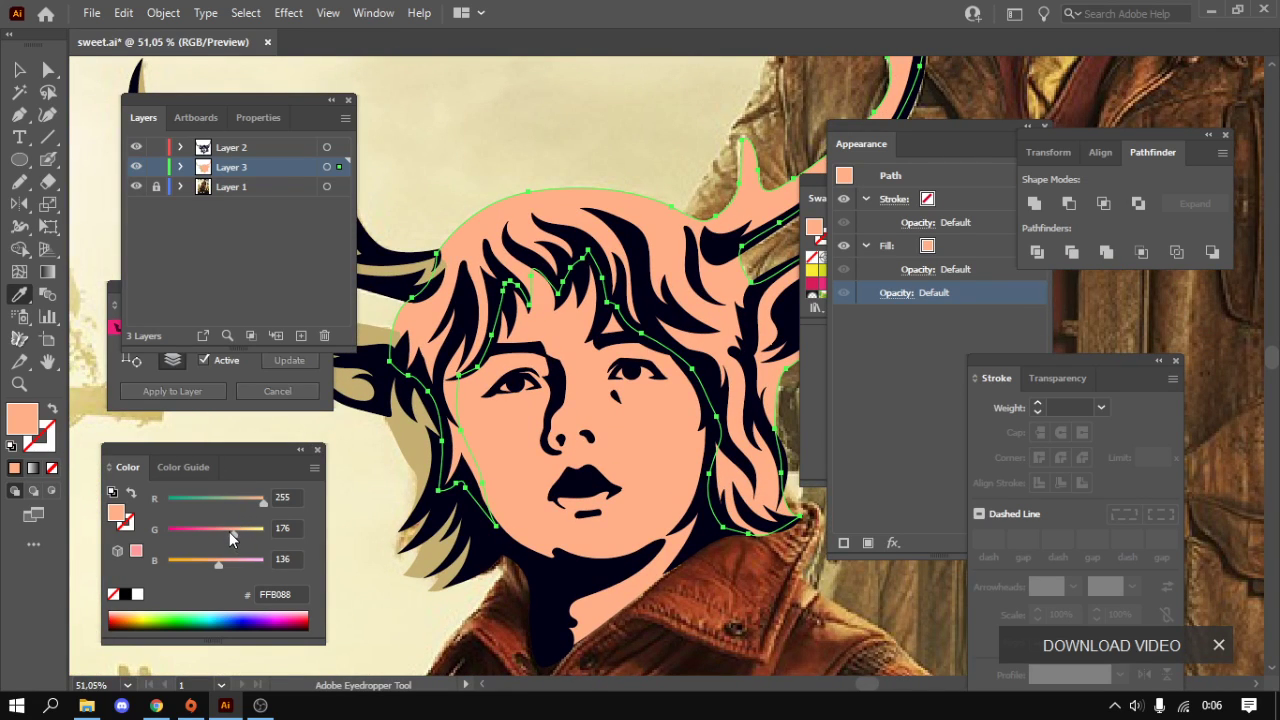
pyautogui.moveTo(230, 539); pyautogui.dragTo(218, 539)
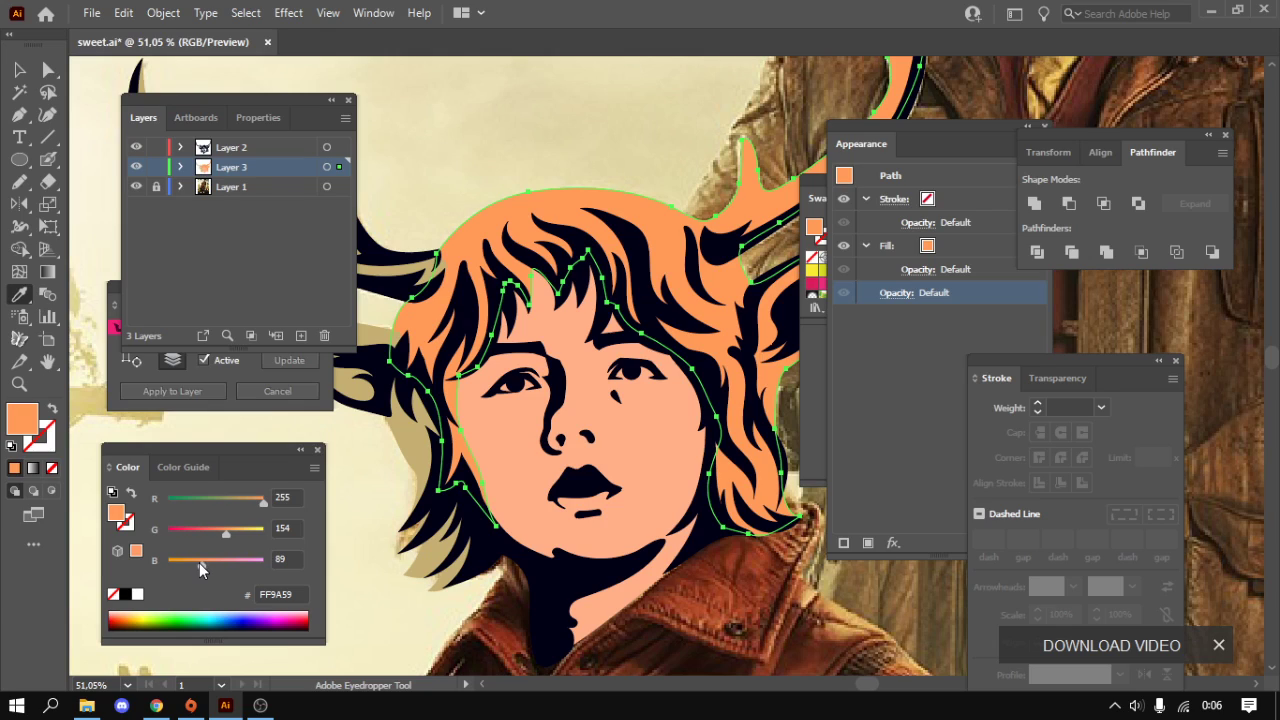
pyautogui.moveTo(257, 505)
pyautogui.mouseDown()
pyautogui.moveTo(213, 502)
pyautogui.moveTo(232, 502)
pyautogui.moveTo(218, 540)
pyautogui.mouseUp()
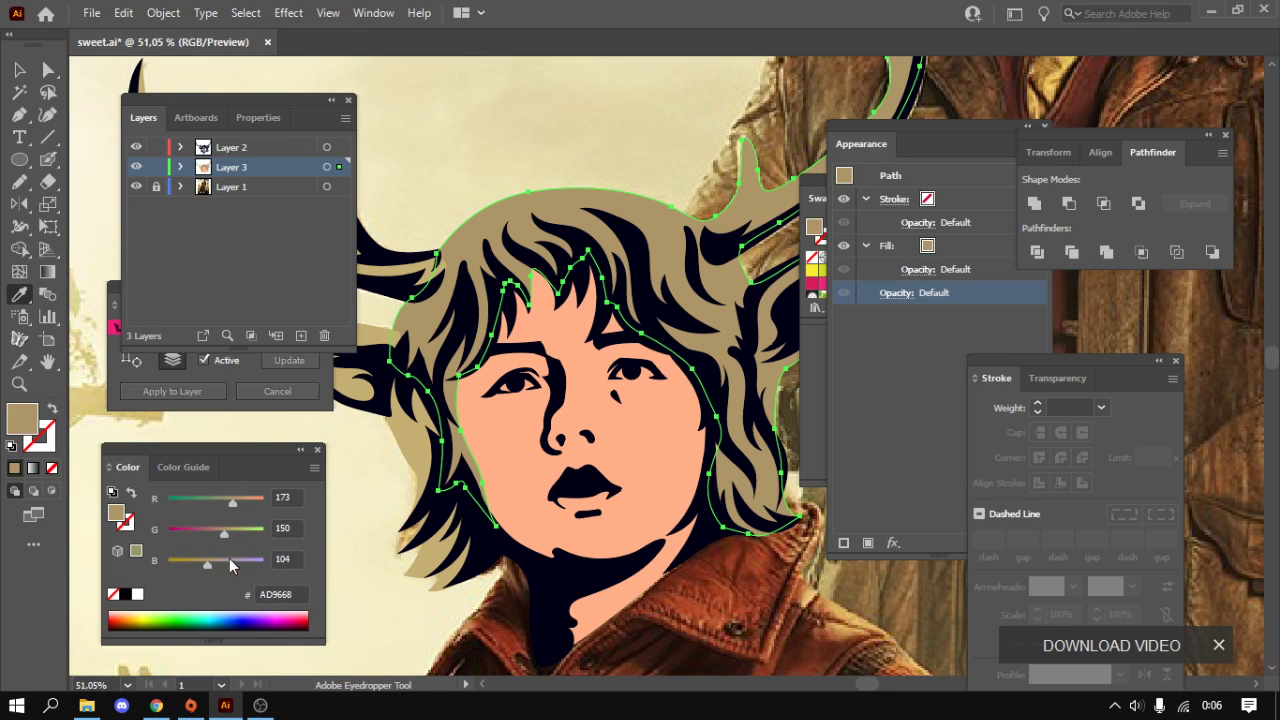
pyautogui.moveTo(225, 540)
pyautogui.mouseDown()
pyautogui.moveTo(222, 509)
pyautogui.moveTo(223, 541)
pyautogui.mouseUp()
# - Select the left antler shape and eyedrop the hair's grey-tan onto it
pyautogui.hotkey('ctrl', 'shift', 'a')
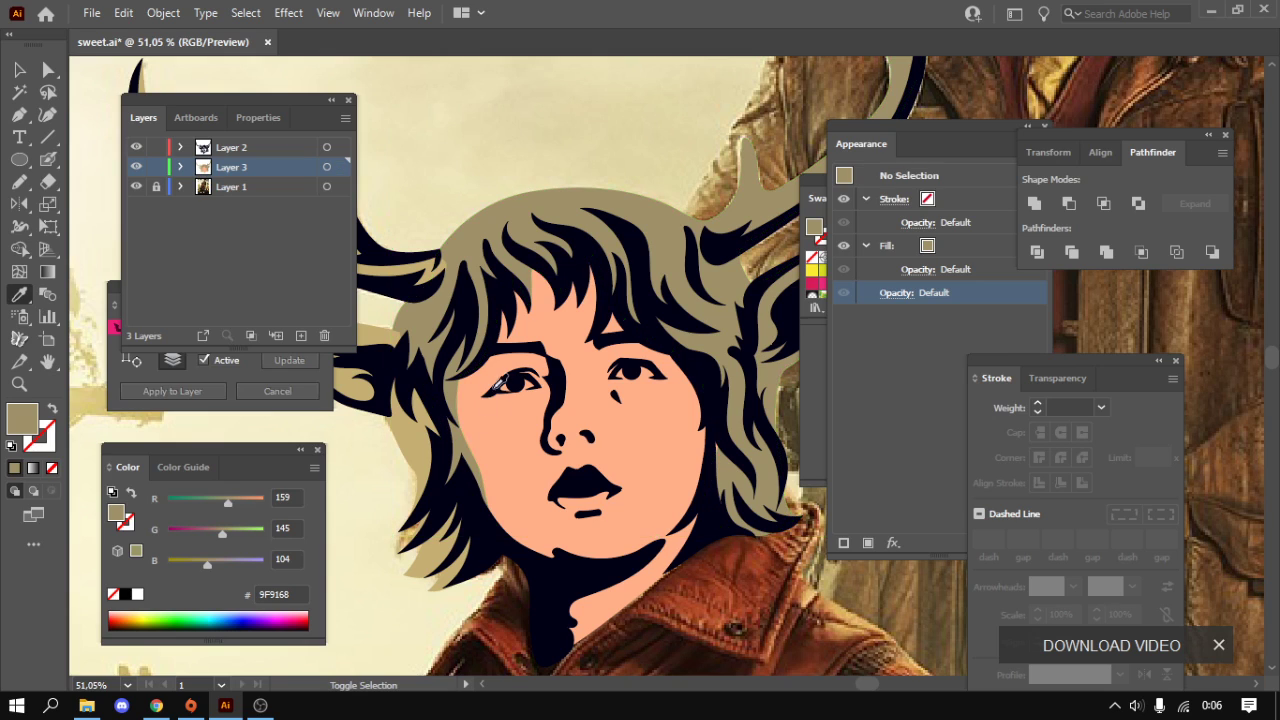
pyautogui.press('Tab')
pyautogui.scroll(-2, 388, 402)
pyautogui.scroll(3, 388, 402)
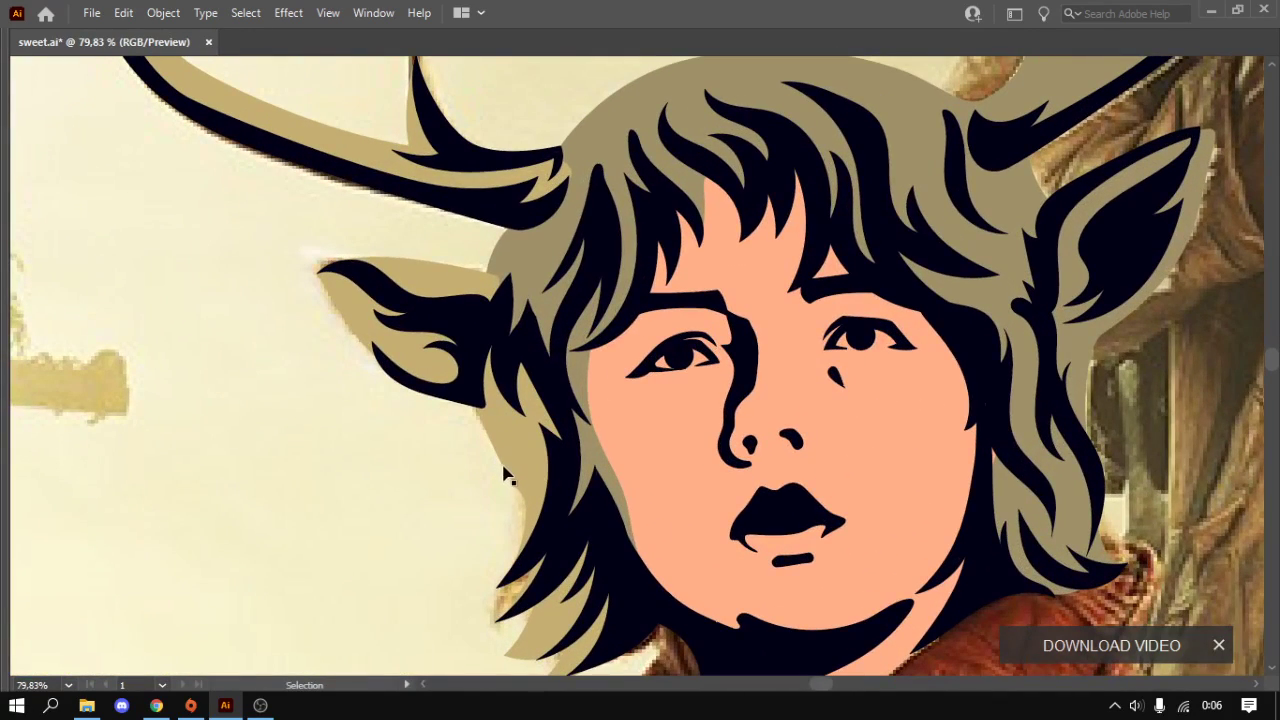
pyautogui.click(510, 466)
pyautogui.moveTo(452, 291); pyautogui.dragTo(429, 414)
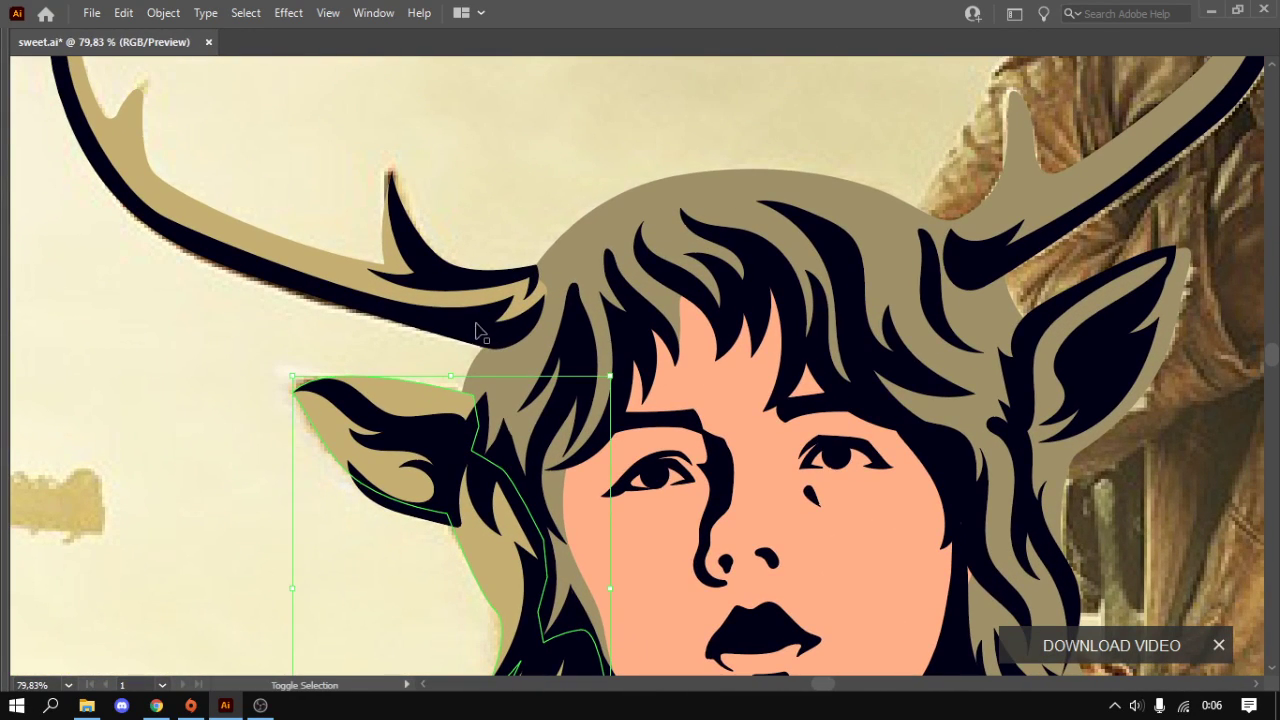
pyautogui.click(495, 330)
pyautogui.press('i')
pyautogui.click(654, 220)
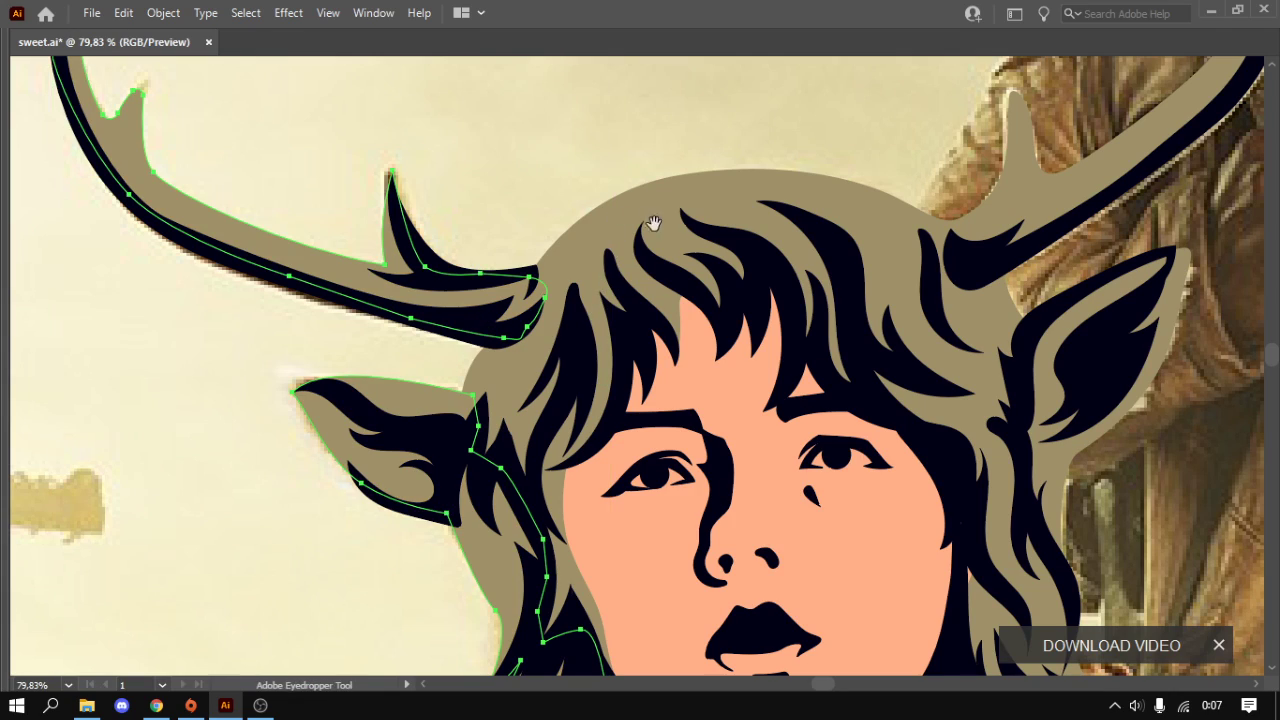
pyautogui.moveTo(654, 220); pyautogui.dragTo(340, 285)
pyautogui.press('v')
# - Hide Layer 1's reference photo in the Layers panel, leaving the artwork alone
pyautogui.scroll(-2, 540, 350)
pyautogui.scroll(-2, 500, 355)
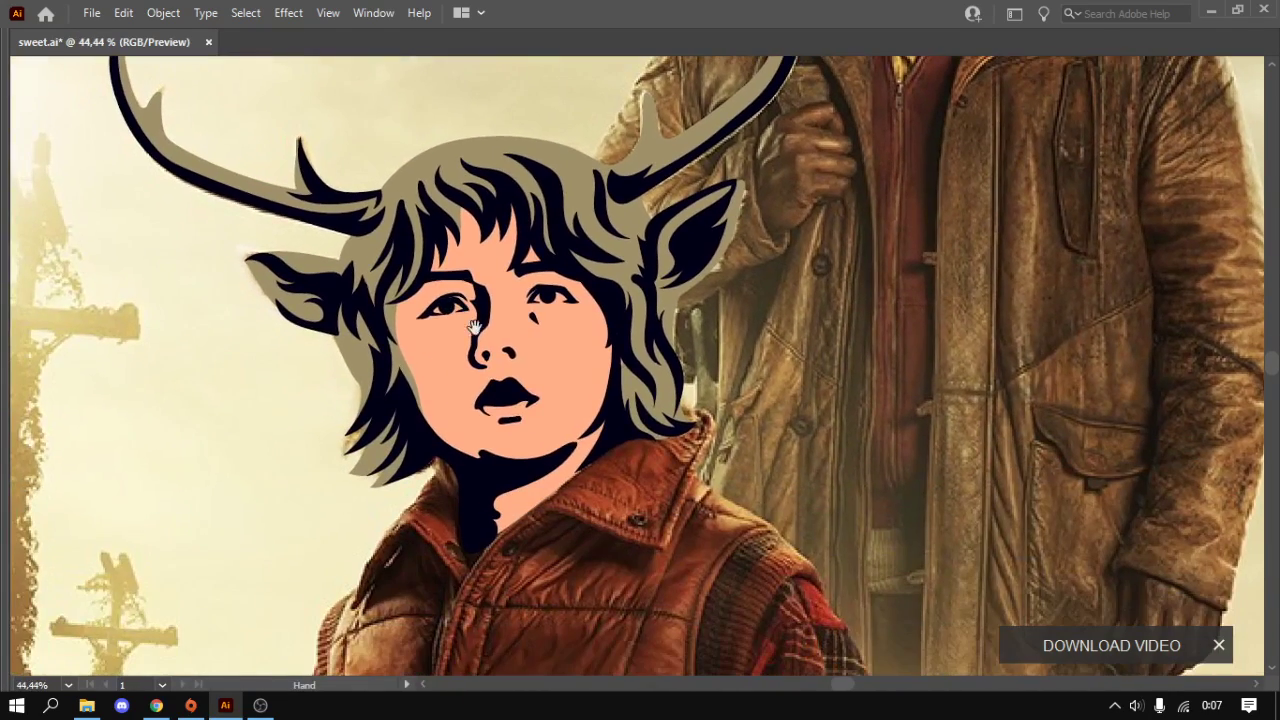
pyautogui.scroll(-1, 450, 365)
pyautogui.press('Tab')
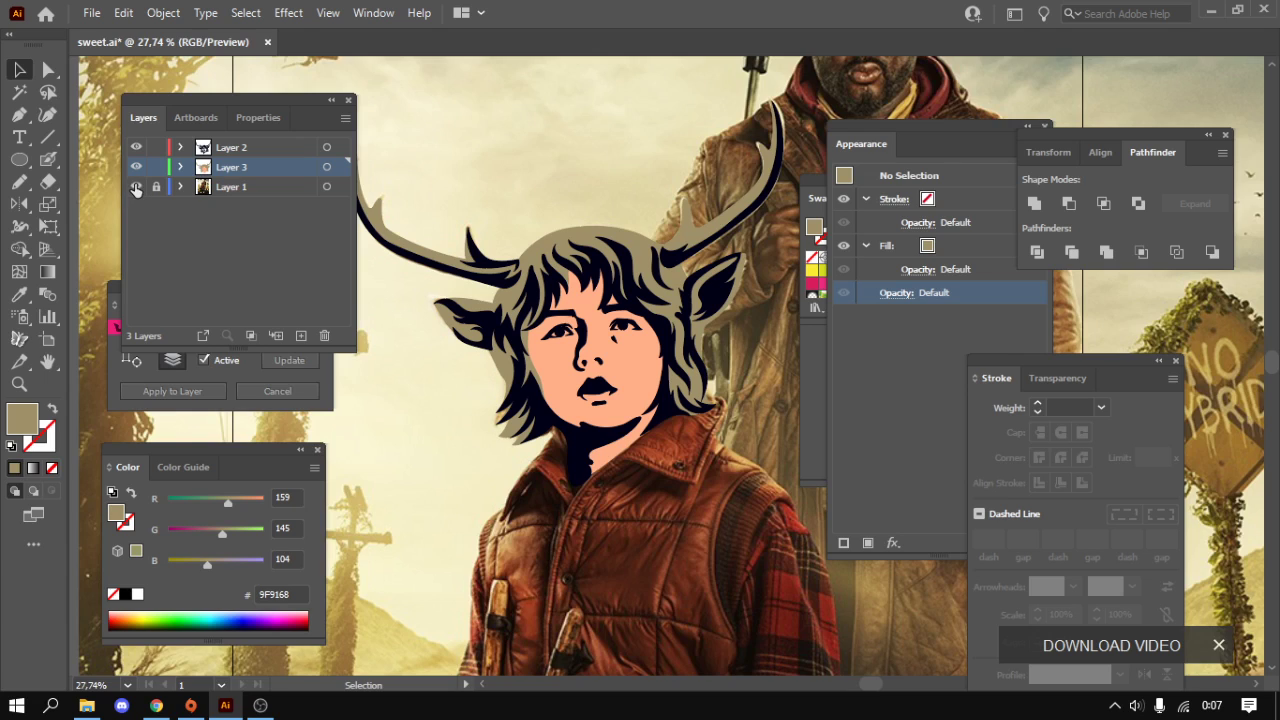
pyautogui.click(136, 187)
pyautogui.press('Tab')
pyautogui.scroll(2, 706, 291)
pyautogui.scroll(2, 706, 291)
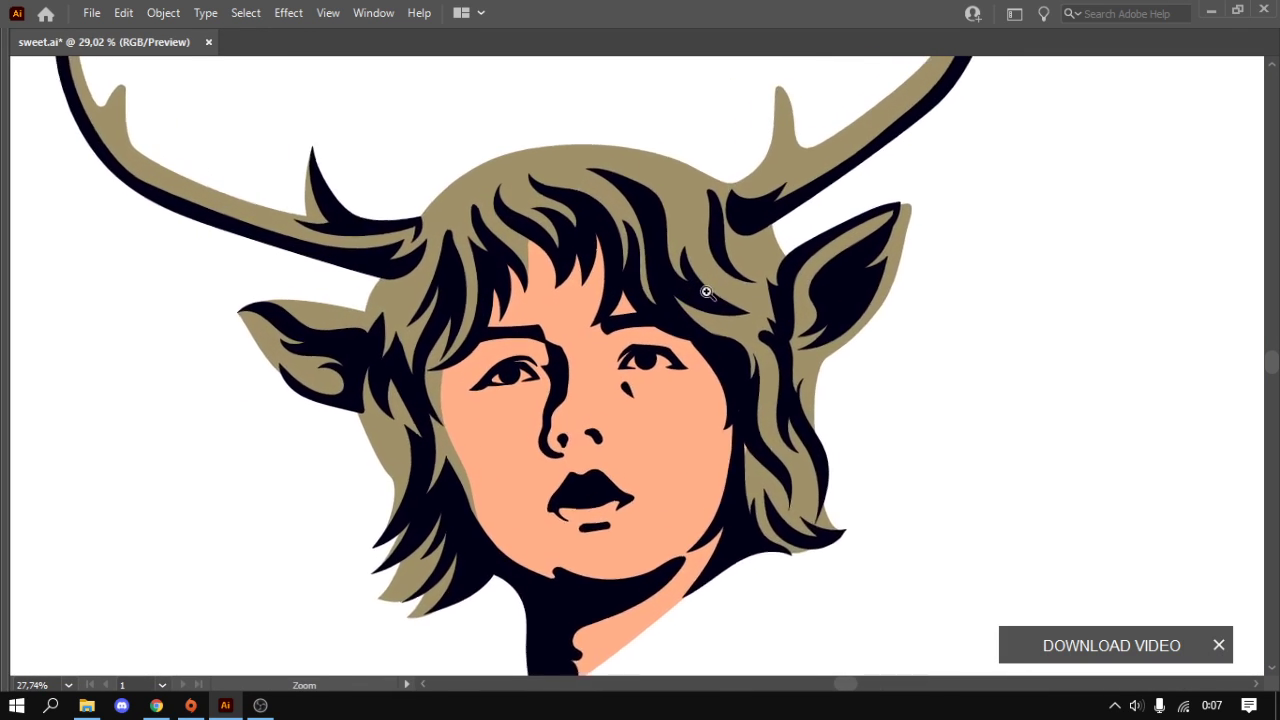
pyautogui.press('Tab')
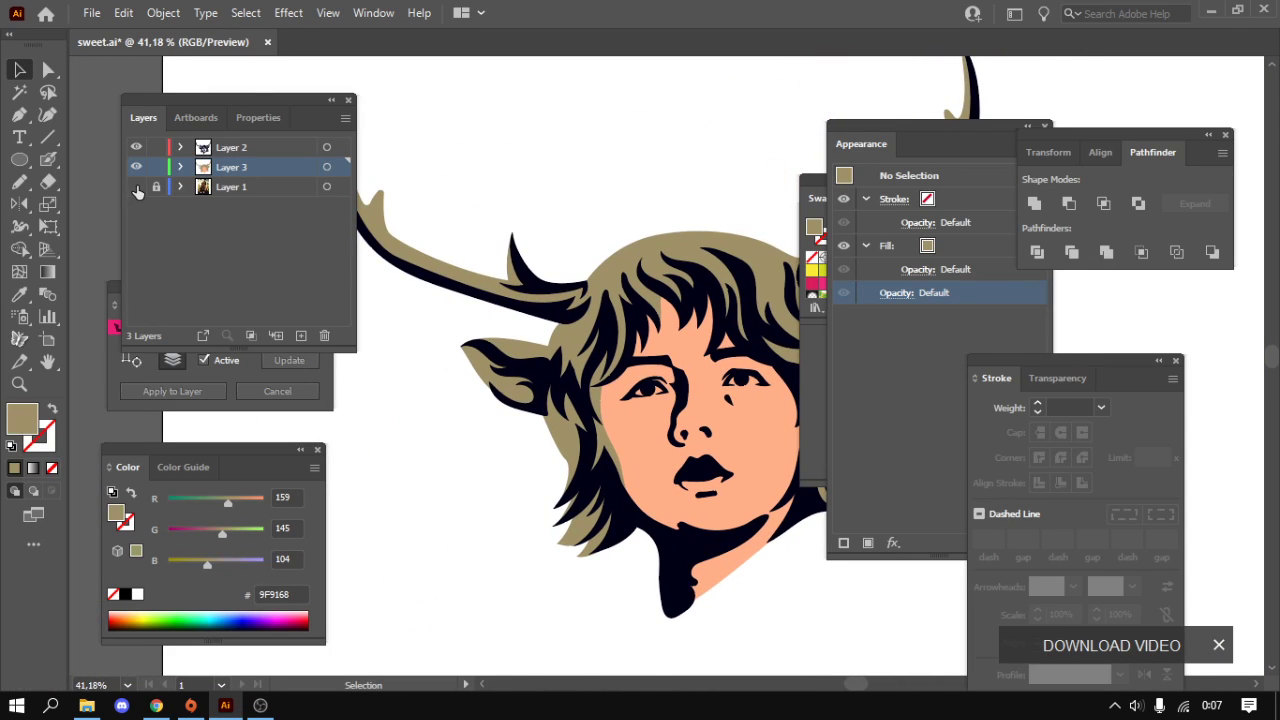
pyautogui.click(136, 187)
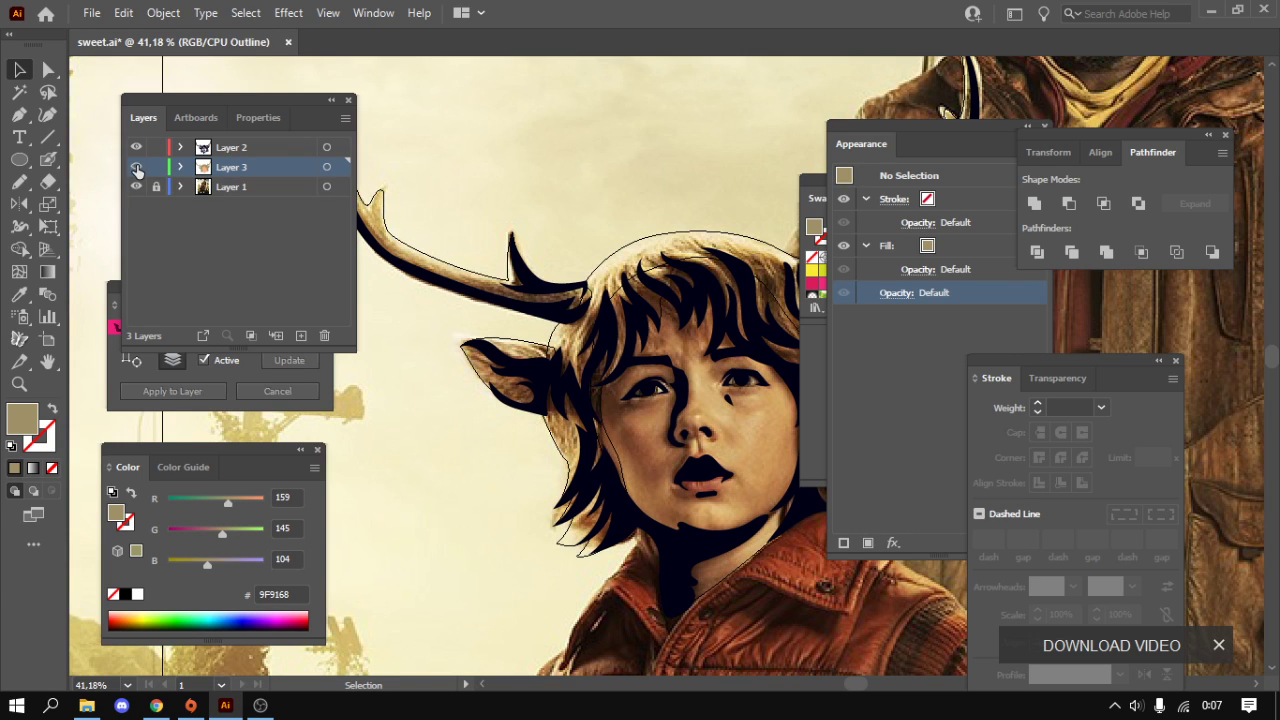
pyautogui.keyDown('ctrl'); pyautogui.click(137, 168); pyautogui.keyUp('ctrl')
pyautogui.press('Tab')
pyautogui.press('Tab')
pyautogui.click(137, 188)
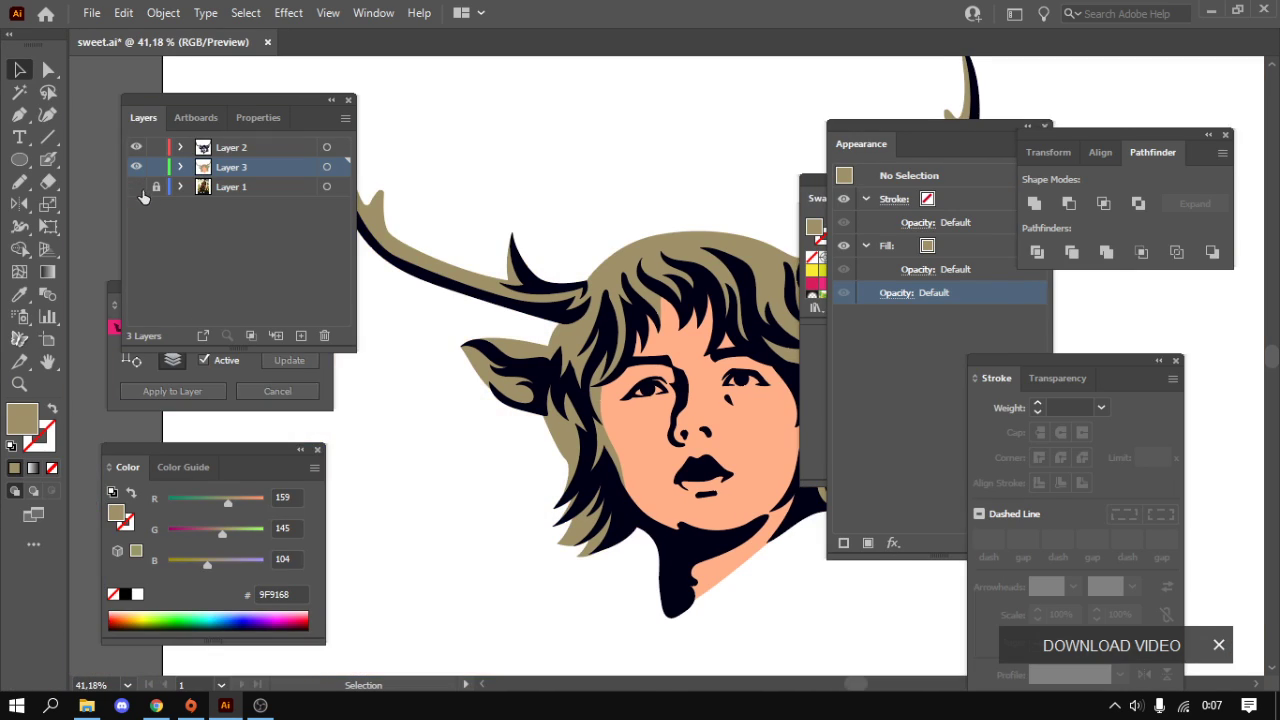
pyautogui.press('Tab')
# - Zoom out and back in to review the whole drawing on the artboard
pyautogui.press('z')
pyautogui.moveTo(670, 340); pyautogui.dragTo(462, 403)
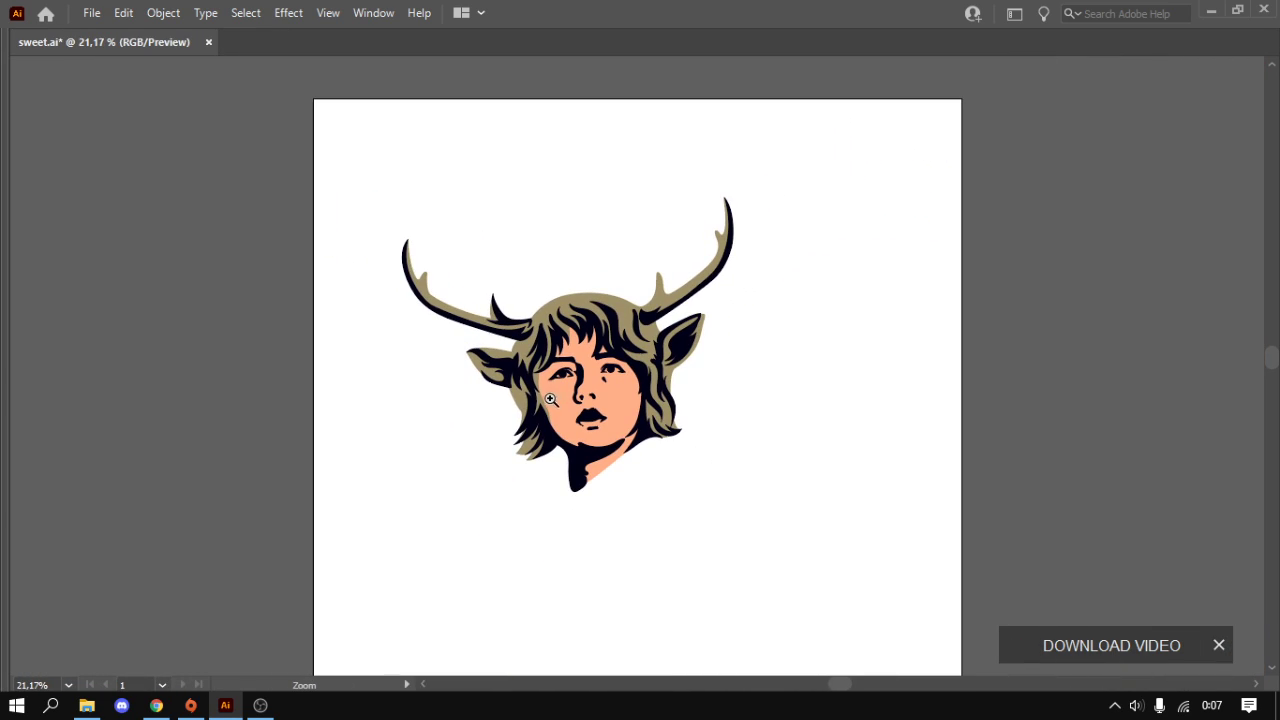
pyautogui.moveTo(550, 399); pyautogui.dragTo(640, 400)
pyautogui.moveTo(770, 330)
pyautogui.mouseDown()
pyautogui.moveTo(512, 447)
pyautogui.moveTo(510, 400)
pyautogui.mouseUp()
pyautogui.scroll(2, 410, 420)
# - Show the background reference photo and ready the Pencil tool over the collar
pyautogui.press('Tab')
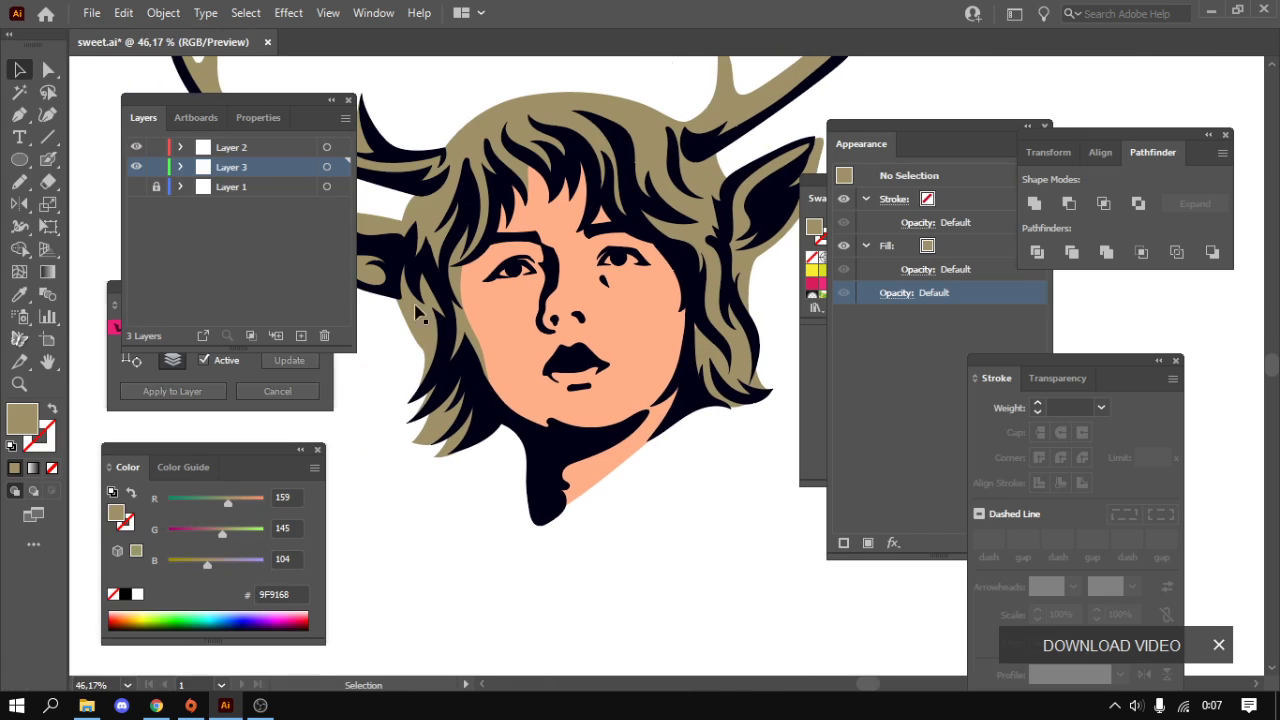
pyautogui.click(157, 187)
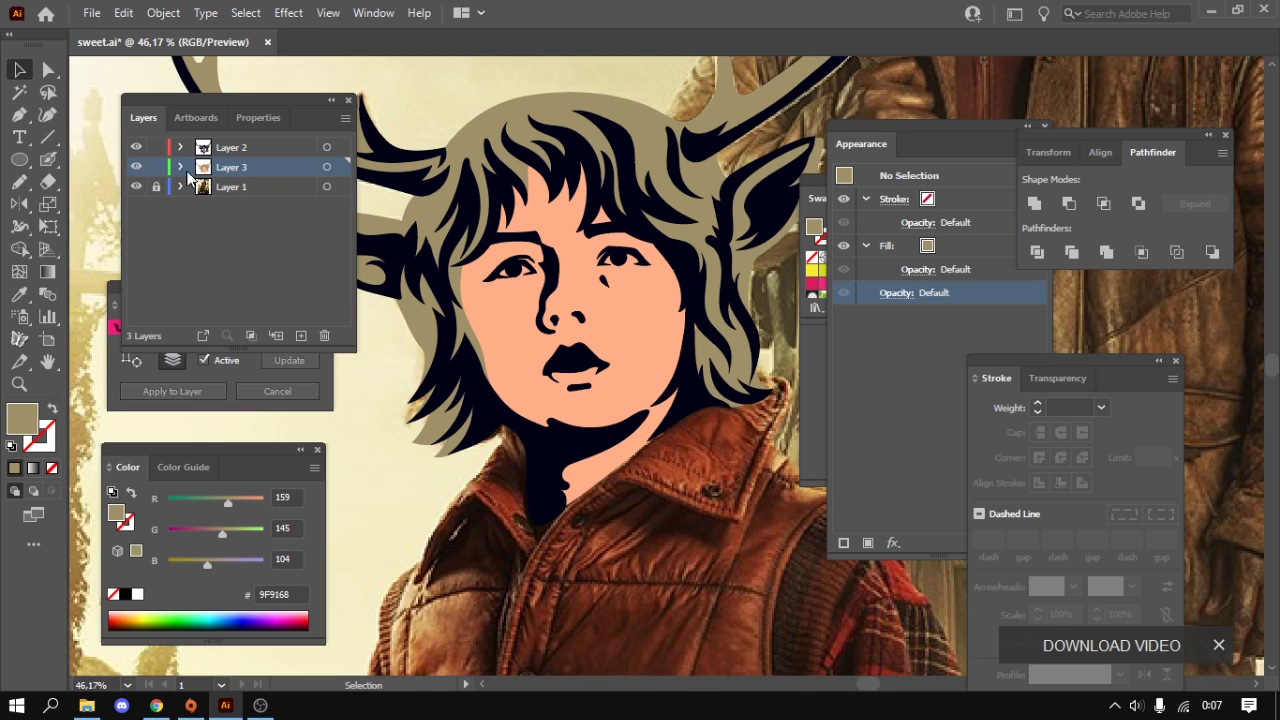
pyautogui.press('Tab')
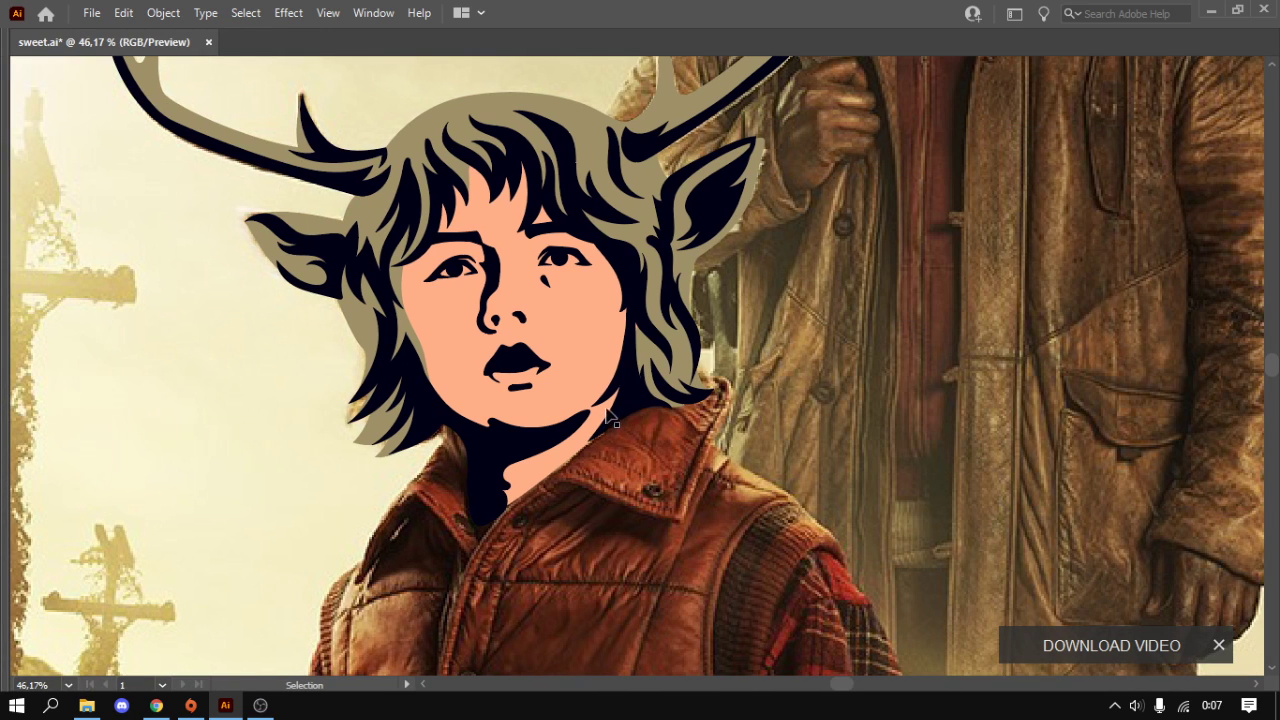
pyautogui.press('i')
pyautogui.press('n')
pyautogui.keyDown('alt'); pyautogui.scroll(1, 630, 390); pyautogui.keyUp('alt')
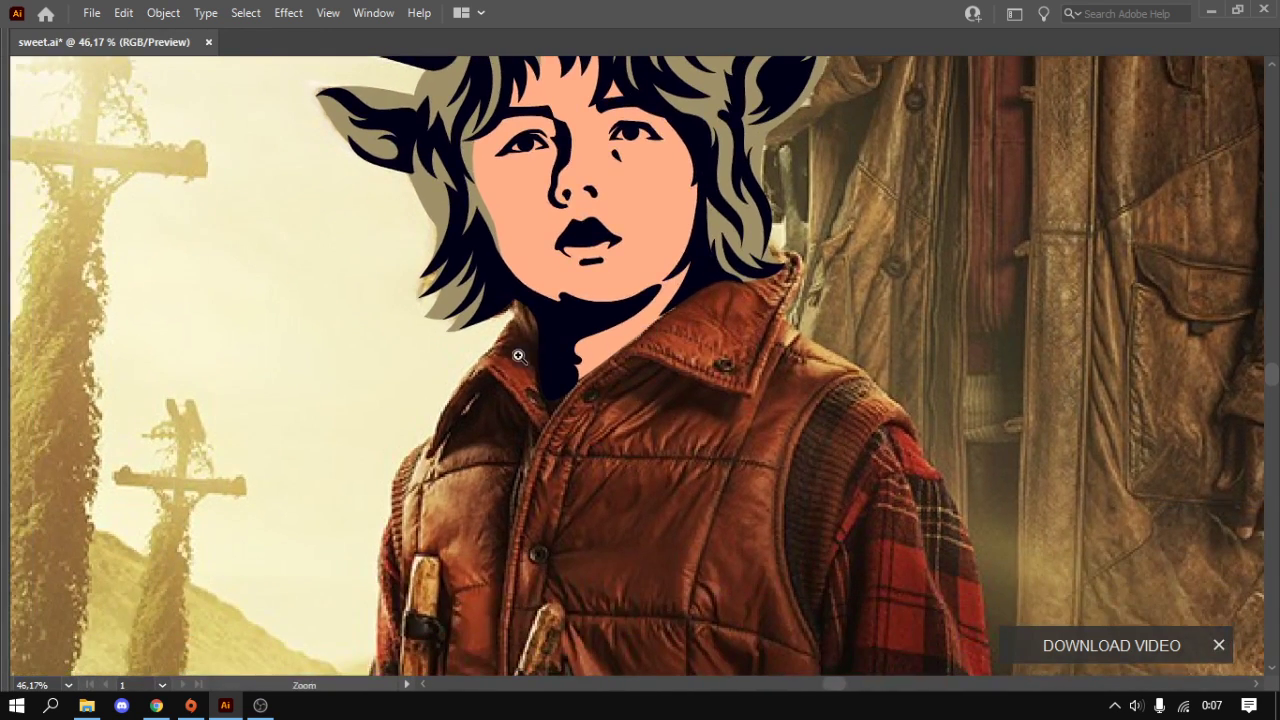
pyautogui.keyDown('alt'); pyautogui.scroll(1, 600, 330); pyautogui.keyUp('alt')
pyautogui.keyDown('alt'); pyautogui.scroll(1, 545, 280); pyautogui.keyUp('alt')
# - Pencil a closed black shadow shape along the jacket collar's edge below the neck
pyautogui.moveTo(519, 265)
pyautogui.mouseDown()
pyautogui.moveTo(462, 366)
pyautogui.moveTo(526, 365)
pyautogui.mouseUp()
pyautogui.hotkey('ctrl', 'z')
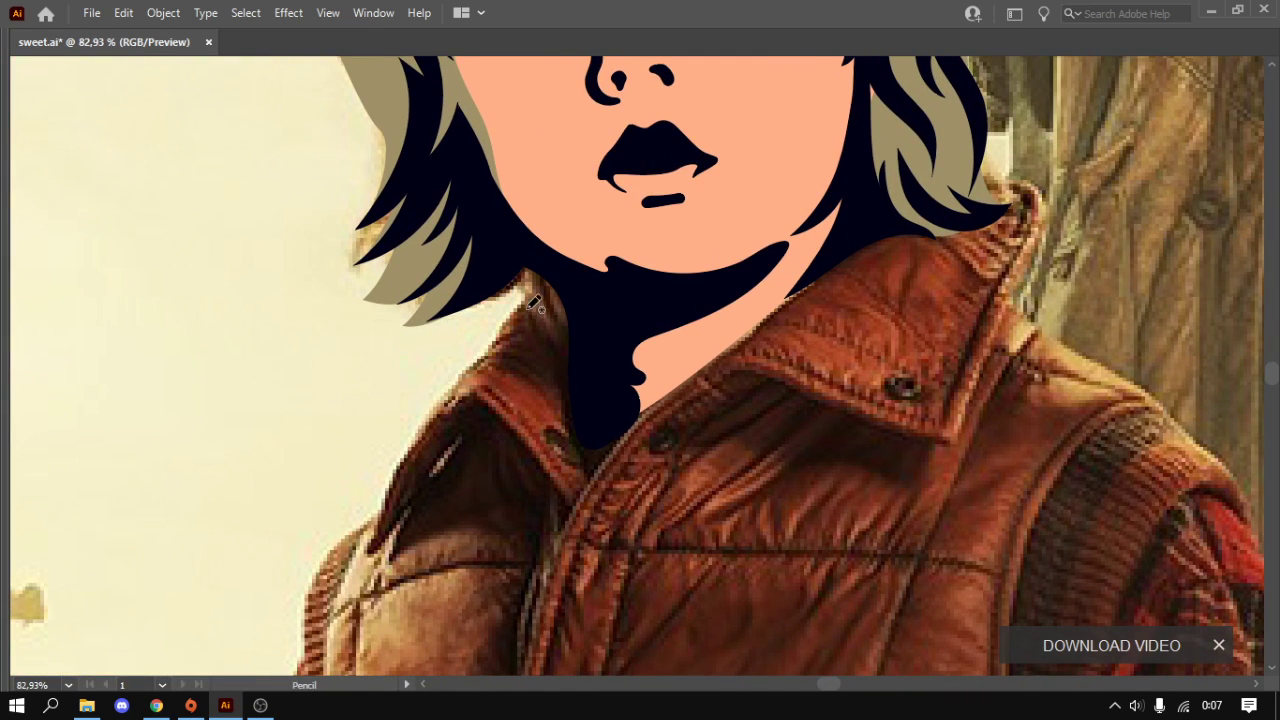
pyautogui.moveTo(530, 274)
pyautogui.mouseDown()
pyautogui.moveTo(563, 428)
pyautogui.moveTo(444, 424)
pyautogui.moveTo(386, 520)
pyautogui.moveTo(416, 538)
pyautogui.moveTo(536, 518)
pyautogui.moveTo(580, 528)
pyautogui.moveTo(641, 418)
pyautogui.moveTo(781, 325)
pyautogui.moveTo(835, 266)
pyautogui.moveTo(781, 289)
pyautogui.moveTo(704, 355)
pyautogui.mouseUp()
pyautogui.moveTo(648, 310)
pyautogui.mouseDown()
pyautogui.moveTo(557, 257)
pyautogui.moveTo(524, 268)
pyautogui.mouseUp()
pyautogui.hscroll(3, 761, 340)
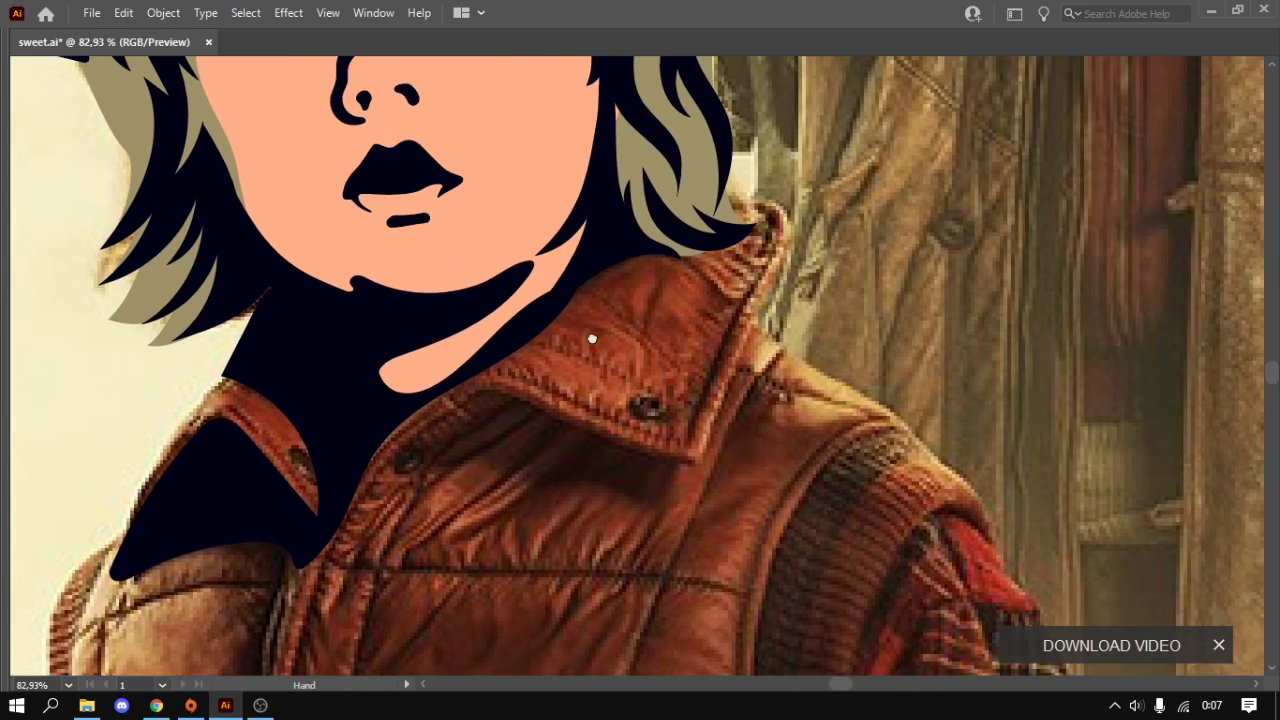
pyautogui.hscroll(1, 591, 337)
pyautogui.hscroll(2, 514, 337)
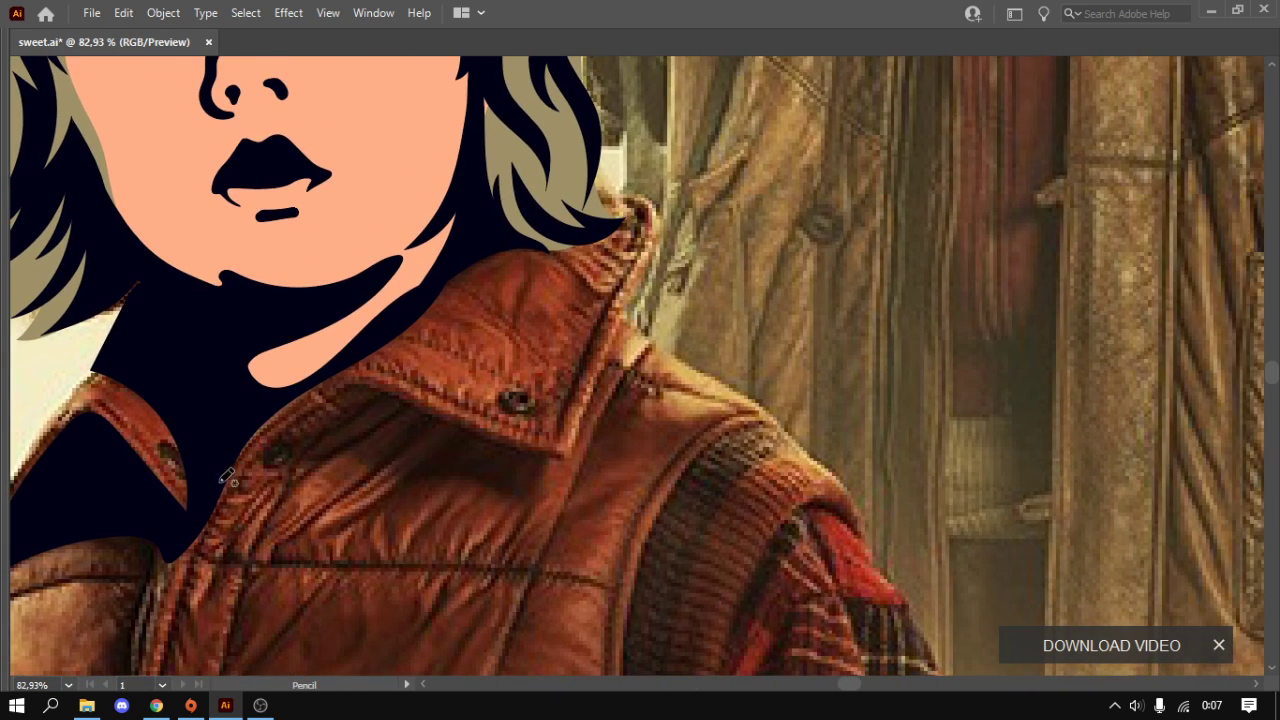
pyautogui.moveTo(214, 493)
pyautogui.mouseDown()
pyautogui.moveTo(537, 430)
pyautogui.moveTo(632, 245)
pyautogui.moveTo(614, 366)
pyautogui.moveTo(571, 483)
pyautogui.moveTo(471, 449)
pyautogui.moveTo(349, 449)
pyautogui.moveTo(175, 558)
pyautogui.moveTo(214, 504)
pyautogui.mouseUp()
pyautogui.press('a')
# - Deselect the new collar shadow and look over the result
pyautogui.scroll(-1, 500, 347)
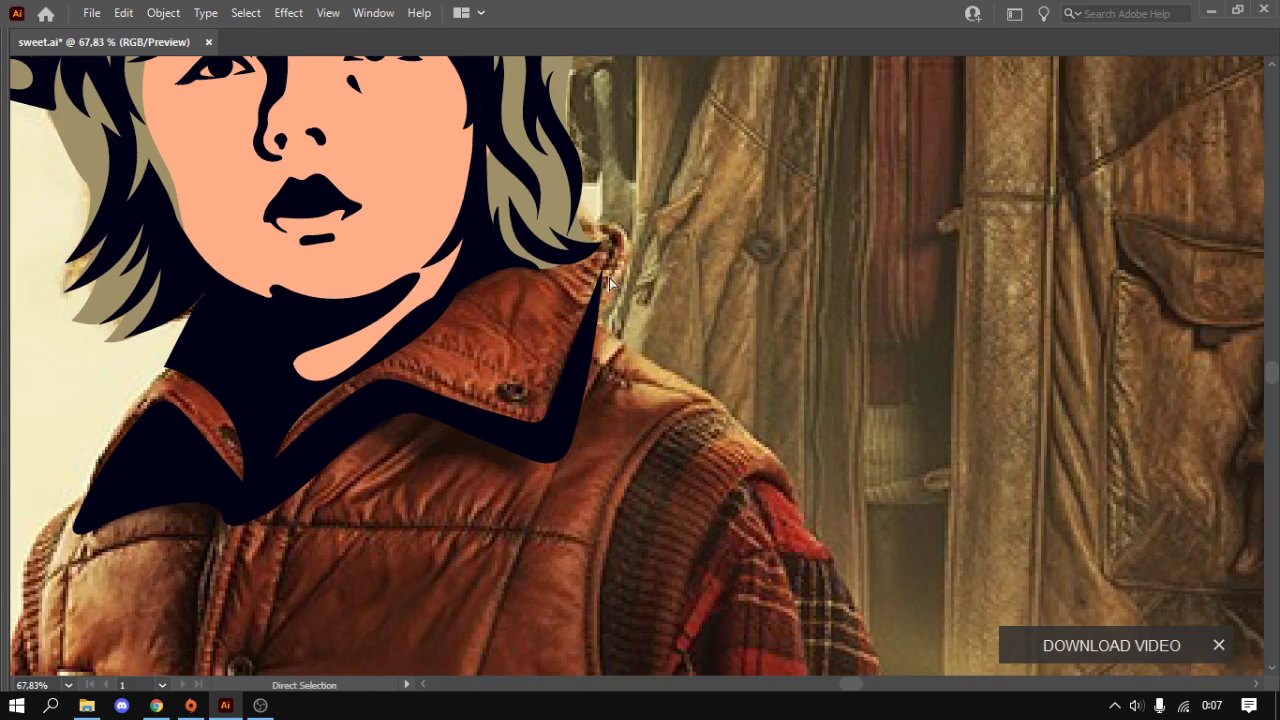
pyautogui.click(628, 300)
pyautogui.scroll(-3, 522, 390)
pyautogui.scroll(1, 522, 390)
pyautogui.scroll(1, 553, 430)
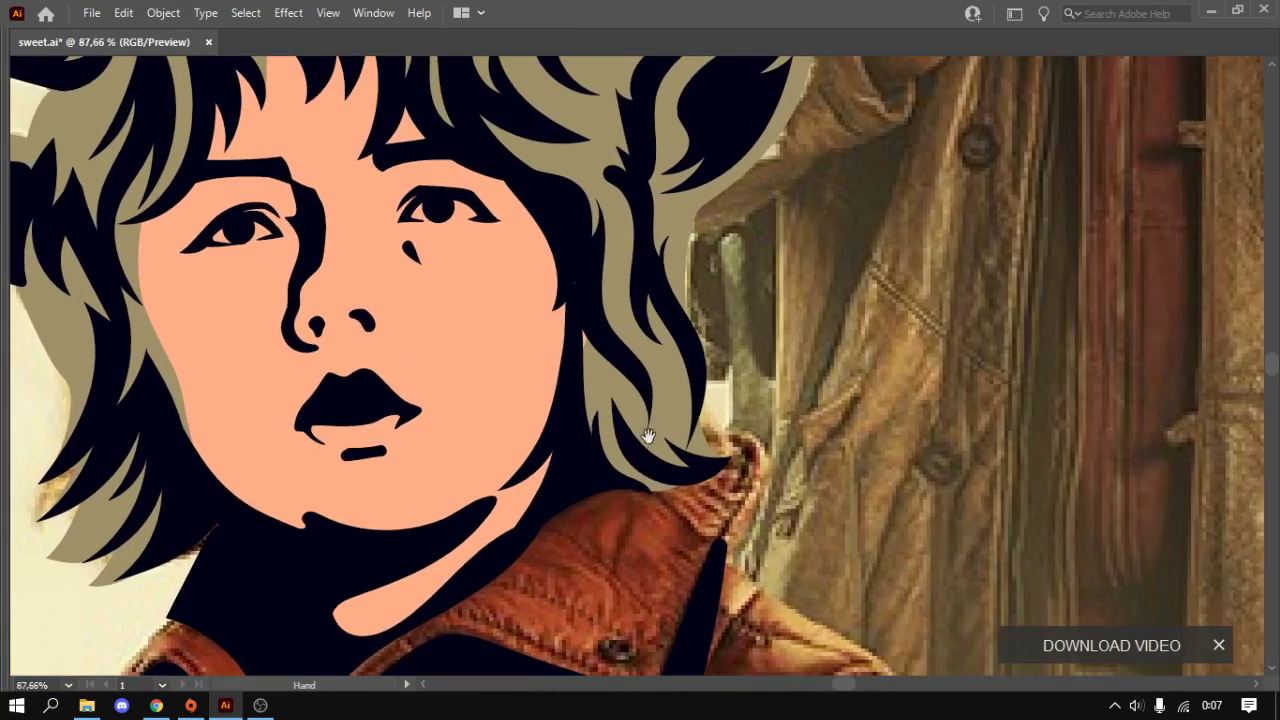
pyautogui.scroll(2, 640, 430)
pyautogui.scroll(-2, 569, 273)
# - On Layer 3, sample the hair tan and raise R to 209 for a golden highlight colour
pyautogui.scroll(2, 497, 297)
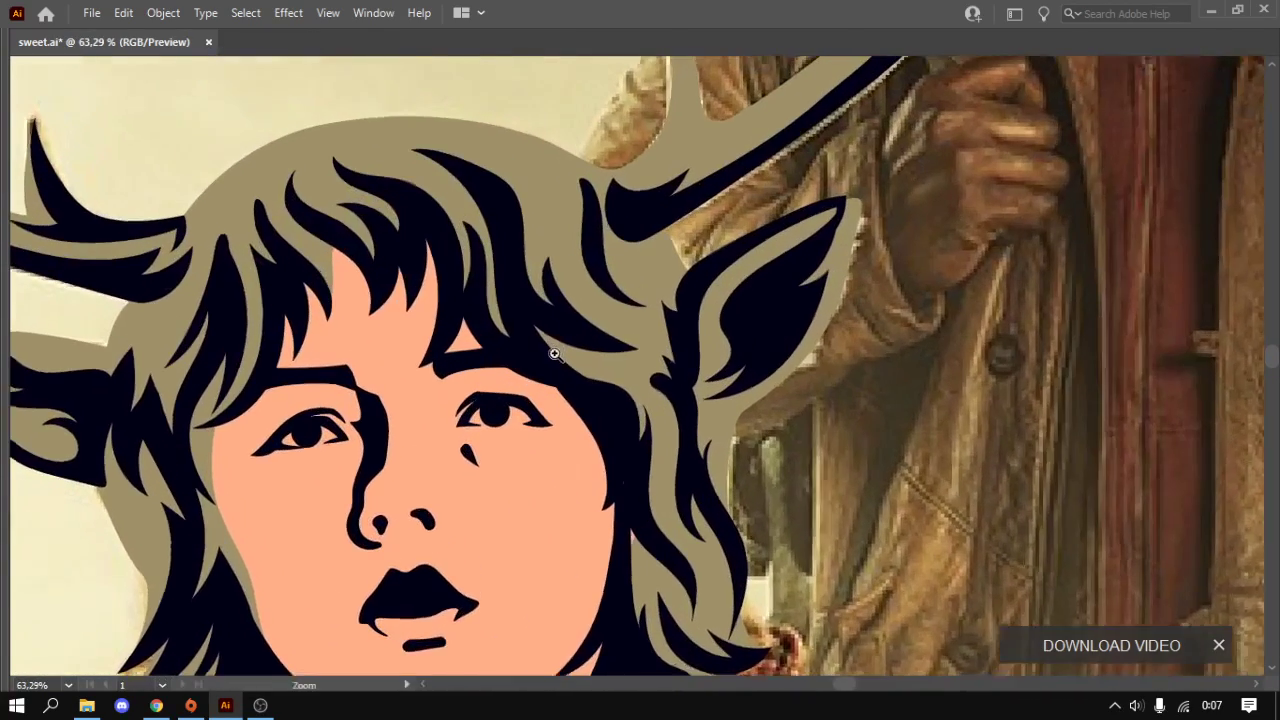
pyautogui.scroll(1, 607, 306)
pyautogui.press('i')
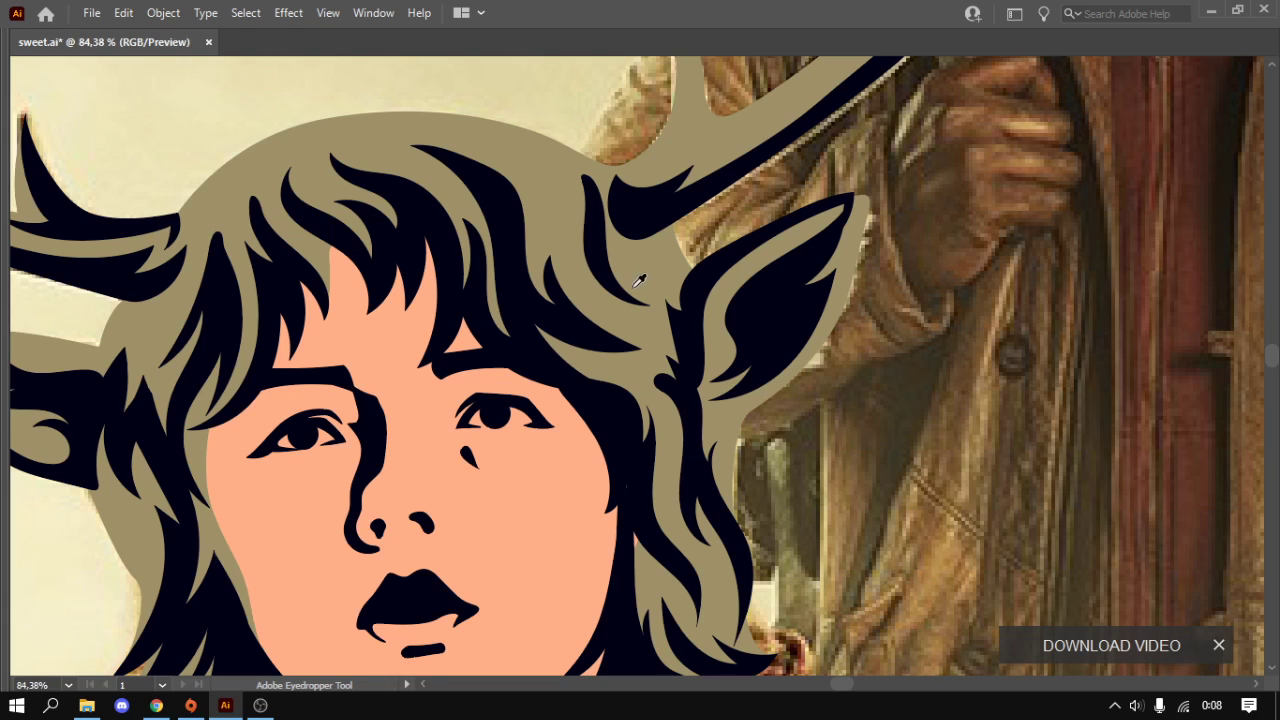
pyautogui.press('n')
pyautogui.press('Tab')
pyautogui.click(231, 172)
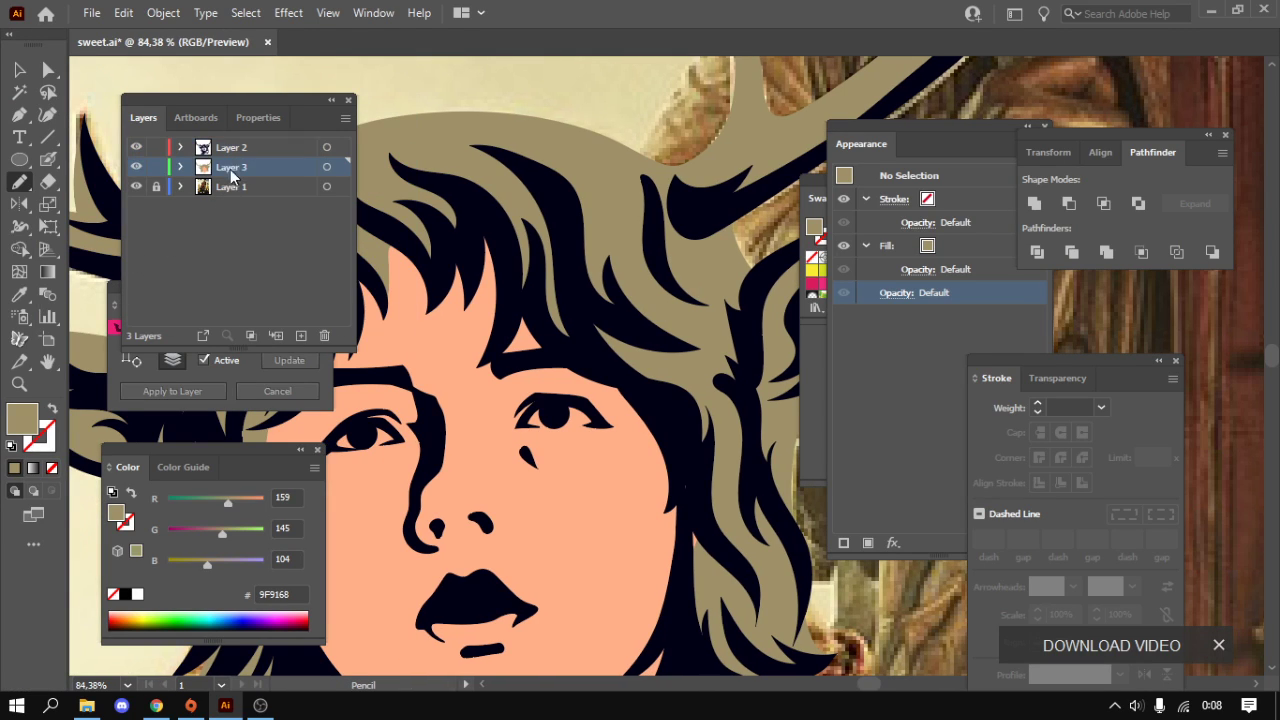
pyautogui.moveTo(237, 509)
pyautogui.mouseDown()
pyautogui.moveTo(249, 514)
pyautogui.moveTo(239, 534)
pyautogui.mouseUp()
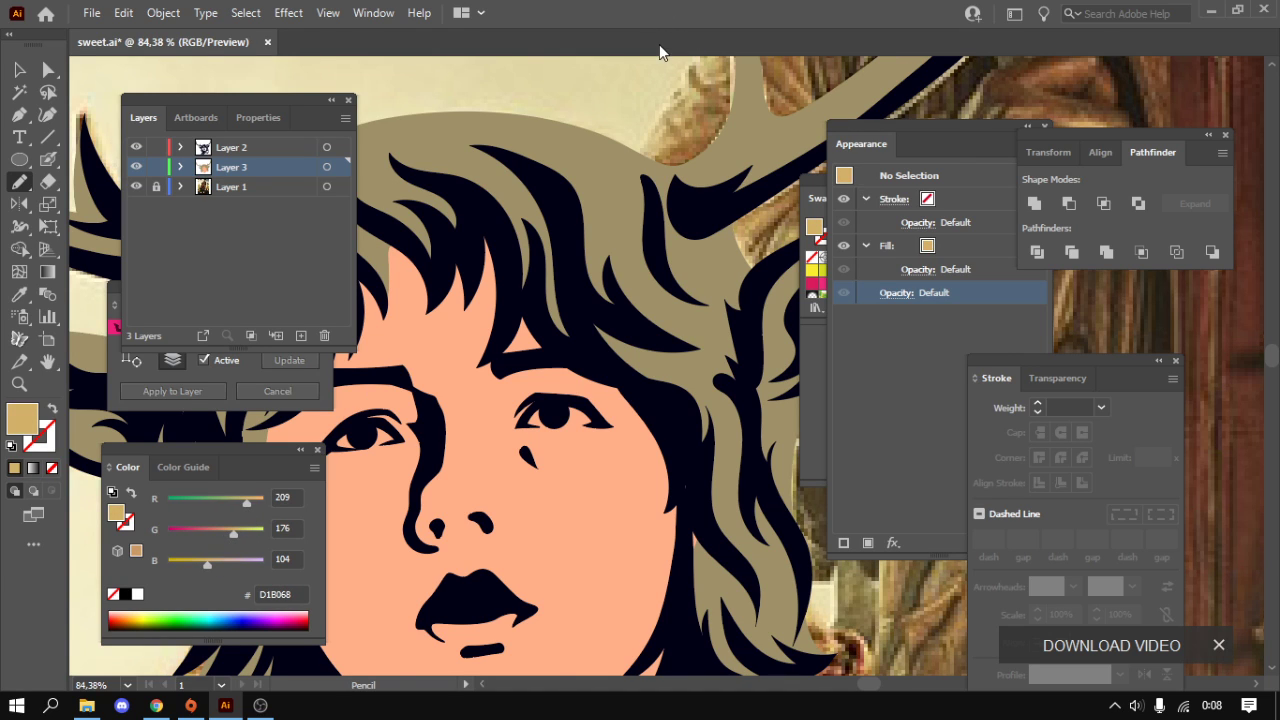
pyautogui.press('Tab')
# - Pencil closed golden-tan highlight shapes across the crown of the hair
pyautogui.scroll(2, 549, 363)
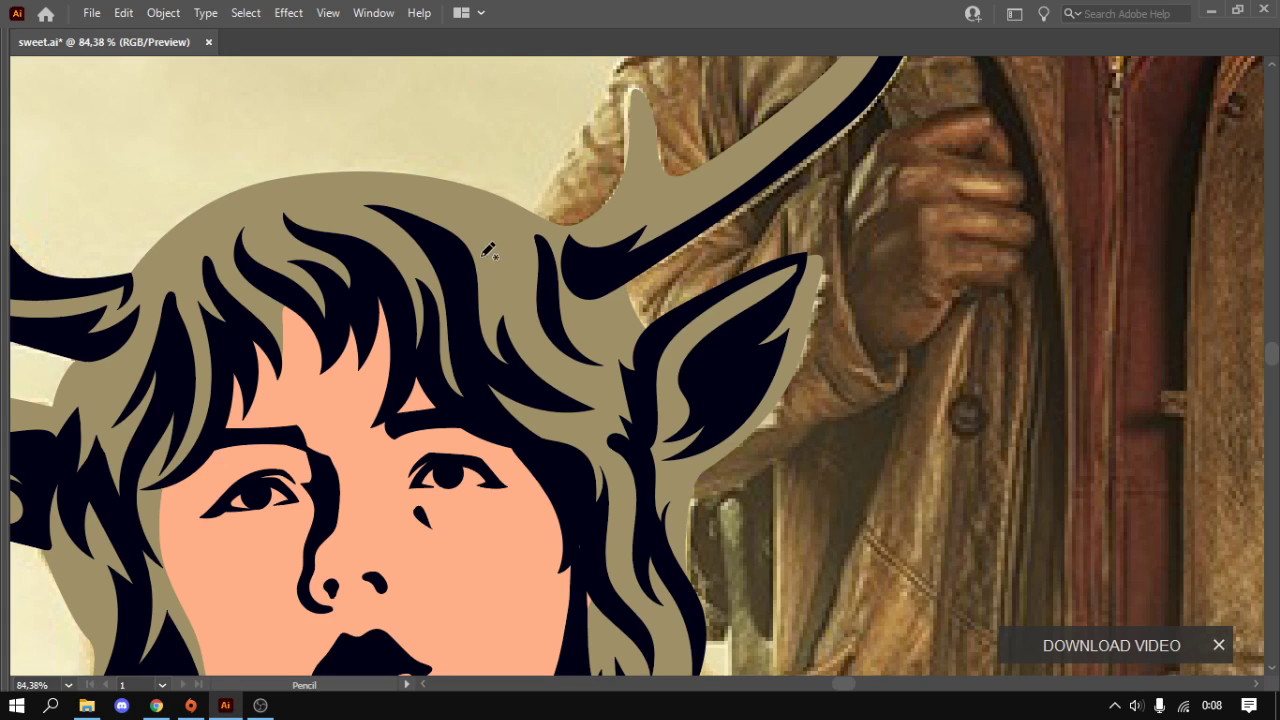
pyautogui.moveTo(474, 231); pyautogui.dragTo(492, 315)
pyautogui.moveTo(550, 352); pyautogui.dragTo(534, 288)
pyautogui.moveTo(481, 223); pyautogui.dragTo(481, 226)
pyautogui.scroll(-2, 684, 234)
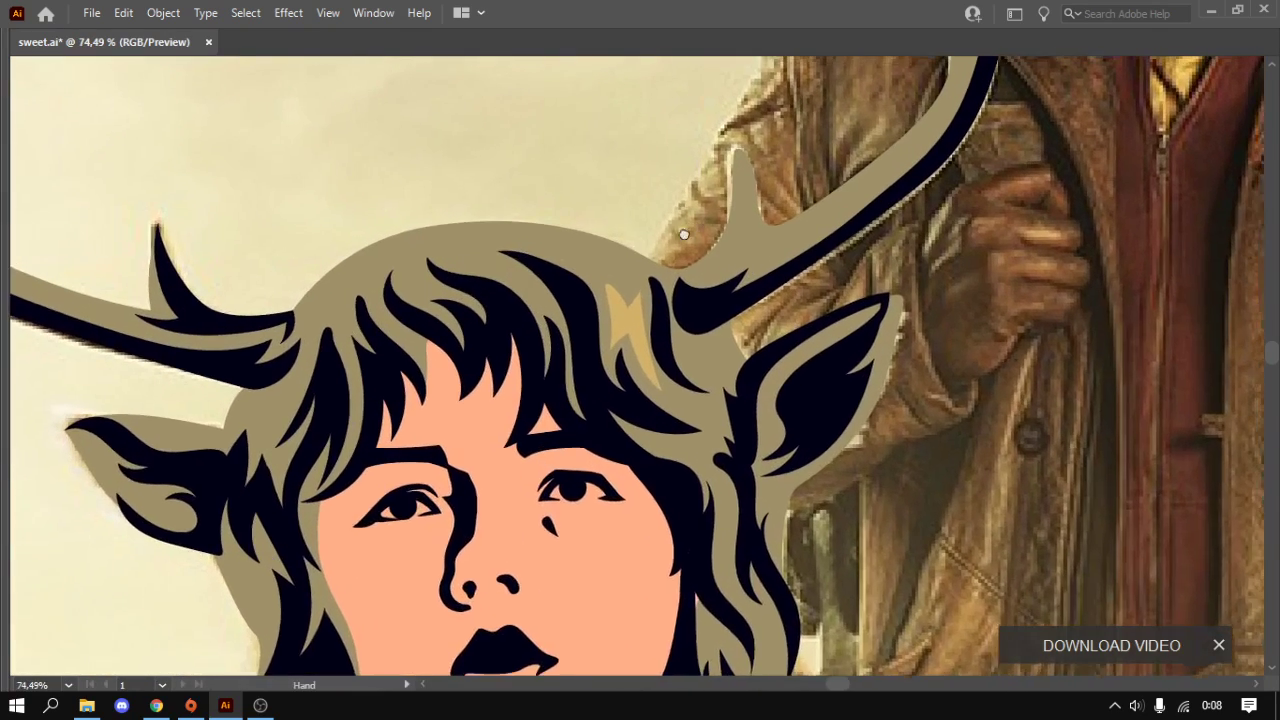
pyautogui.scroll(2, 355, 290)
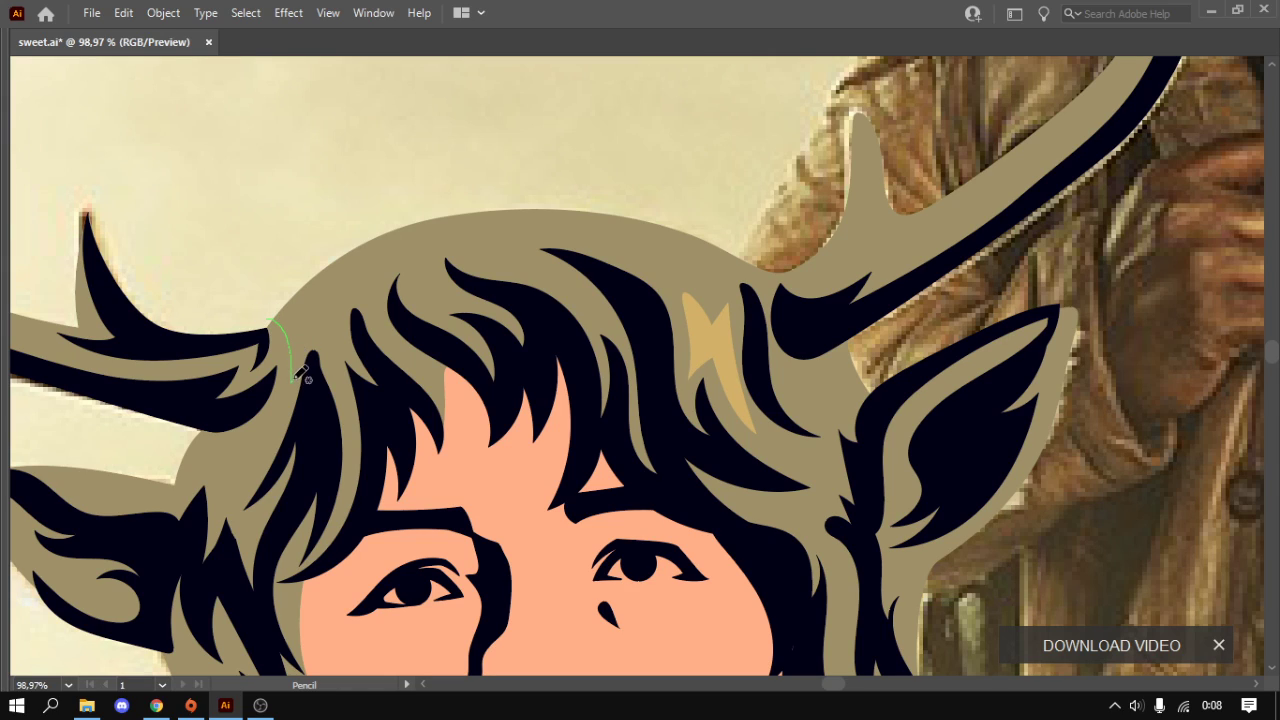
pyautogui.moveTo(296, 378); pyautogui.dragTo(272, 316)
pyautogui.moveTo(306, 318)
pyautogui.mouseDown()
pyautogui.moveTo(333, 350)
pyautogui.moveTo(362, 283)
pyautogui.moveTo(443, 313)
pyautogui.moveTo(434, 266)
pyautogui.moveTo(451, 238)
pyautogui.mouseUp()
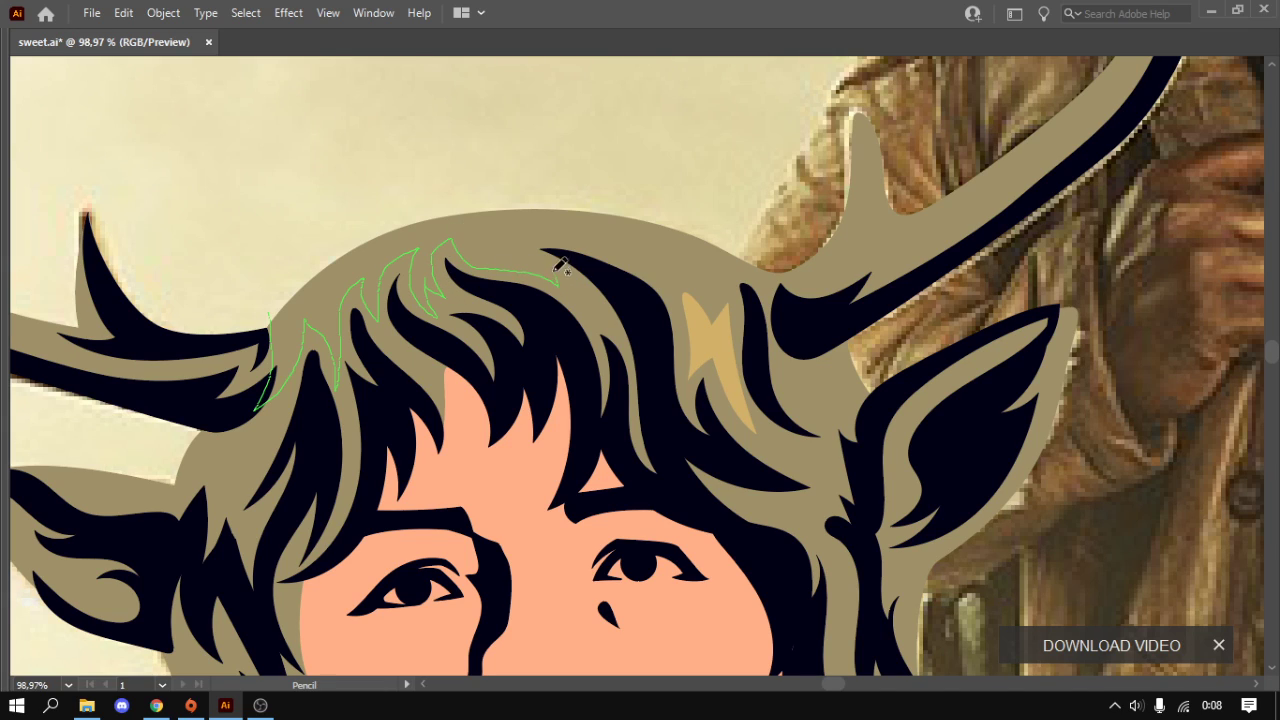
pyautogui.moveTo(556, 272); pyautogui.dragTo(513, 226)
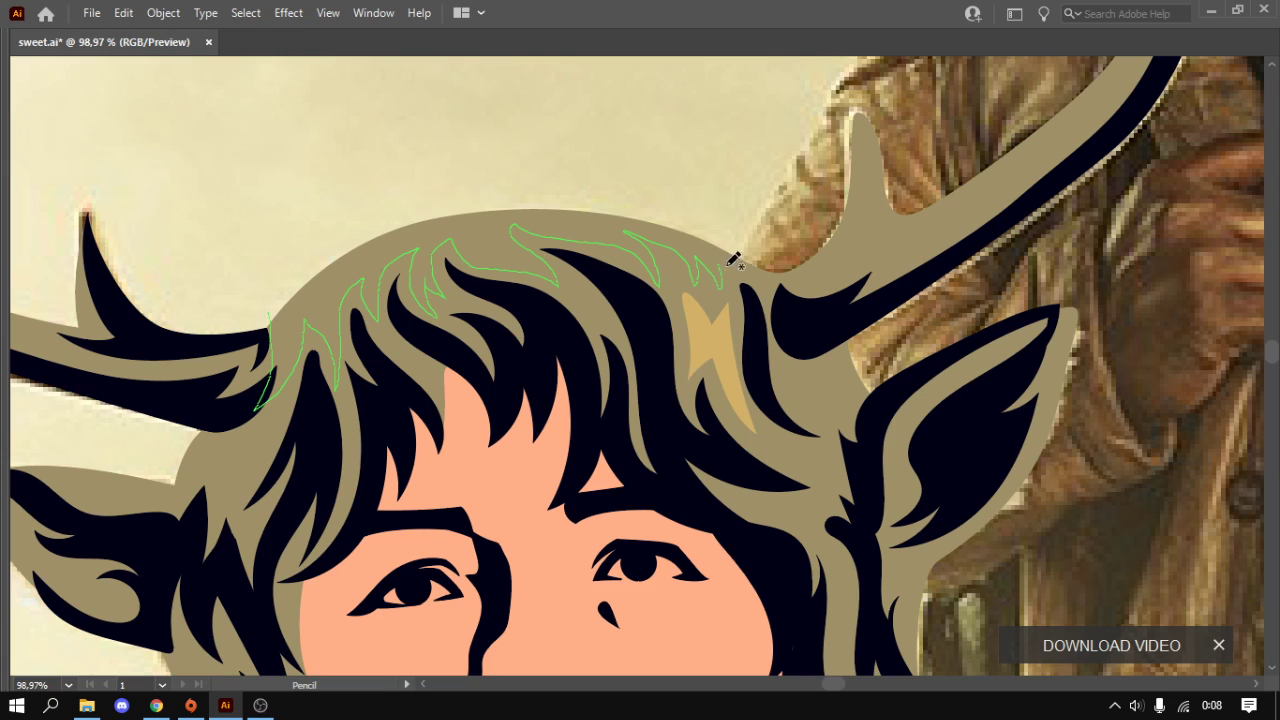
pyautogui.moveTo(814, 225)
pyautogui.mouseDown()
pyautogui.moveTo(400, 149)
pyautogui.moveTo(264, 290)
pyautogui.mouseUp()
# - Select the hair outline together with the highlight shape so it can be trimmed to the hair
pyautogui.press('a')
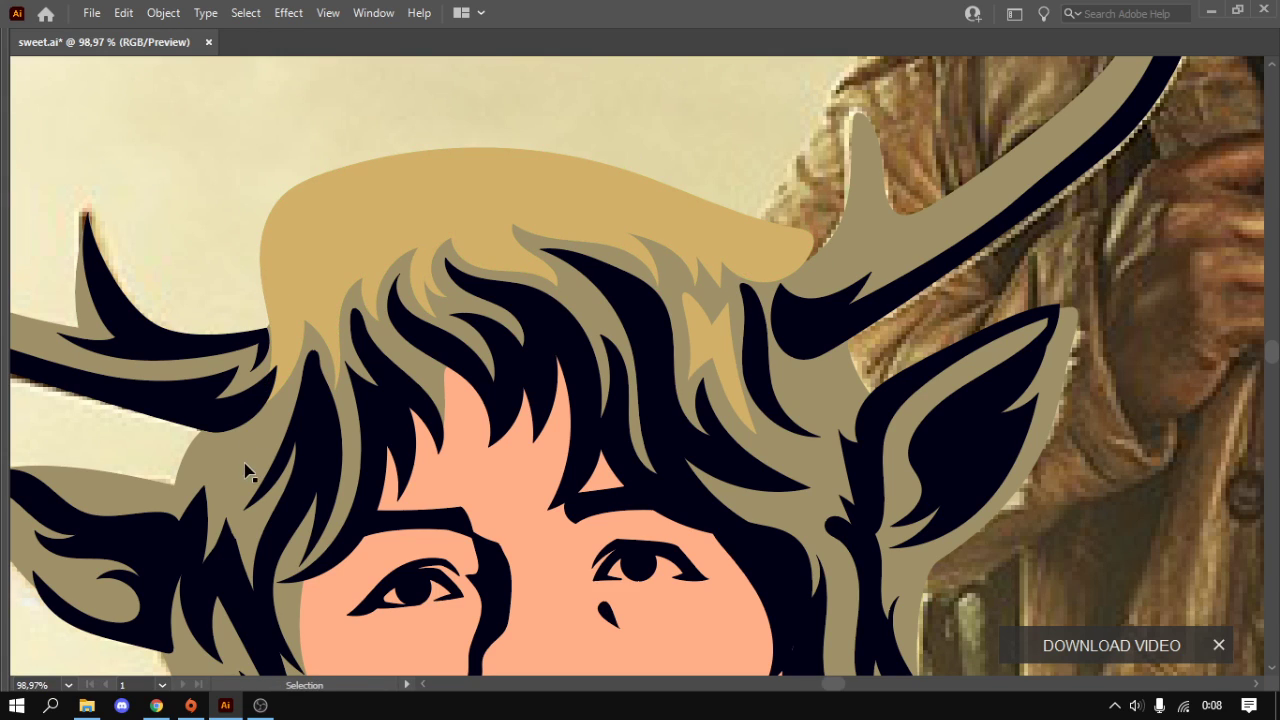
pyautogui.click(296, 338)
pyautogui.press('v')
pyautogui.click(306, 229)
pyautogui.press('Tab')
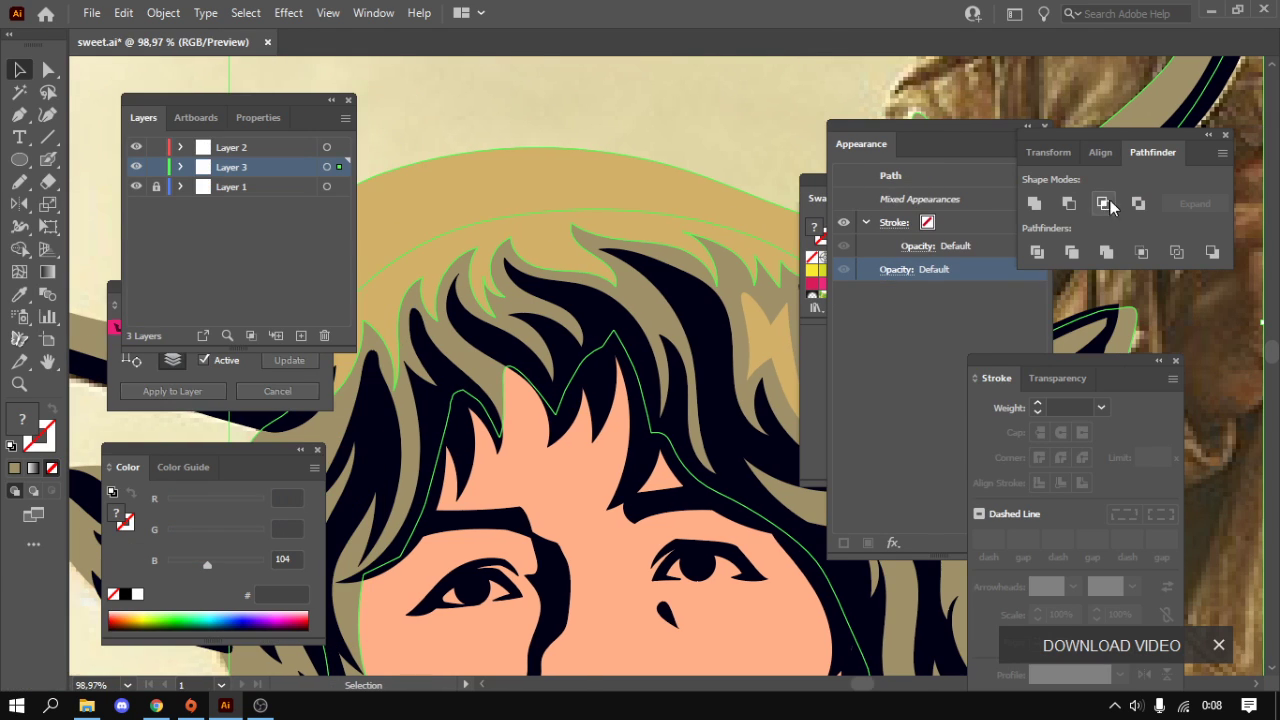
pyautogui.hotkey('shift', 'Tab')
pyautogui.press('Tab')
pyautogui.scroll(-2, 686, 300)
# - Save the drawing with Ctrl+S
pyautogui.scroll(-2, 660, 320)
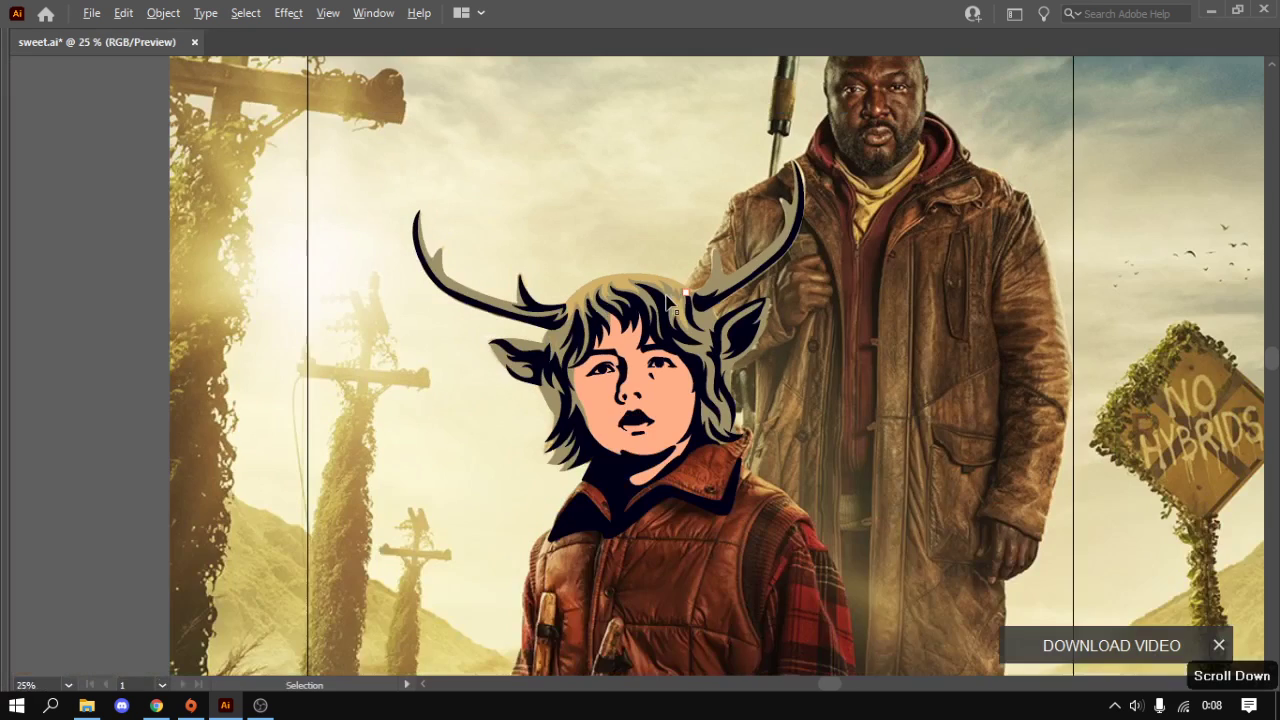
pyautogui.scroll(-1, 645, 340)
pyautogui.hotkey('ctrl', 's')
pyautogui.press('v')
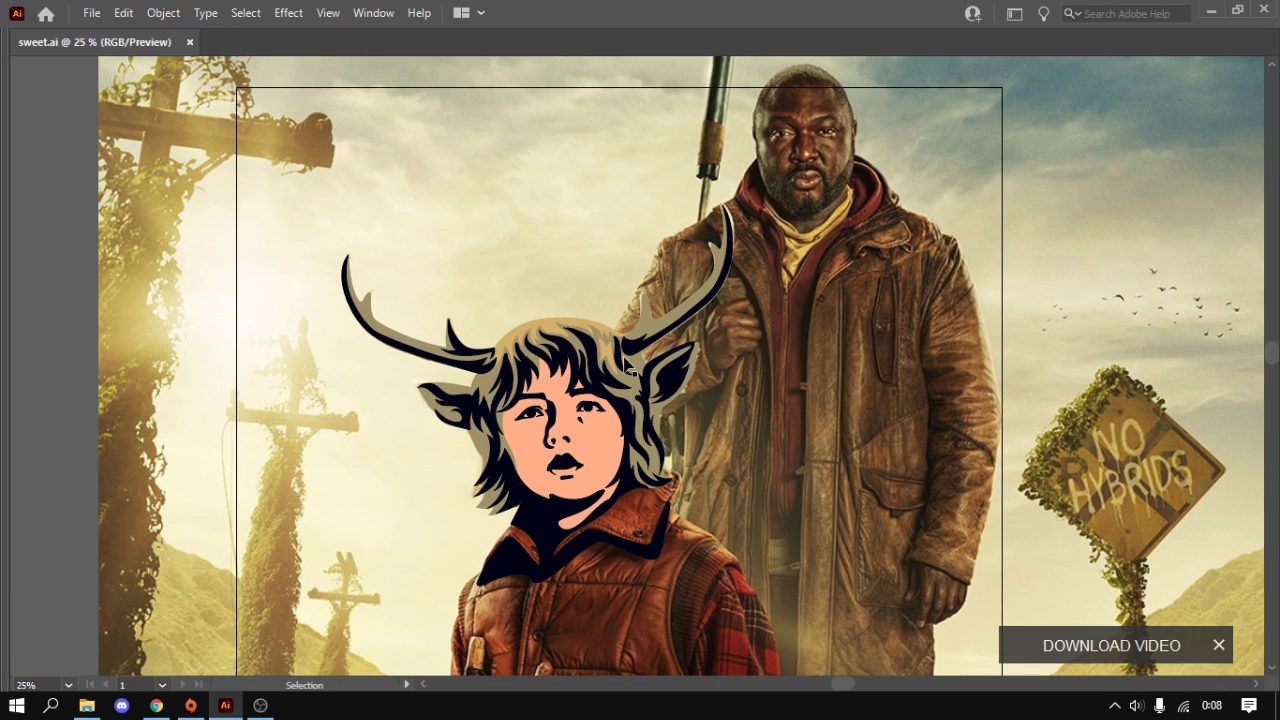
# - Pencil a closed highlight shape along the right antler's inner edge and prong
pyautogui.scroll(2, 648, 358)
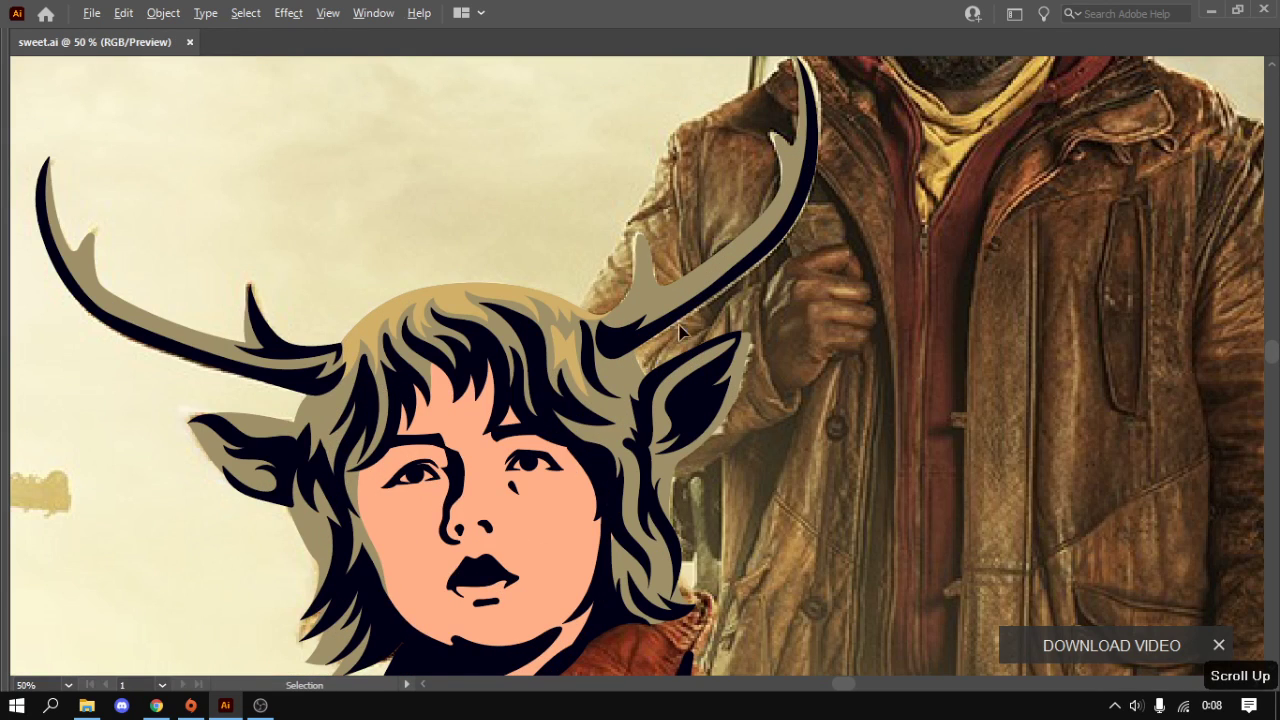
pyautogui.scroll(3, 678, 333)
pyautogui.scroll(-1, 574, 383)
pyautogui.scroll(-1, 737, 334)
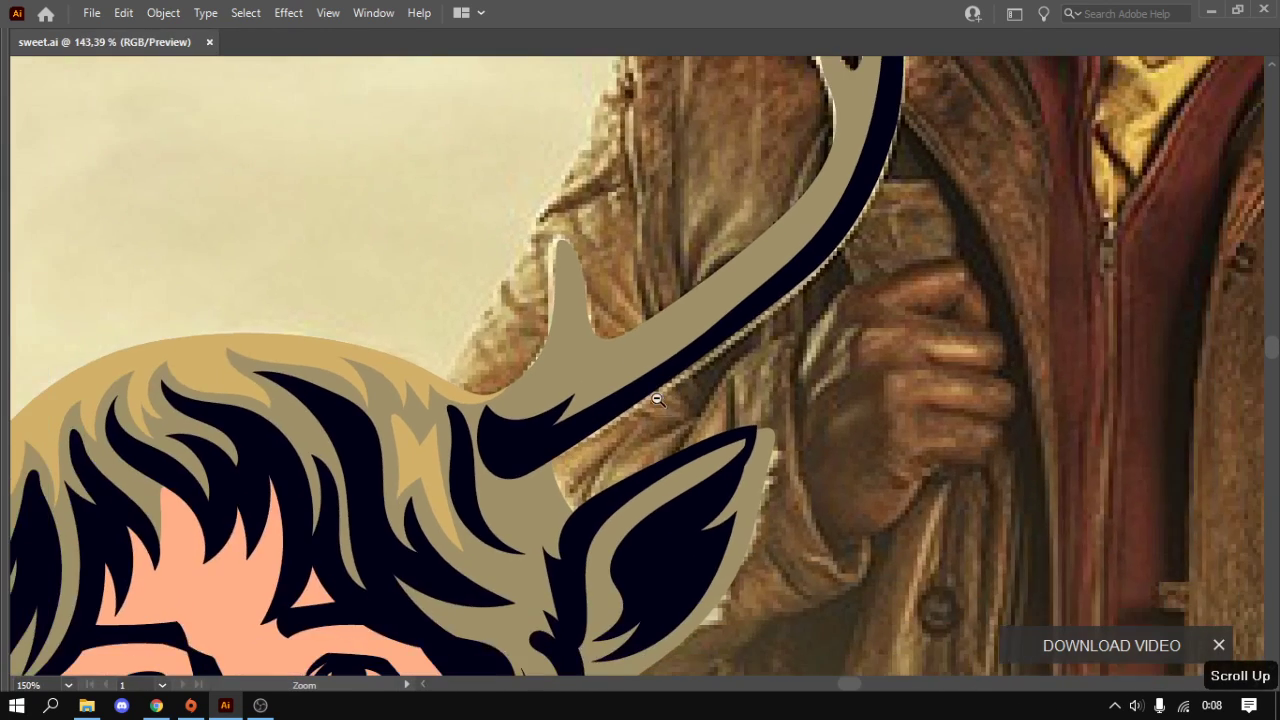
pyautogui.scroll(-2, 657, 399)
pyautogui.press('n')
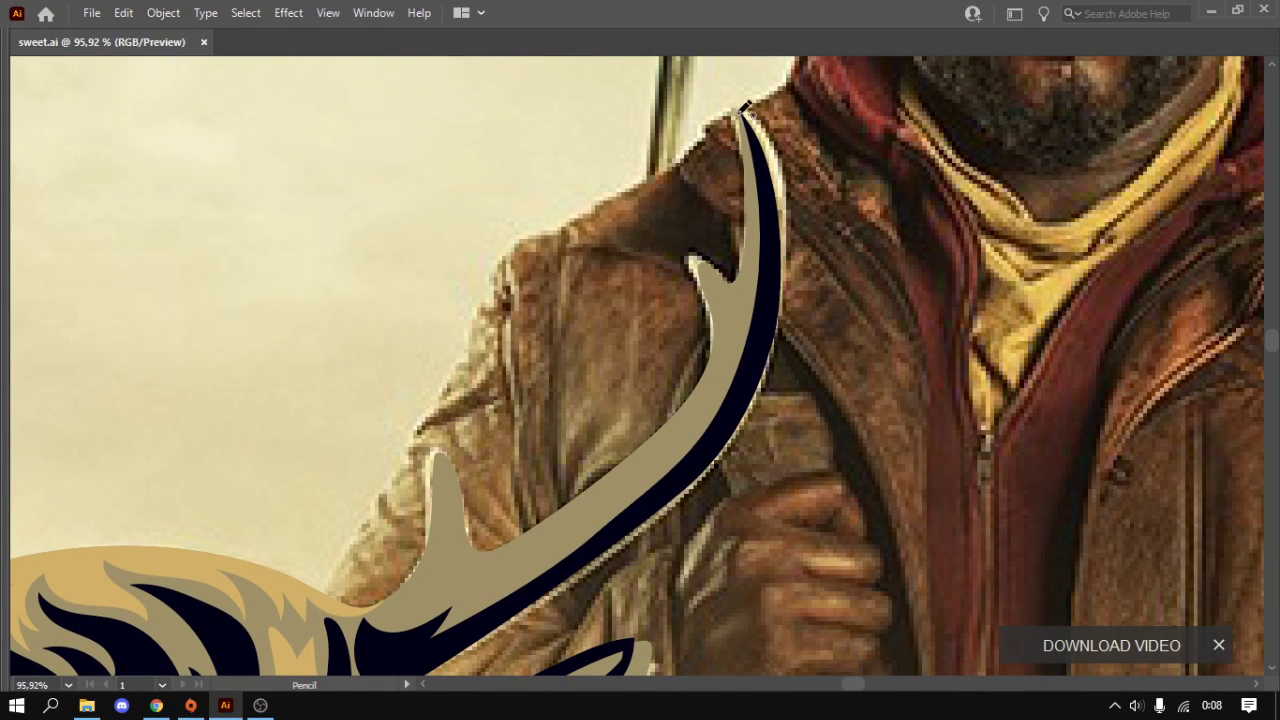
pyautogui.moveTo(745, 105); pyautogui.dragTo(742, 318)
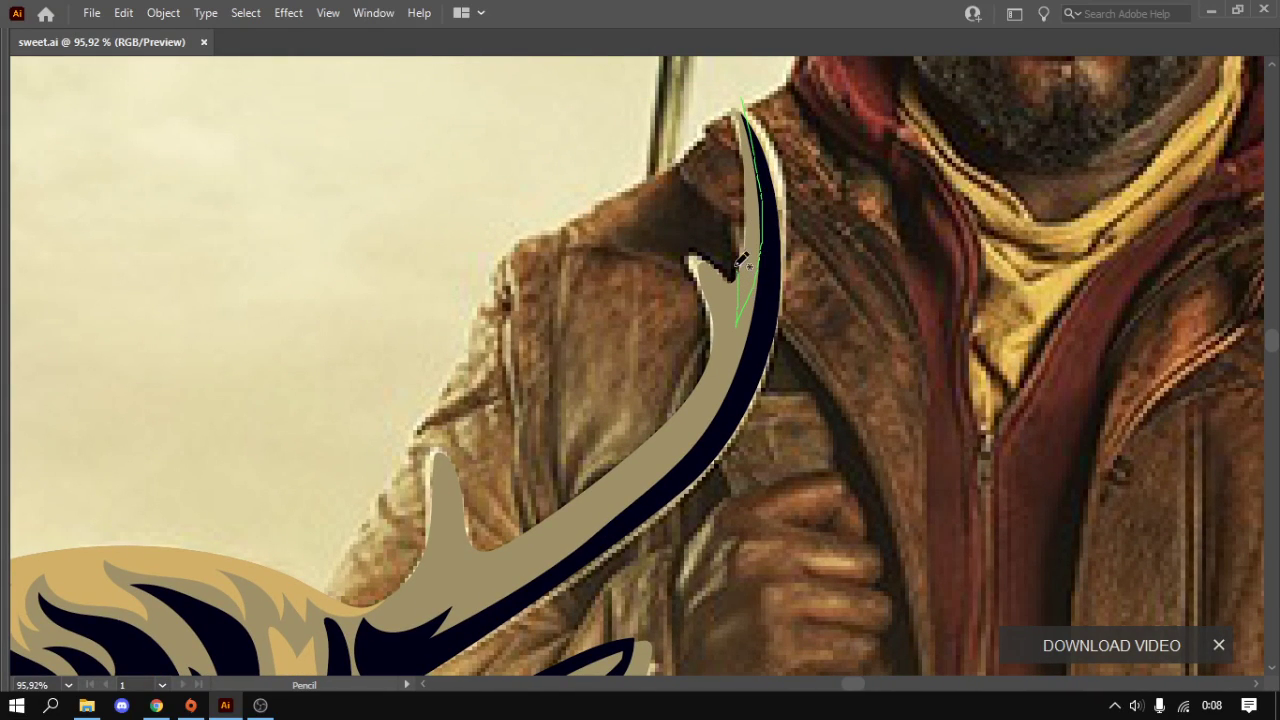
pyautogui.moveTo(740, 262); pyautogui.dragTo(719, 280)
pyautogui.moveTo(719, 376)
pyautogui.mouseDown()
pyautogui.moveTo(666, 466)
pyautogui.moveTo(527, 543)
pyautogui.mouseUp()
pyautogui.moveTo(458, 567)
pyautogui.mouseDown()
pyautogui.moveTo(460, 442)
pyautogui.moveTo(668, 187)
pyautogui.moveTo(726, 91)
pyautogui.moveTo(736, 96)
pyautogui.mouseUp()
pyautogui.press('space')
# - Trim the highlight to the antler's outline with a Pathfinder shape mode, then deselect
pyautogui.moveTo(604, 340); pyautogui.dragTo(686, 253)
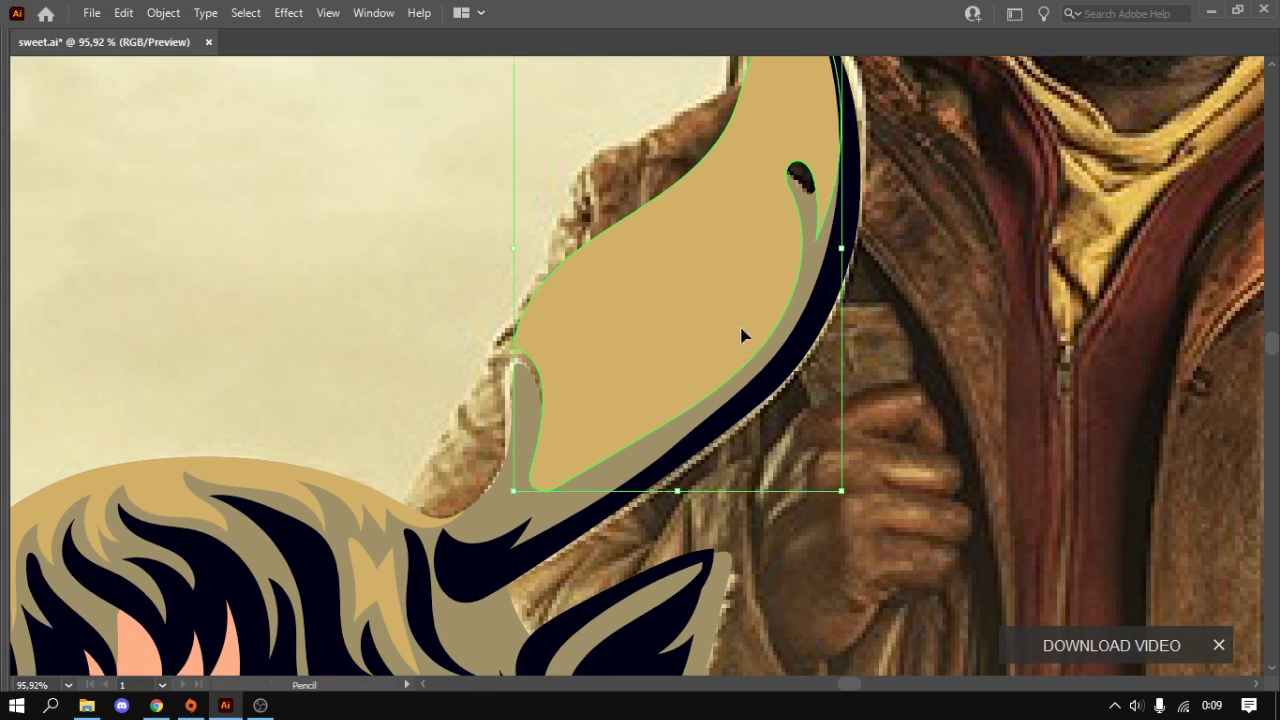
pyautogui.hotkey('ctrl', 'shift', 'a')
pyautogui.press('a')
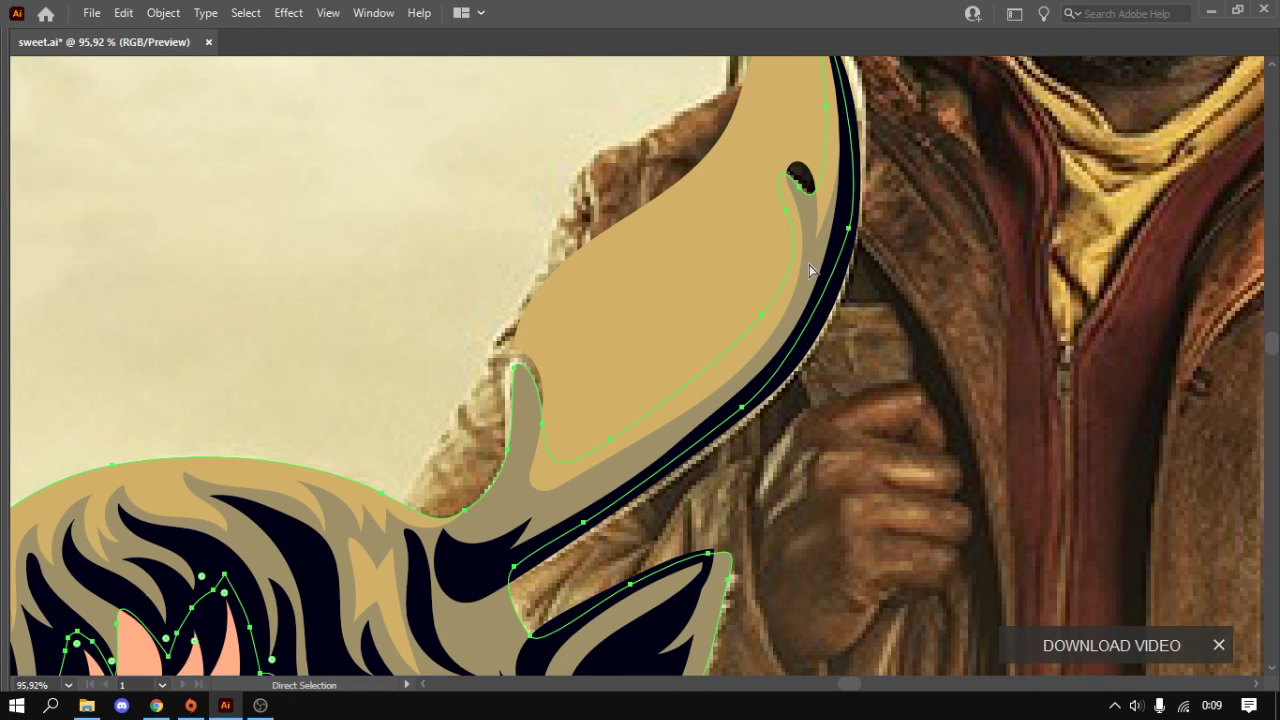
pyautogui.press('v')
pyautogui.press('Tab')
pyautogui.click(1062, 206)
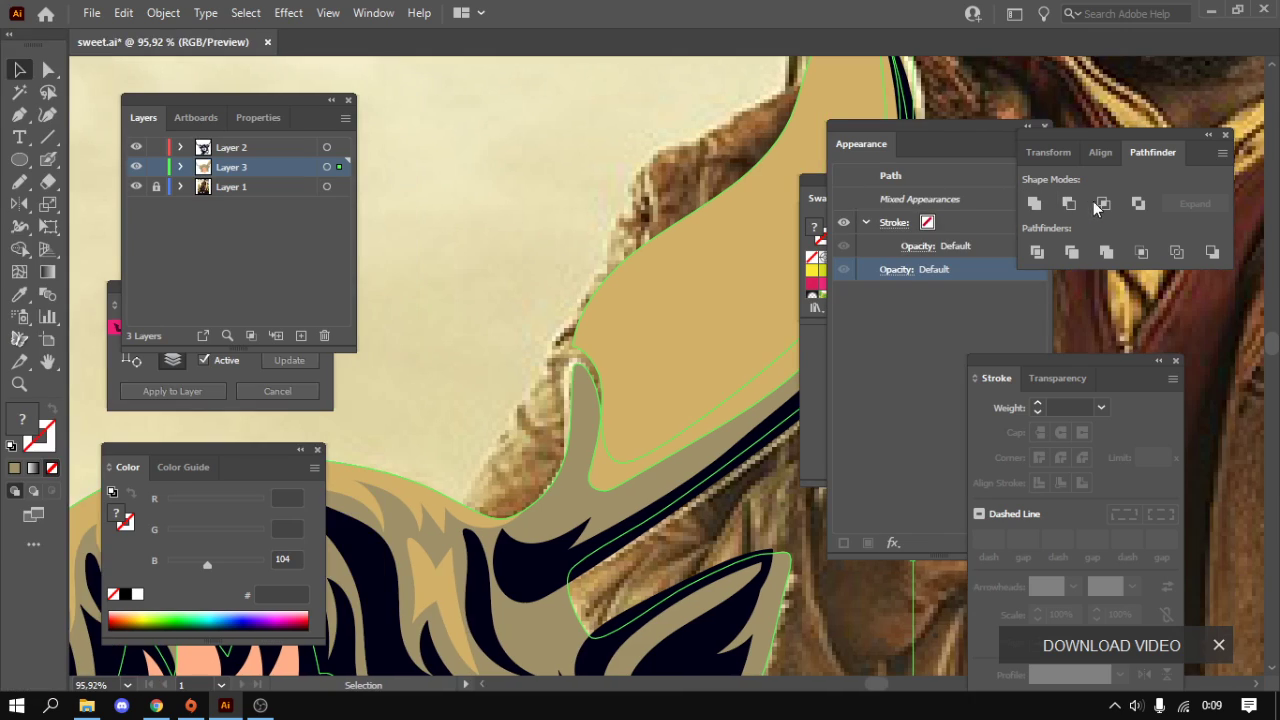
pyautogui.press('Tab')
pyautogui.hotkey('ctrl', 'shift', 'a')
pyautogui.moveTo(993, 277)
pyautogui.mouseDown()
pyautogui.moveTo(737, 366)
pyautogui.moveTo(829, 286)
pyautogui.moveTo(934, 290)
pyautogui.mouseUp()
# - Bring the left ear into view and pencil a closed highlight over its top edge
pyautogui.hscroll(-5, 800, 340)
pyautogui.scroll(1, 760, 400)
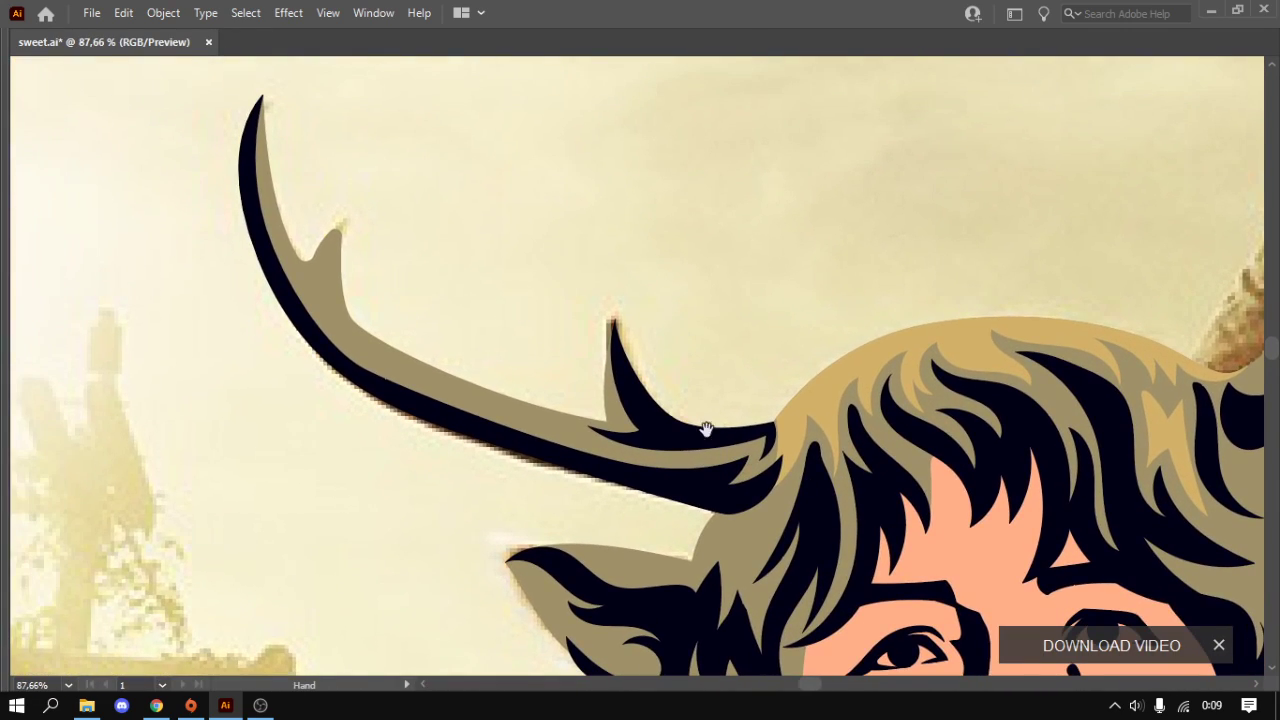
pyautogui.moveTo(660, 496); pyautogui.dragTo(603, 334)
pyautogui.scroll(3, 571, 277)
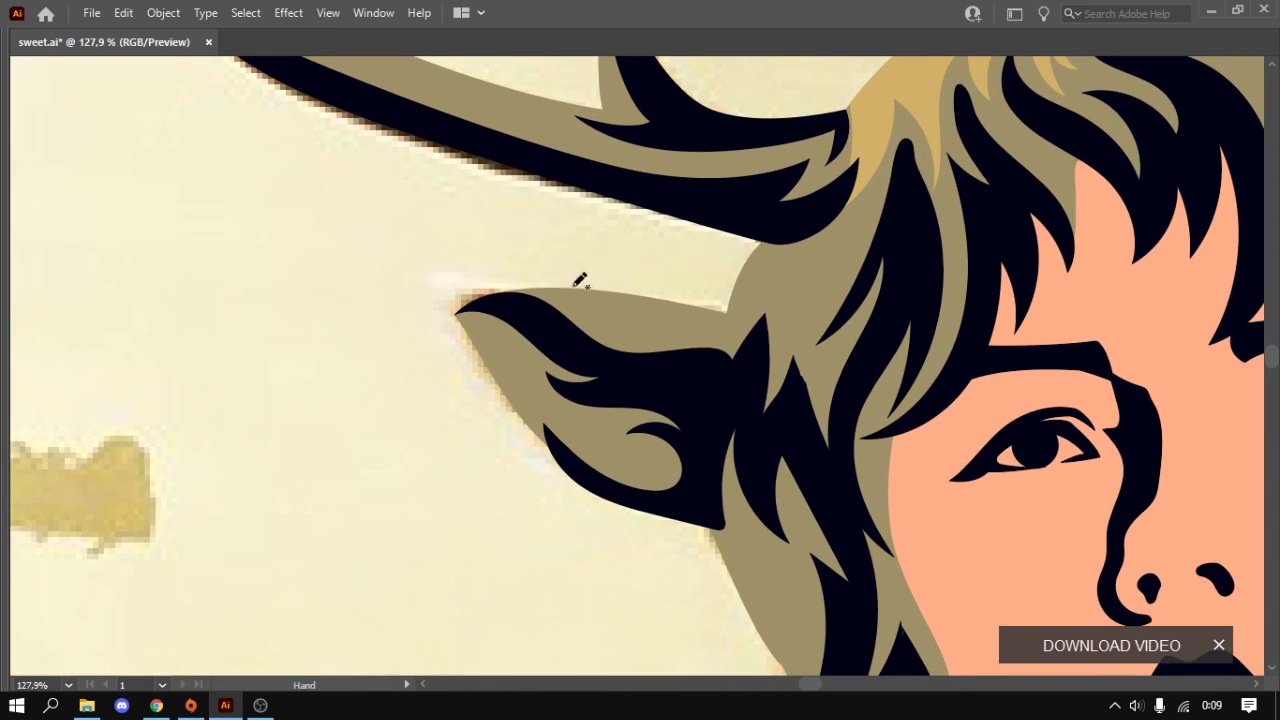
pyautogui.press('n')
pyautogui.moveTo(484, 310); pyautogui.dragTo(745, 316)
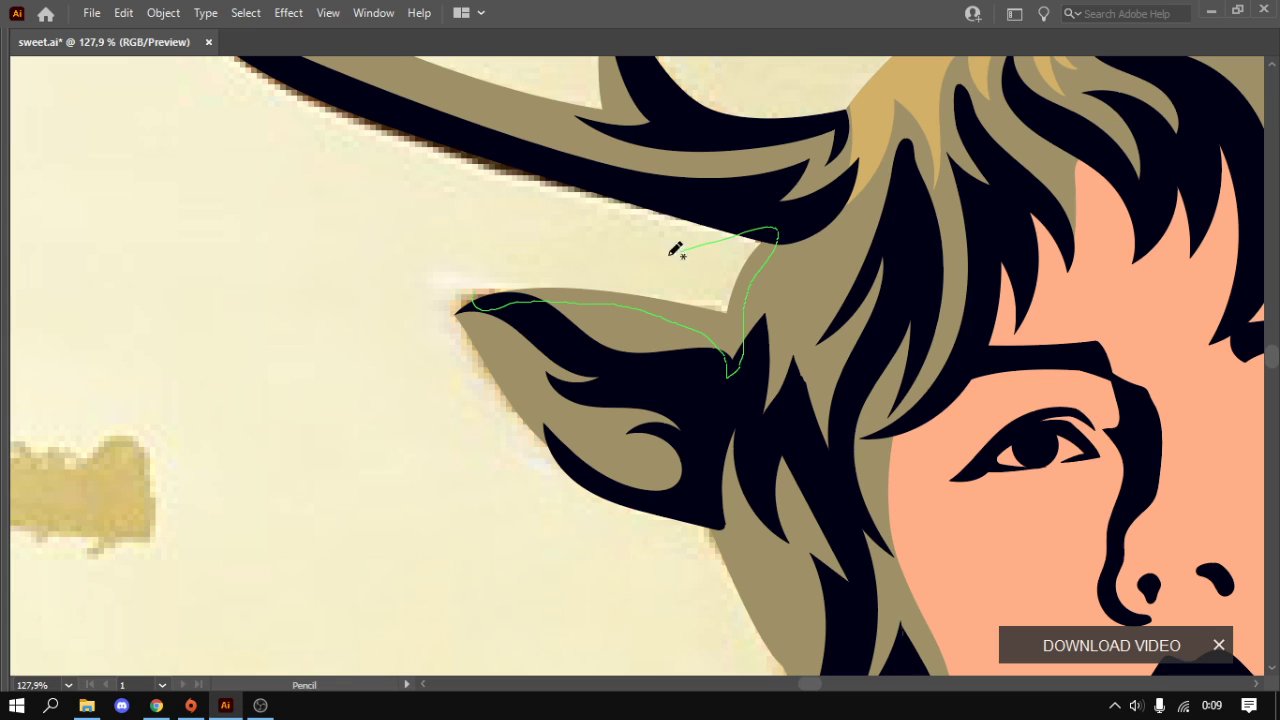
pyautogui.moveTo(778, 245); pyautogui.dragTo(486, 277)
# - Intersect the highlight with the ear via Pathfinder, then deselect and view the face
pyautogui.press('v')
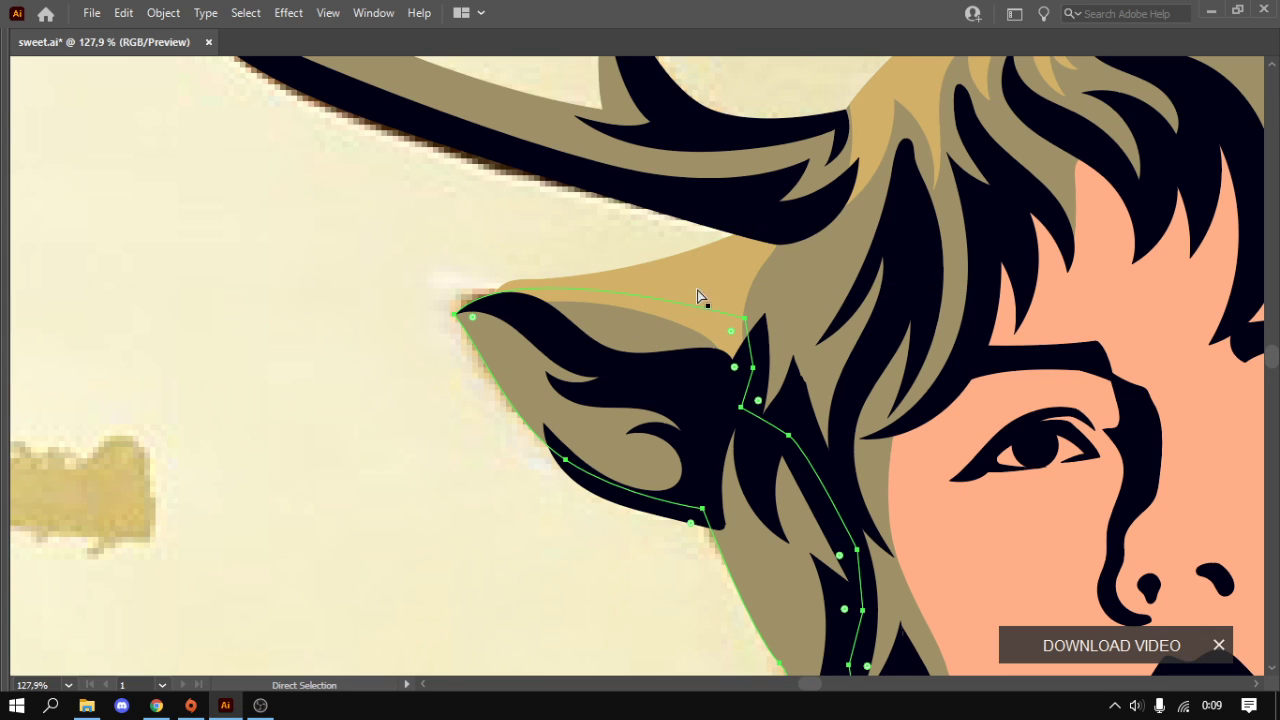
pyautogui.click(700, 297)
pyautogui.press('Tab')
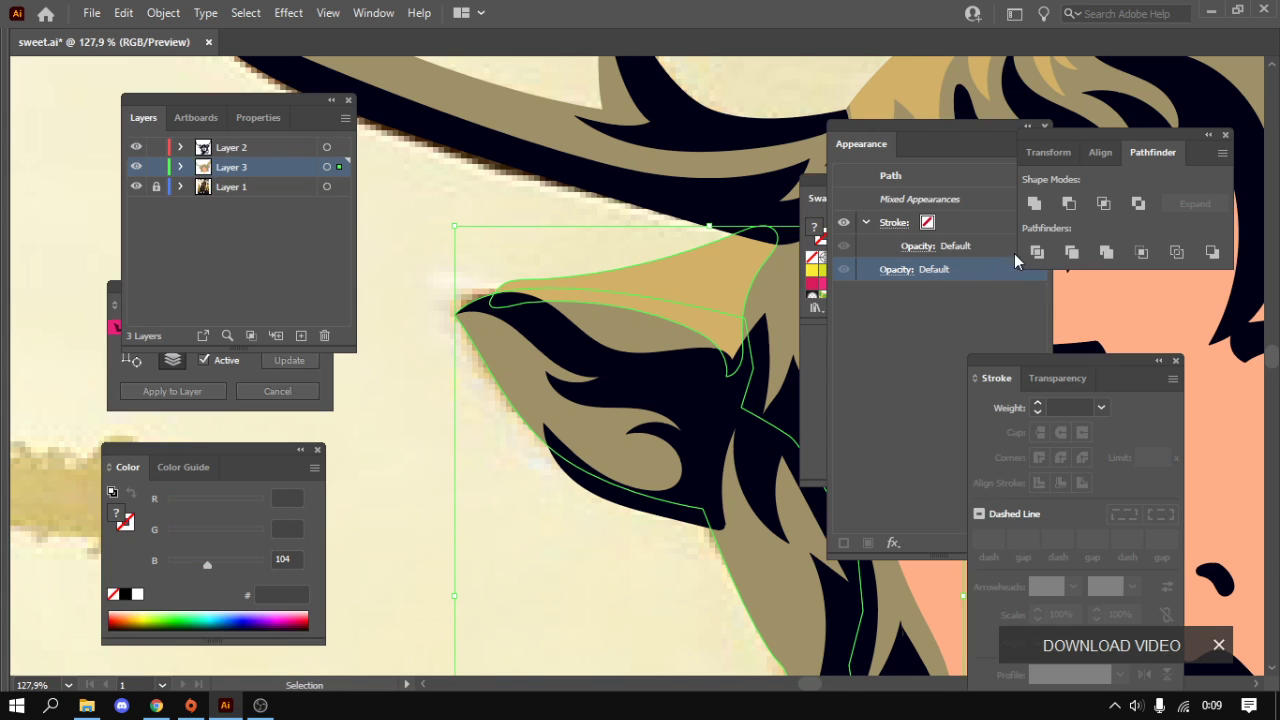
pyautogui.click(1091, 205)
pyautogui.press('Tab')
pyautogui.hotkey('ctrl', 'shift', 'a')
pyautogui.scroll(-2, 922, 303)
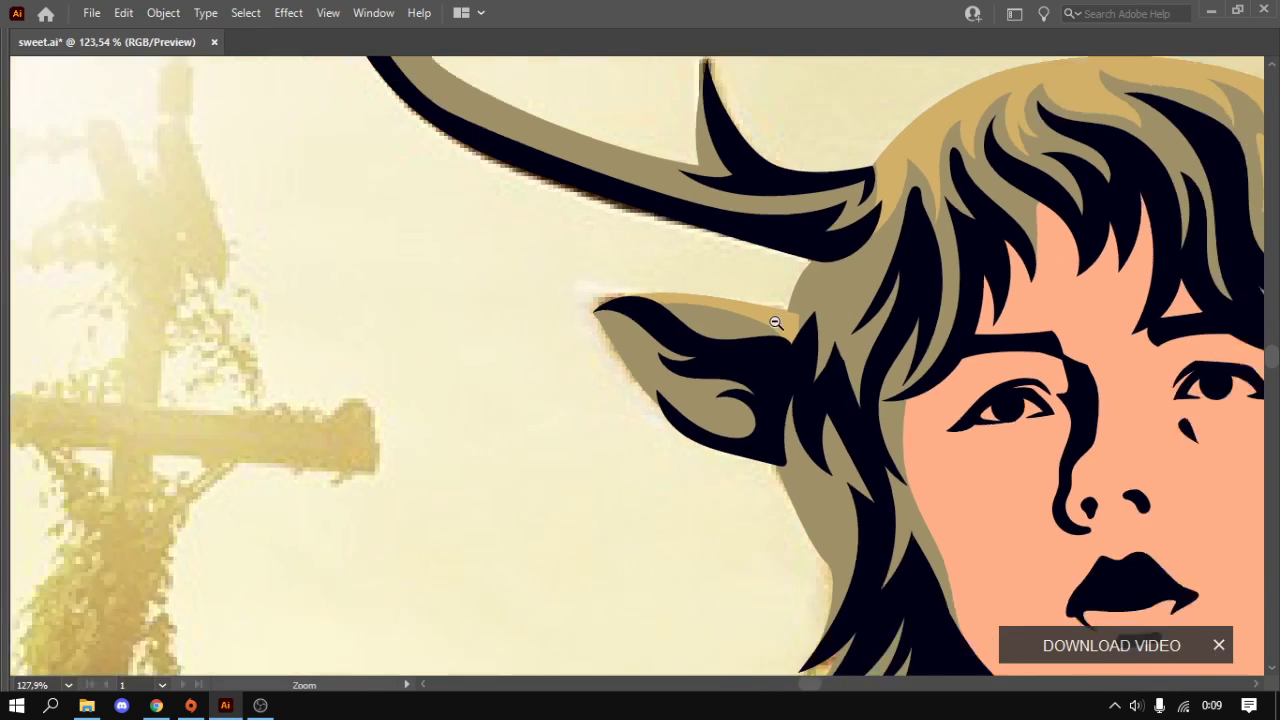
pyautogui.scroll(-2, 900, 310)
pyautogui.moveTo(870, 320); pyautogui.dragTo(650, 275)
# - Try selecting the hair-top highlight and the ear path to find the right shape
pyautogui.scroll(2, 648, 276)
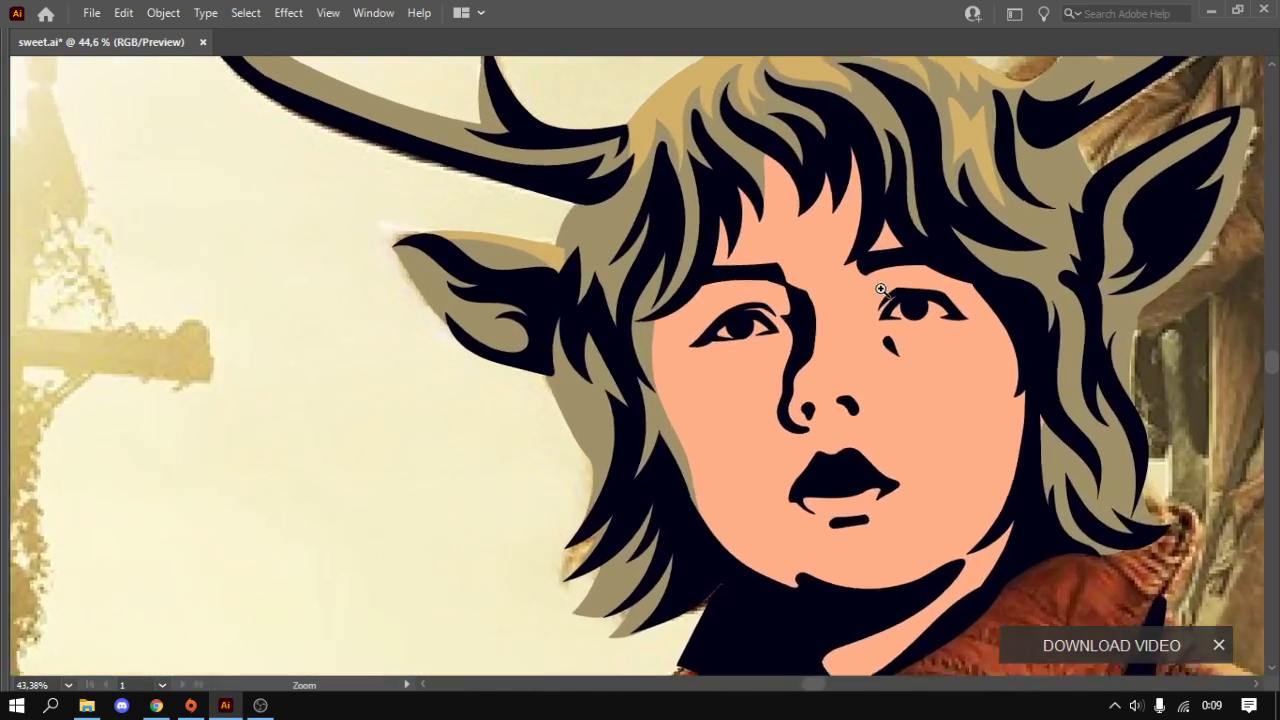
pyautogui.scroll(1, 648, 278)
pyautogui.scroll(1, 648, 280)
pyautogui.click(625, 193)
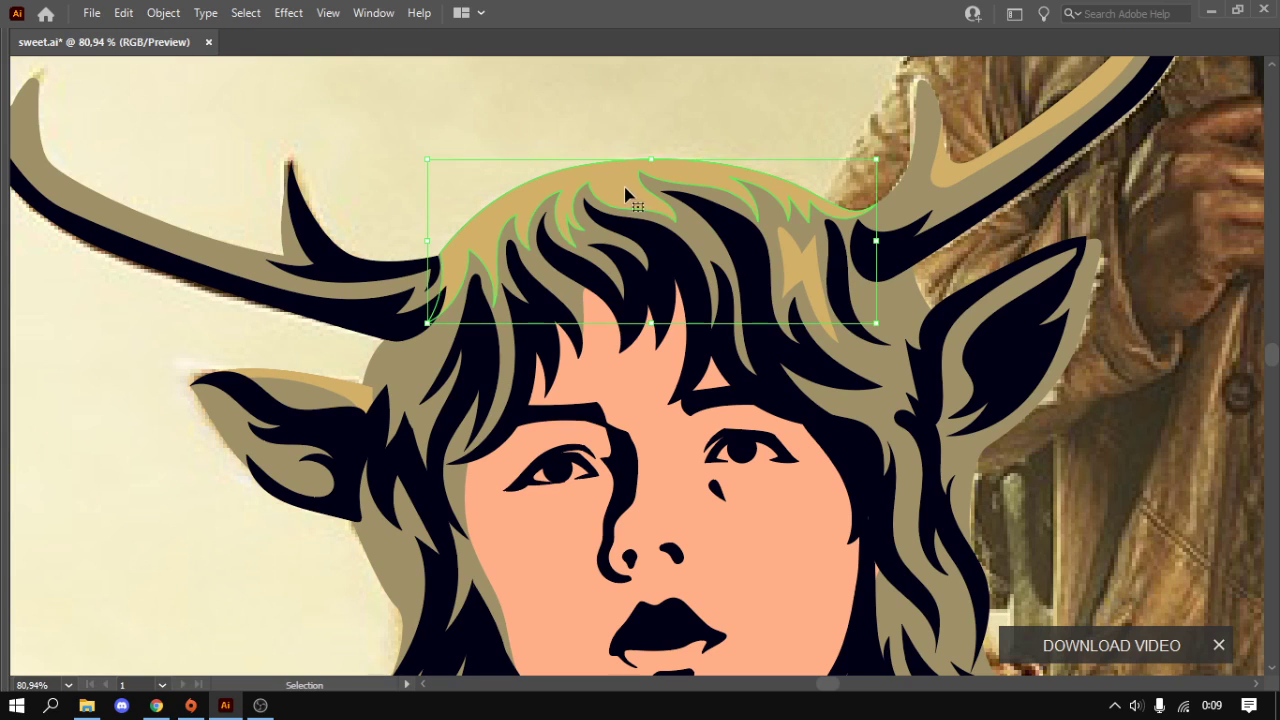
pyautogui.hotkey('ctrl', 'shift', 'a')
pyautogui.press('a')
pyautogui.click(750, 228)
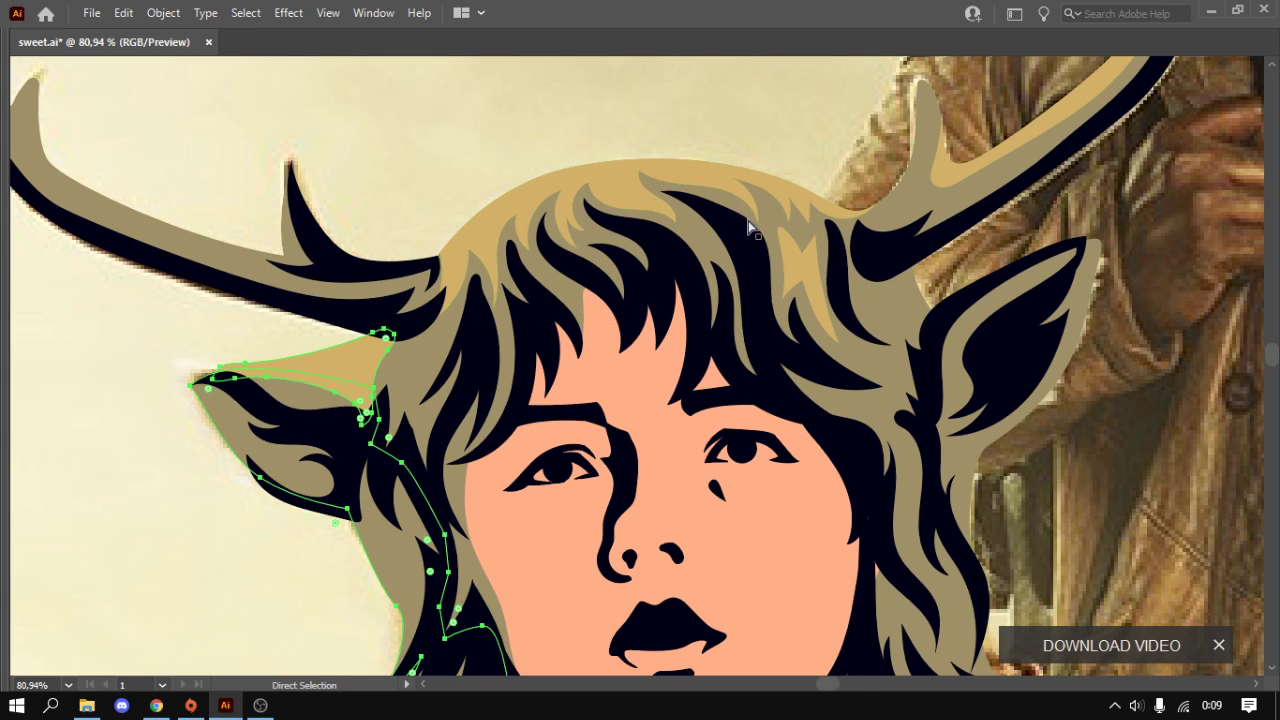
pyautogui.hotkey('ctrl', 'shift', 'a')
pyautogui.press('v')
# - Warm the hair-top highlight by adjusting its G and B sliders in the Color panel
pyautogui.click(620, 183)
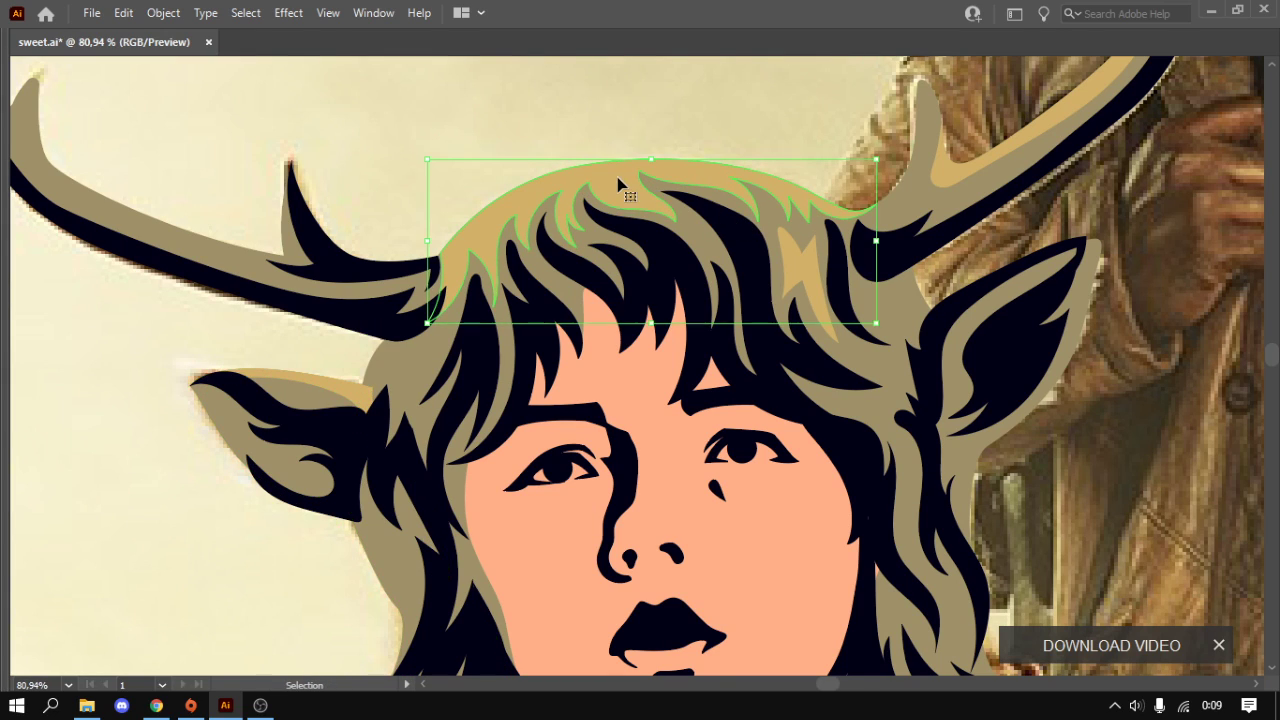
pyautogui.press('Tab')
pyautogui.moveTo(244, 532); pyautogui.dragTo(239, 532)
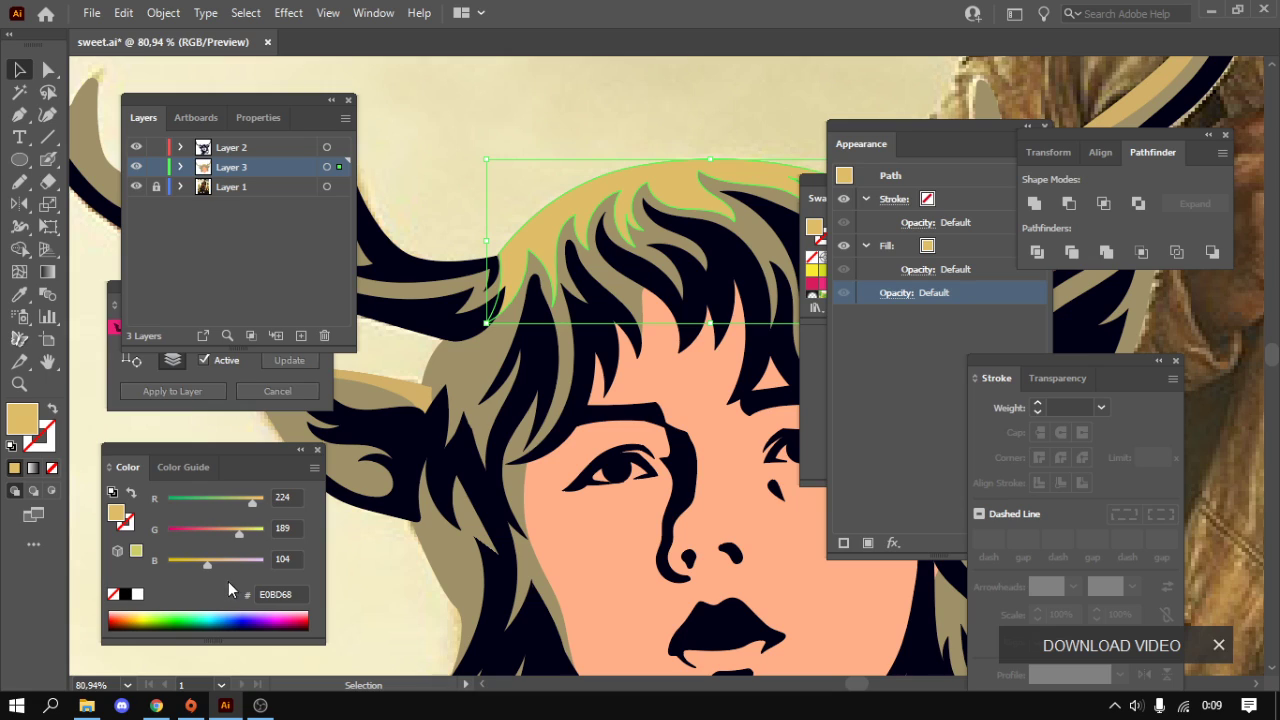
pyautogui.moveTo(211, 562); pyautogui.dragTo(214, 562)
pyautogui.click(517, 157)
pyautogui.press('Tab')
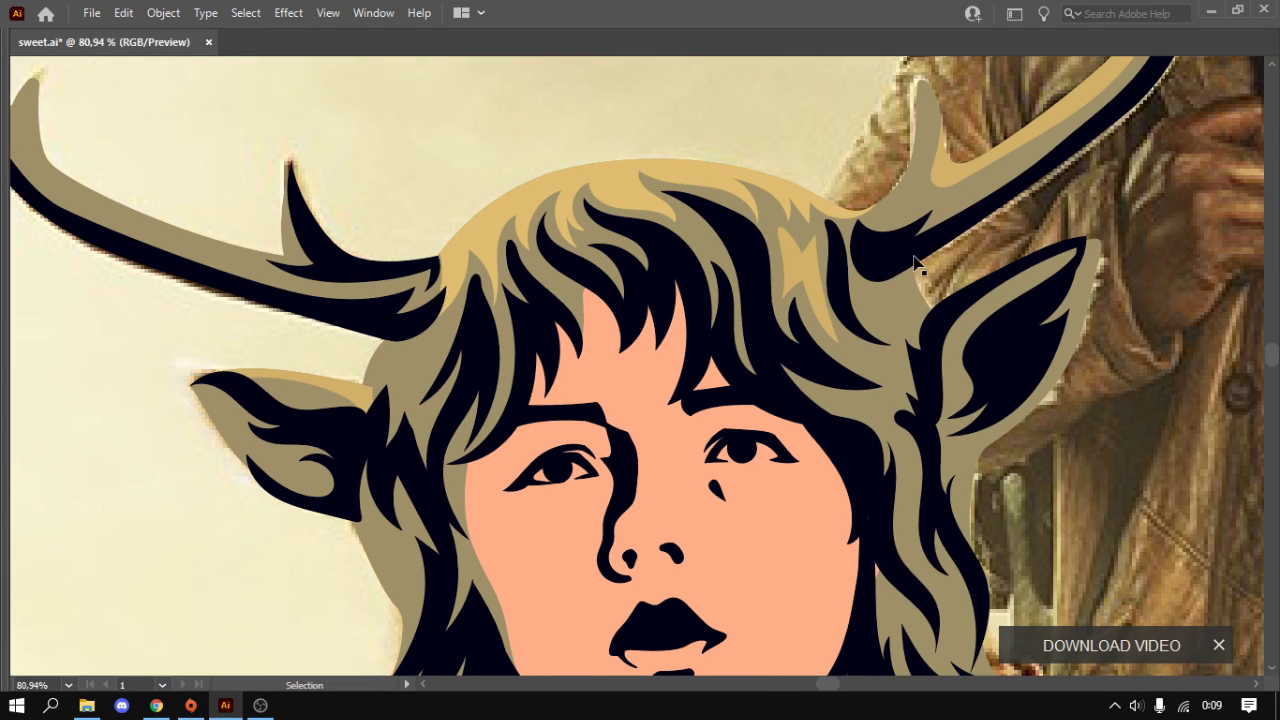
# - Eyedrop the hair's golden tan onto the upper-right antler highlight
pyautogui.keyDown('shift'); pyautogui.click(815, 270); pyautogui.keyUp('shift')
pyautogui.keyDown('shift'); pyautogui.click(950, 175); pyautogui.keyUp('shift')
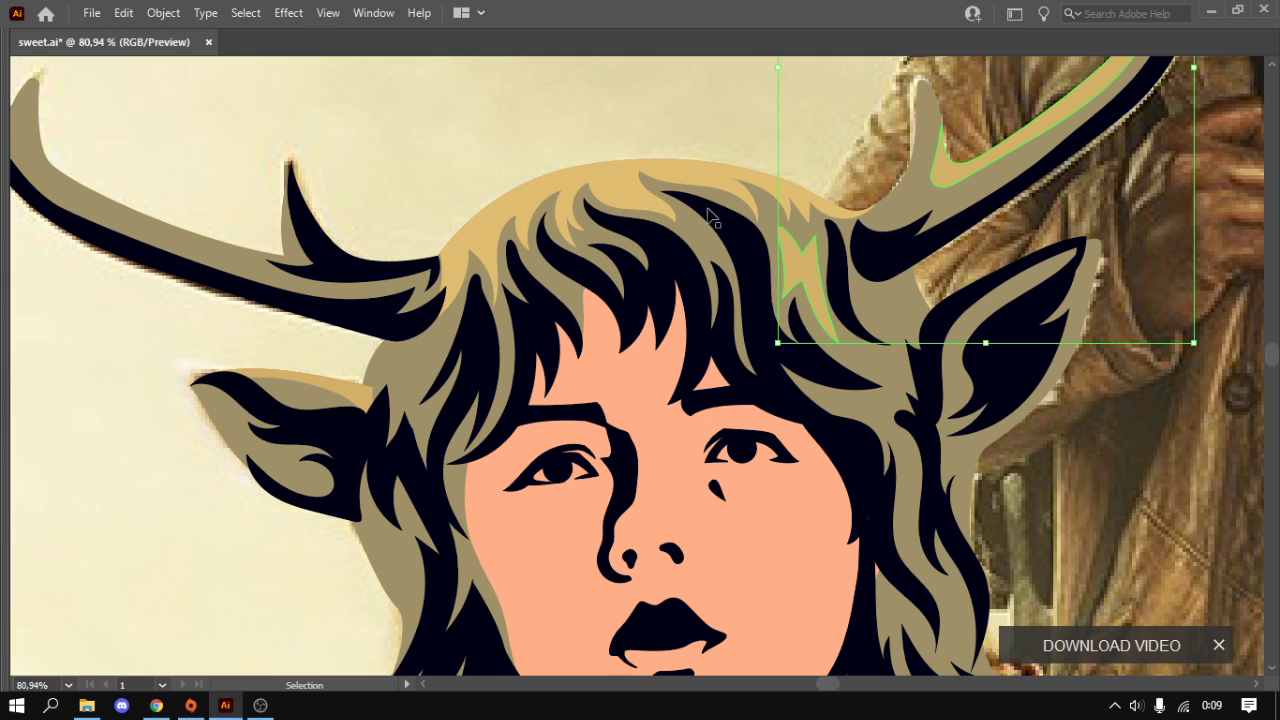
pyautogui.press('i')
pyautogui.click(623, 175)
pyautogui.keyDown('ctrl'); pyautogui.click(300, 385); pyautogui.keyUp('ctrl')
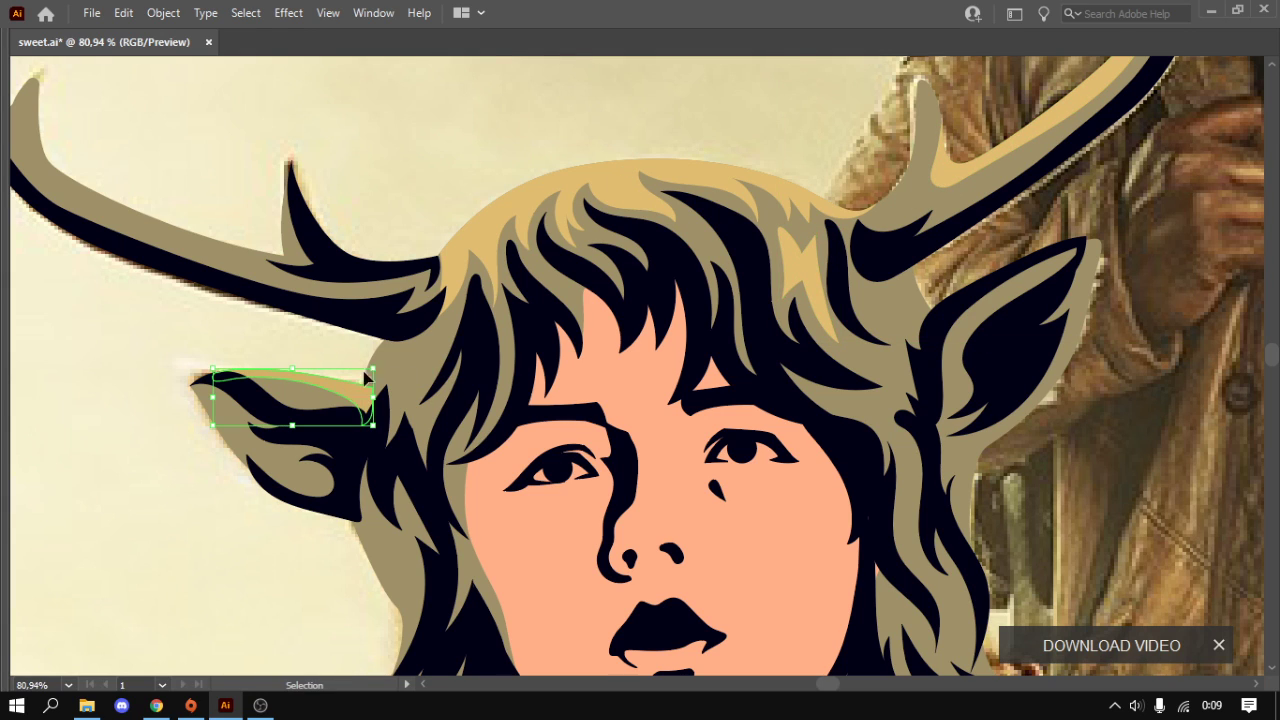
# - Draw two tan highlight strands in the hair, near the right ear and down the right side
pyautogui.press('v')
pyautogui.scroll(-2, 730, 510)
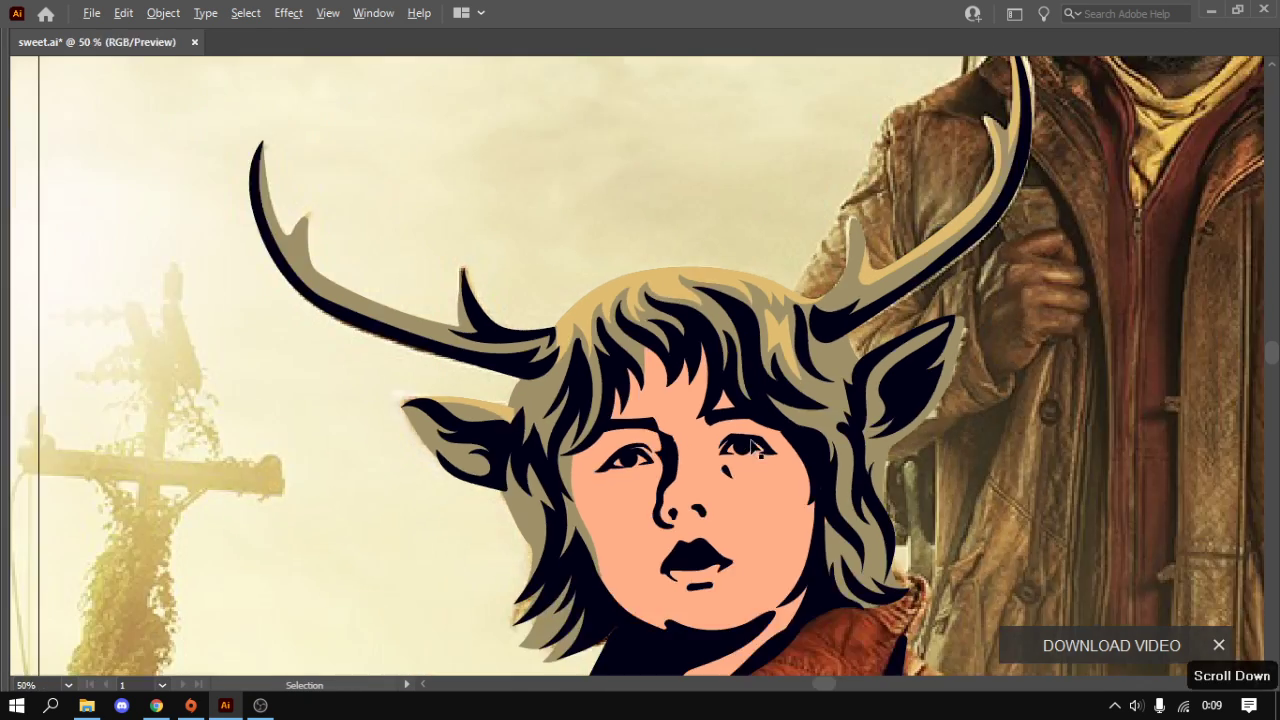
pyautogui.scroll(3, 730, 510)
pyautogui.press('n')
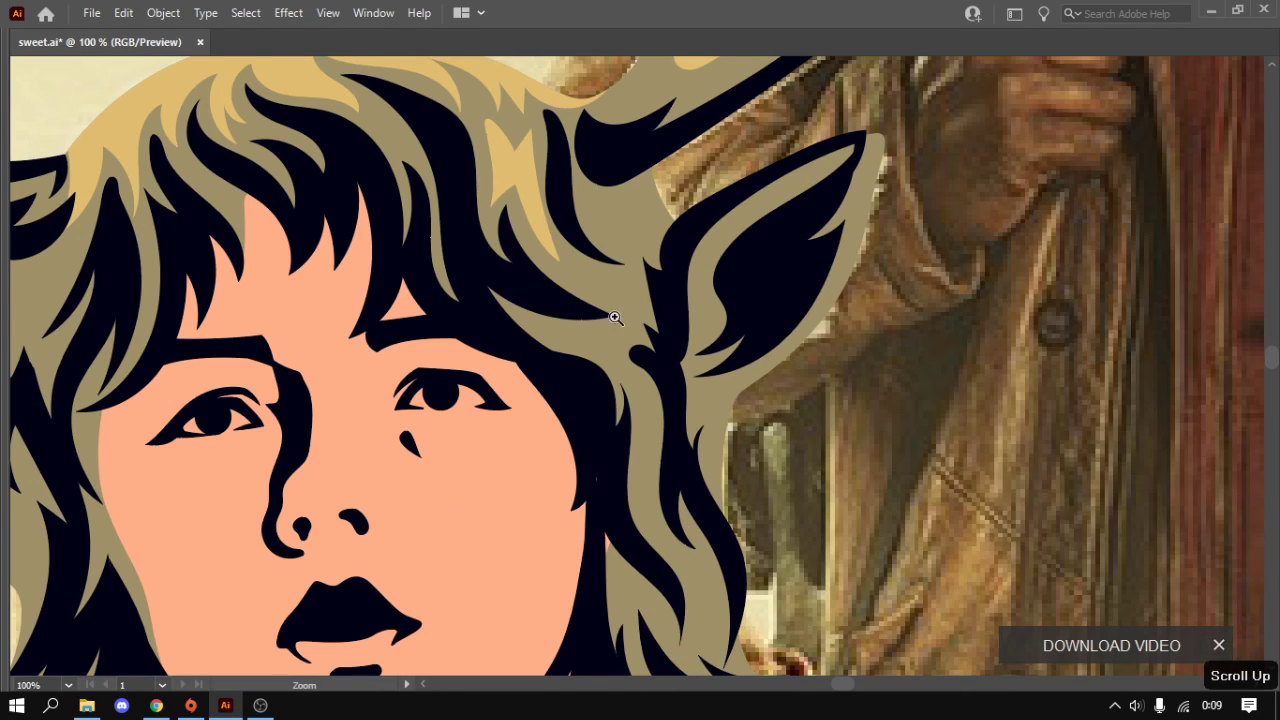
pyautogui.scroll(1, 550, 335)
pyautogui.moveTo(545, 342); pyautogui.dragTo(634, 388)
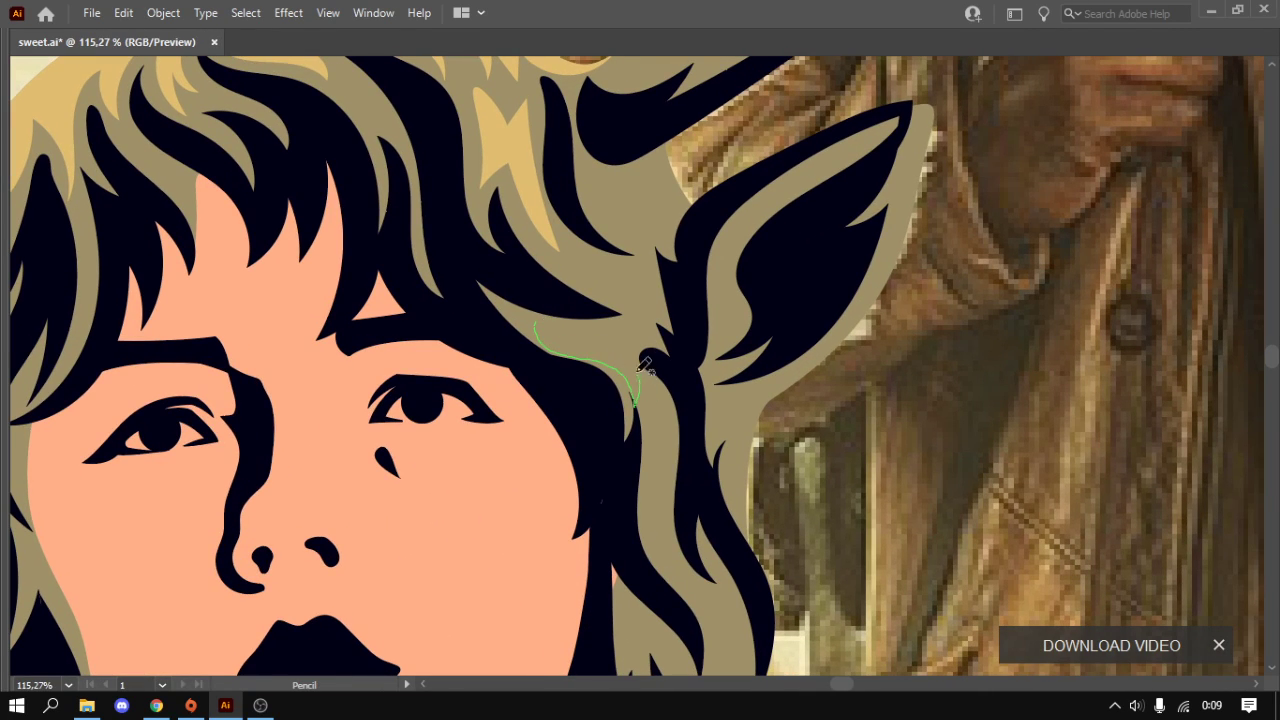
pyautogui.moveTo(546, 324); pyautogui.dragTo(540, 330)
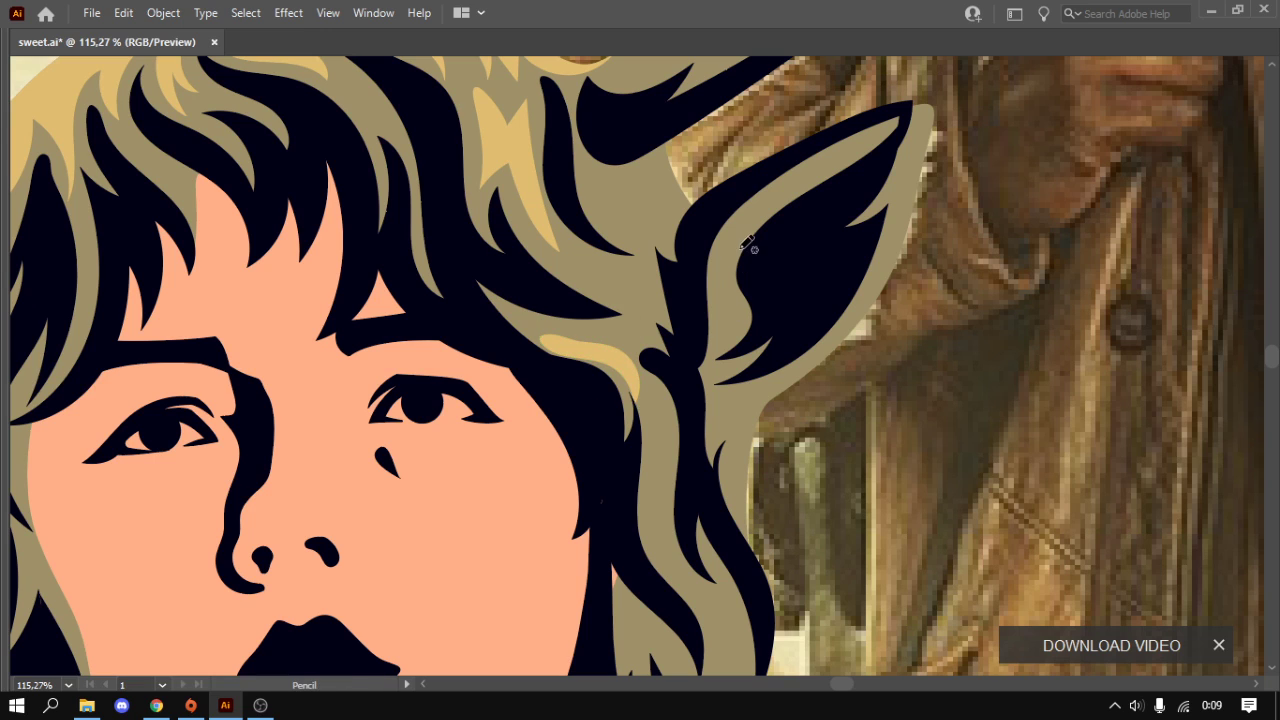
pyautogui.scroll(-2, 686, 414)
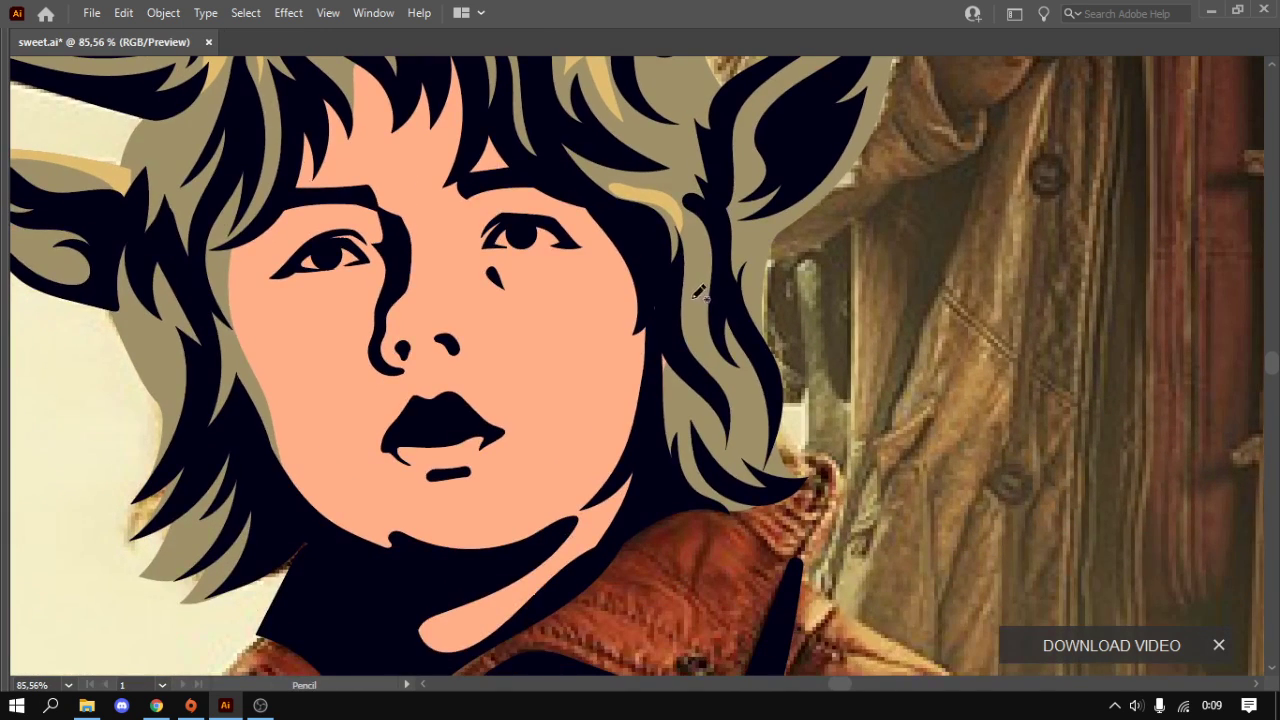
pyautogui.moveTo(690, 278); pyautogui.dragTo(740, 400)
pyautogui.moveTo(714, 323); pyautogui.dragTo(690, 280)
# - Select the face and side hair paths, inspect a hair segment's anchors, then deselect
pyautogui.press('v')
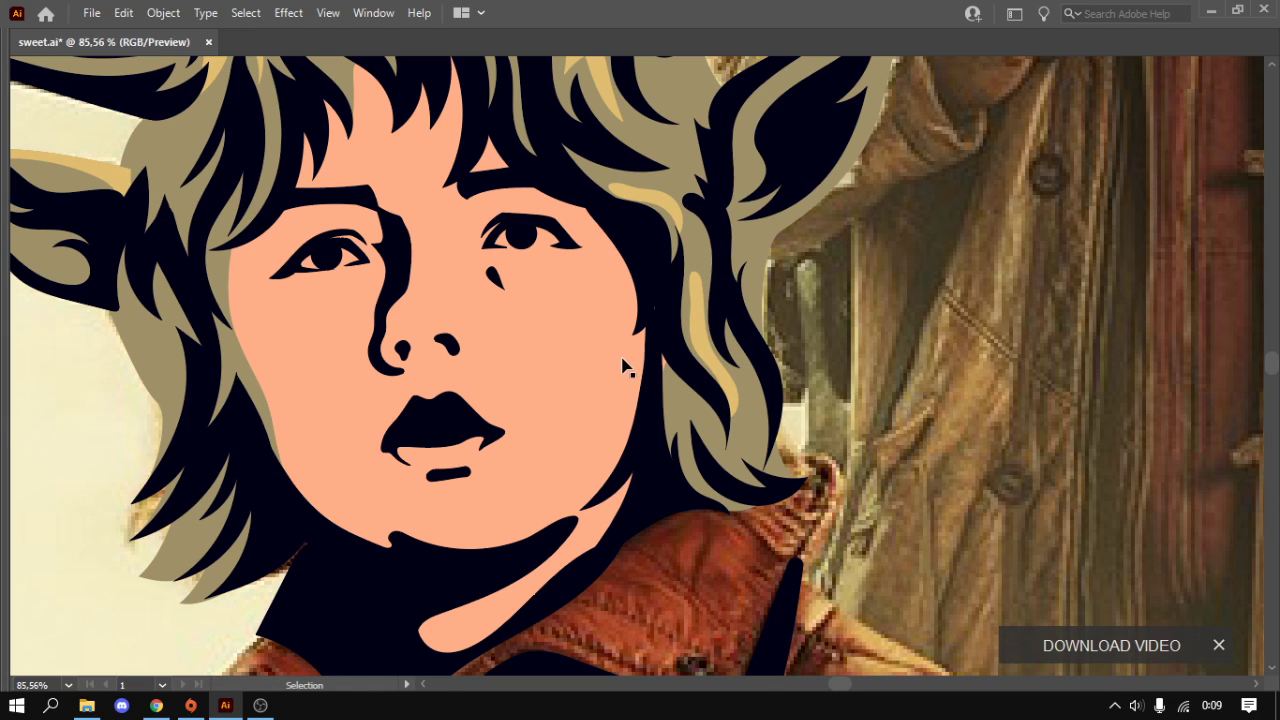
pyautogui.click(622, 368)
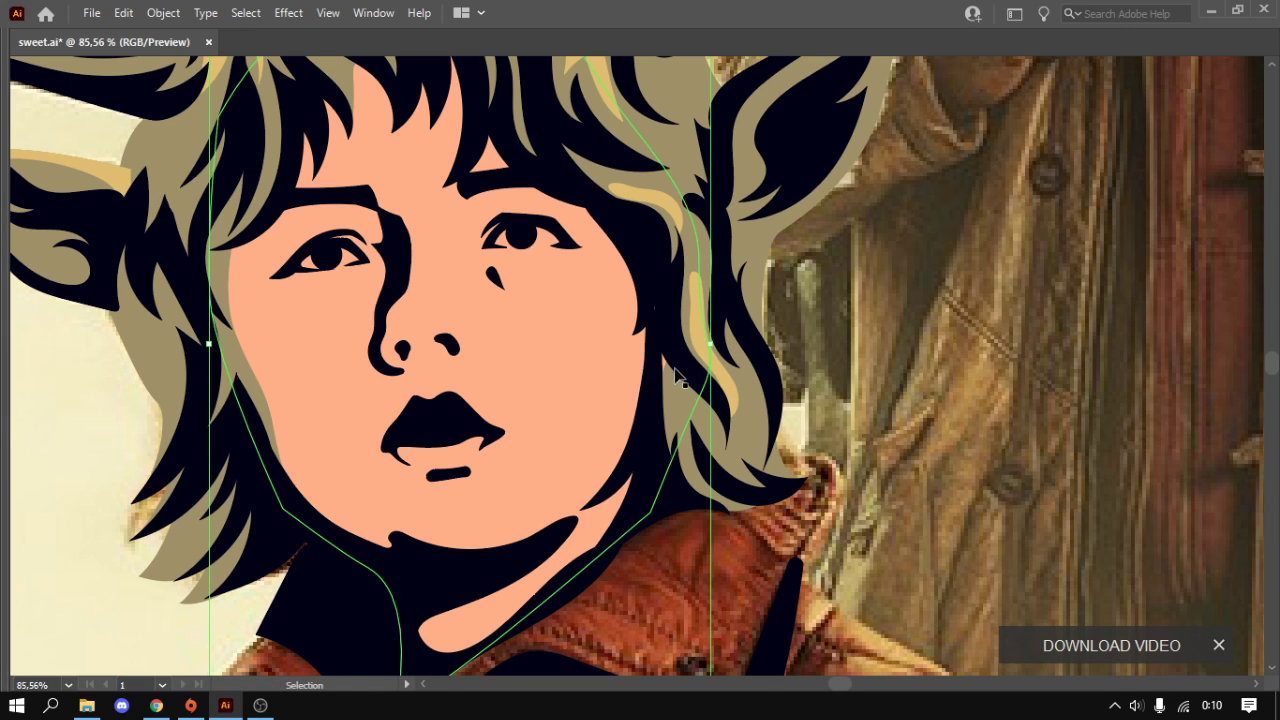
pyautogui.click(674, 374)
pyautogui.press('a')
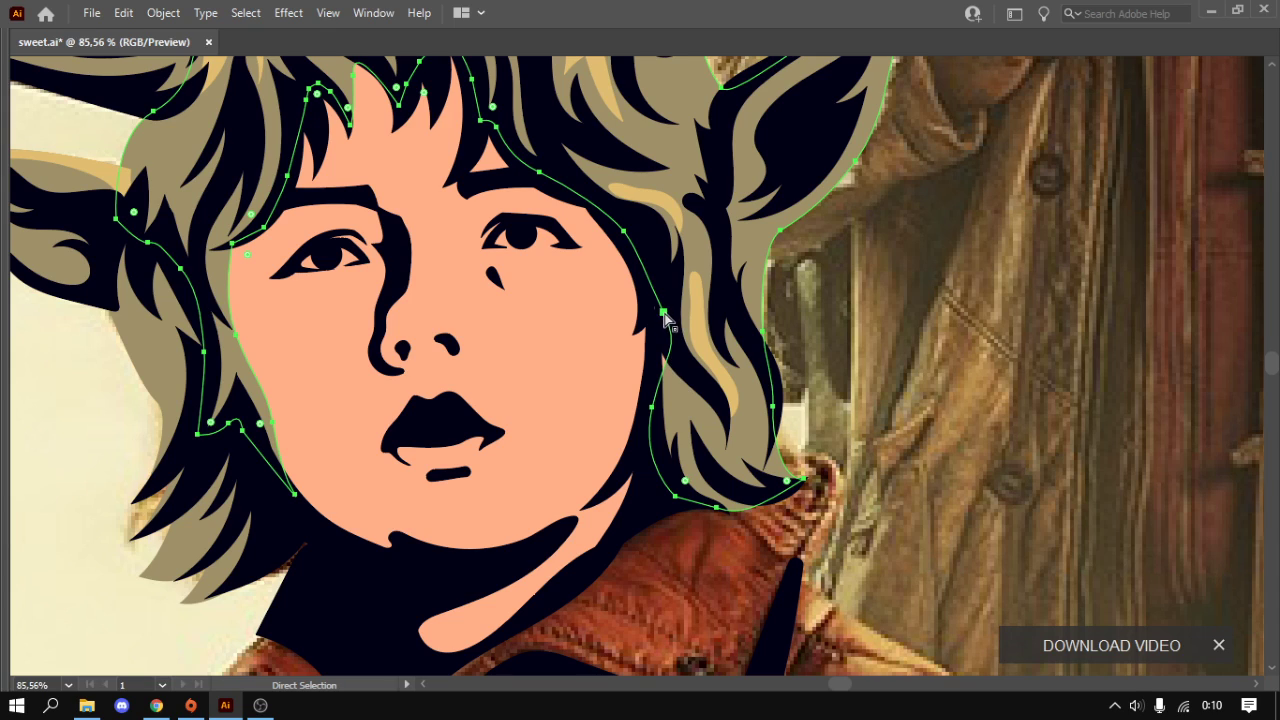
pyautogui.click(664, 316)
pyautogui.hotkey('ctrl', 'shift', 'a')
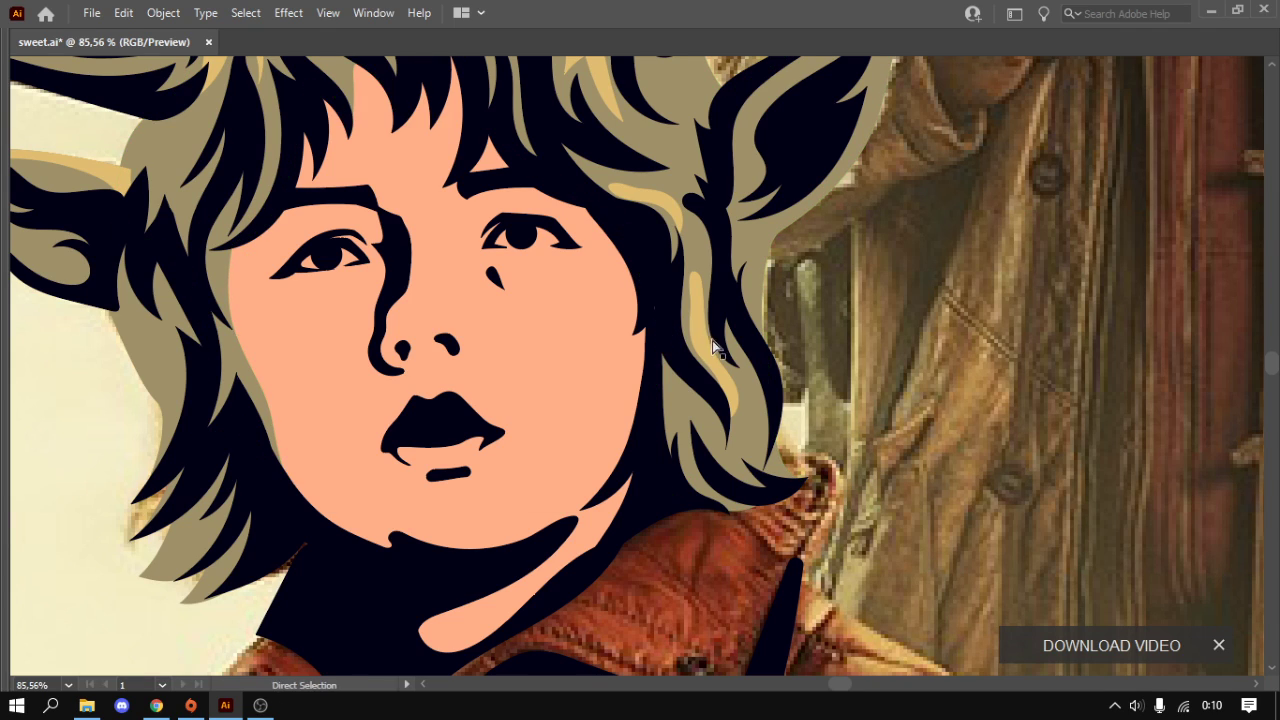
# - Draw highlight strands below the ear and up from the lower hair tip
pyautogui.press('n')
pyautogui.scroll(1, 486, 366)
pyautogui.scroll(1, 543, 397)
pyautogui.moveTo(322, 325)
pyautogui.mouseDown()
pyautogui.moveTo(336, 406)
pyautogui.moveTo(330, 330)
pyautogui.mouseUp()
pyautogui.scroll(-2, 394, 366)
pyautogui.scroll(-4, 430, 430)
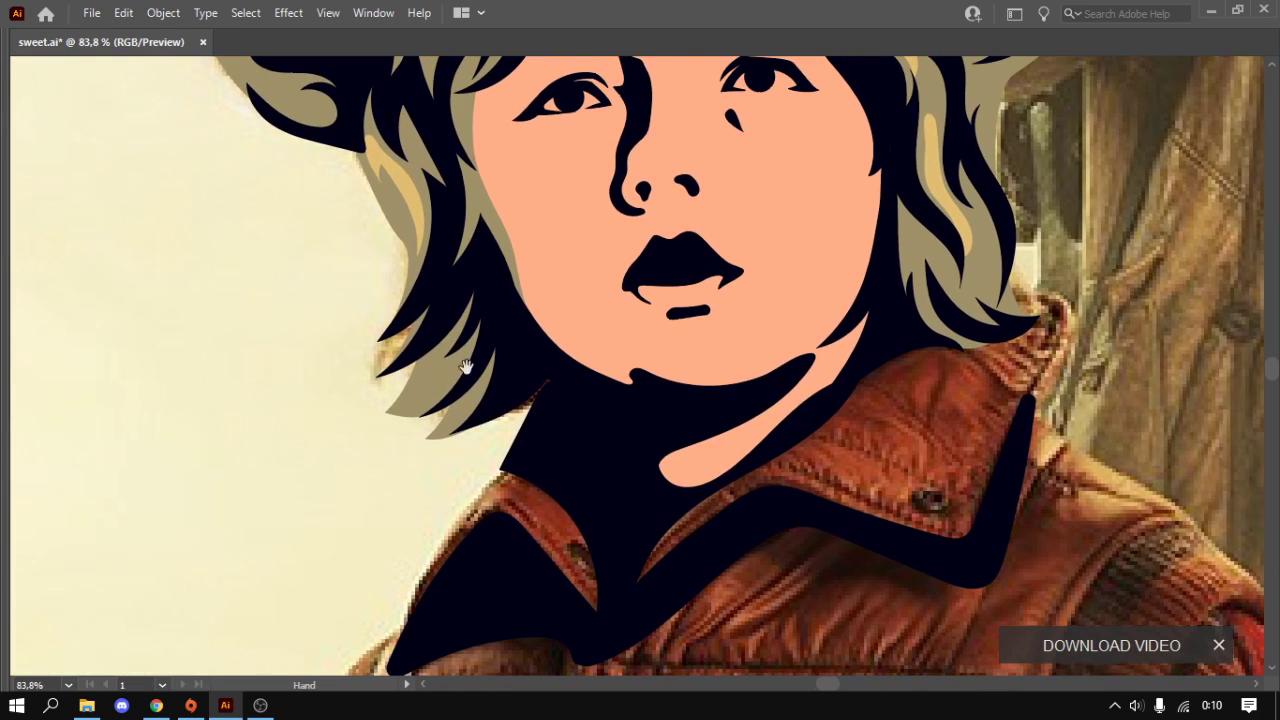
pyautogui.moveTo(428, 393); pyautogui.dragTo(450, 352)
# - Draw a closed highlight strand in the hair beside the left ear
pyautogui.scroll(-2, 525, 355)
pyautogui.scroll(-2, 590, 300)
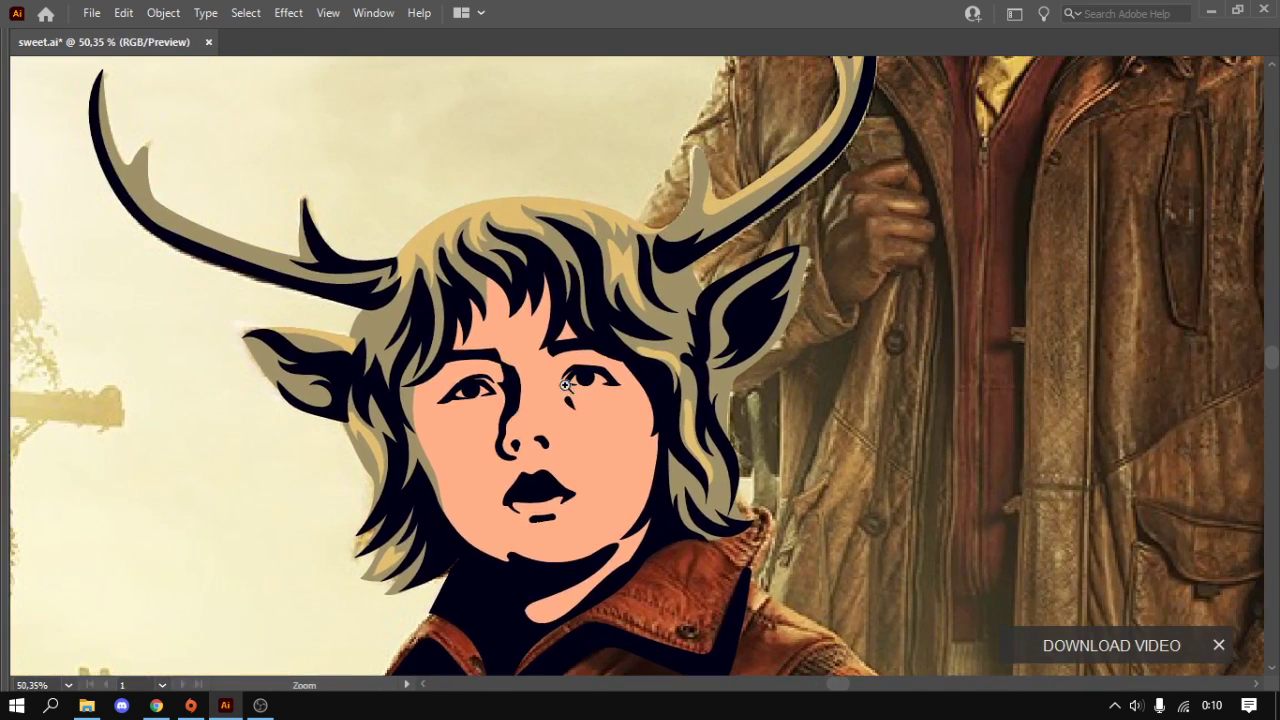
pyautogui.scroll(2, 565, 385)
pyautogui.scroll(2, 540, 330)
pyautogui.scroll(2, 600, 400)
pyautogui.moveTo(581, 392)
pyautogui.mouseDown()
pyautogui.moveTo(578, 438)
pyautogui.moveTo(516, 506)
pyautogui.moveTo(537, 566)
pyautogui.moveTo(514, 591)
pyautogui.moveTo(506, 535)
pyautogui.moveTo(482, 530)
pyautogui.mouseUp()
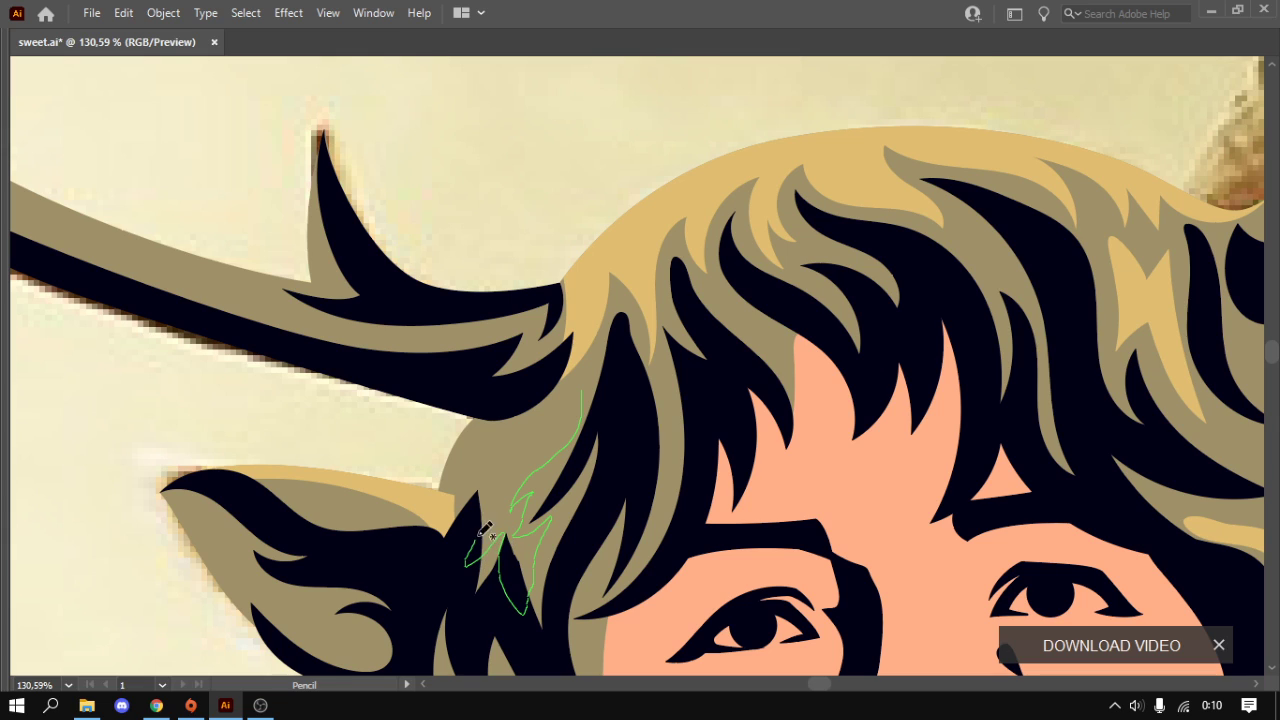
pyautogui.moveTo(580, 400); pyautogui.dragTo(586, 404)
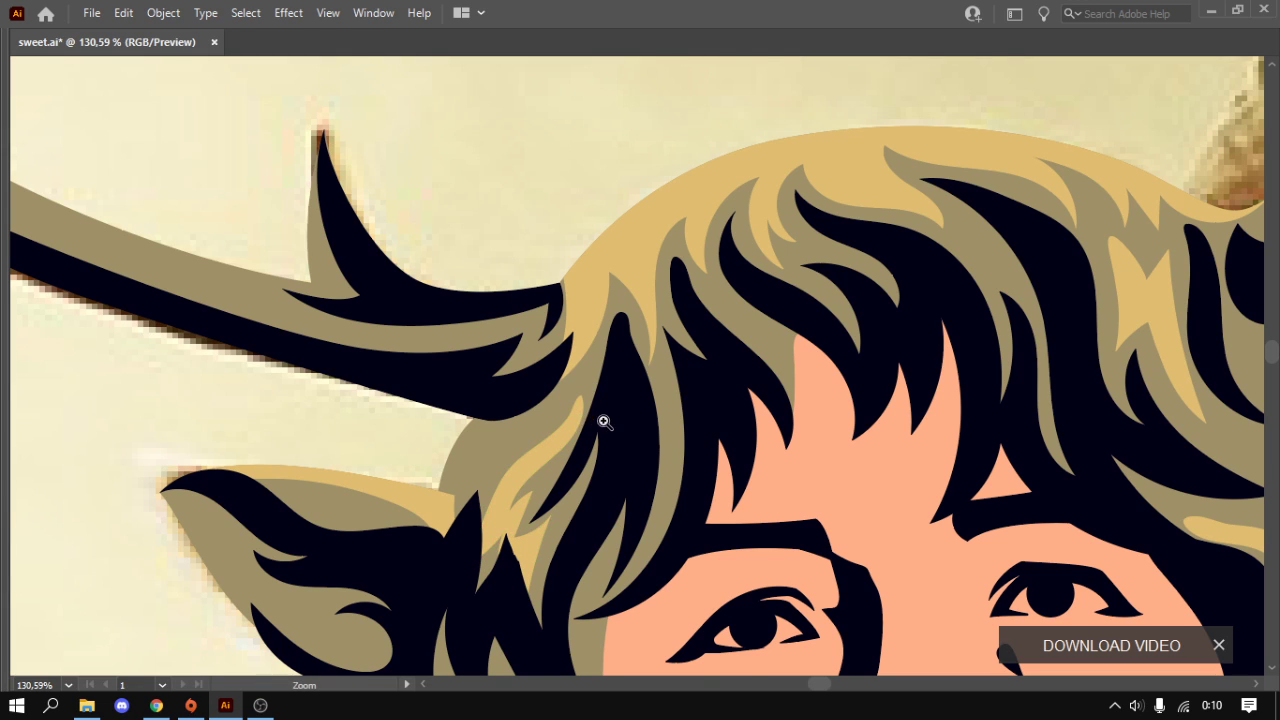
# - Add a highlight strand above the left eye and begin outlining the forehead shadow
pyautogui.keyDown('alt'); pyautogui.scroll(-2, 600, 423); pyautogui.keyUp('alt')
pyautogui.moveTo(630, 450)
pyautogui.mouseDown()
pyautogui.moveTo(618, 528)
pyautogui.moveTo(572, 565)
pyautogui.moveTo(650, 512)
pyautogui.moveTo(660, 412)
pyautogui.mouseUp()
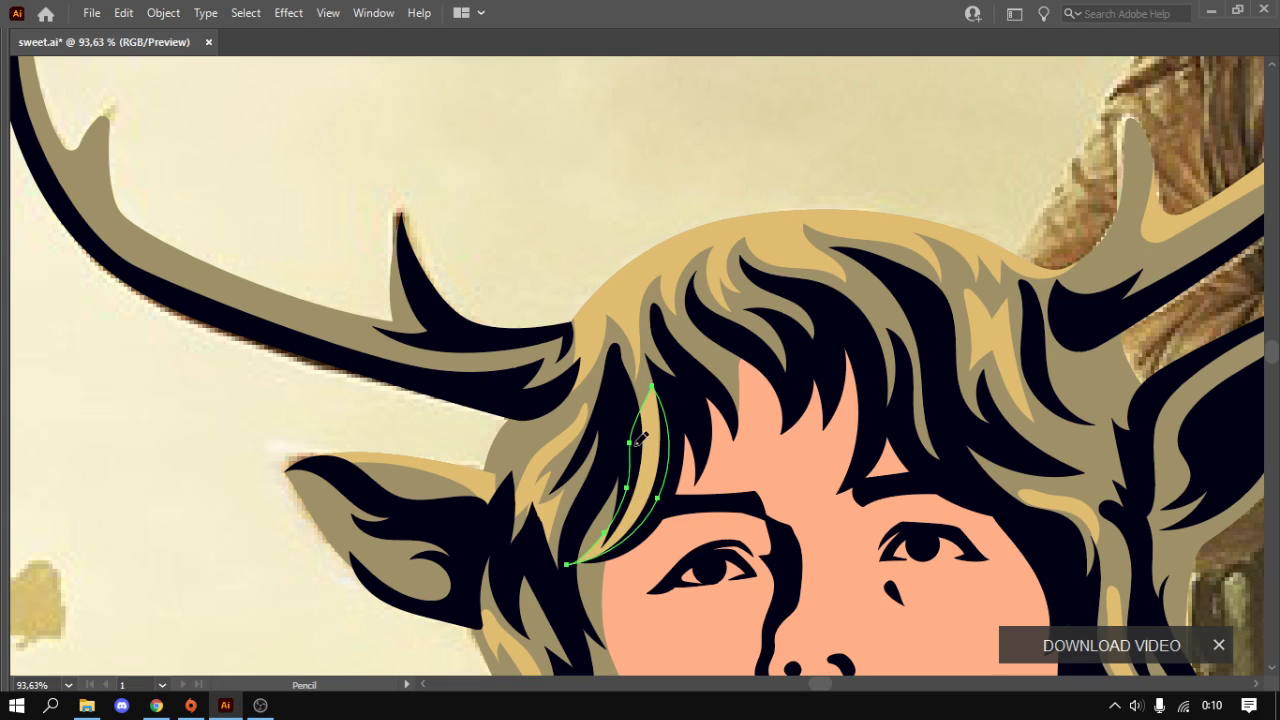
pyautogui.keyDown('alt'); pyautogui.scroll(-2, 700, 418); pyautogui.keyUp('alt')
pyautogui.keyDown('alt'); pyautogui.scroll(1, 700, 418); pyautogui.keyUp('alt')
pyautogui.keyDown('alt'); pyautogui.scroll(1, 620, 390); pyautogui.keyUp('alt')
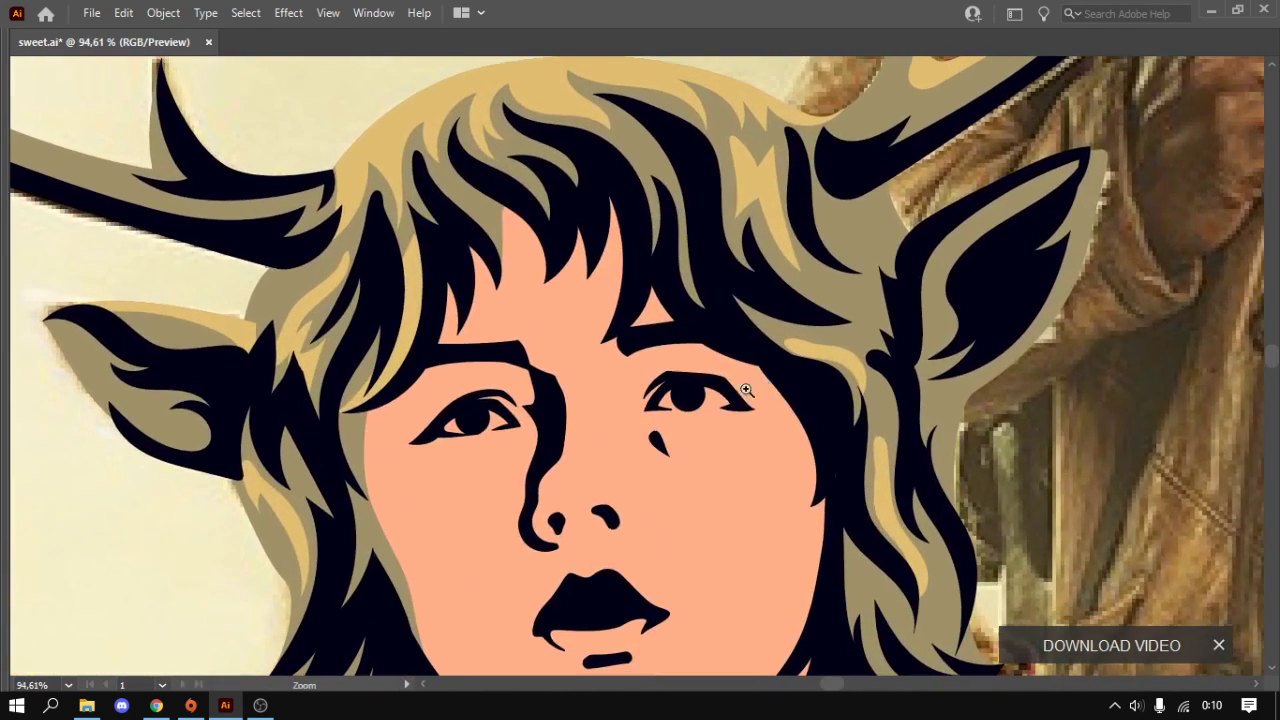
pyautogui.keyDown('alt'); pyautogui.scroll(-1, 620, 390); pyautogui.keyUp('alt')
pyautogui.keyDown('alt'); pyautogui.scroll(2, 597, 381); pyautogui.keyUp('alt')
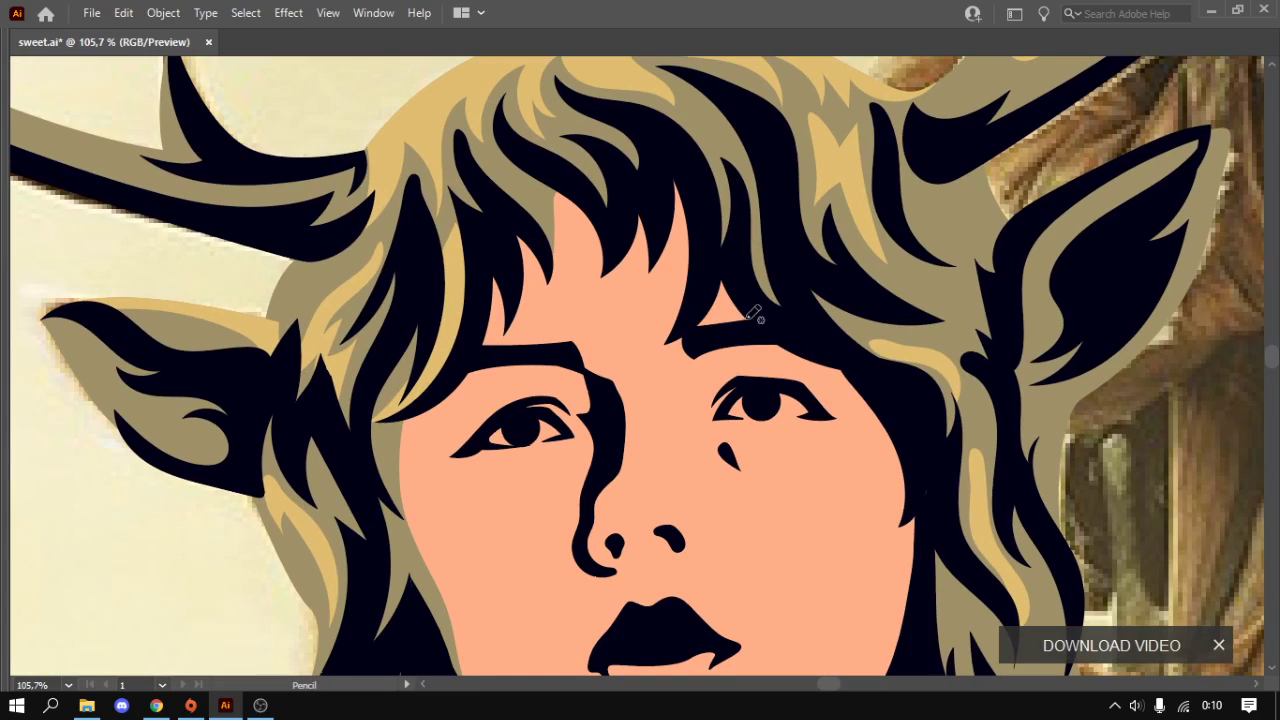
pyautogui.moveTo(704, 265); pyautogui.dragTo(660, 286)
# - Pencil-draw the face shadow across forehead, nose and jaw, leaving a cheek cut-out
pyautogui.moveTo(553, 343); pyautogui.dragTo(606, 360)
pyautogui.moveTo(716, 266); pyautogui.dragTo(660, 277)
pyautogui.moveTo(636, 622)
pyautogui.mouseDown()
pyautogui.moveTo(672, 368)
pyautogui.moveTo(763, 389)
pyautogui.mouseUp()
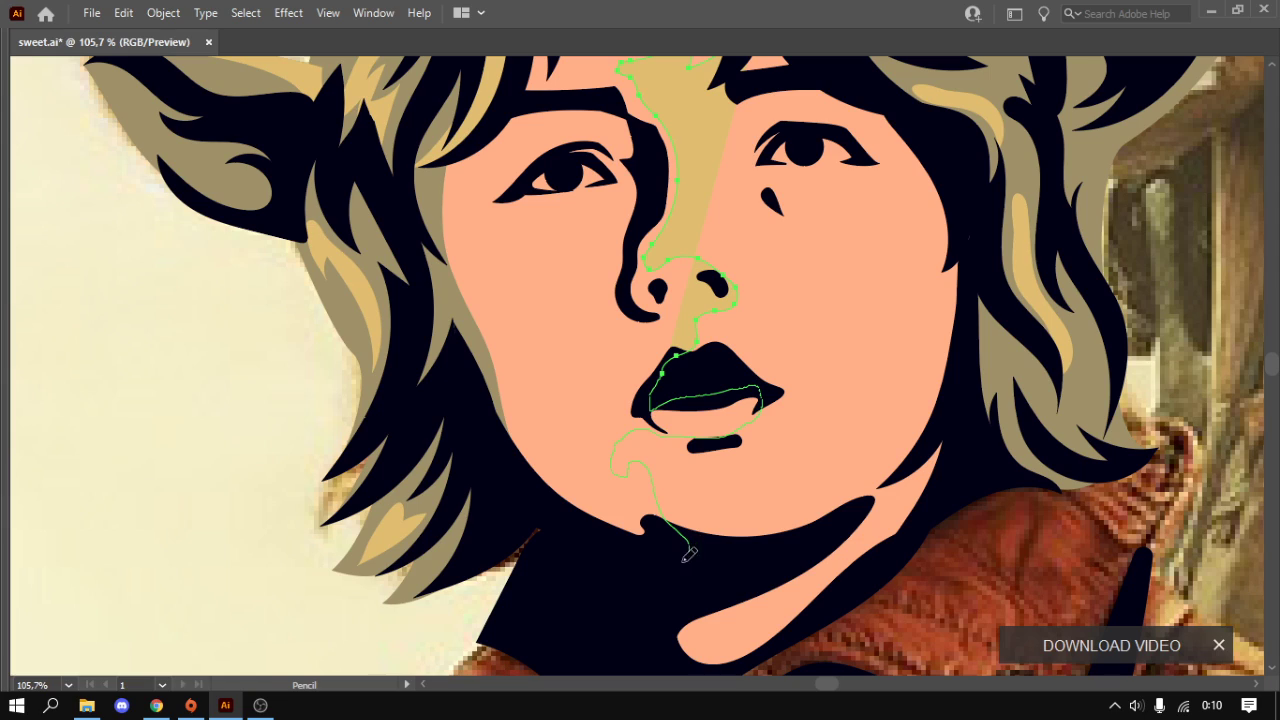
pyautogui.moveTo(688, 553)
pyautogui.mouseDown()
pyautogui.moveTo(535, 500)
pyautogui.moveTo(497, 450)
pyautogui.mouseUp()
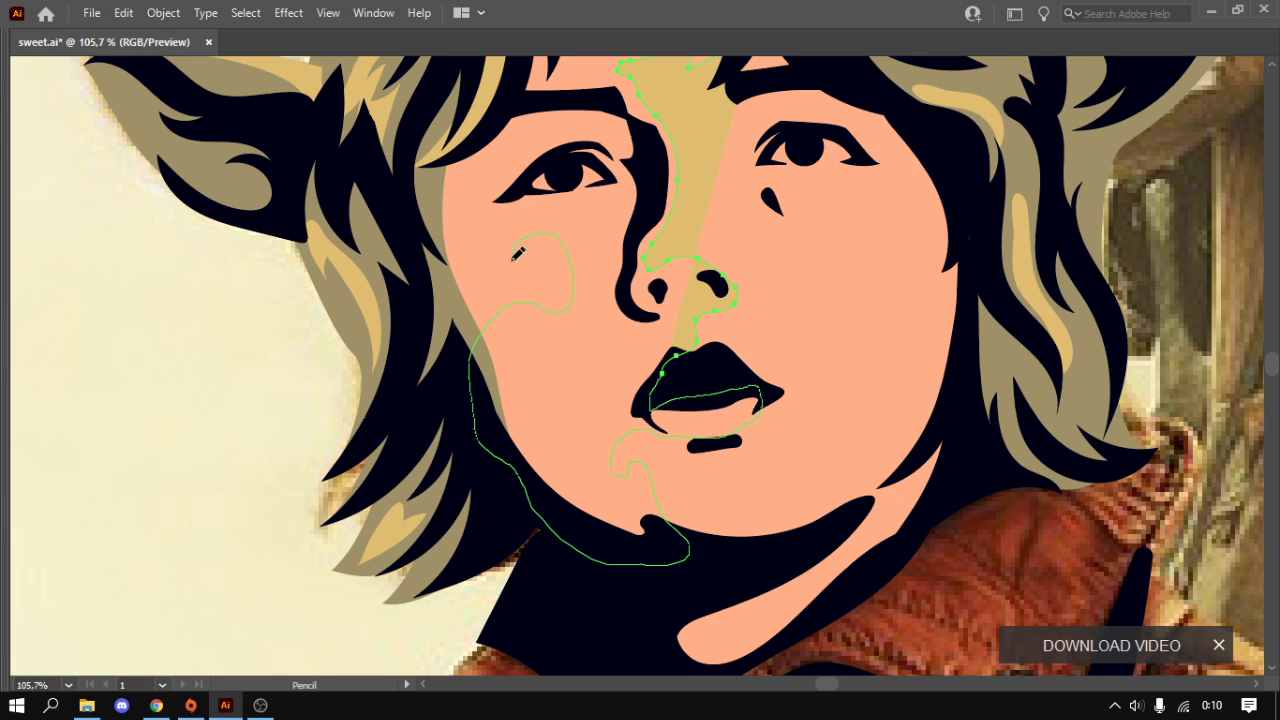
pyautogui.moveTo(456, 342)
pyautogui.mouseDown()
pyautogui.moveTo(402, 160)
pyautogui.moveTo(445, 462)
pyautogui.moveTo(505, 325)
pyautogui.moveTo(708, 165)
pyautogui.moveTo(815, 270)
pyautogui.moveTo(788, 310)
pyautogui.mouseUp()
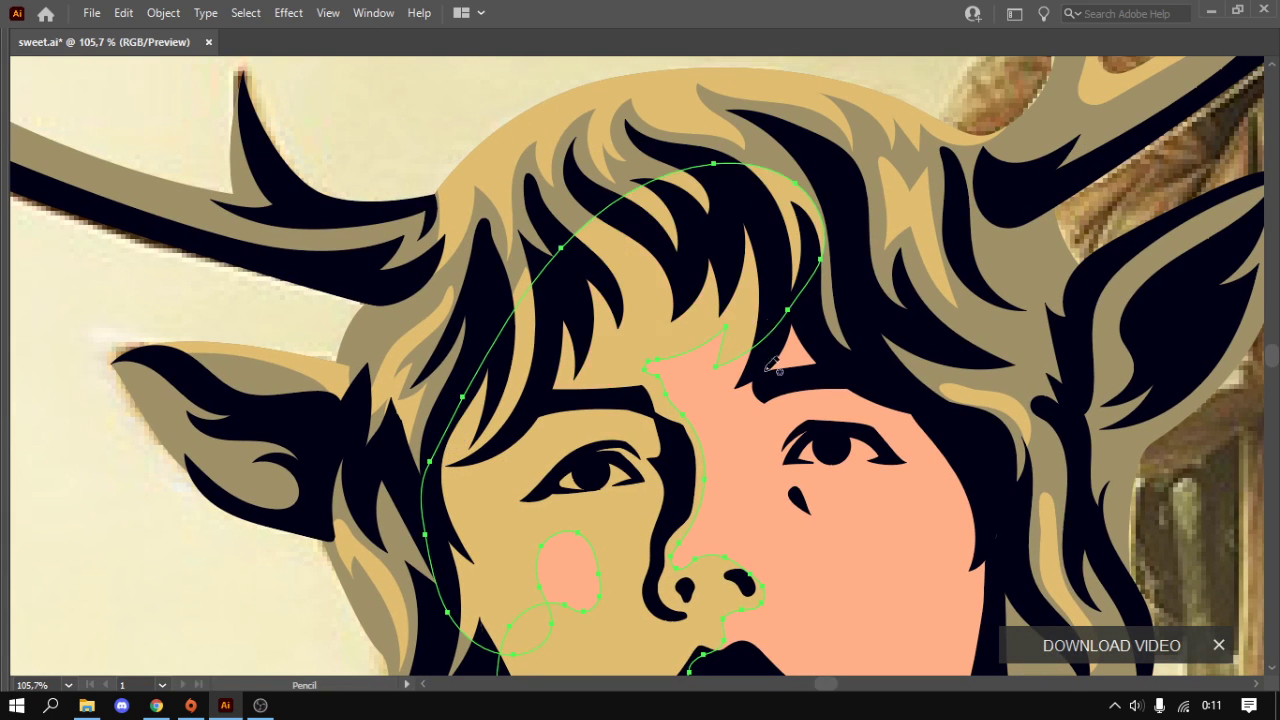
# - Colour the face shadow orange EC7551 with the Color sliders, then deselect and hide panels
pyautogui.press('i')
pyautogui.press('Tab')
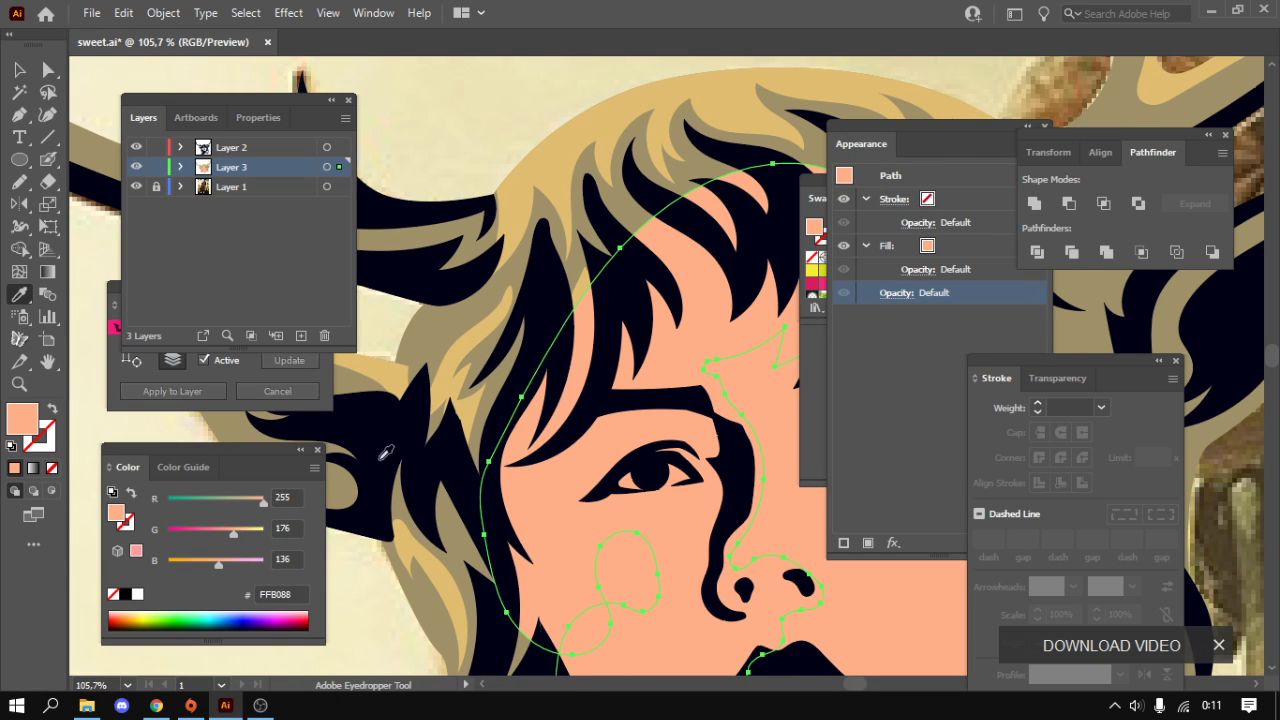
pyautogui.moveTo(224, 540); pyautogui.dragTo(253, 502)
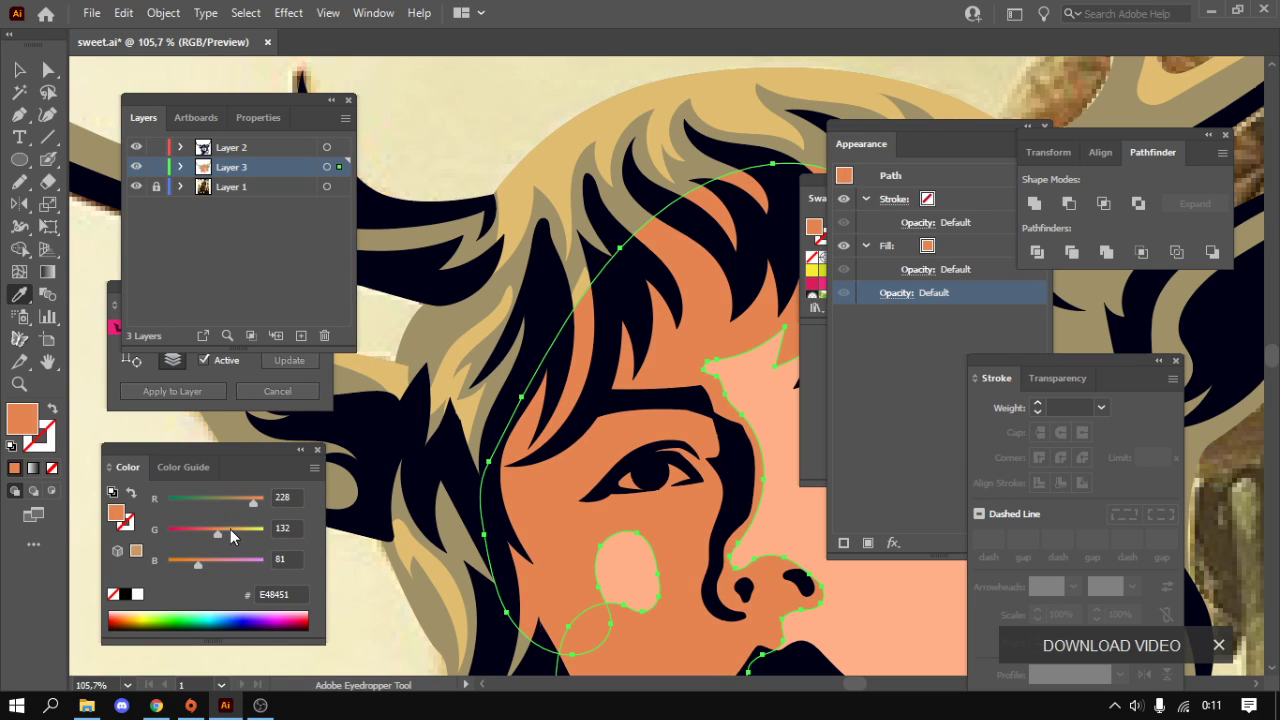
pyautogui.moveTo(217, 540); pyautogui.dragTo(257, 506)
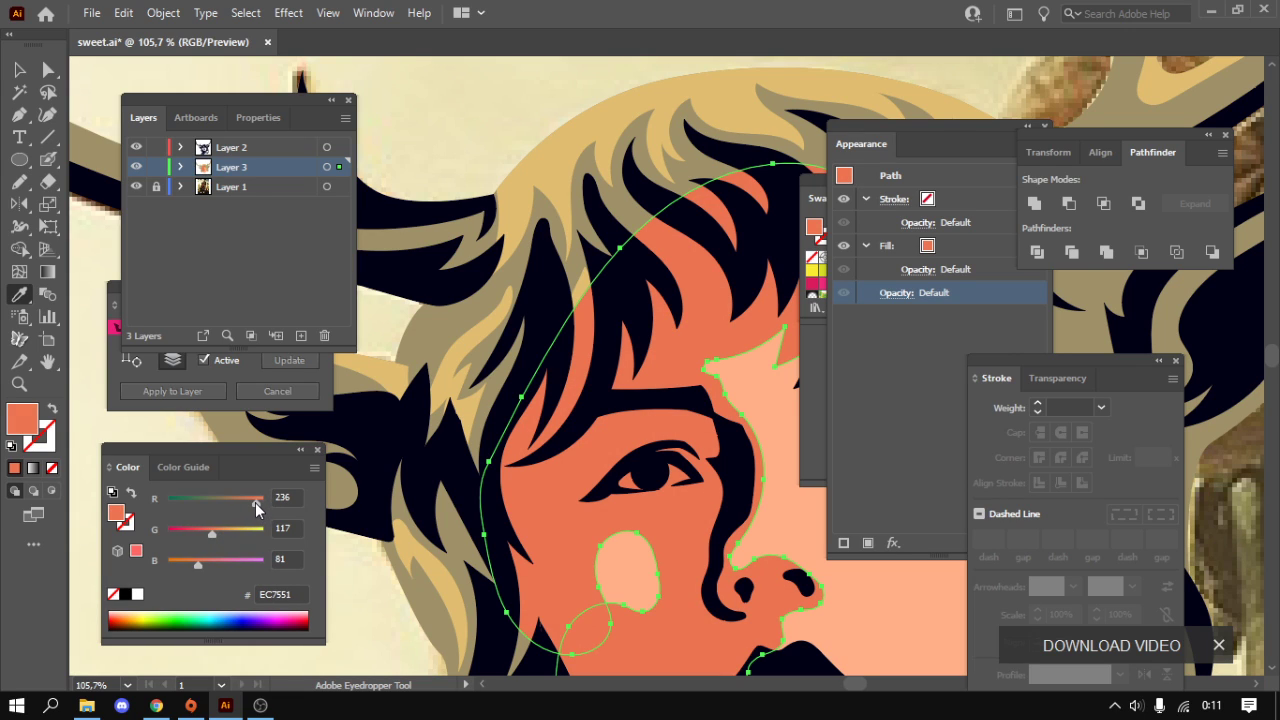
pyautogui.press('v')
pyautogui.hotkey('ctrl', 'shift', 'a')
pyautogui.press('Tab')
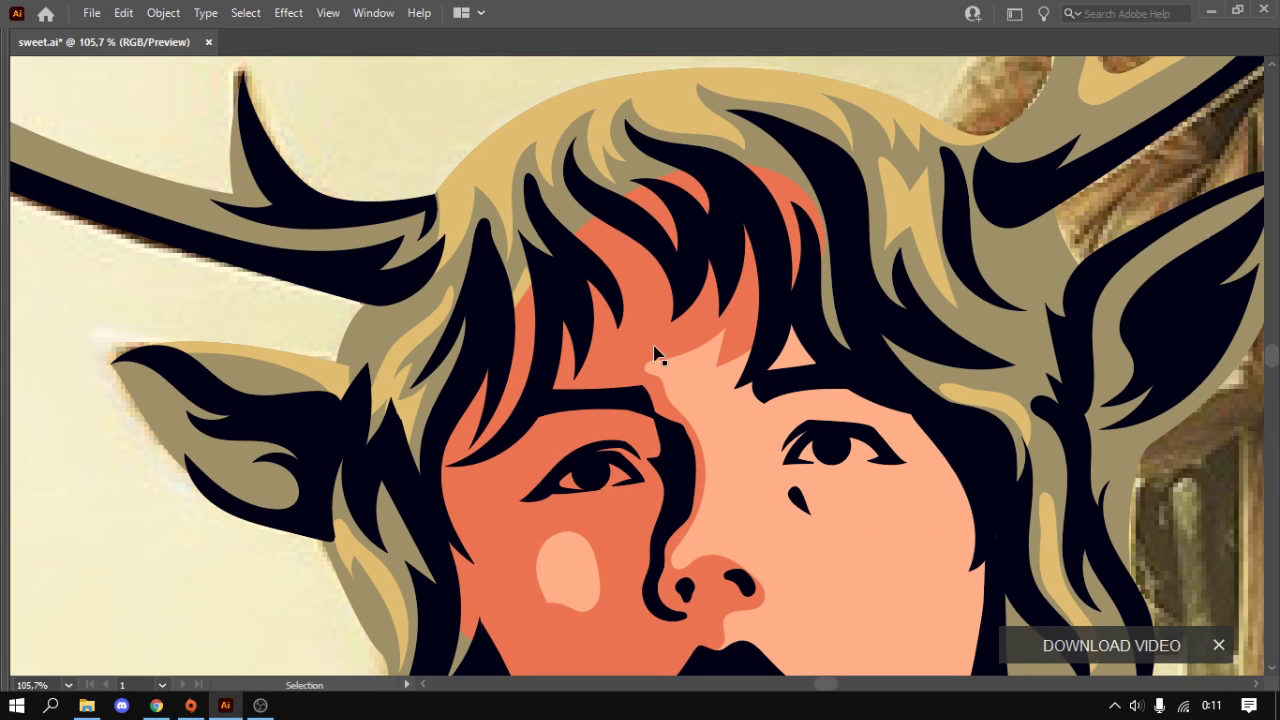
# - Switch the artwork to Outline view and zoom in on the face
pyautogui.click(690, 386)
pyautogui.press('a')
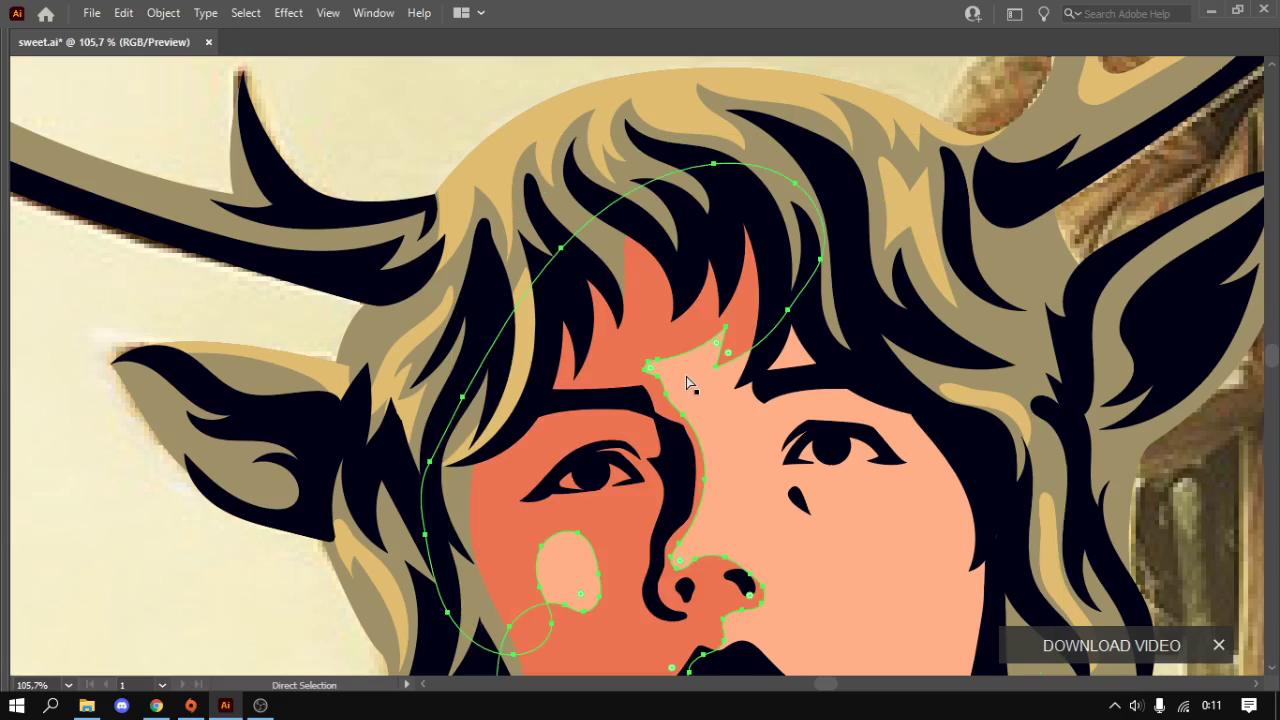
pyautogui.hotkey('ctrl', 'shift', 'a')
pyautogui.press('z')
pyautogui.moveTo(687, 383)
pyautogui.mouseDown()
pyautogui.moveTo(719, 353)
pyautogui.moveTo(771, 366)
pyautogui.moveTo(723, 400)
pyautogui.moveTo(629, 387)
pyautogui.mouseUp()
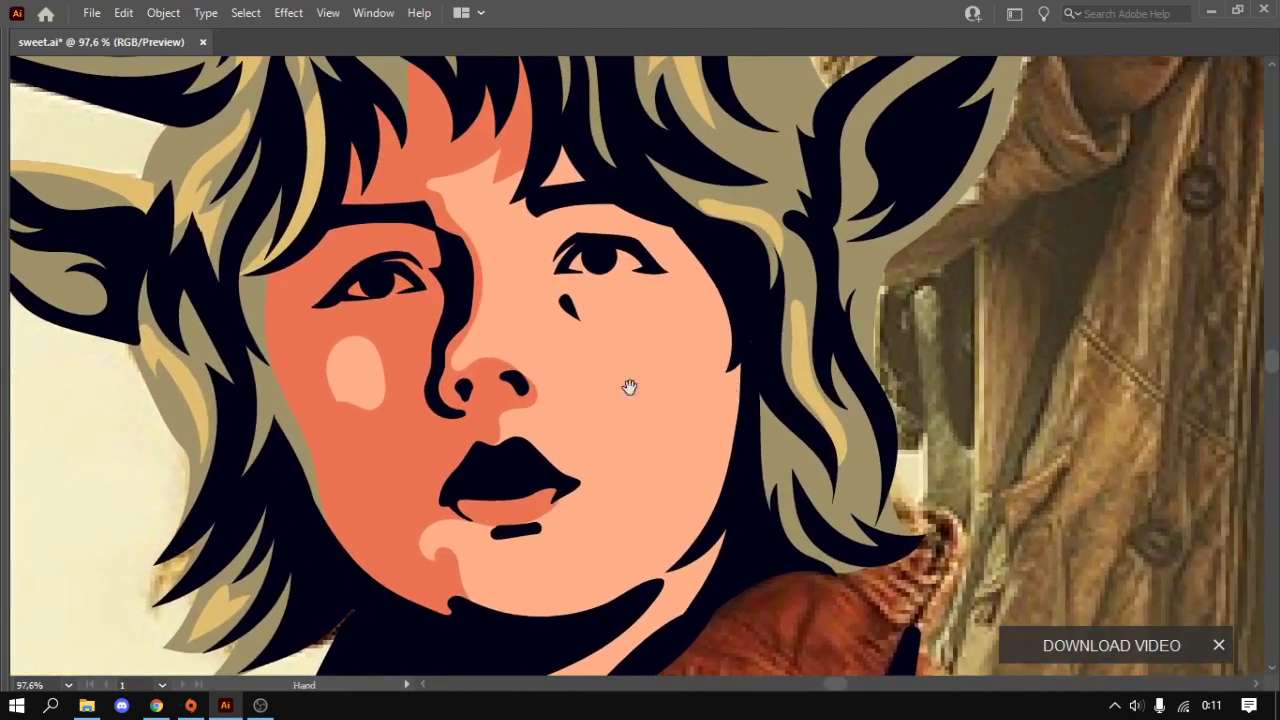
pyautogui.press('Tab')
pyautogui.hotkey('ctrl', 'y')
pyautogui.press('Tab')
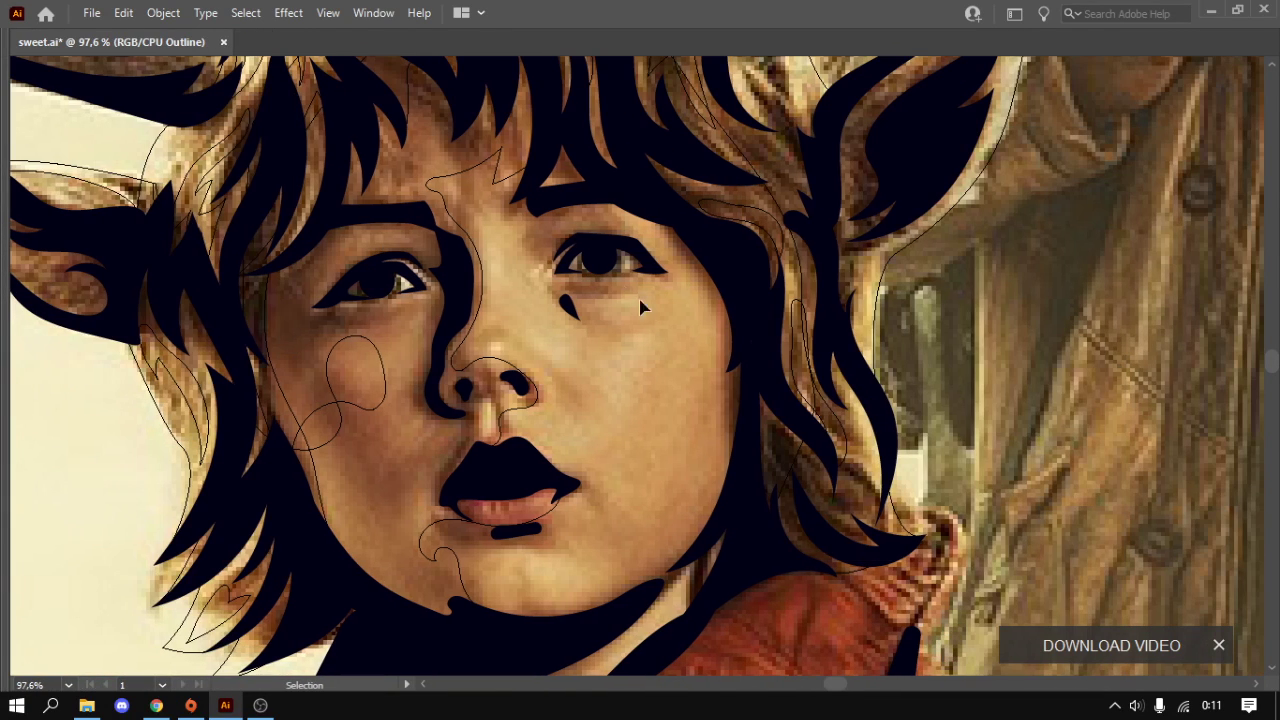
pyautogui.moveTo(532, 348)
pyautogui.mouseDown()
pyautogui.moveTo(632, 372)
pyautogui.moveTo(571, 420)
pyautogui.moveTo(611, 390)
pyautogui.mouseUp()
# - Draw shadow shapes beside the nose and along the upper lip to the mouth corner
pyautogui.press('n')
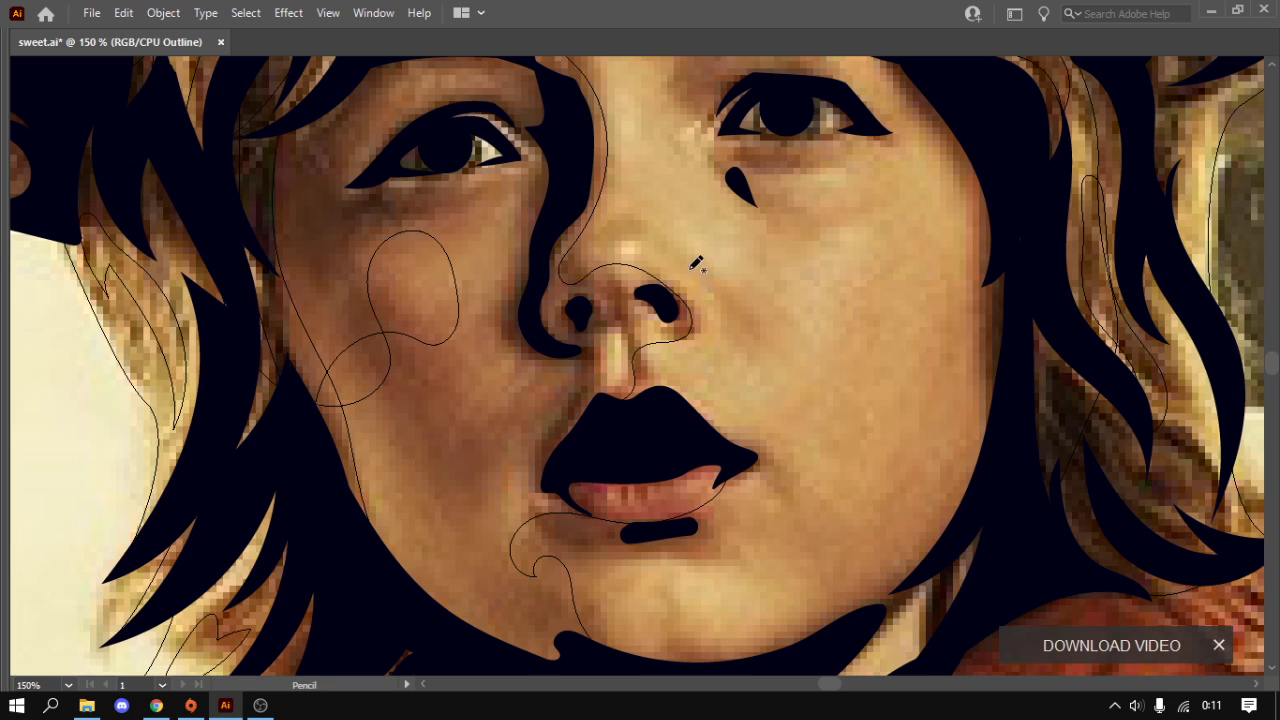
pyautogui.moveTo(690, 255); pyautogui.dragTo(691, 262)
pyautogui.moveTo(737, 411)
pyautogui.mouseDown()
pyautogui.moveTo(709, 351)
pyautogui.moveTo(712, 381)
pyautogui.moveTo(738, 409)
pyautogui.moveTo(658, 348)
pyautogui.mouseUp()
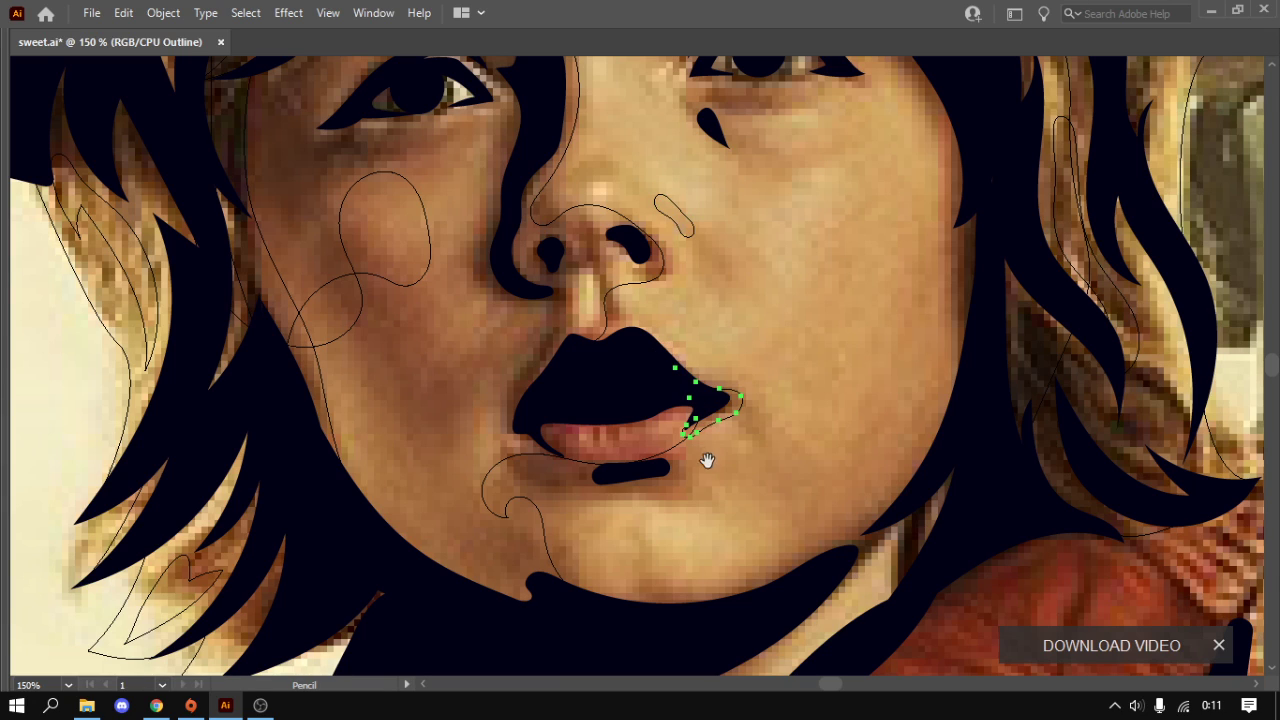
pyautogui.moveTo(668, 476)
pyautogui.mouseDown()
pyautogui.moveTo(648, 418)
pyautogui.moveTo(543, 428)
pyautogui.moveTo(646, 389)
pyautogui.mouseUp()
pyautogui.scroll(-1, 743, 323)
pyautogui.scroll(-1, 803, 320)
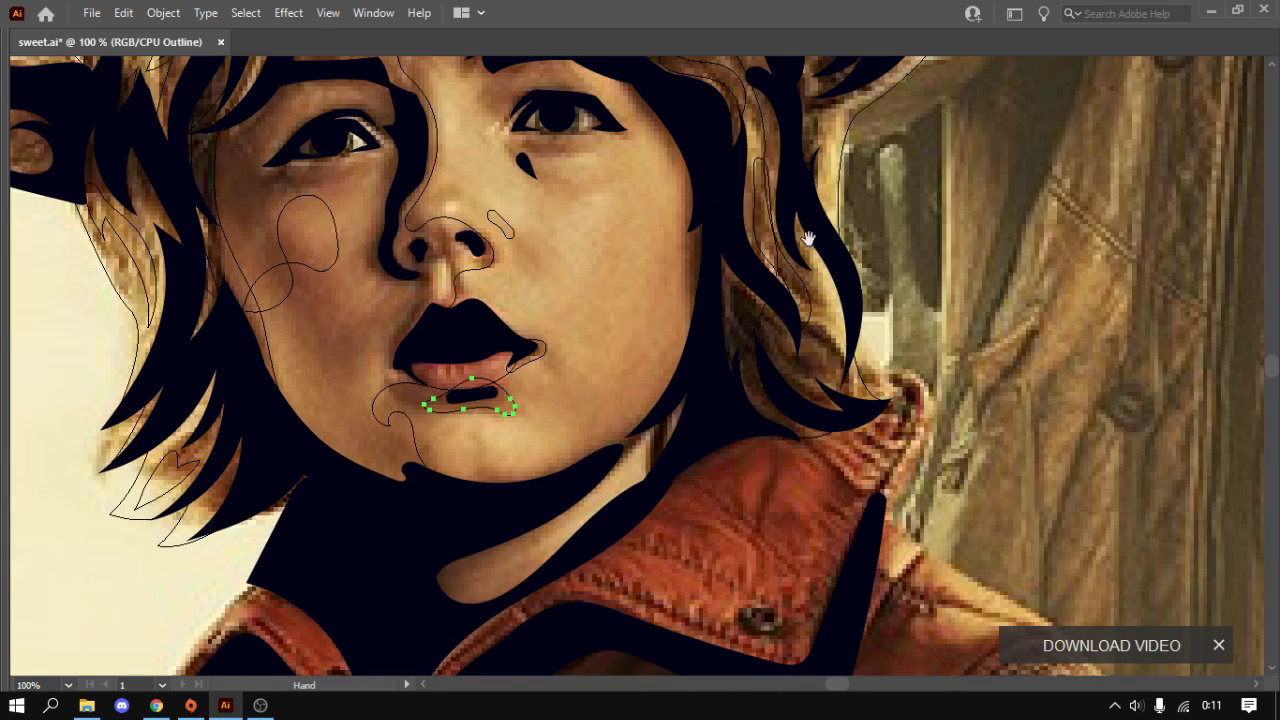
pyautogui.scroll(1, 638, 313)
pyautogui.moveTo(638, 313); pyautogui.dragTo(694, 347)
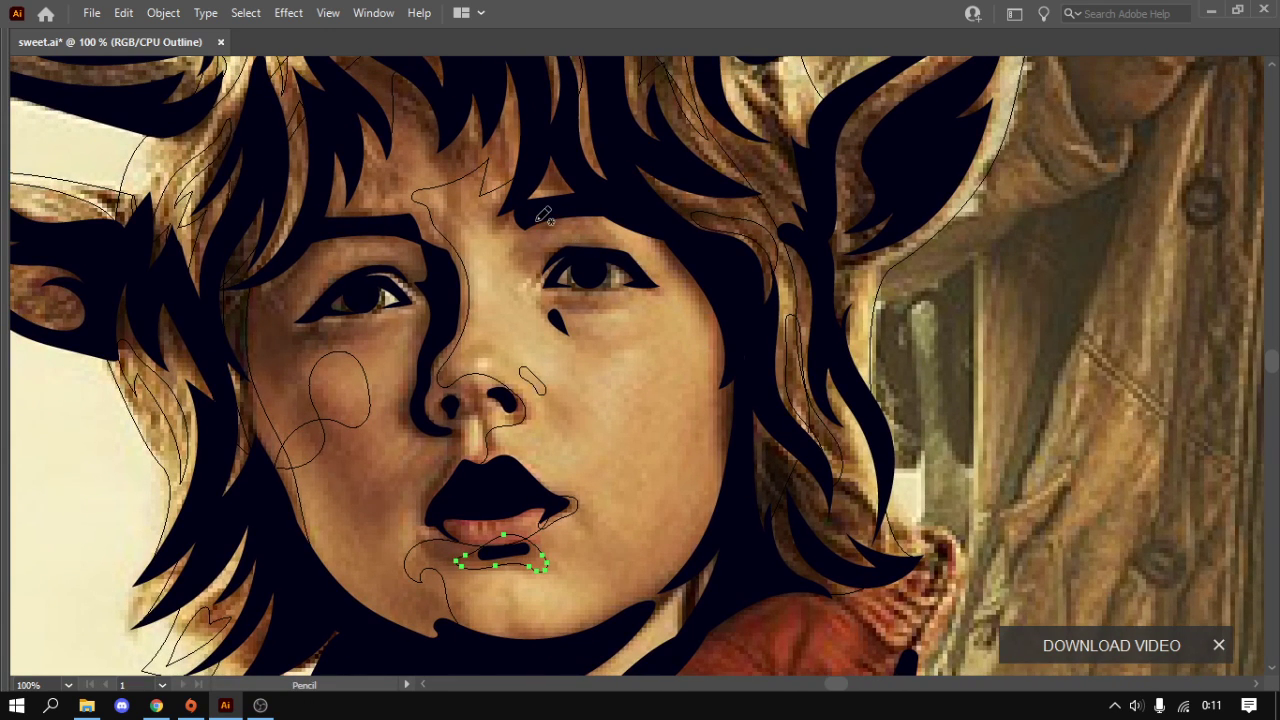
# - Draw the right-cheek shadow from the eye corner down to the jaw
pyautogui.moveTo(526, 232); pyautogui.dragTo(535, 280)
pyautogui.moveTo(630, 248)
pyautogui.mouseDown()
pyautogui.moveTo(680, 270)
pyautogui.moveTo(725, 415)
pyautogui.moveTo(655, 582)
pyautogui.moveTo(576, 640)
pyautogui.moveTo(618, 648)
pyautogui.moveTo(697, 596)
pyautogui.moveTo(752, 460)
pyautogui.moveTo(760, 346)
pyautogui.moveTo(707, 242)
pyautogui.moveTo(625, 205)
pyautogui.moveTo(556, 204)
pyautogui.moveTo(535, 218)
pyautogui.mouseUp()
pyautogui.press('a')
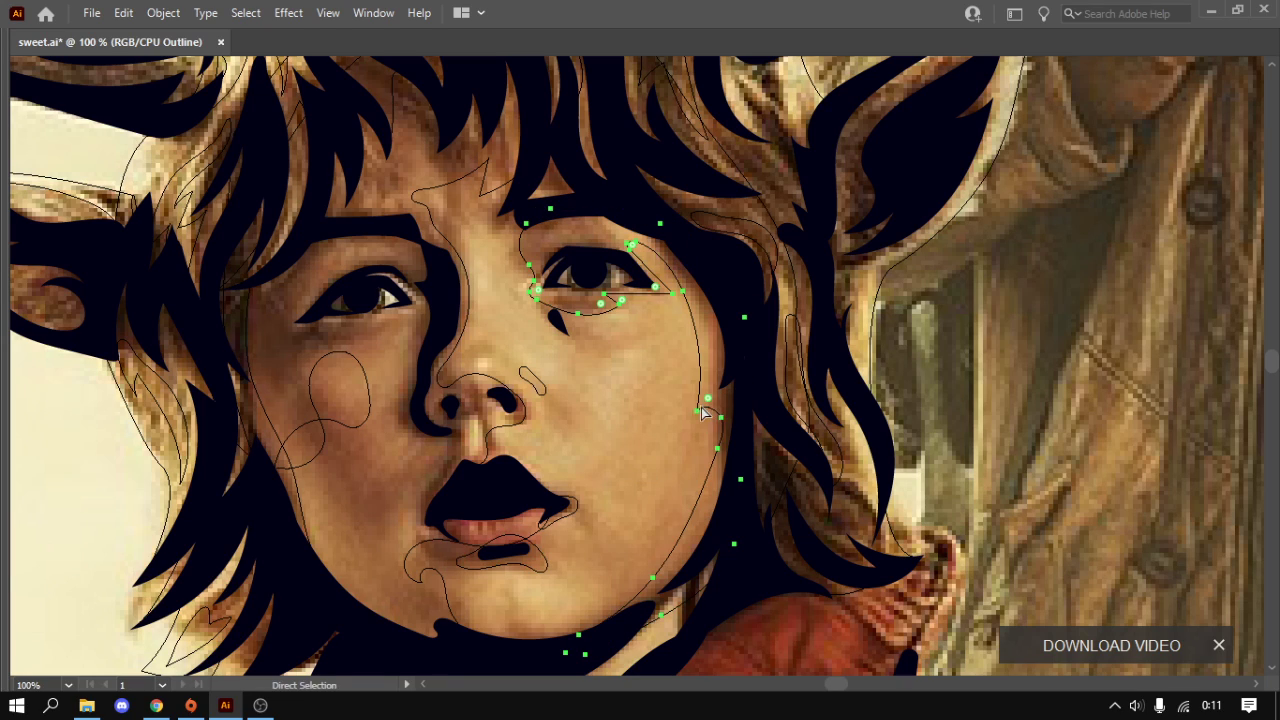
pyautogui.click(705, 405)
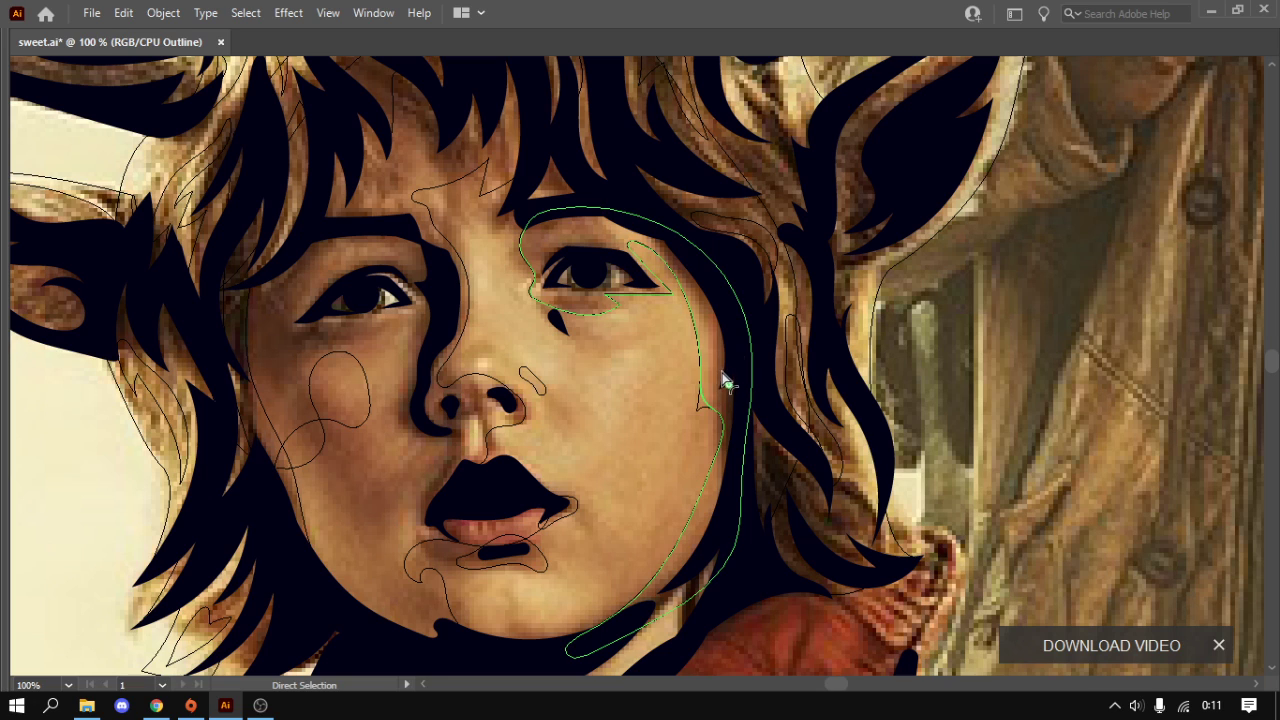
pyautogui.click(727, 383)
pyautogui.moveTo(712, 401); pyautogui.dragTo(663, 450)
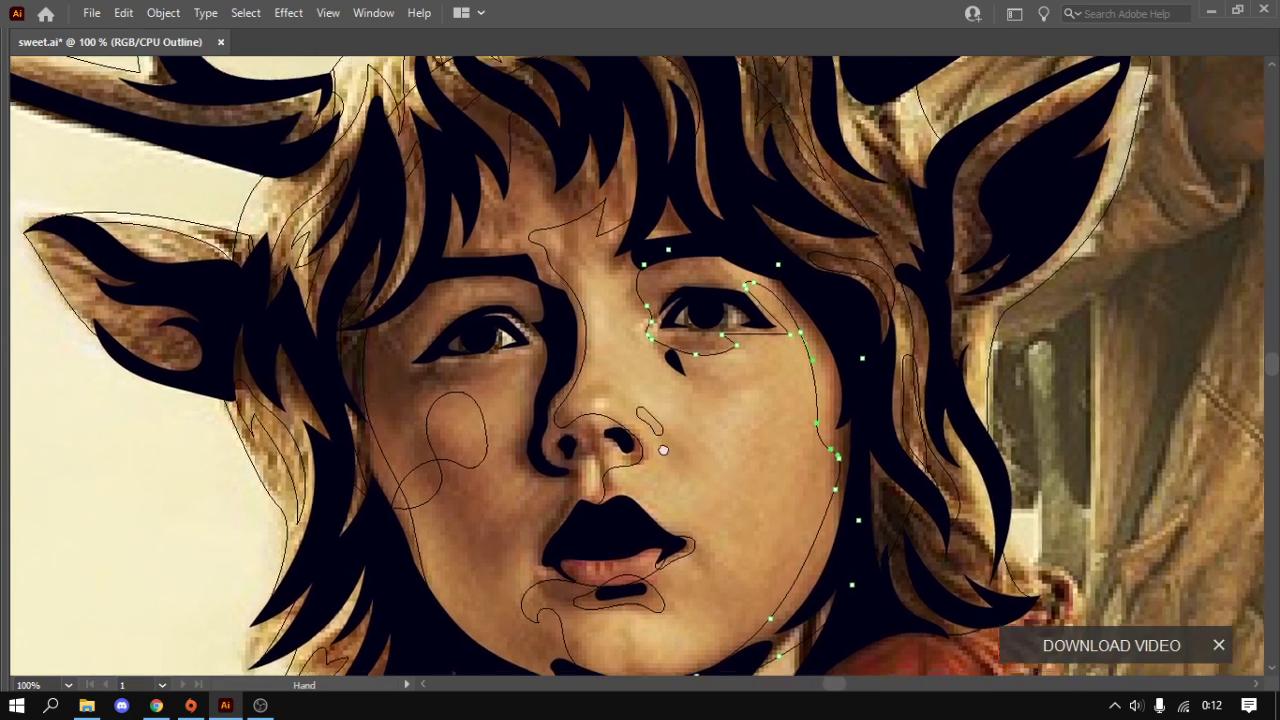
pyautogui.hotkey('ctrl', 'shift', 'a')
pyautogui.press('n')
pyautogui.scroll(10, 650, 400)
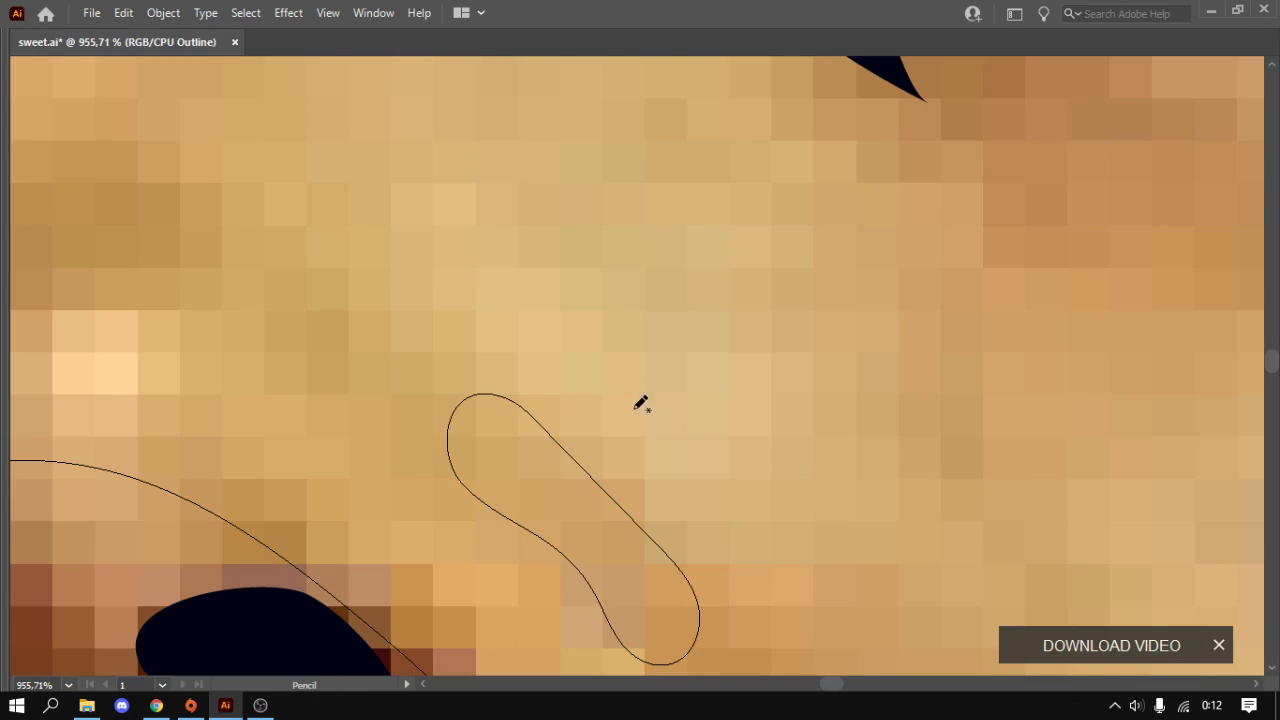
pyautogui.scroll(-2, 641, 403)
pyautogui.scroll(-3, 591, 466)
# - Reshape the nose outline by pulling its curve and moving an anchor point
pyautogui.press('a')
pyautogui.scroll(3, 566, 331)
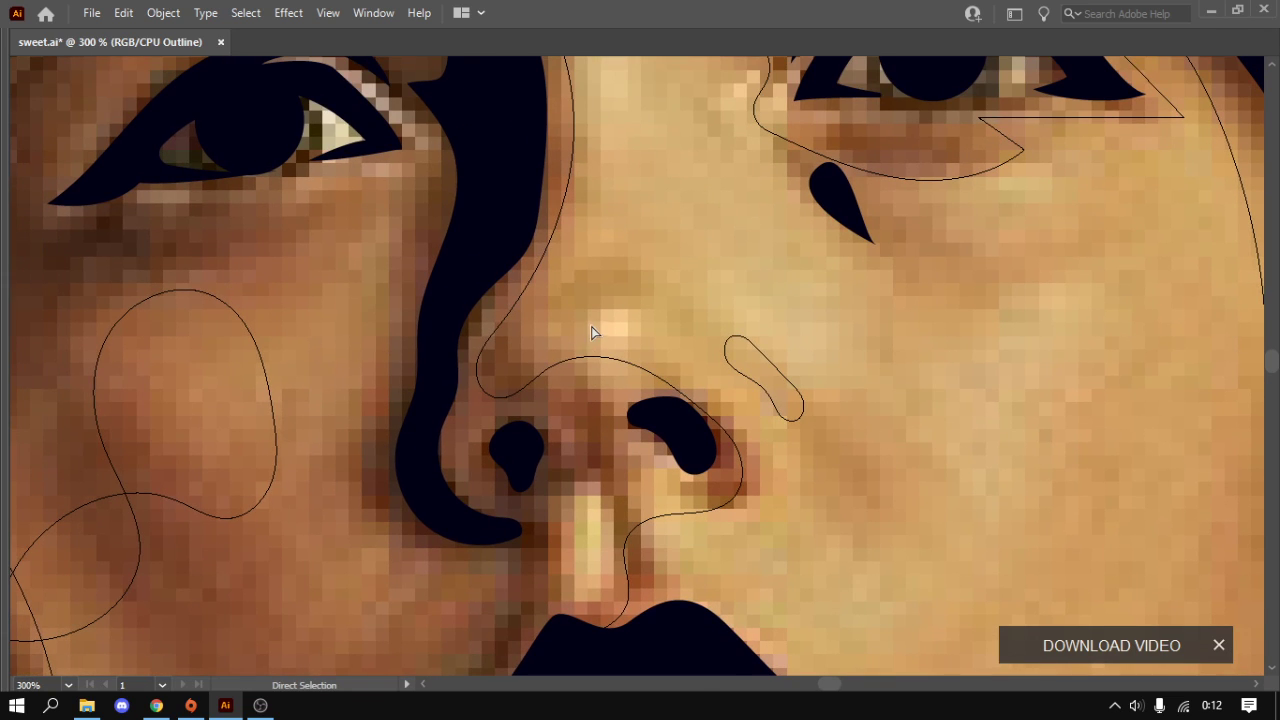
pyautogui.click(592, 357)
pyautogui.moveTo(620, 366)
pyautogui.mouseDown()
pyautogui.moveTo(633, 352)
pyautogui.moveTo(622, 355)
pyautogui.mouseUp()
pyautogui.moveTo(545, 373); pyautogui.dragTo(493, 398)
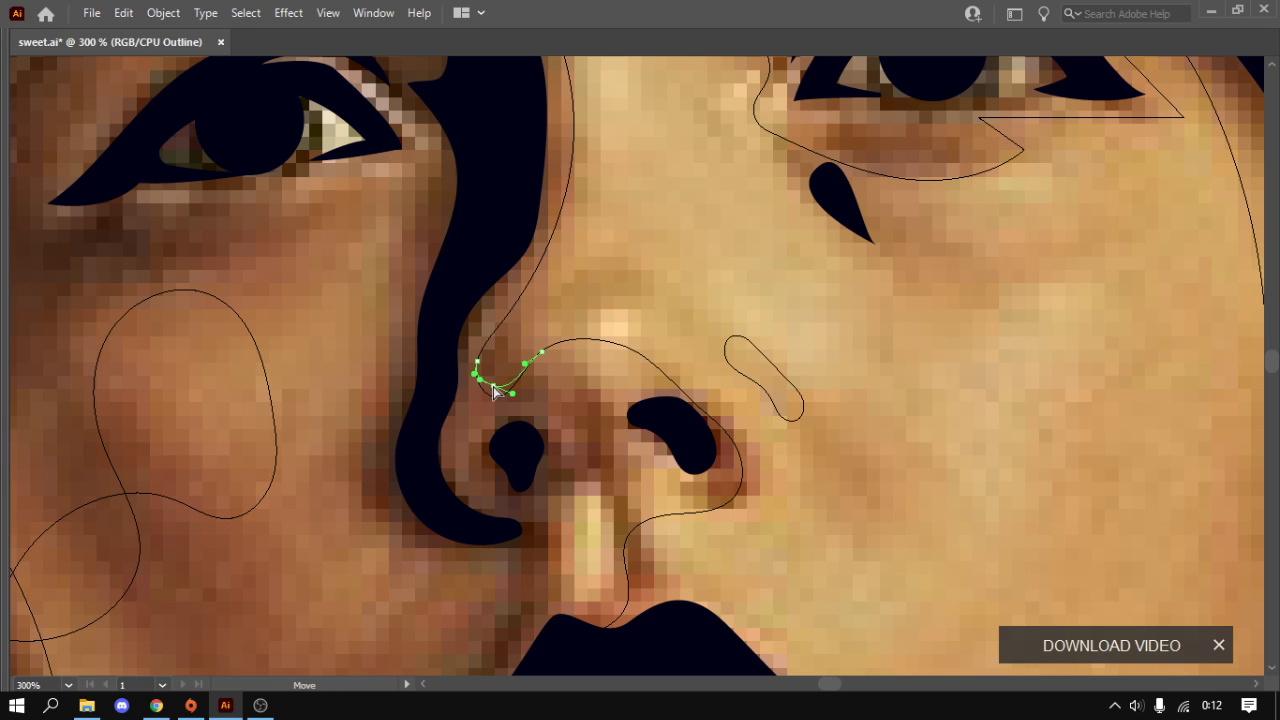
# - Zoom out to show nose and lips and return to full-colour Preview
pyautogui.click(710, 390)
pyautogui.press('z')
pyautogui.moveTo(710, 390); pyautogui.dragTo(710, 405)
pyautogui.keyDown('alt'); pyautogui.click(680, 423); pyautogui.keyUp('alt')
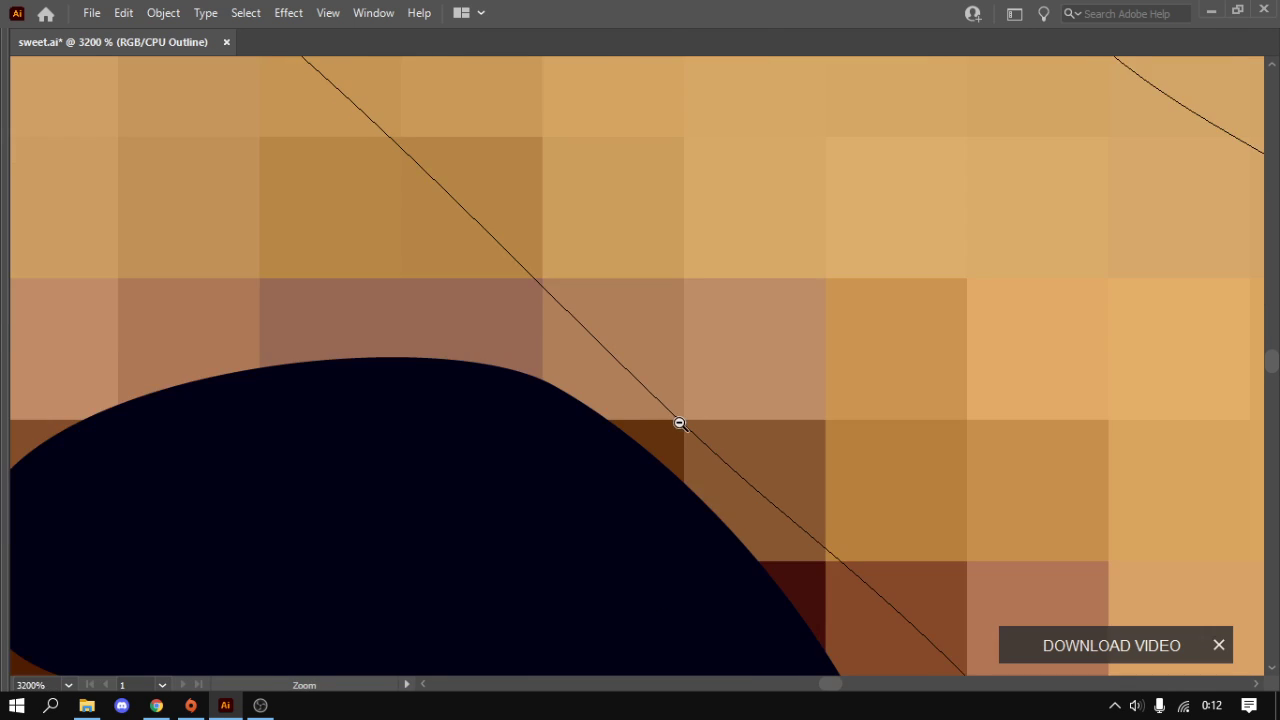
pyautogui.keyDown('alt'); pyautogui.click(678, 432); pyautogui.keyUp('alt')
pyautogui.keyDown('alt'); pyautogui.click(680, 439); pyautogui.keyUp('alt')
pyautogui.moveTo(574, 337); pyautogui.dragTo(631, 414)
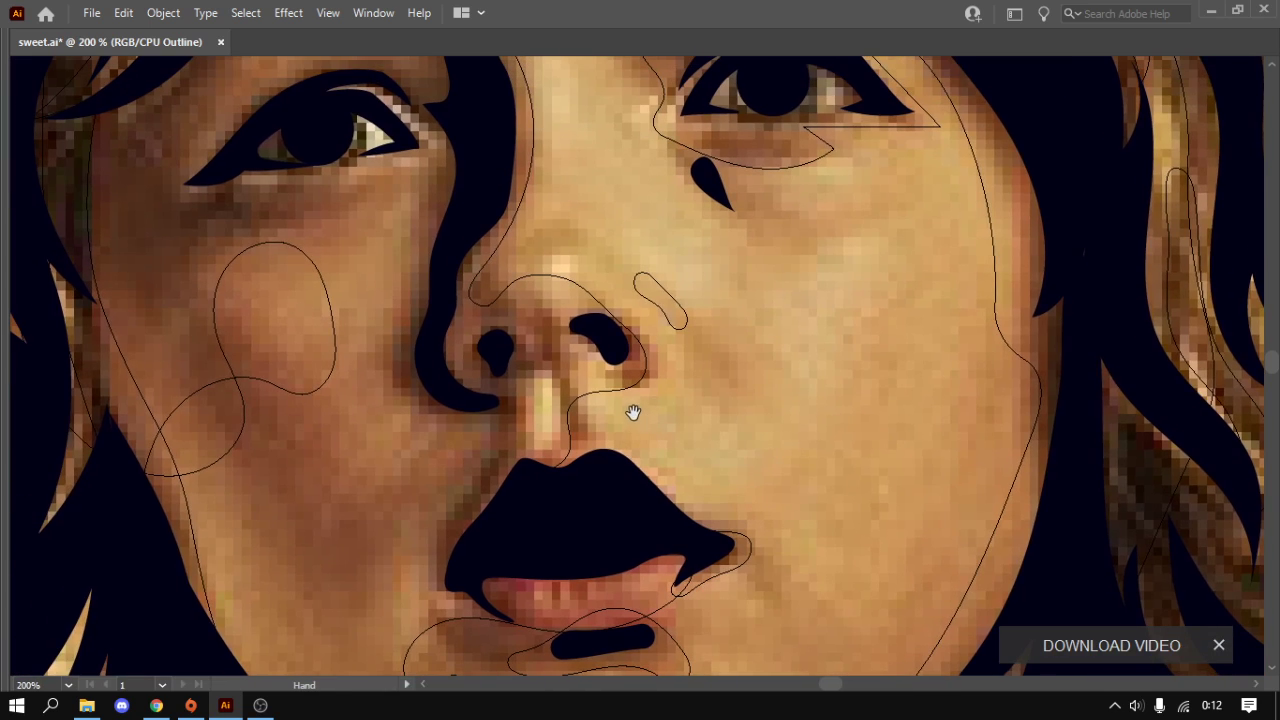
pyautogui.press('Tab')
pyautogui.hotkey('ctrl', 'y')
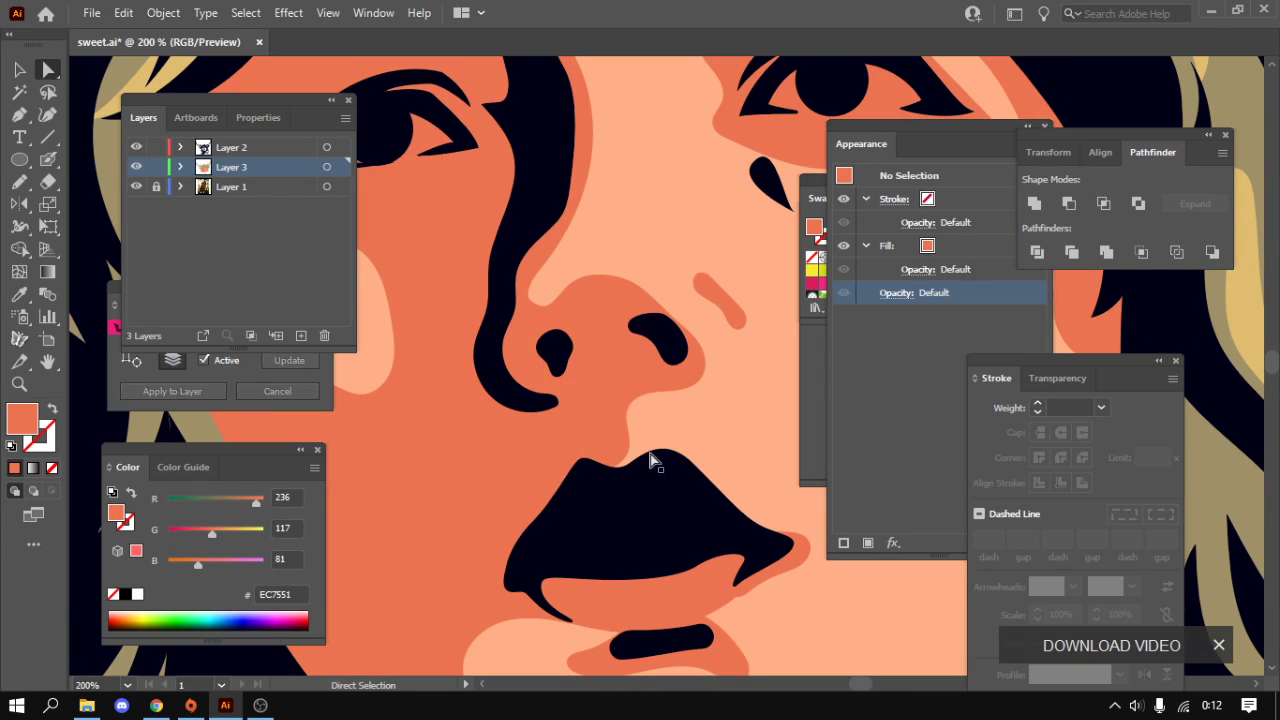
# - Sample the peach FFB088 skin colour and draw a highlight on the nose tip
pyautogui.press('i')
pyautogui.click(648, 398)
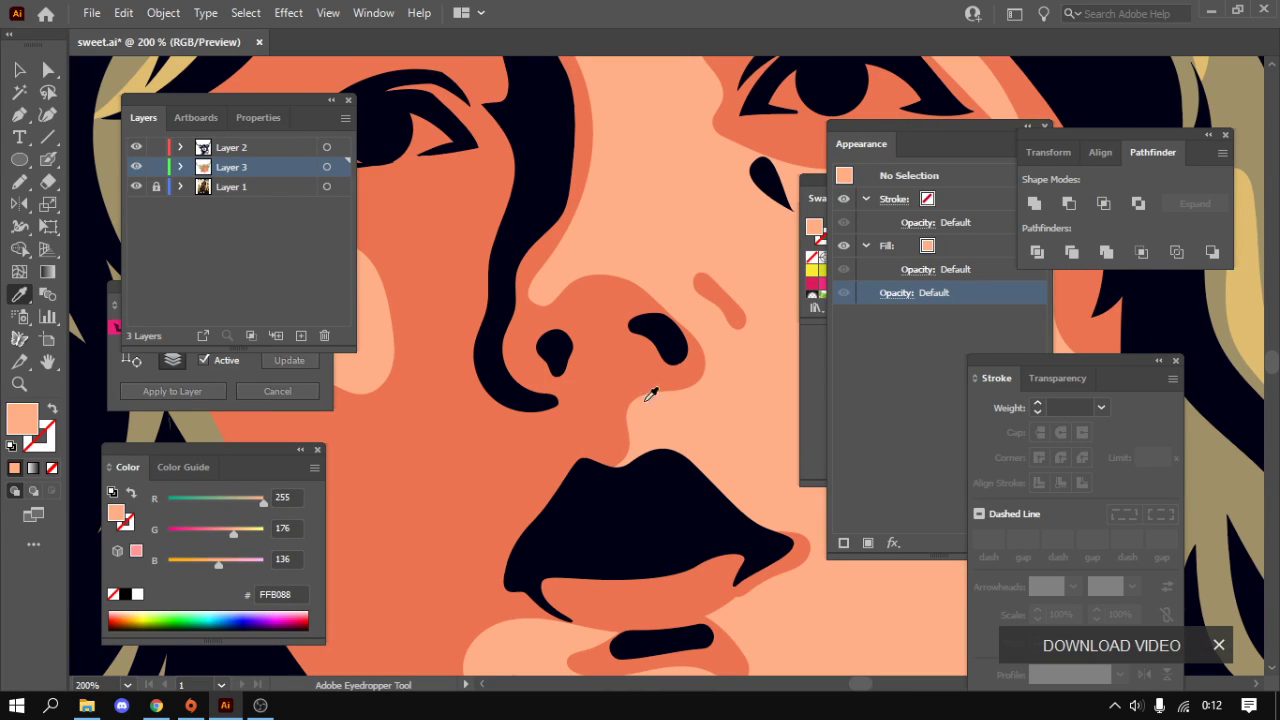
pyautogui.keyDown('ctrl'); pyautogui.click(137, 167); pyautogui.keyUp('ctrl')
pyautogui.press('n')
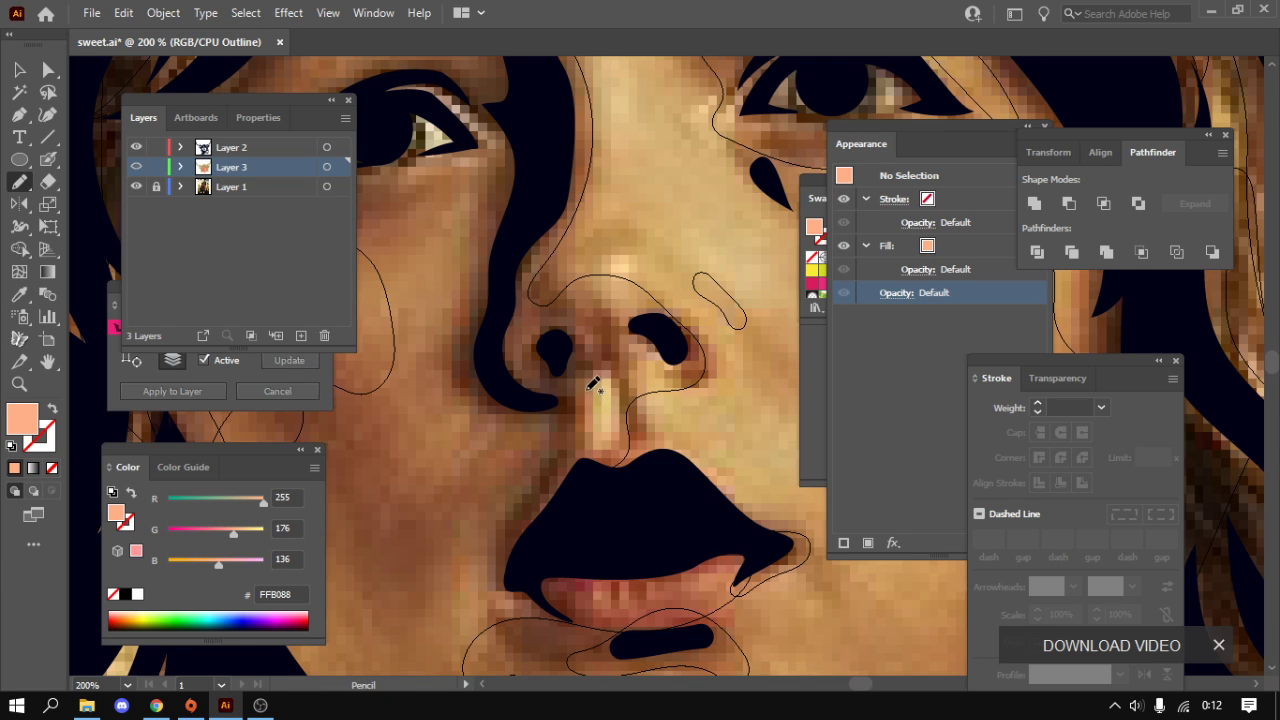
pyautogui.moveTo(588, 388)
pyautogui.mouseDown()
pyautogui.moveTo(604, 444)
pyautogui.moveTo(600, 372)
pyautogui.mouseUp()
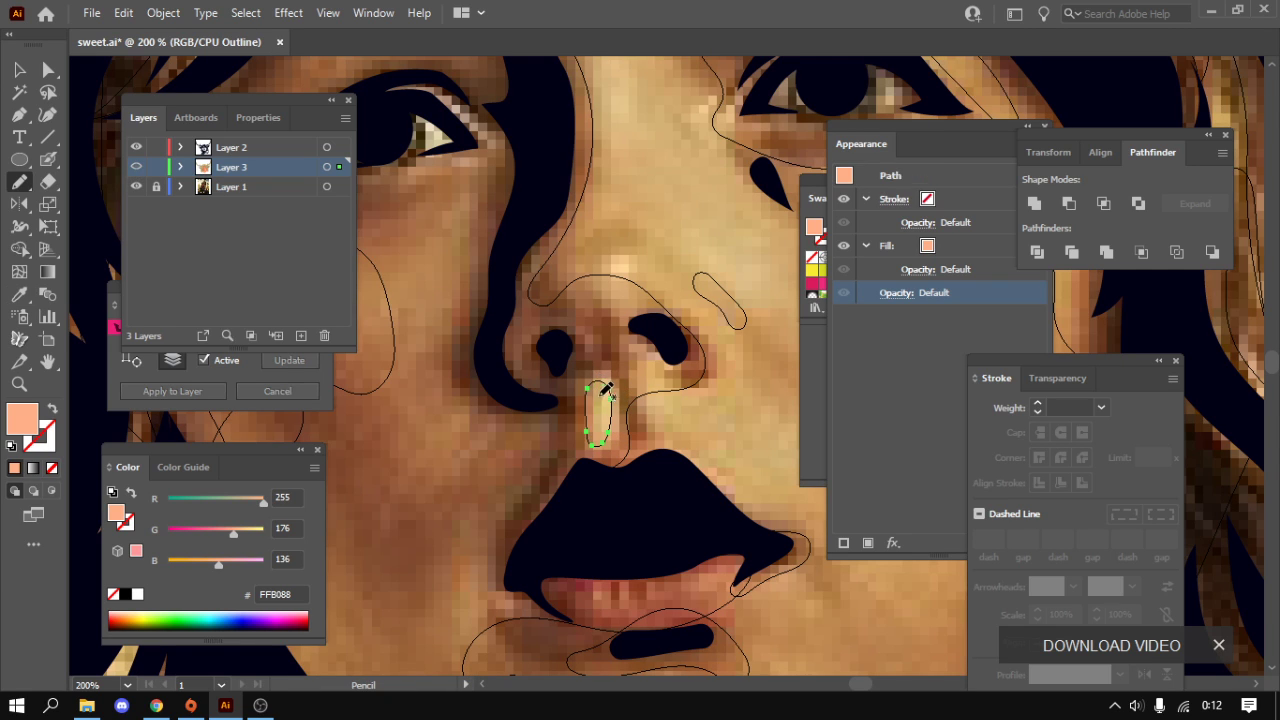
# - Restore full-colour preview and add a peach highlight on the lower lip
pyautogui.press('Tab')
pyautogui.keyDown('ctrl'); pyautogui.keyDown('alt'); pyautogui.click(581, 469); pyautogui.keyUp('alt'); pyautogui.keyUp('ctrl')
pyautogui.press('Tab')
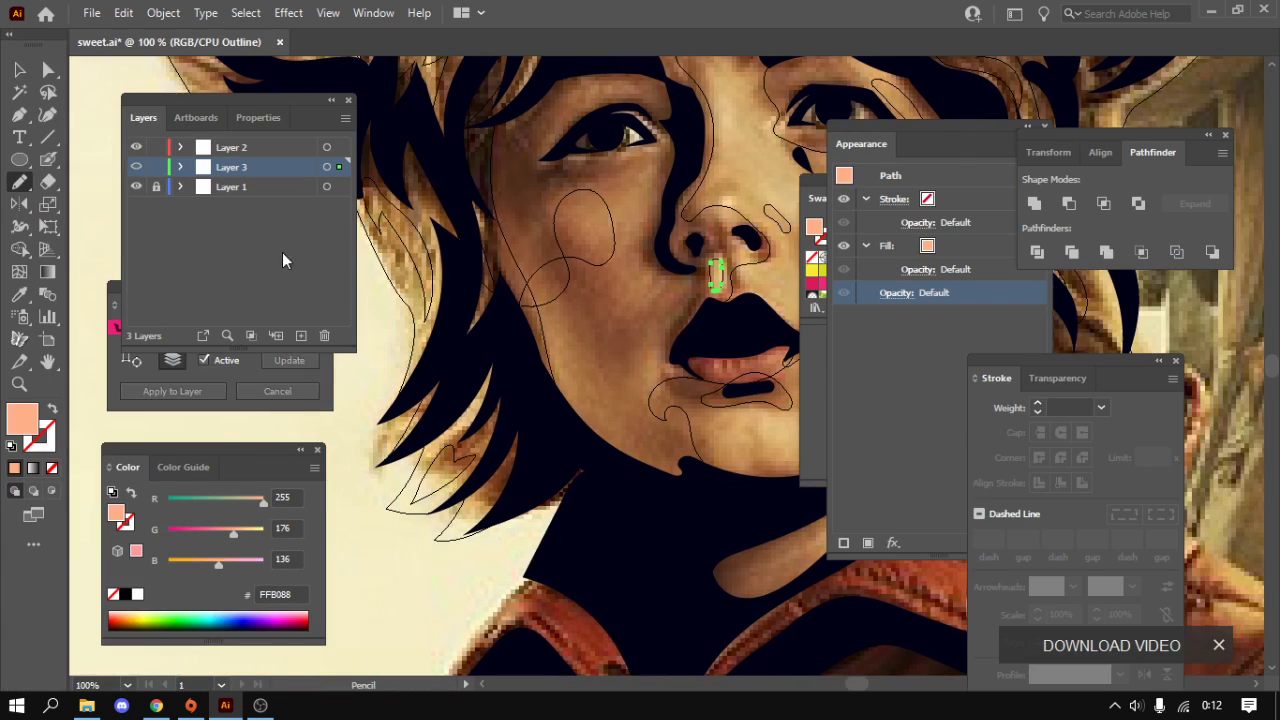
pyautogui.keyDown('ctrl'); pyautogui.click(137, 167); pyautogui.keyUp('ctrl')
pyautogui.hotkey('ctrl', 'y')
pyautogui.moveTo(740, 360); pyautogui.dragTo(612, 420)
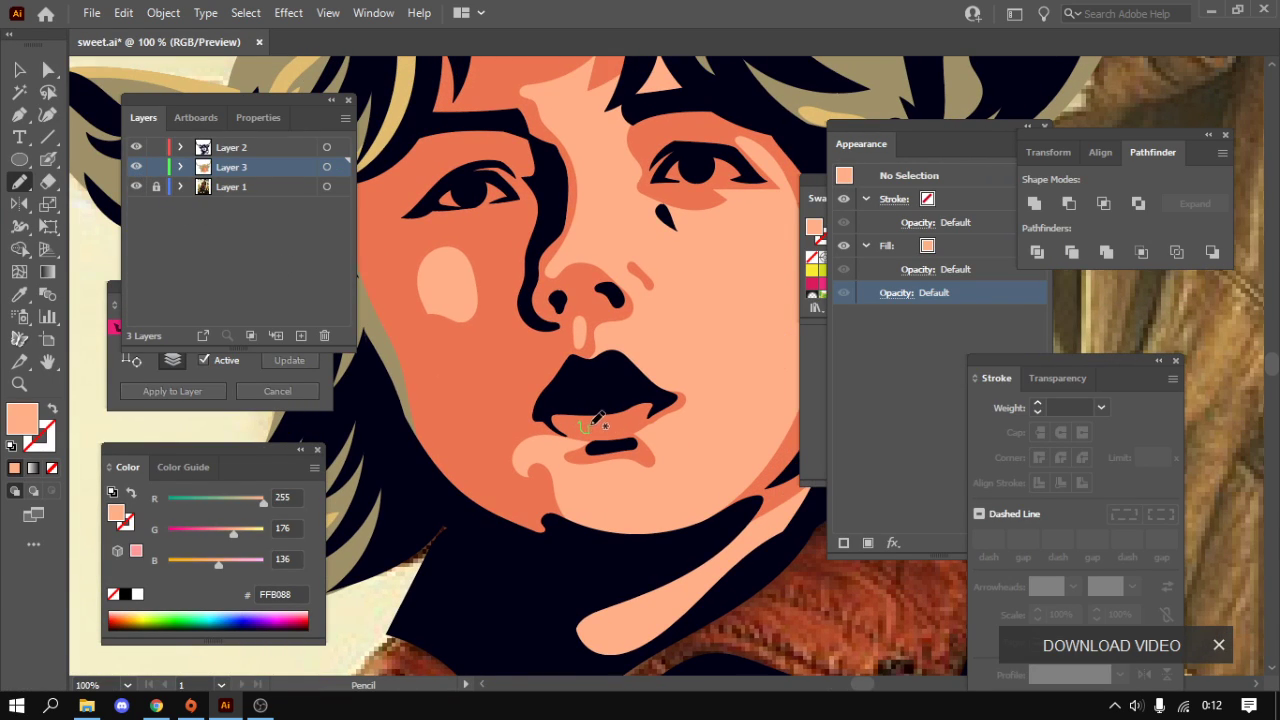
pyautogui.moveTo(586, 418); pyautogui.dragTo(590, 419)
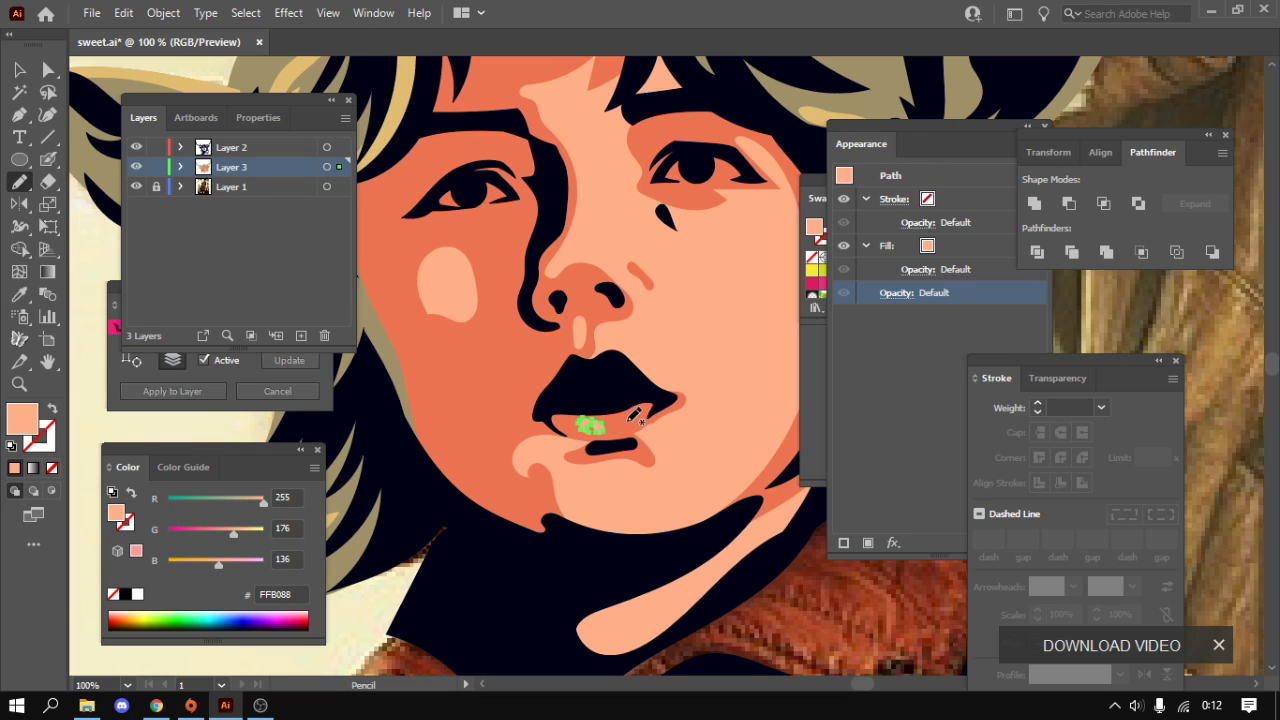
pyautogui.hotkey('ctrl', 'shift', 'a')
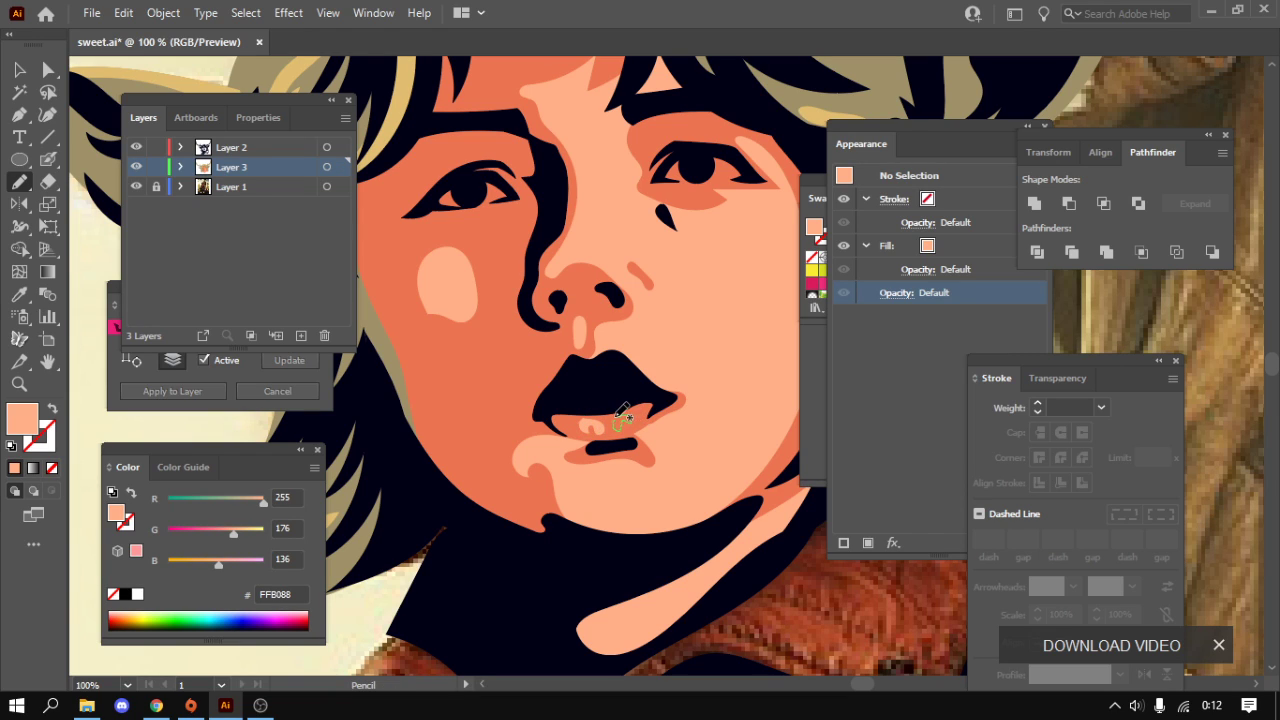
pyautogui.scroll(-5, 650, 415)
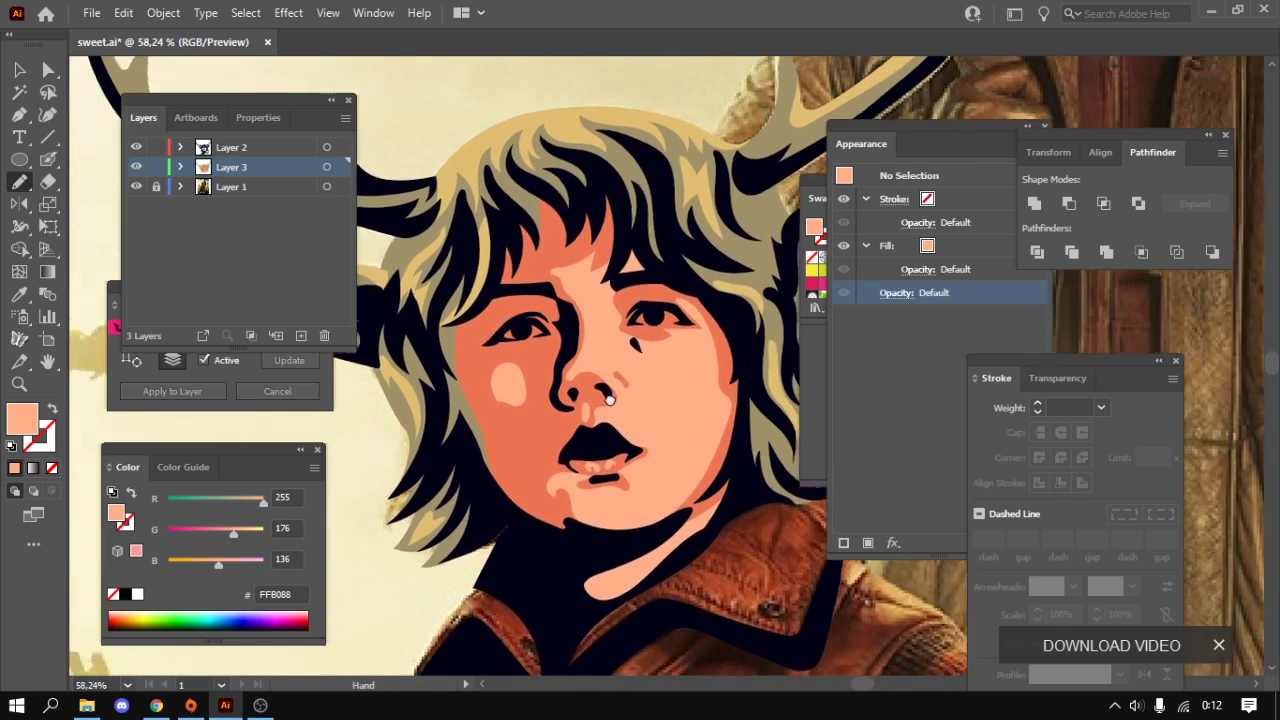
pyautogui.scroll(1, 608, 398)
pyautogui.scroll(1, 608, 390)
pyautogui.scroll(2, 610, 375)
# - Draw a shape over the first eye and fill it with tan E0BD70 via the Eyedropper
pyautogui.scroll(2, 611, 359)
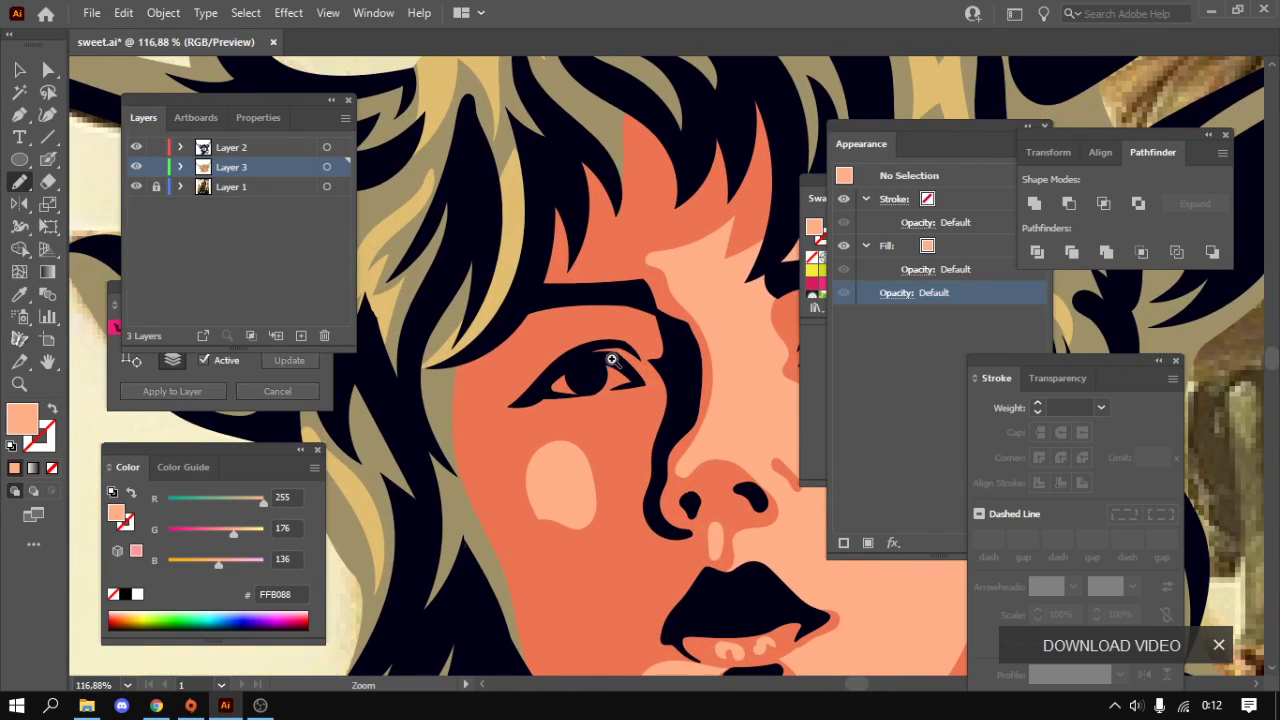
pyautogui.moveTo(581, 356); pyautogui.dragTo(636, 366)
pyautogui.moveTo(551, 386); pyautogui.dragTo(580, 352)
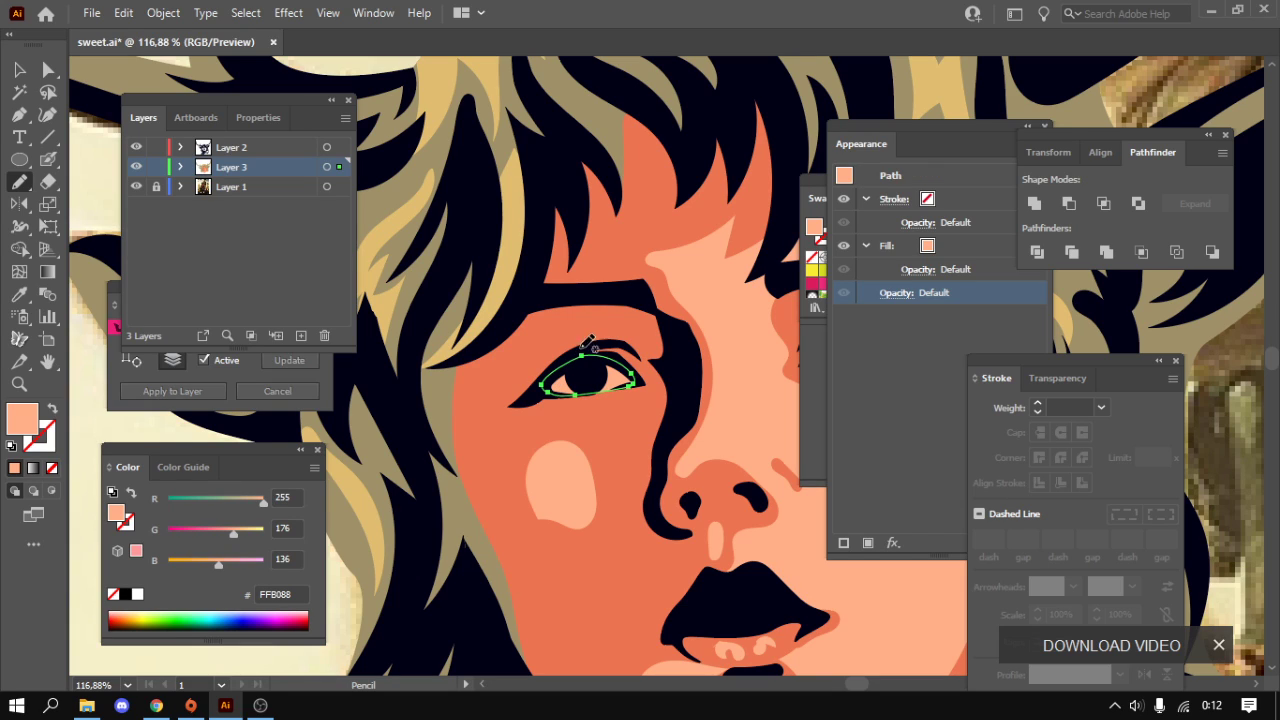
pyautogui.press('i')
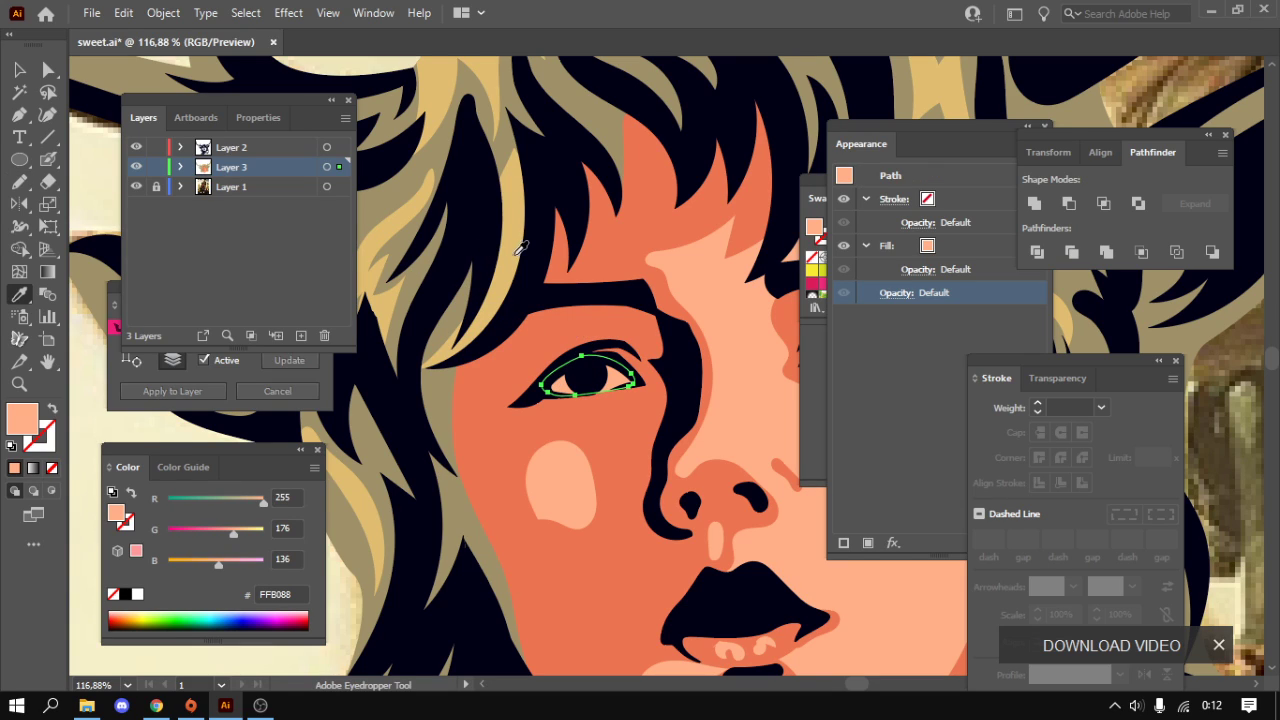
pyautogui.click(527, 256)
pyautogui.hotkey('ctrl', 'shift', 'a')
# - Draw a matching tan shape over the second eye, then deselect and zoom out
pyautogui.hscroll(5, 656, 343)
pyautogui.press('Tab')
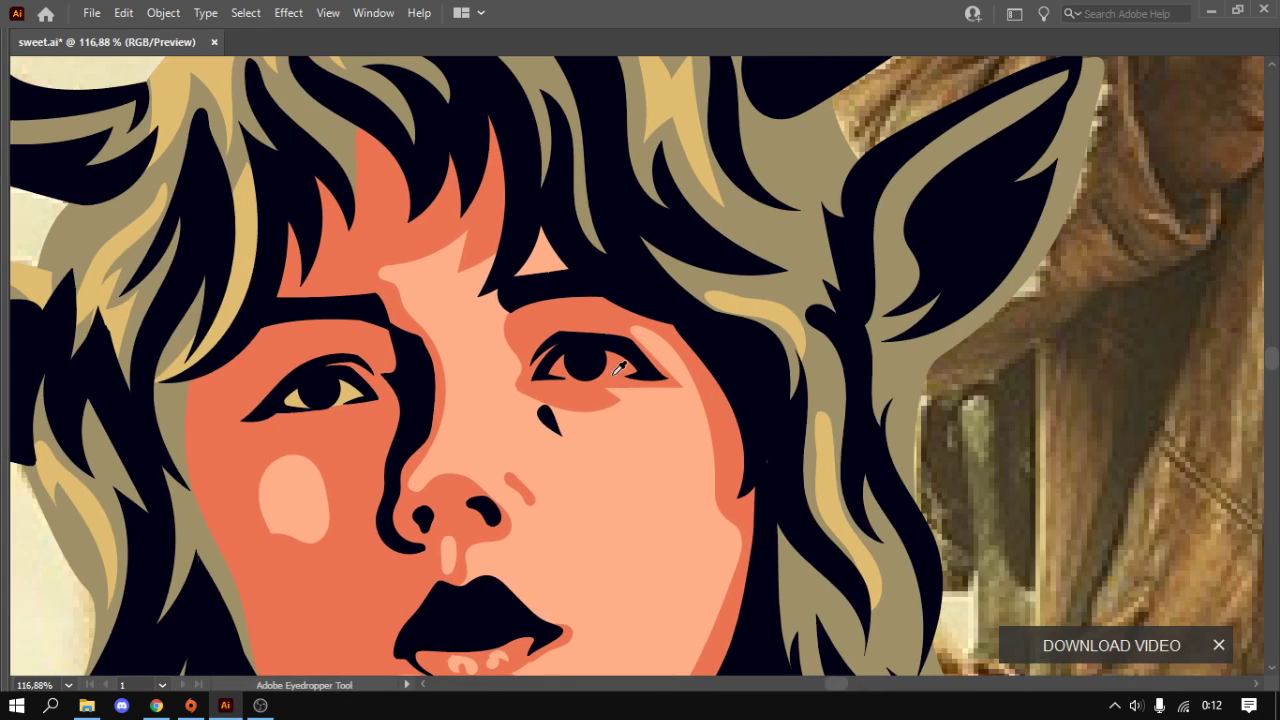
pyautogui.press('n')
pyautogui.moveTo(616, 345); pyautogui.dragTo(641, 349)
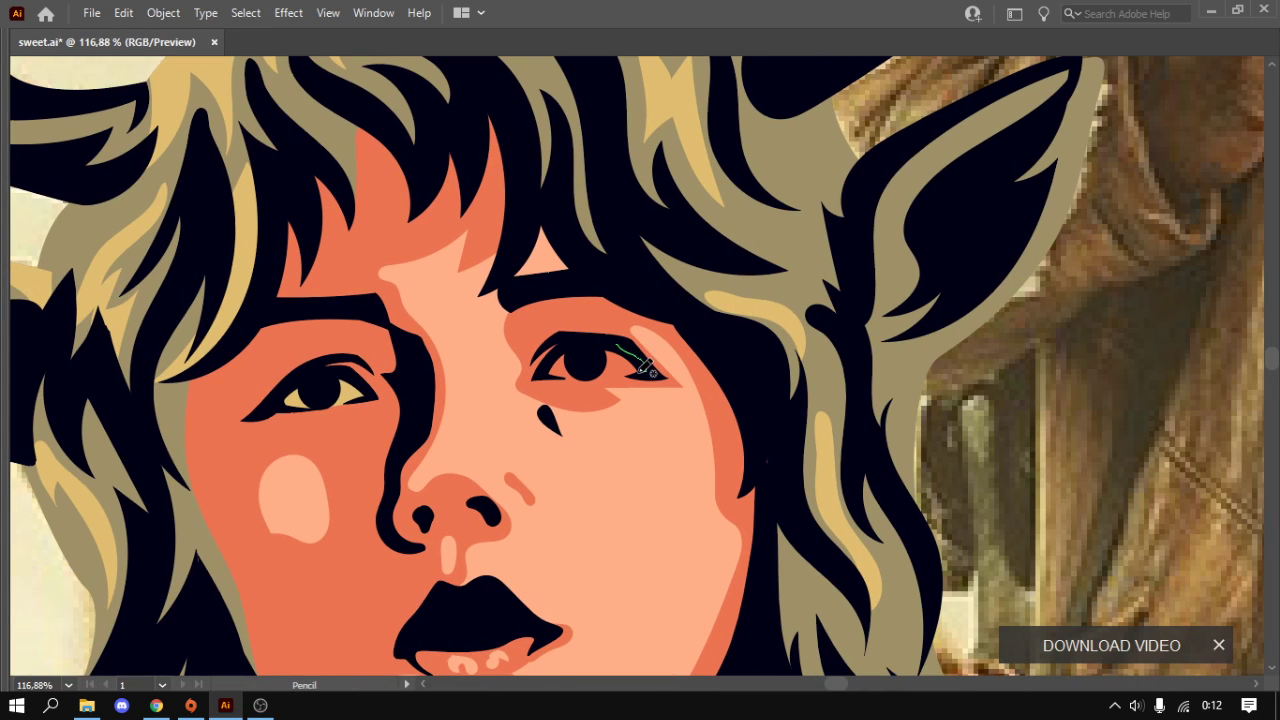
pyautogui.moveTo(564, 374); pyautogui.dragTo(628, 344)
pyautogui.keyDown('ctrl'); pyautogui.click(657, 357); pyautogui.keyUp('ctrl')
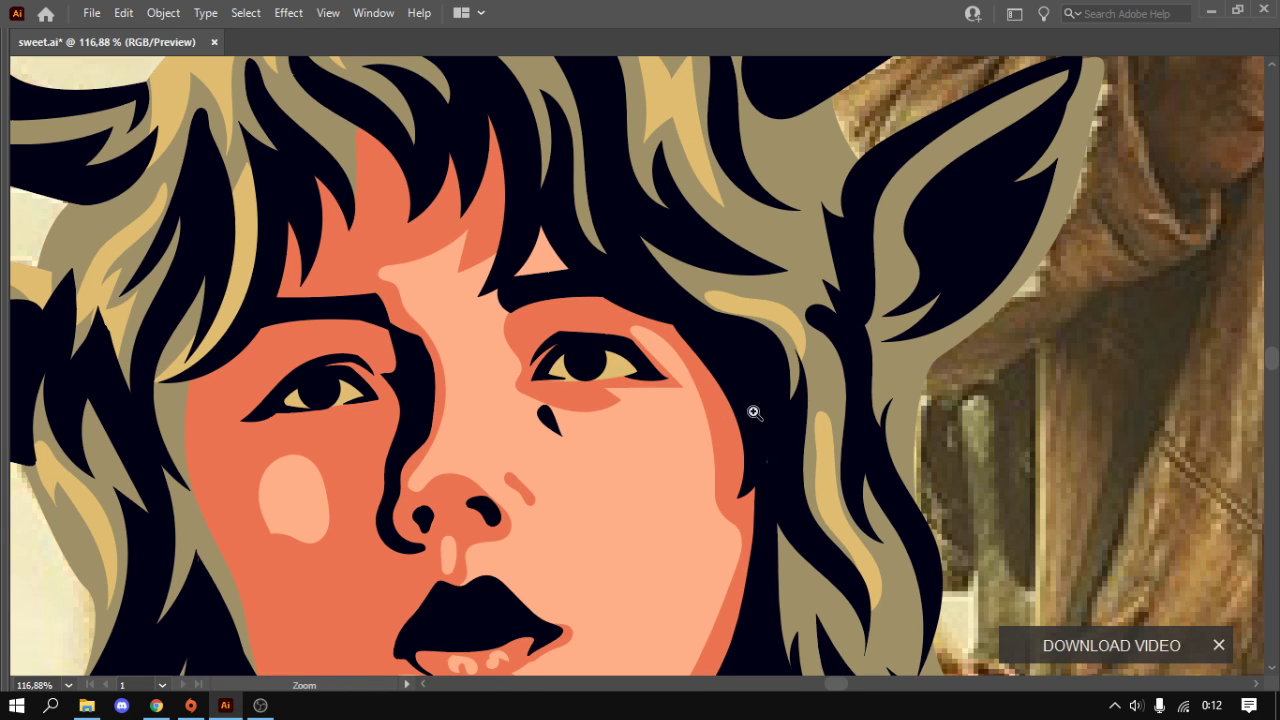
pyautogui.scroll(-1, 690, 440)
pyautogui.scroll(-1, 600, 400)
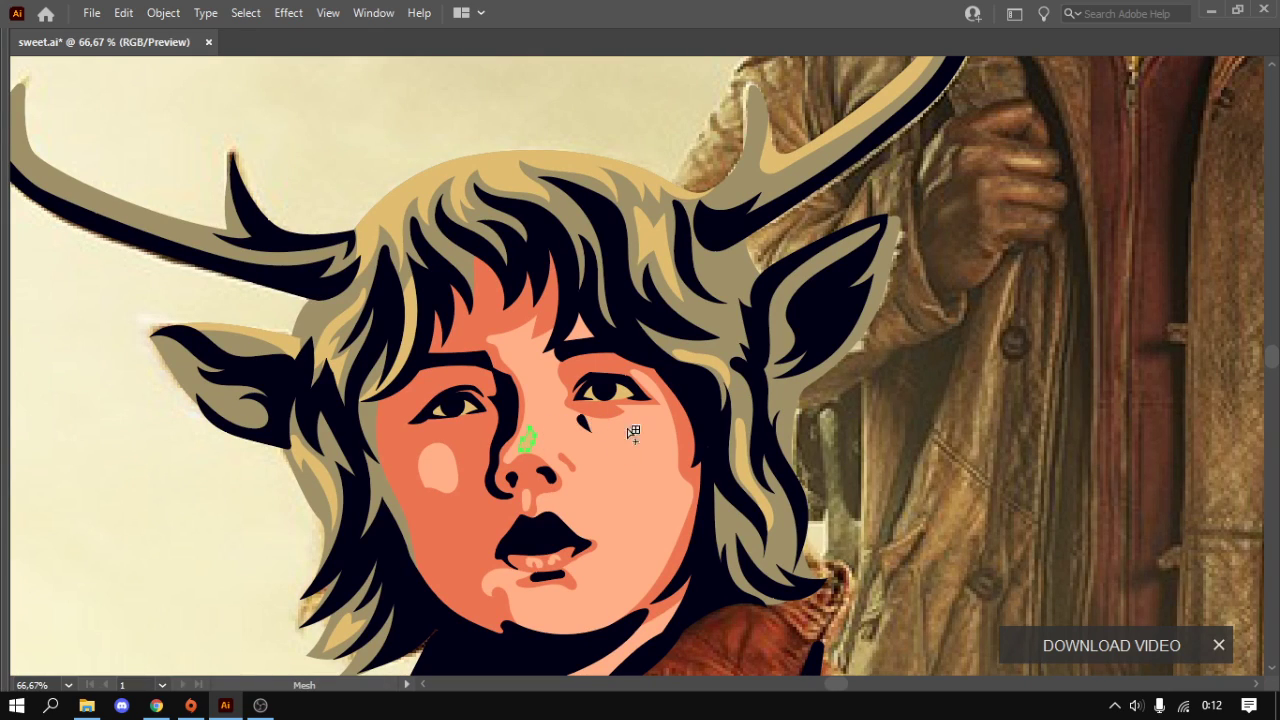
# - Recolour the nose highlight to a near-white fill from the colour picker
pyautogui.press('u')
pyautogui.click(515, 167)
pyautogui.hotkey('ctrl', 'shift', 'a')
pyautogui.press('v')
pyautogui.press('i')
pyautogui.press('Tab')
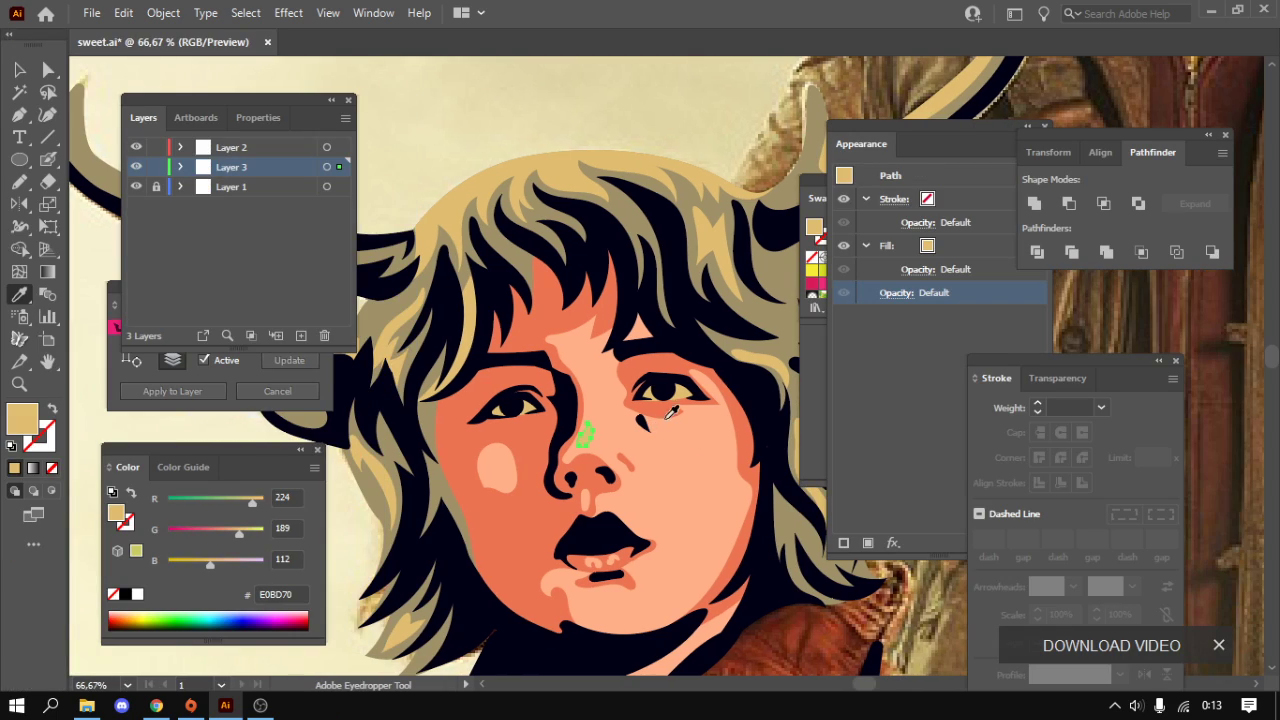
pyautogui.click(262, 535)
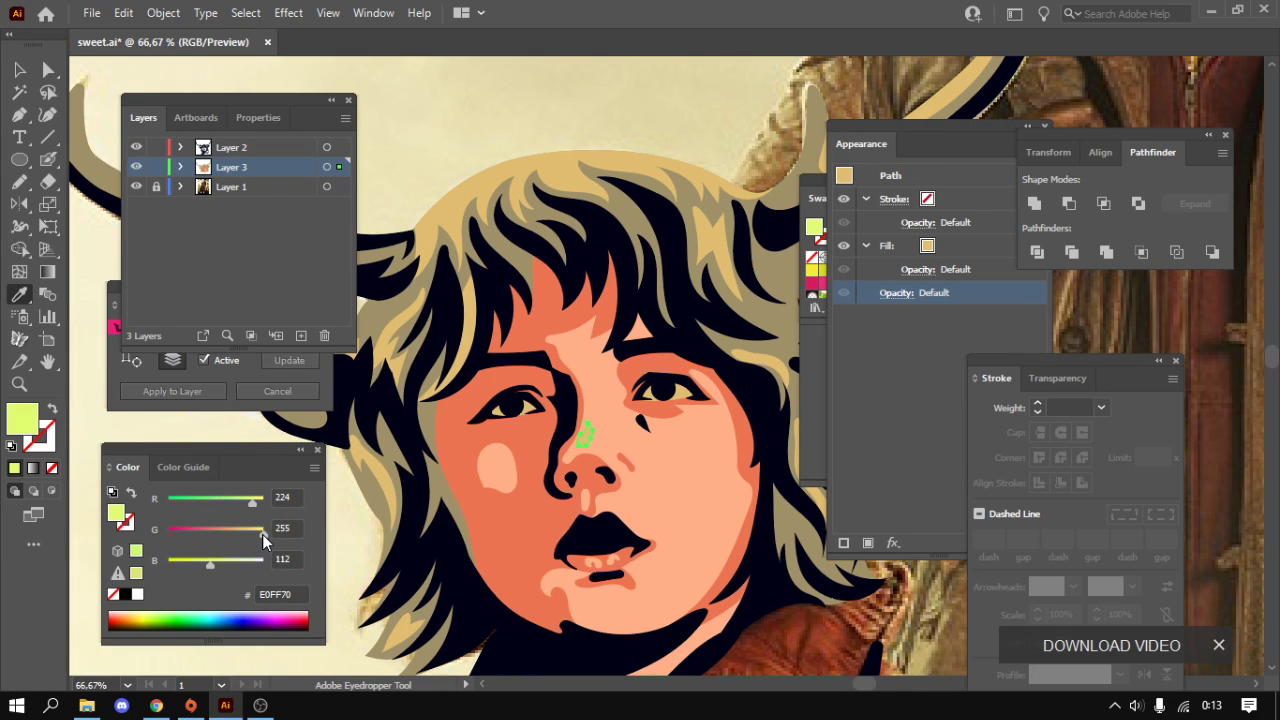
pyautogui.doubleClick(25, 418)
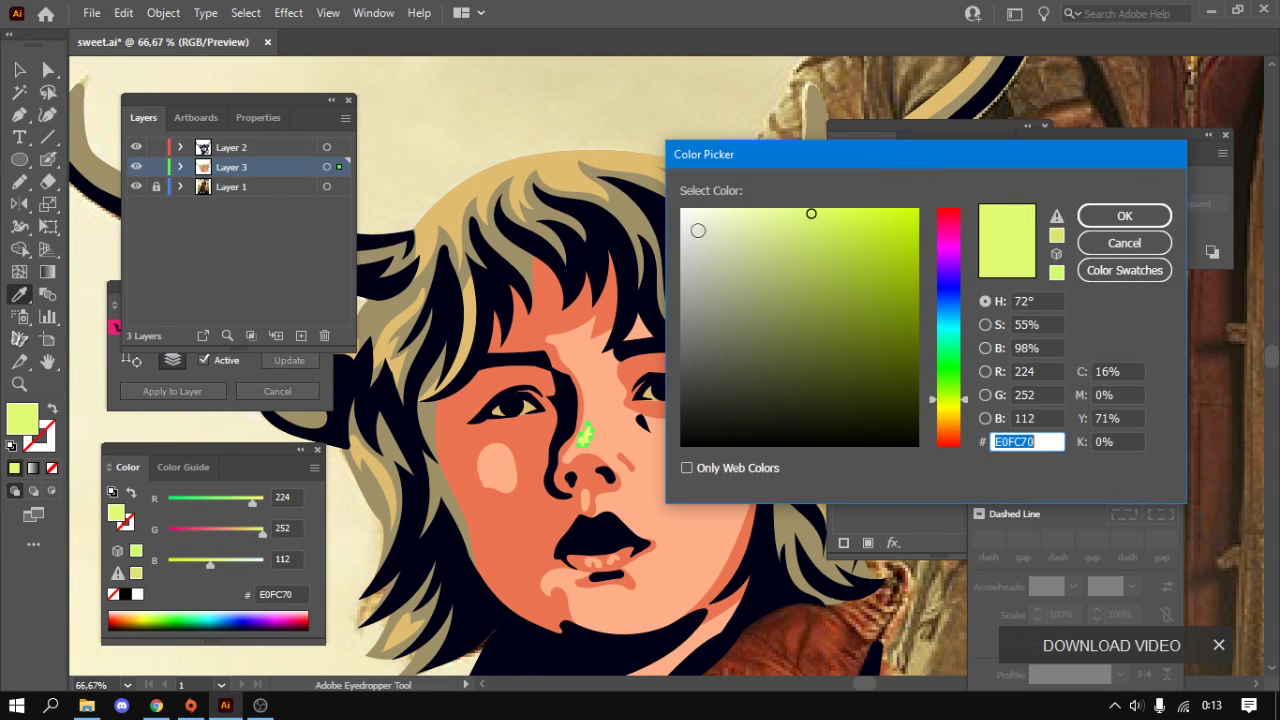
pyautogui.click(690, 217)
pyautogui.click(1124, 216)
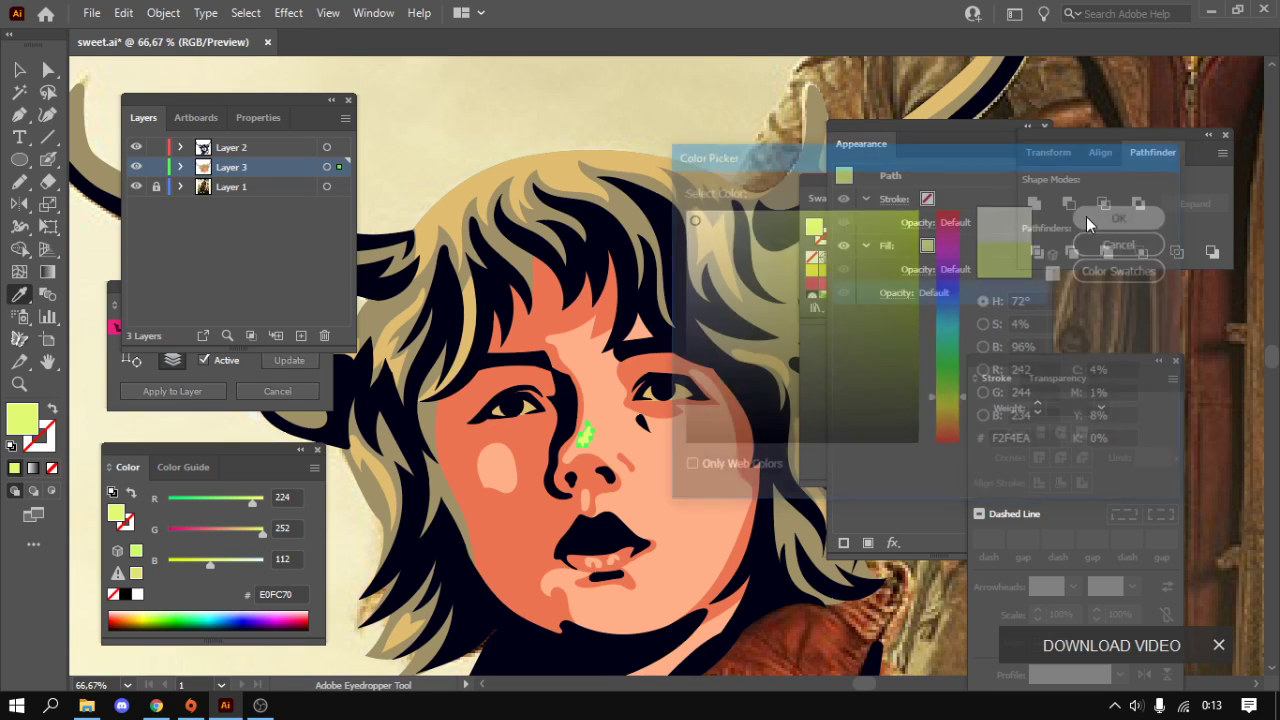
pyautogui.press('Tab')
pyautogui.press('v')
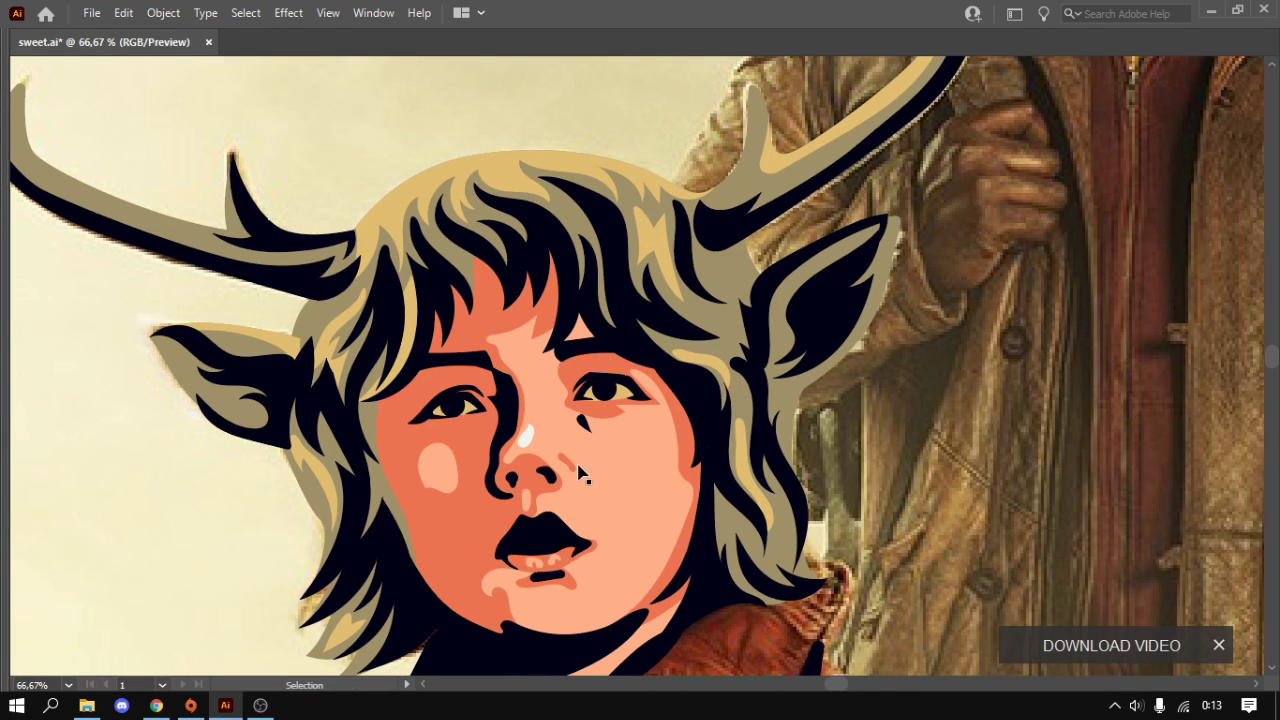
# - Frame the face in Outline view over the reference photo for tracing
pyautogui.press('Tab')
pyautogui.press('n')
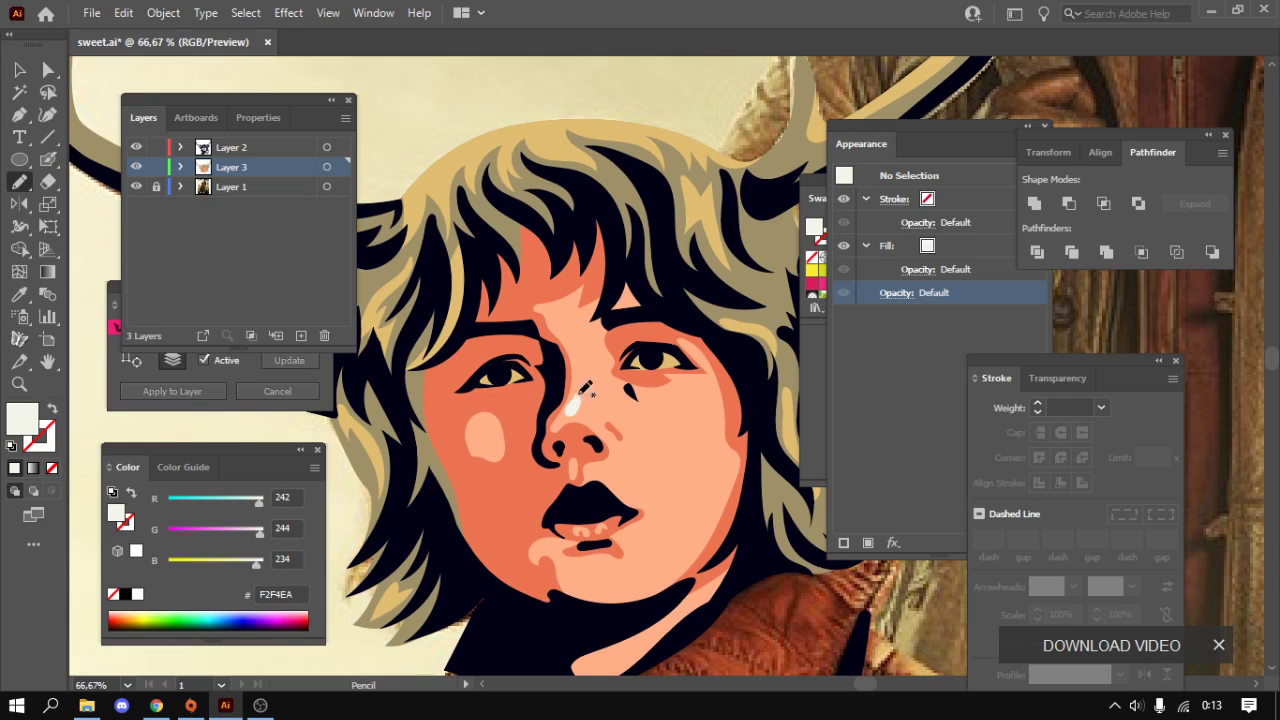
pyautogui.hotkey('ctrl', '-')
pyautogui.hotkey('ctrl', '-')
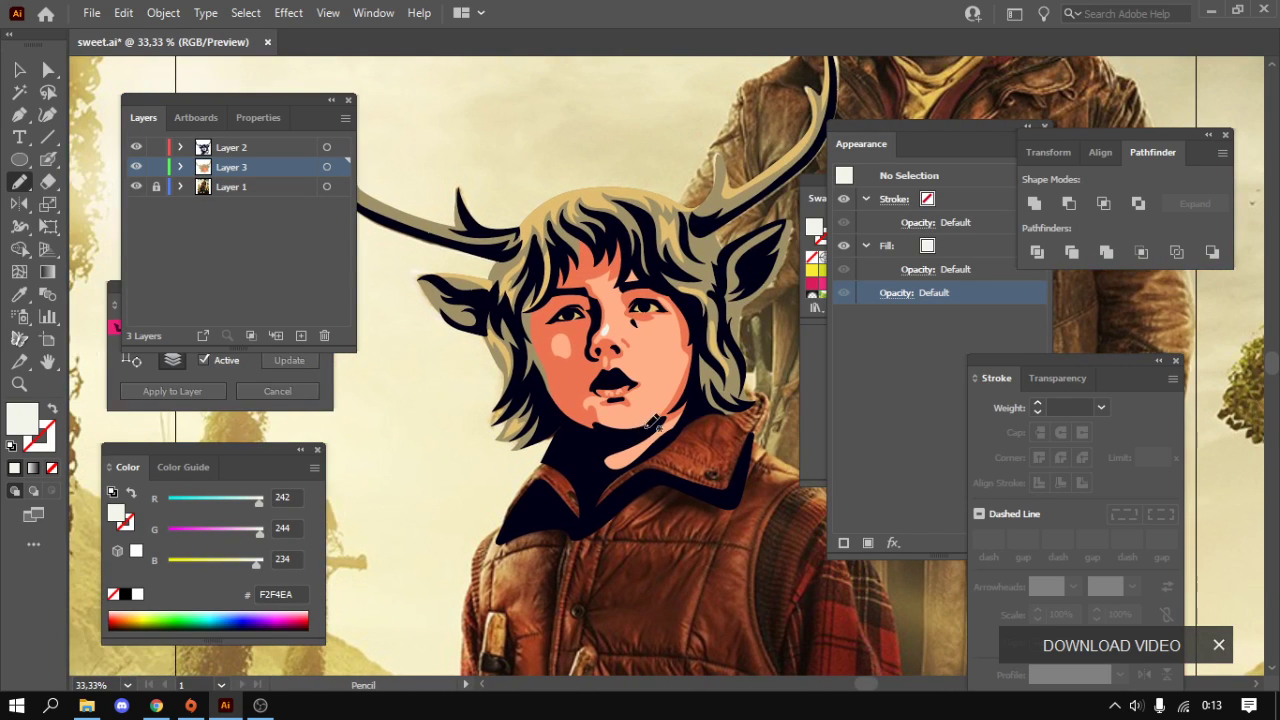
pyautogui.press('Tab')
pyautogui.press('z')
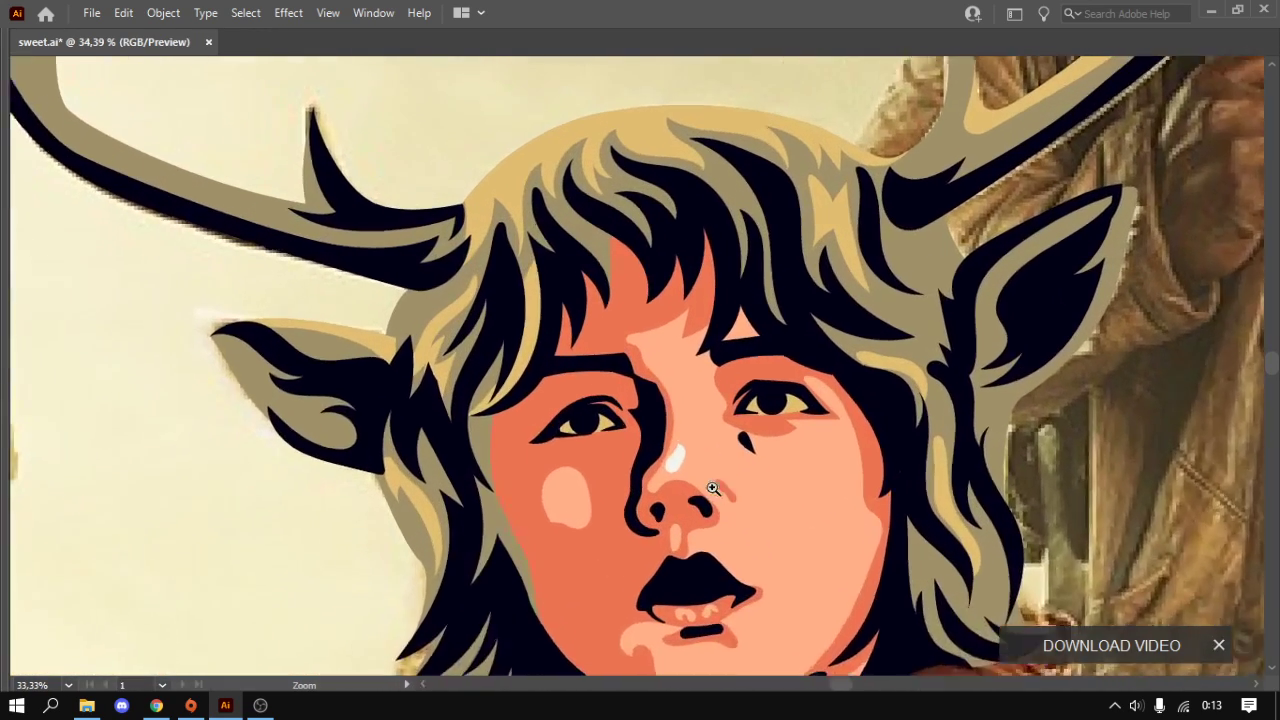
pyautogui.moveTo(528, 264)
pyautogui.mouseDown()
pyautogui.moveTo(664, 474)
pyautogui.moveTo(700, 474)
pyautogui.mouseUp()
pyautogui.hotkey('ctrl', '0')
pyautogui.press('Tab')
pyautogui.press('n')
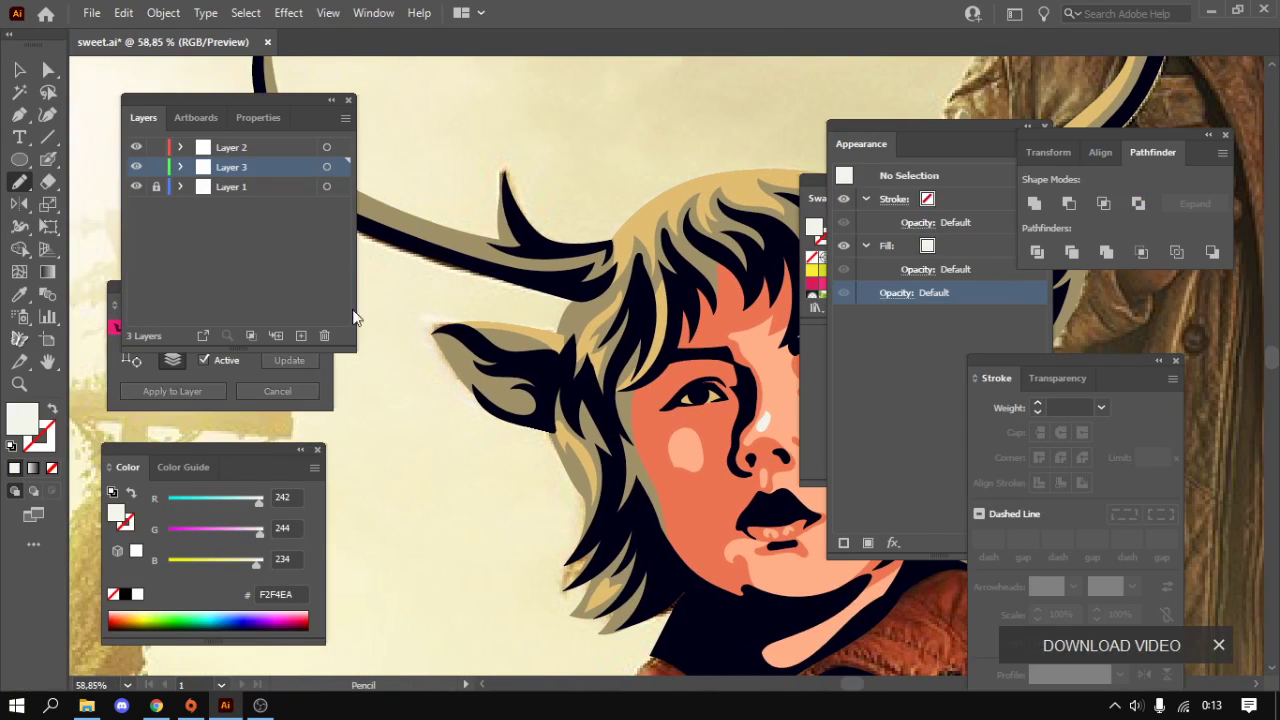
pyautogui.keyDown('ctrl'); pyautogui.click(136, 167); pyautogui.keyUp('ctrl')
pyautogui.press('Tab')
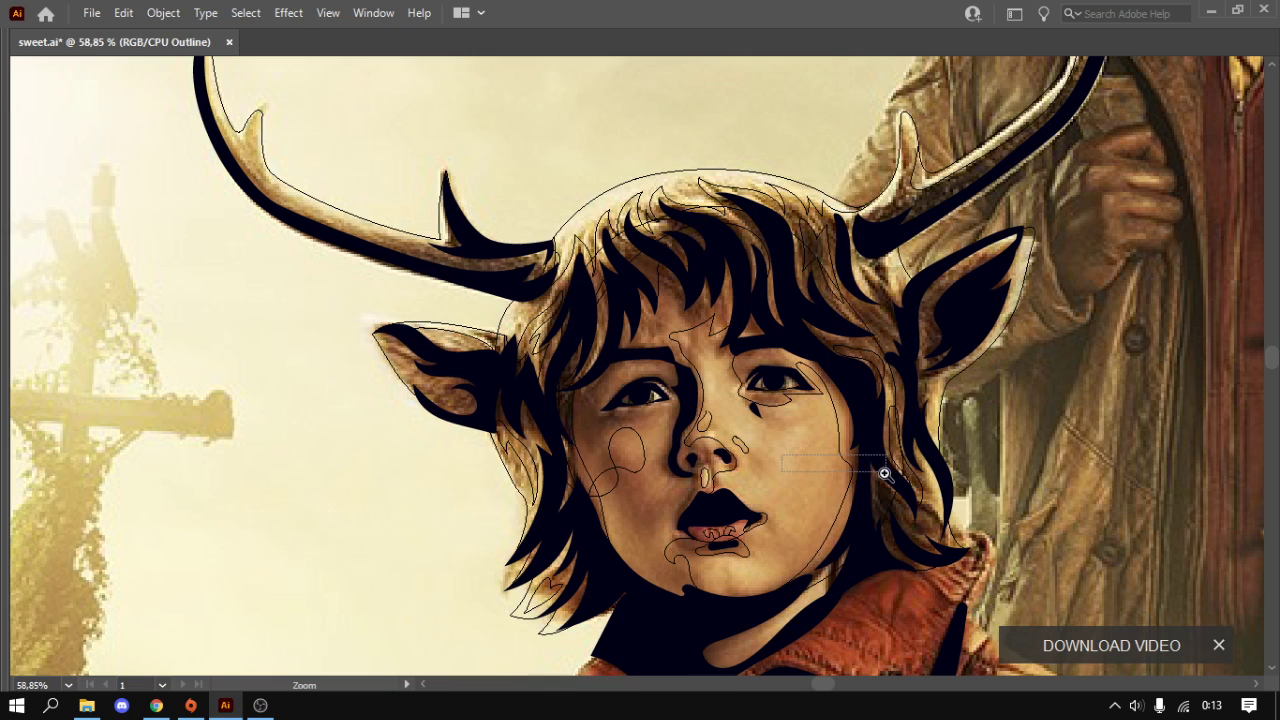
# - Draw Pencil highlight shapes below the lower lip and on the right cheek
pyautogui.moveTo(850, 456); pyautogui.dragTo(894, 530)
pyautogui.keyDown('alt'); pyautogui.click(732, 511); pyautogui.keyUp('alt')
pyautogui.moveTo(584, 354); pyautogui.dragTo(584, 532)
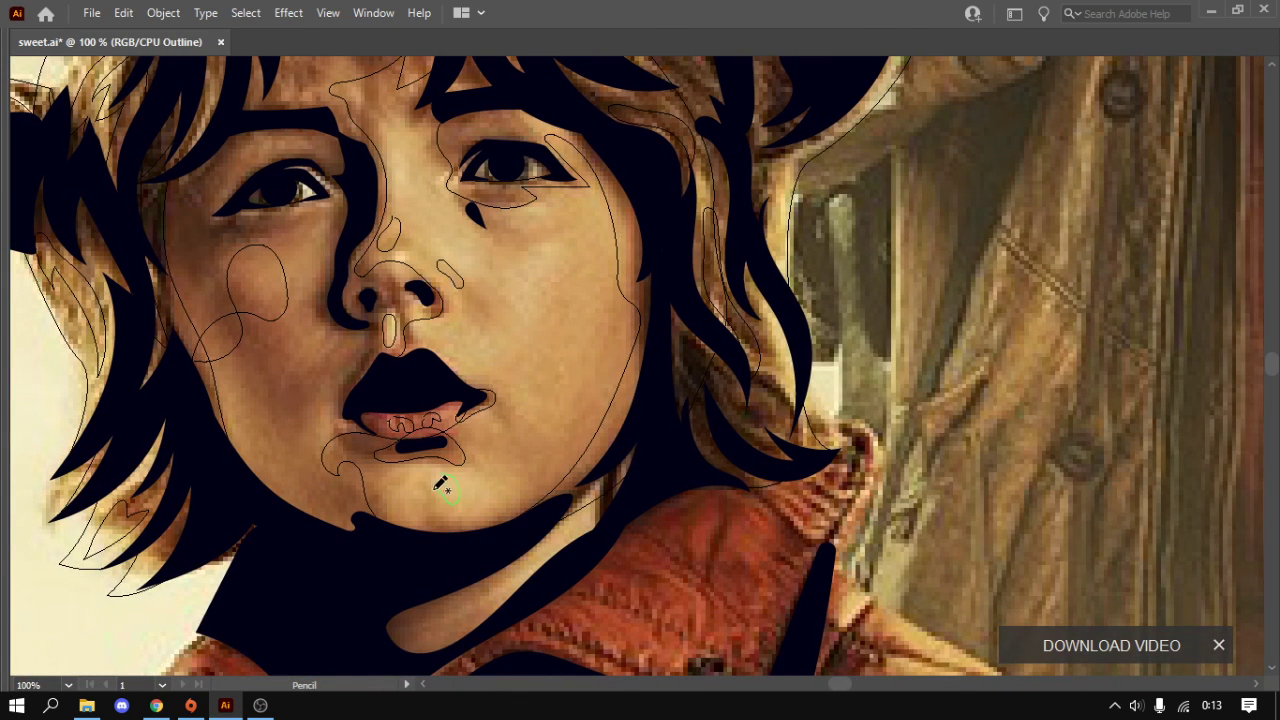
pyautogui.moveTo(500, 344); pyautogui.dragTo(520, 459)
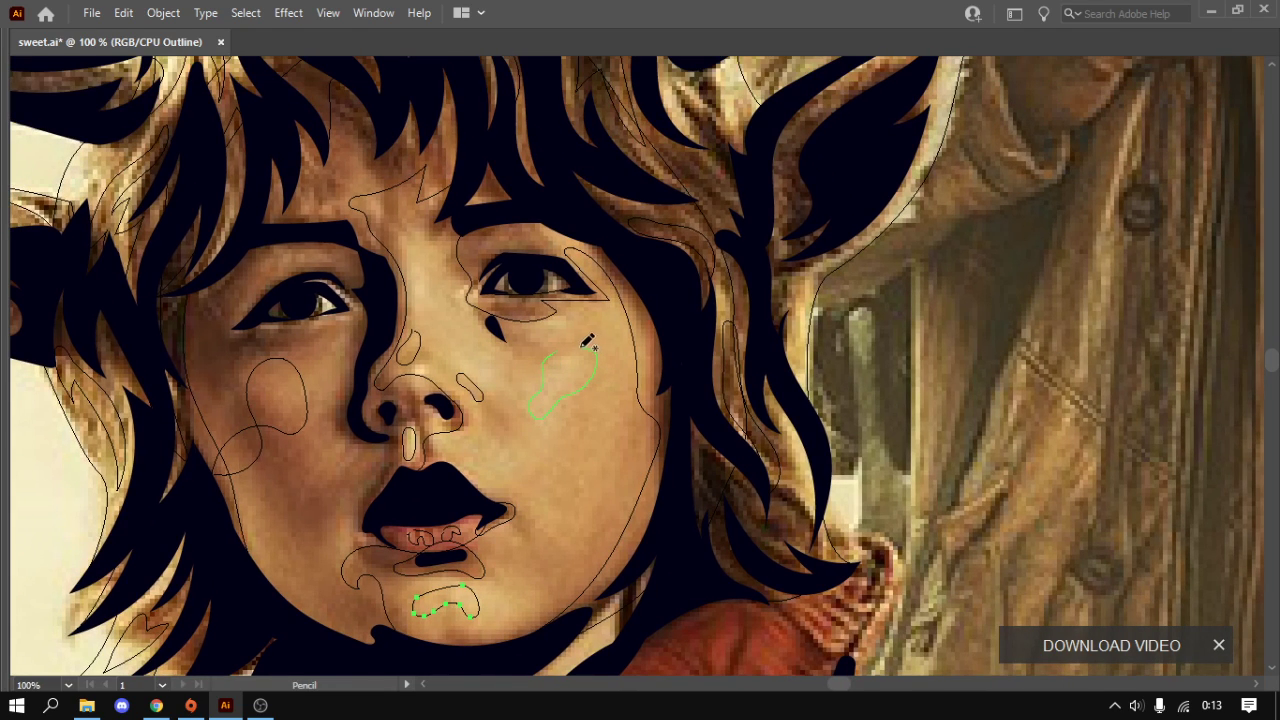
pyautogui.moveTo(562, 348); pyautogui.dragTo(558, 350)
# - Fill the cheek, nose and chin highlights with pale peach #FFD1B3
pyautogui.press('Tab')
pyautogui.hotkey('ctrl', 'y')
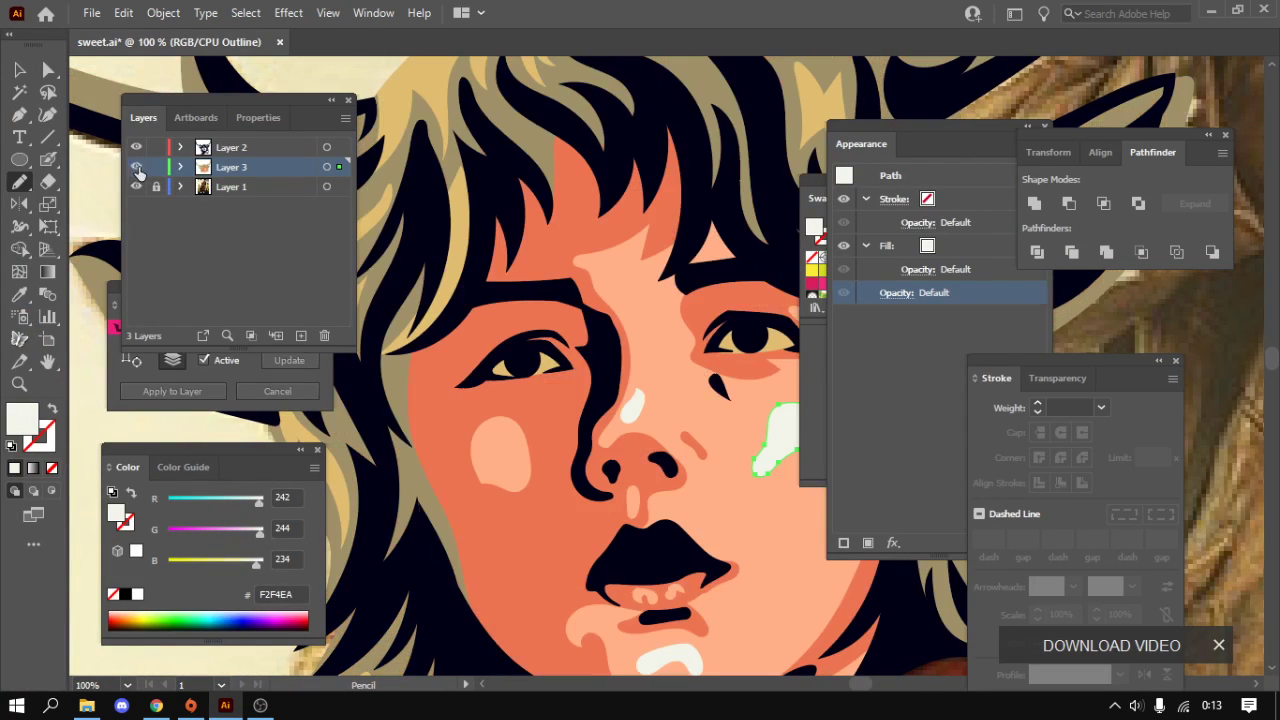
pyautogui.press('v')
pyautogui.moveTo(660, 467); pyautogui.dragTo(585, 412)
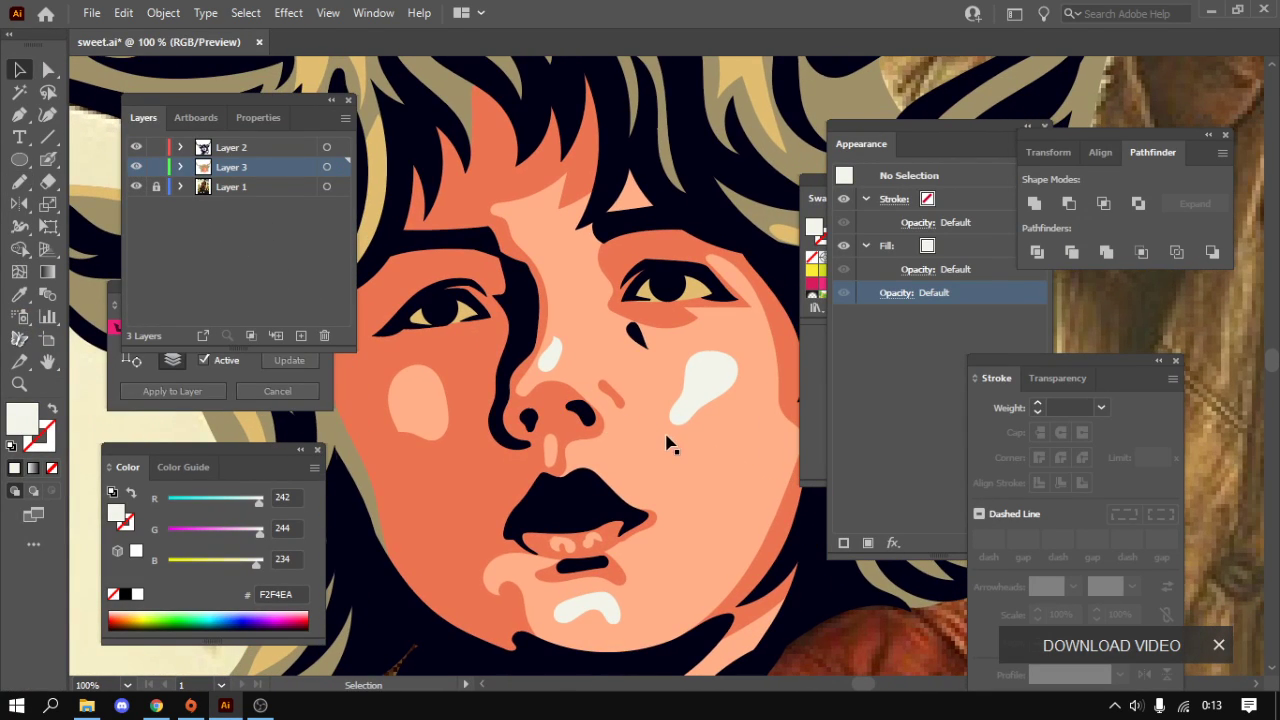
pyautogui.click(690, 400)
pyautogui.keyDown('shift'); pyautogui.click(551, 360); pyautogui.keyUp('shift')
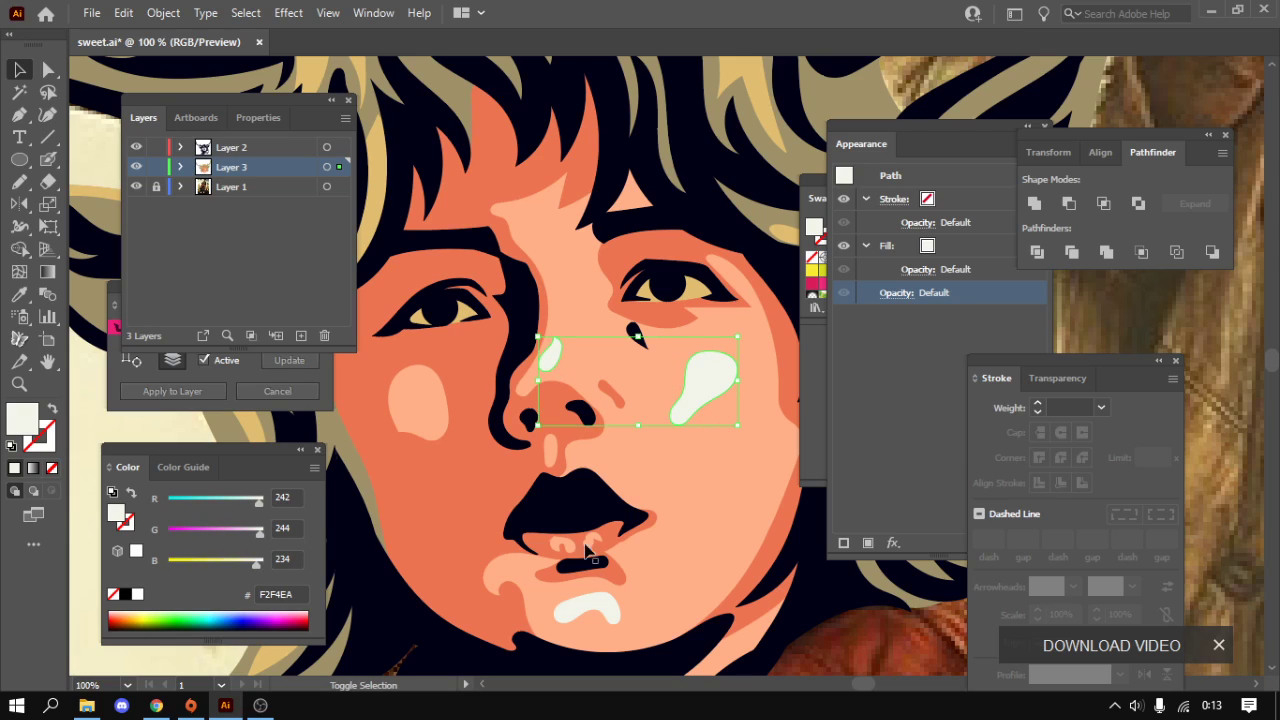
pyautogui.keyDown('shift'); pyautogui.click(588, 610); pyautogui.keyUp('shift')
pyautogui.press('i')
pyautogui.click(678, 522)
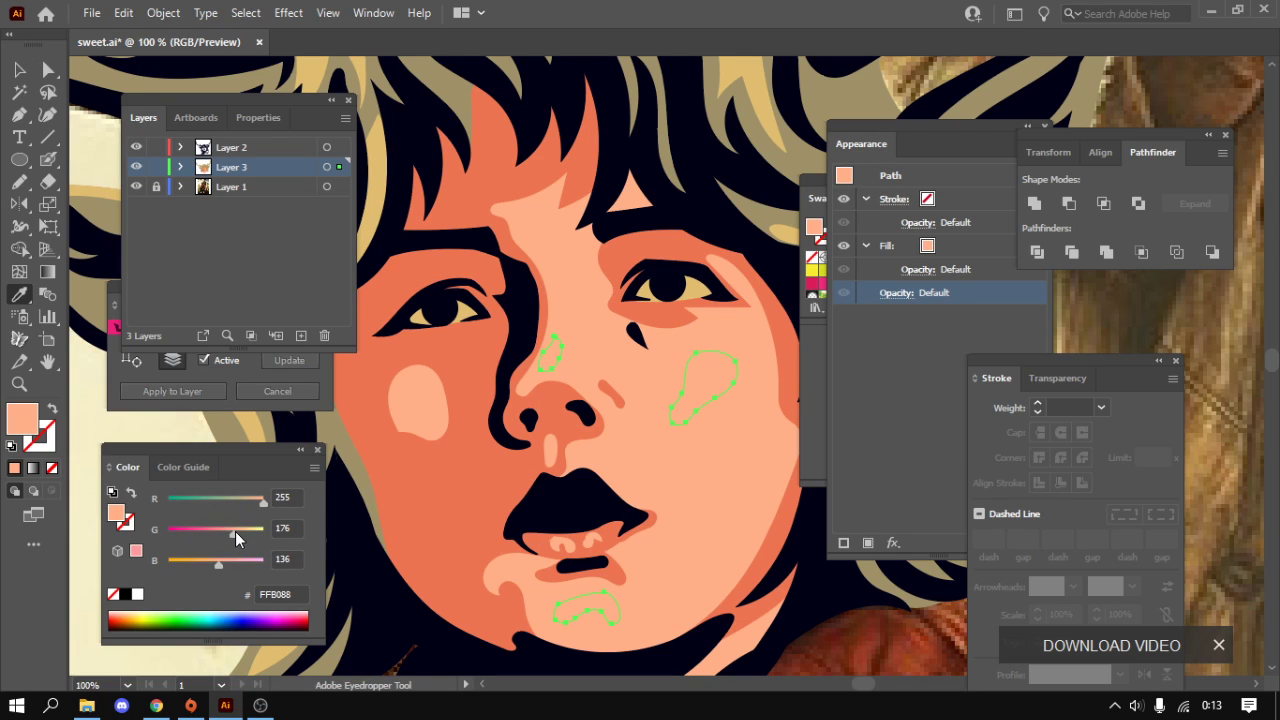
pyautogui.moveTo(235, 531); pyautogui.dragTo(248, 532)
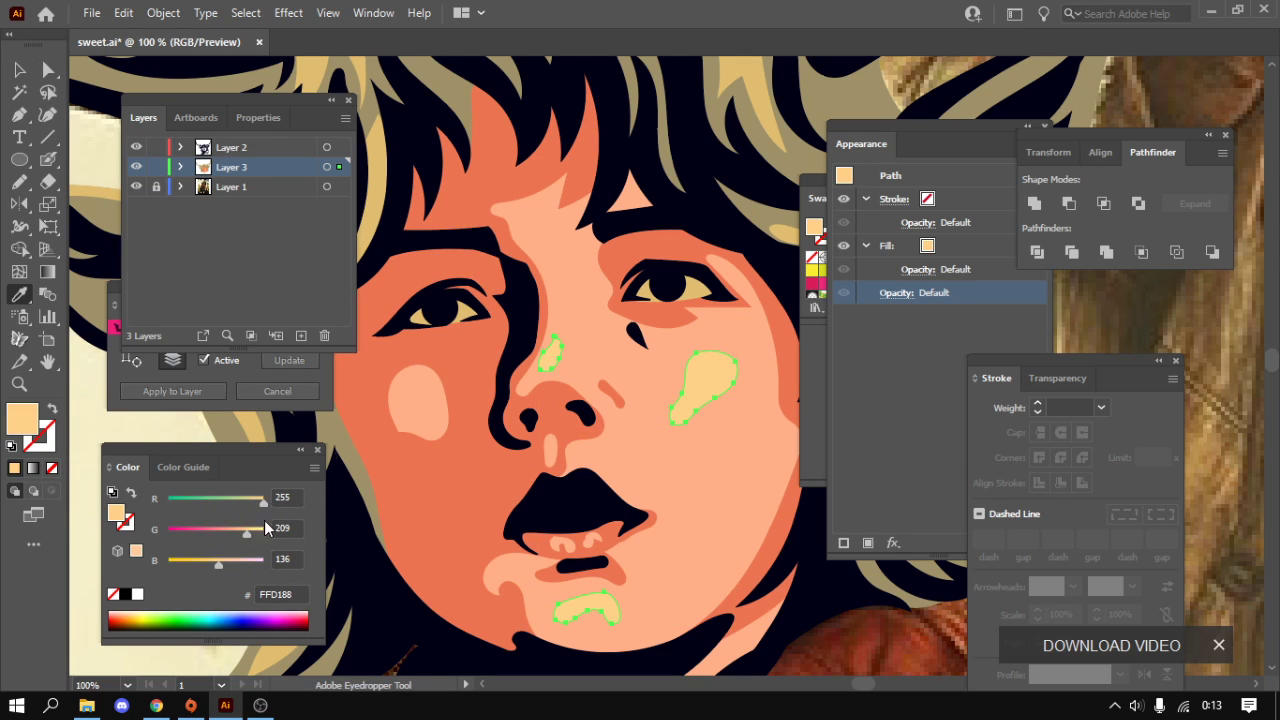
pyautogui.moveTo(229, 563); pyautogui.dragTo(235, 561)
pyautogui.hotkey('ctrl', 'h')
pyautogui.press('Tab')
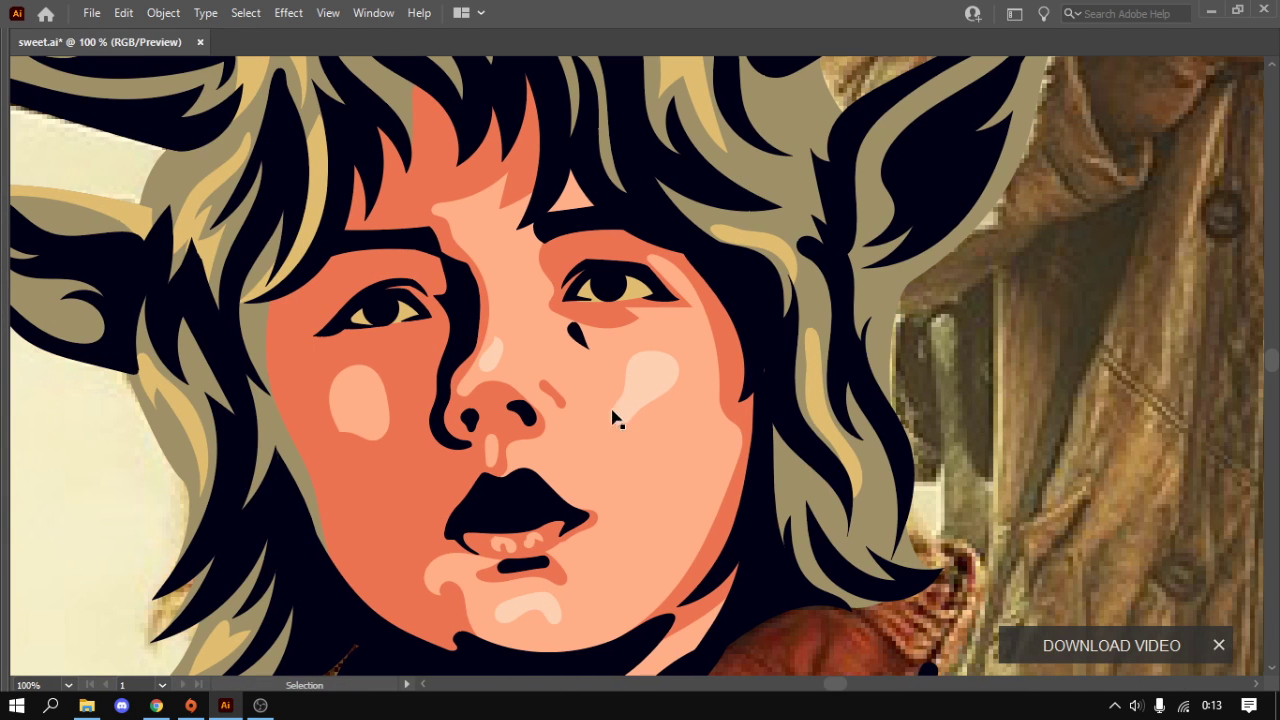
# - Draw a trial shape over the upper lip
pyautogui.scroll(-2, 611, 420)
pyautogui.scroll(-3, 397, 461)
pyautogui.scroll(1, 397, 461)
pyautogui.scroll(3, 600, 465)
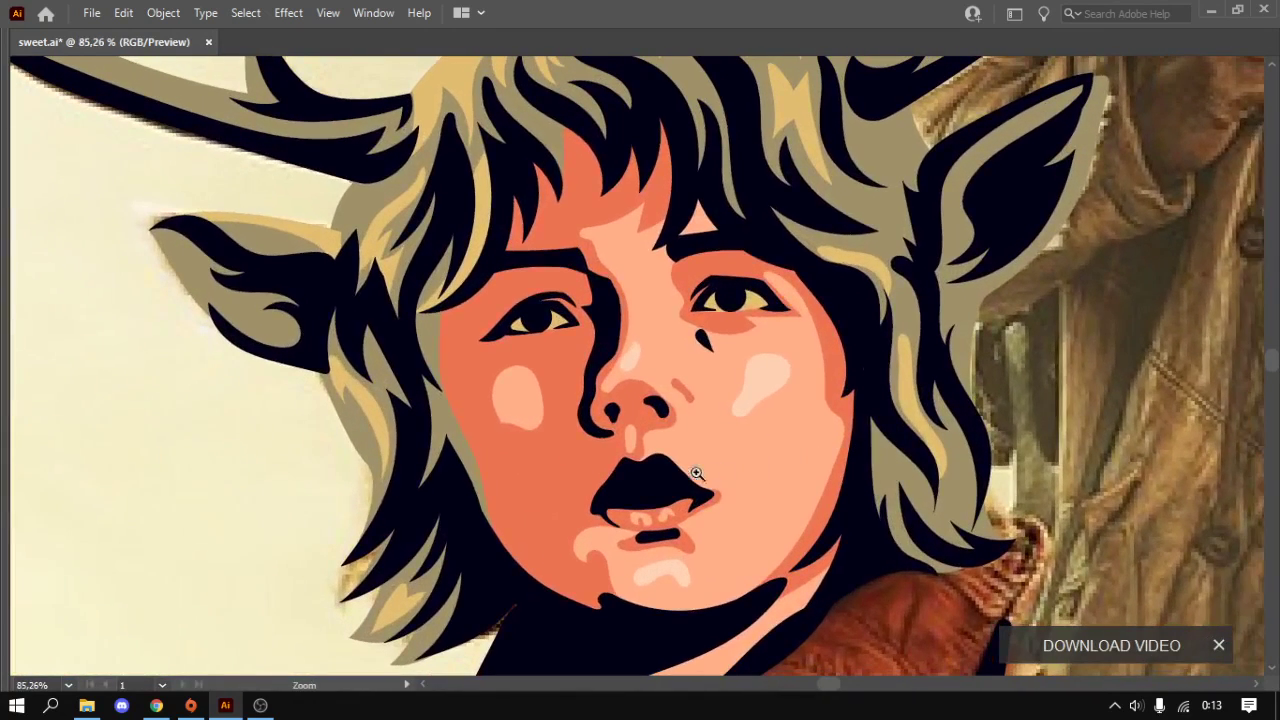
pyautogui.scroll(3, 690, 475)
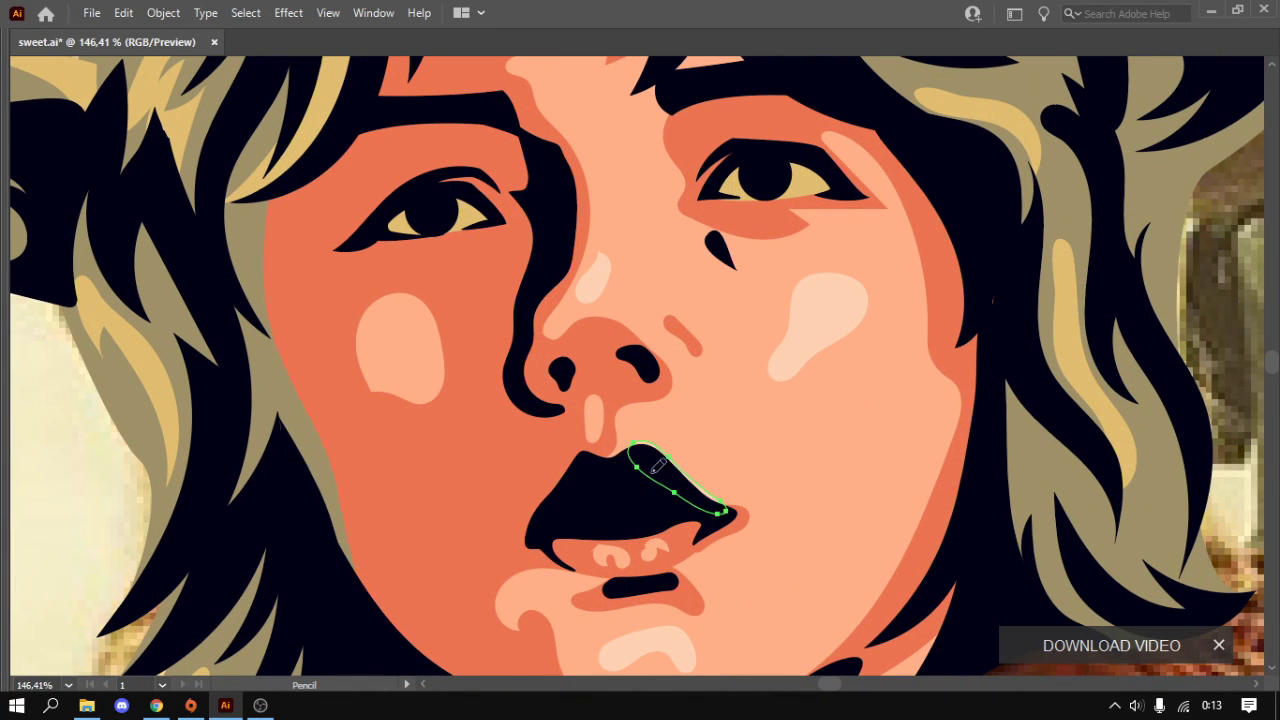
pyautogui.moveTo(716, 492); pyautogui.dragTo(628, 456)
pyautogui.press('v')
pyautogui.scroll(3, 686, 475)
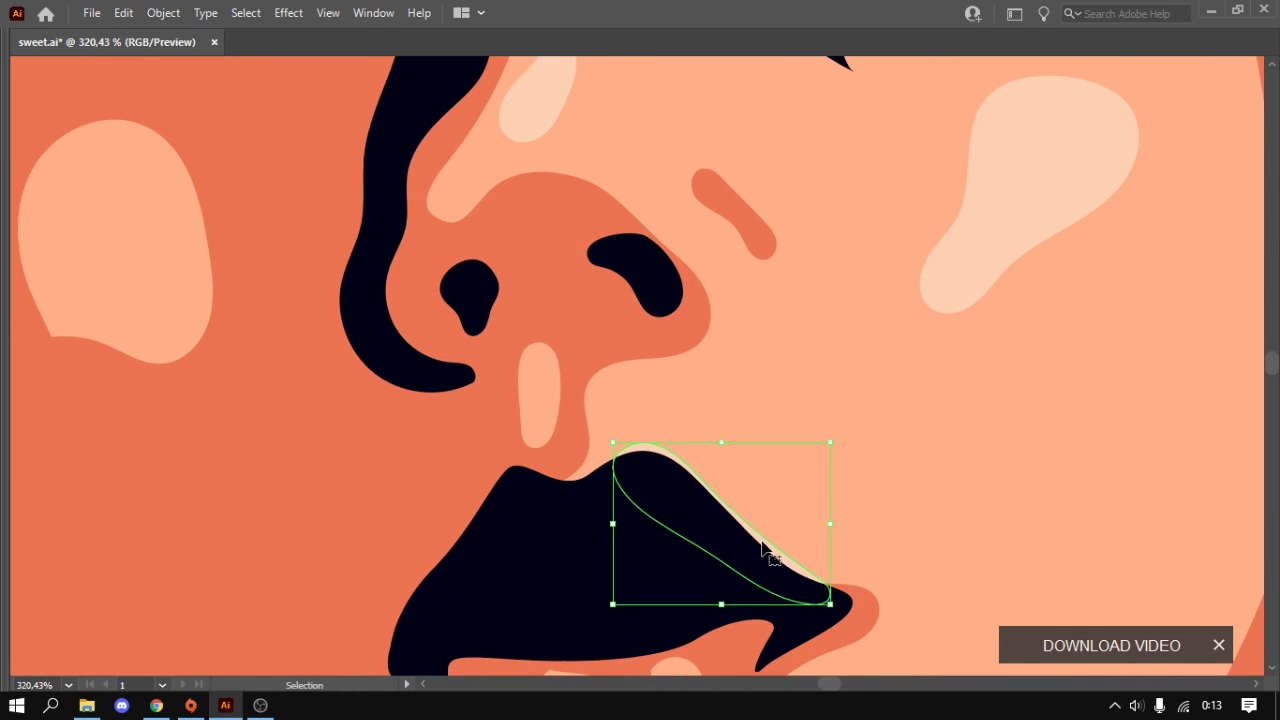
pyautogui.scroll(-3, 783, 543)
pyautogui.scroll(-2, 783, 543)
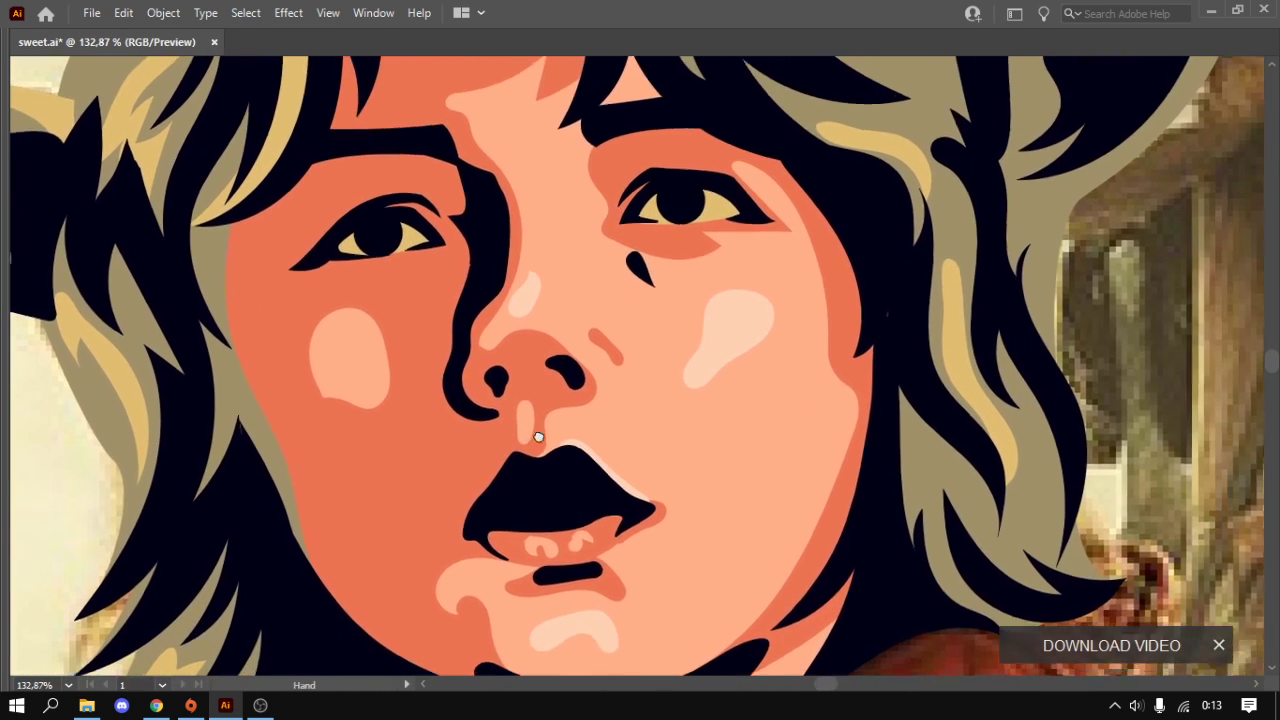
# - Lock the photo layer, hide the dark-shapes layer and add a new top layer
pyautogui.press('Tab')
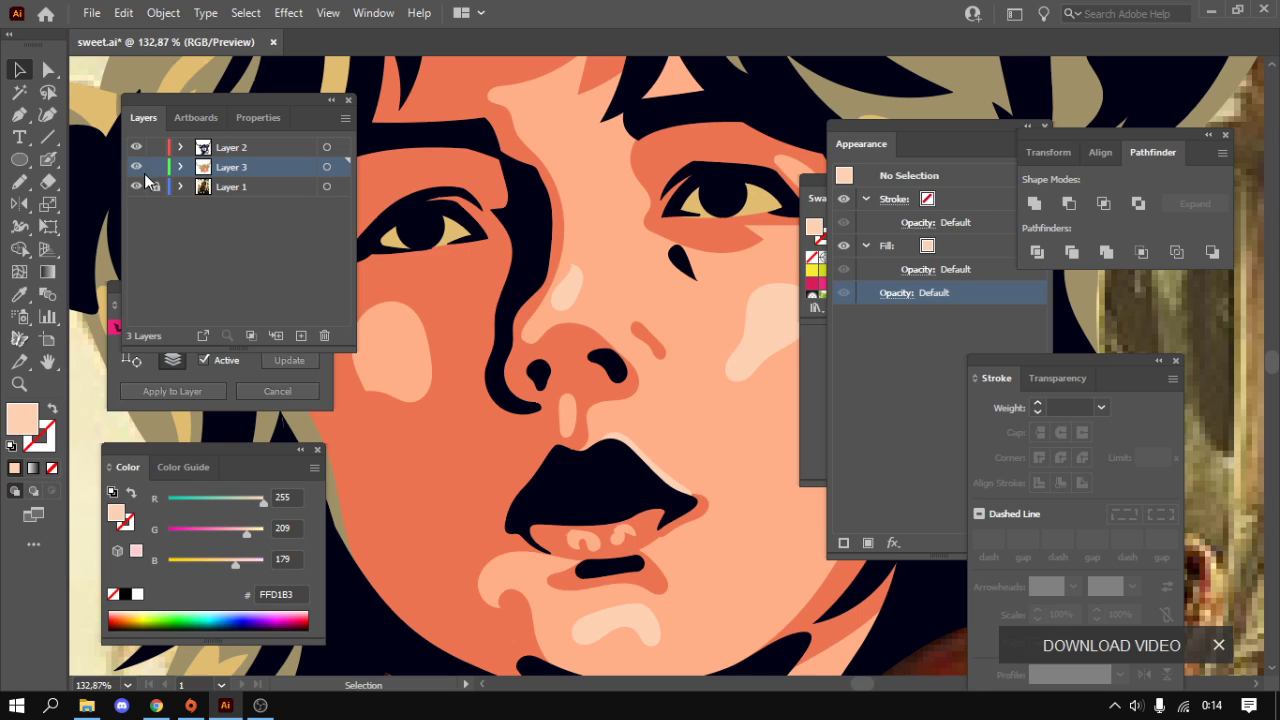
pyautogui.click(156, 187)
pyautogui.hotkey('ctrl', 'y')
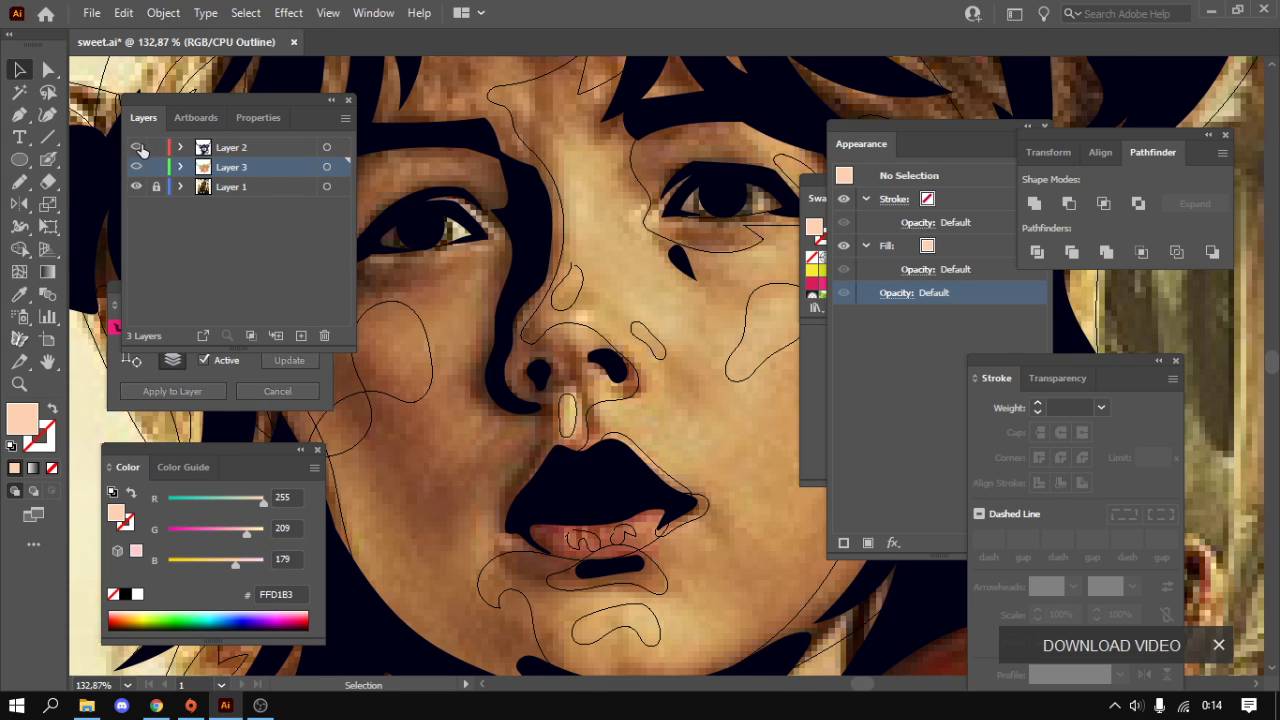
pyautogui.click(137, 148)
pyautogui.click(236, 149)
pyautogui.click(304, 336)
pyautogui.press('b')
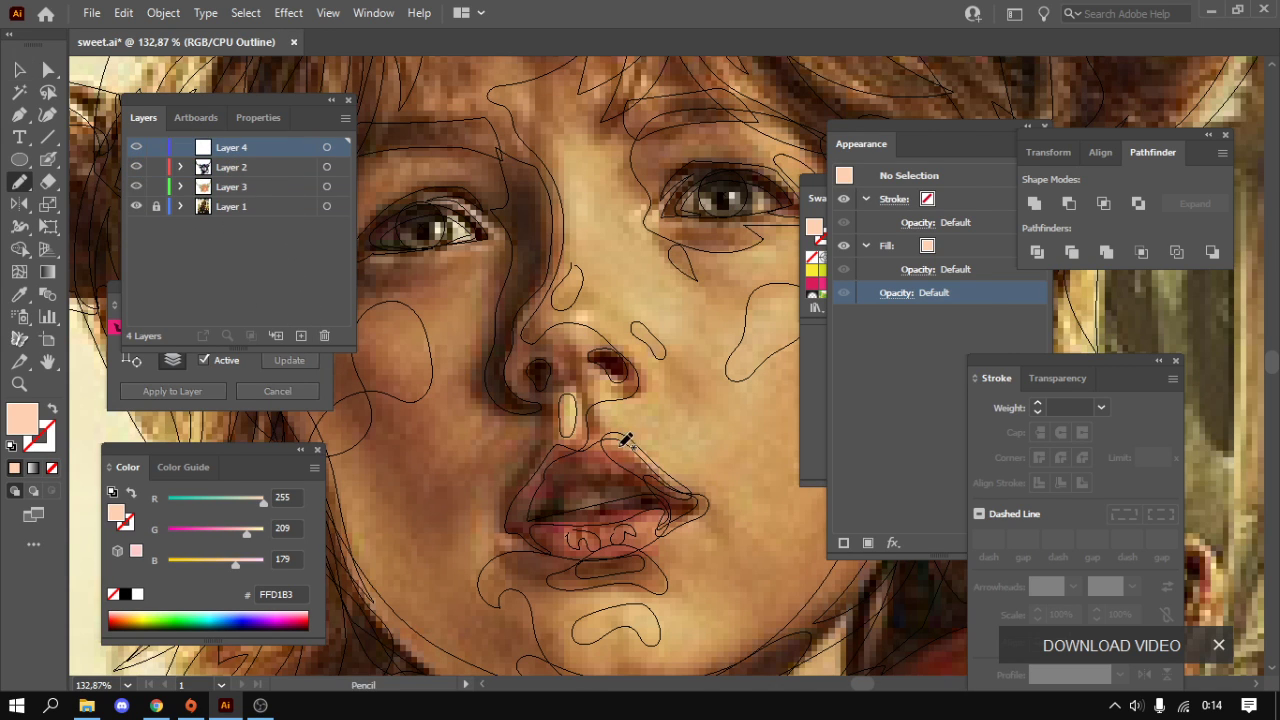
pyautogui.press('Tab')
pyautogui.scroll(5, 694, 594)
pyautogui.press('n')
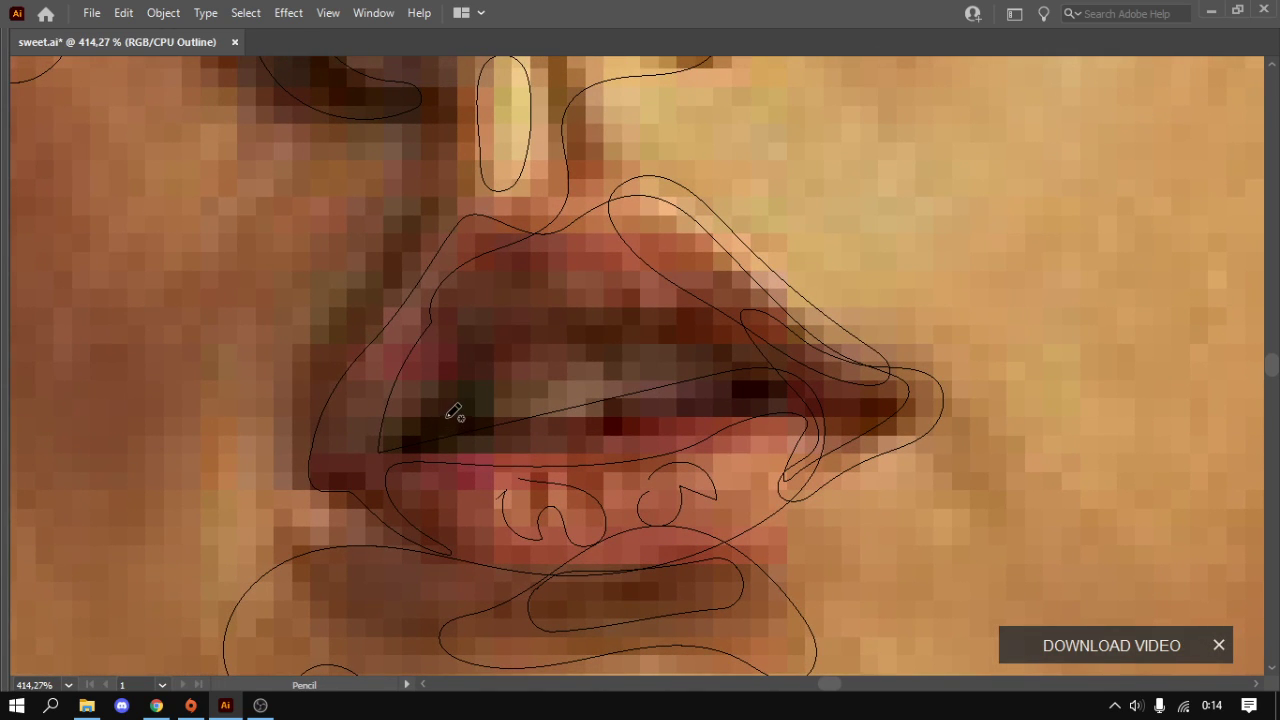
# - Trace the closed mouth-opening highlight shape, then select it and zoom out to the face
pyautogui.moveTo(448, 416); pyautogui.dragTo(746, 366)
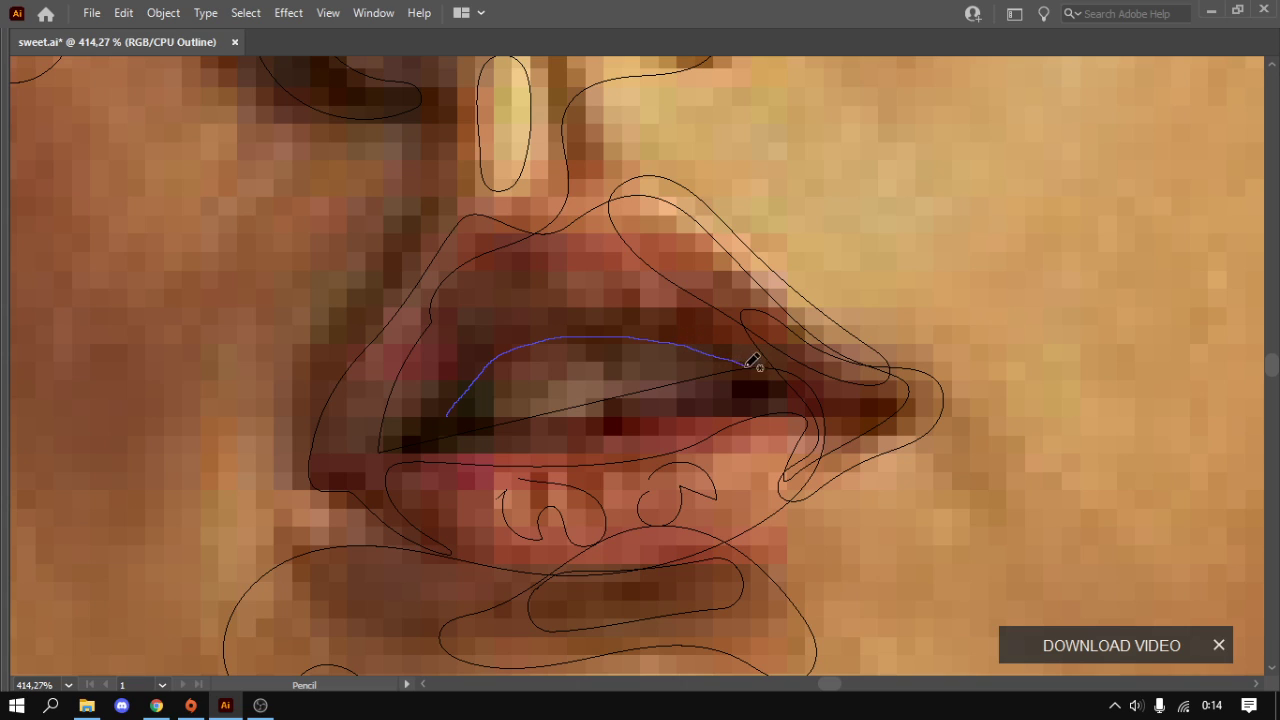
pyautogui.moveTo(746, 366)
pyautogui.mouseDown()
pyautogui.moveTo(450, 431)
pyautogui.moveTo(452, 420)
pyautogui.mouseUp()
pyautogui.press('Tab')
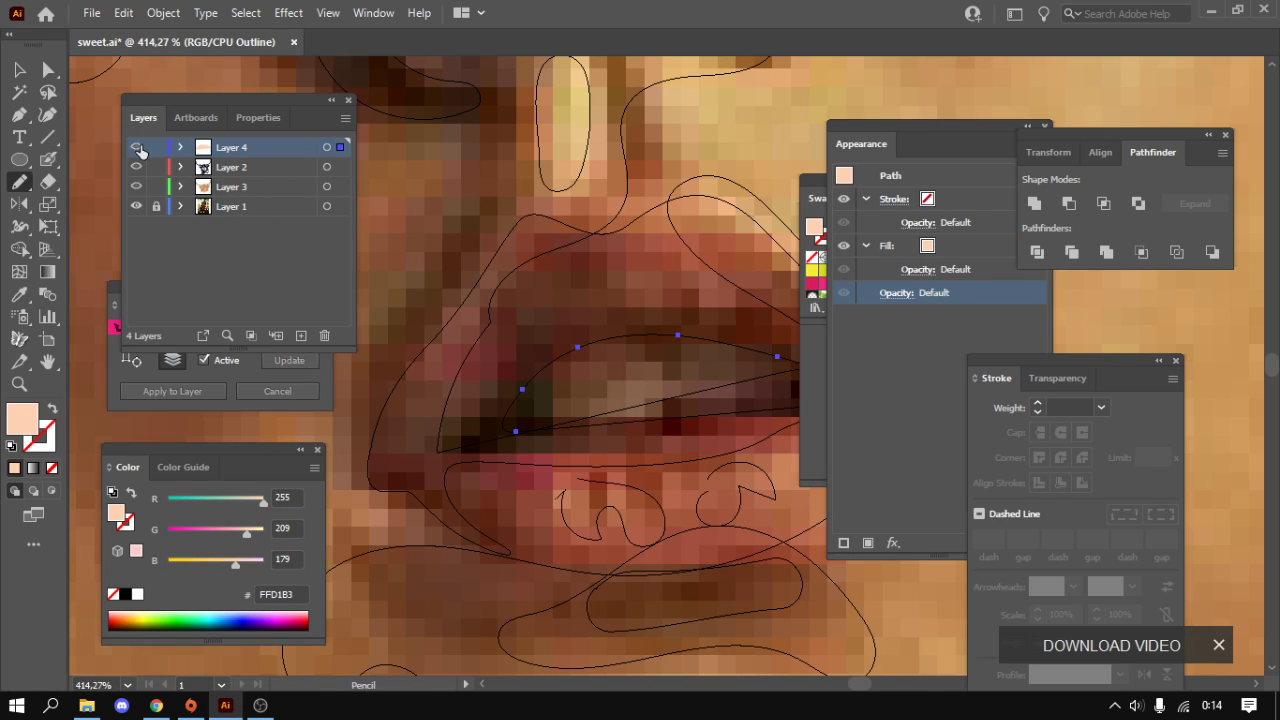
pyautogui.hotkey('ctrl', 'y')
pyautogui.hotkey('ctrl', 'shift', 'a')
pyautogui.press('v')
pyautogui.press('Tab')
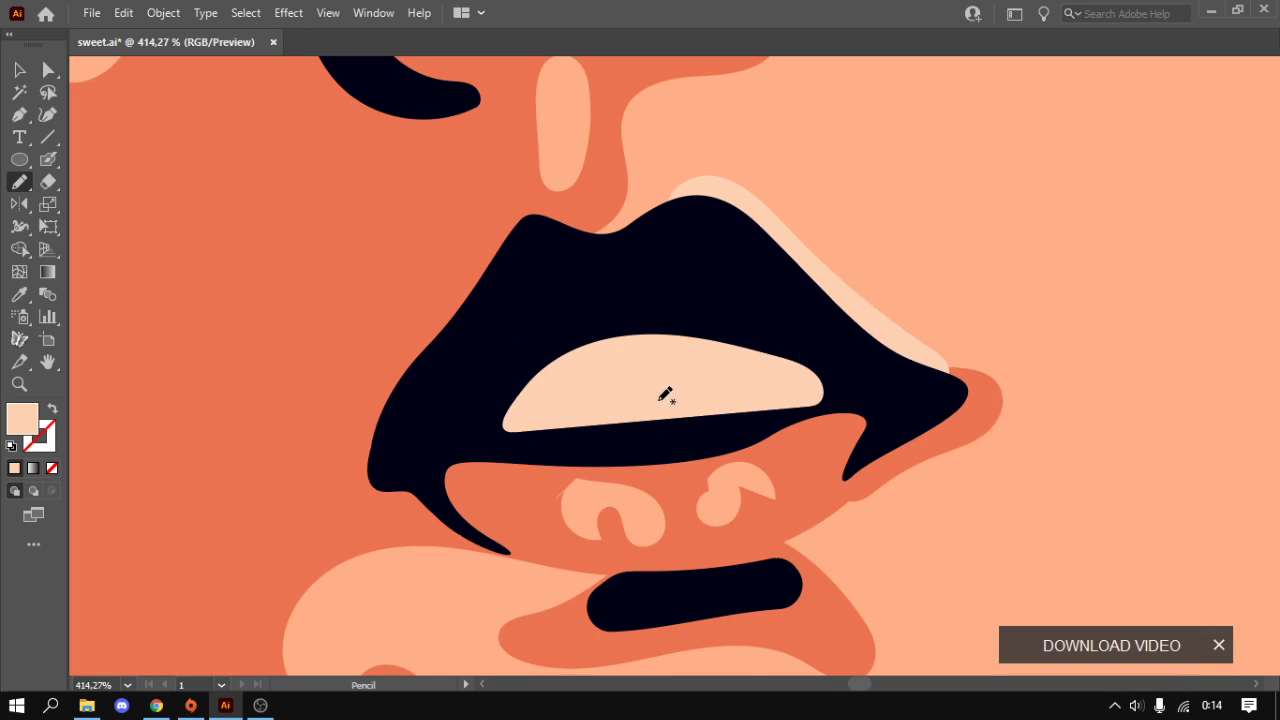
pyautogui.click(655, 380)
pyautogui.press('z')
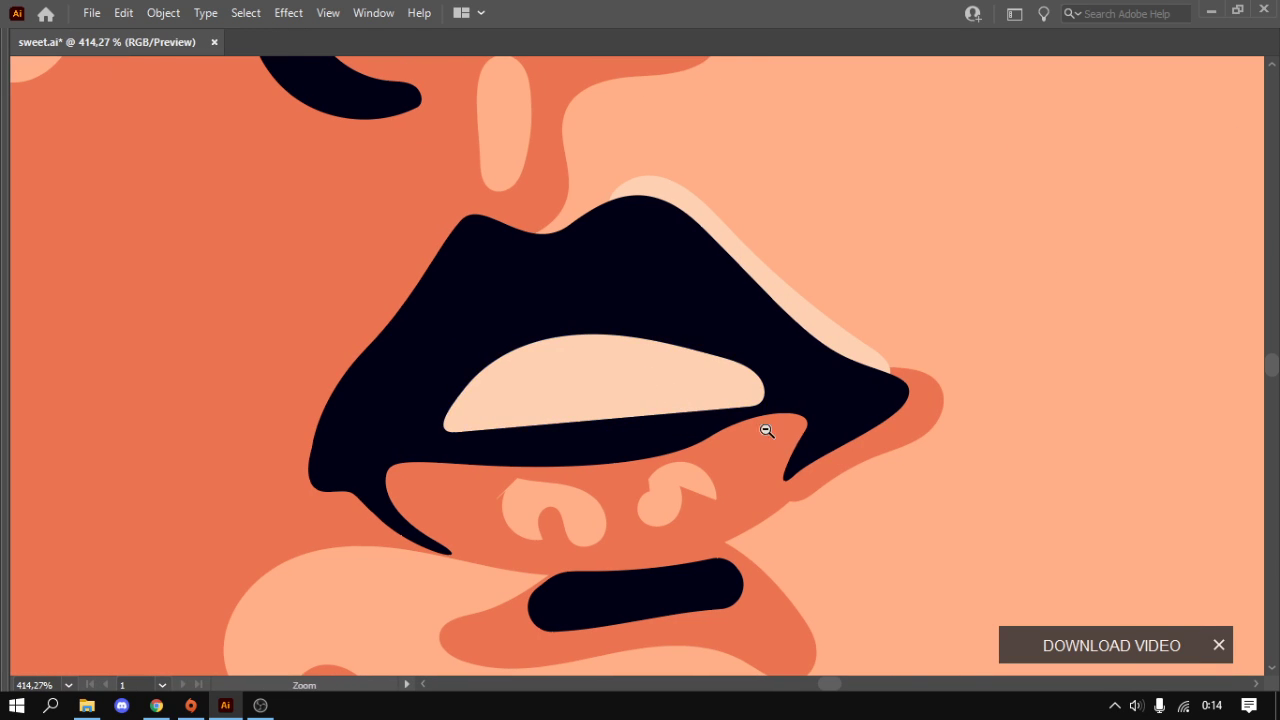
pyautogui.moveTo(766, 429)
pyautogui.mouseDown()
pyautogui.moveTo(580, 423)
pyautogui.moveTo(486, 506)
pyautogui.moveTo(560, 506)
pyautogui.mouseUp()
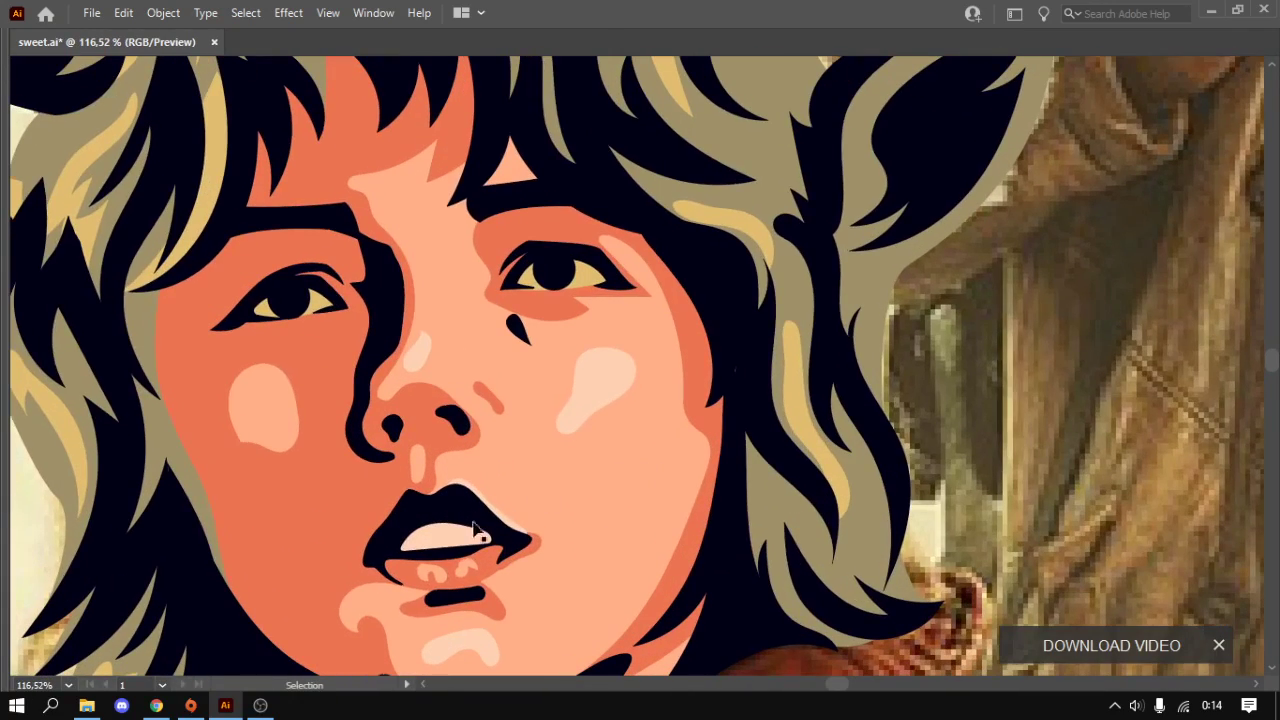
# - Eyedrop the eye's tan colour onto the mouth highlight
pyautogui.press('v')
pyautogui.click(430, 532)
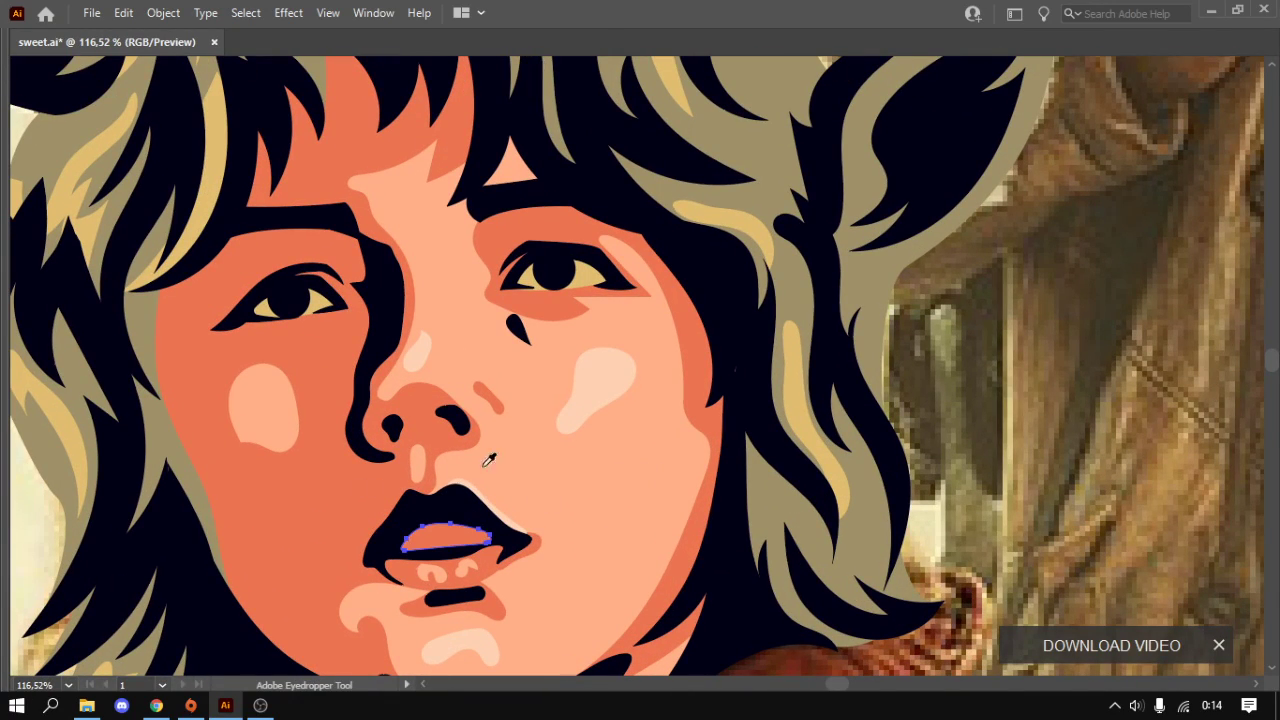
pyautogui.hotkey('ctrl', '0')
pyautogui.press('i')
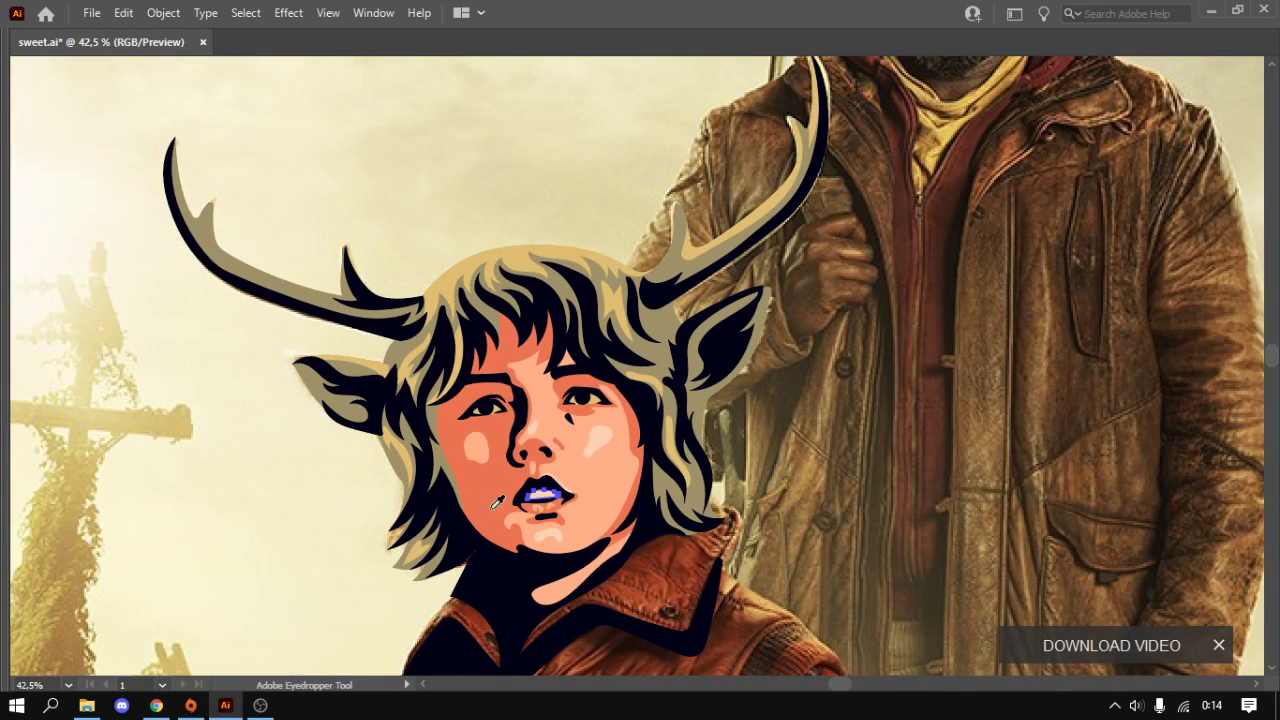
pyautogui.keyDown('alt'); pyautogui.scroll(4, 515, 428); pyautogui.keyUp('alt')
pyautogui.click(684, 362)
pyautogui.keyDown('alt'); pyautogui.scroll(-2, 700, 400); pyautogui.keyUp('alt')
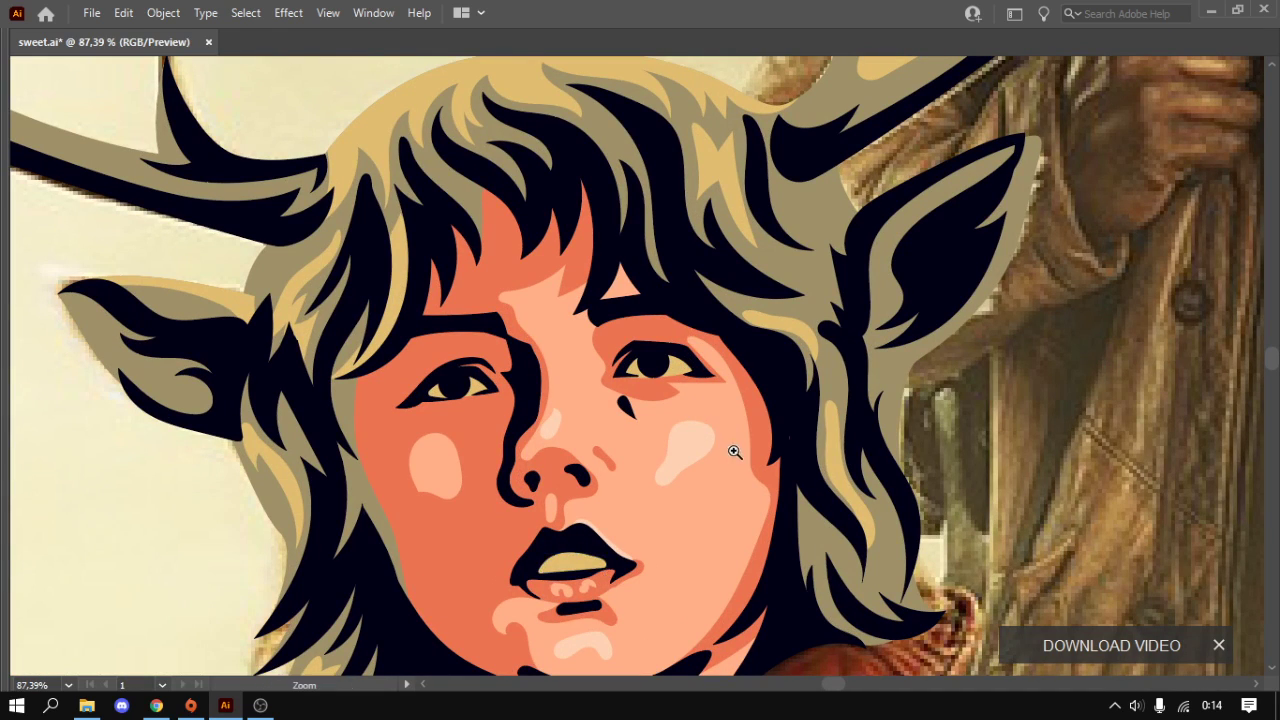
pyautogui.keyDown('alt'); pyautogui.scroll(-2, 715, 440); pyautogui.keyUp('alt')
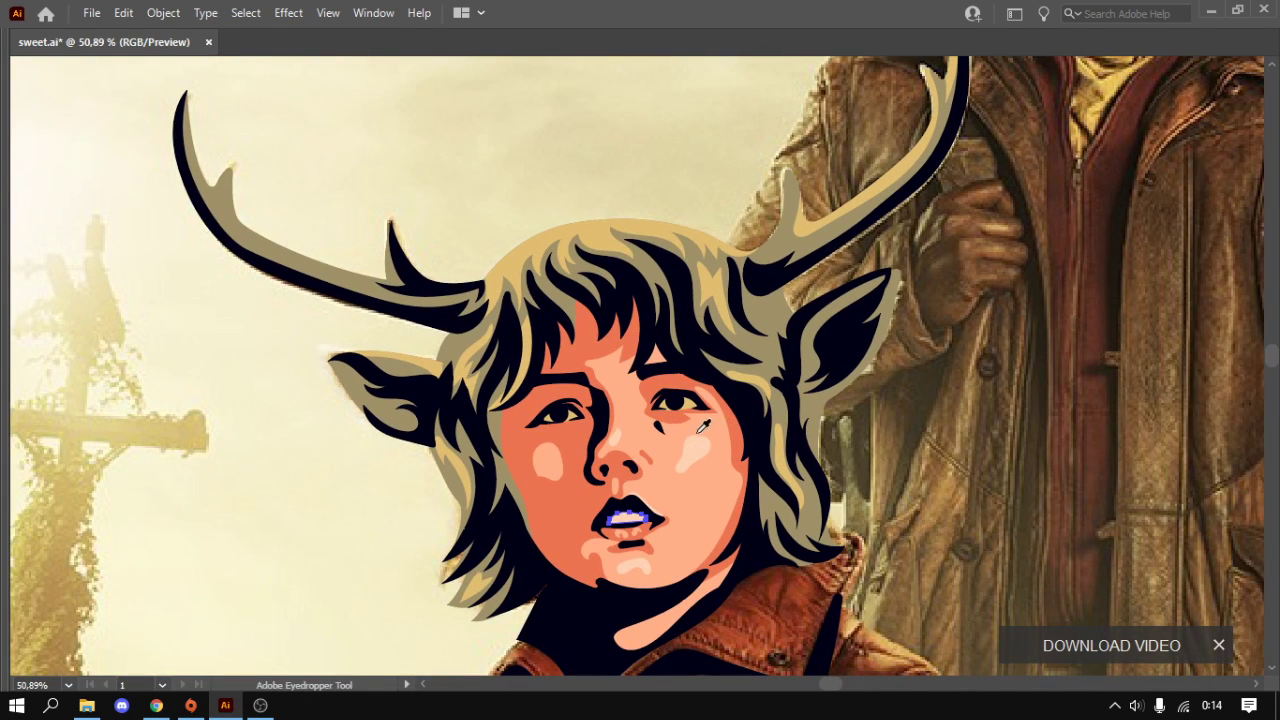
# - Hide the reference photo layer to check the portrait on white
pyautogui.press('v')
pyautogui.keyDown('alt'); pyautogui.scroll(-2, 610, 455); pyautogui.keyUp('alt')
pyautogui.keyDown('alt'); pyautogui.scroll(-1, 597, 461); pyautogui.keyUp('alt')
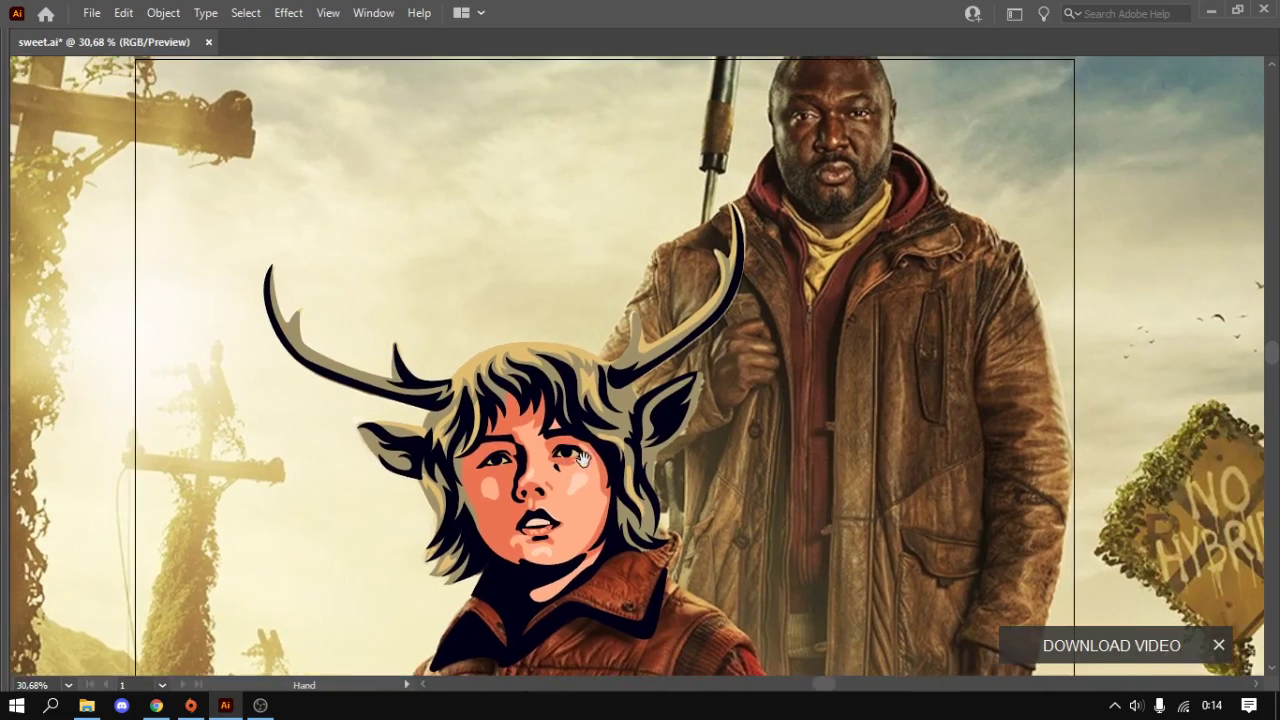
pyautogui.press('i')
pyautogui.keyDown('alt'); pyautogui.scroll(3, 610, 458); pyautogui.keyUp('alt')
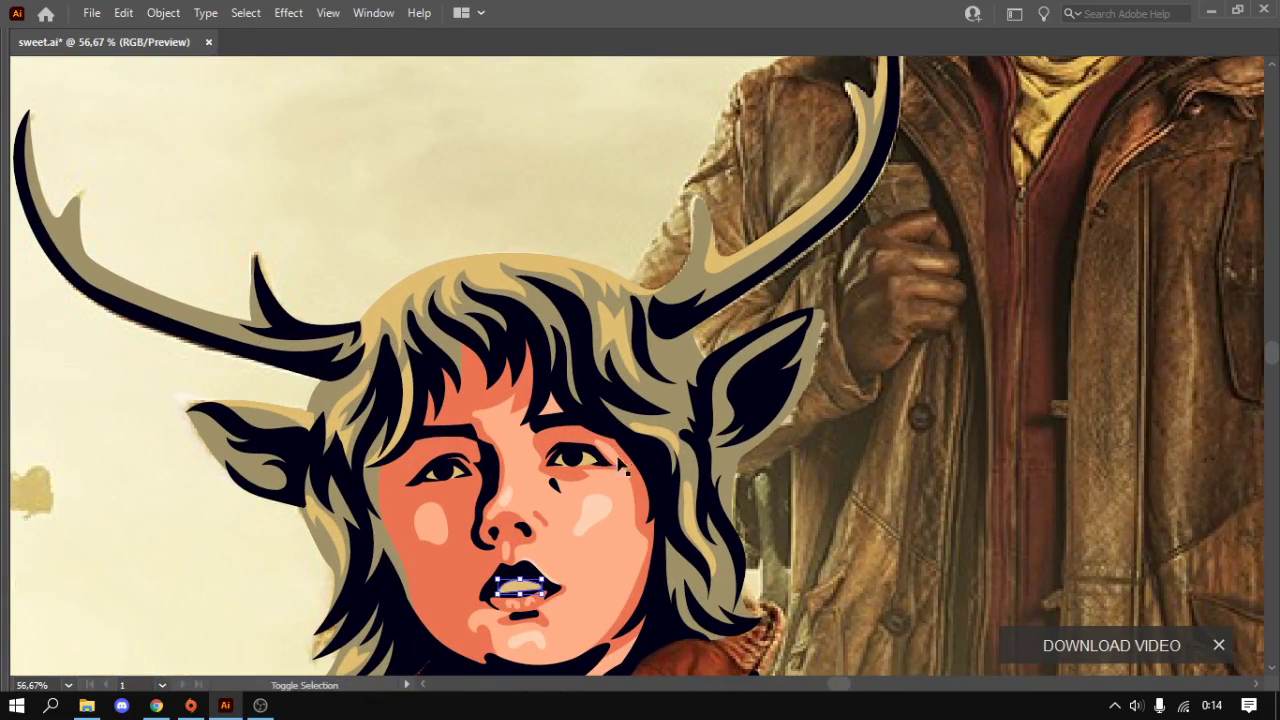
pyautogui.keyDown('alt'); pyautogui.scroll(-2, 598, 440); pyautogui.keyUp('alt')
pyautogui.keyDown('alt'); pyautogui.scroll(1, 596, 415); pyautogui.keyUp('alt')
pyautogui.keyDown('alt'); pyautogui.scroll(-2, 596, 415); pyautogui.keyUp('alt')
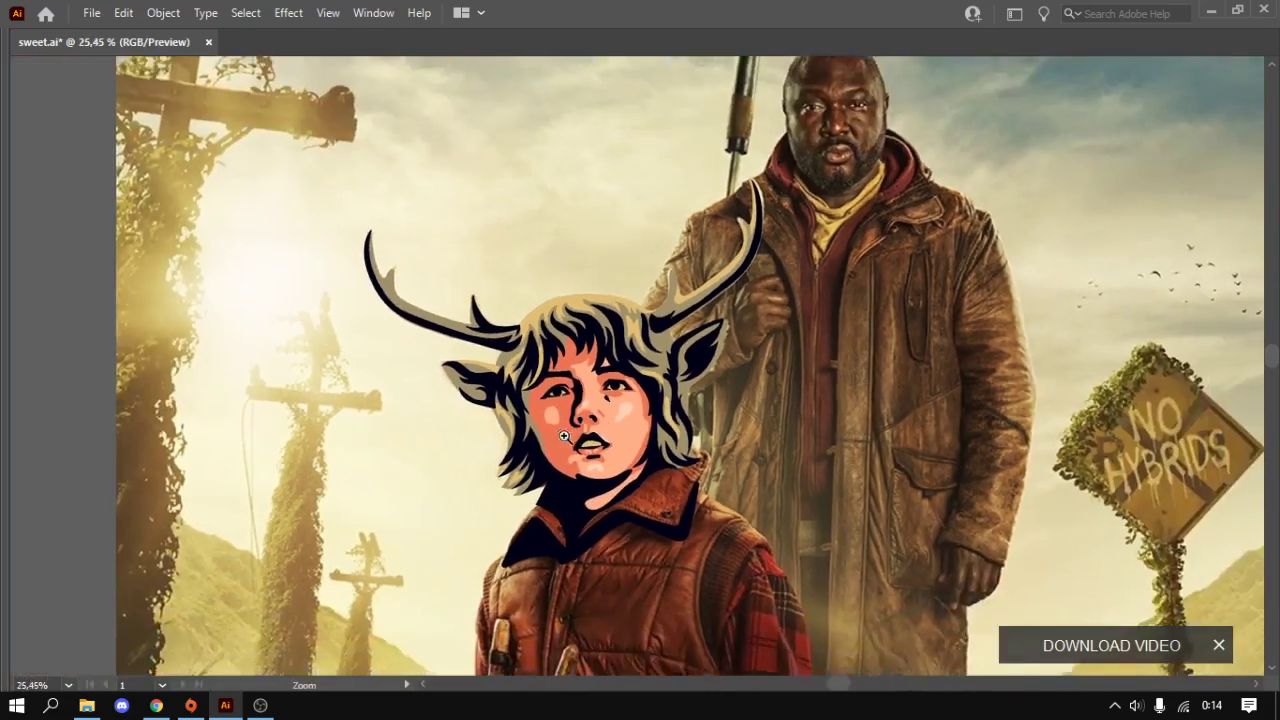
pyautogui.keyDown('alt'); pyautogui.scroll(3, 590, 440); pyautogui.keyUp('alt')
pyautogui.keyDown('alt'); pyautogui.scroll(2, 580, 460); pyautogui.keyUp('alt')
pyautogui.keyDown('alt'); pyautogui.scroll(2, 557, 474); pyautogui.keyUp('alt')
pyautogui.keyDown('alt'); pyautogui.scroll(-1, 584, 485); pyautogui.keyUp('alt')
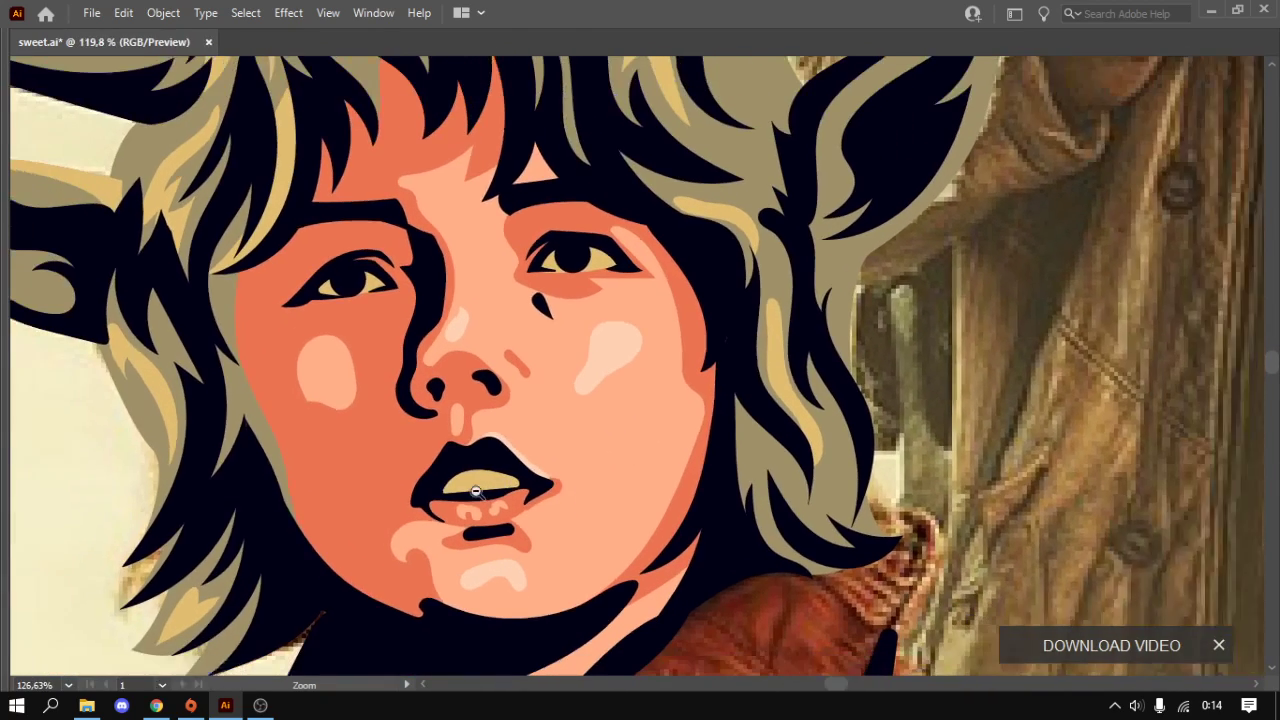
pyautogui.keyDown('alt'); pyautogui.scroll(-1, 584, 485); pyautogui.keyUp('alt')
pyautogui.press('i')
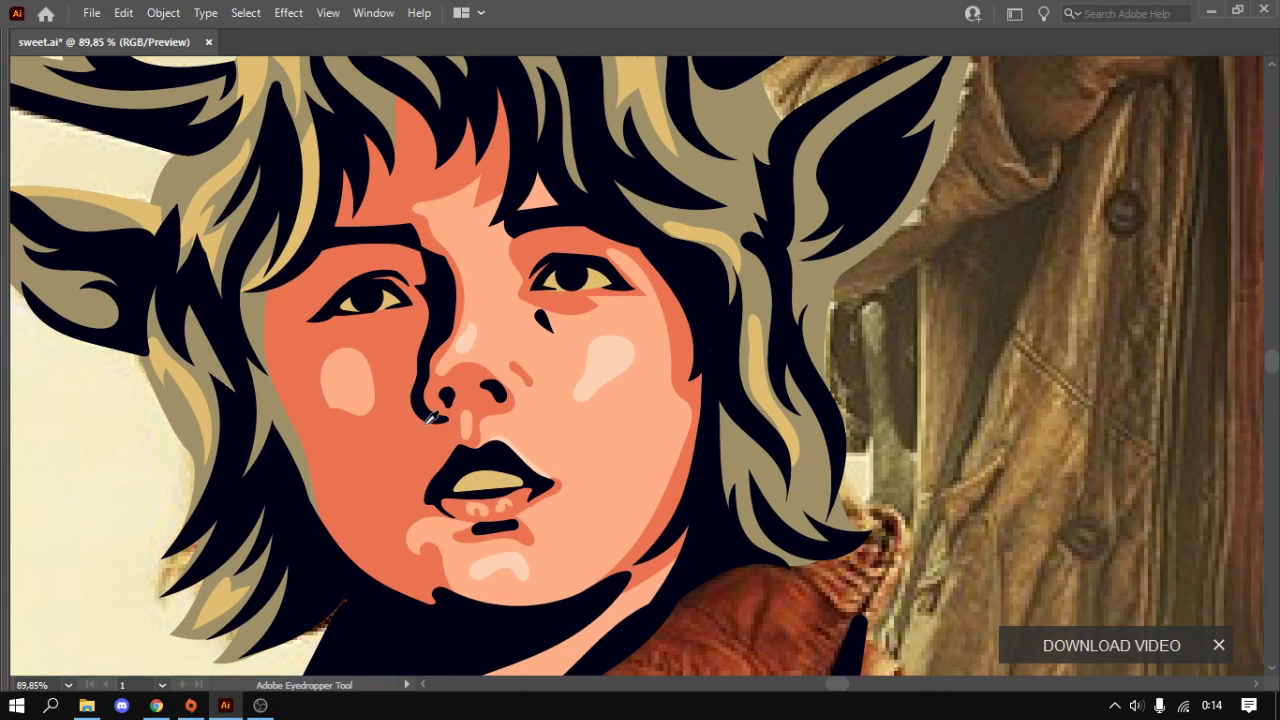
pyautogui.keyDown('alt'); pyautogui.scroll(-2, 557, 420); pyautogui.keyUp('alt')
pyautogui.moveTo(366, 463)
pyautogui.mouseDown()
pyautogui.moveTo(490, 362)
pyautogui.moveTo(465, 432)
pyautogui.moveTo(483, 343)
pyautogui.mouseUp()
pyautogui.press('Tab')
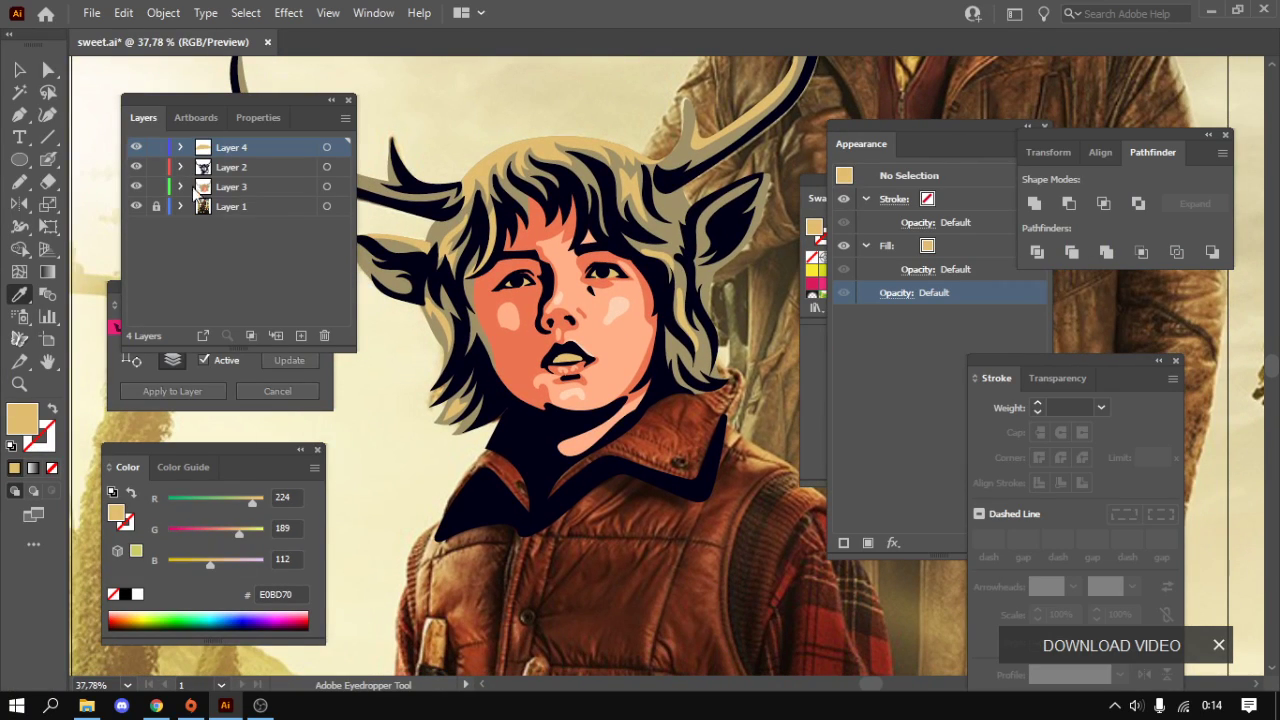
pyautogui.click(136, 206)
pyautogui.press('Tab')
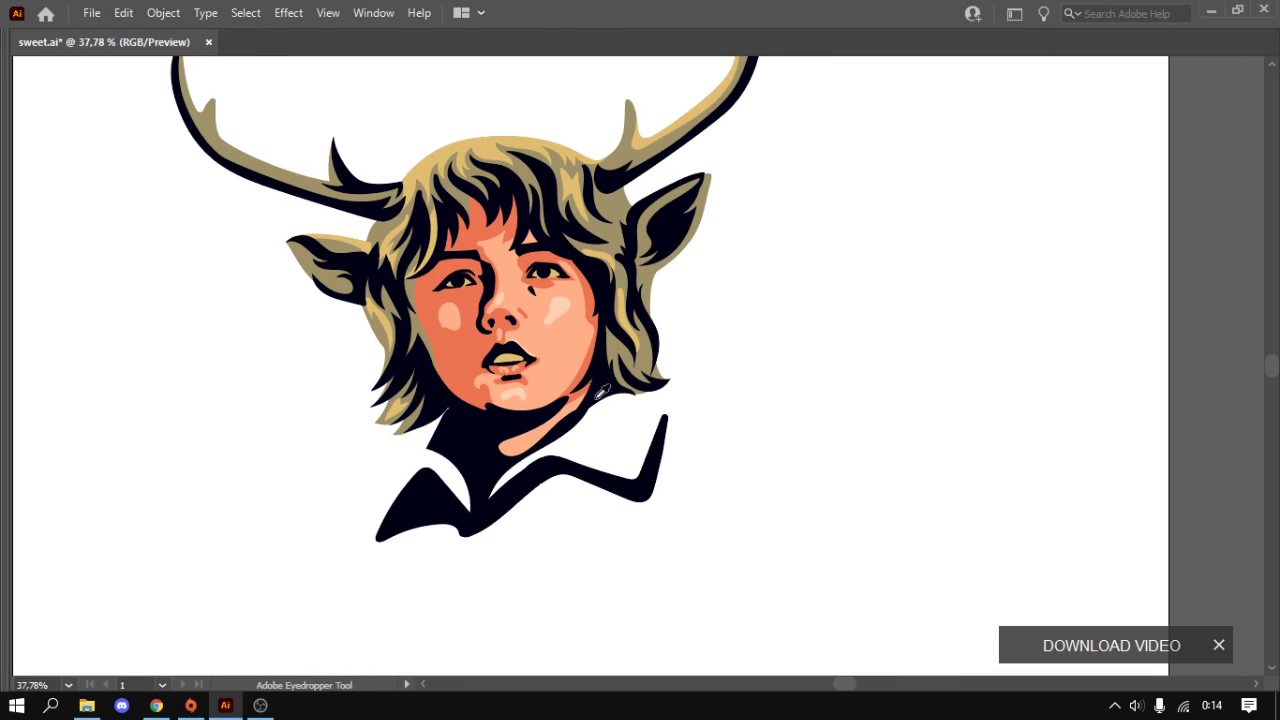
# - Make Layer 3 active and start the collar edge beside the hair
pyautogui.press('n')
pyautogui.press('Tab')
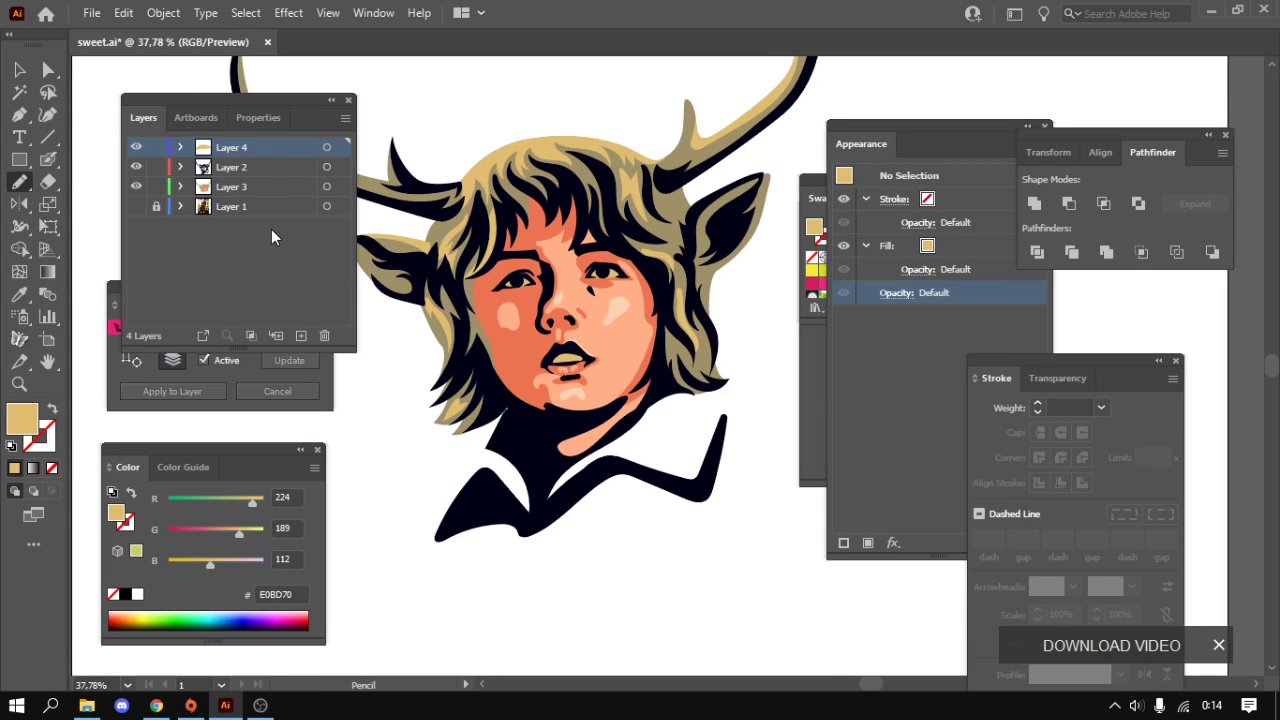
pyautogui.click(264, 187)
pyautogui.press('Tab')
pyautogui.moveTo(650, 365); pyautogui.dragTo(675, 420)
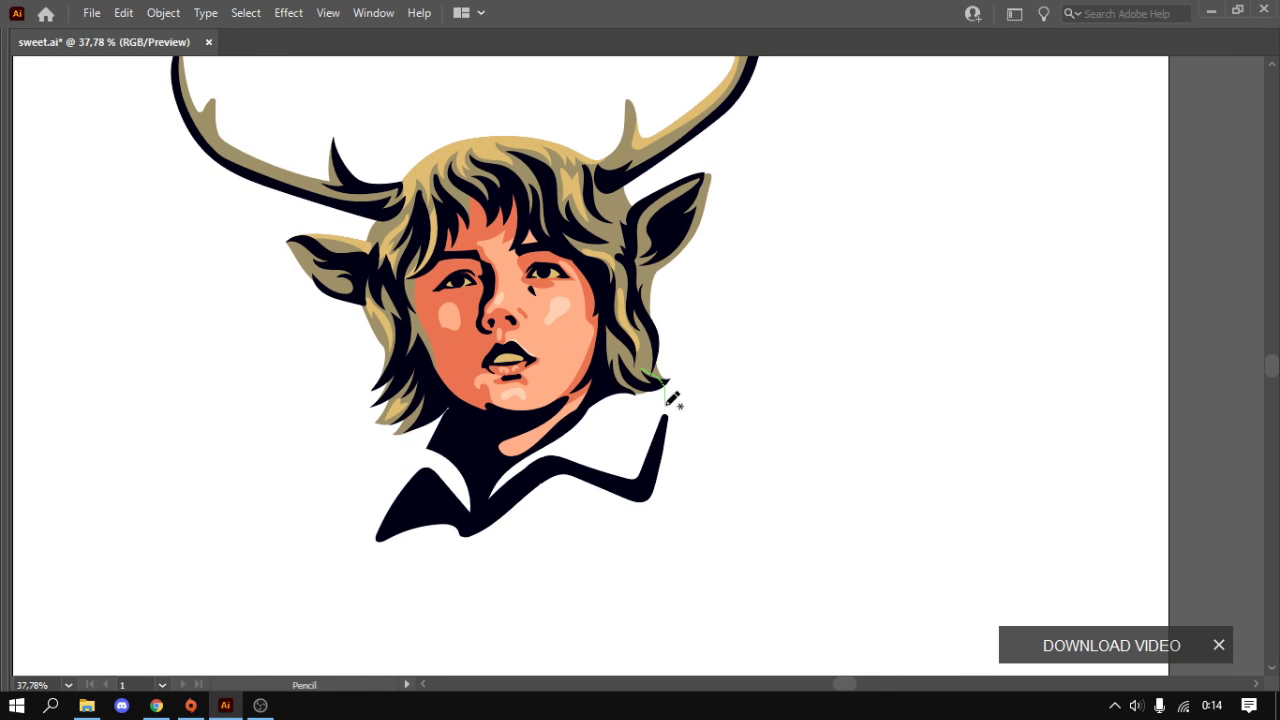
pyautogui.press('Tab')
# - Draw the collar outline along the neck over the visible reference photo
pyautogui.click(136, 206)
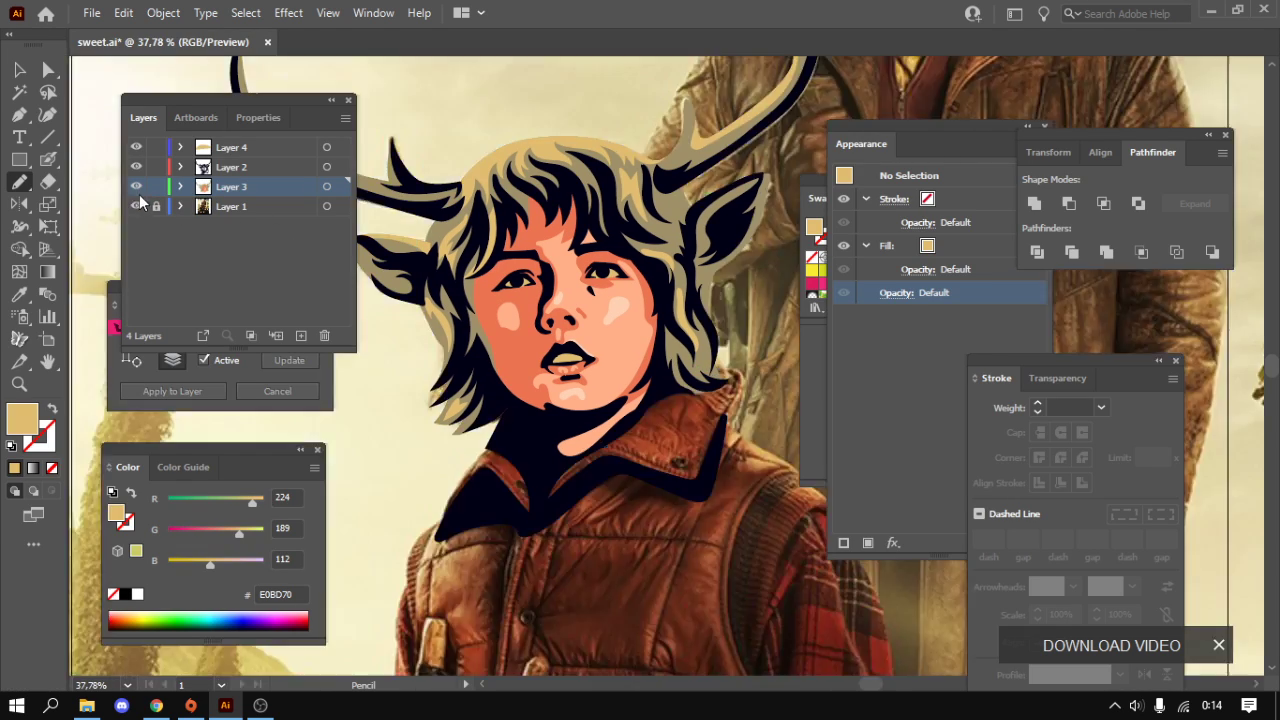
pyautogui.keyDown('ctrl'); pyautogui.click(137, 187); pyautogui.keyUp('ctrl')
pyautogui.moveTo(750, 372)
pyautogui.mouseDown()
pyautogui.moveTo(722, 455)
pyautogui.moveTo(692, 486)
pyautogui.moveTo(640, 462)
pyautogui.moveTo(532, 514)
pyautogui.moveTo(472, 498)
pyautogui.moveTo(502, 428)
pyautogui.moveTo(546, 446)
pyautogui.moveTo(700, 364)
pyautogui.mouseUp()
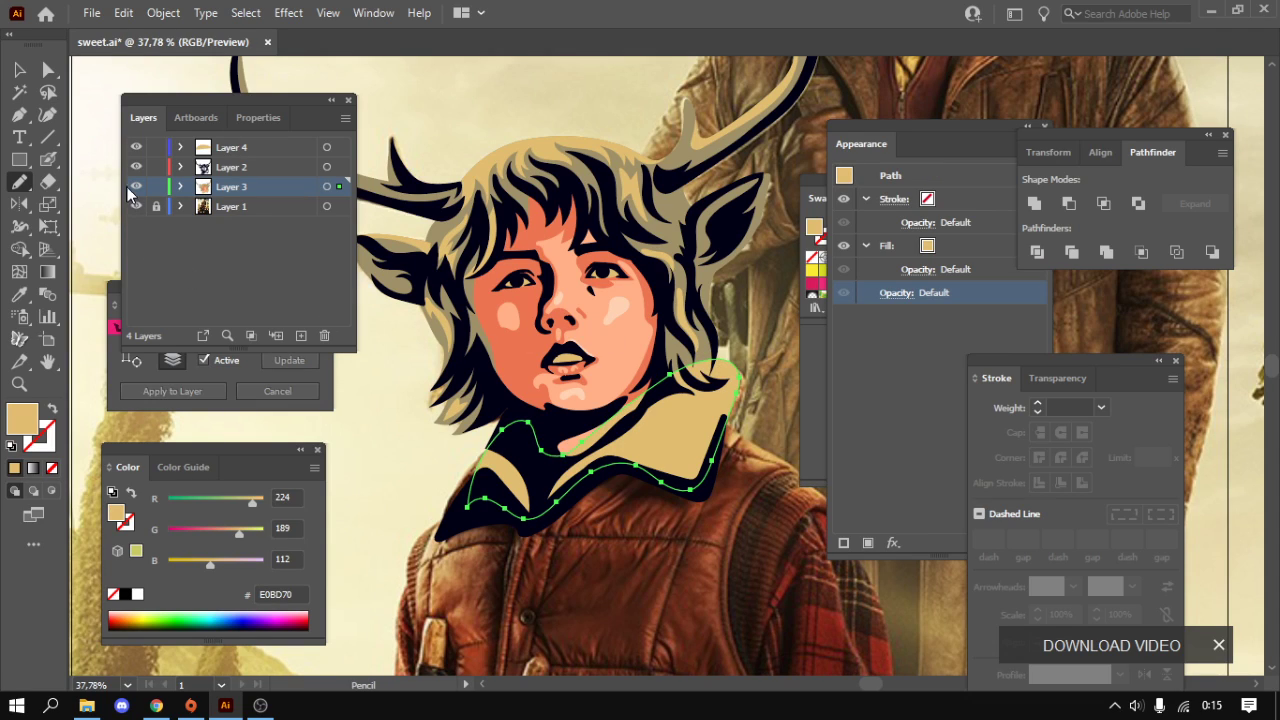
pyautogui.hotkey('ctrl', 'shift', 'a')
pyautogui.press('v')
pyautogui.hotkey('ctrl', 'z')
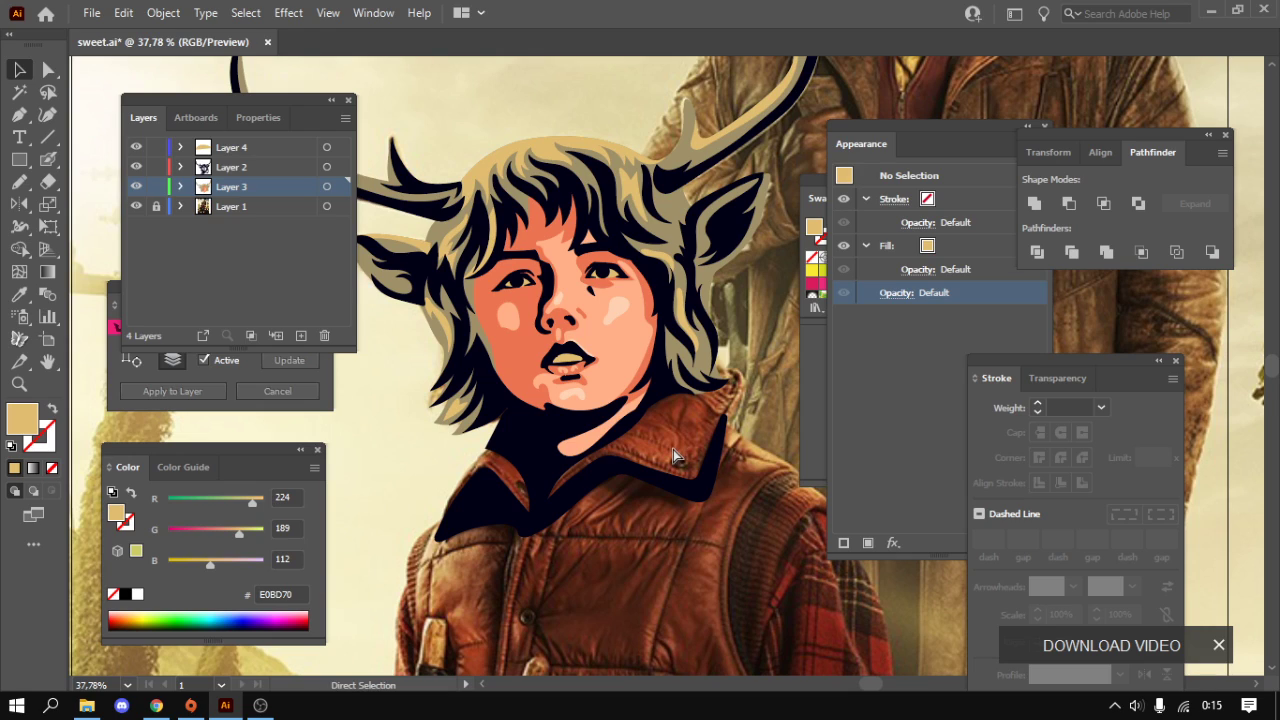
pyautogui.hotkey('ctrl', 'shift', 'z')
# - Colour the collar with the sampled jacket red adjusted to D93C43
pyautogui.press('i')
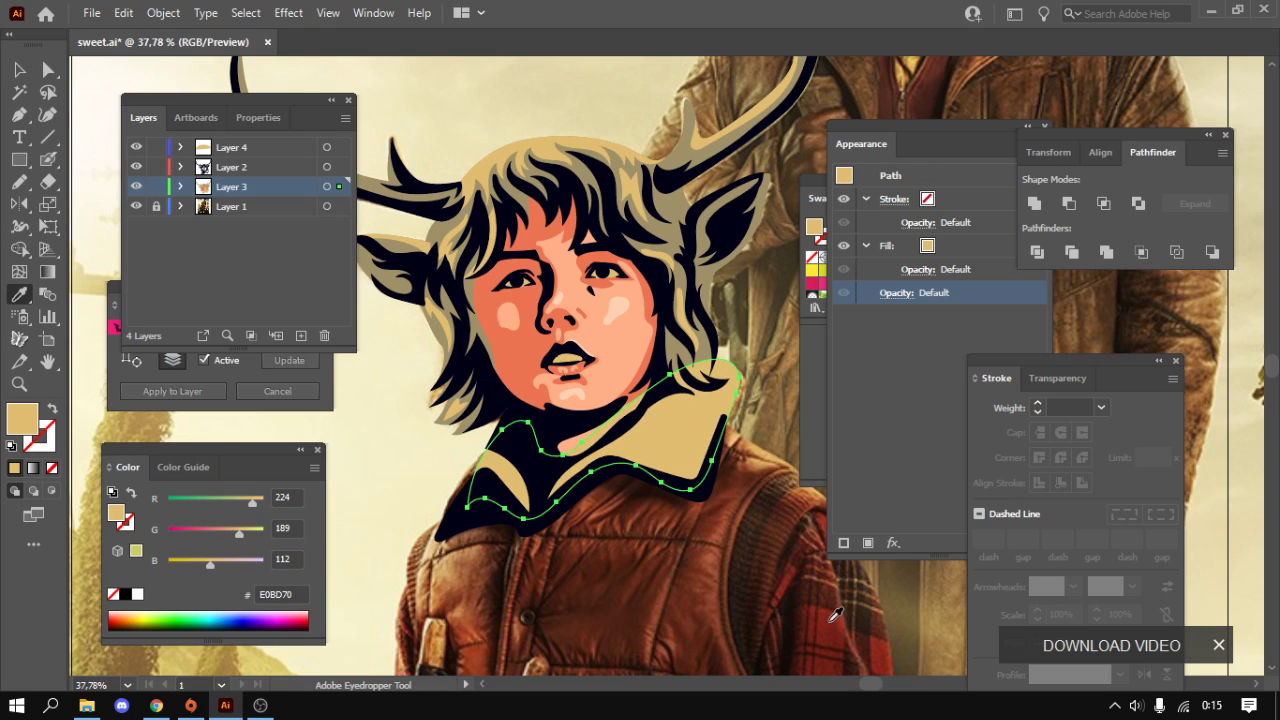
pyautogui.click(831, 619)
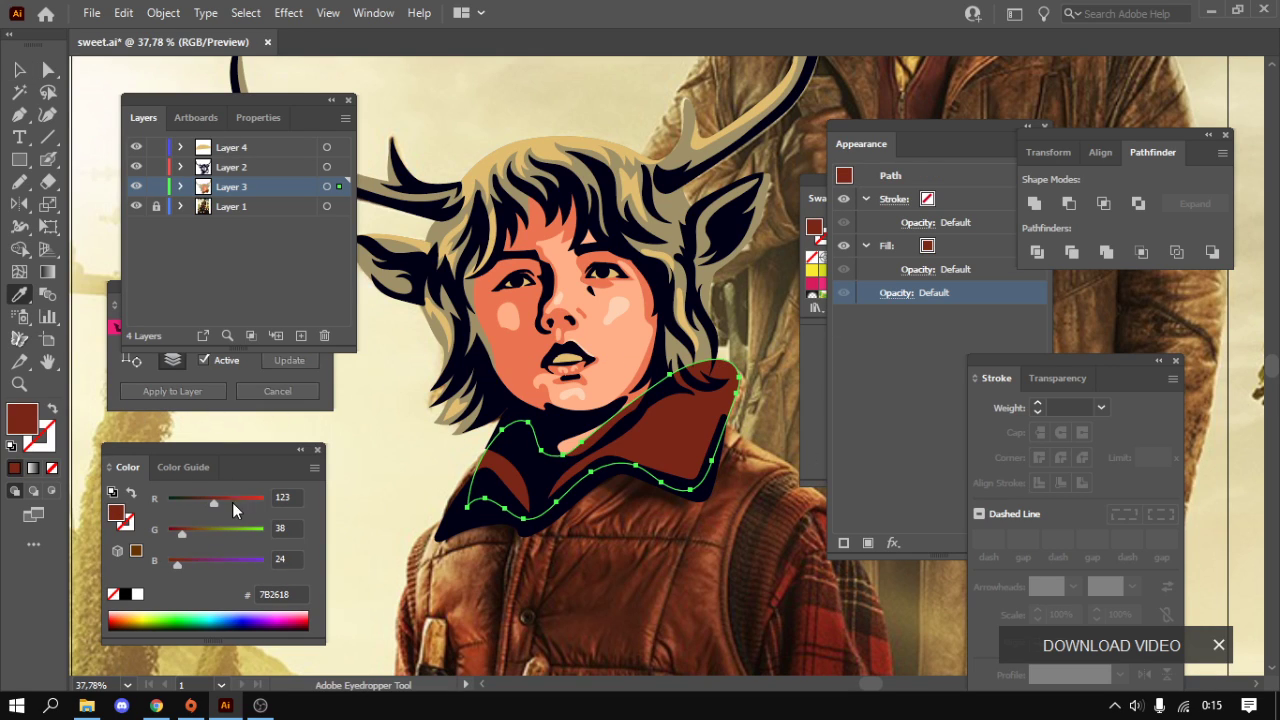
pyautogui.moveTo(232, 502)
pyautogui.mouseDown()
pyautogui.moveTo(268, 500)
pyautogui.moveTo(252, 502)
pyautogui.mouseUp()
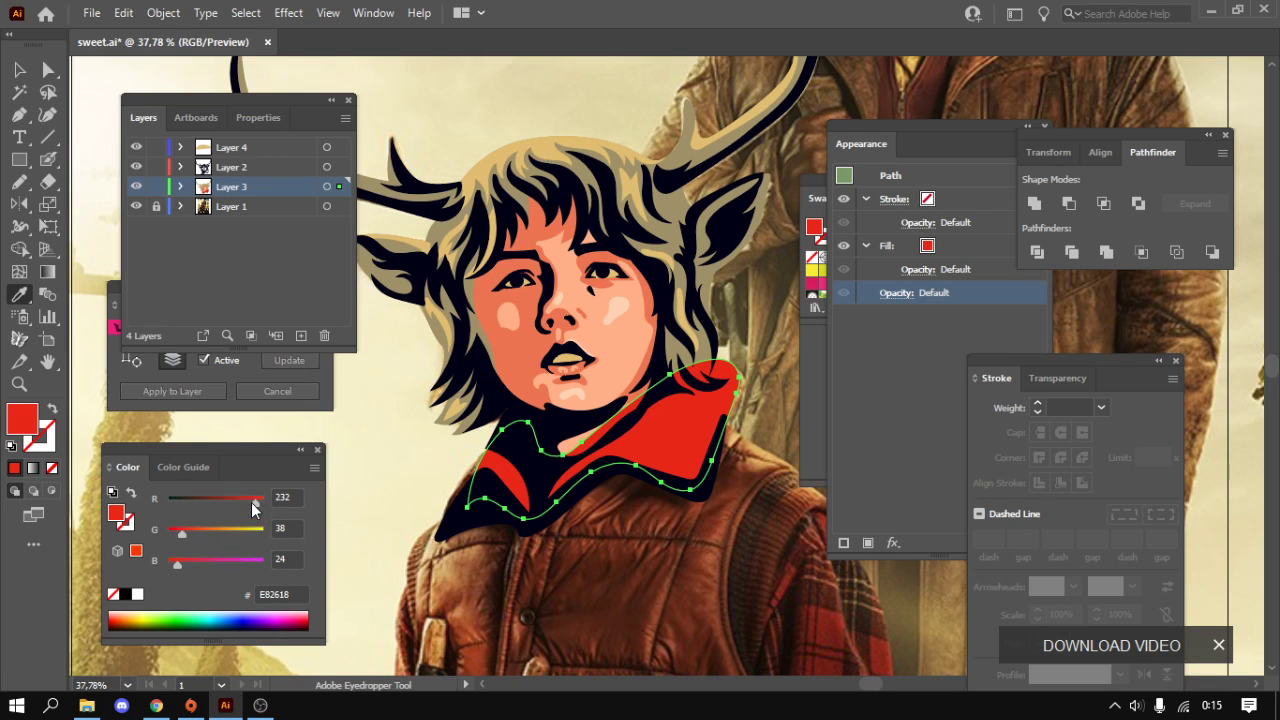
pyautogui.moveTo(181, 533)
pyautogui.mouseDown()
pyautogui.moveTo(193, 531)
pyautogui.moveTo(199, 563)
pyautogui.mouseUp()
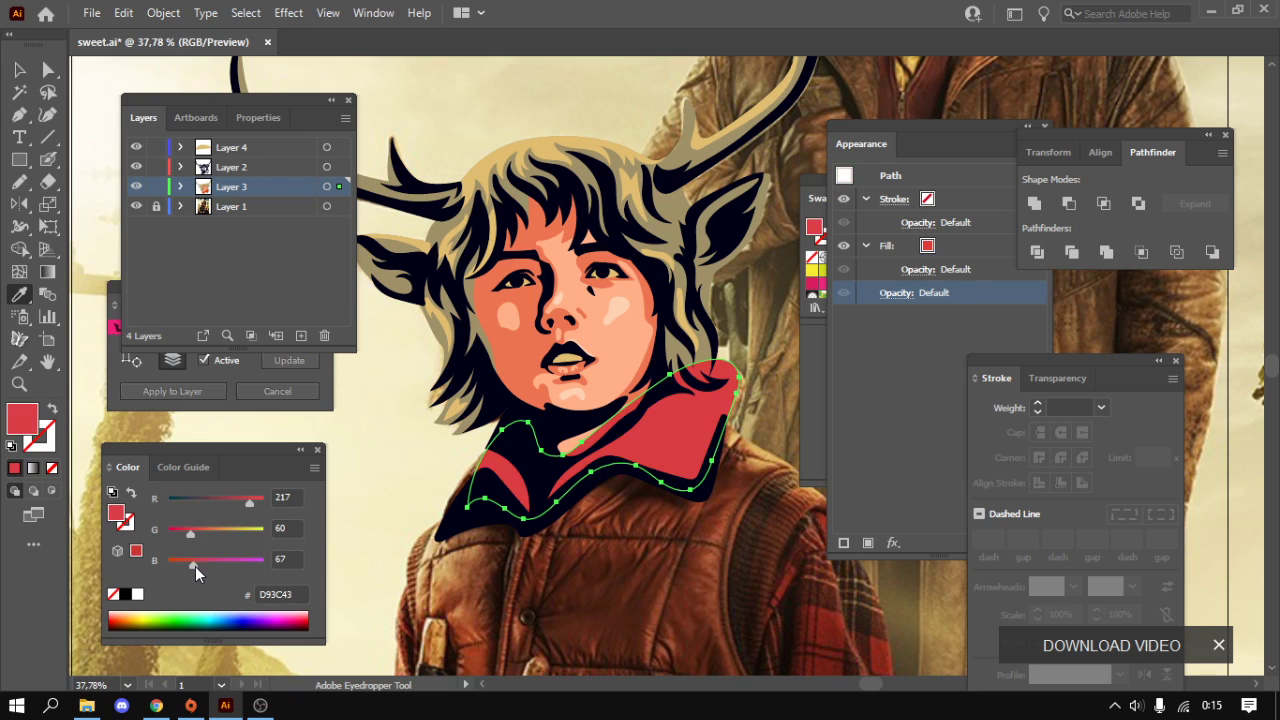
pyautogui.hotkey('ctrl', 'shift', 'a')
pyautogui.press('v')
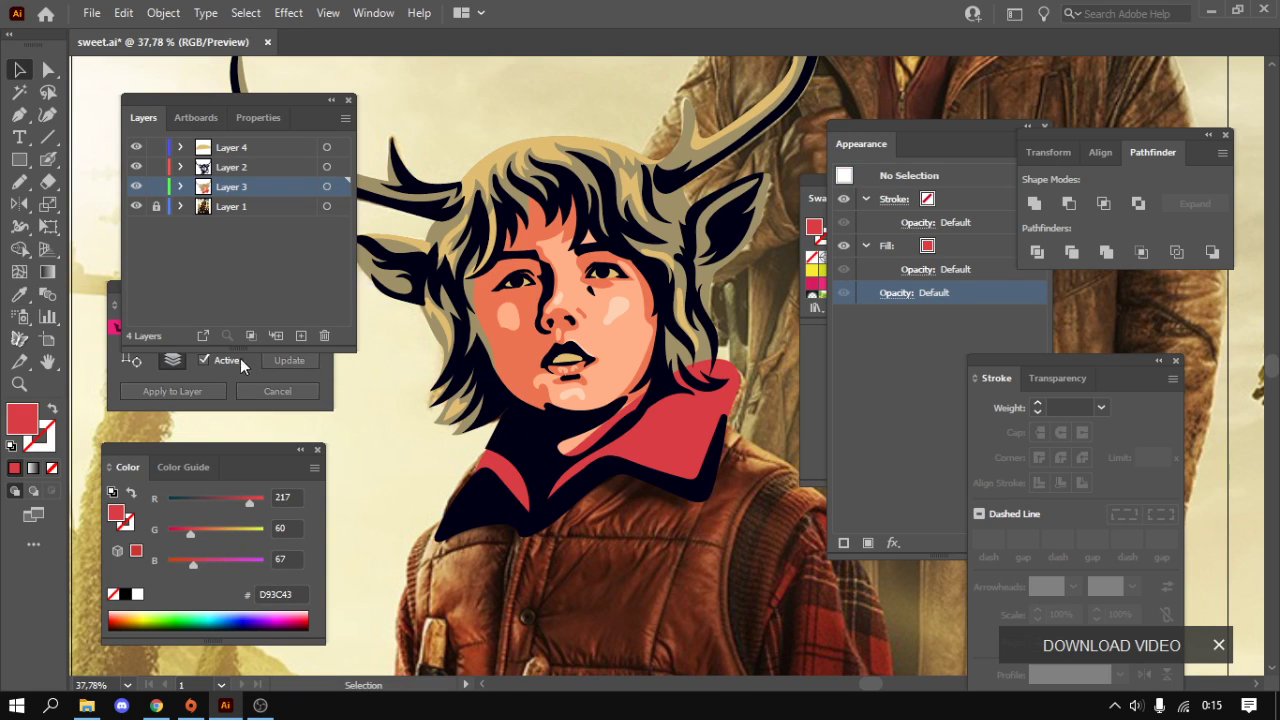
# - Hide Layer 1 and send the collar to the back behind face and hair
pyautogui.click(136, 206)
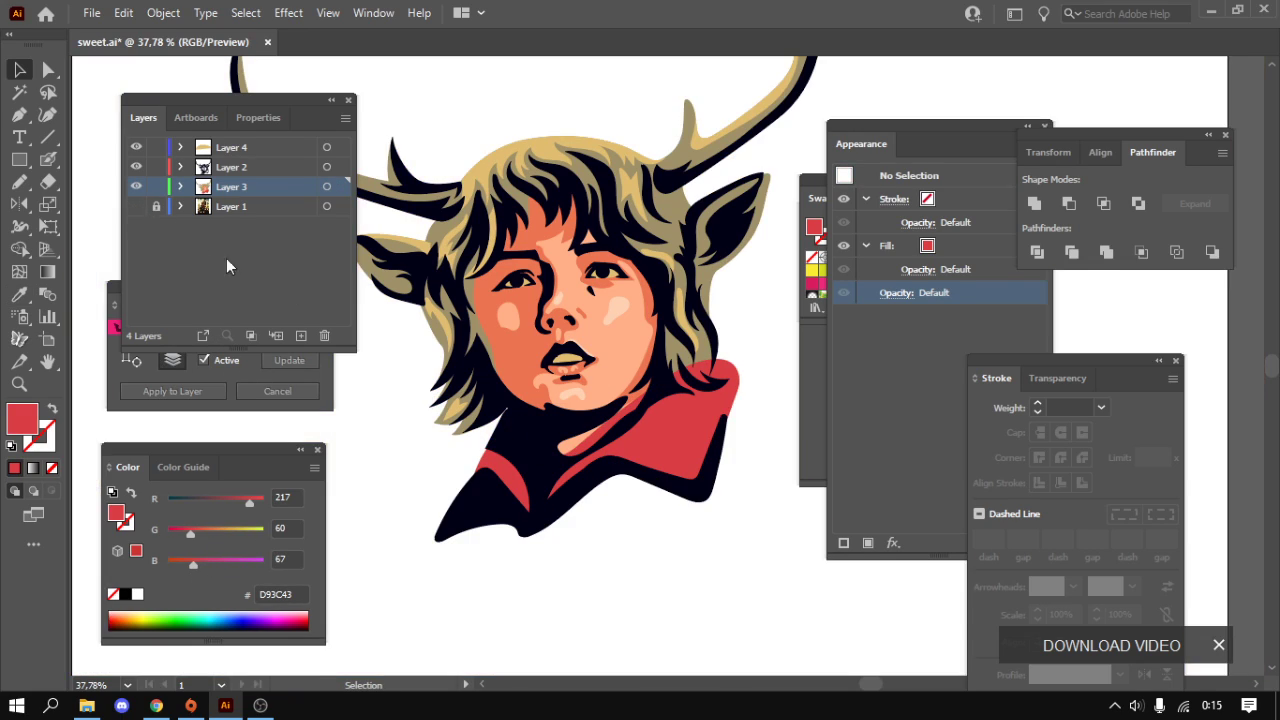
pyautogui.press('Tab')
pyautogui.press('a')
pyautogui.click(613, 427)
pyautogui.press('v')
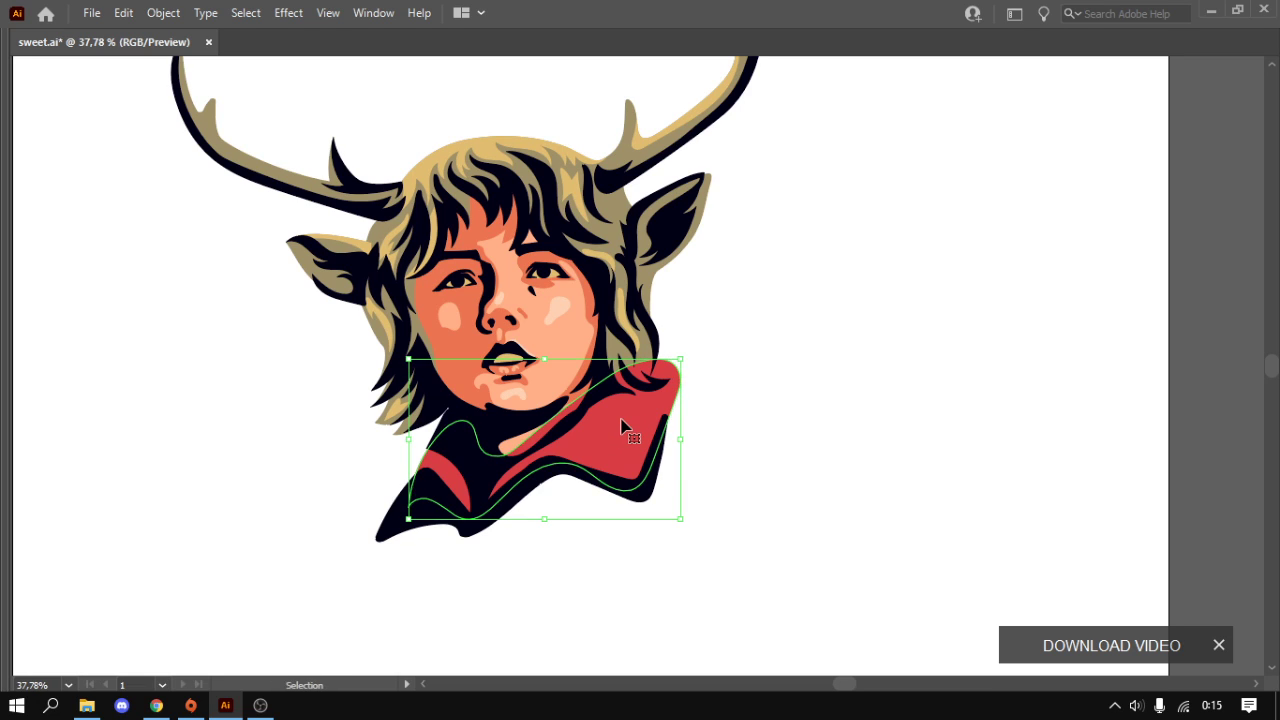
pyautogui.rightClick(621, 427)
pyautogui.moveTo(690, 596)
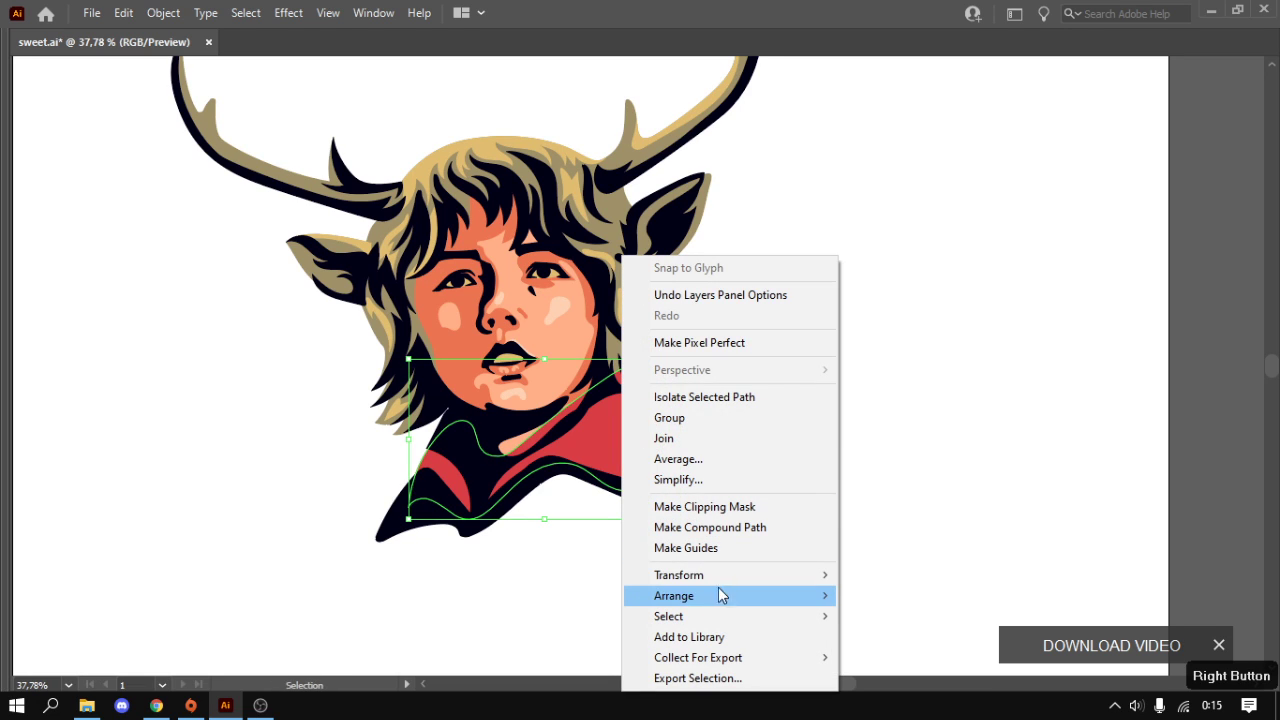
pyautogui.click(866, 657)
pyautogui.click(830, 445)
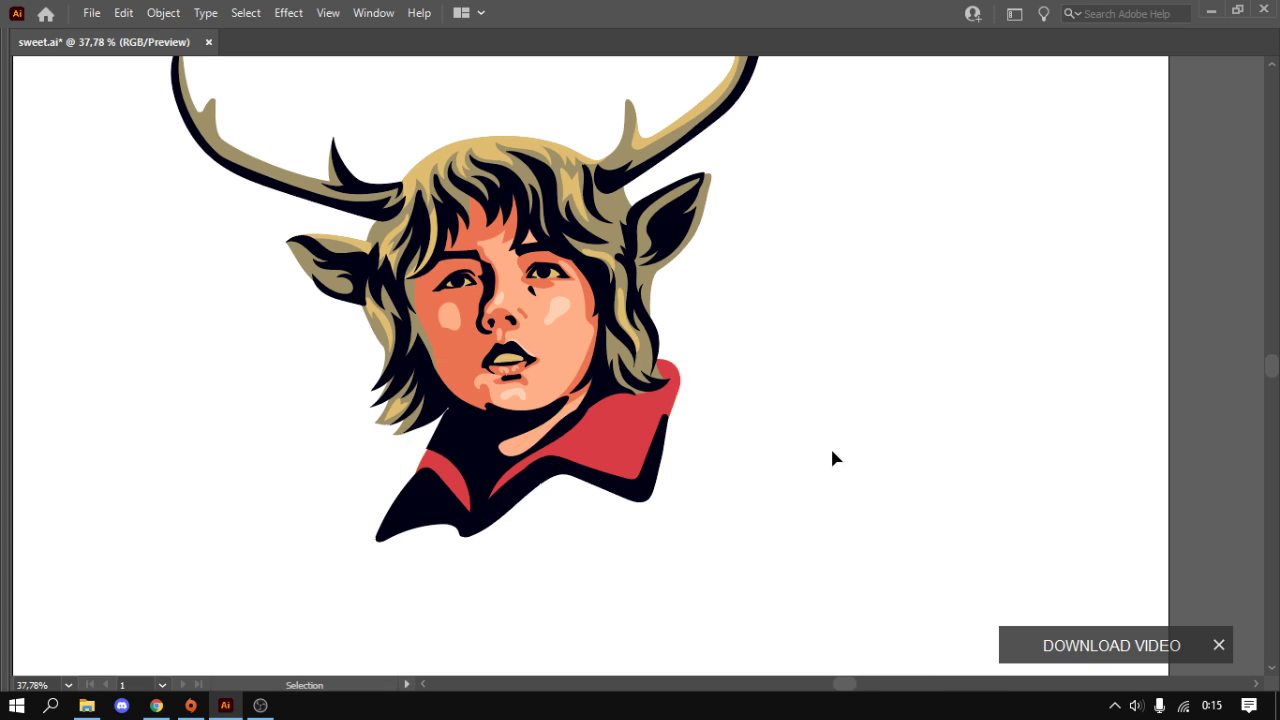
pyautogui.scroll(-3, 830, 445)
pyautogui.scroll(2, 800, 410)
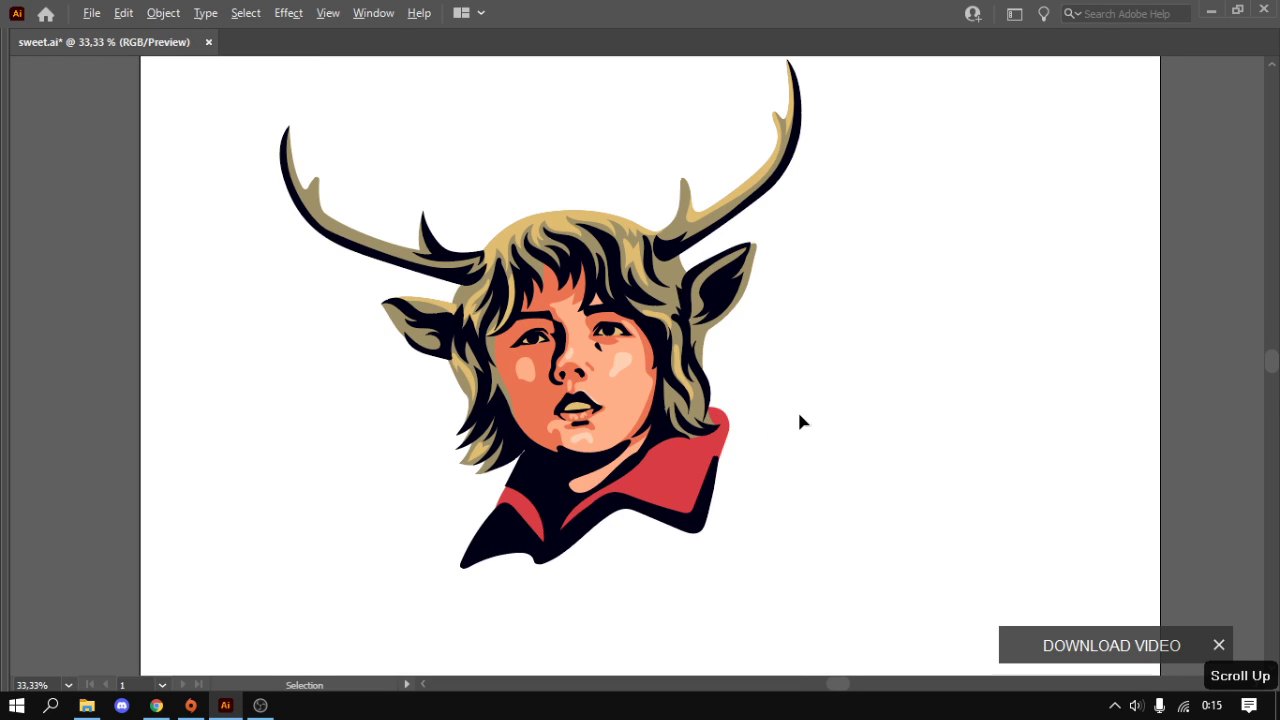
pyautogui.moveTo(755, 370); pyautogui.dragTo(803, 337)
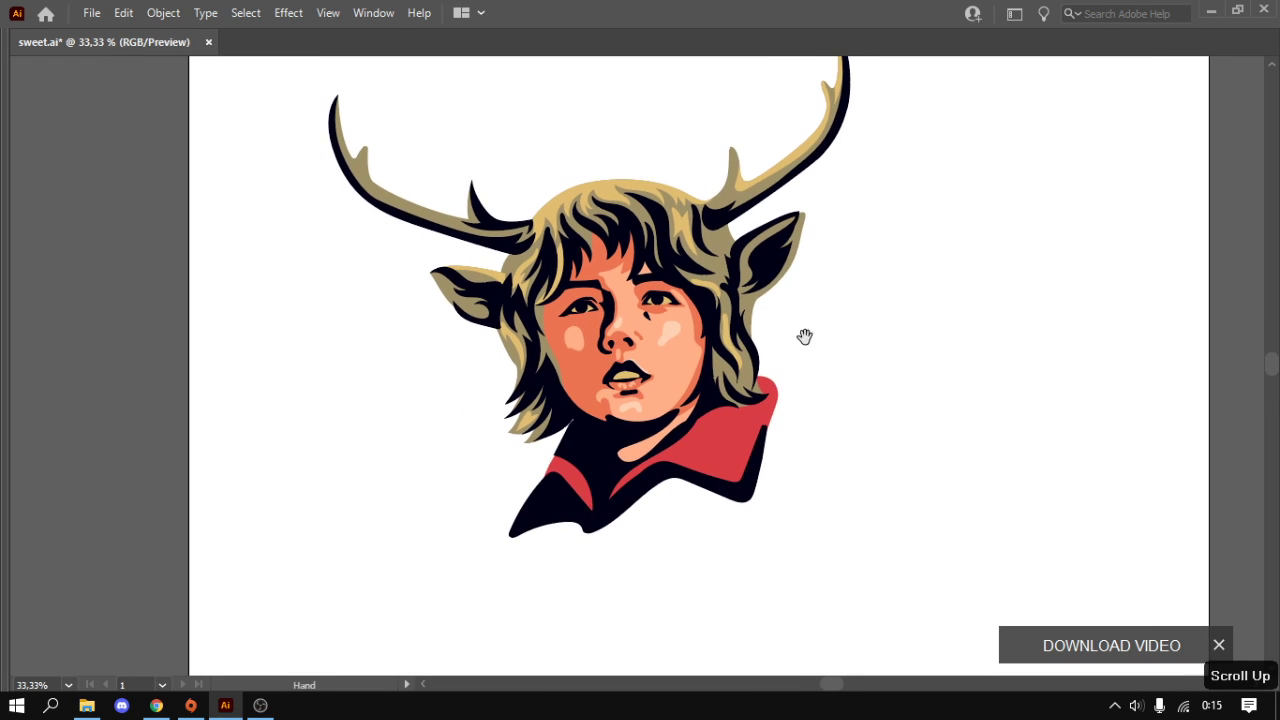
# - Recolour the collar fill from red to muted green with the Color panel R and G sliders
pyautogui.click(712, 447)
pyautogui.press('Tab')
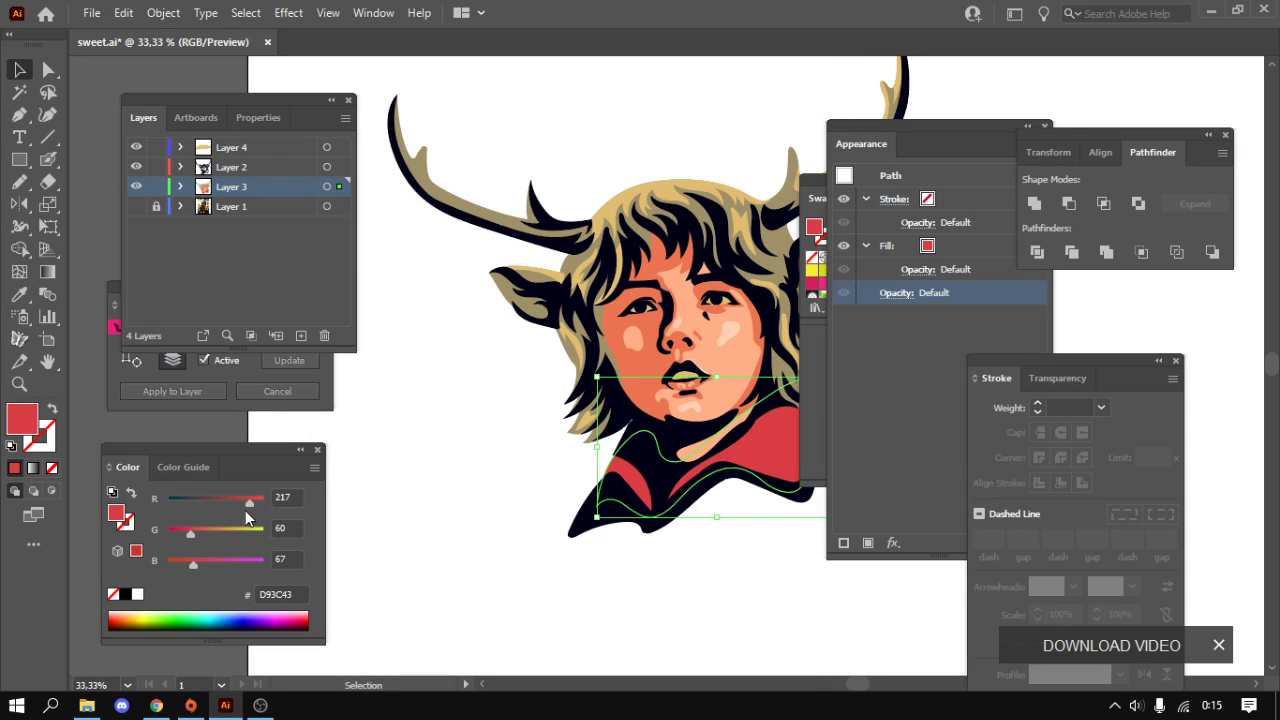
pyautogui.moveTo(245, 510); pyautogui.dragTo(217, 511)
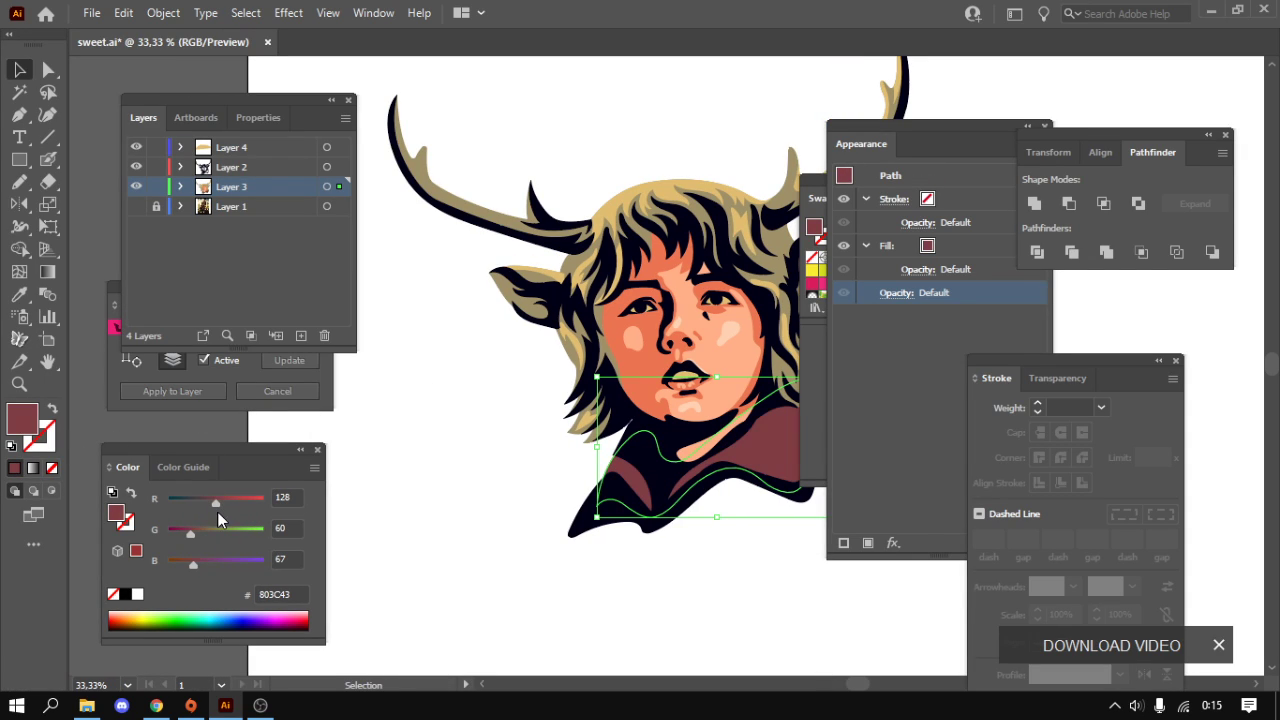
pyautogui.moveTo(186, 531)
pyautogui.mouseDown()
pyautogui.moveTo(209, 528)
pyautogui.moveTo(195, 500)
pyautogui.mouseUp()
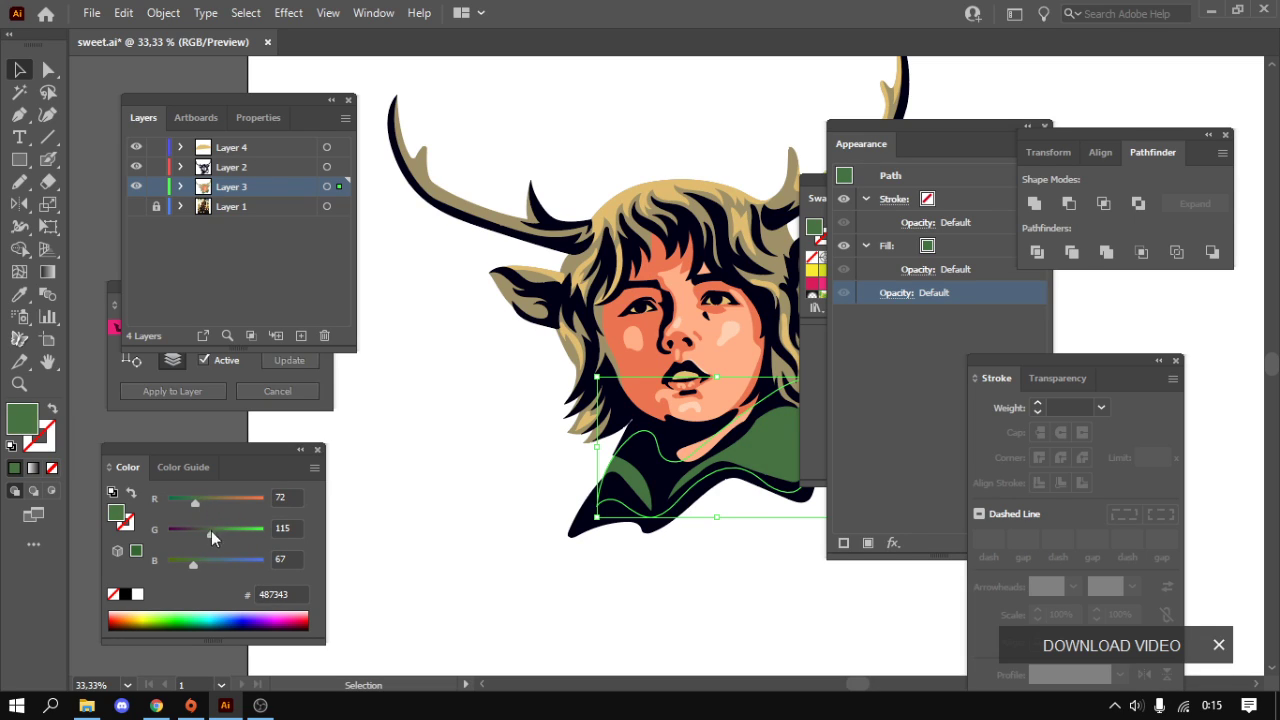
pyautogui.click(448, 523)
pyautogui.press('Tab')
# - Pan and zoom the view in on the portrait's antlers
pyautogui.moveTo(449, 549); pyautogui.dragTo(381, 557)
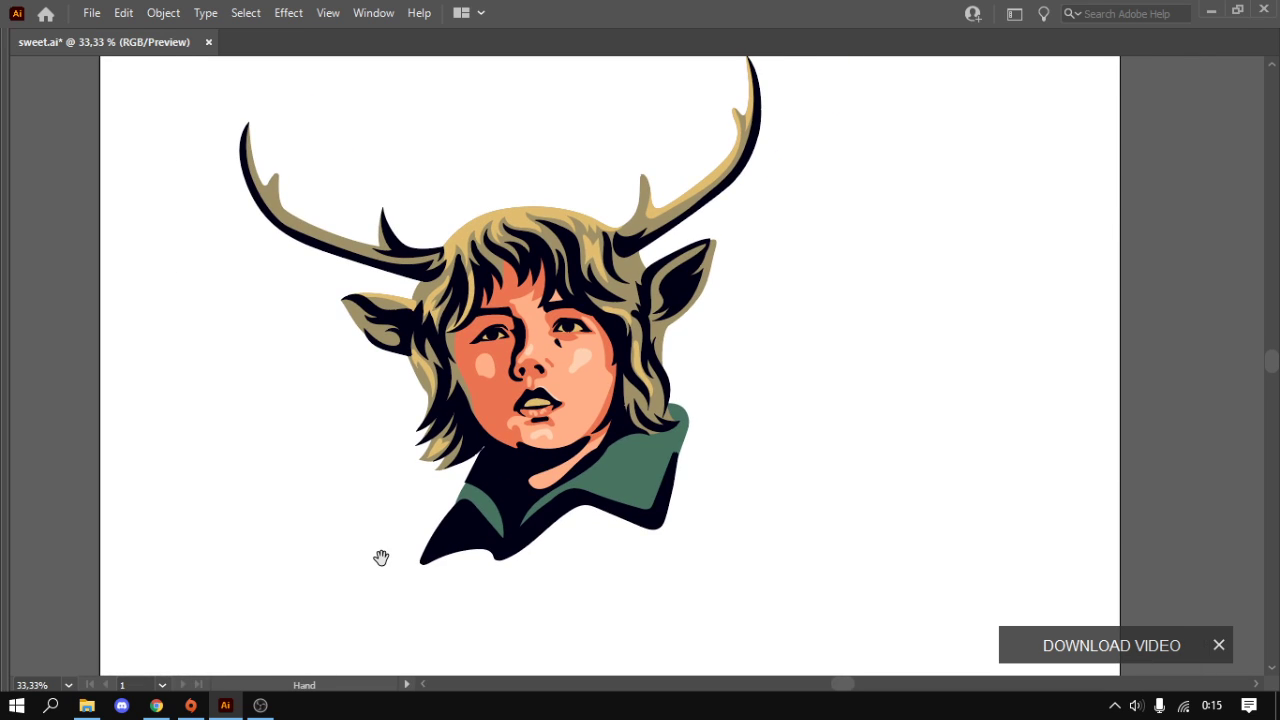
pyautogui.moveTo(634, 331); pyautogui.dragTo(684, 421)
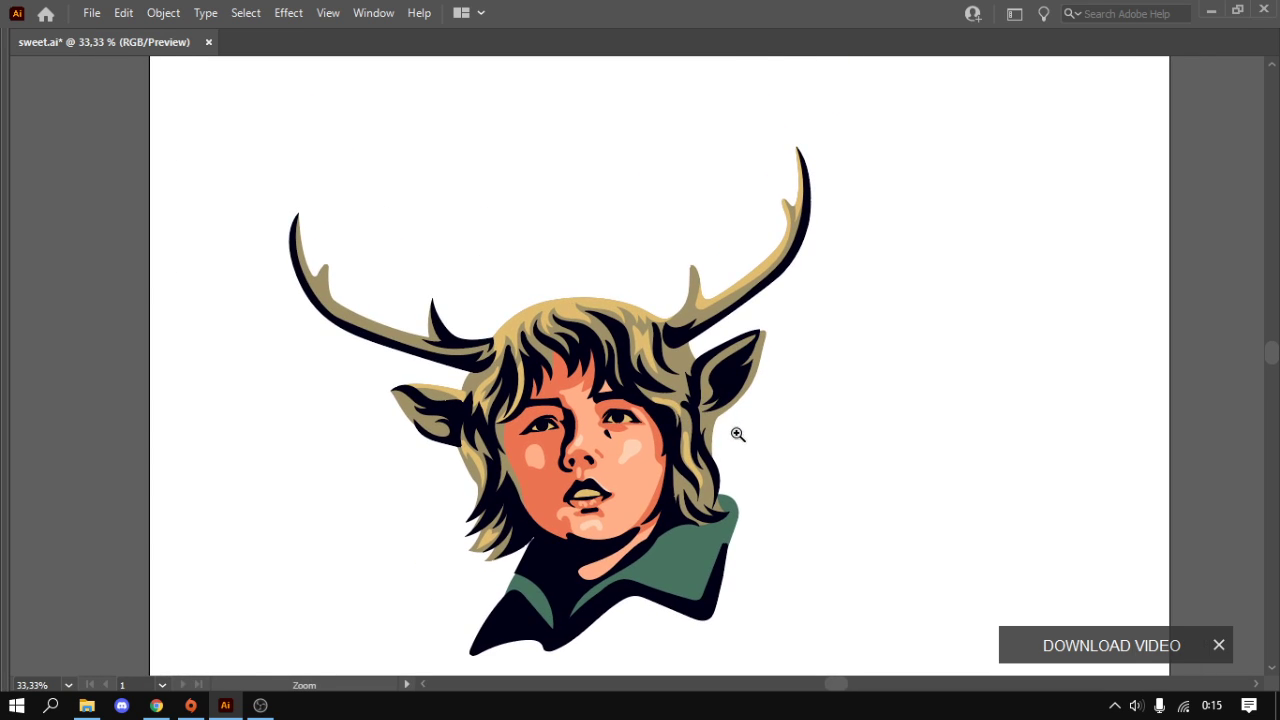
pyautogui.keyDown('alt'); pyautogui.click(670, 474); pyautogui.keyUp('alt')
pyautogui.moveTo(670, 474)
pyautogui.mouseDown()
pyautogui.moveTo(808, 302)
pyautogui.moveTo(566, 300)
pyautogui.mouseUp()
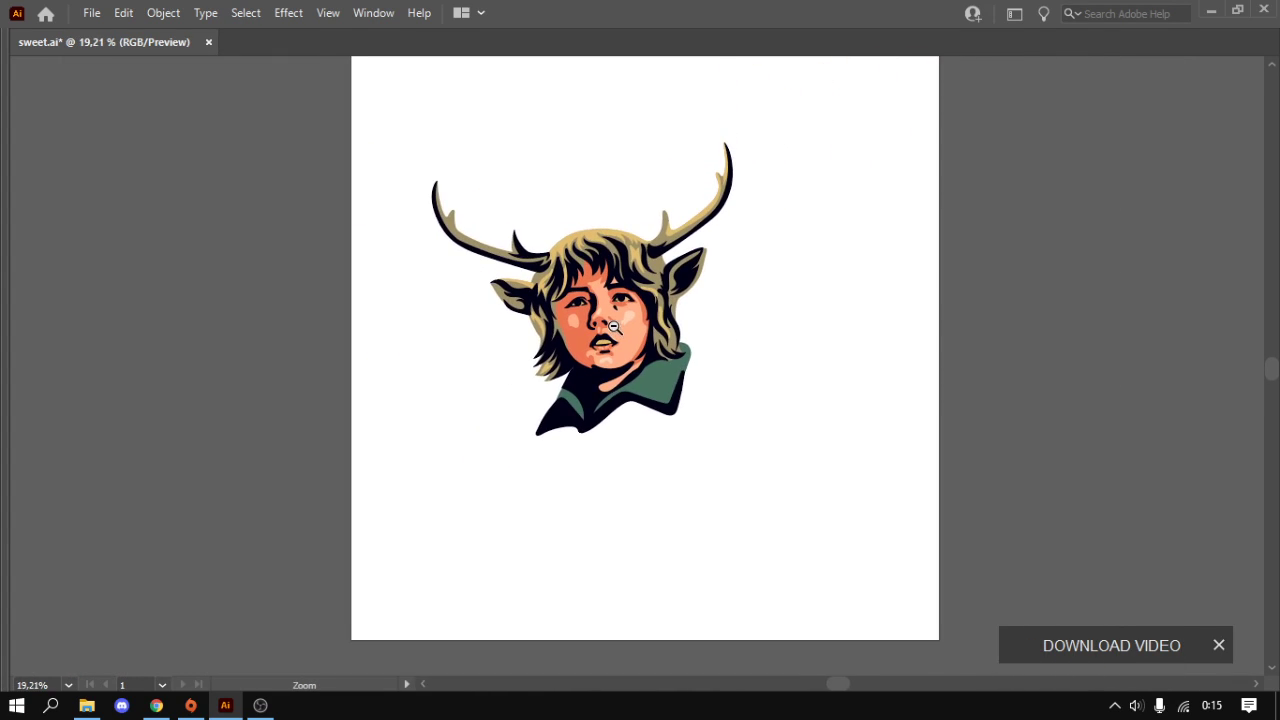
pyautogui.scroll(2, 566, 300)
pyautogui.scroll(3, 571, 286)
pyautogui.moveTo(571, 286)
pyautogui.mouseDown()
pyautogui.moveTo(589, 481)
pyautogui.moveTo(673, 531)
pyautogui.mouseUp()
# - Pencil a closed stripe along the left antler and fill it with the dark outline colour
pyautogui.scroll(2, 500, 331)
pyautogui.press('n')
pyautogui.moveTo(356, 390); pyautogui.dragTo(398, 438)
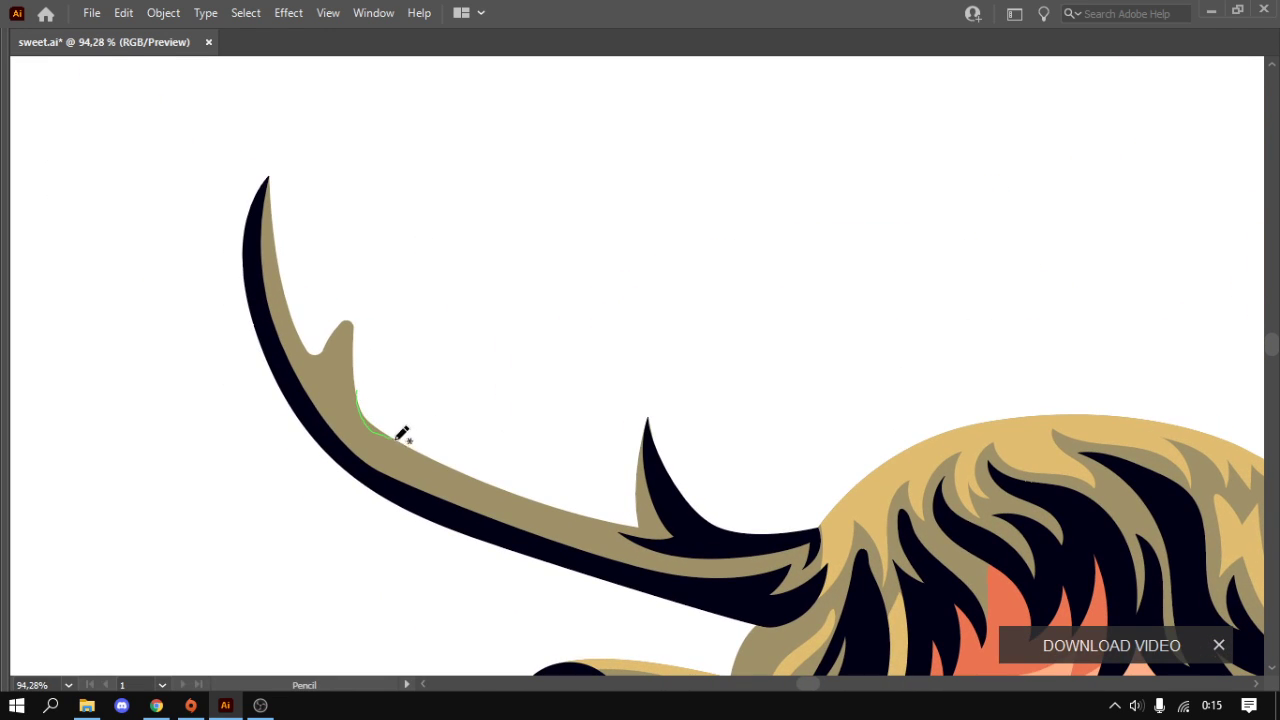
pyautogui.moveTo(474, 478)
pyautogui.mouseDown()
pyautogui.moveTo(531, 491)
pyautogui.moveTo(391, 414)
pyautogui.moveTo(362, 368)
pyautogui.moveTo(374, 371)
pyautogui.mouseUp()
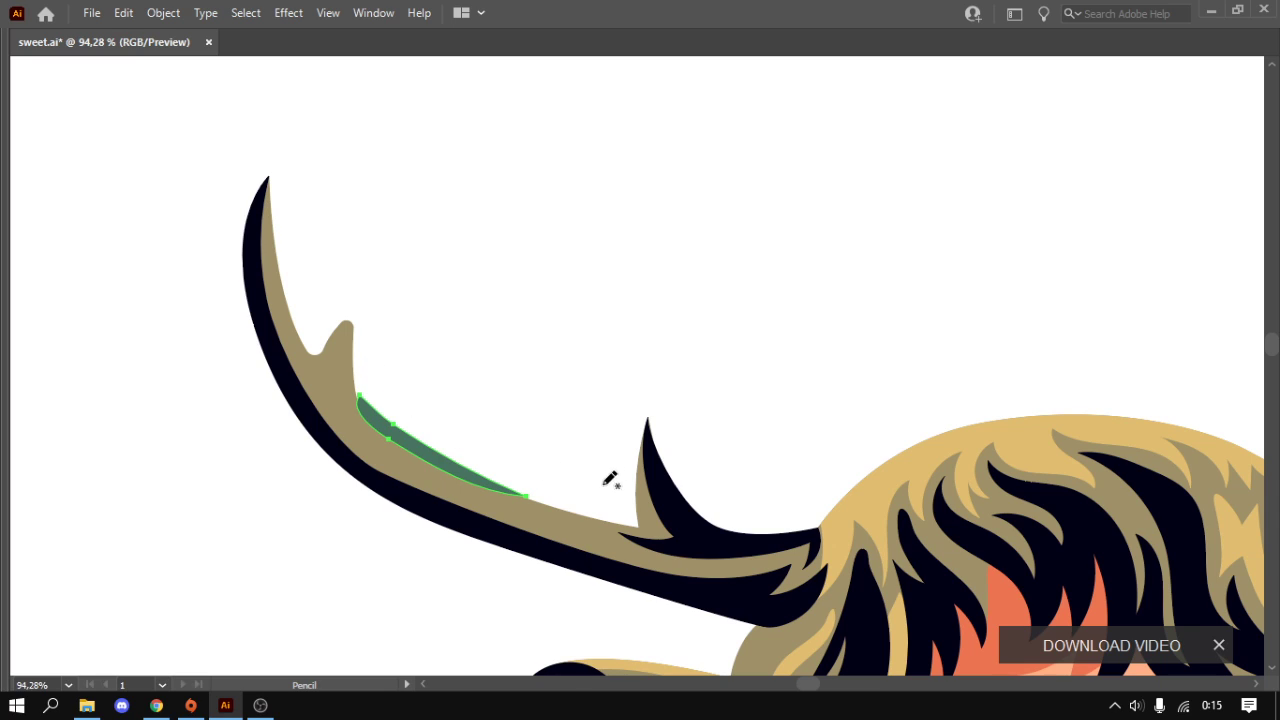
pyautogui.press('i')
pyautogui.click(915, 545)
# - Pull the stripe's end anchor back along the antler, then zoom out to the whole portrait
pyautogui.press('a')
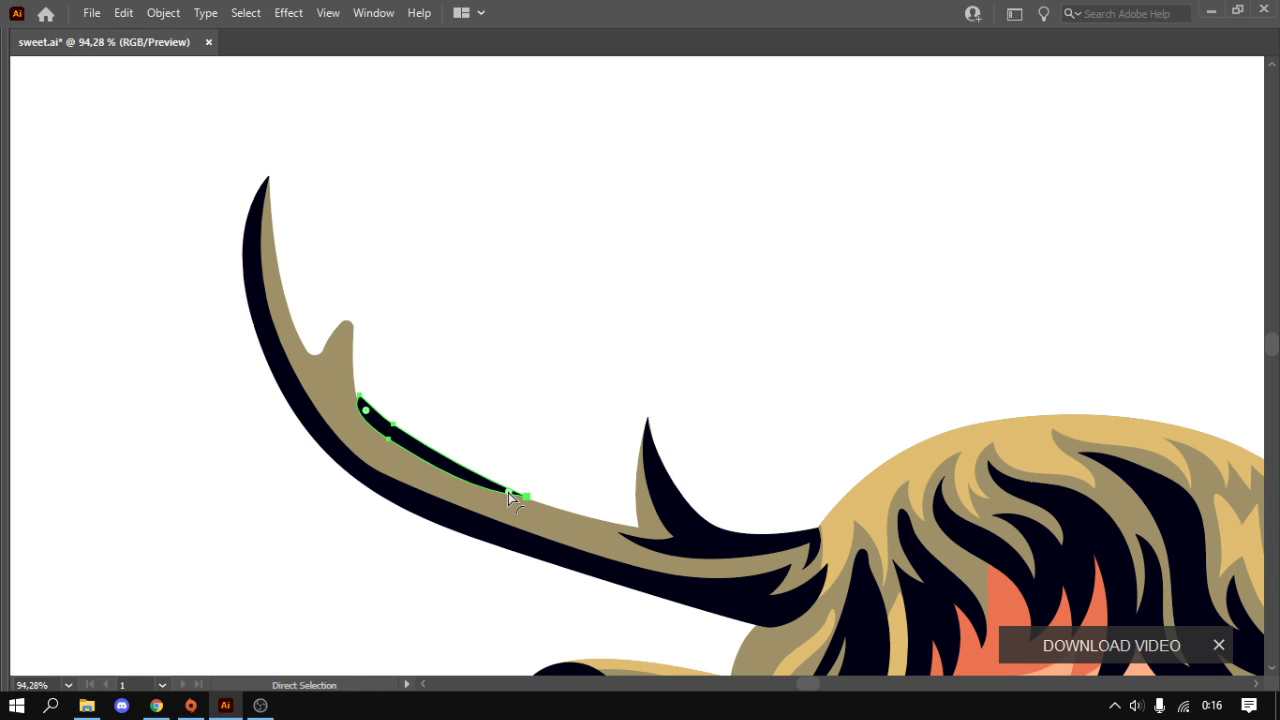
pyautogui.moveTo(510, 491); pyautogui.dragTo(481, 479)
pyautogui.click(574, 457)
pyautogui.press('z')
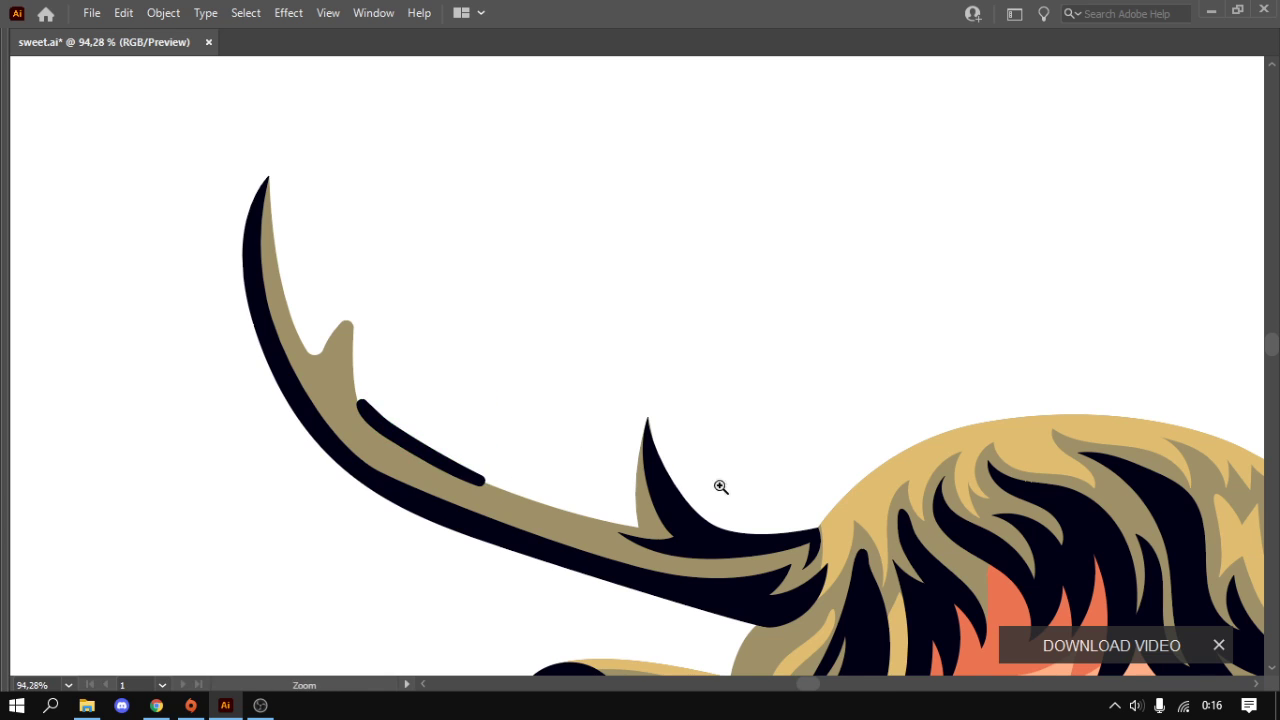
pyautogui.moveTo(720, 486)
pyautogui.mouseDown()
pyautogui.moveTo(618, 338)
pyautogui.moveTo(483, 432)
pyautogui.mouseUp()
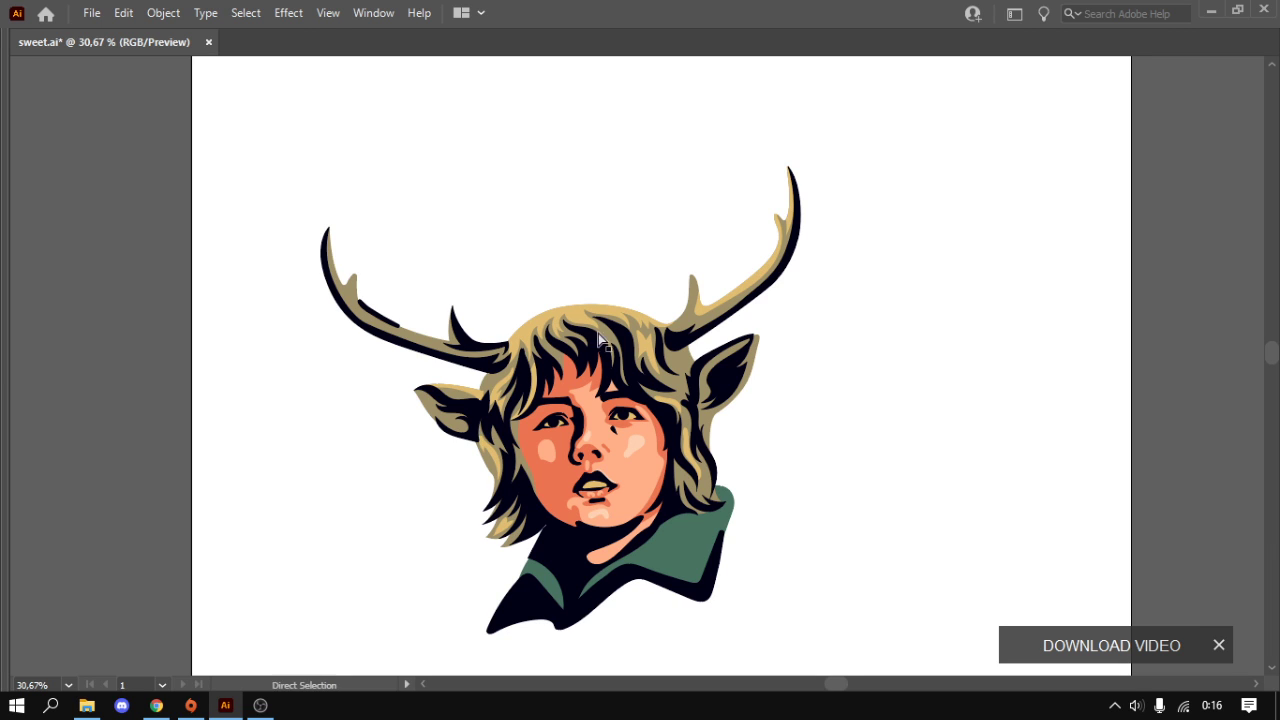
pyautogui.scroll(5, 471, 371)
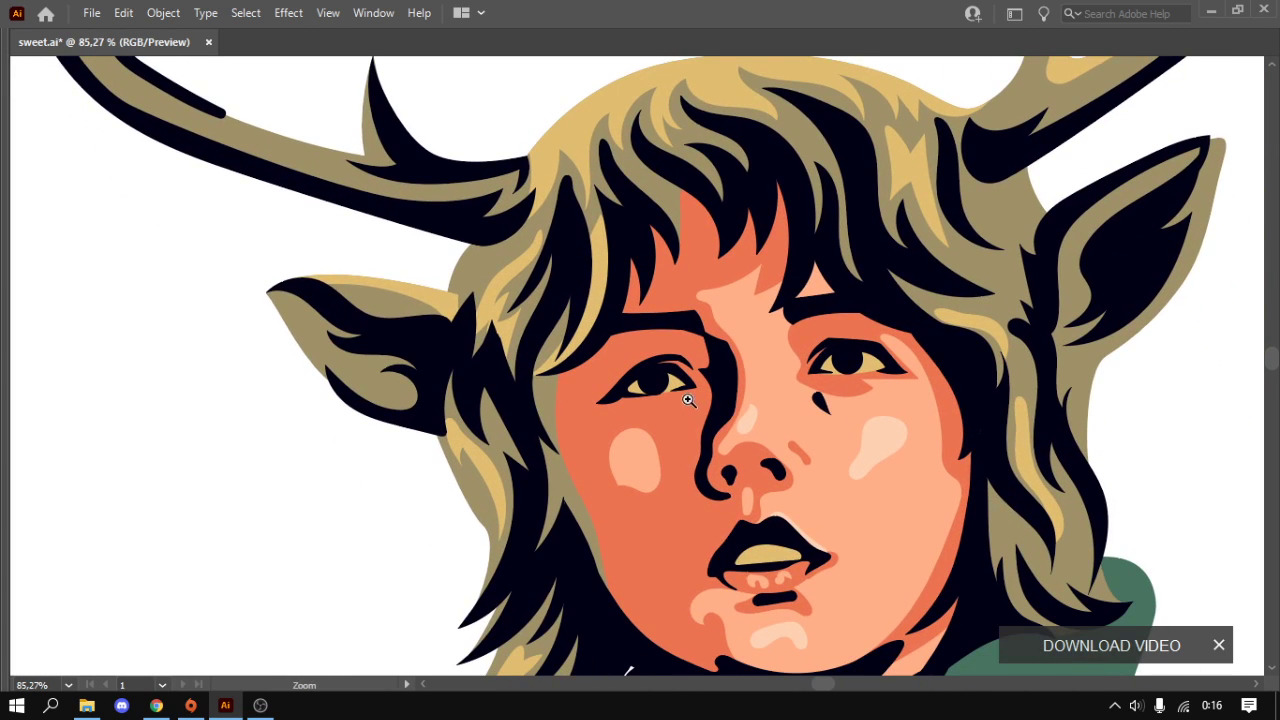
# - Sample the skin colour and darken it in the Color panel for shading
pyautogui.scroll(1, 688, 400)
pyautogui.press('Tab')
pyautogui.press('i')
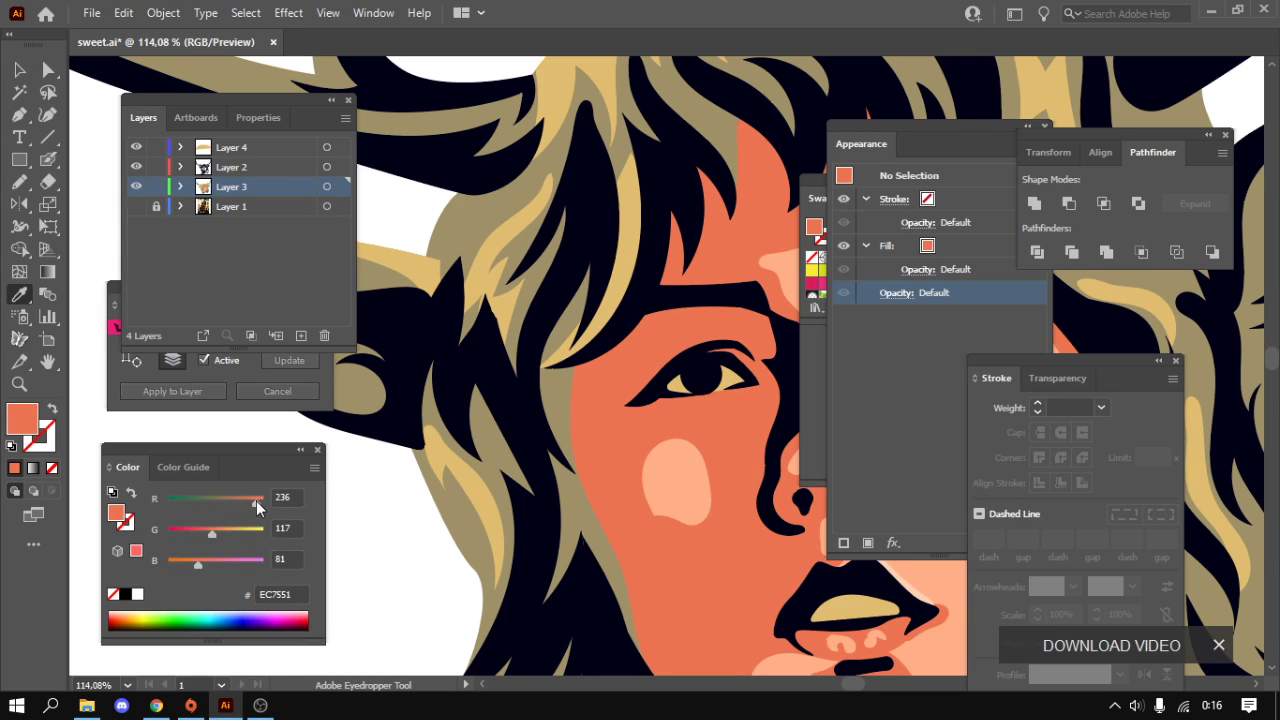
pyautogui.moveTo(256, 500)
pyautogui.mouseDown()
pyautogui.moveTo(198, 532)
pyautogui.moveTo(185, 562)
pyautogui.mouseUp()
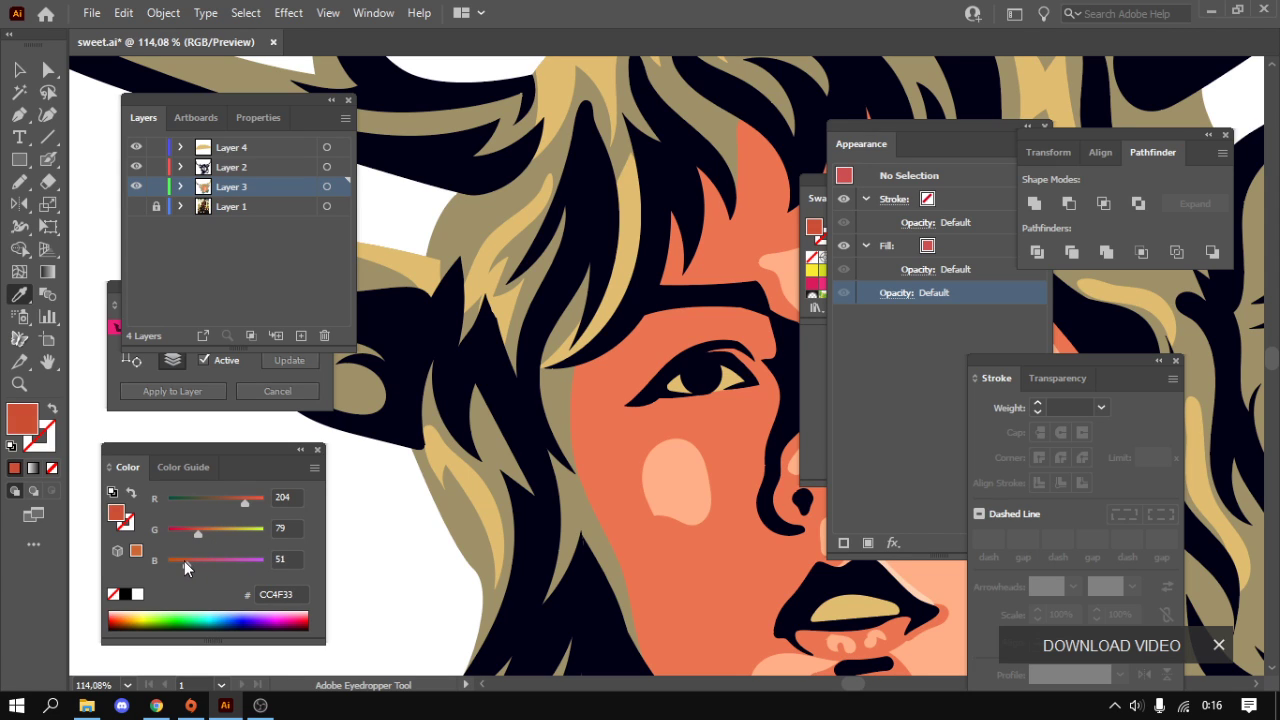
# - In Outline view, pencil a closed shadow from above the left eye down the cheek to the jaw
pyautogui.press('n')
pyautogui.hotkey('ctrl', 'y')
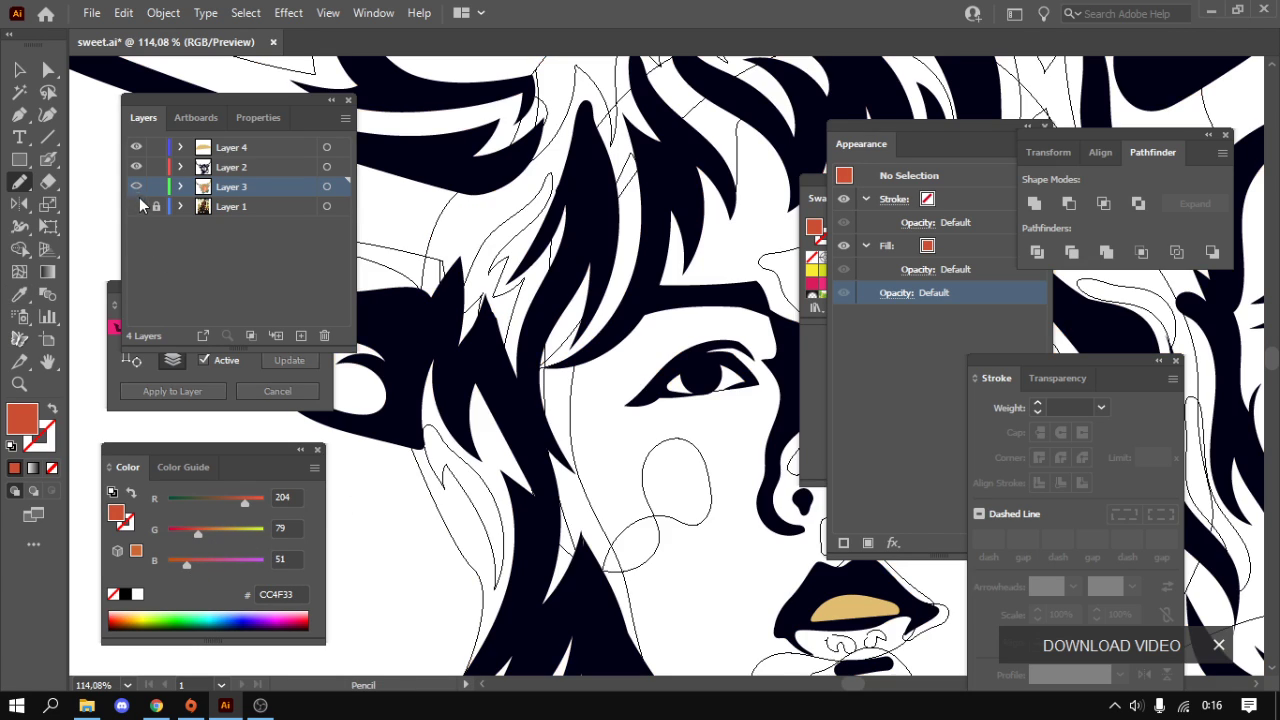
pyautogui.press('Tab')
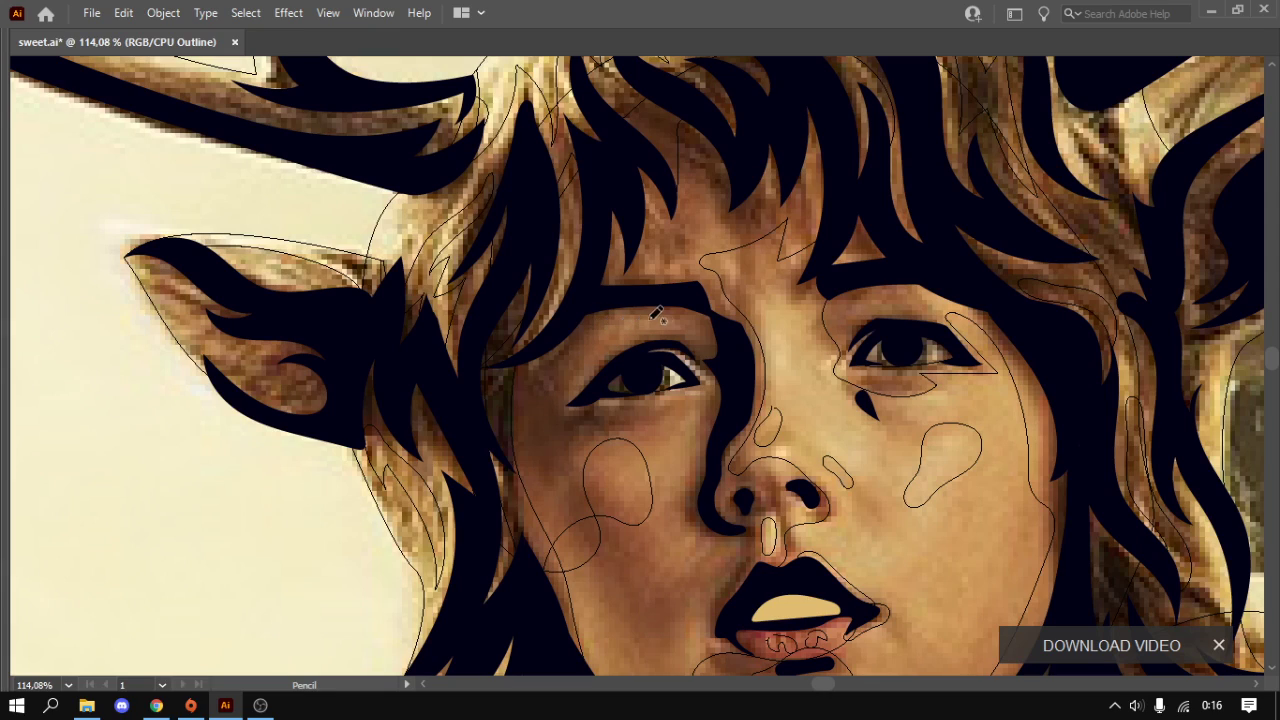
pyautogui.moveTo(644, 309); pyautogui.dragTo(600, 396)
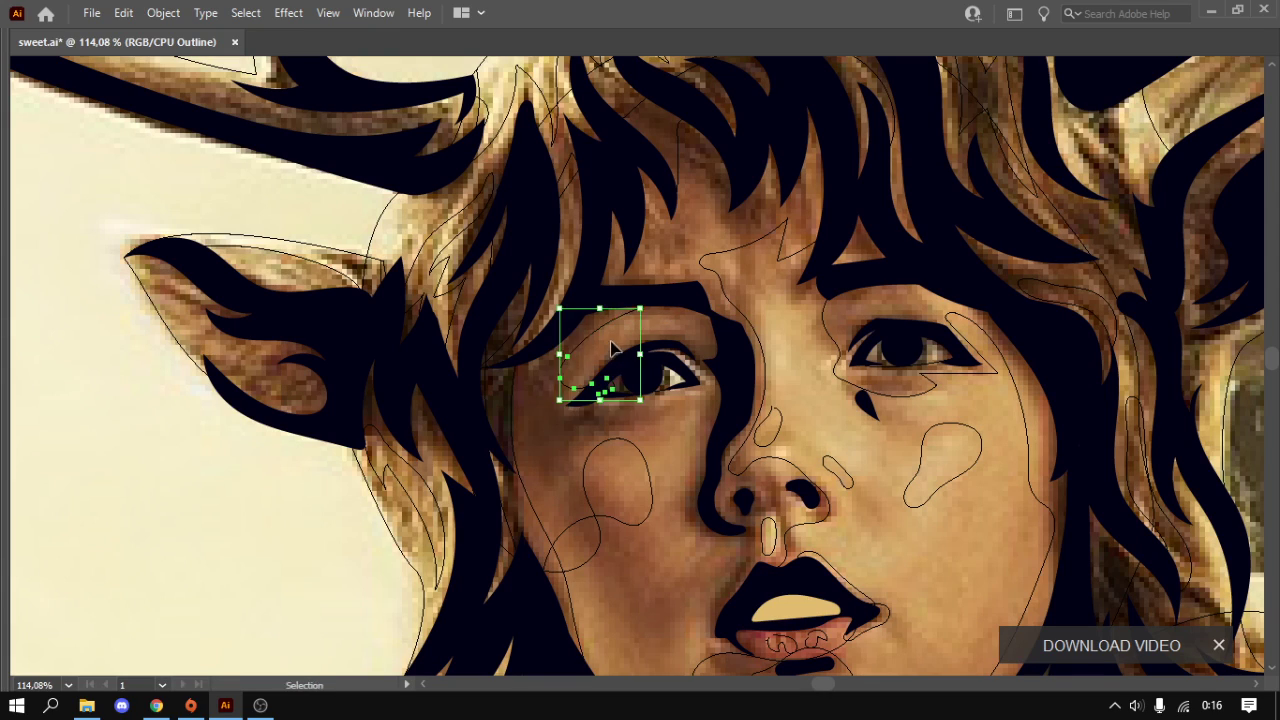
pyautogui.moveTo(644, 303); pyautogui.dragTo(588, 393)
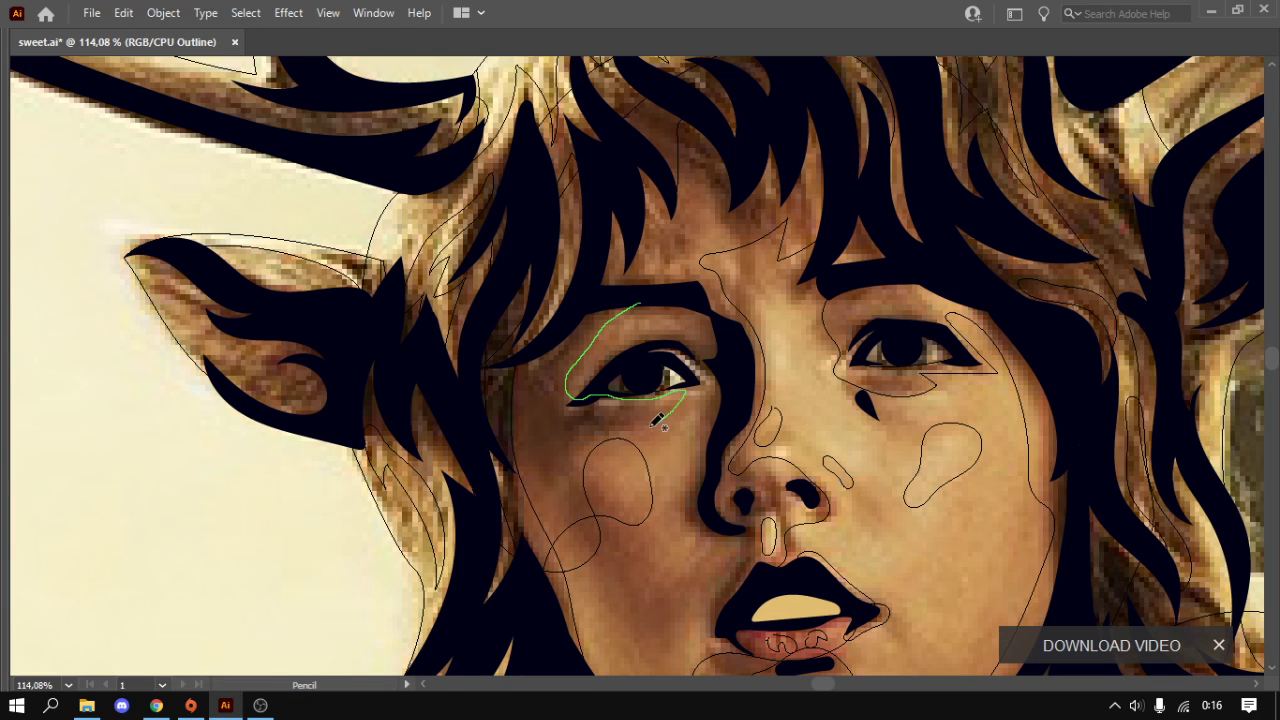
pyautogui.moveTo(658, 422)
pyautogui.mouseDown()
pyautogui.moveTo(600, 432)
pyautogui.moveTo(584, 472)
pyautogui.moveTo(624, 538)
pyautogui.moveTo(626, 645)
pyautogui.mouseUp()
pyautogui.scroll(-5, 610, 400)
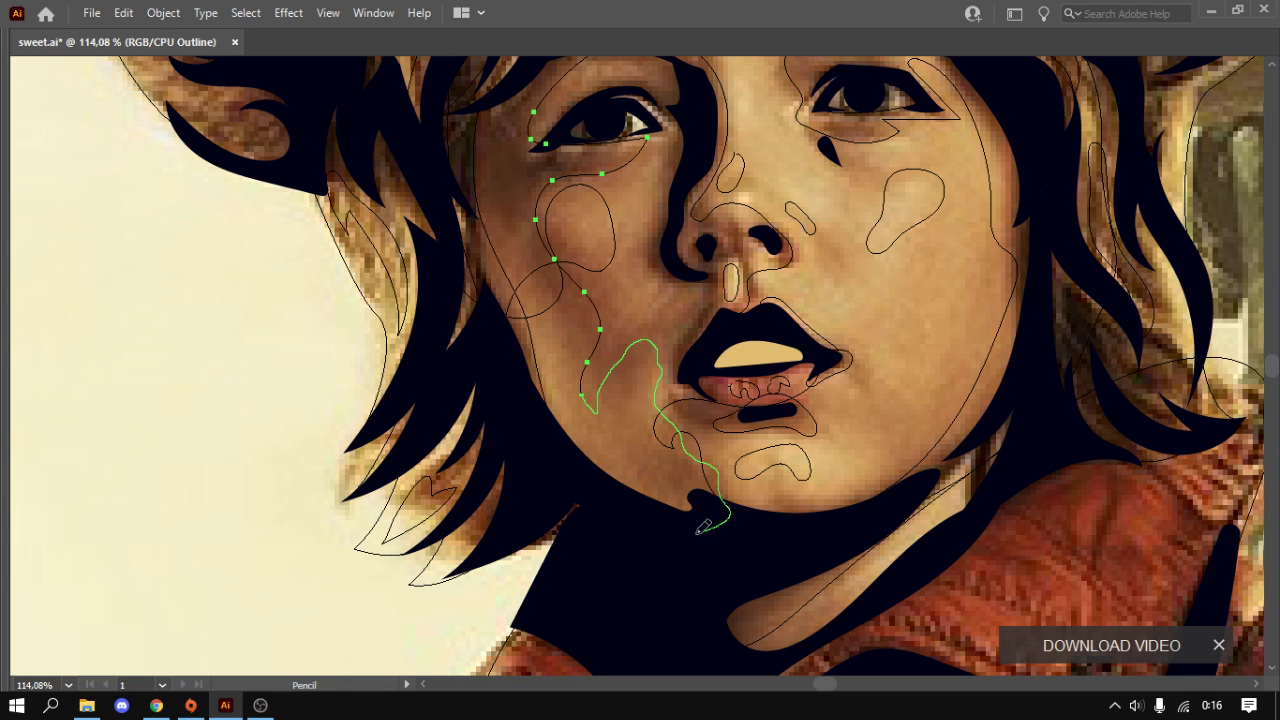
pyautogui.moveTo(700, 530); pyautogui.dragTo(472, 364)
pyautogui.moveTo(456, 310); pyautogui.dragTo(450, 124)
pyautogui.scroll(2, 450, 124)
pyautogui.scroll(4, 450, 124)
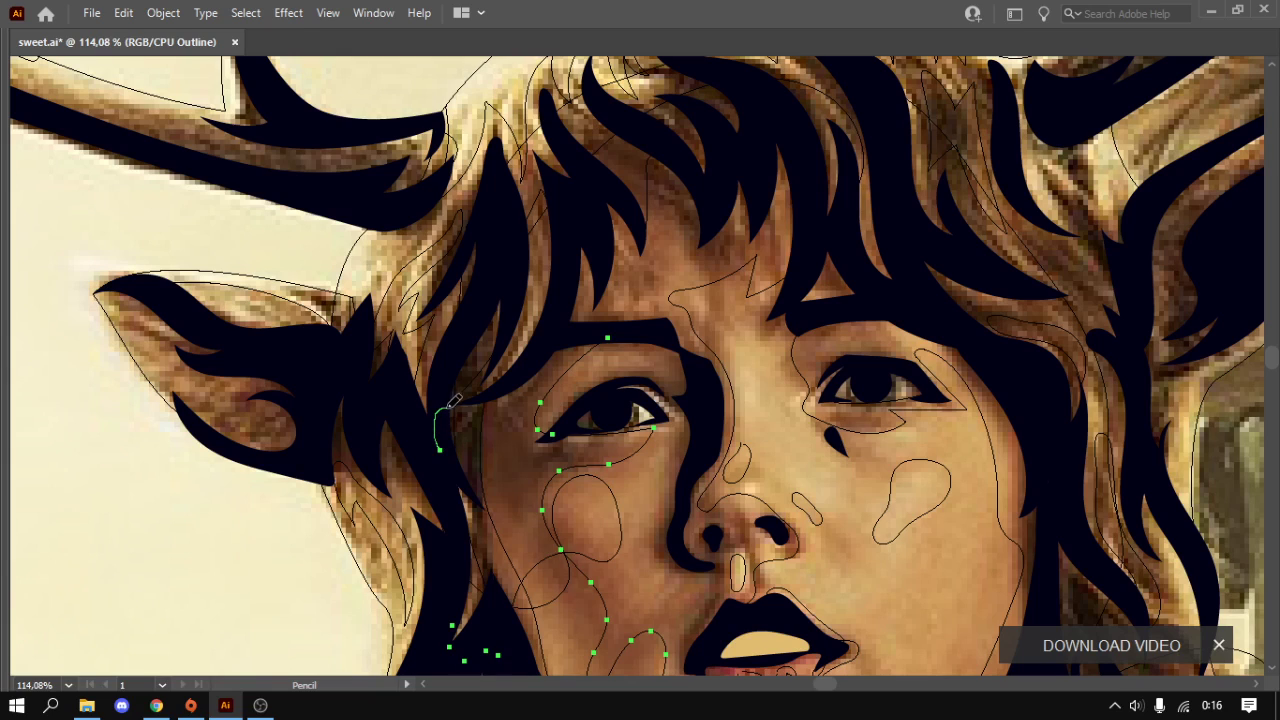
pyautogui.moveTo(610, 327); pyautogui.dragTo(608, 333)
# - Return to preview, select the cheek shadow and adjust its red-brown tone in the Color panel
pyautogui.press('Tab')
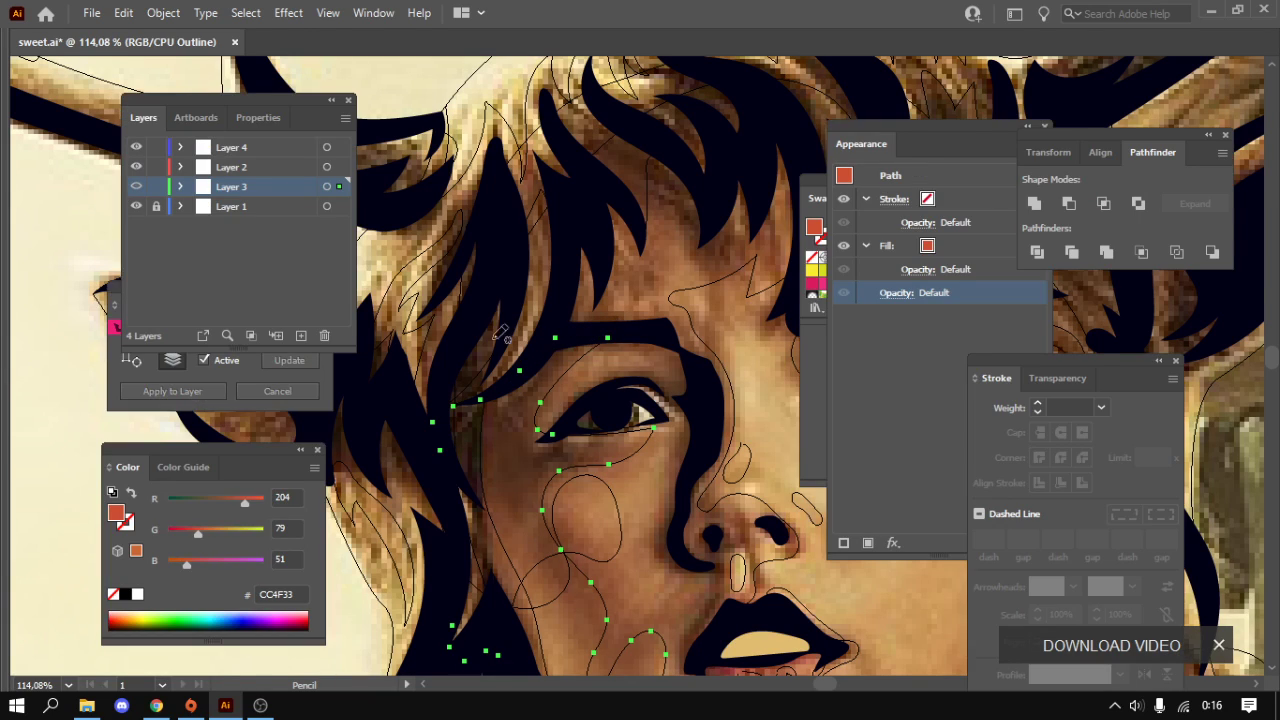
pyautogui.press('v')
pyautogui.hotkey('ctrl', 'shift', 'a')
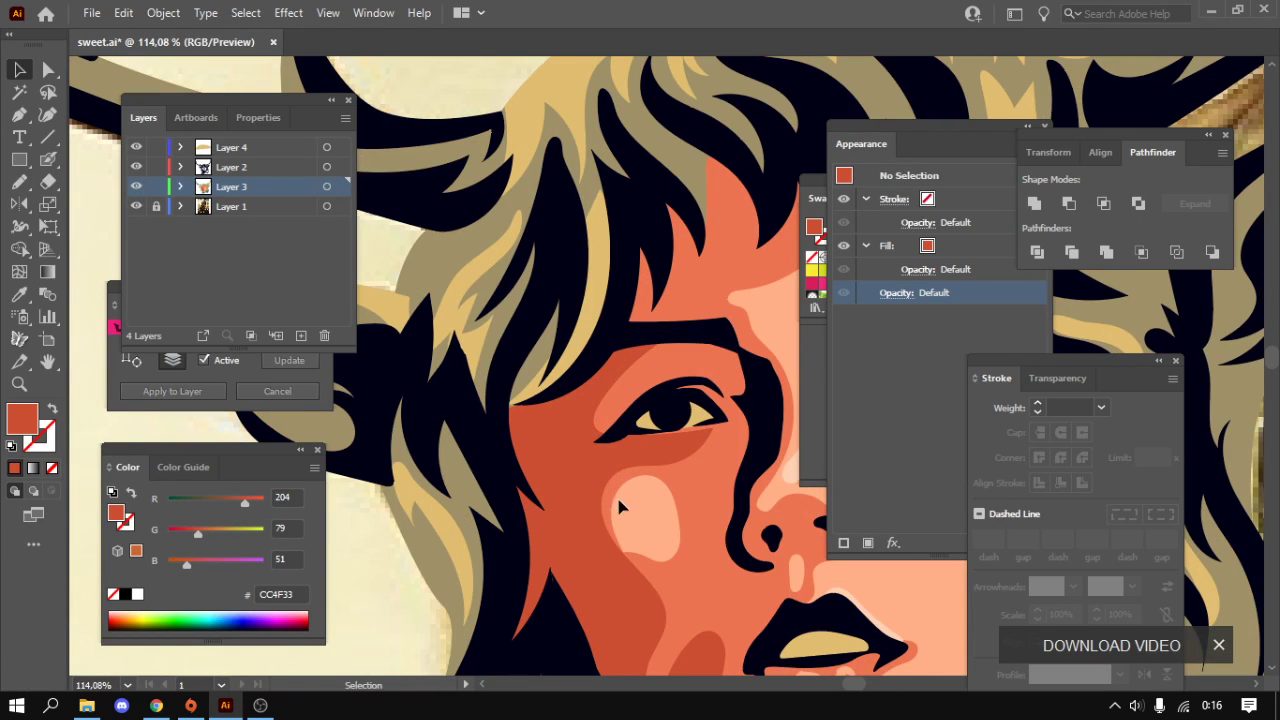
pyautogui.scroll(-5, 600, 490)
pyautogui.click(588, 483)
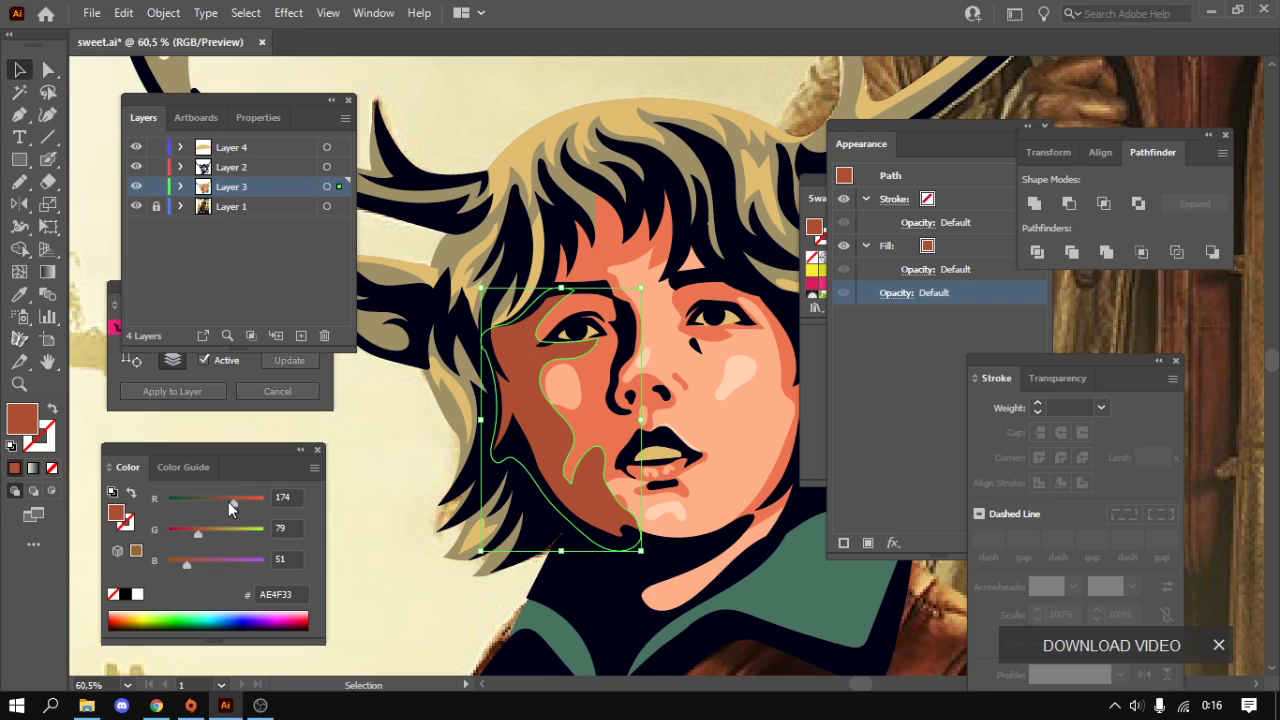
pyautogui.moveTo(227, 502); pyautogui.dragTo(194, 534)
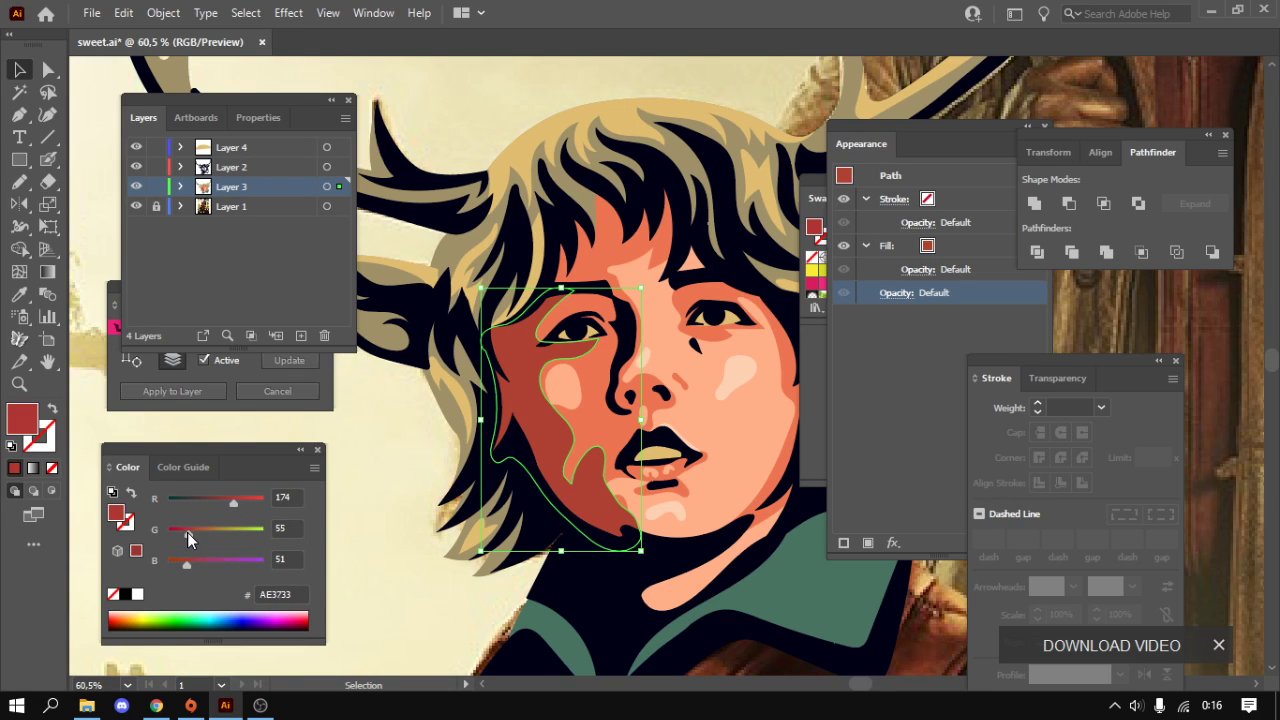
pyautogui.click(558, 413)
# - Move the cheek shadow's anchor point near the chin with Direct Selection
pyautogui.press('Tab')
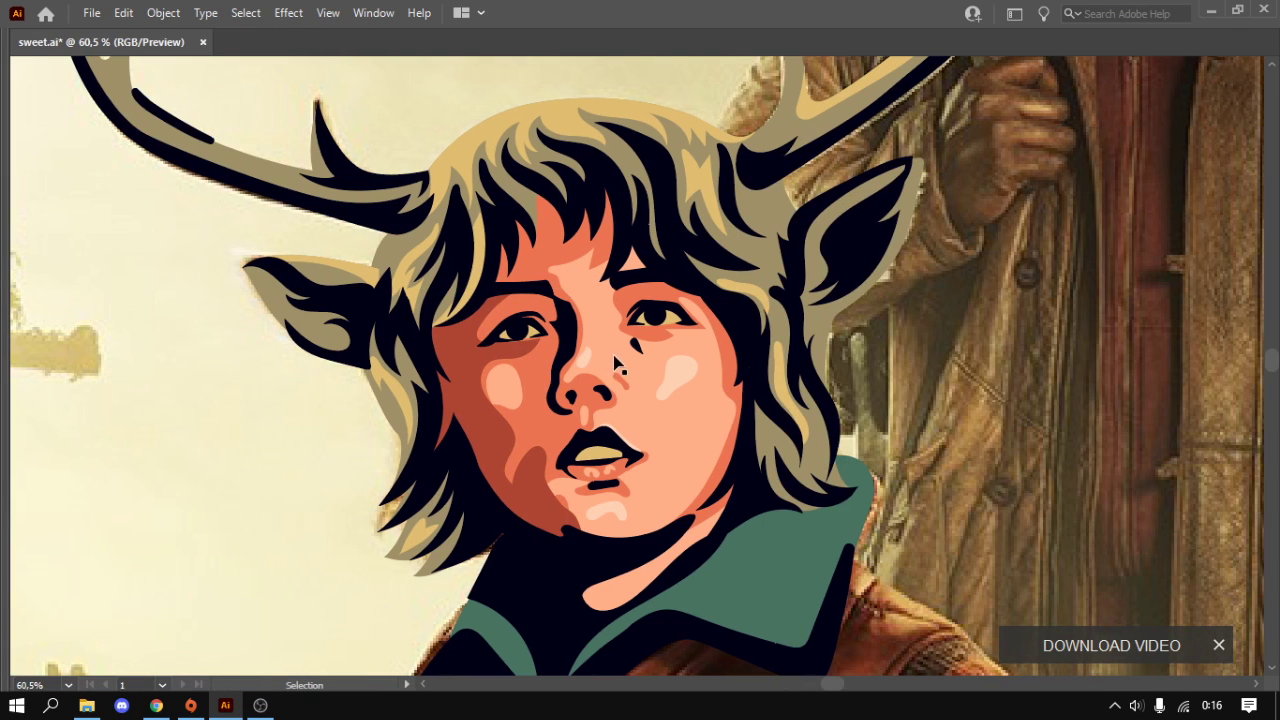
pyautogui.press('z')
pyautogui.scroll(-3, 666, 357)
pyautogui.scroll(2, 712, 390)
pyautogui.scroll(3, 712, 390)
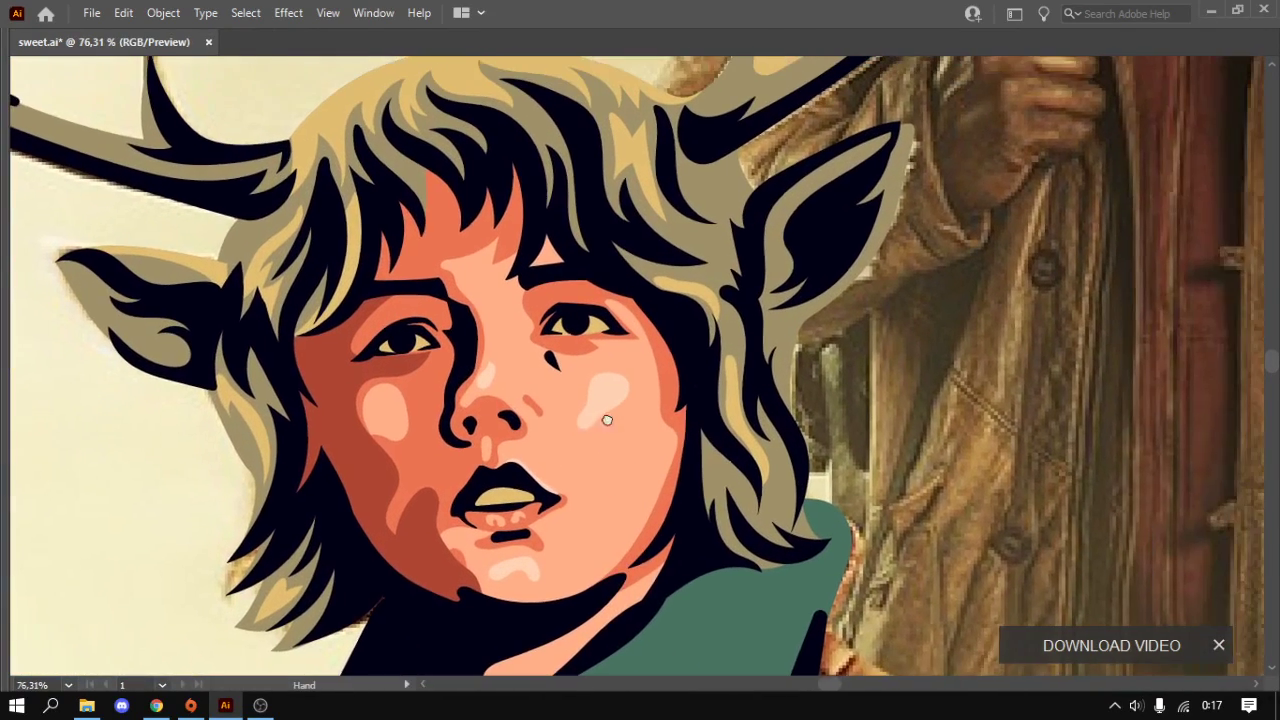
pyautogui.press('a')
pyautogui.click(457, 594)
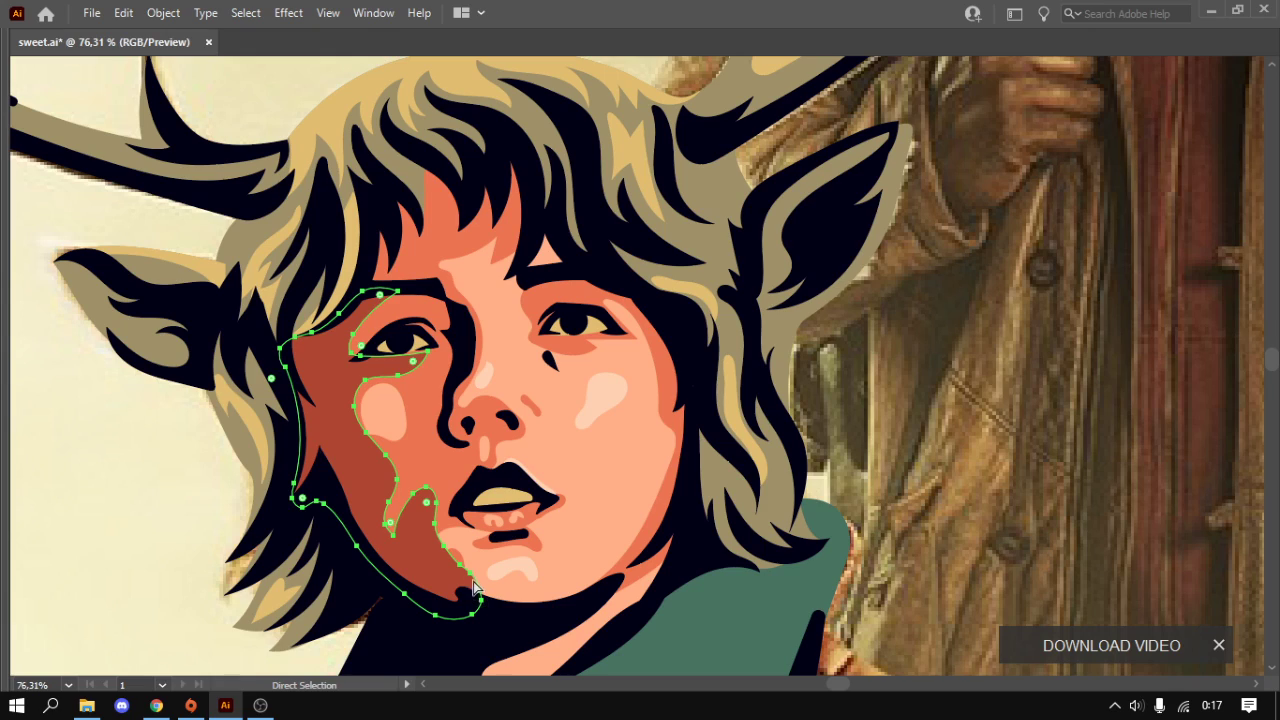
pyautogui.moveTo(470, 580)
pyautogui.mouseDown()
pyautogui.moveTo(458, 590)
pyautogui.moveTo(486, 586)
pyautogui.mouseUp()
pyautogui.hotkey('ctrl', 'shift', 'a')
# - Pencil a dark red shadow around the right eye and send it backward behind the eye
pyautogui.press('n')
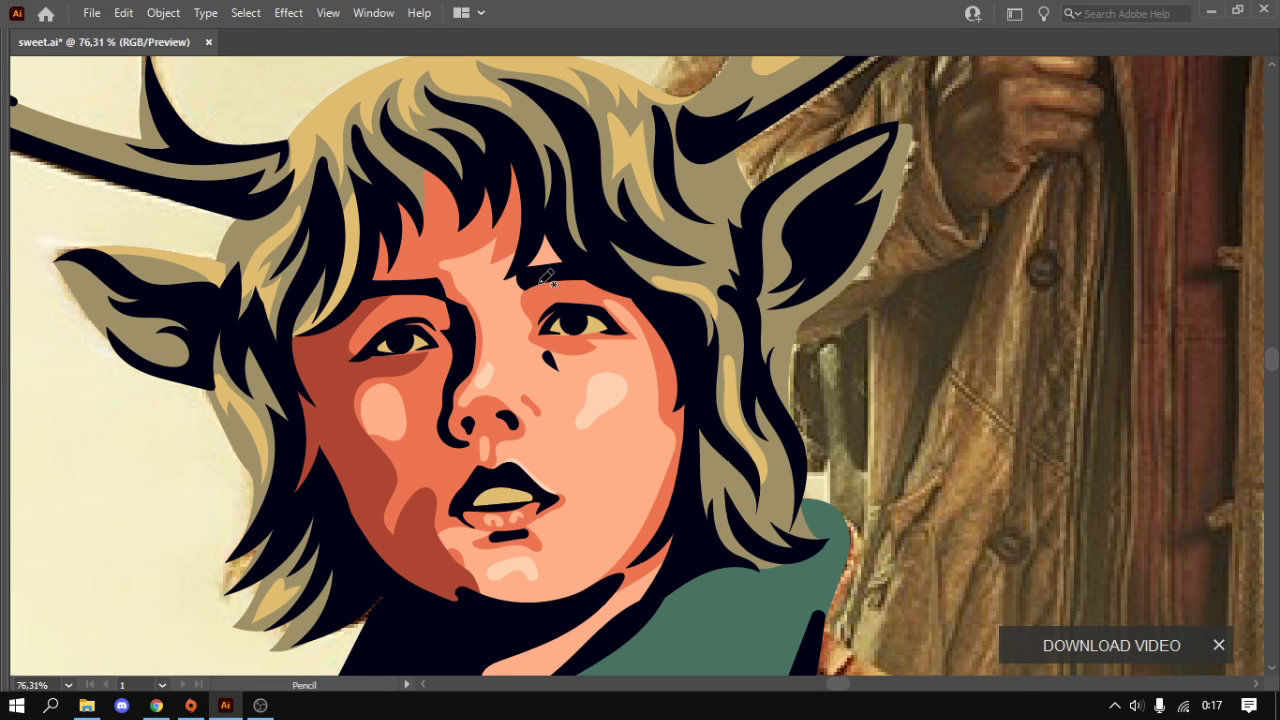
pyautogui.scroll(4, 488, 272)
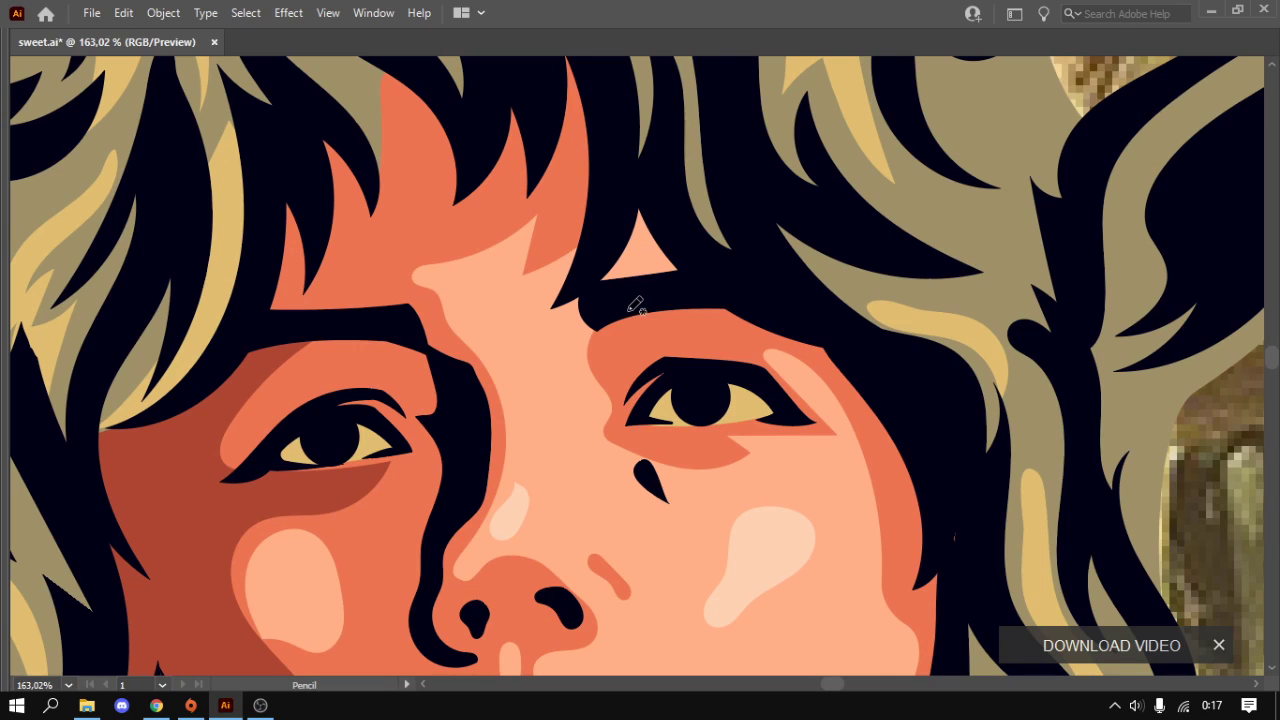
pyautogui.moveTo(644, 309); pyautogui.dragTo(617, 377)
pyautogui.moveTo(765, 355); pyautogui.dragTo(660, 293)
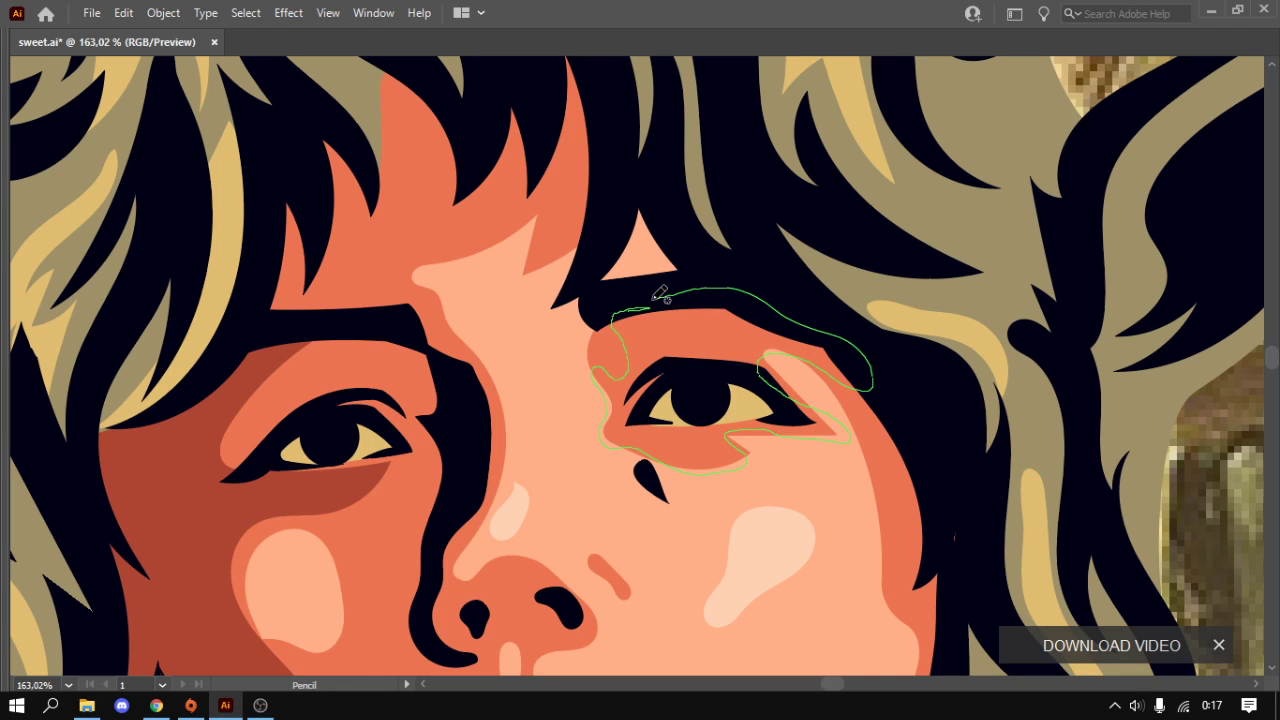
pyautogui.press('v')
pyautogui.click(708, 338)
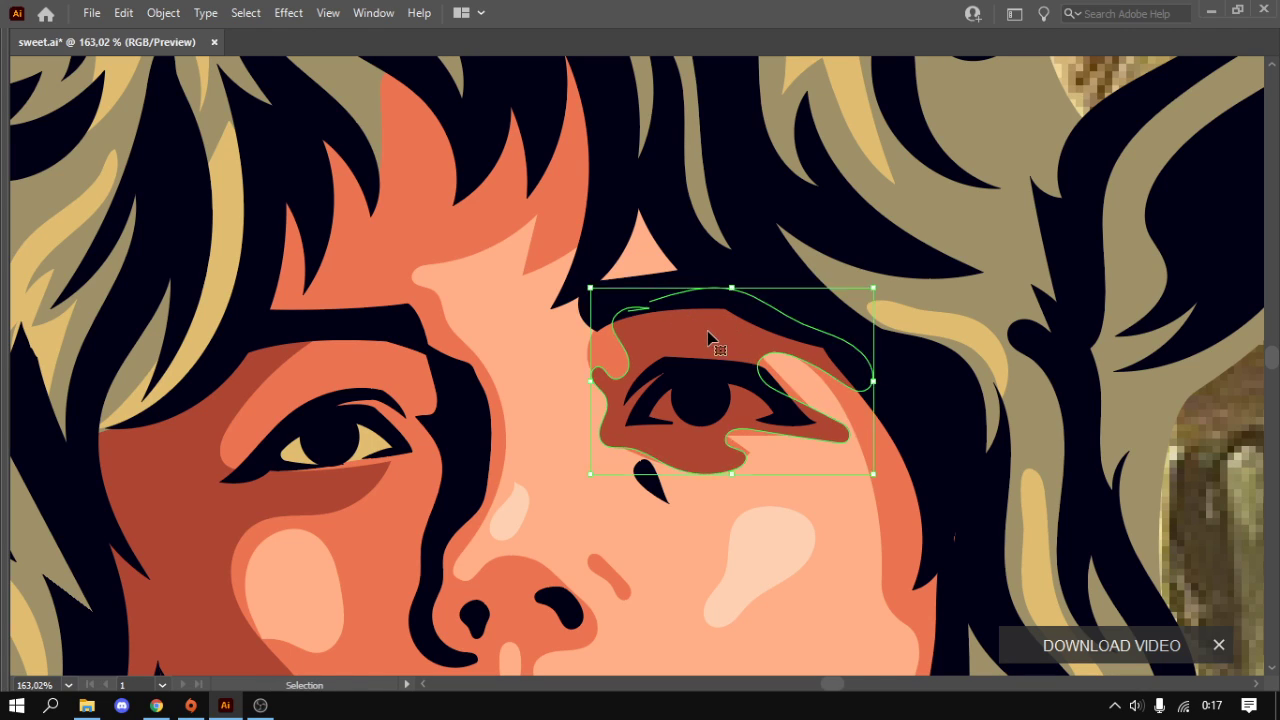
pyautogui.hotkey('ctrl', 'x')
pyautogui.click(632, 334)
pyautogui.hotkey('ctrl', 'b')
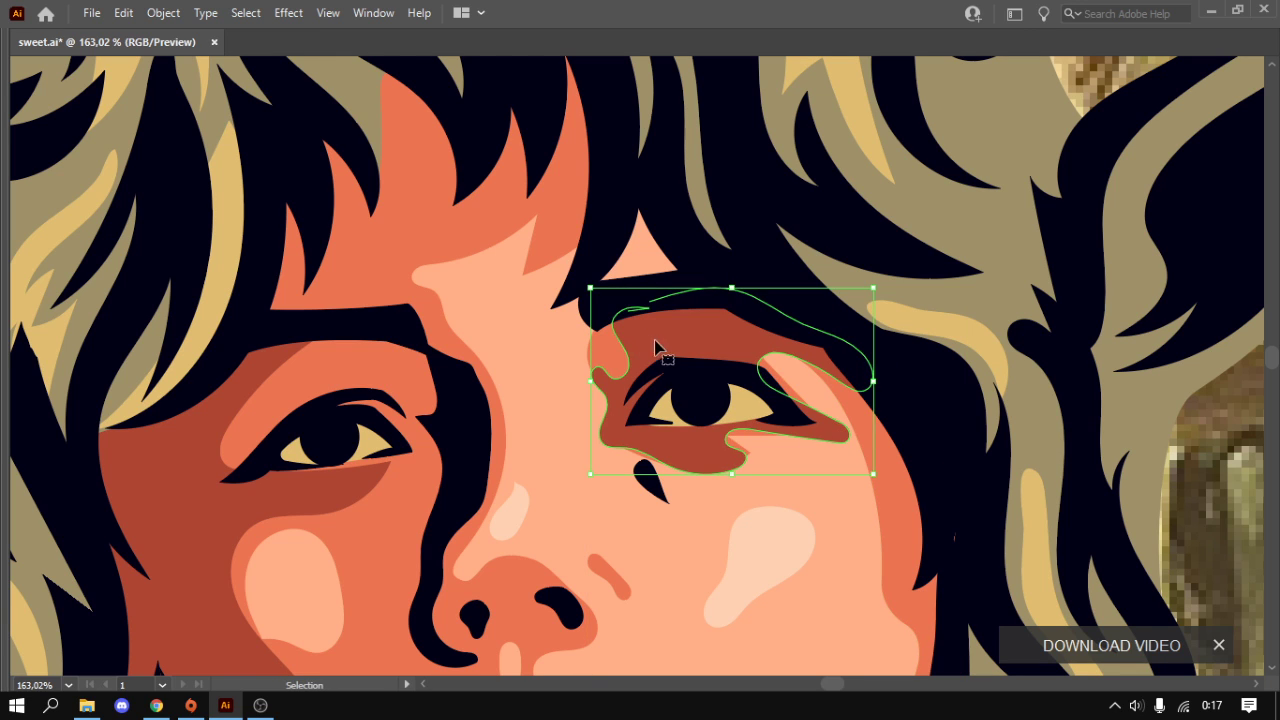
pyautogui.hotkey('ctrl', 'shift', 'a')
pyautogui.scroll(-3, 731, 349)
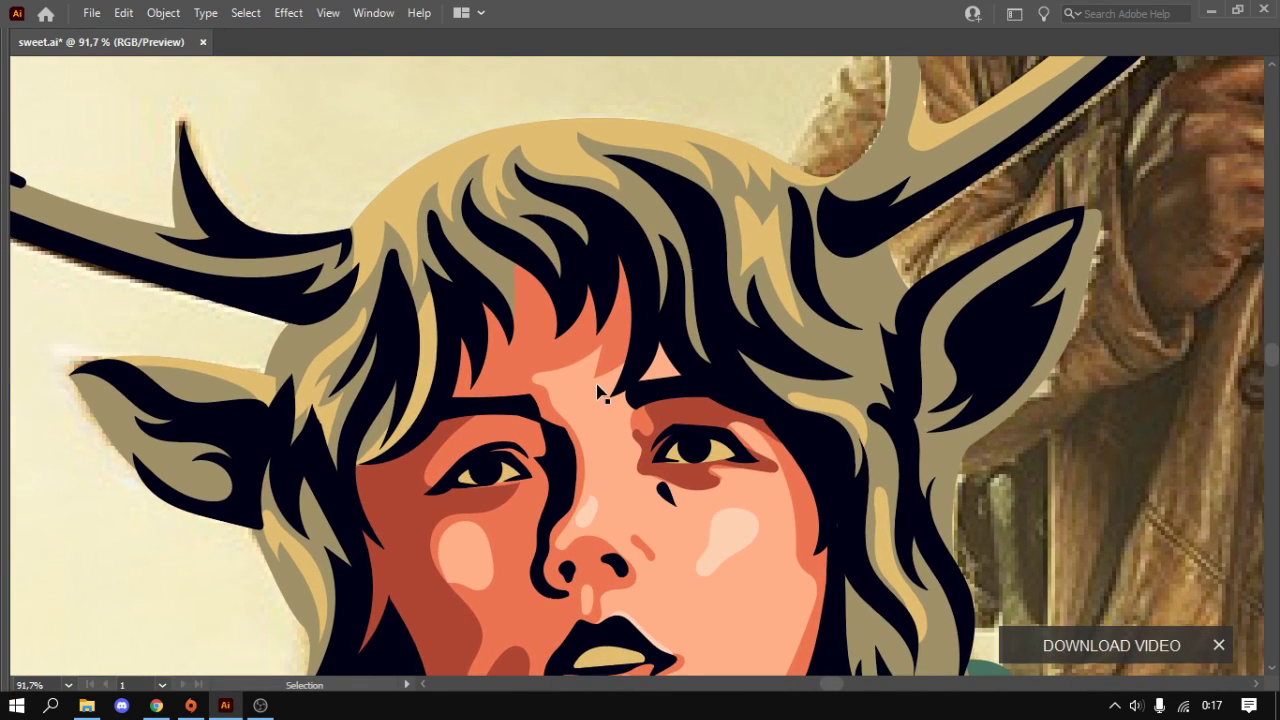
# - Pencil a closed shadow shape across the forehead along the fringe's hairline
pyautogui.press('n')
pyautogui.scroll(-1, 577, 349)
pyautogui.scroll(-1, 623, 371)
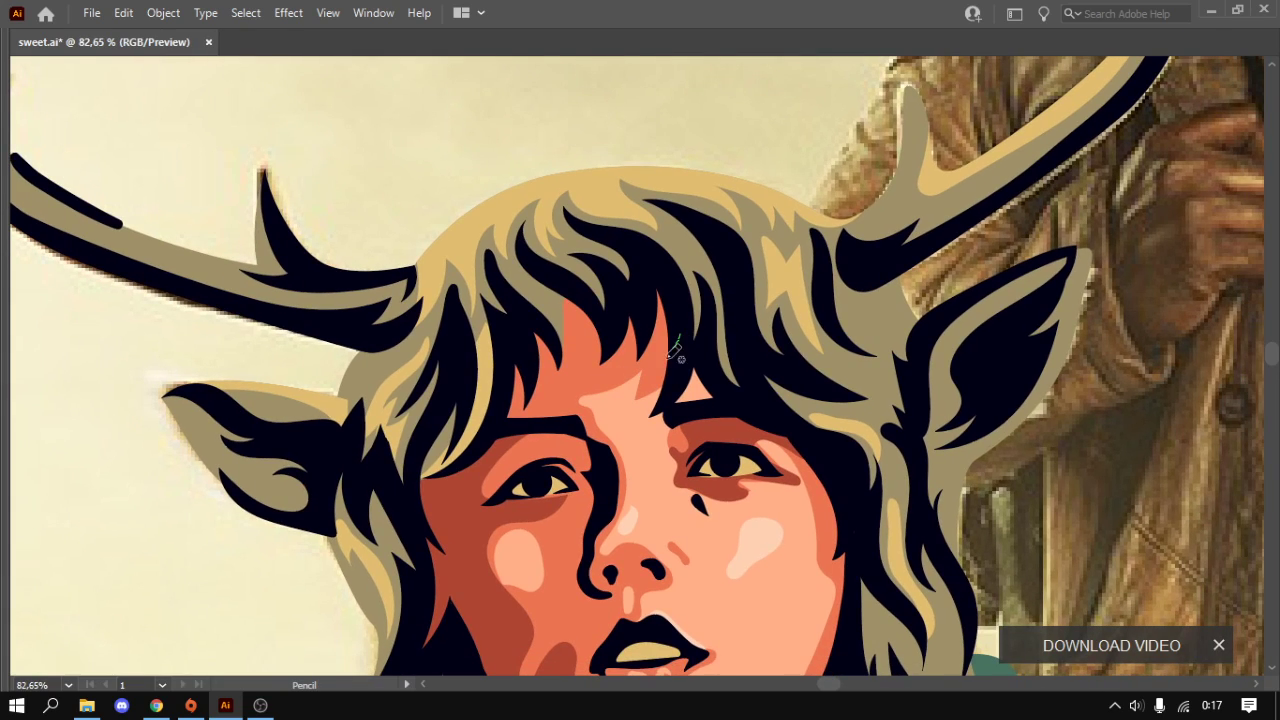
pyautogui.moveTo(671, 352); pyautogui.dragTo(643, 366)
pyautogui.moveTo(507, 424)
pyautogui.mouseDown()
pyautogui.moveTo(512, 350)
pyautogui.moveTo(537, 324)
pyautogui.moveTo(652, 280)
pyautogui.moveTo(678, 300)
pyautogui.moveTo(682, 336)
pyautogui.mouseUp()
pyautogui.press('v')
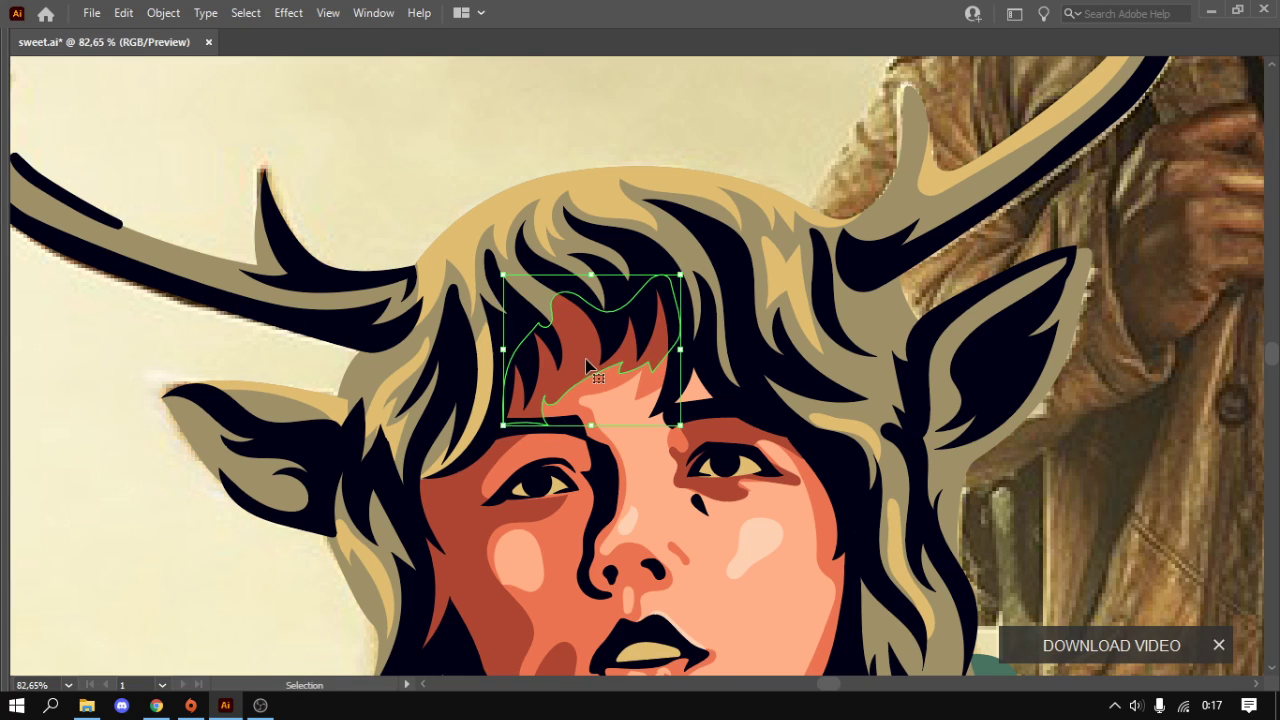
pyautogui.click(590, 395)
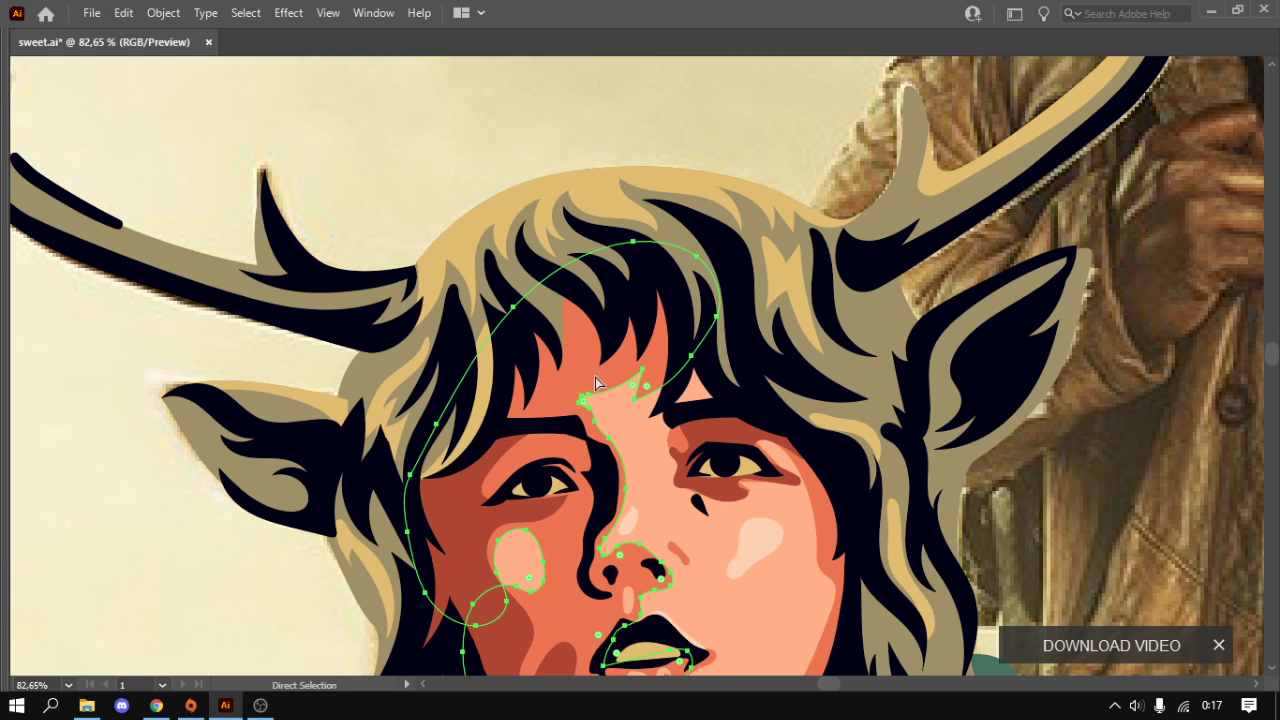
# - Draw dark filled shapes over the right and left nostrils
pyautogui.keyDown('ctrl'); pyautogui.keyDown('alt'); pyautogui.click(614, 486); pyautogui.keyUp('alt'); pyautogui.keyUp('ctrl')
pyautogui.scroll(2, 614, 486)
pyautogui.scroll(2, 614, 460)
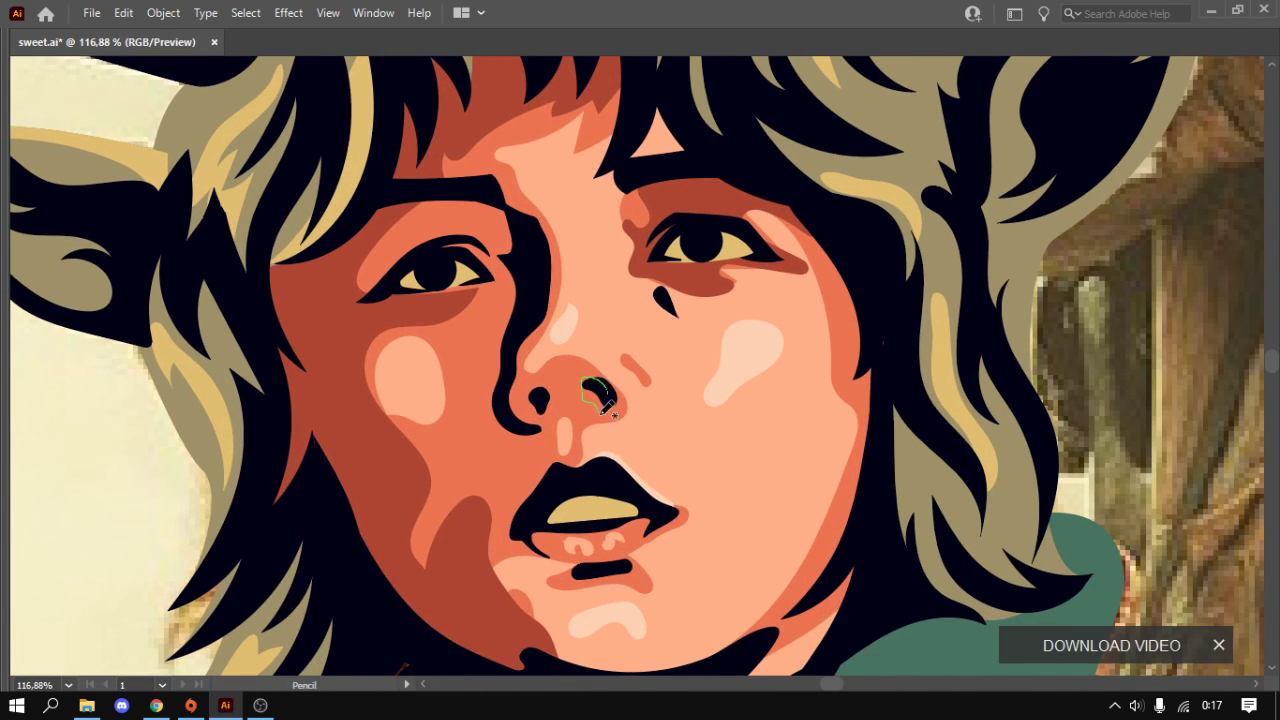
pyautogui.moveTo(612, 396)
pyautogui.mouseDown()
pyautogui.moveTo(588, 380)
pyautogui.moveTo(548, 386)
pyautogui.mouseUp()
pyautogui.keyDown('ctrl'); pyautogui.click(575, 386); pyautogui.keyUp('ctrl')
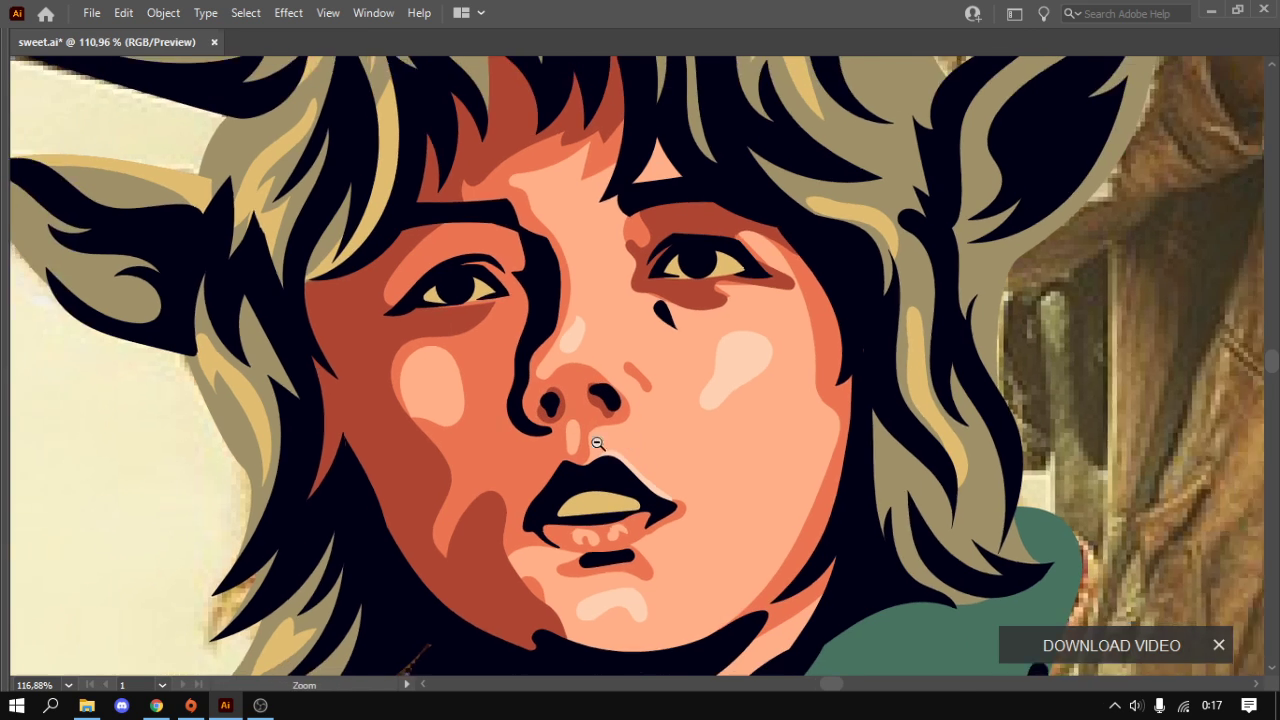
pyautogui.scroll(-2, 590, 380)
pyautogui.scroll(-2, 600, 377)
pyautogui.scroll(-3, 494, 380)
# - Pencil a closed skin-coloured neck loop between the green collar flaps
pyautogui.scroll(-2, 500, 406)
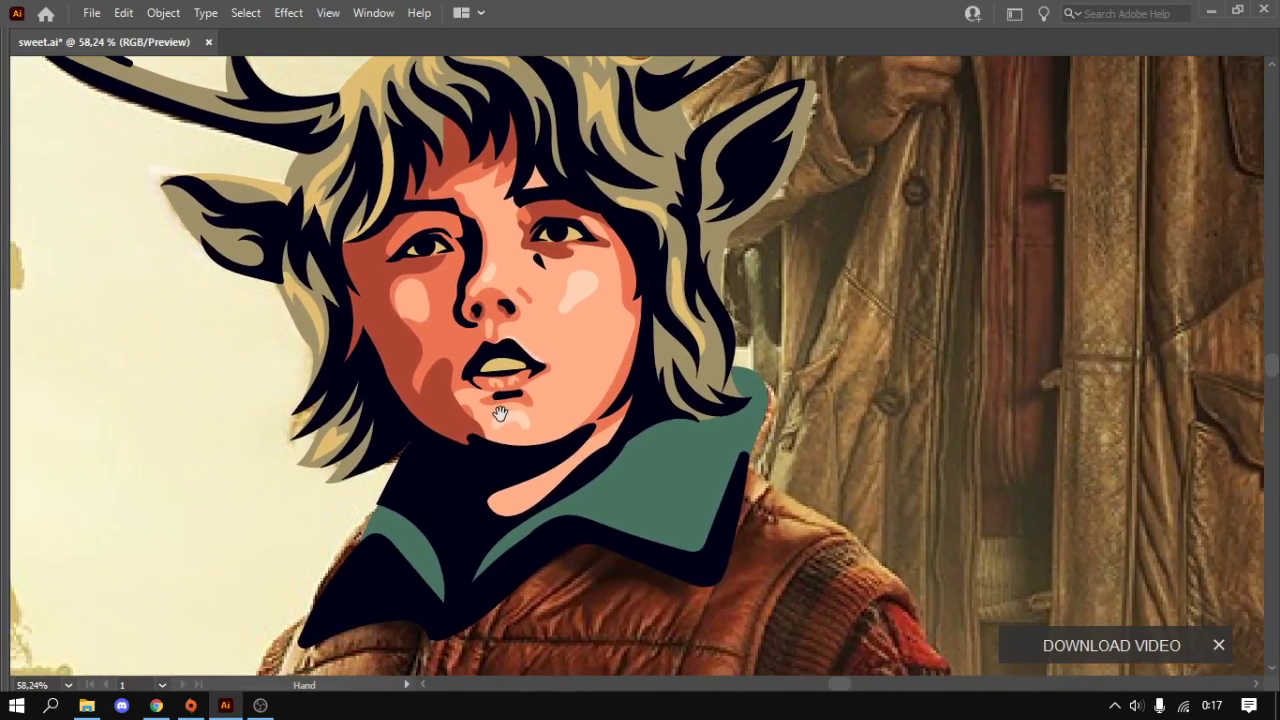
pyautogui.scroll(10, 520, 370)
pyautogui.scroll(2, 595, 366)
pyautogui.scroll(-5, 656, 376)
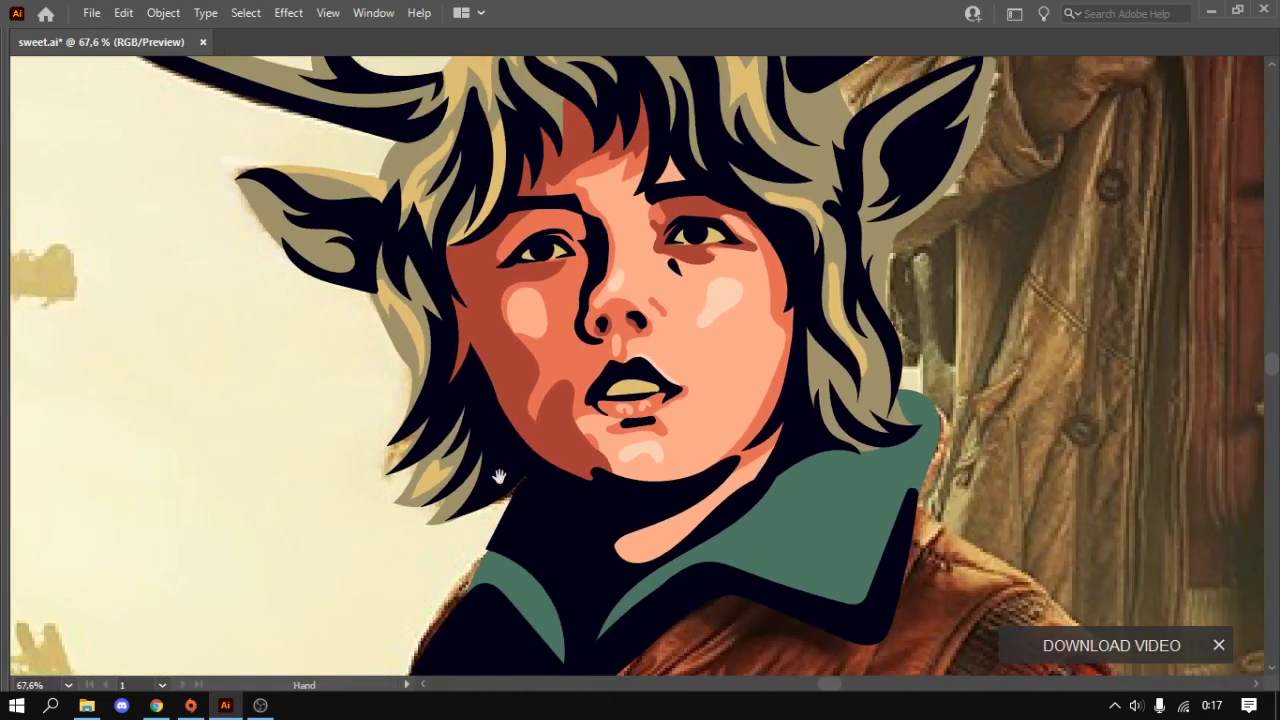
pyautogui.scroll(2, 660, 378)
pyautogui.scroll(2, 650, 372)
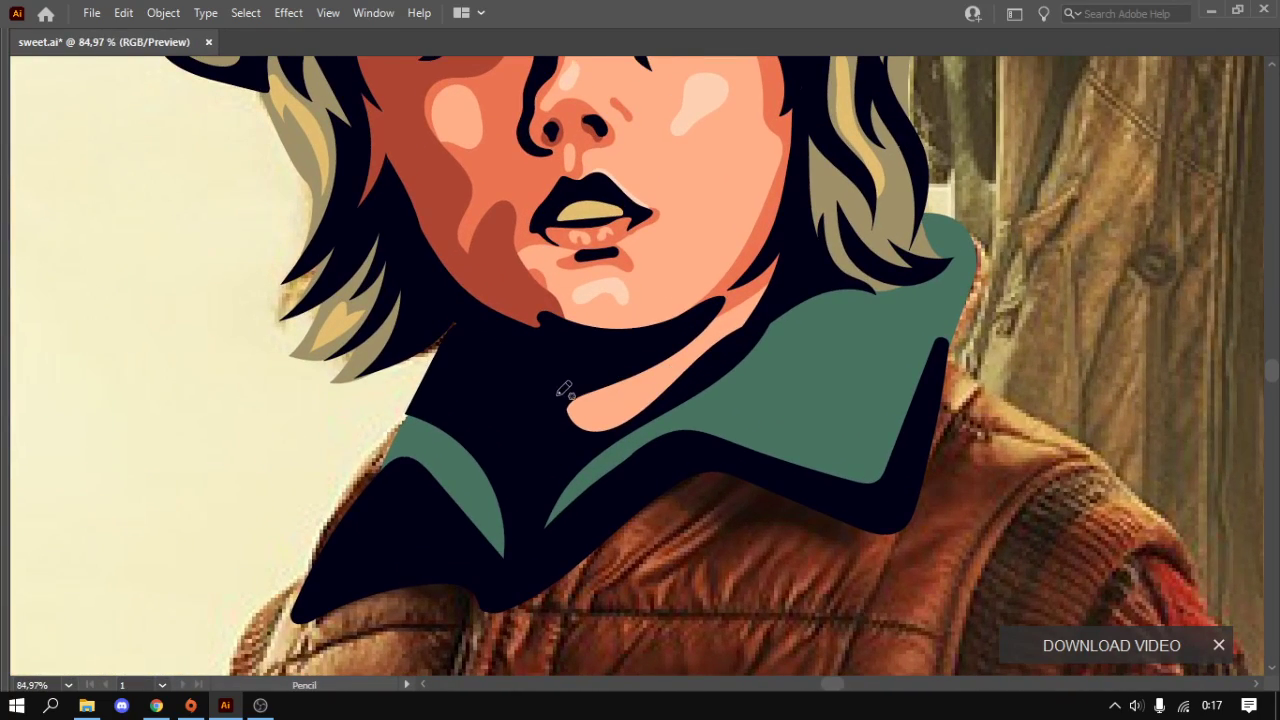
pyautogui.moveTo(557, 394); pyautogui.dragTo(729, 291)
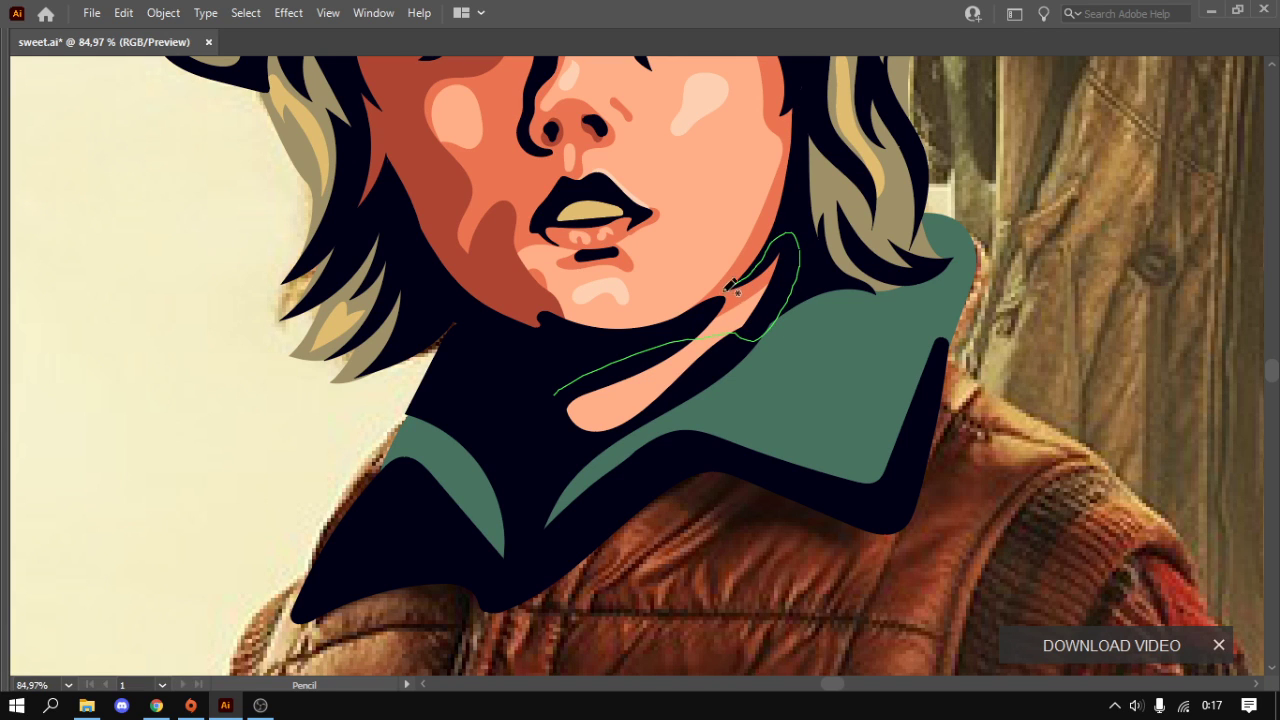
pyautogui.moveTo(729, 291); pyautogui.dragTo(556, 396)
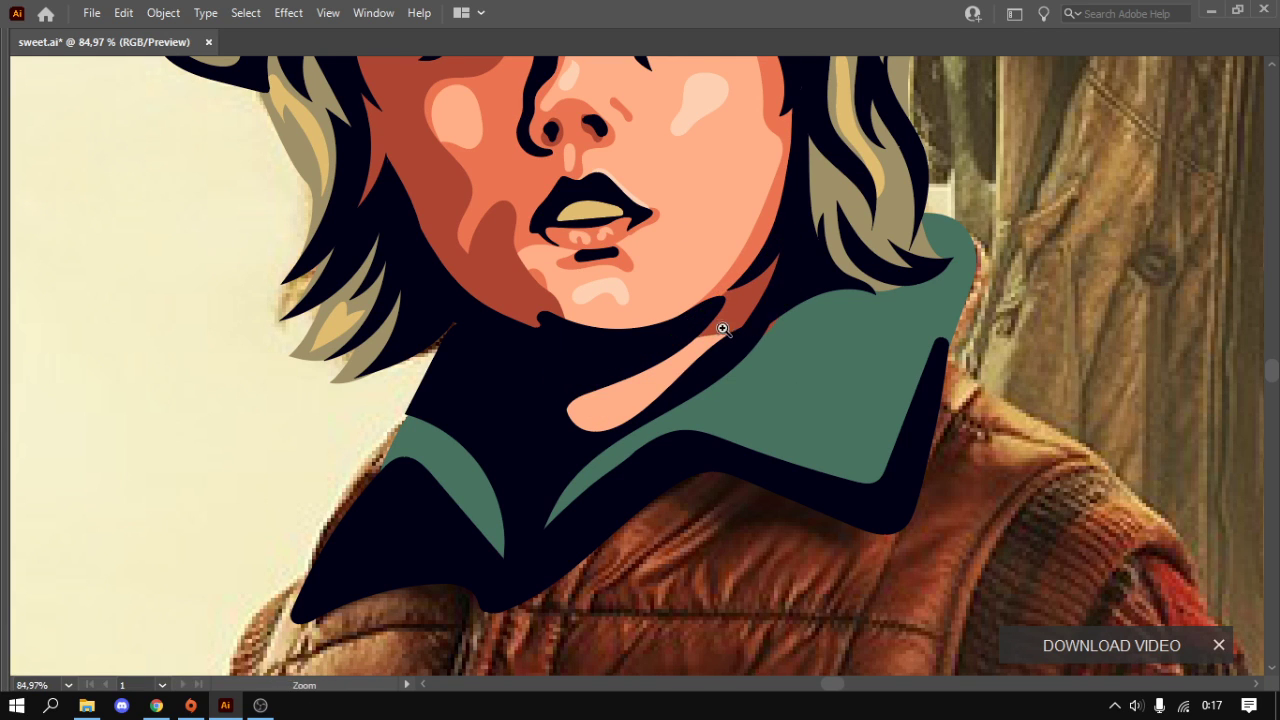
pyautogui.scroll(-2, 600, 450)
pyautogui.scroll(1, 571, 451)
pyautogui.scroll(2, 590, 450)
pyautogui.moveTo(597, 454)
pyautogui.mouseDown()
pyautogui.moveTo(474, 556)
pyautogui.moveTo(600, 446)
pyautogui.mouseUp()
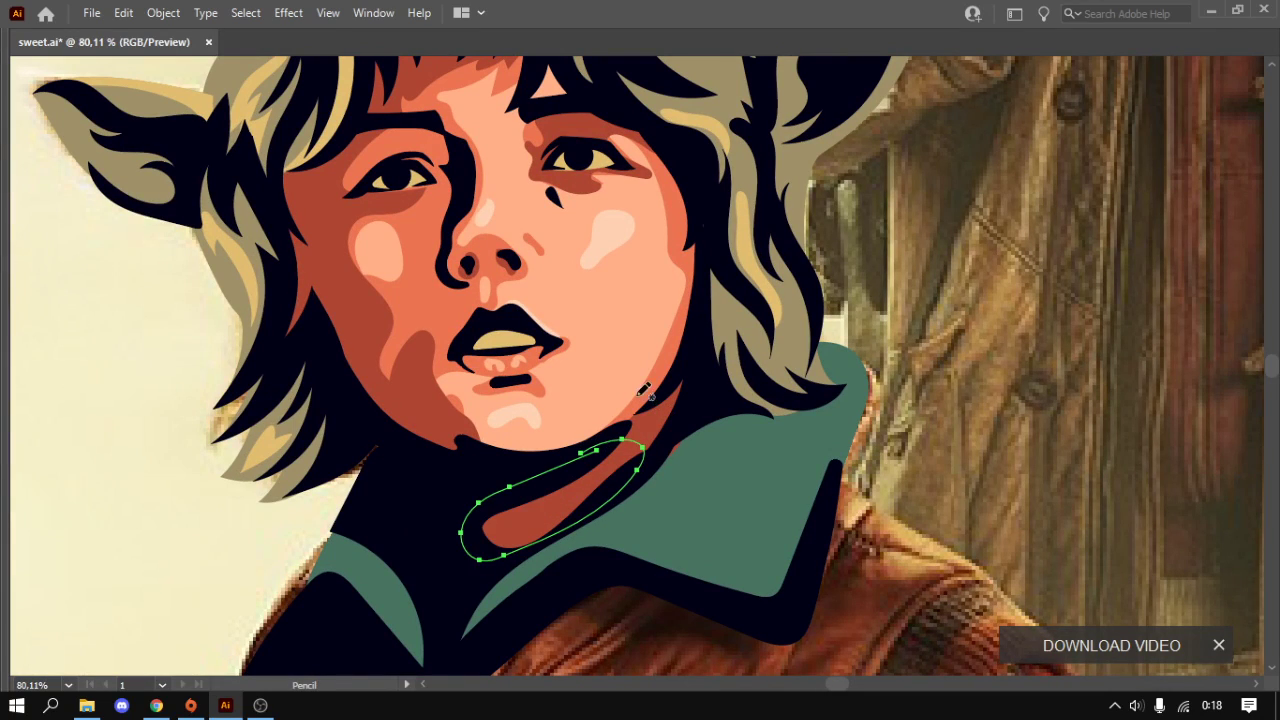
# - Select the neck loop and apply Make Compound Shape from the Pathfinder panel menu
pyautogui.press('v')
pyautogui.click(440, 302)
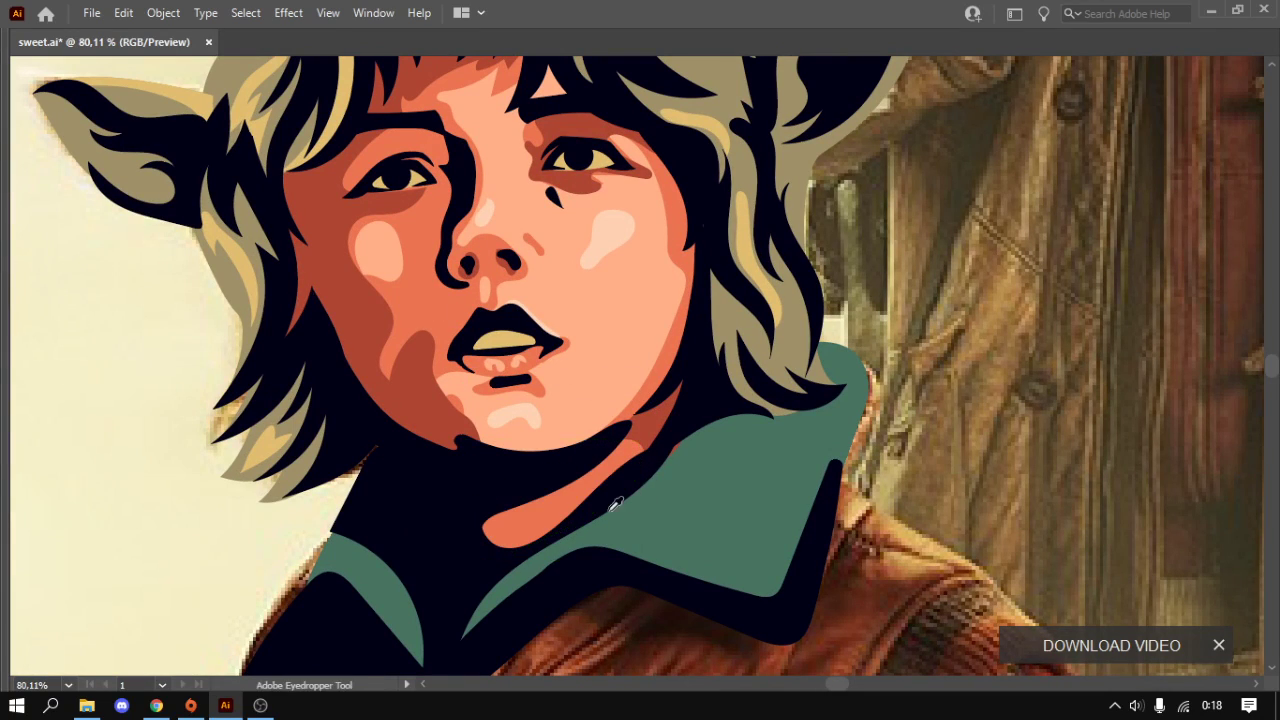
pyautogui.click(553, 517)
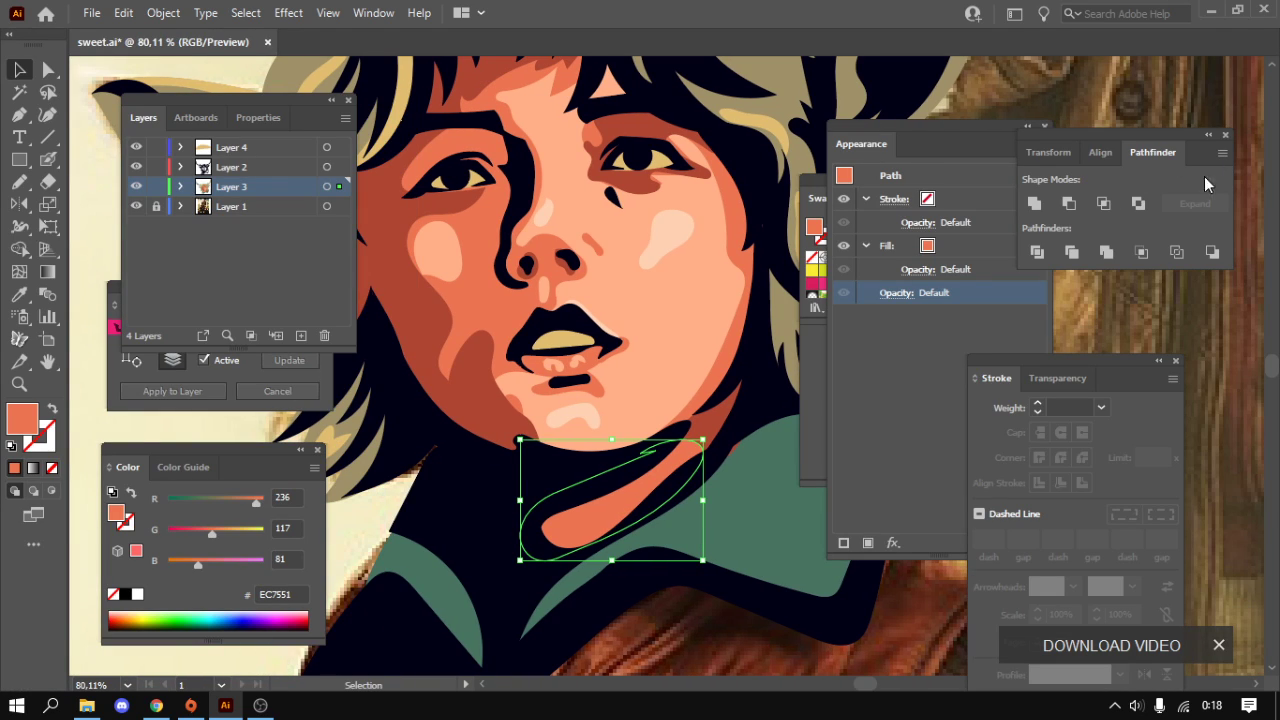
pyautogui.click(1222, 152)
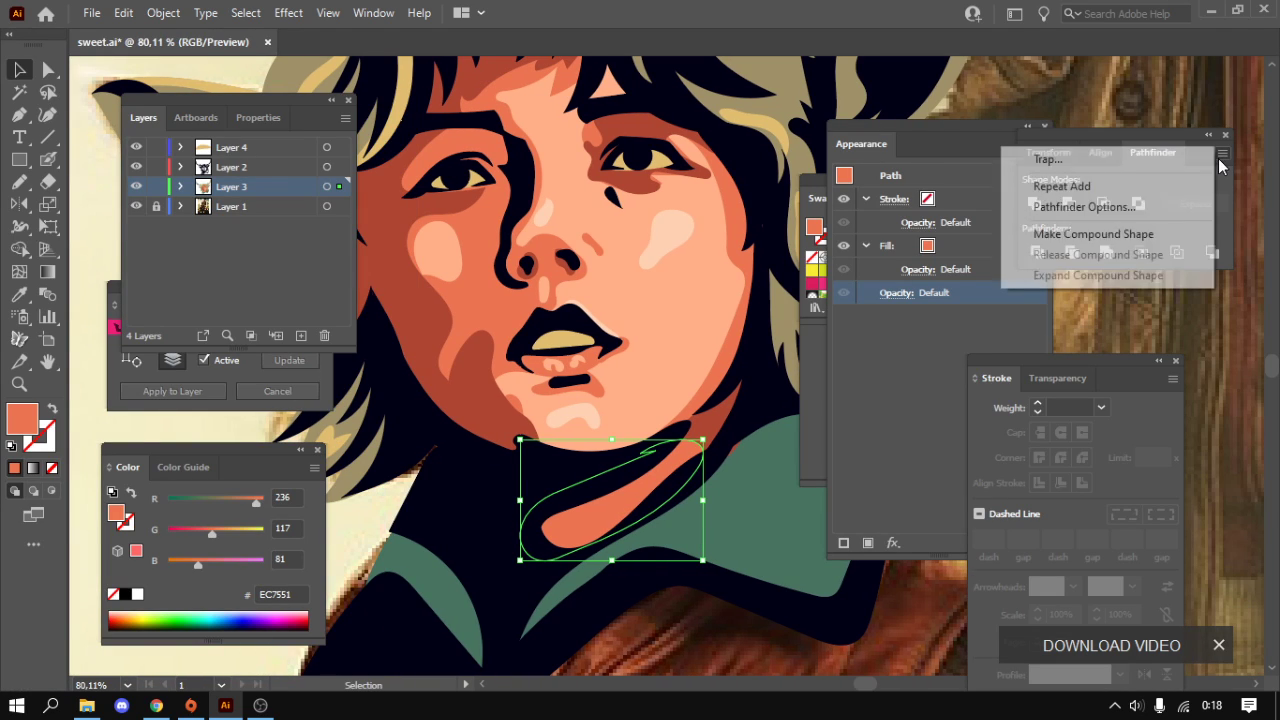
pyautogui.click(1090, 234)
pyautogui.hotkey('shift', 'Tab')
pyautogui.press('Tab')
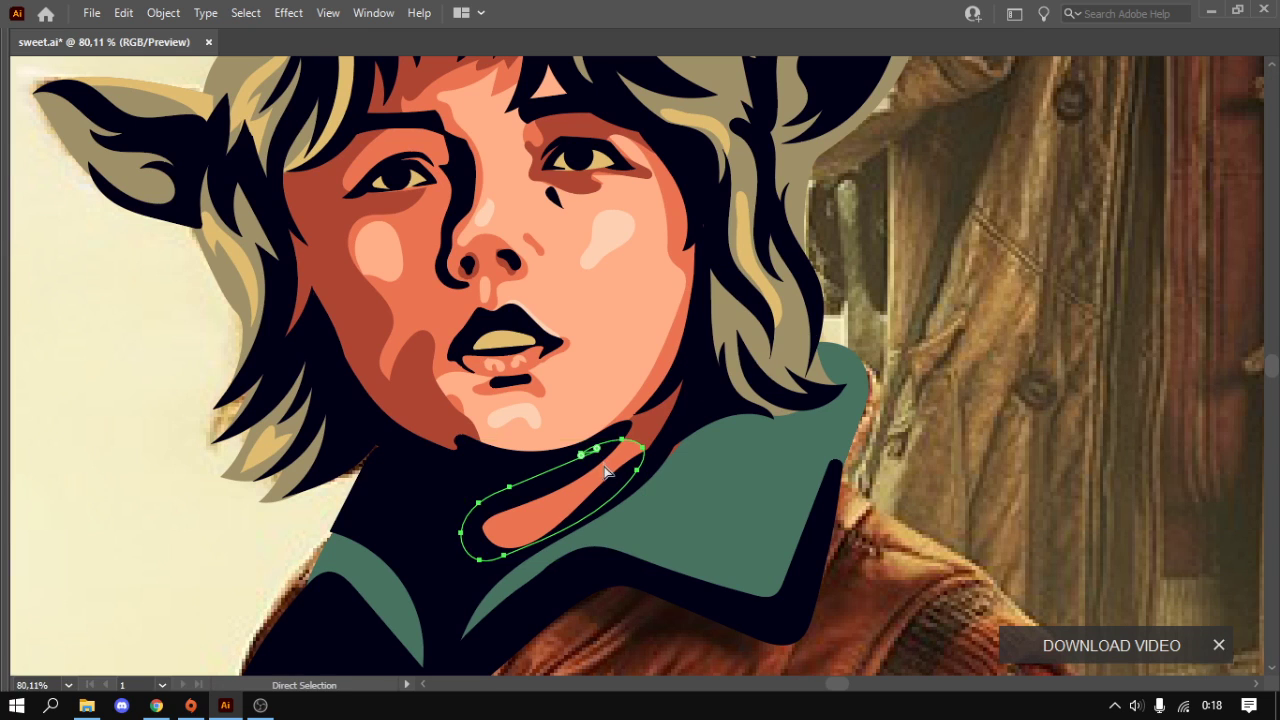
# - Reselect the compound neck shape to check its outlines, then zoom out to the whole portrait
pyautogui.click(603, 485)
pyautogui.click(553, 520)
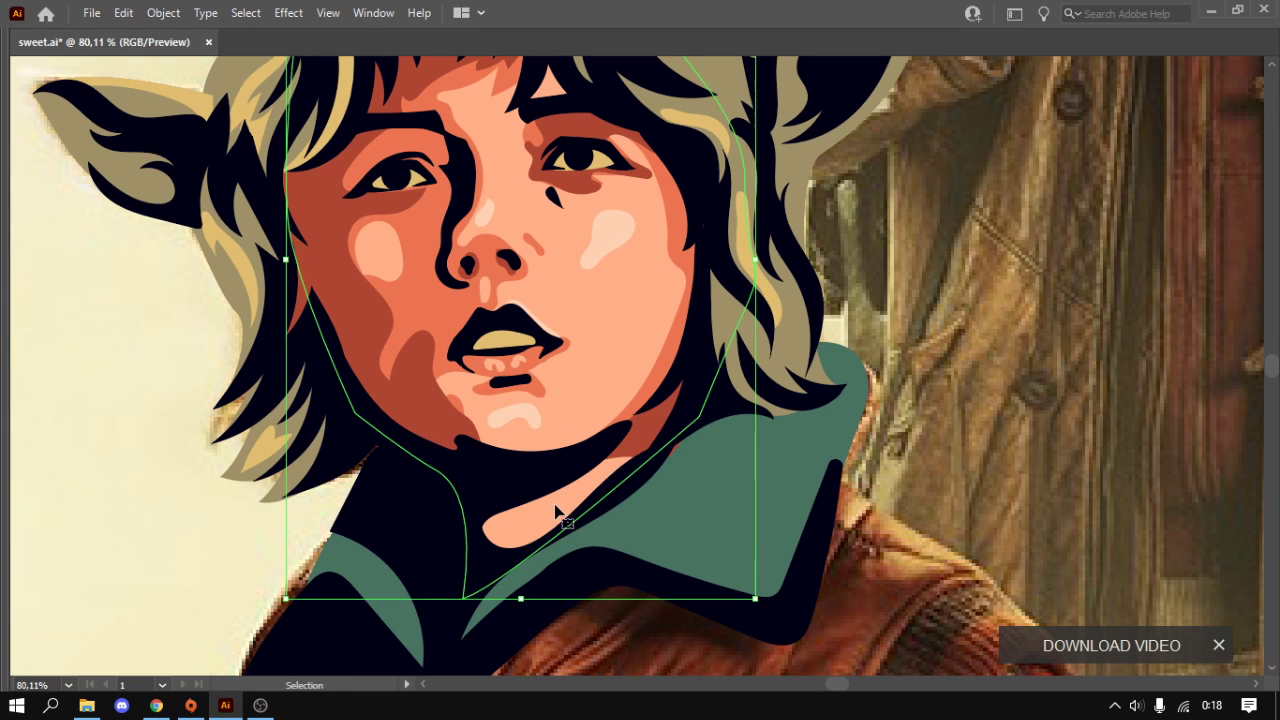
pyautogui.press('a')
pyautogui.press('z')
pyautogui.moveTo(766, 427); pyautogui.dragTo(480, 420)
pyautogui.press('Tab')
# - Hide the reference photo layer, zoom in on the portrait and save the file
pyautogui.press('v')
pyautogui.click(136, 206)
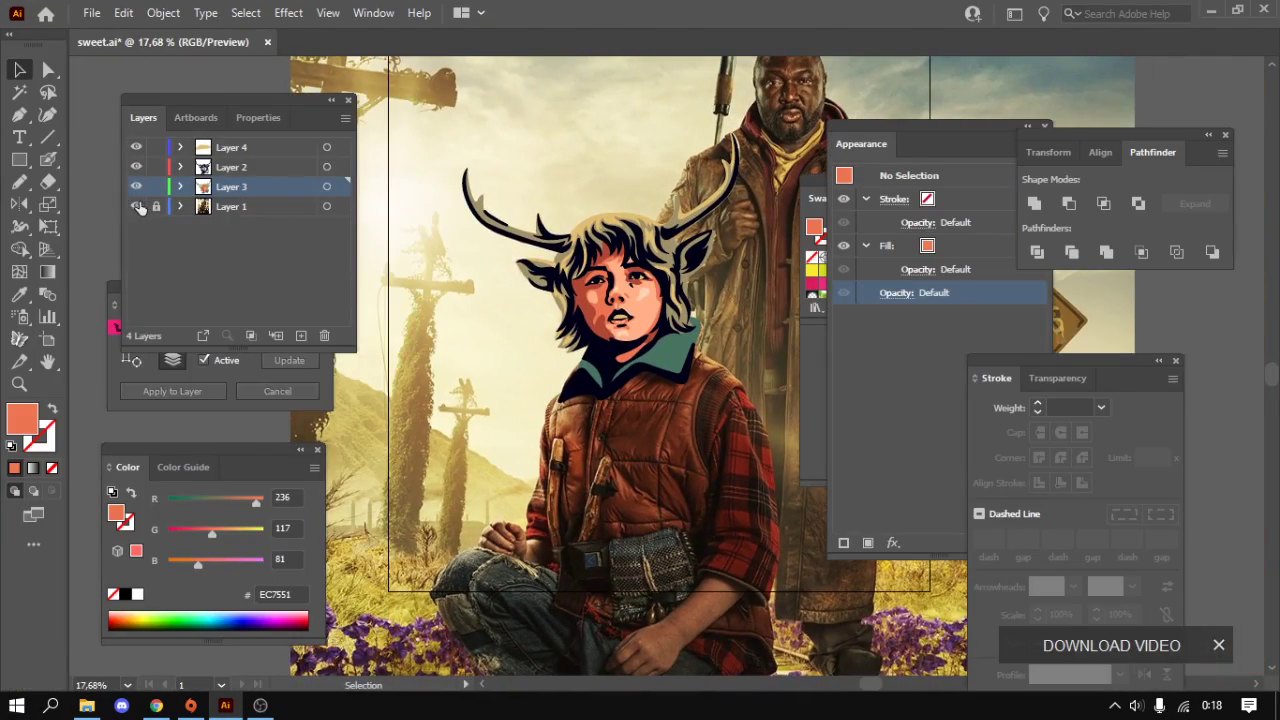
pyautogui.press('Tab')
pyautogui.press('z')
pyautogui.moveTo(671, 303)
pyautogui.mouseDown()
pyautogui.moveTo(803, 281)
pyautogui.moveTo(694, 297)
pyautogui.moveTo(663, 400)
pyautogui.moveTo(854, 394)
pyautogui.moveTo(648, 427)
pyautogui.moveTo(668, 440)
pyautogui.mouseUp()
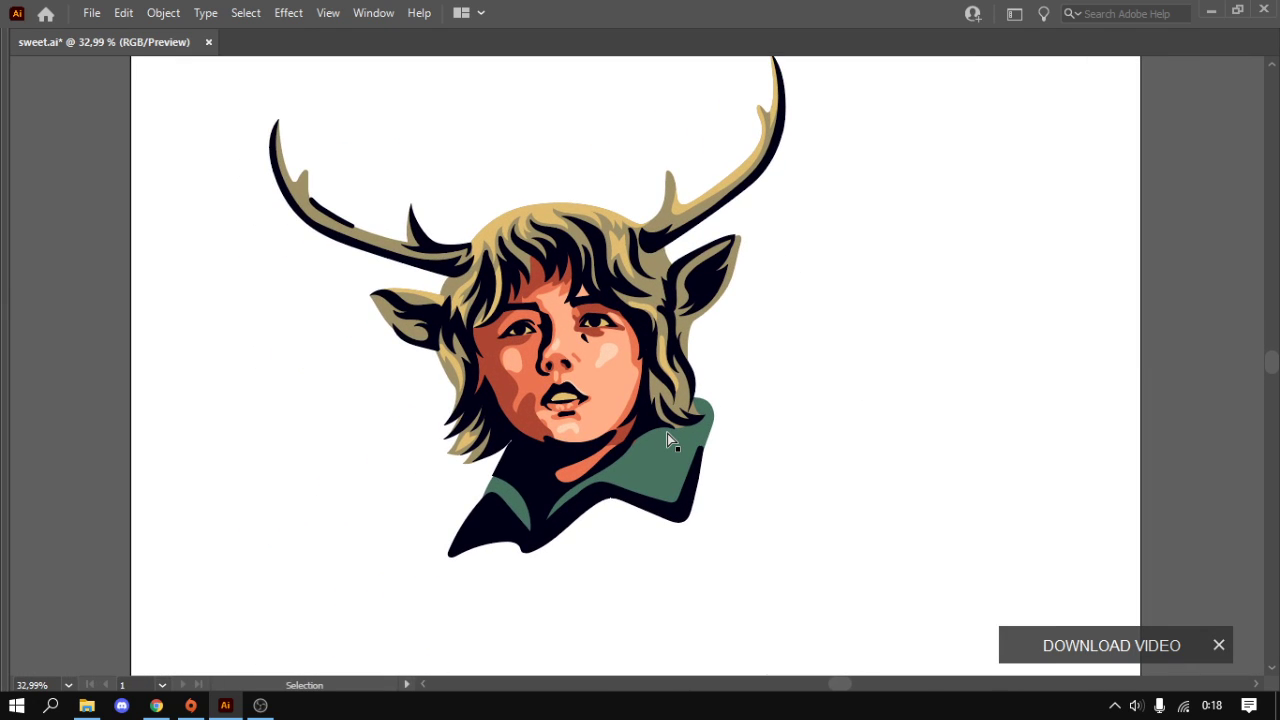
pyautogui.hotkey('ctrl', 's')
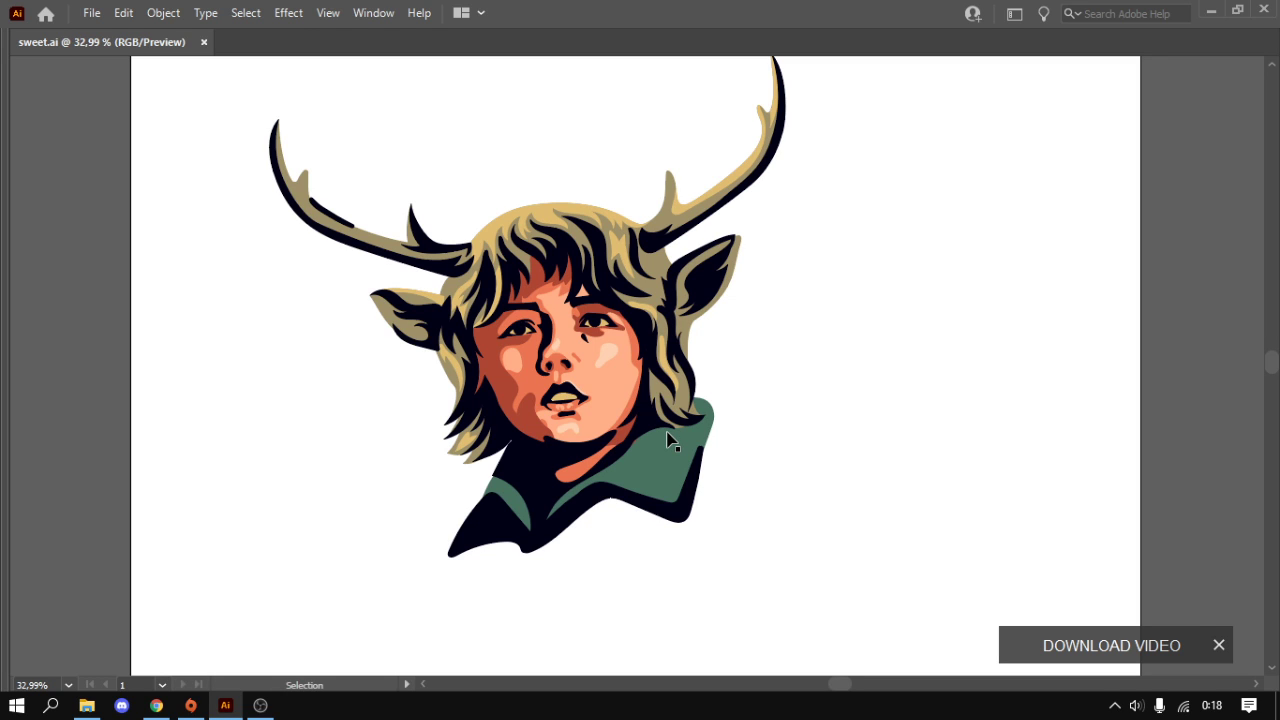
# - Eyedrop a sampled colour onto the mark beside the eye, save again and switch to OBS
pyautogui.scroll(2, 648, 345)
pyautogui.scroll(2, 650, 392)
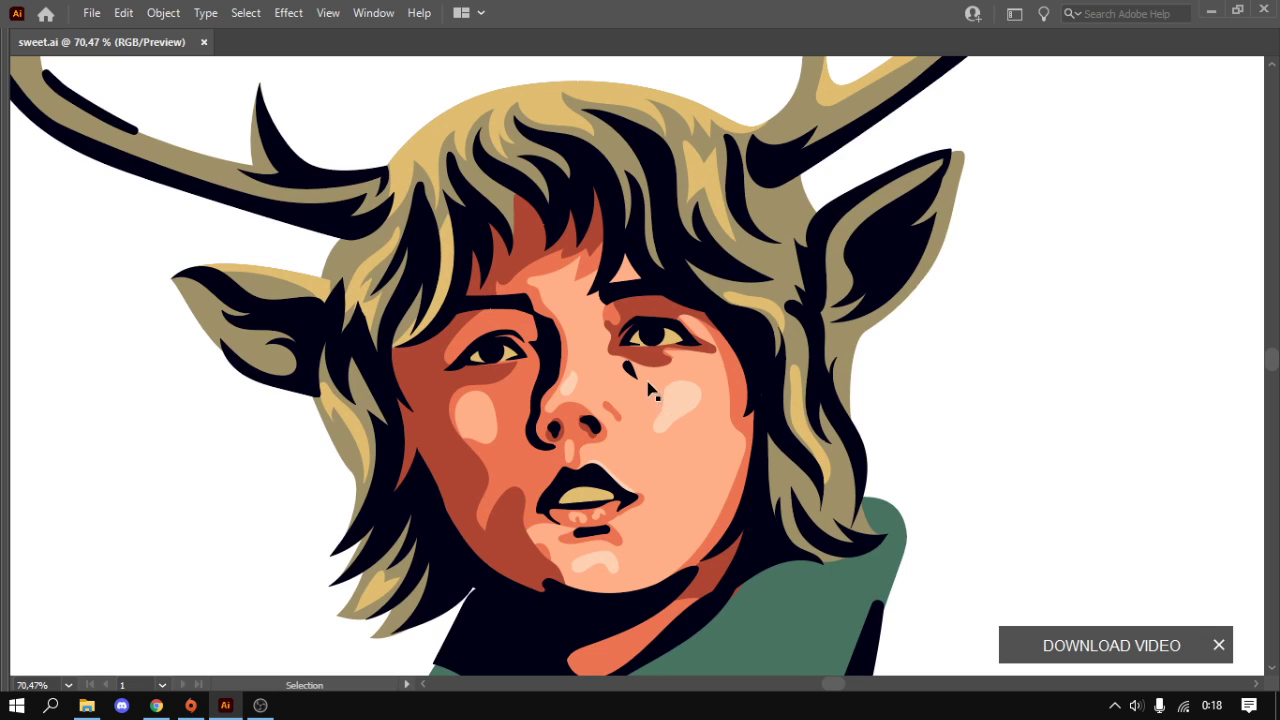
pyautogui.press('i')
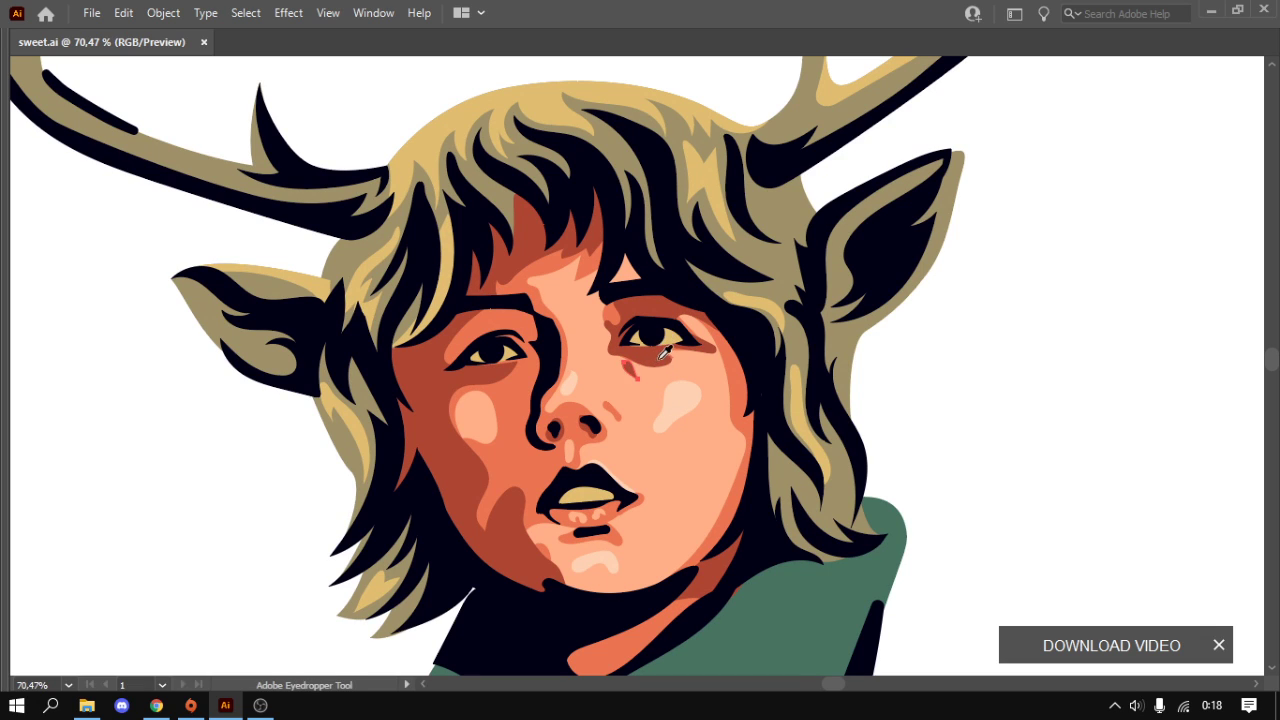
pyautogui.click(707, 353)
pyautogui.scroll(-3, 650, 405)
pyautogui.hscroll(2, 805, 420)
pyautogui.press('a')
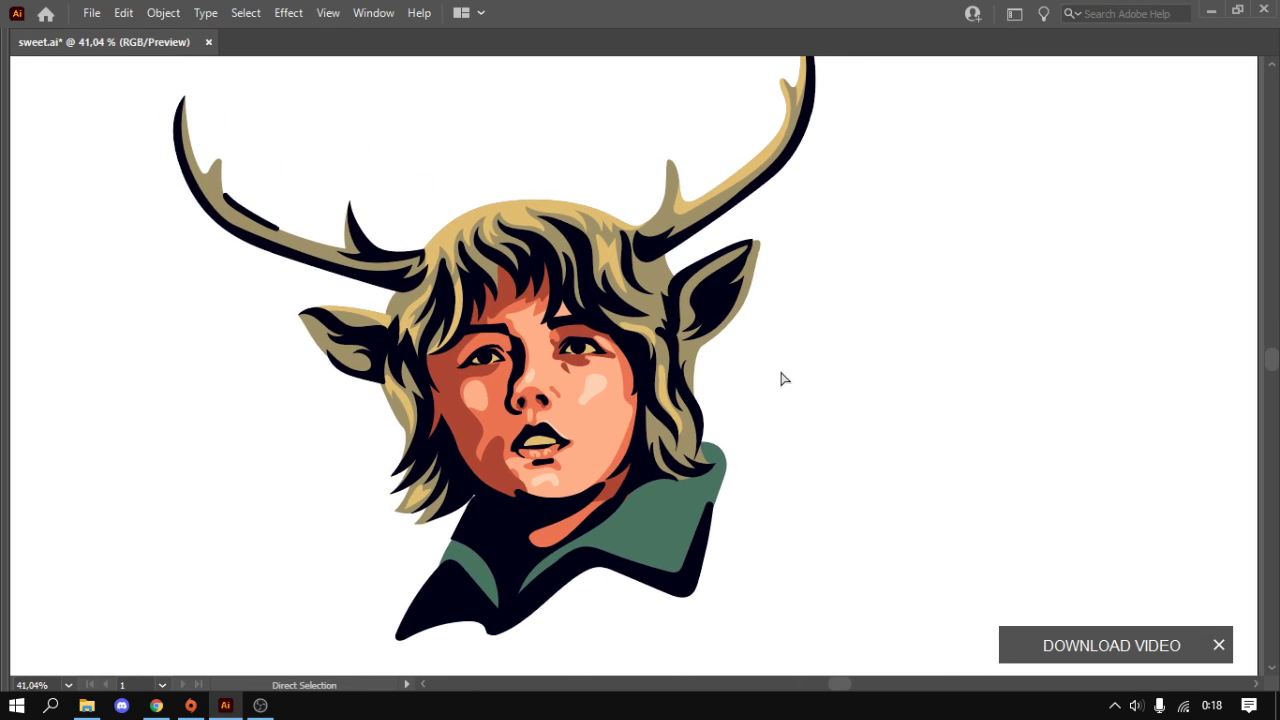
pyautogui.press('v')
pyautogui.hotkey('ctrl', 's')
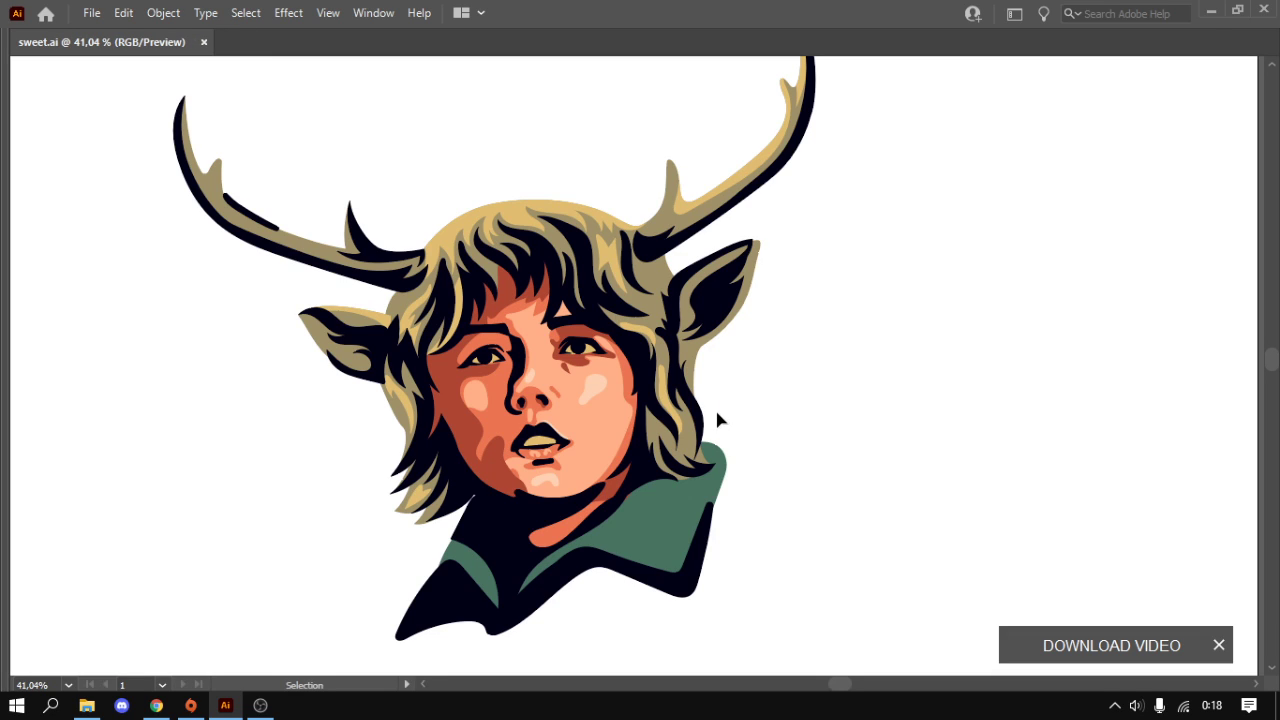
pyautogui.click(260, 705)
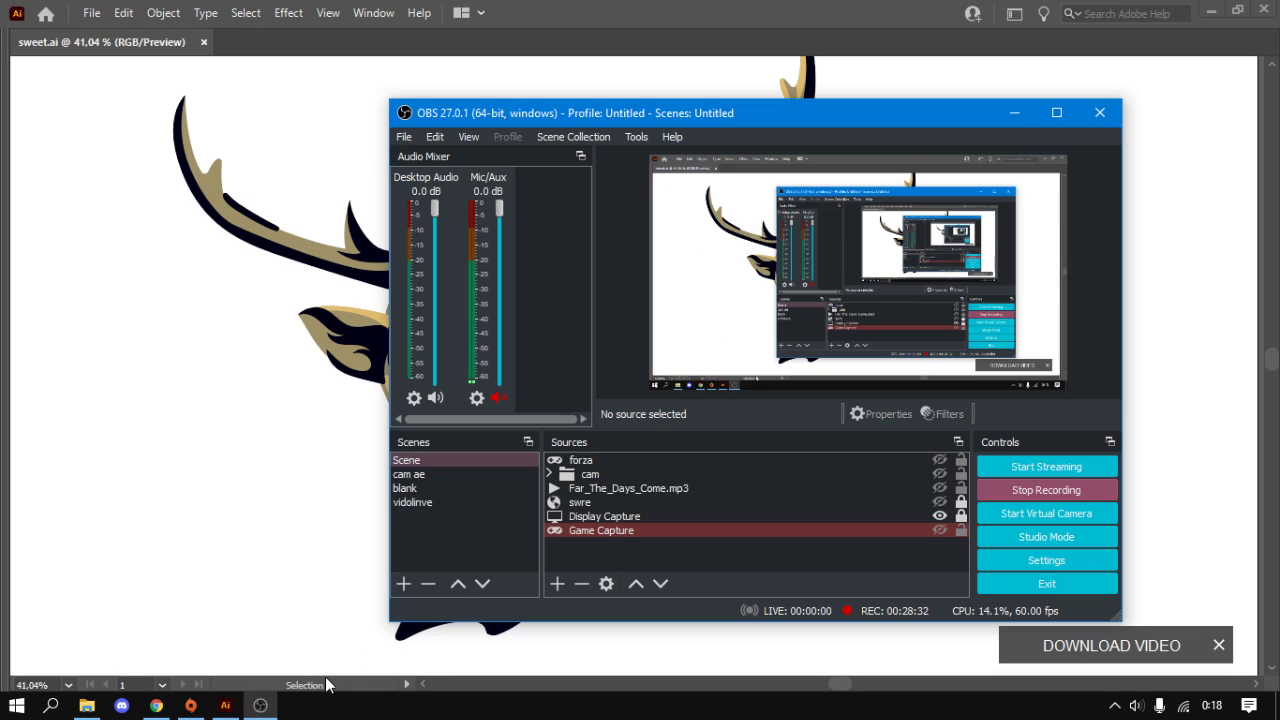